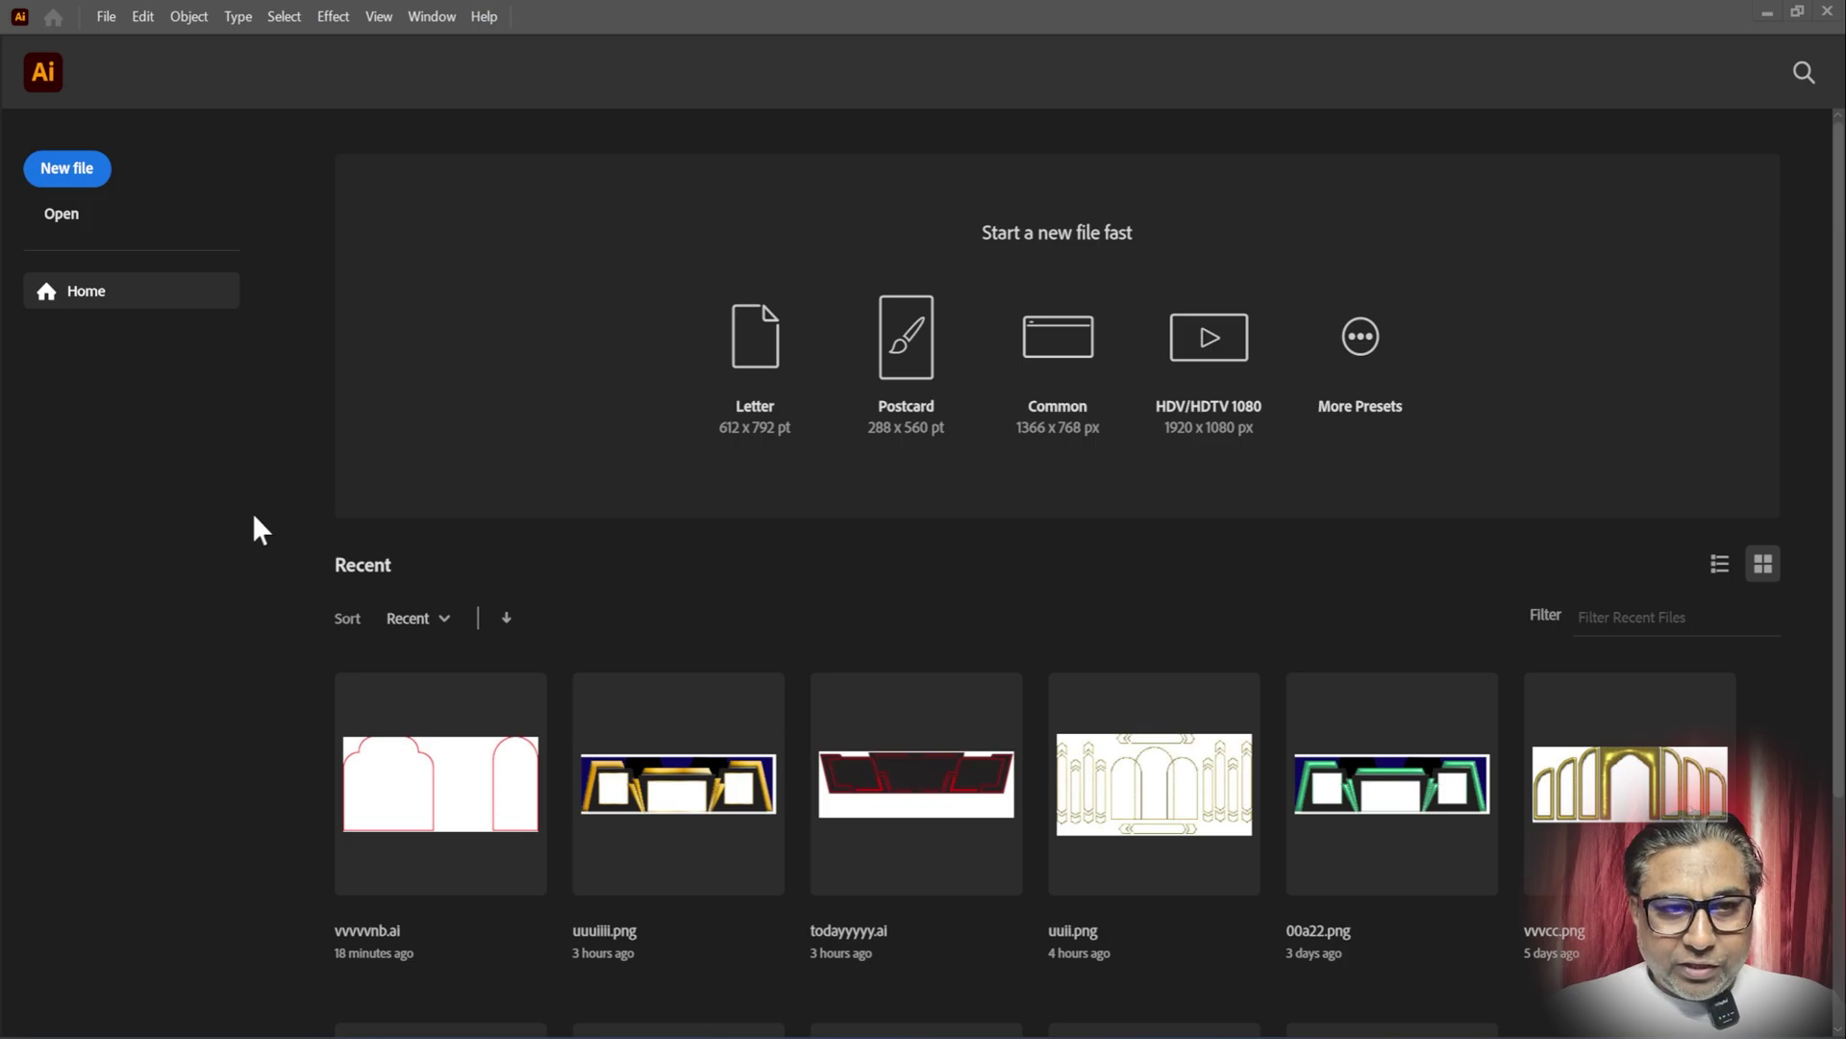
- Create Untitled-2 from the 2400 × 840 px preset, keeping Pixels as the units
left_click(67, 171)
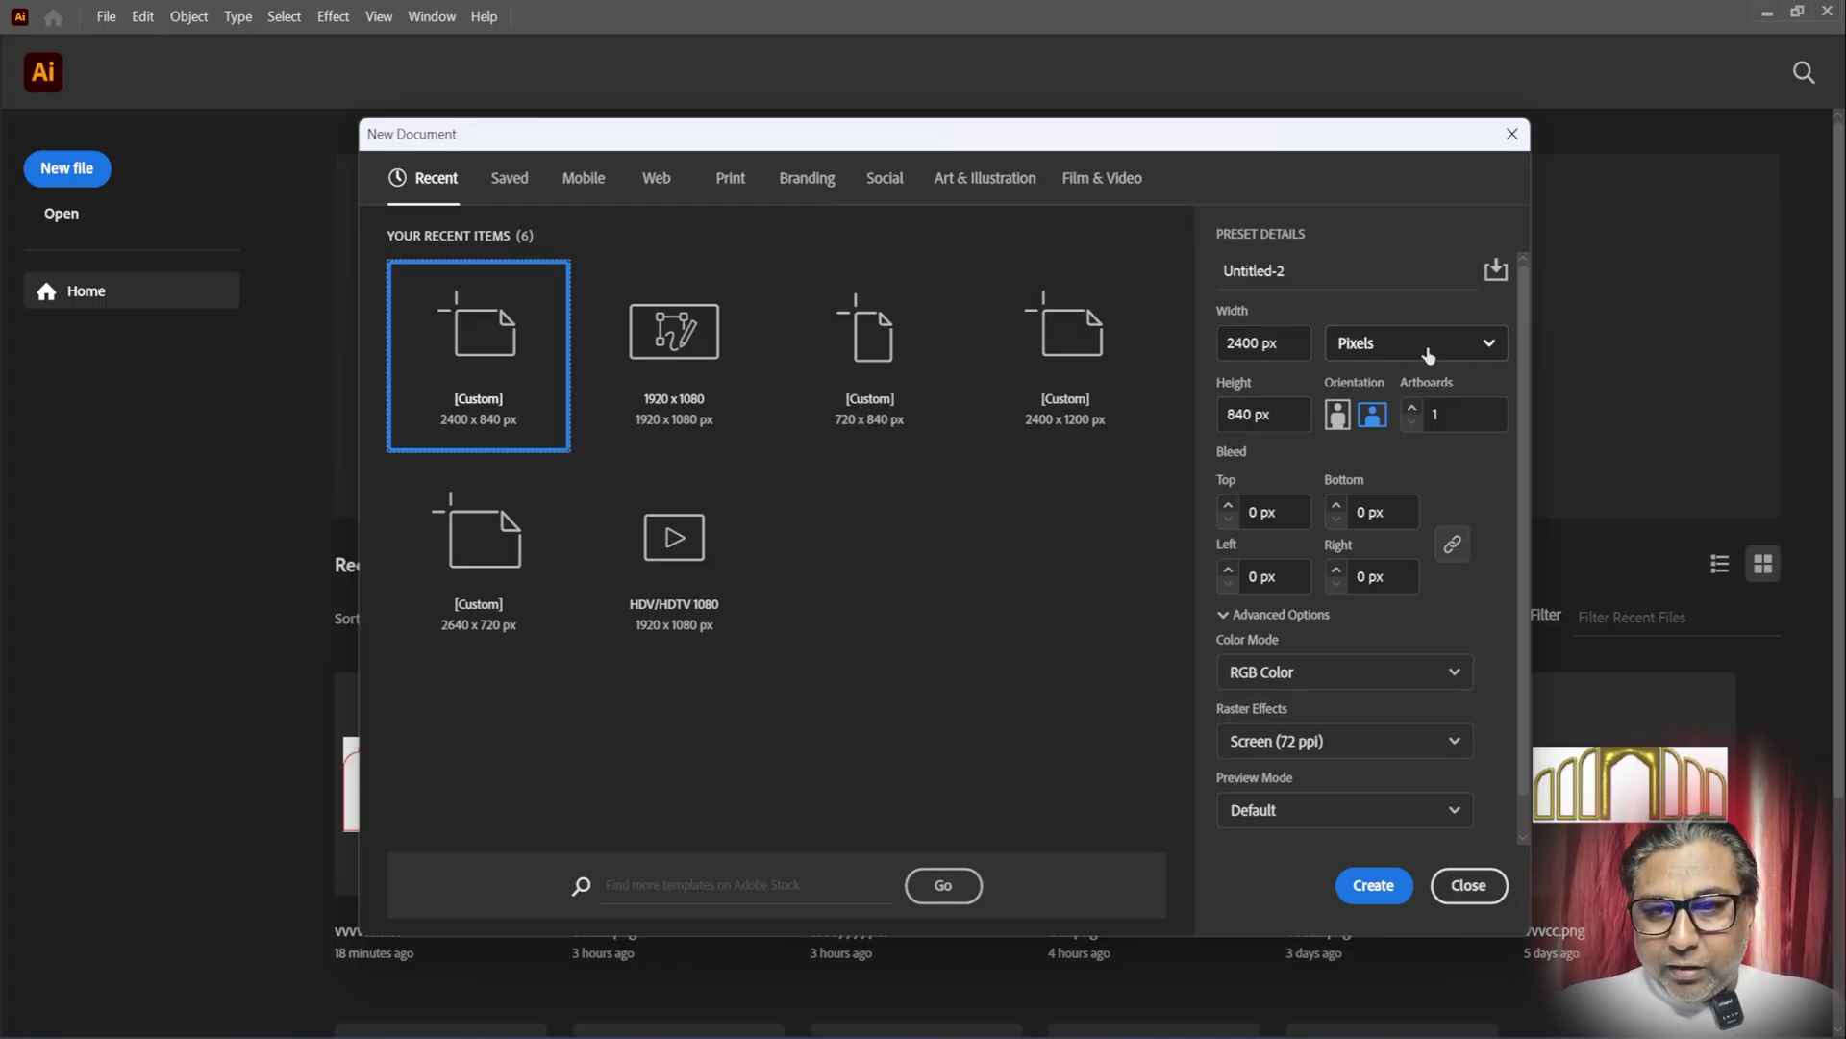
left_click(1358, 348)
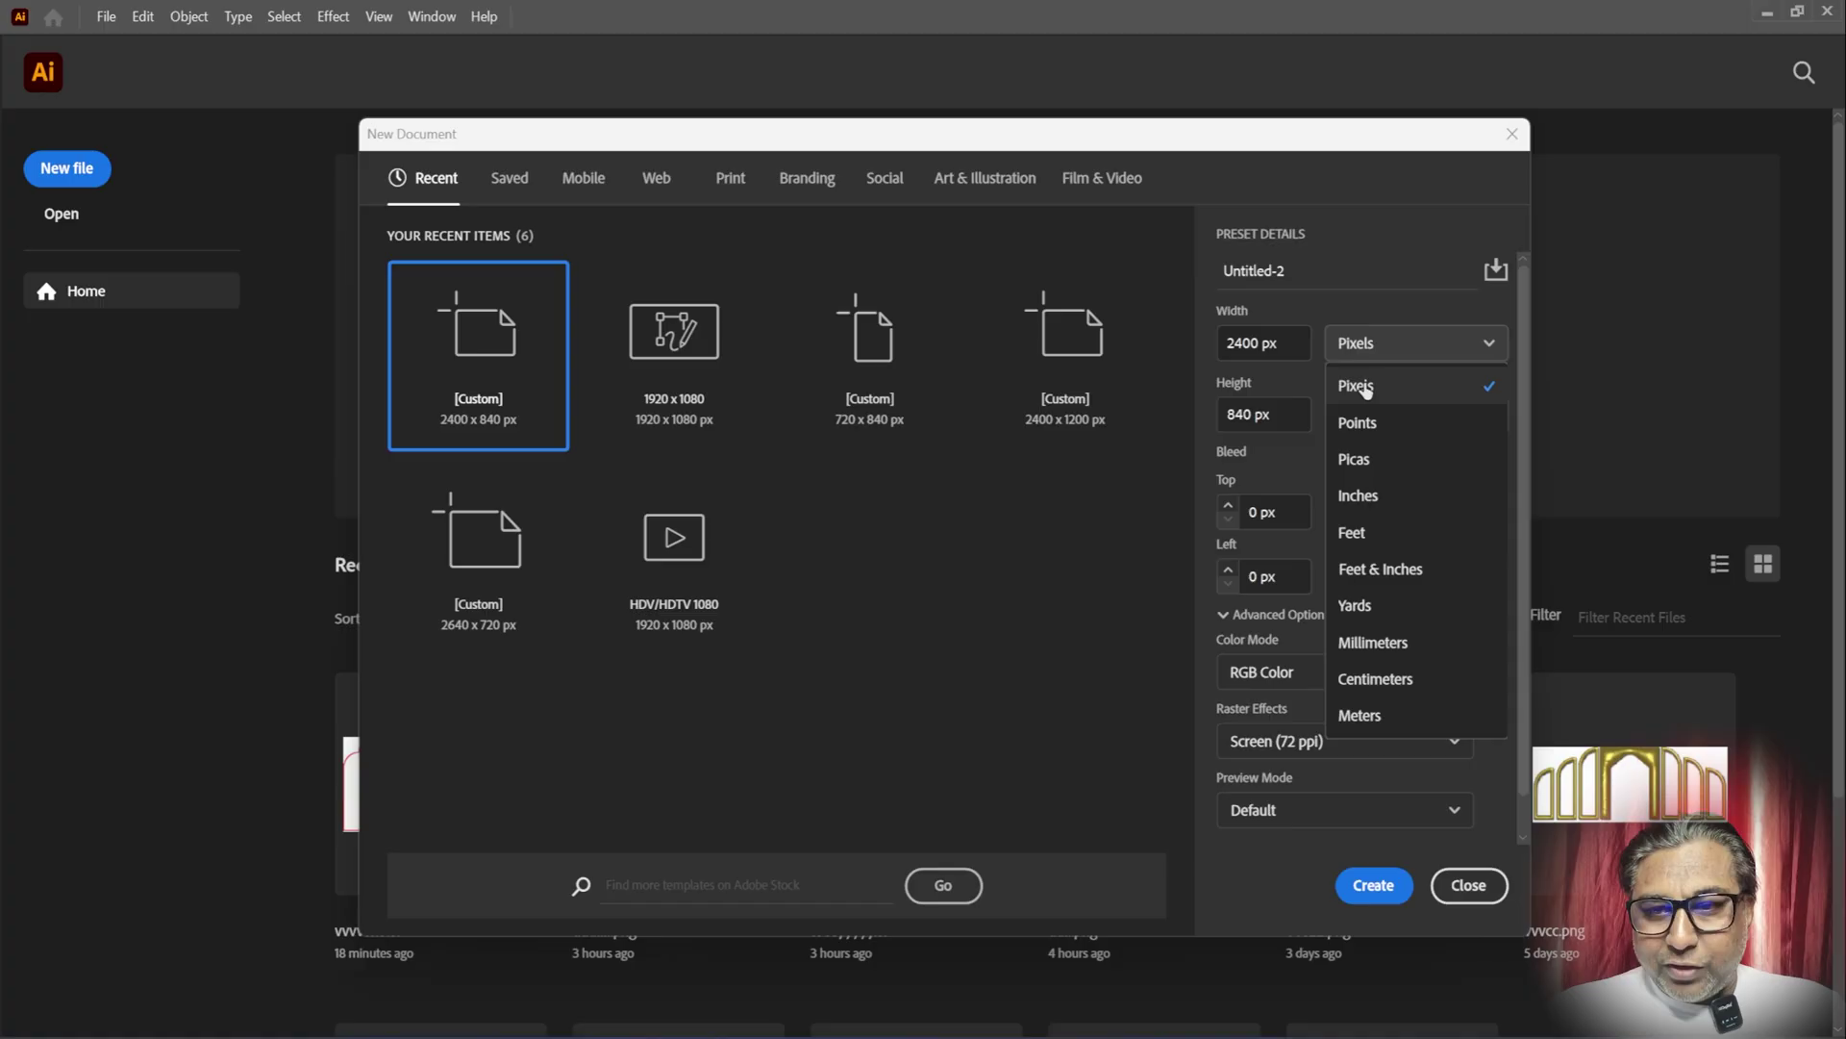
left_click(1373, 349)
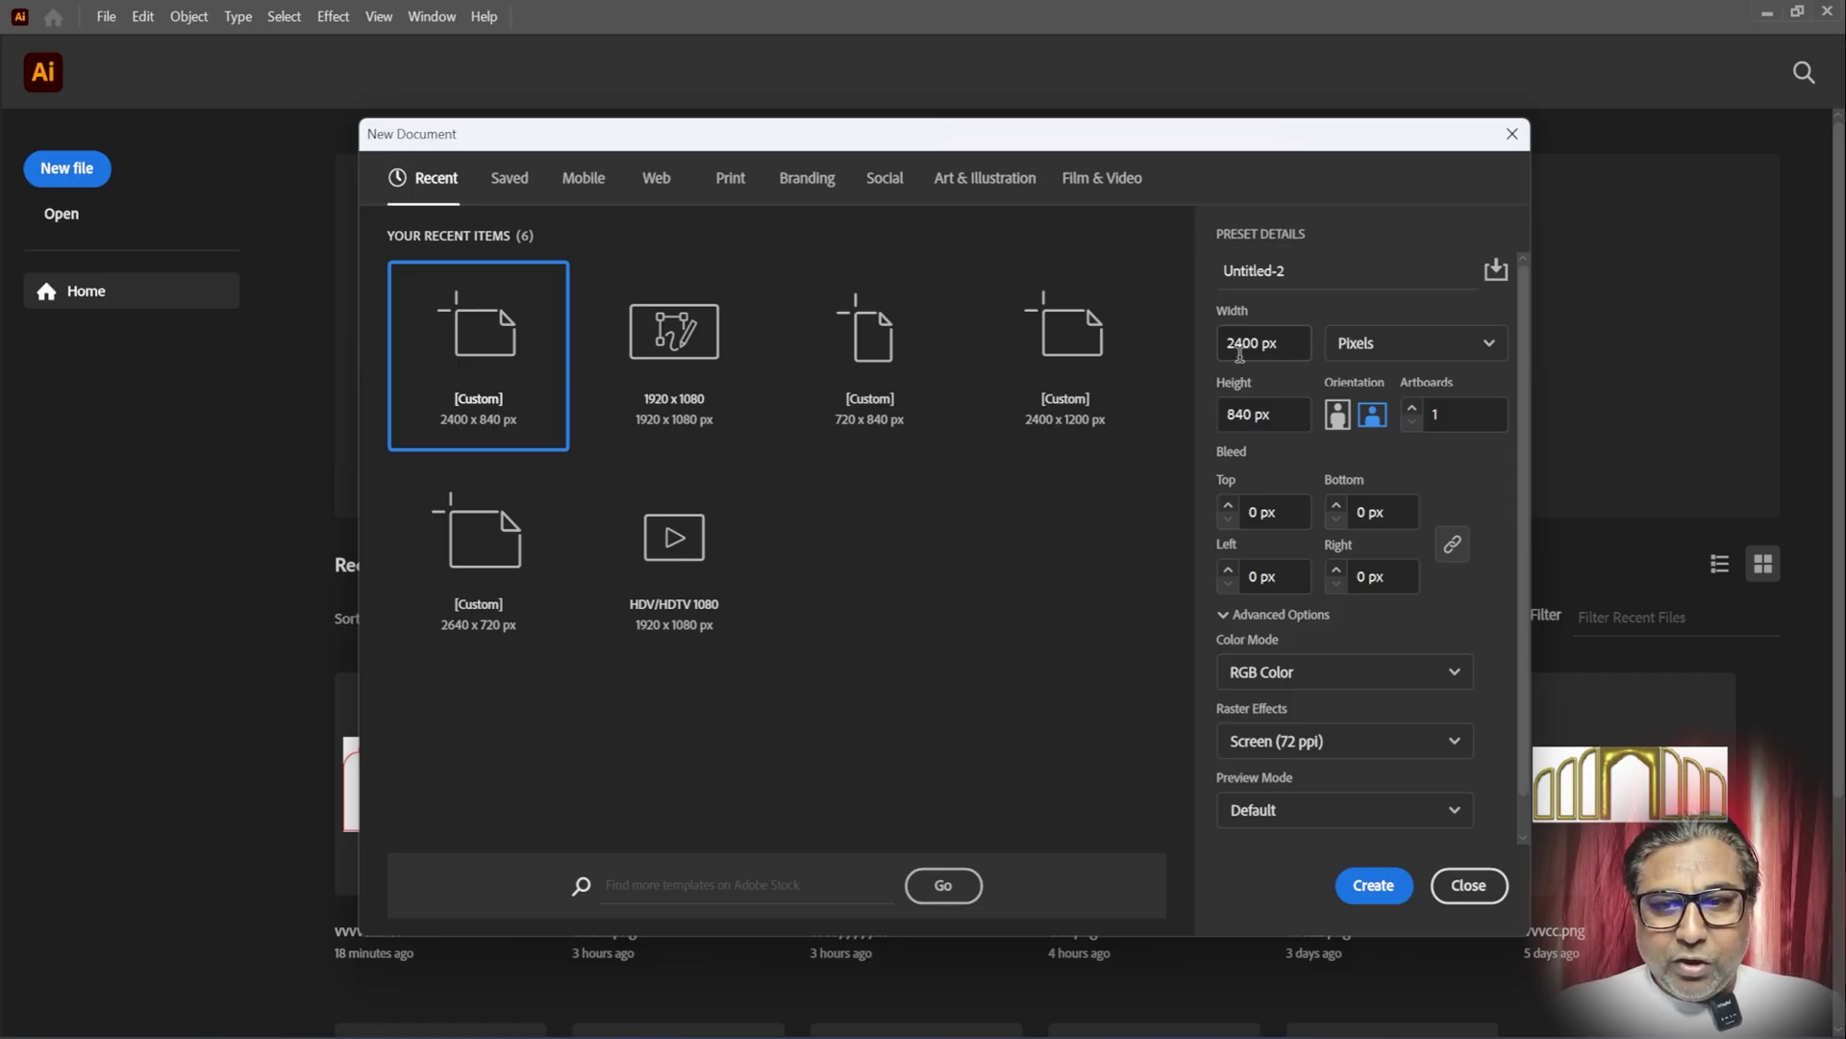
left_click(1366, 886)
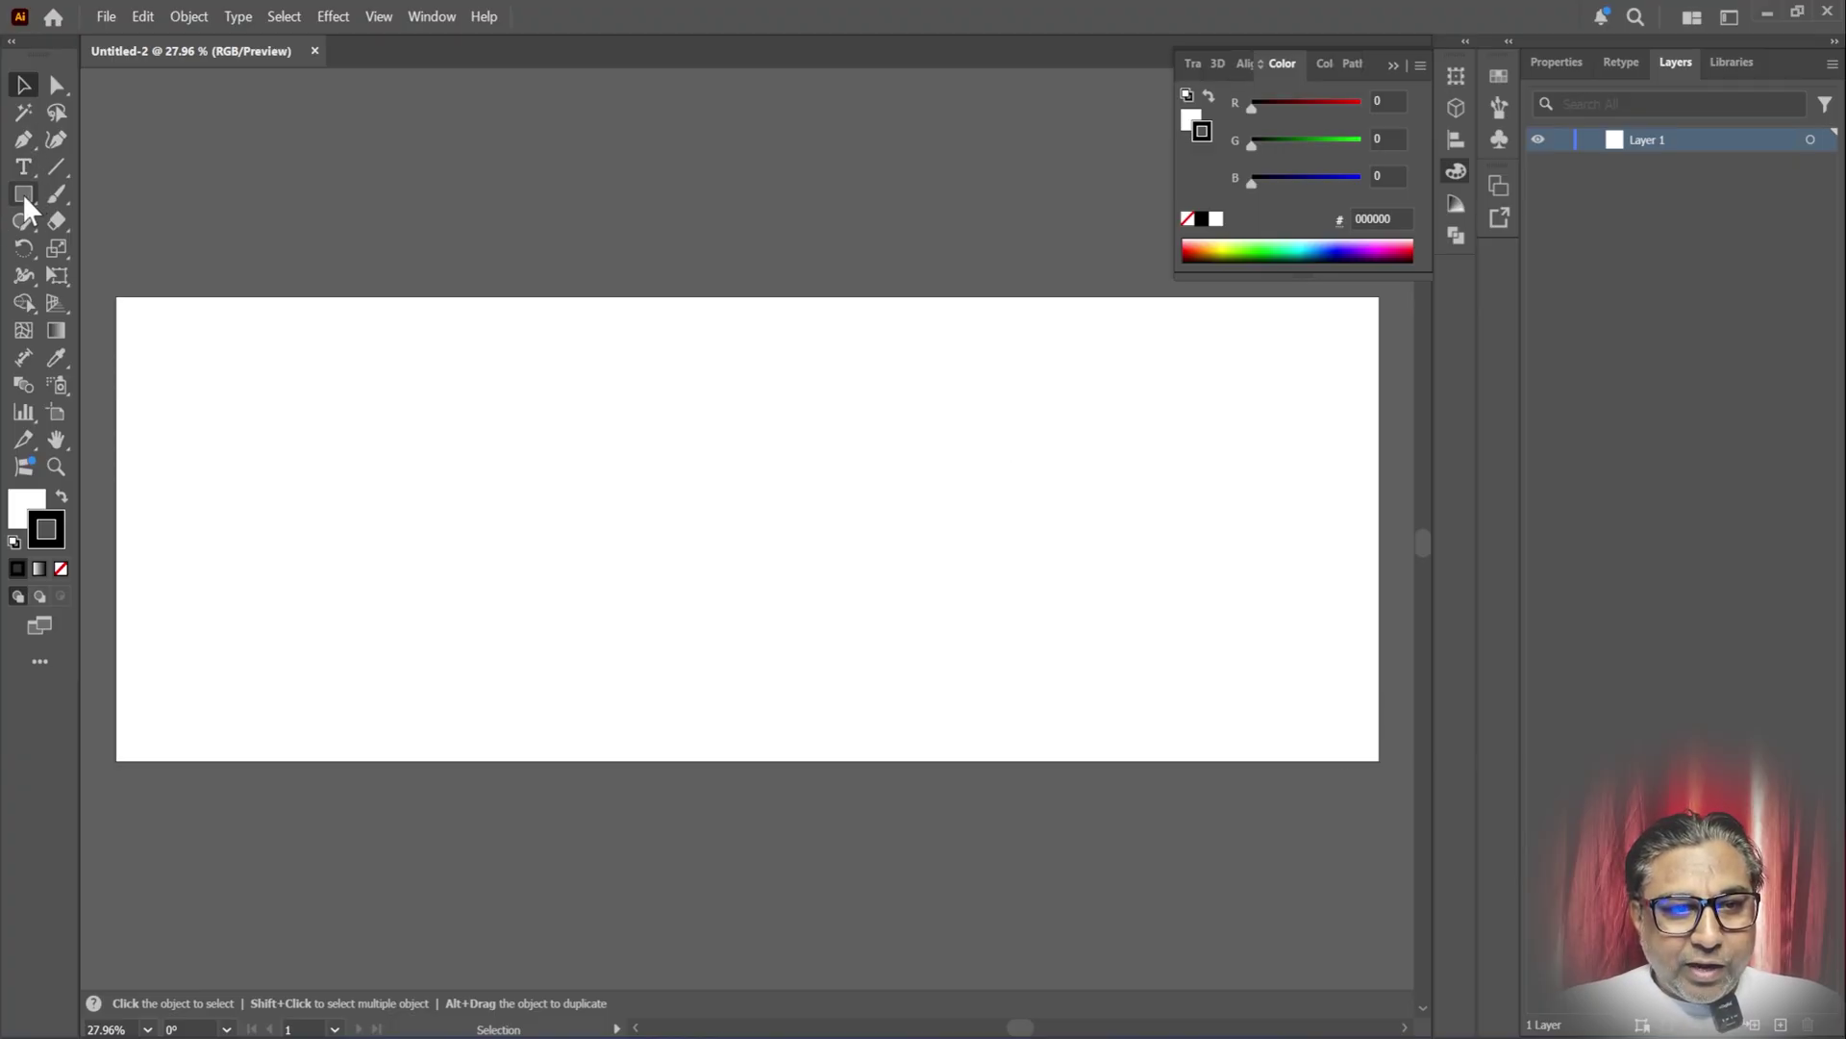
- Draw a no-fill rectangle with width 2400 px and height 840 px
left_click(24, 196)
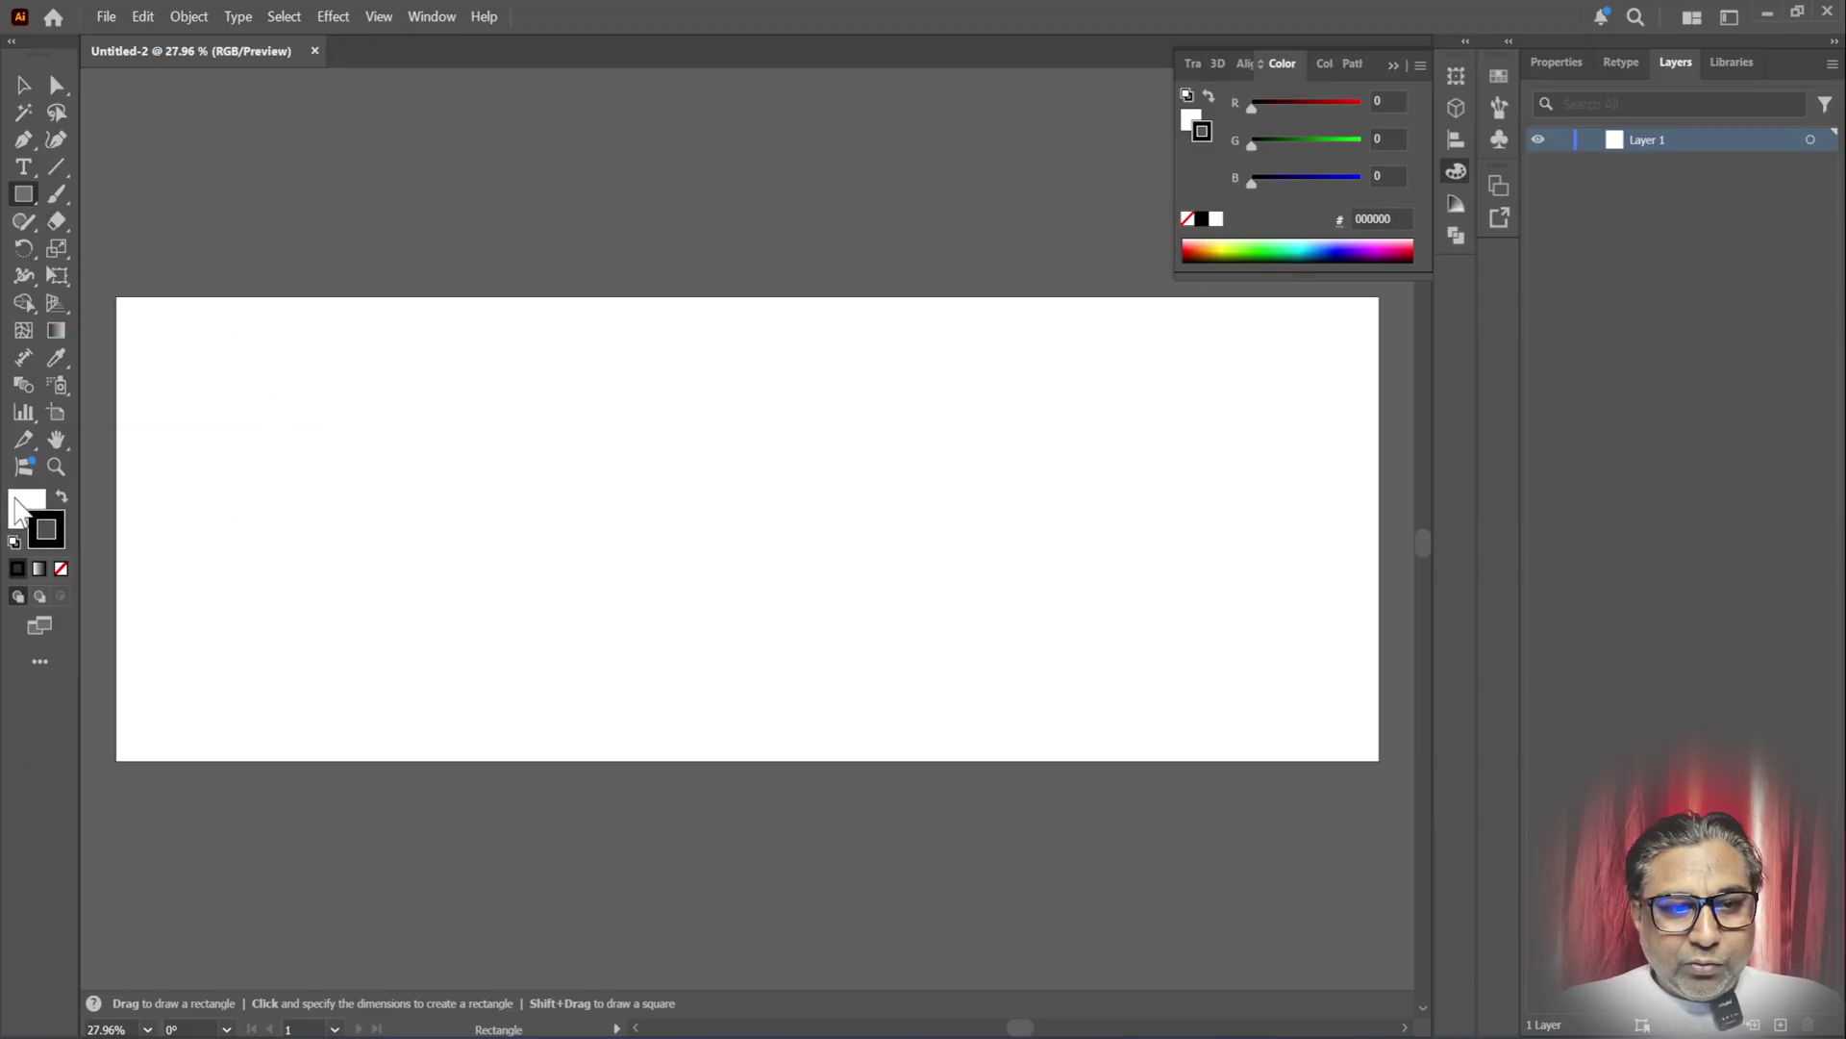
left_click(60, 568)
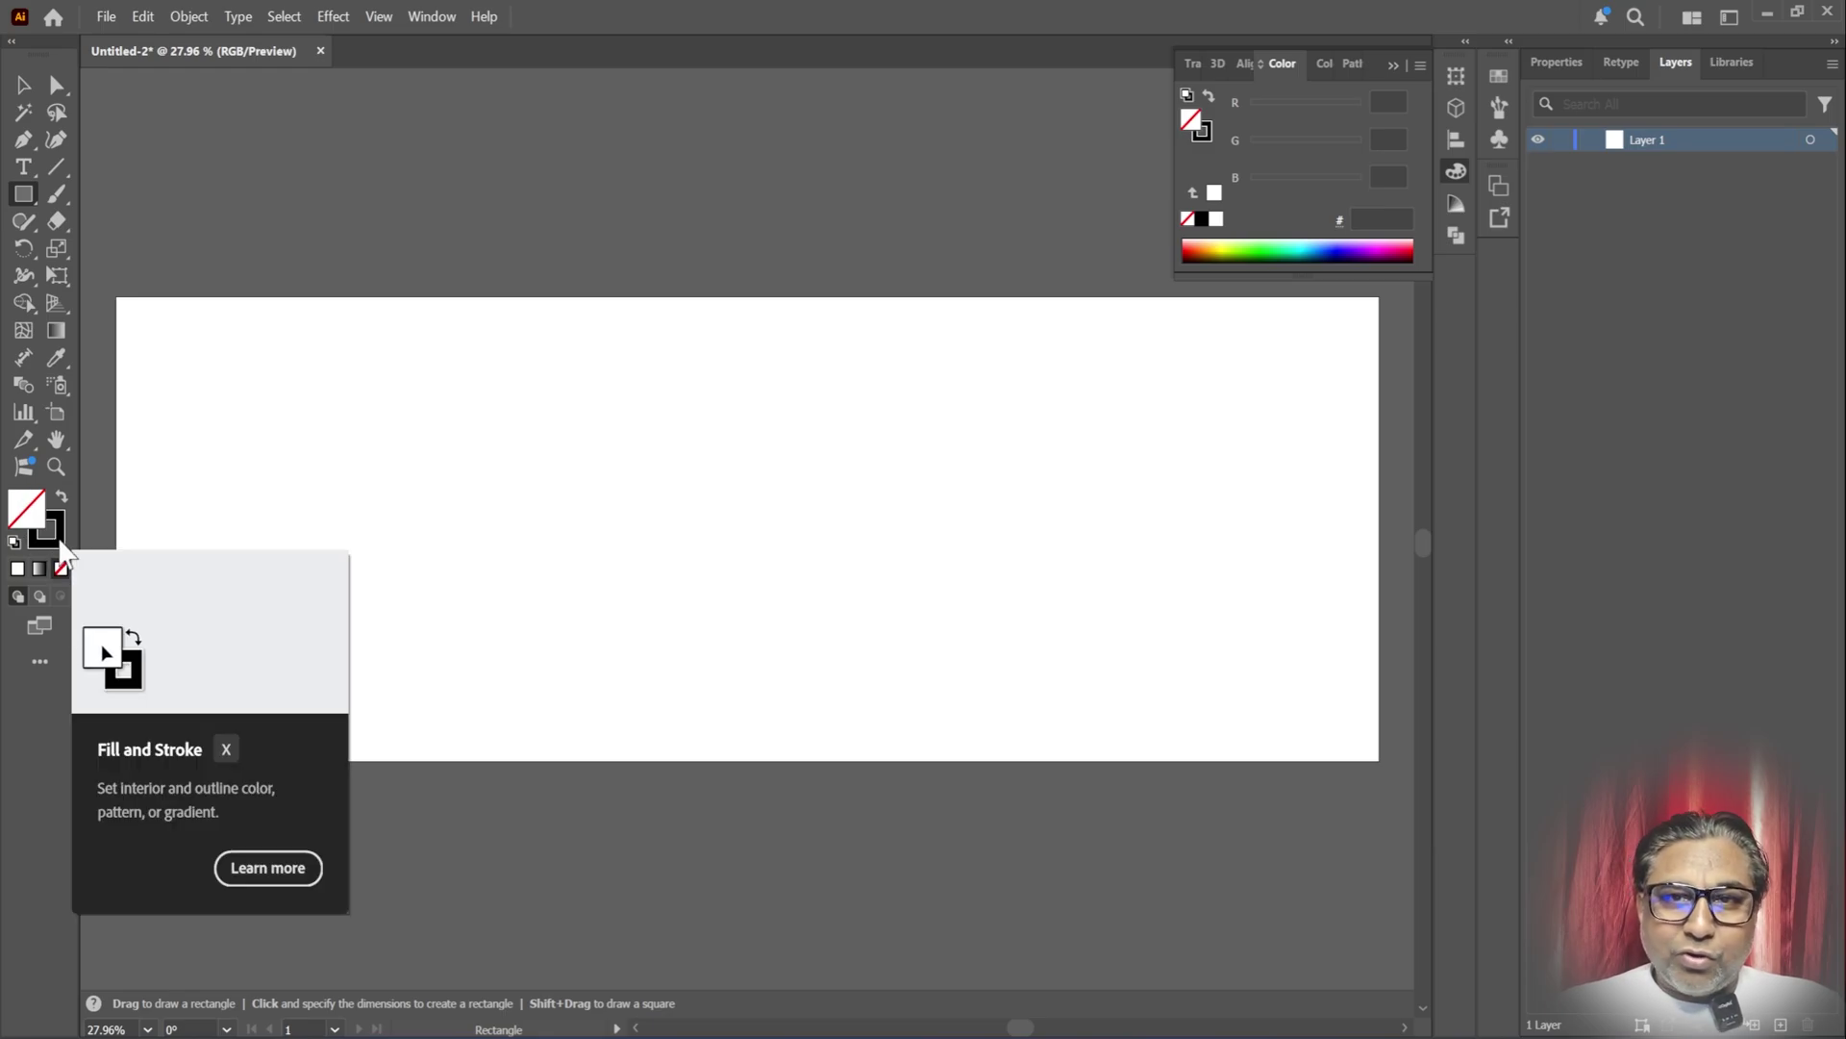
left_click(613, 452)
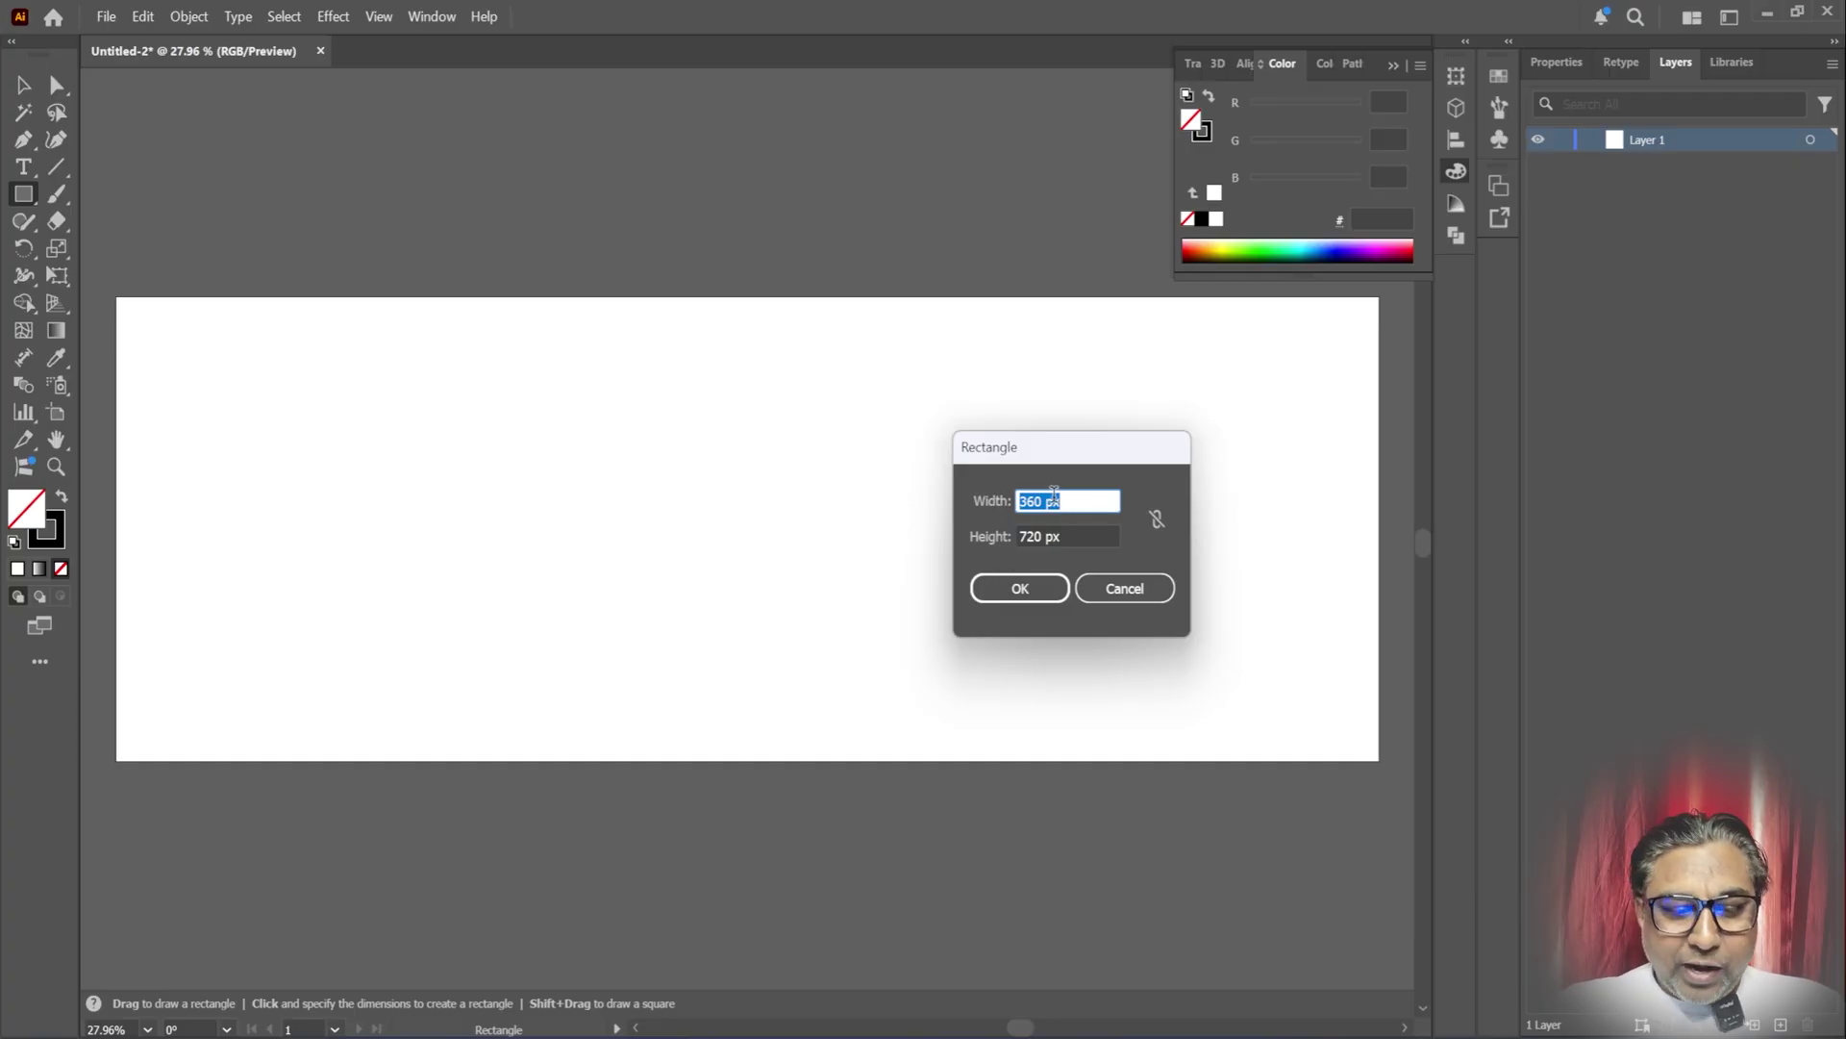
type("2400")
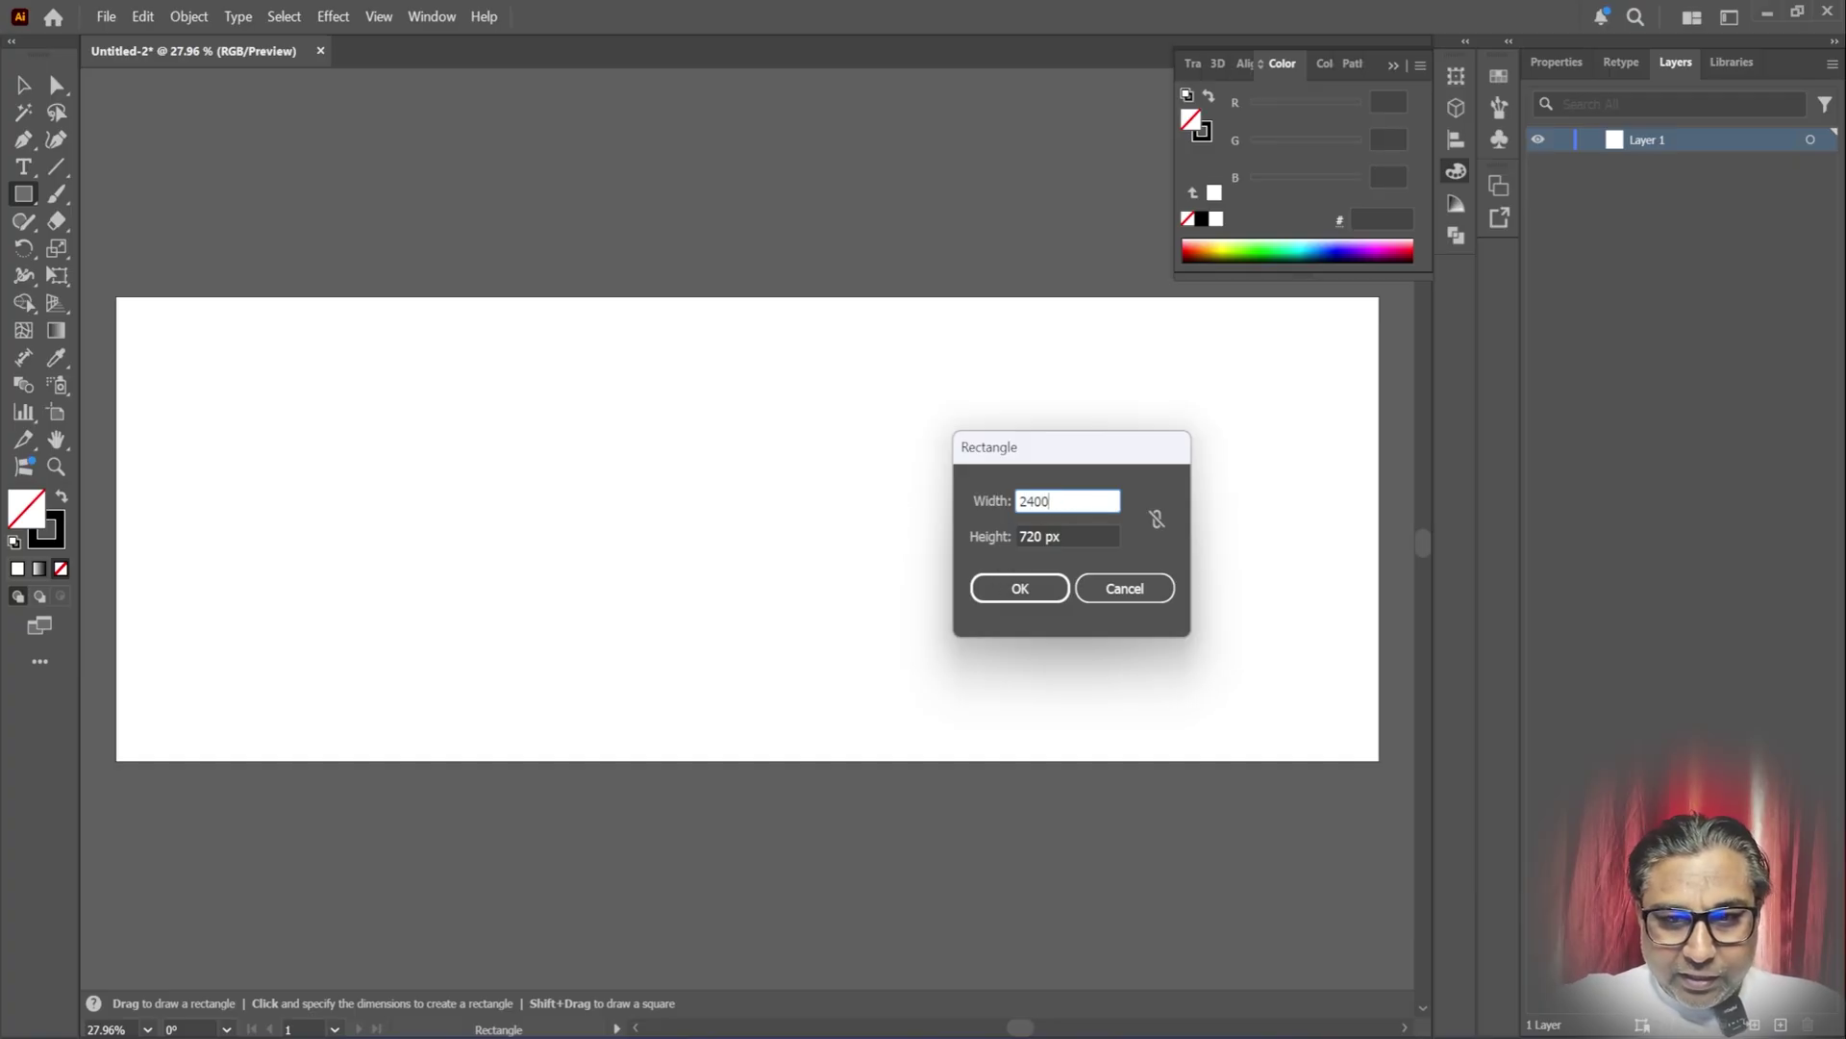
left_click_drag(1067, 534, 972, 539)
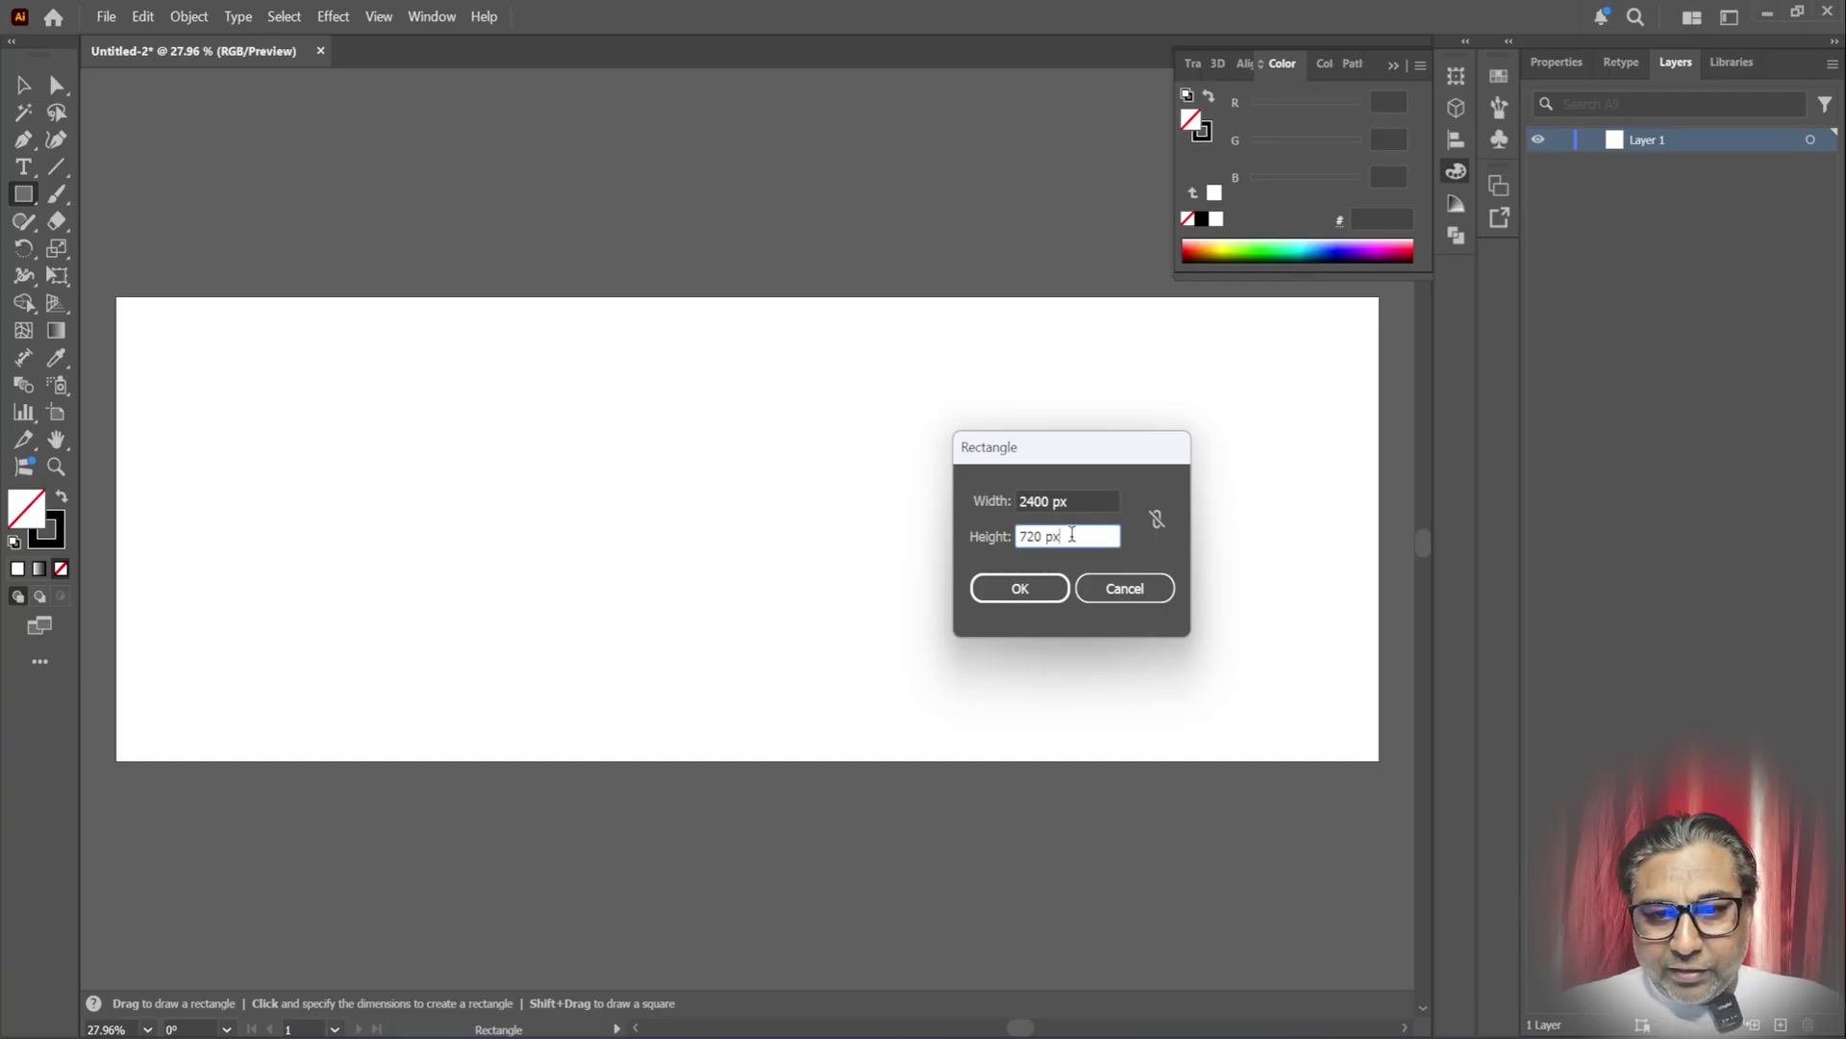
type("84")
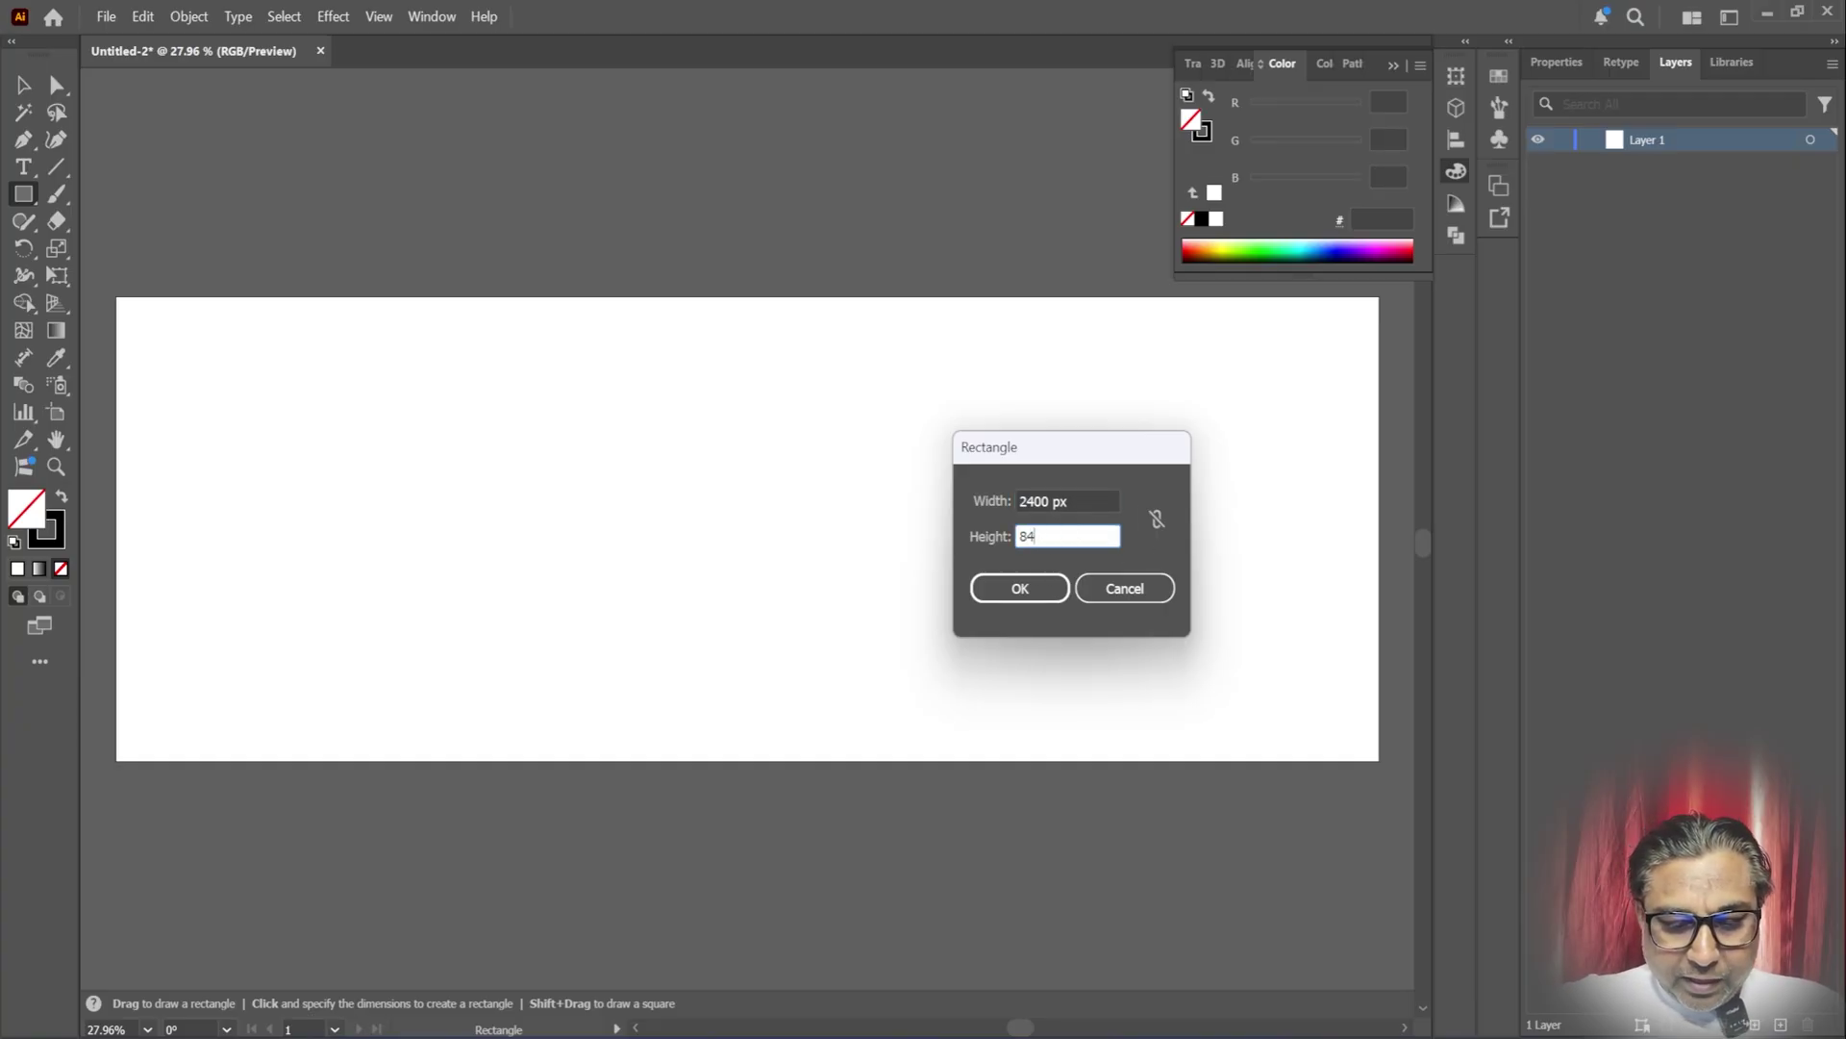
type("0")
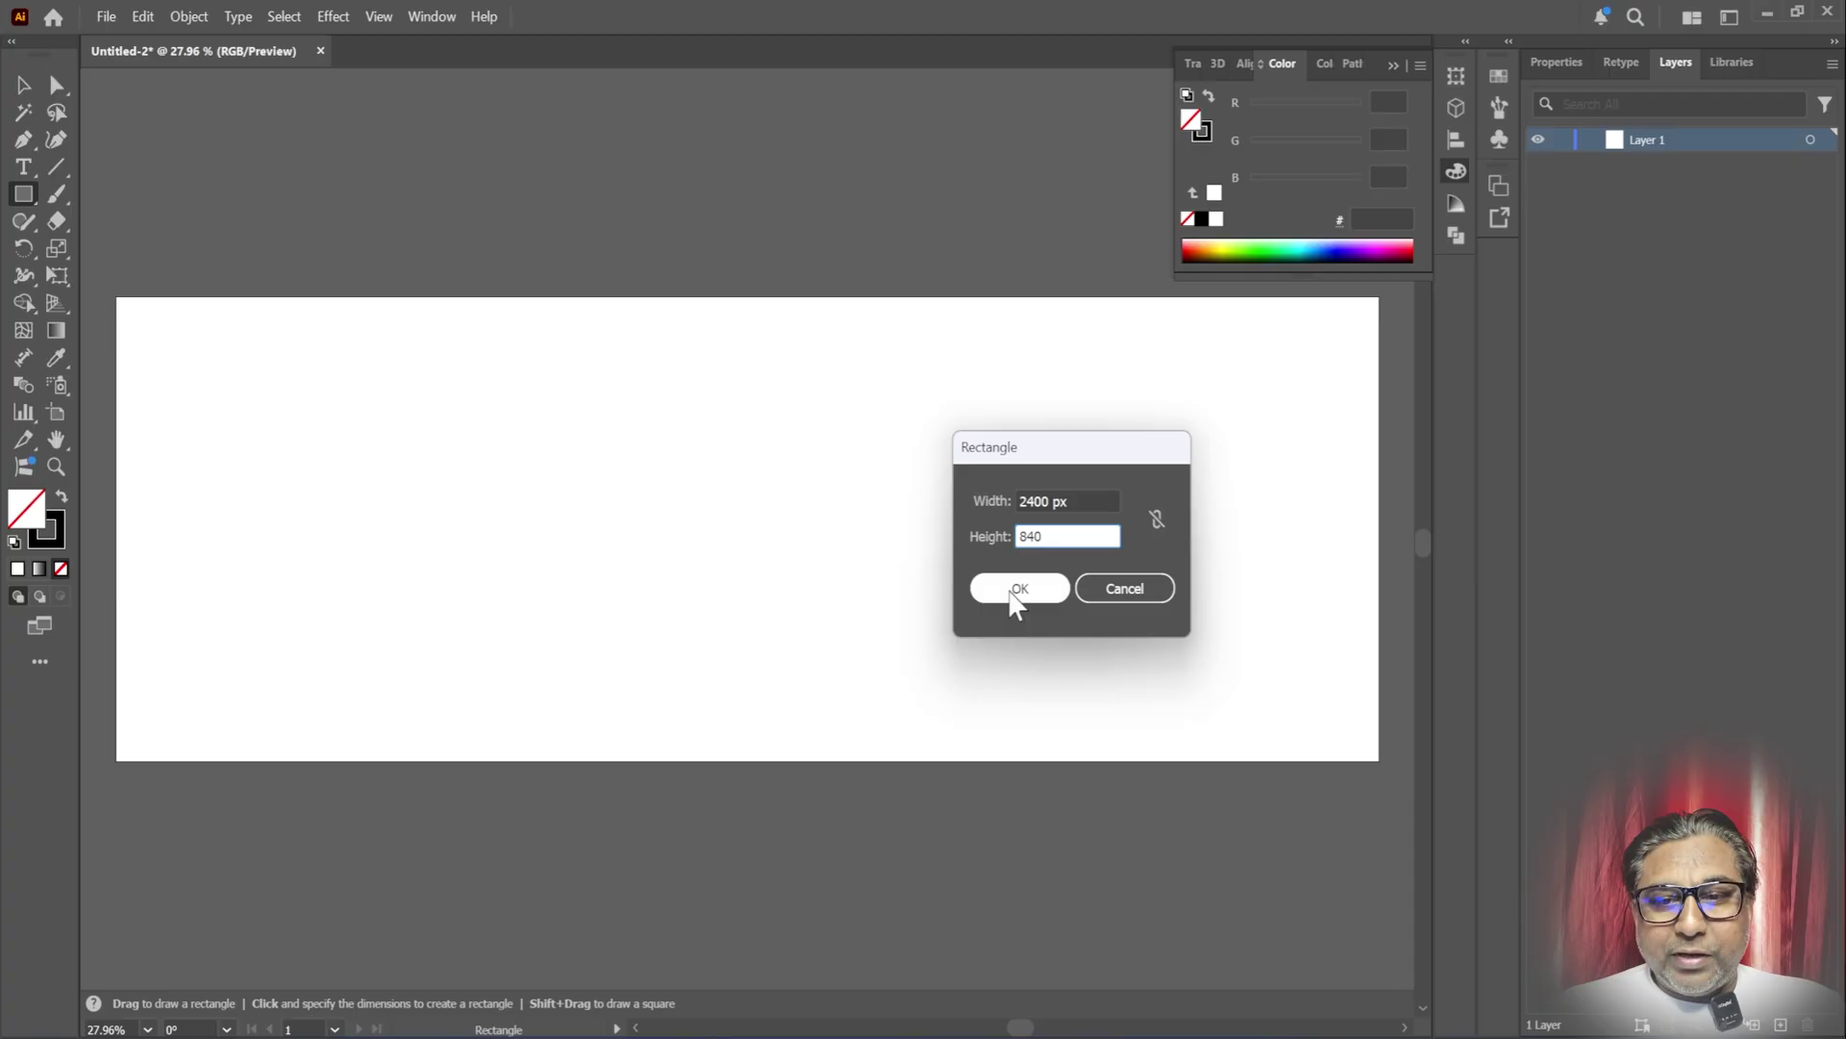
left_click(1012, 592)
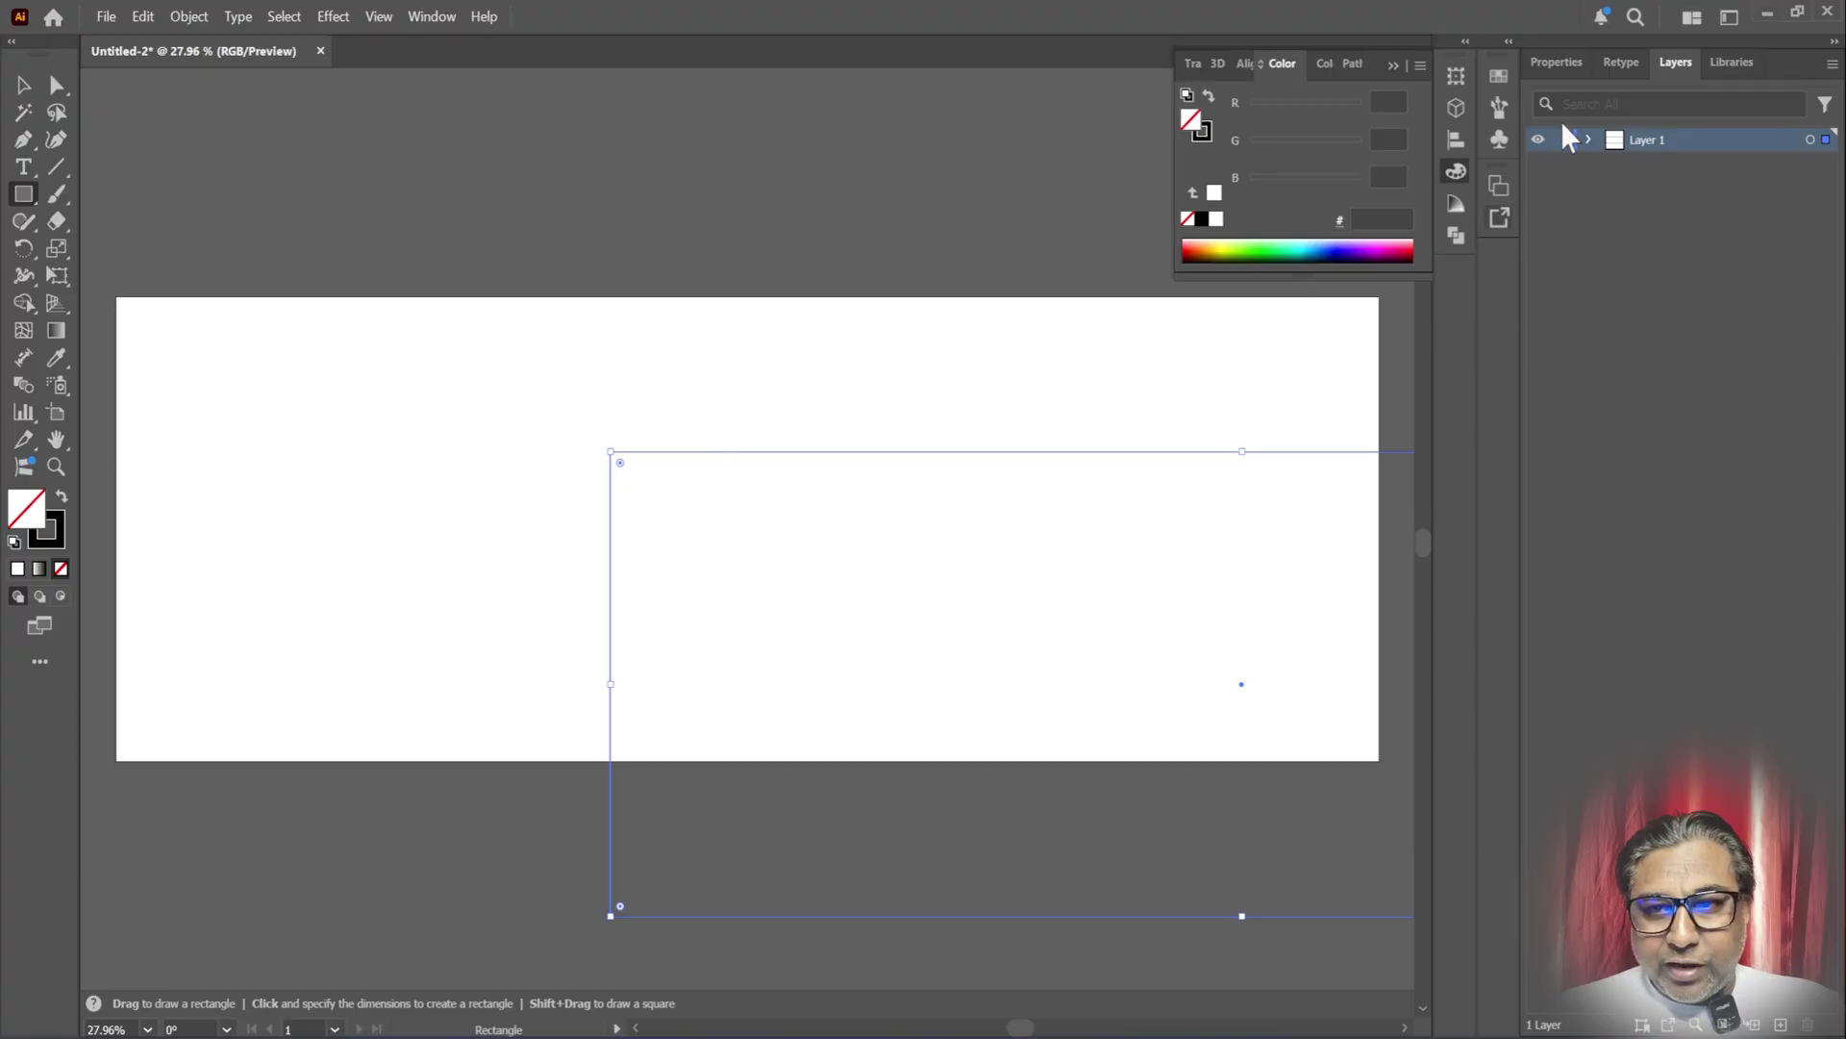
- Align the rectangle horizontally and vertically to the artboard centre at X 1200, Y 420 px
left_click(1556, 64)
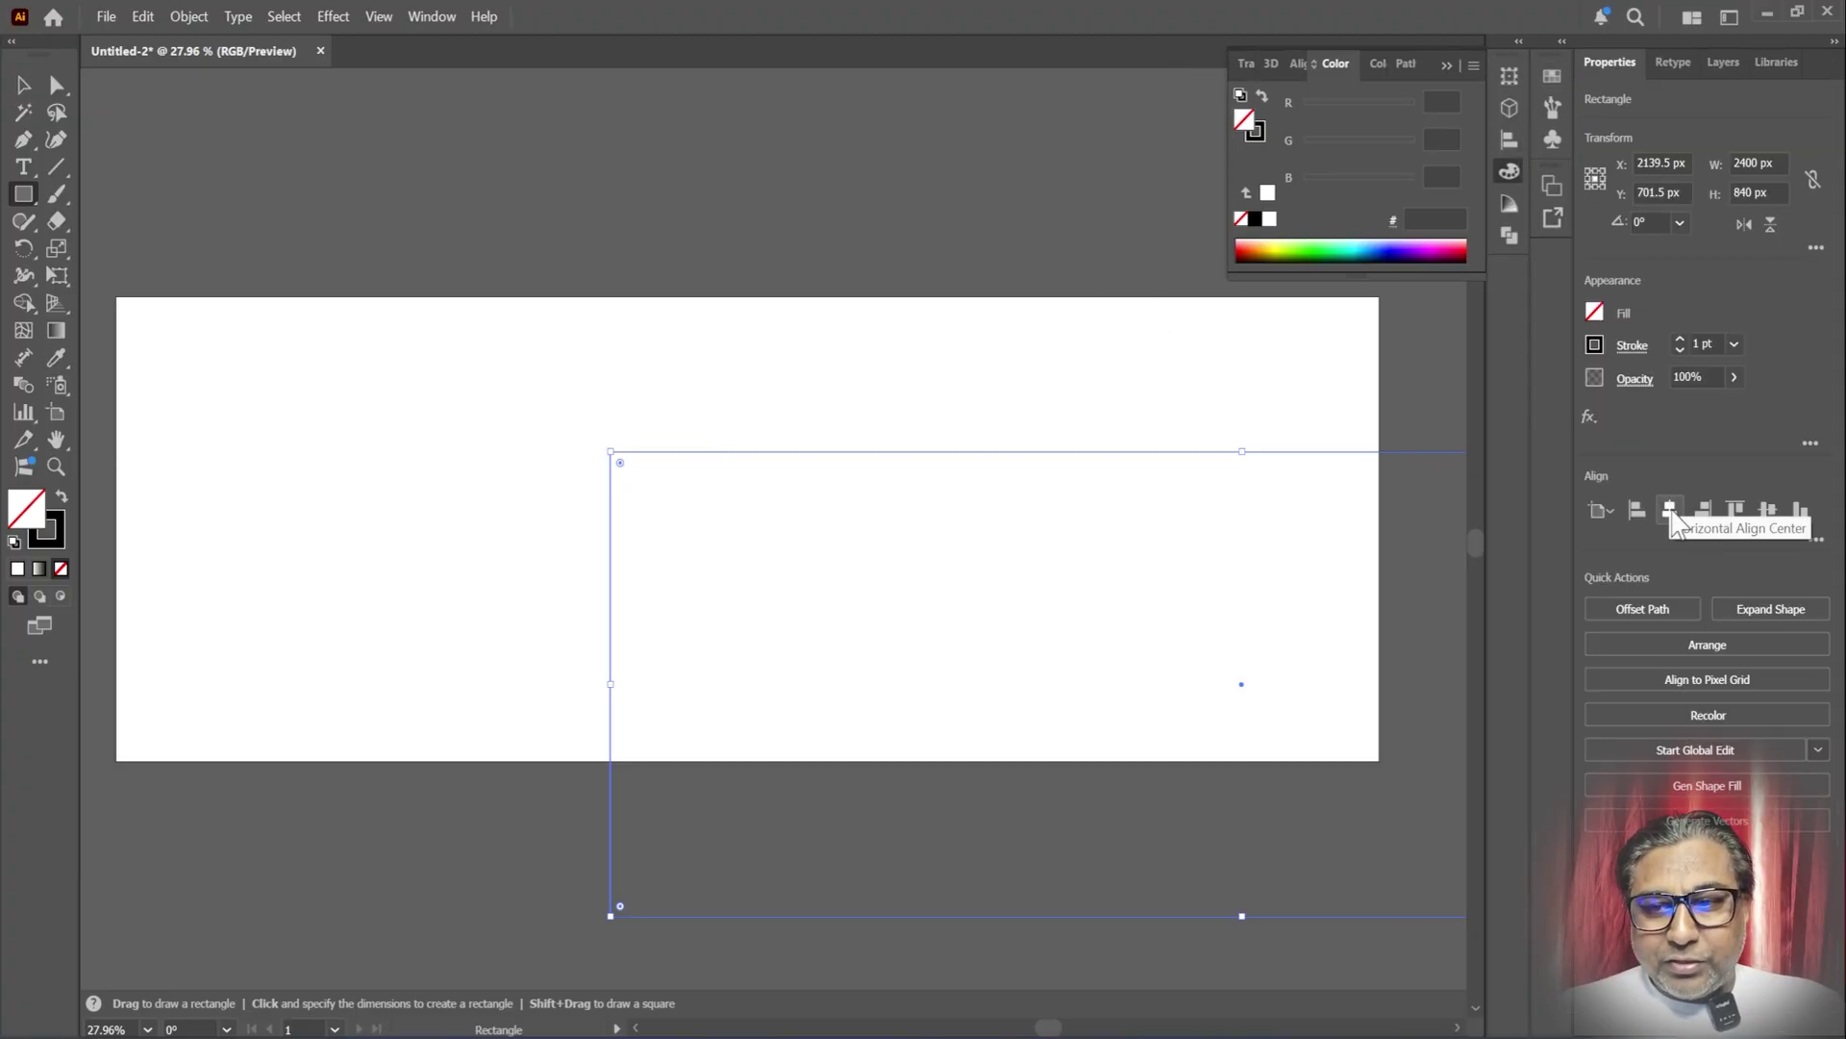
left_click(1670, 512)
left_click(1769, 512)
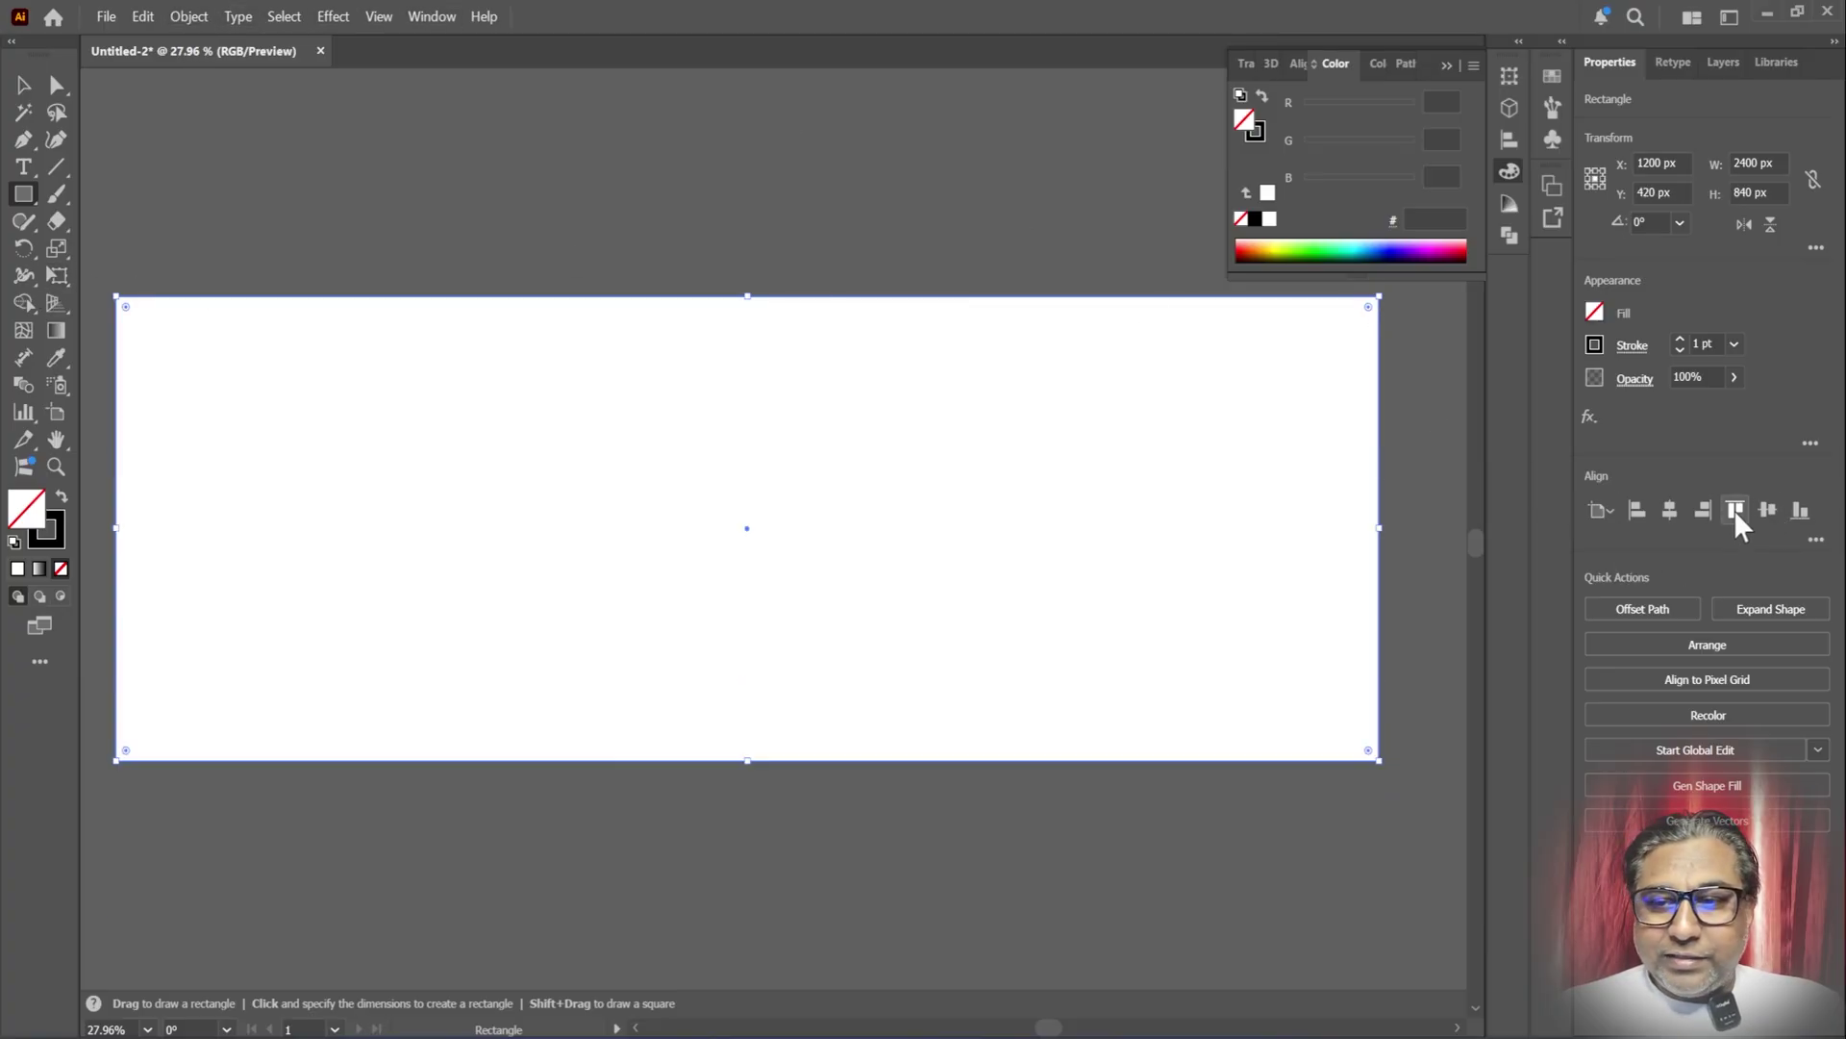
left_click(431, 16)
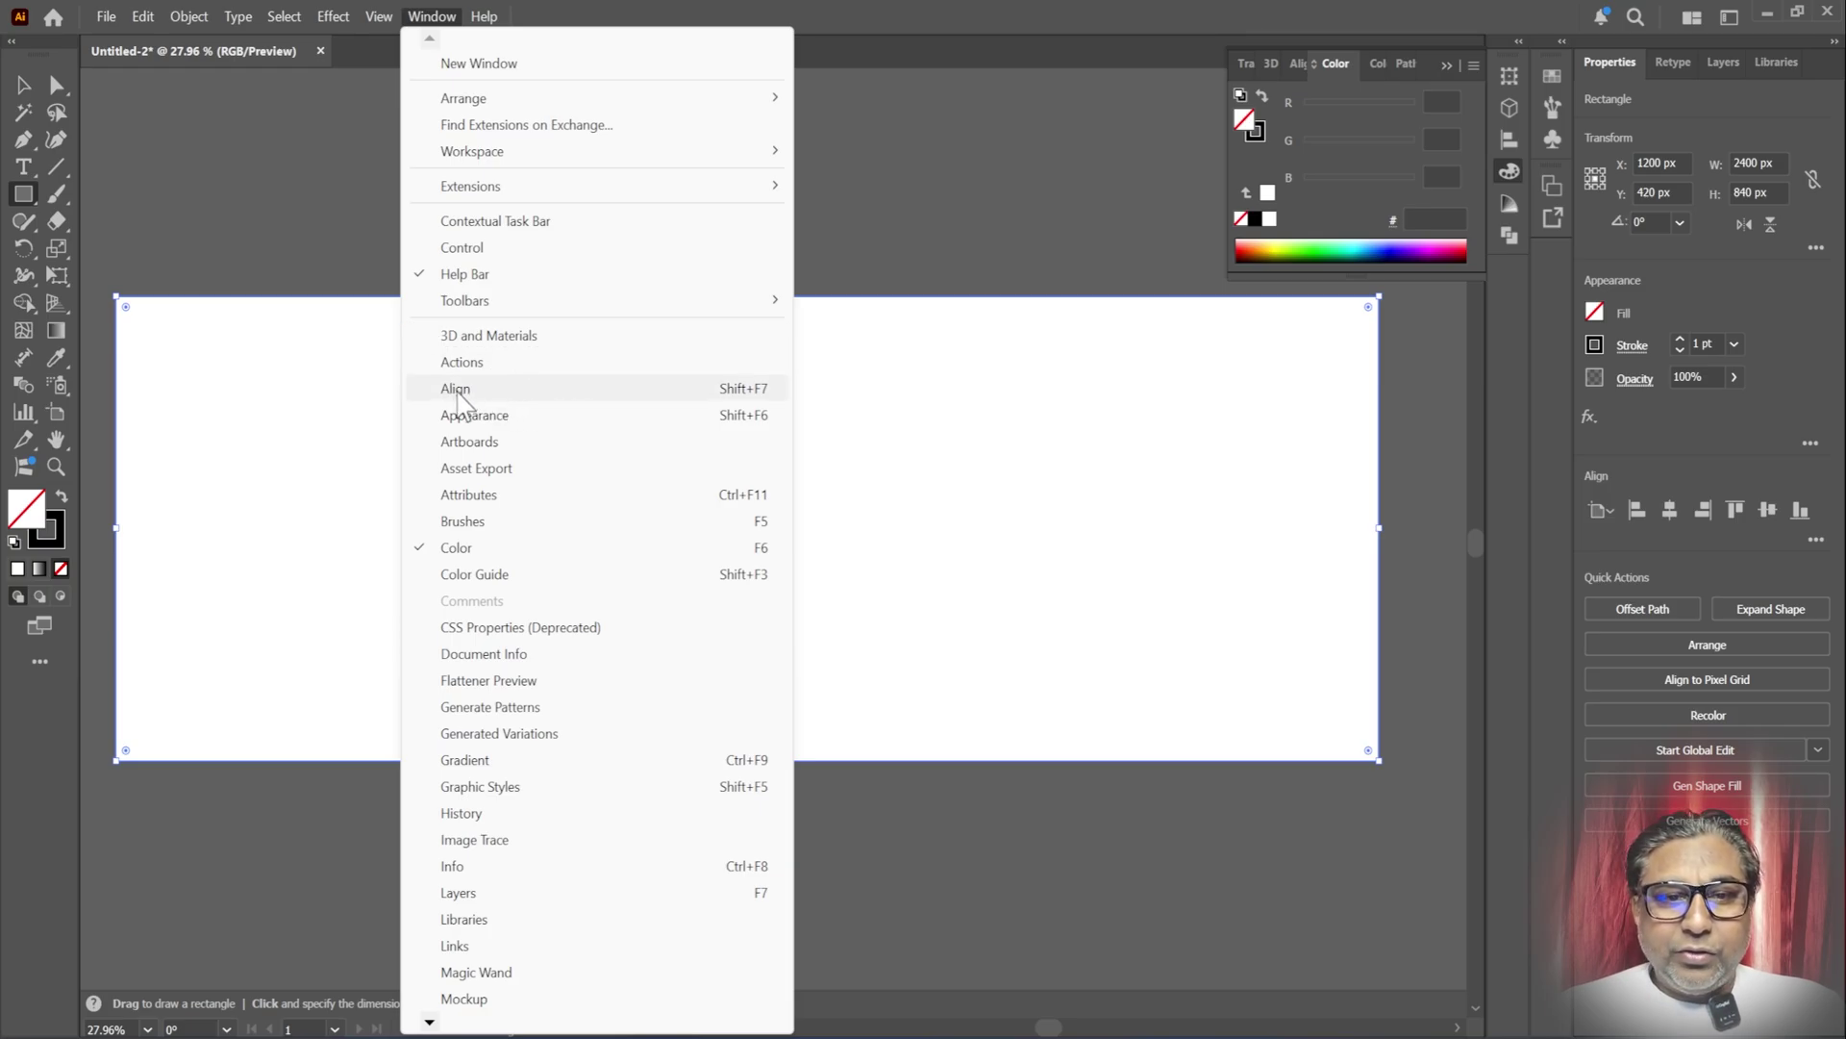
left_click(1719, 484)
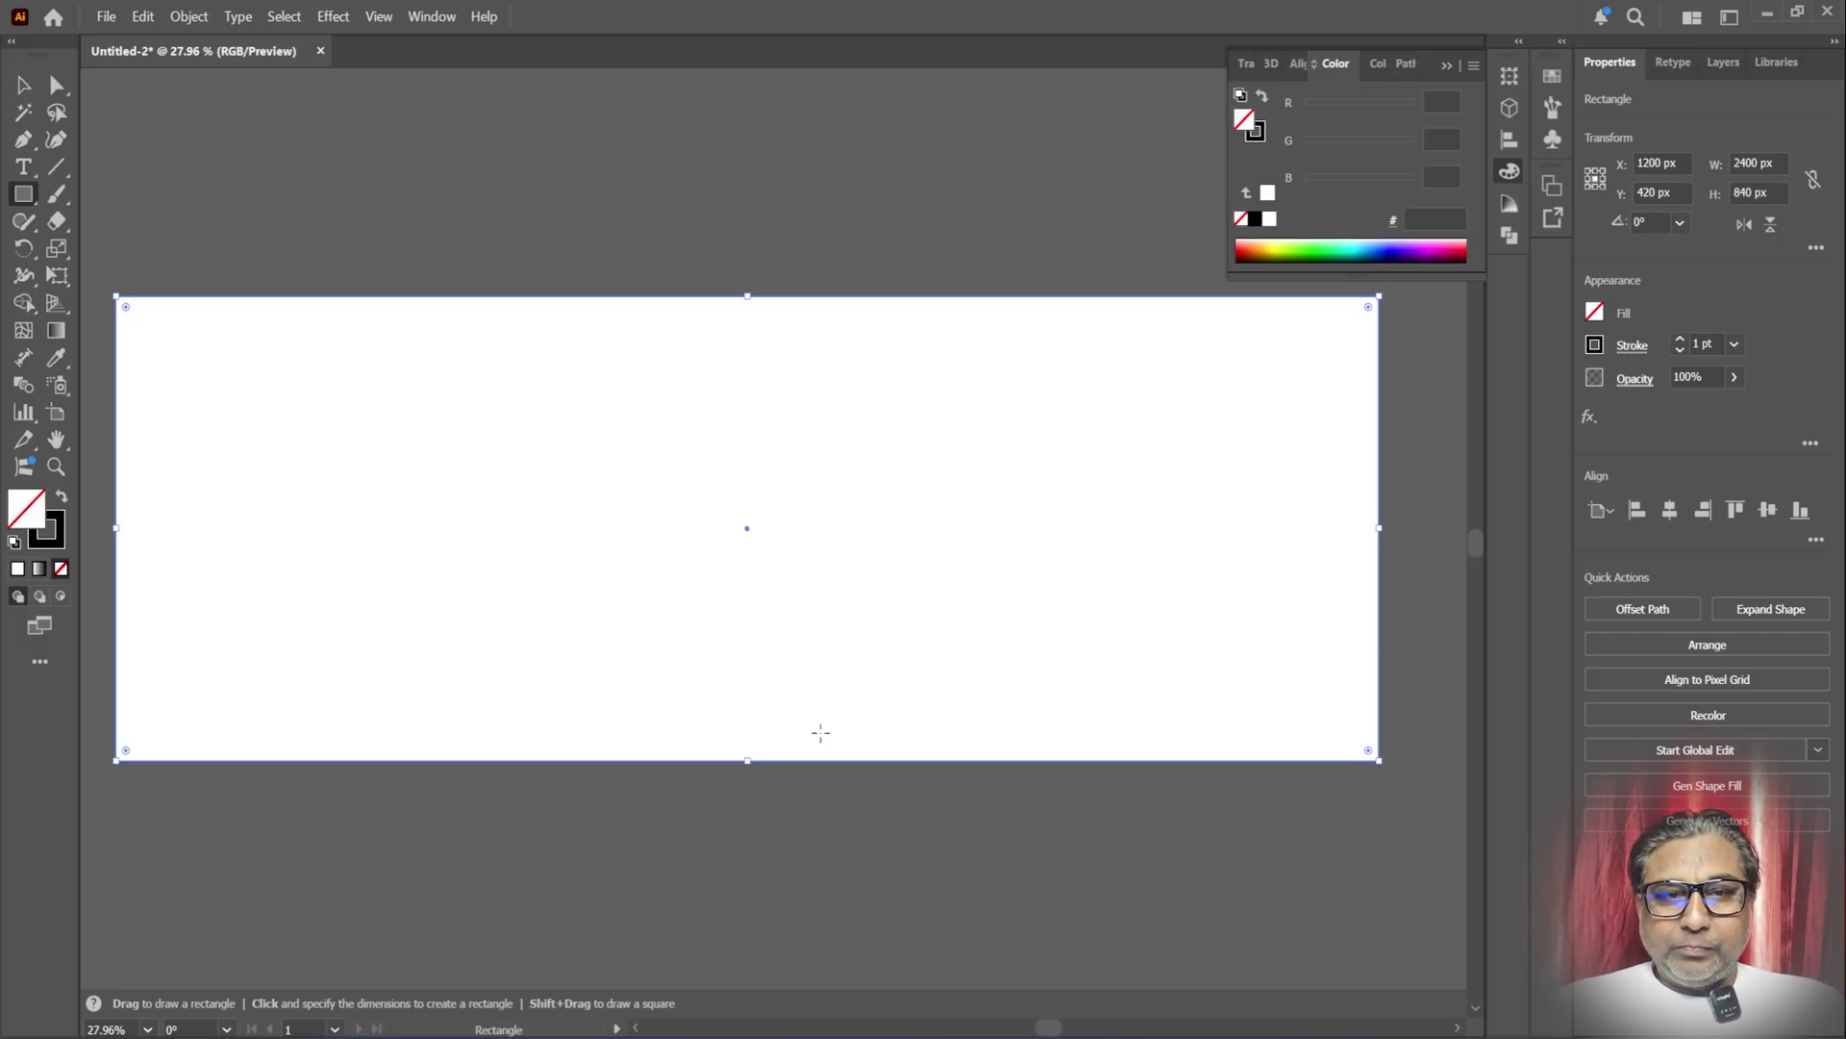
- Use Object > Path > Split Into Grid with 7 rows and 20 columns
left_click(193, 19)
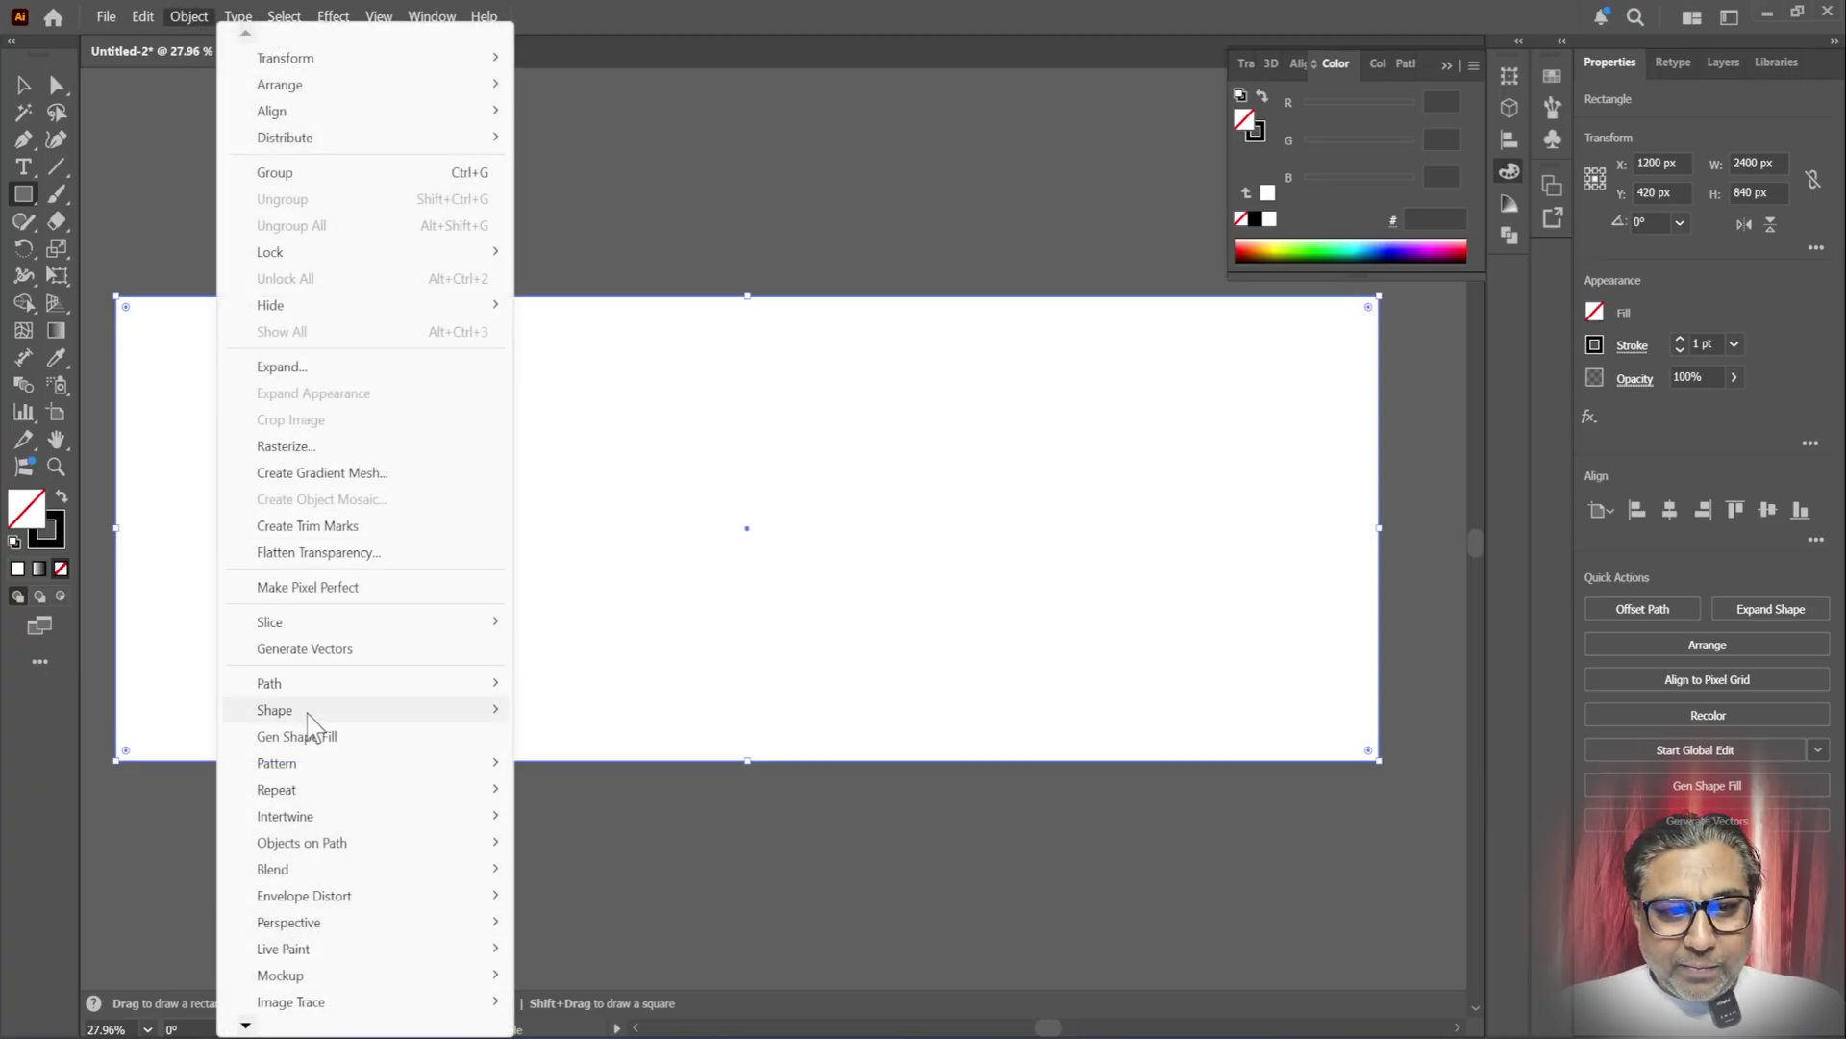
mouse_move(308, 712)
mouse_move(276, 685)
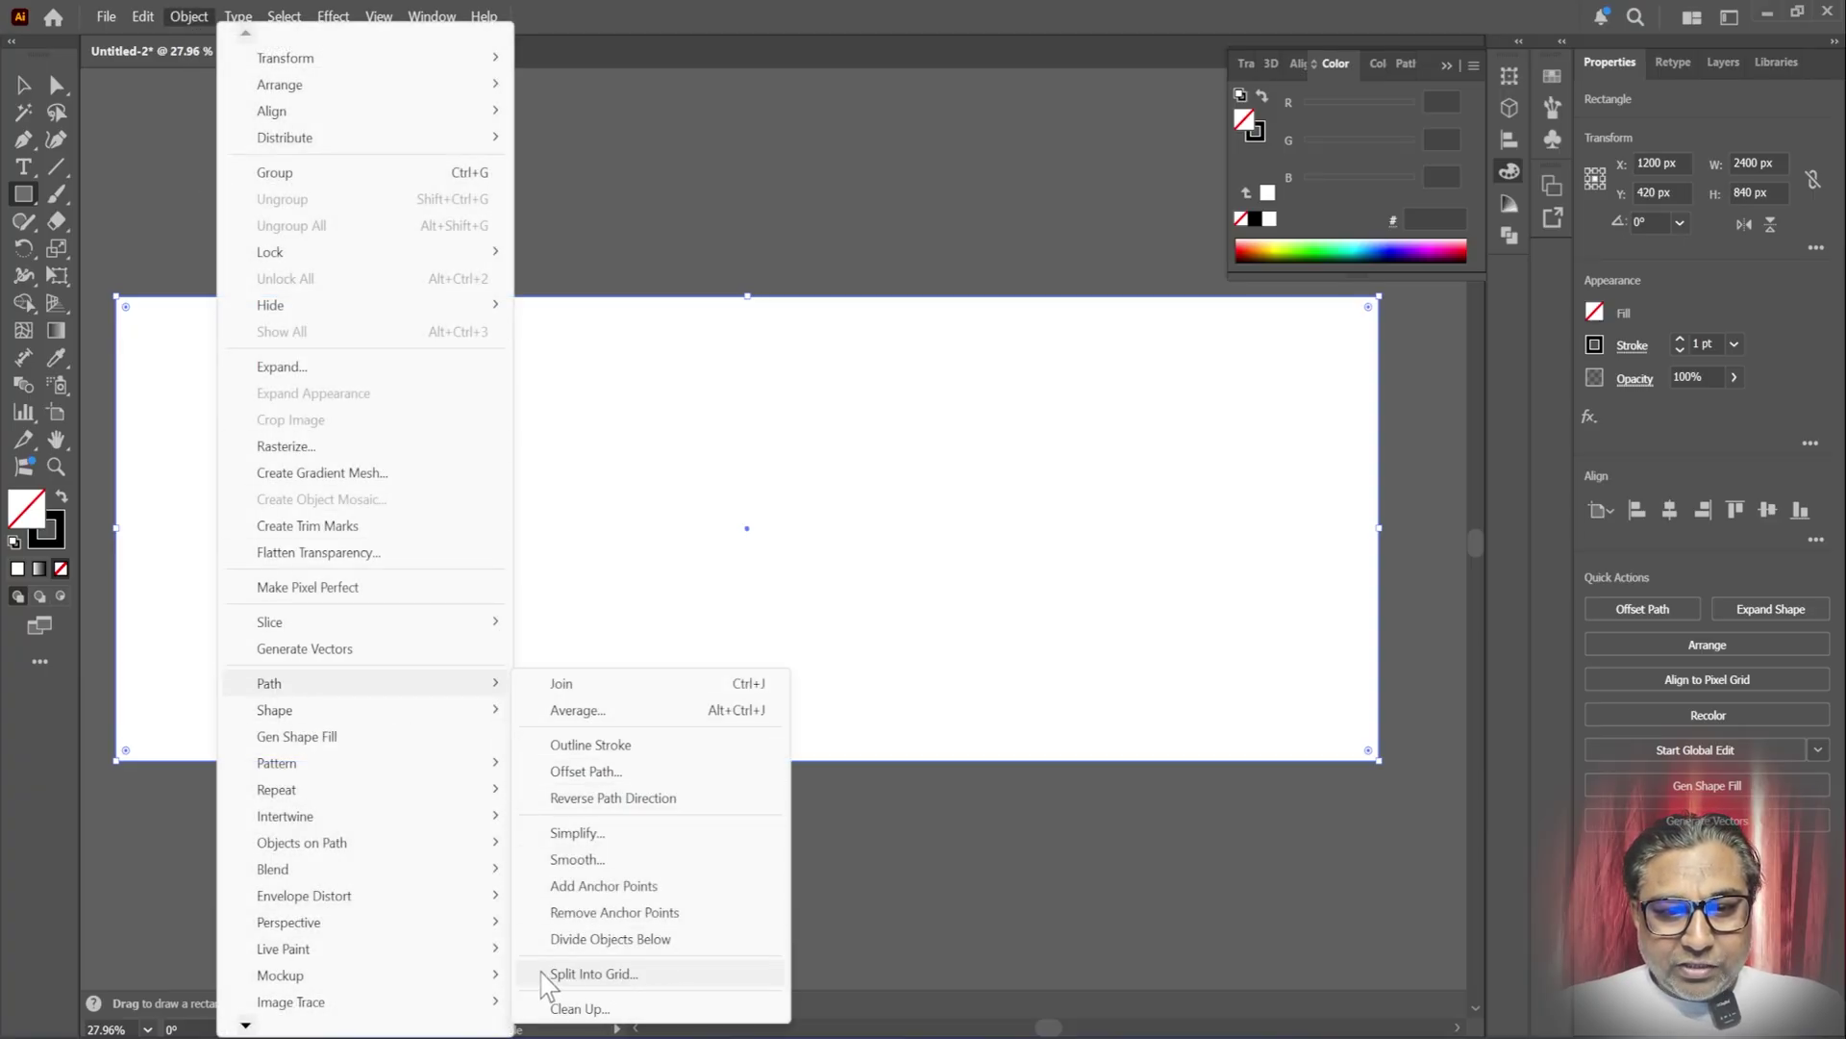
left_click(630, 976)
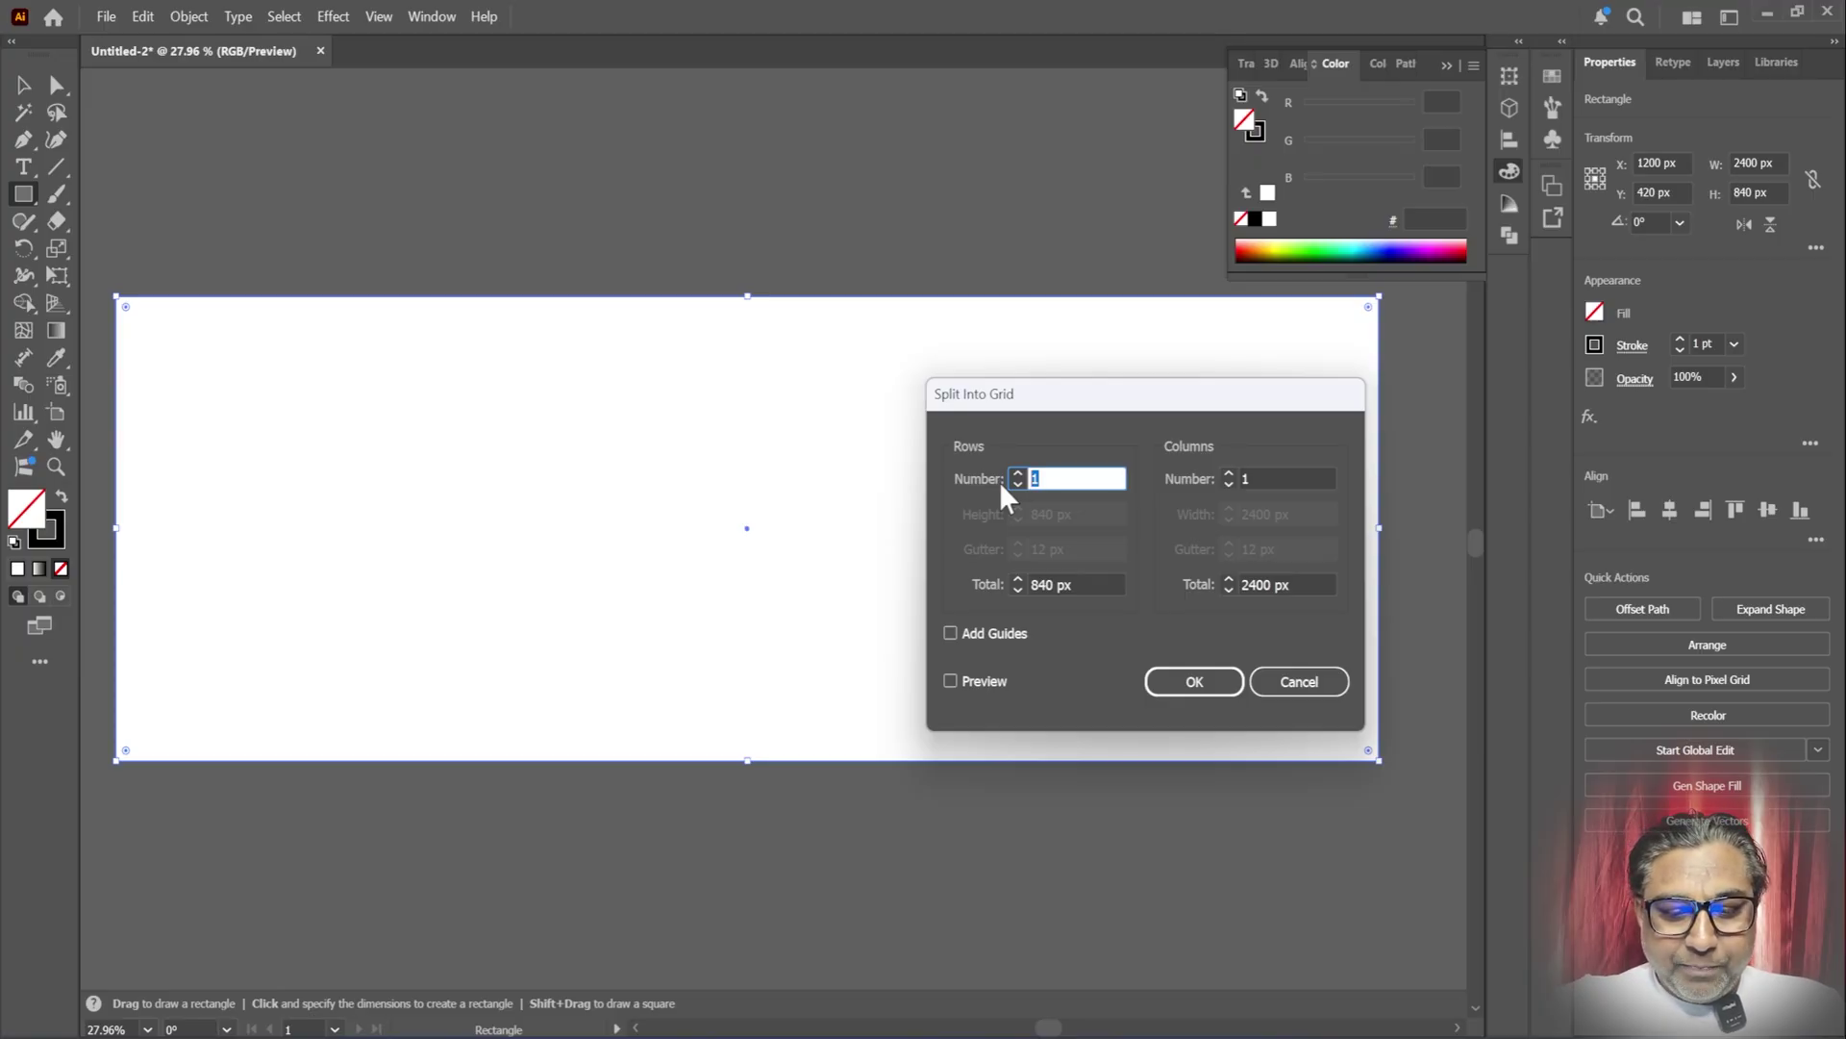
type("7")
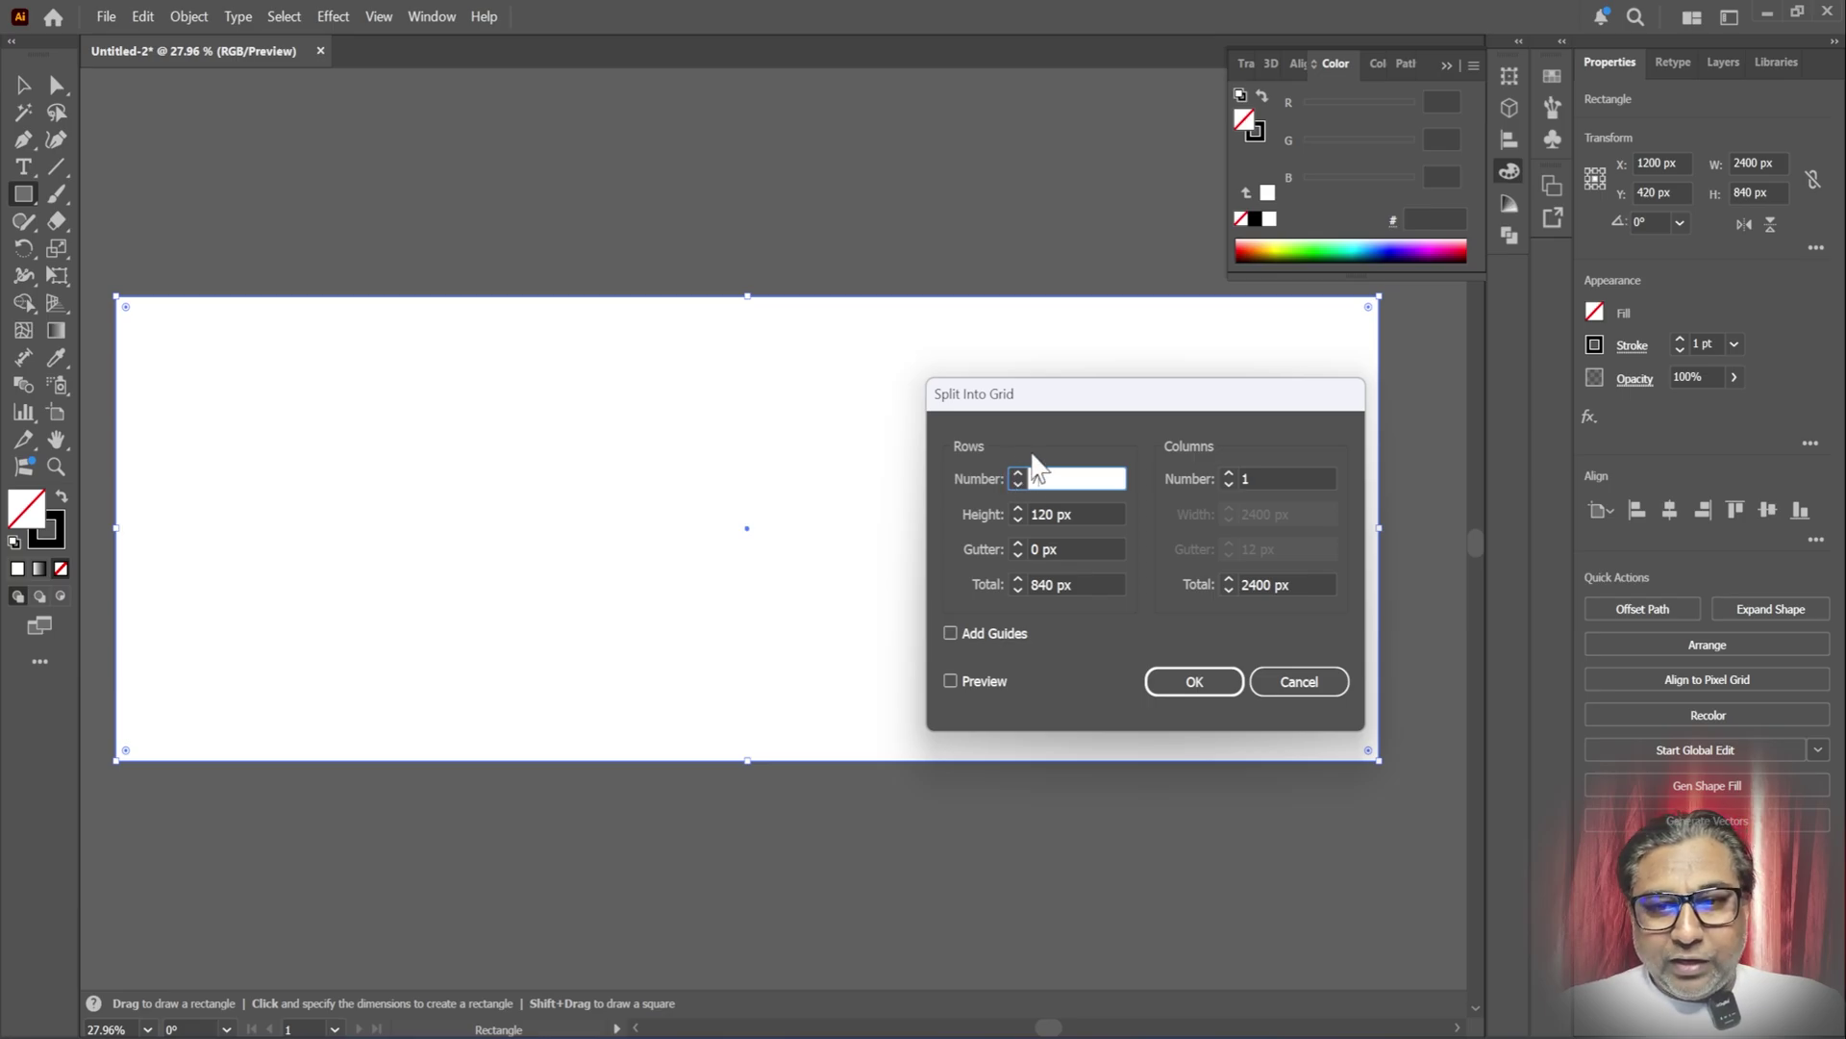
left_click(1257, 481)
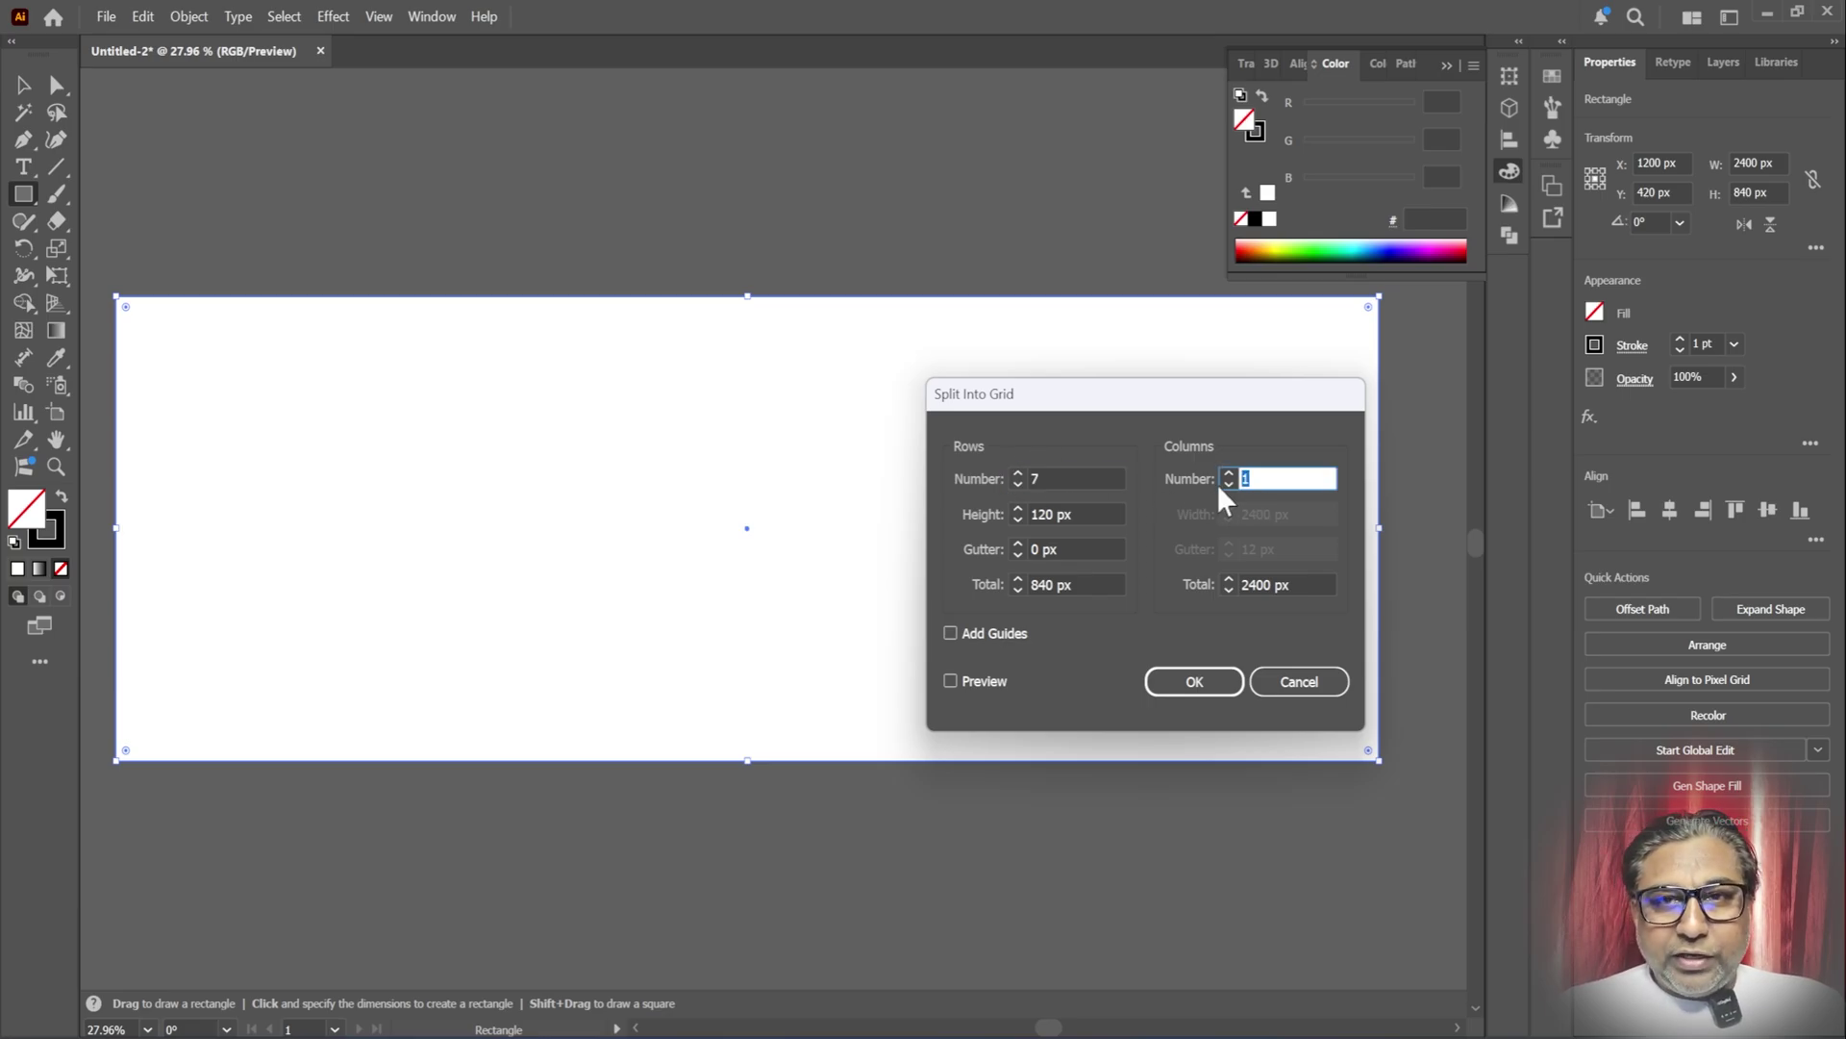
type("2")
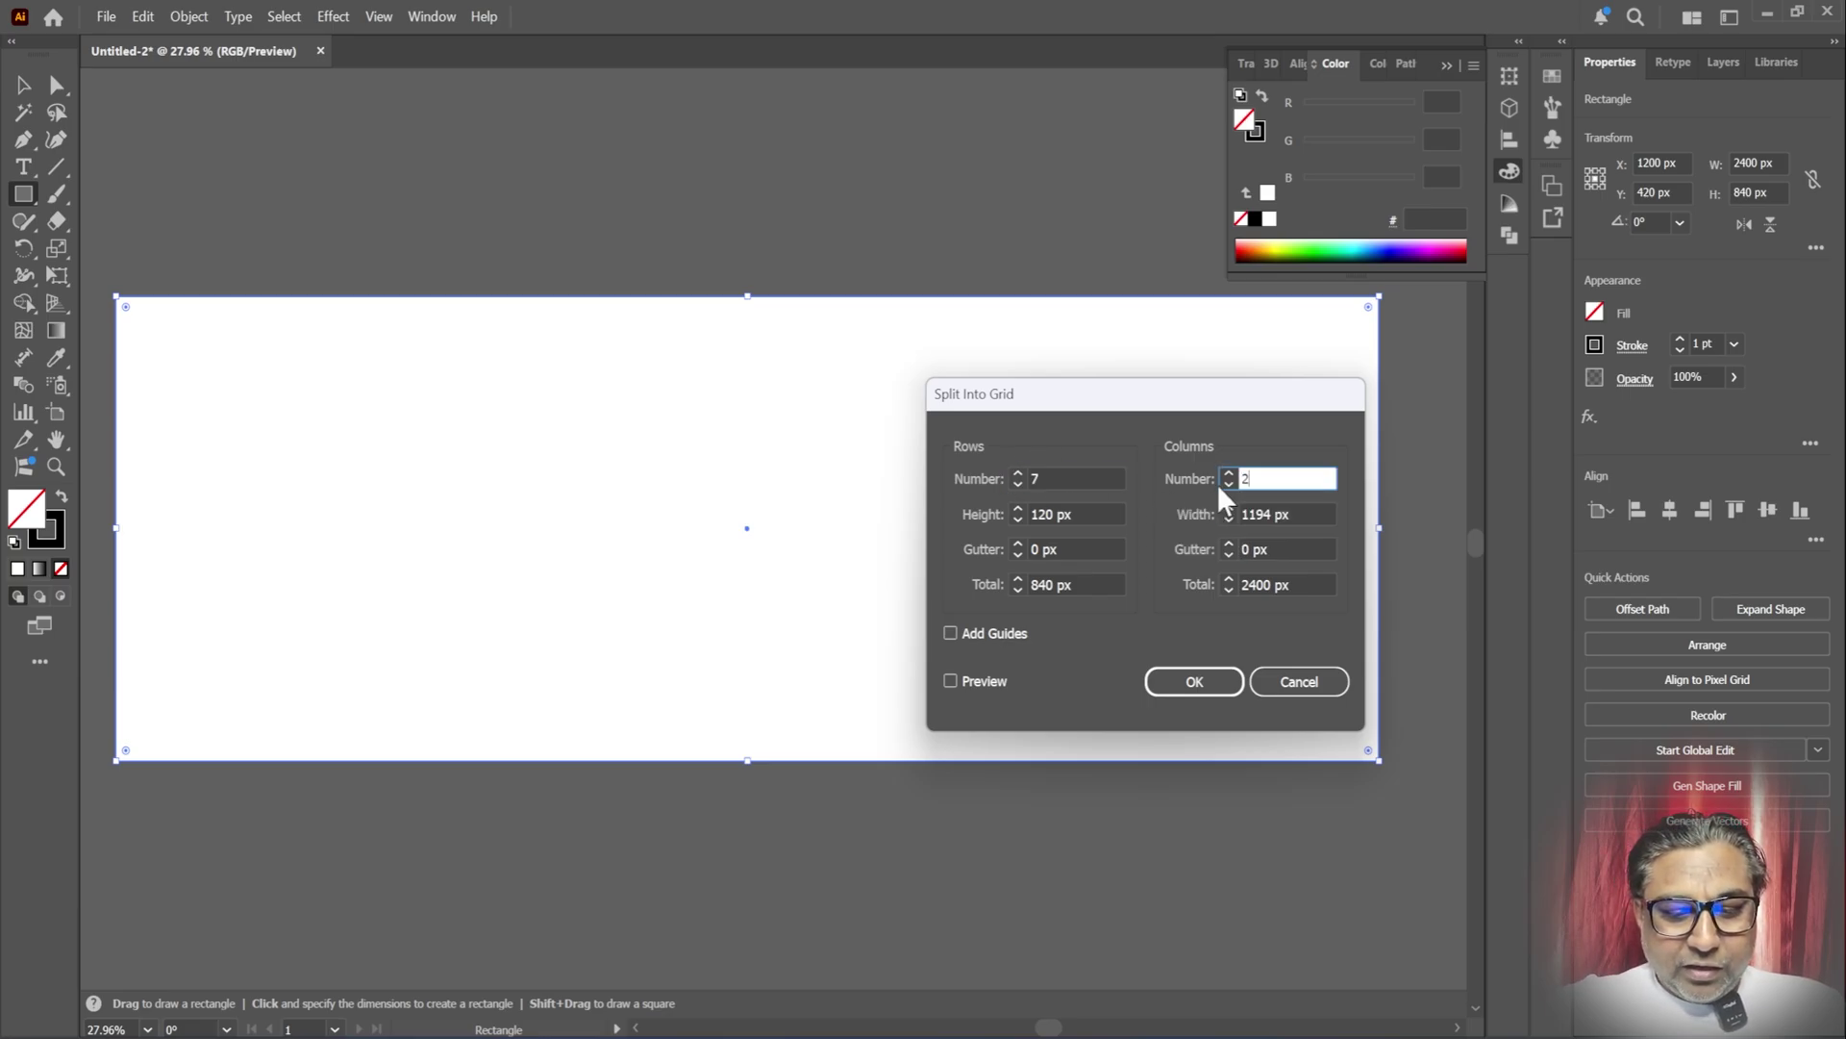
type("0")
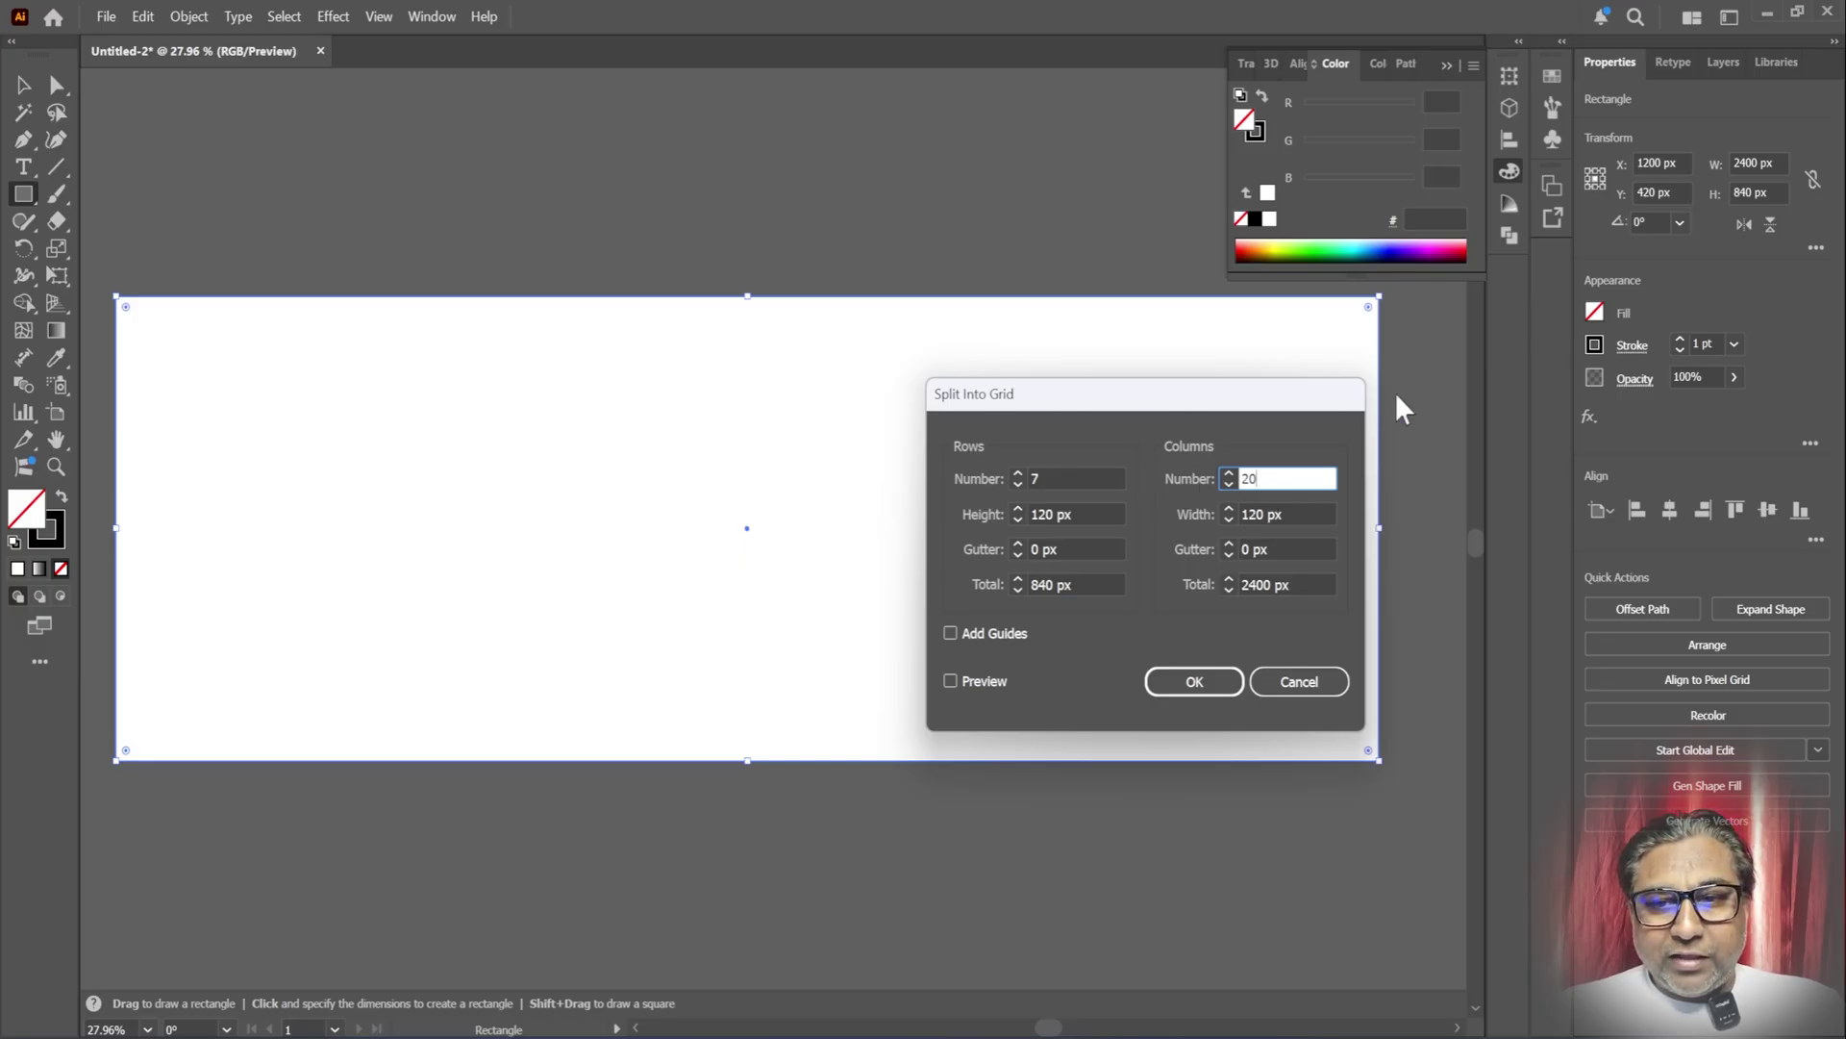
left_click(951, 679)
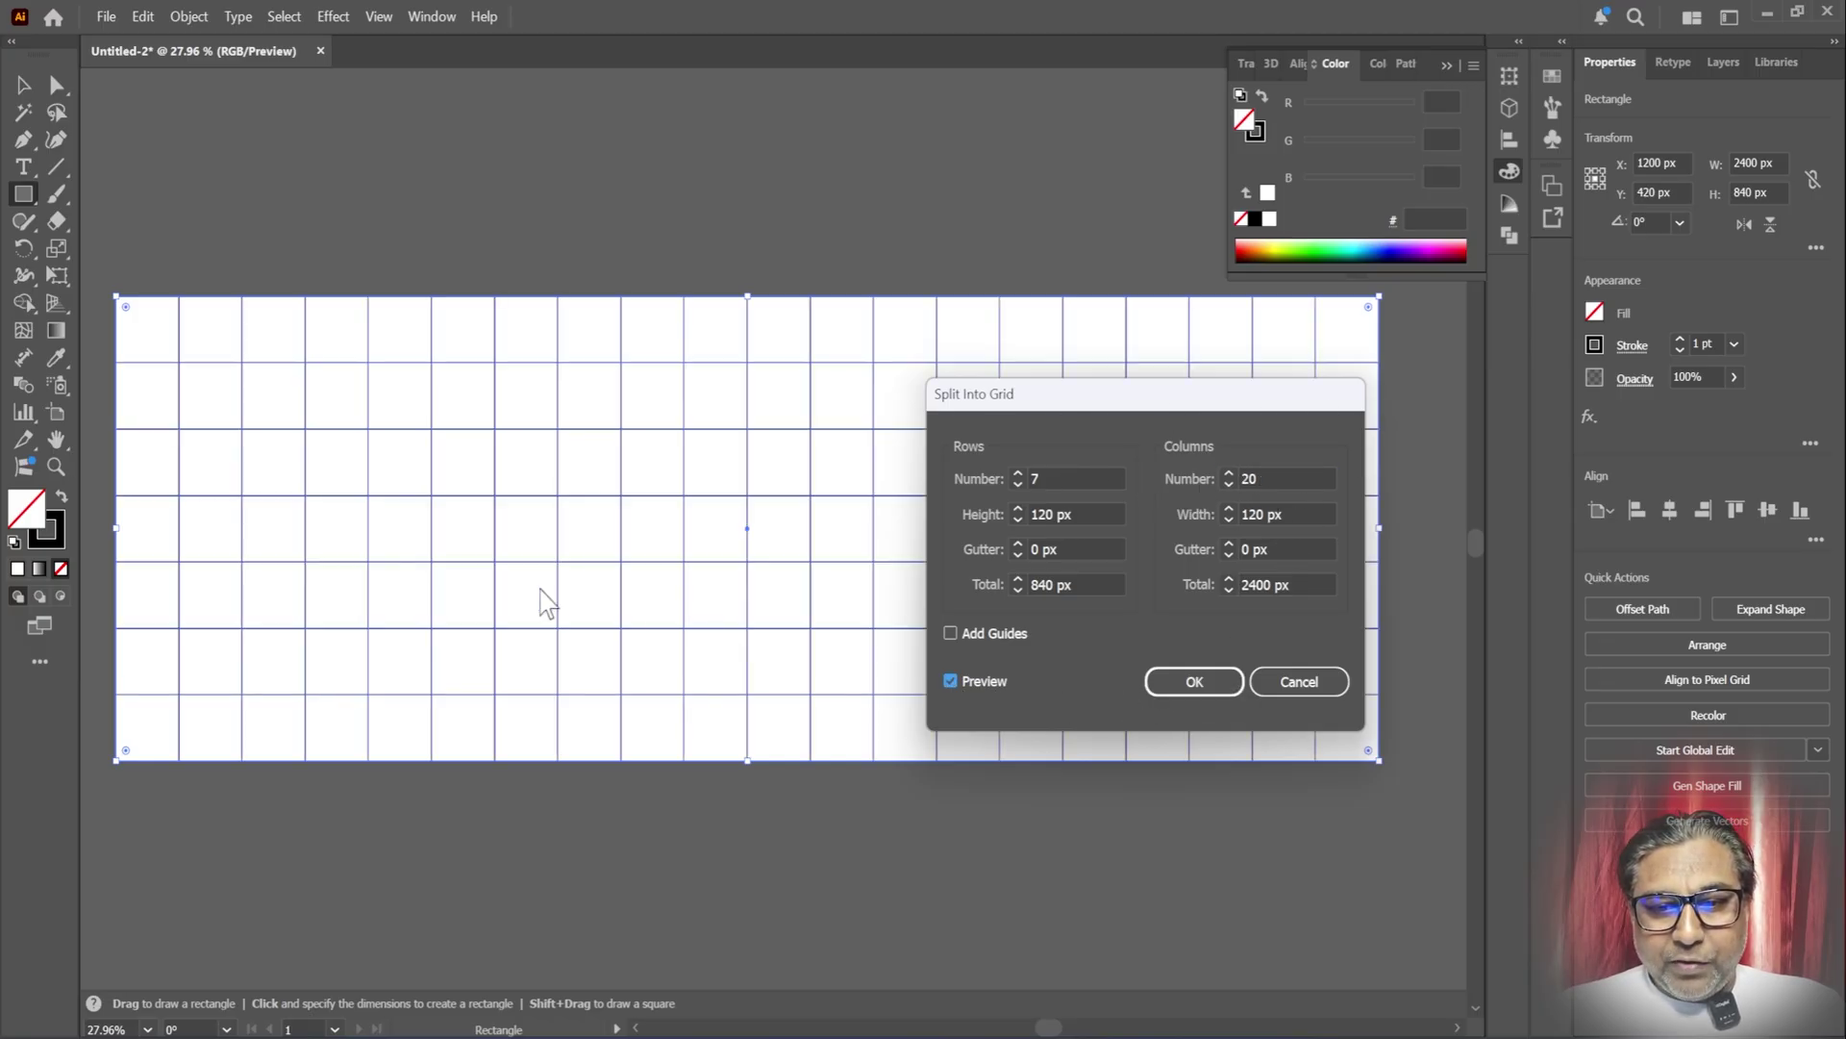
left_click(1202, 679)
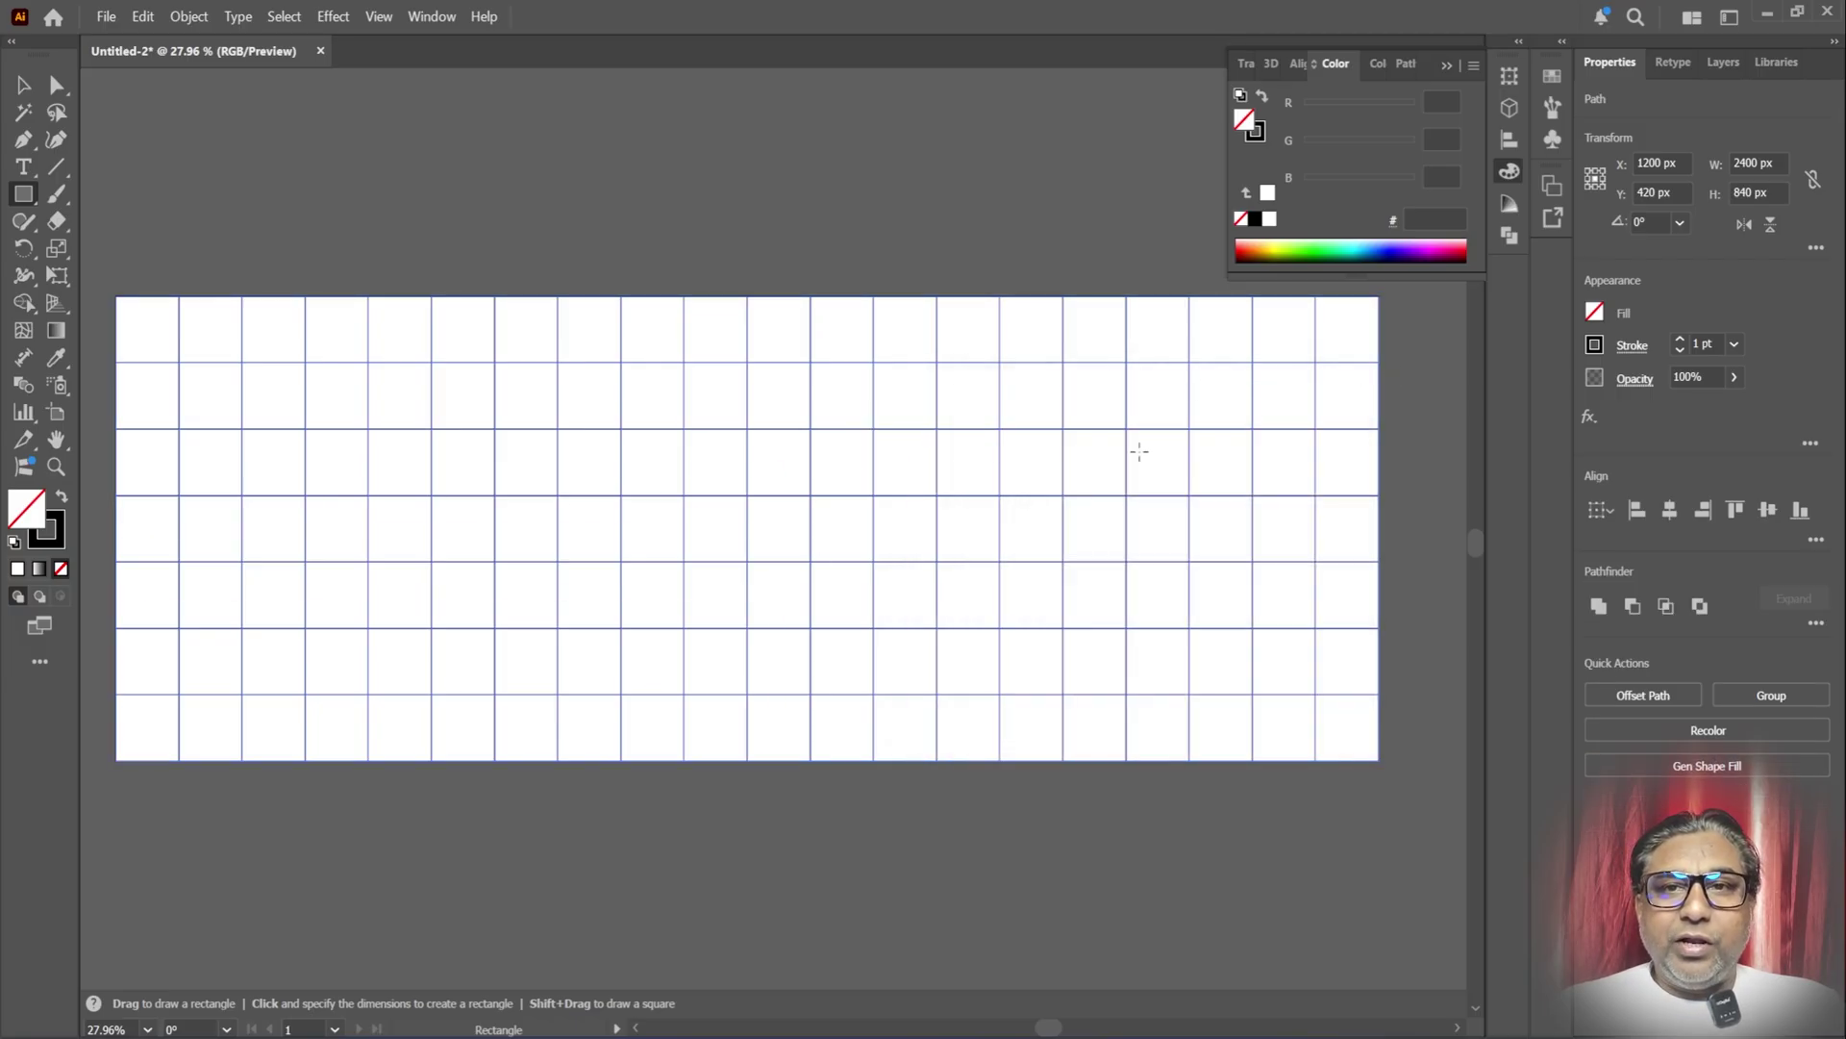
- Select the grid and lock it with Object > Lock > Selection
left_click(26, 87)
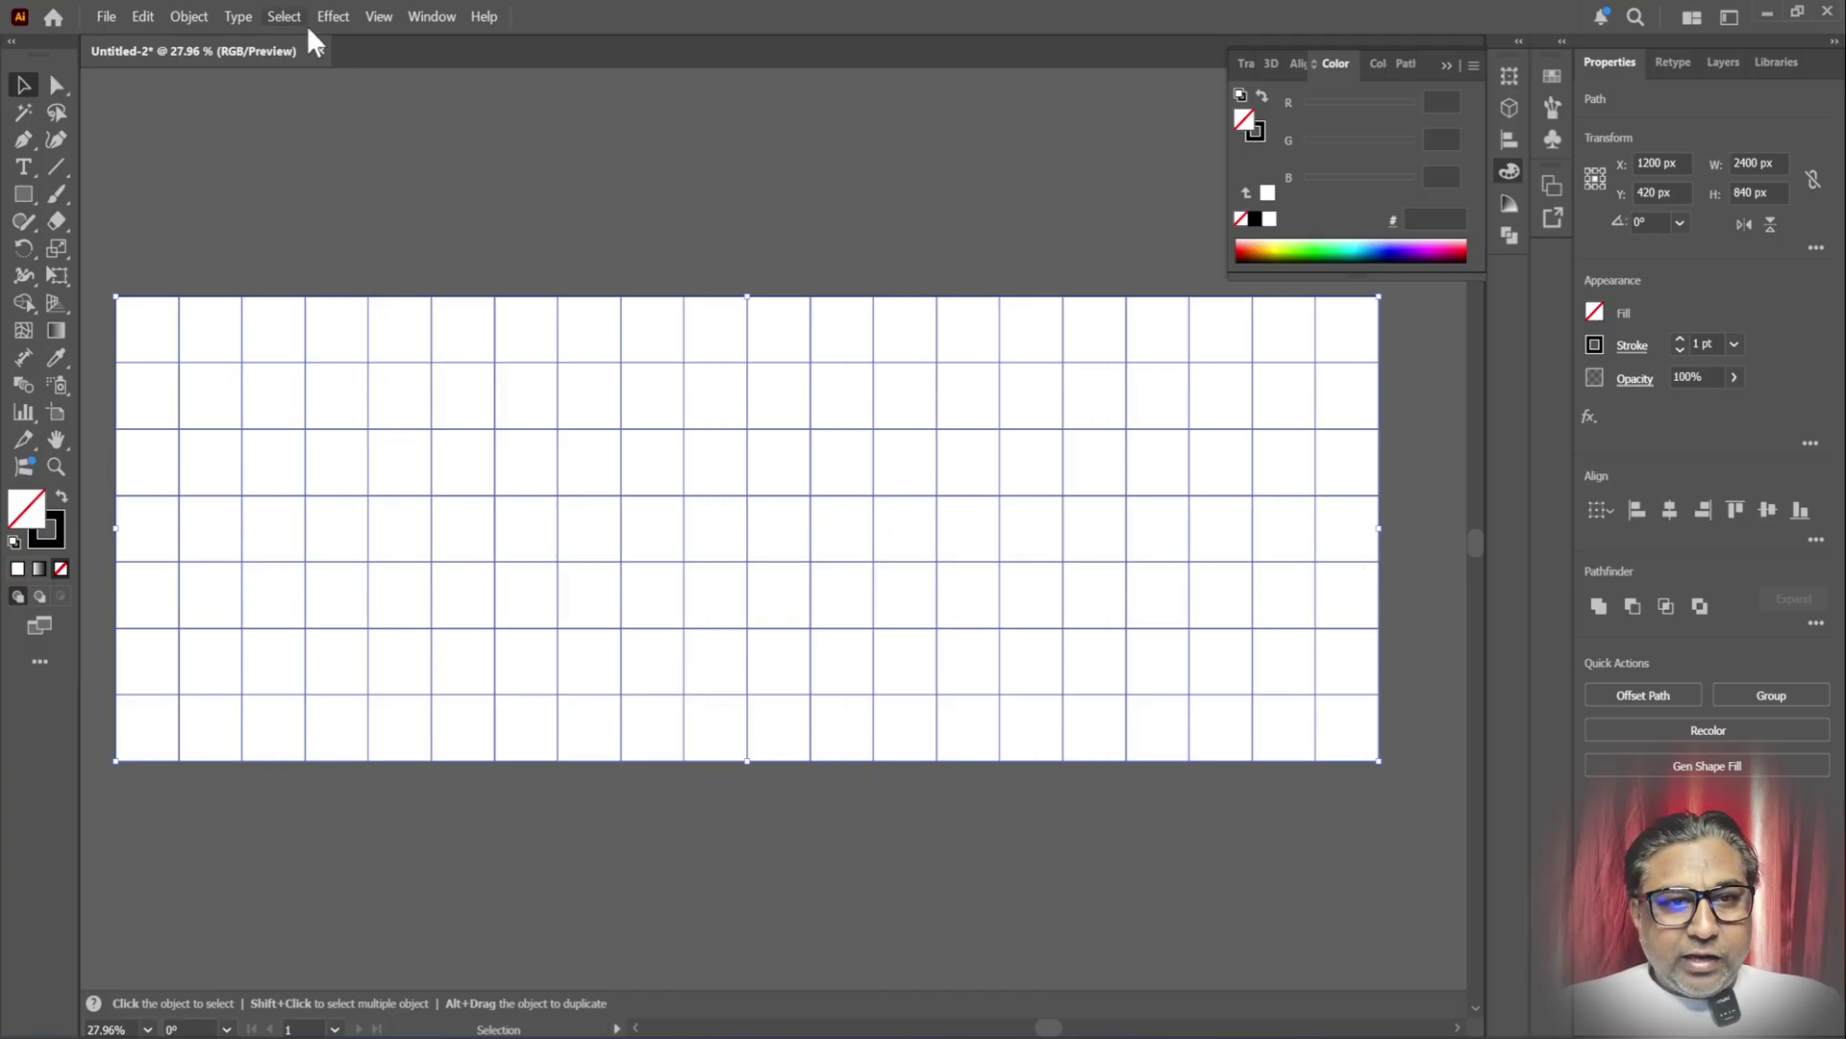
left_click(188, 17)
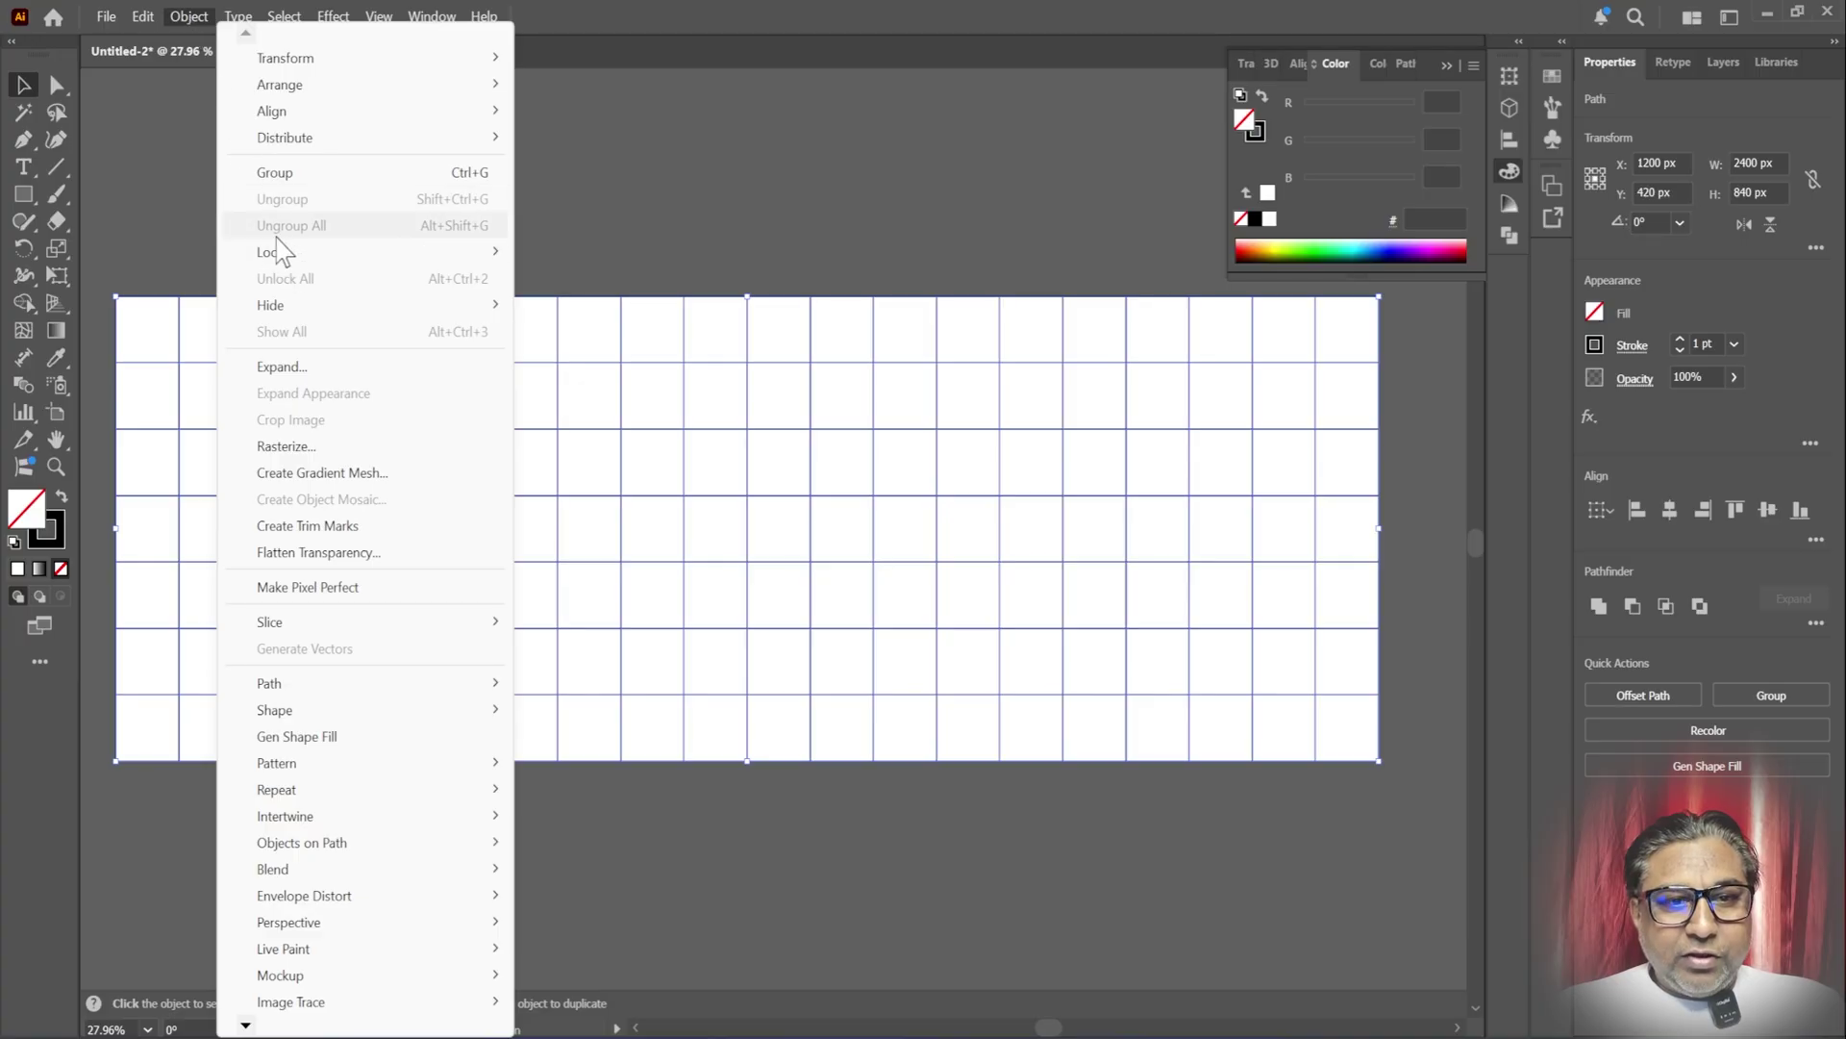
mouse_move(277, 254)
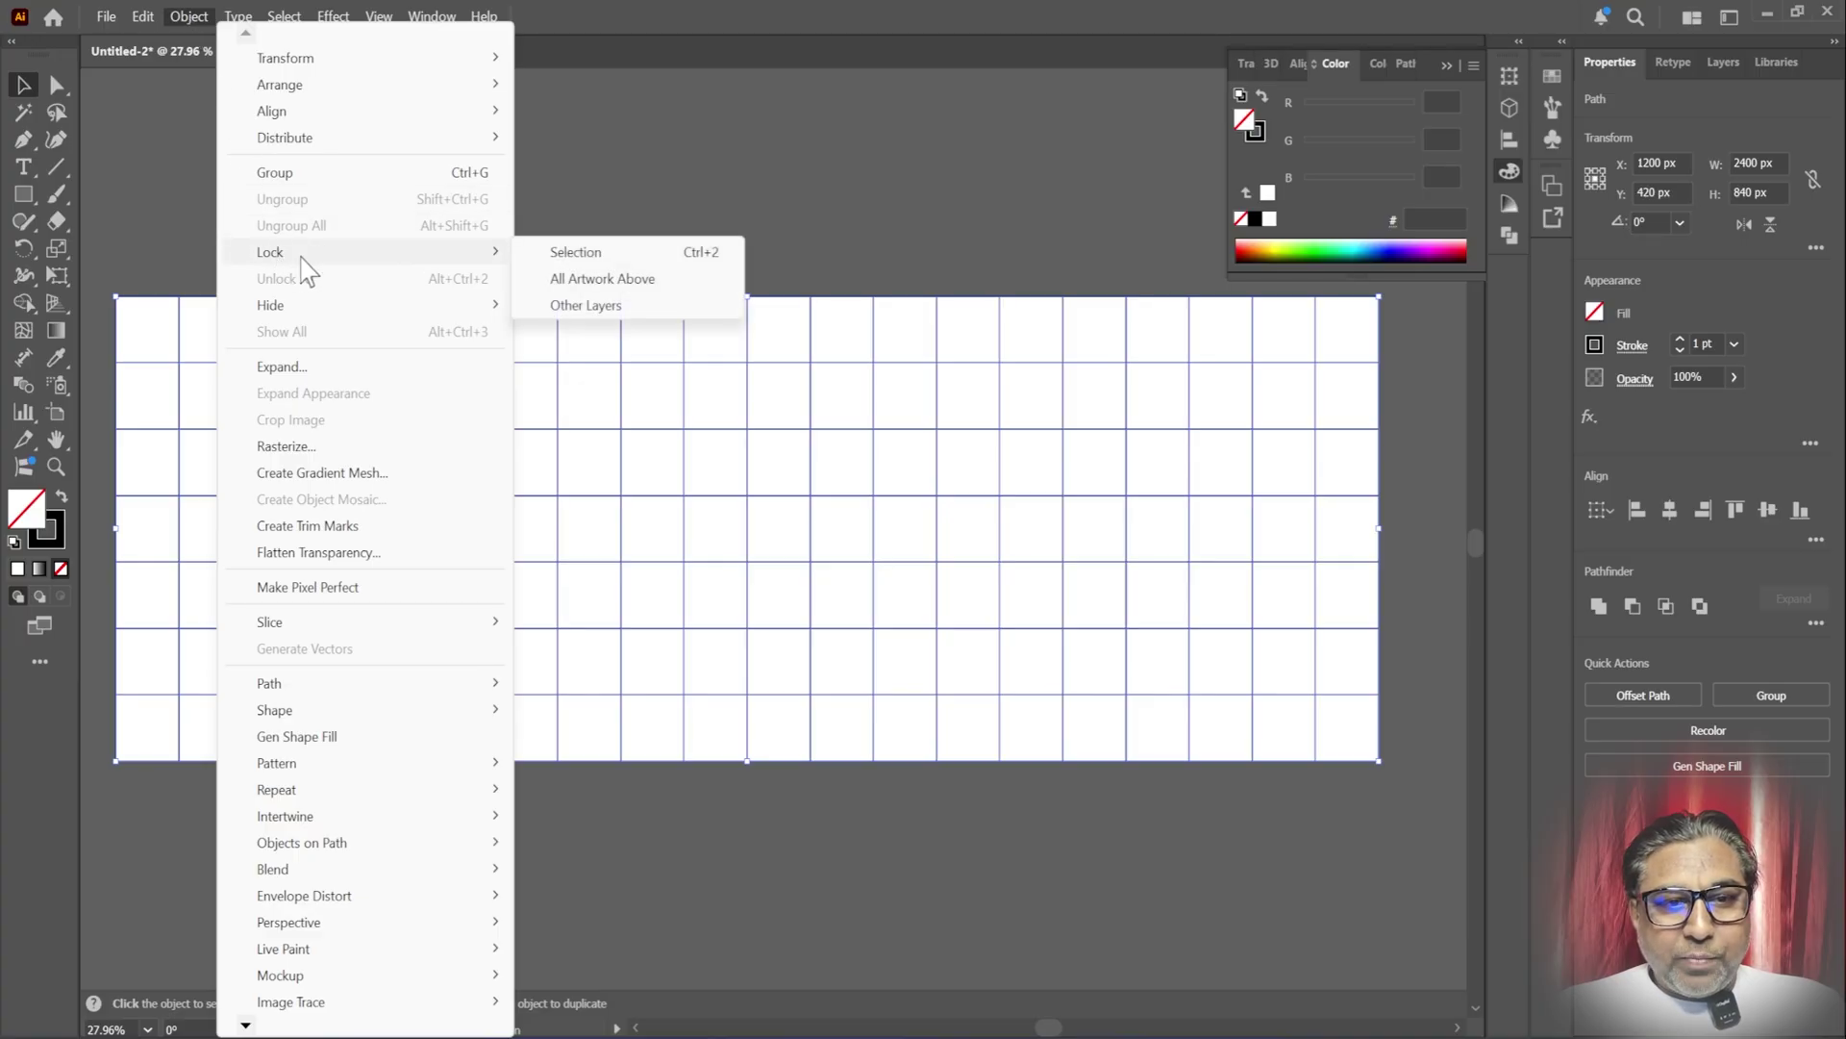
left_click(580, 256)
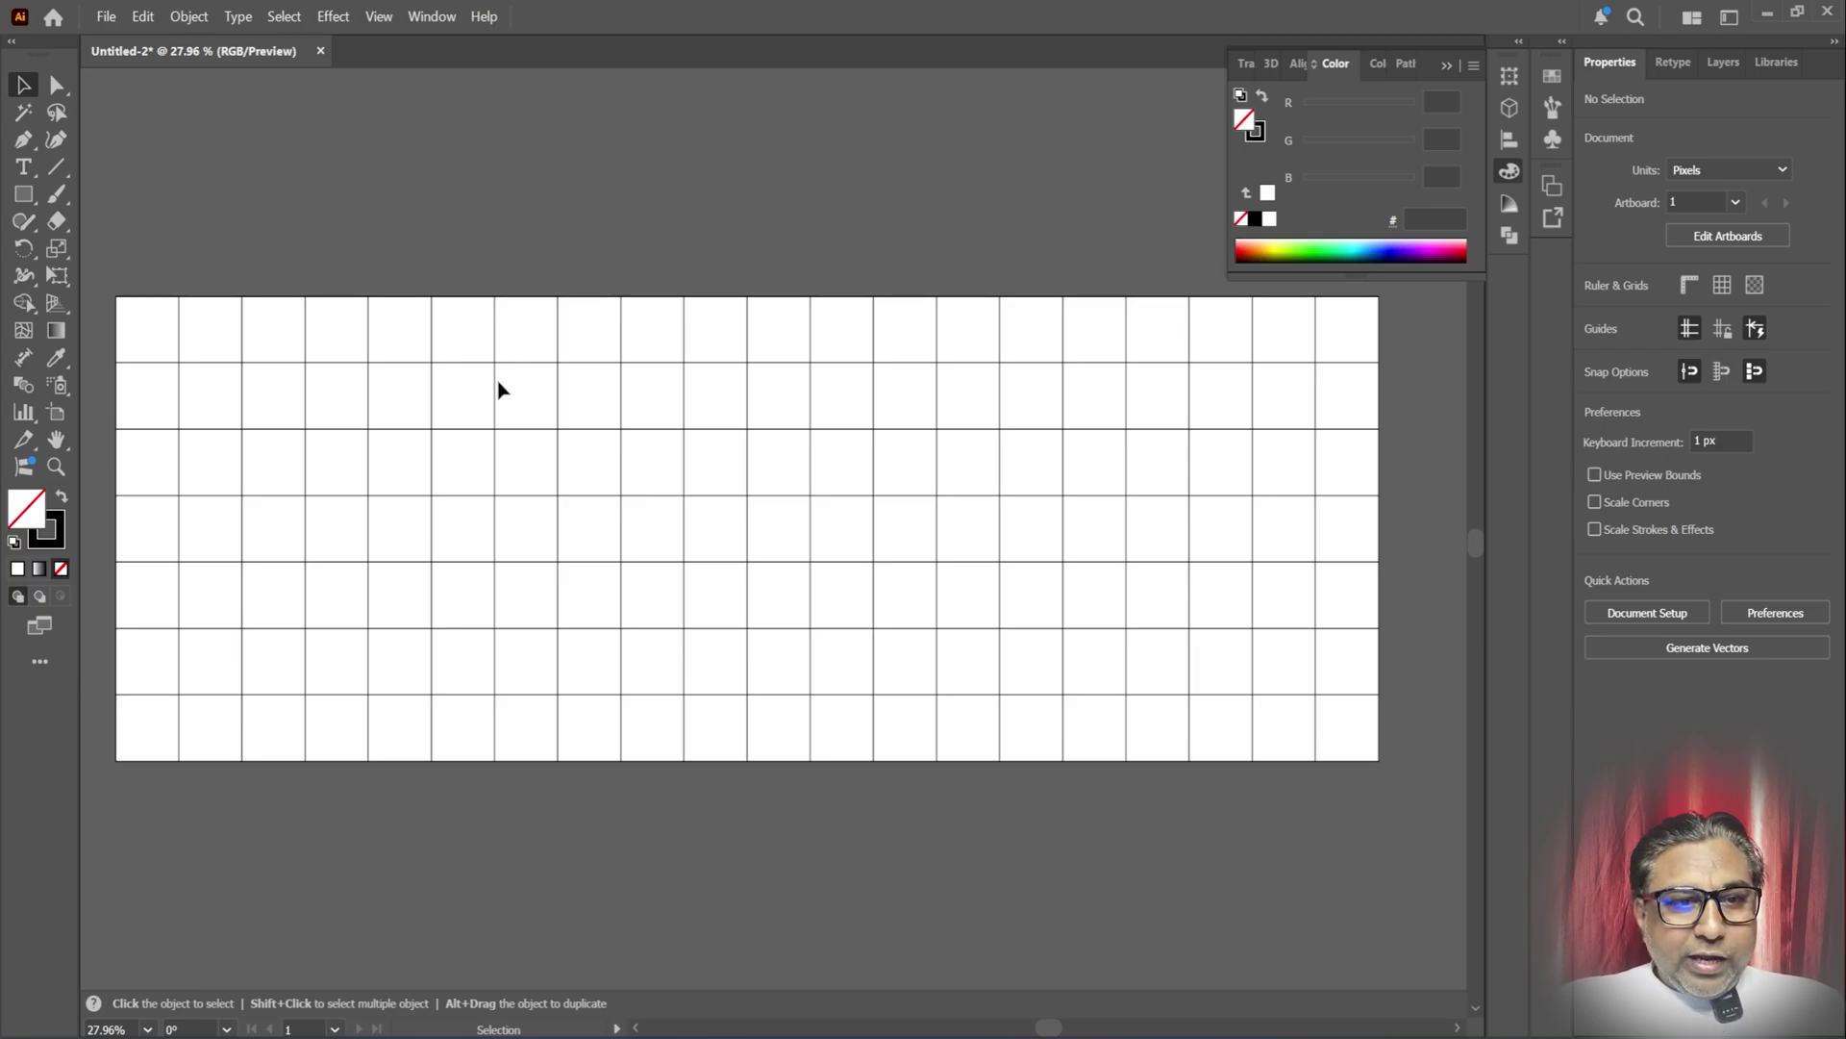
- Trace the stepped frame along grid intersections with the Pen tool, closing it at the start point
left_click(21, 140)
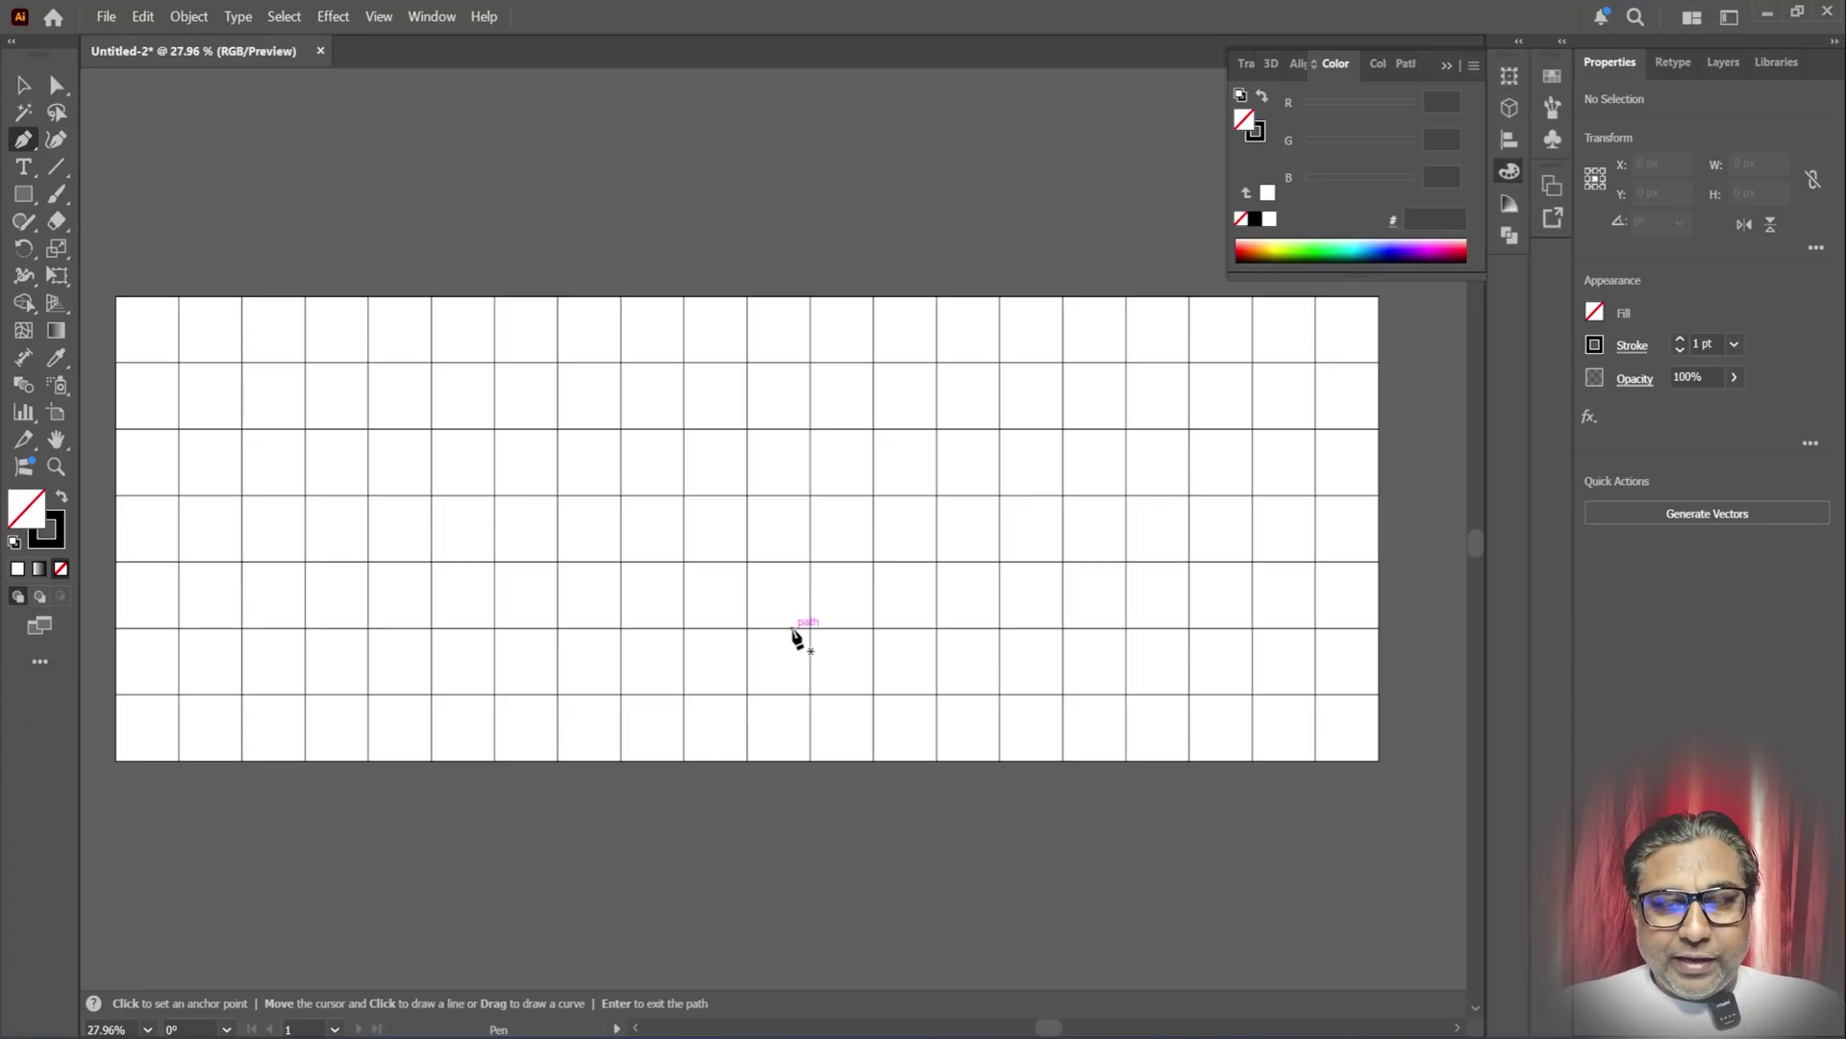
left_click(557, 760)
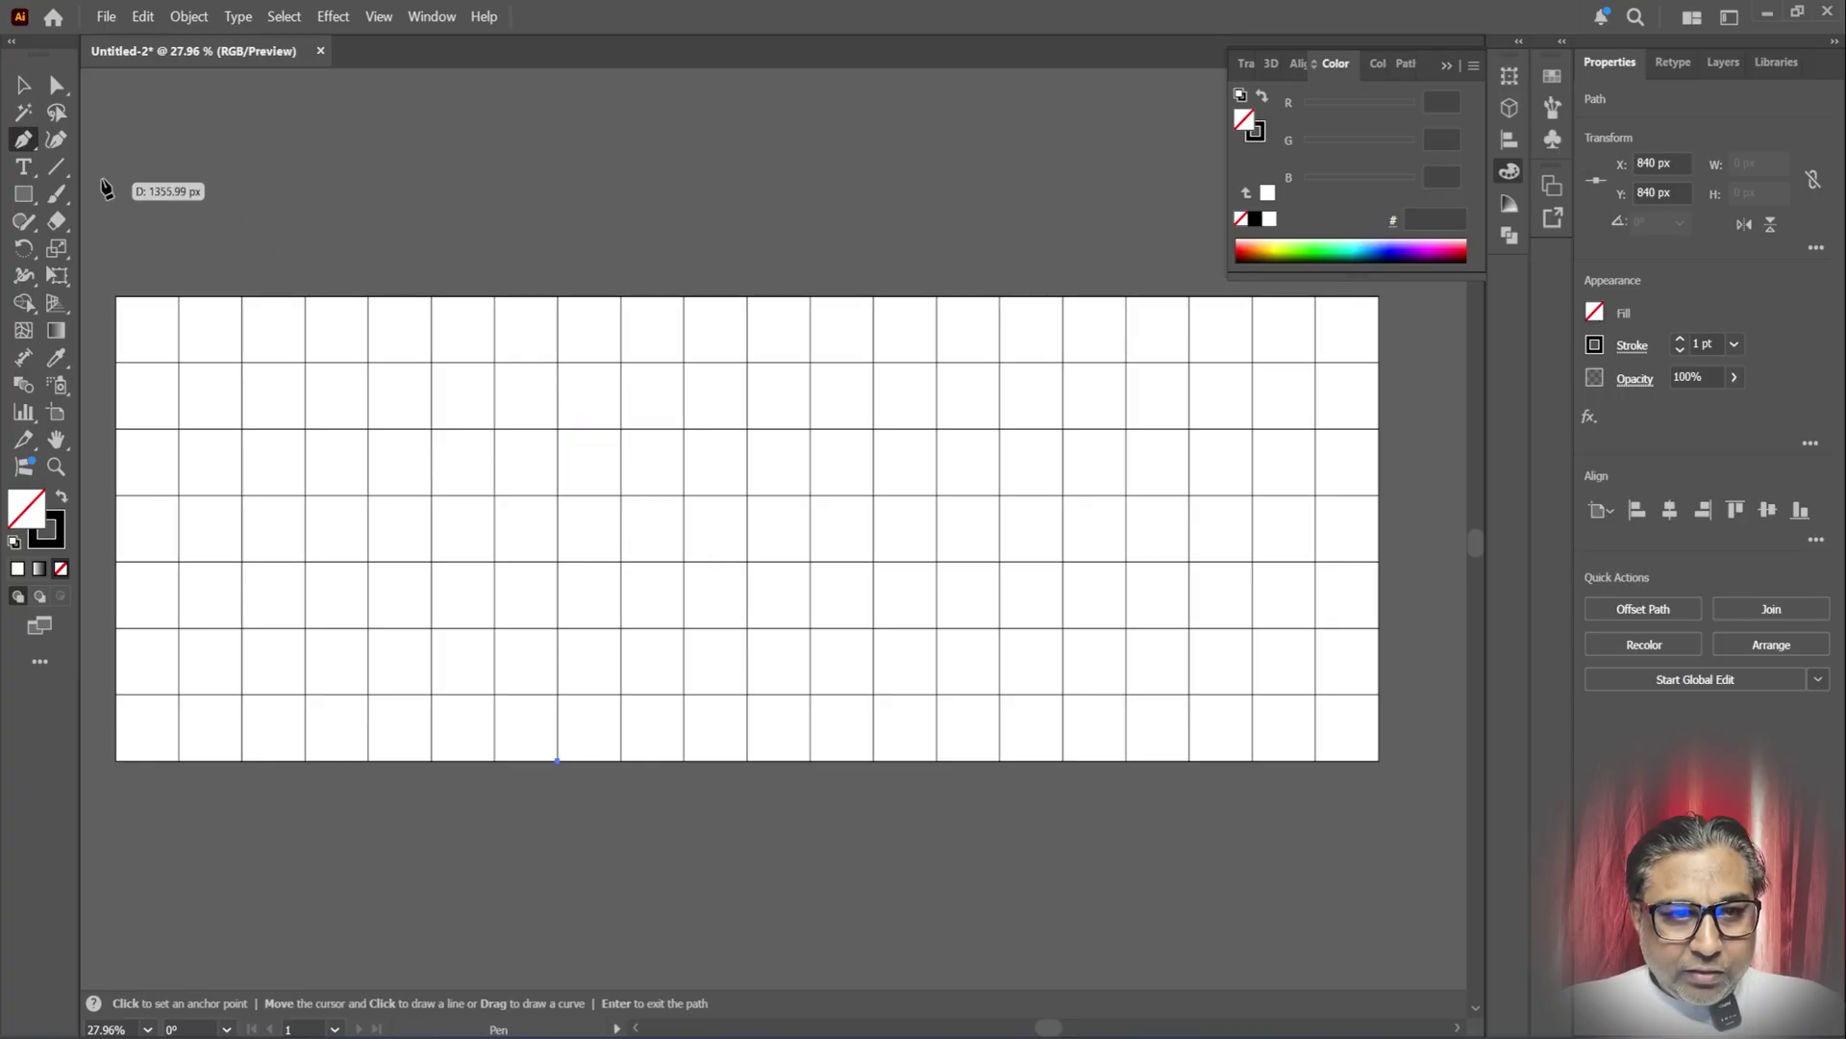
left_click(557, 428)
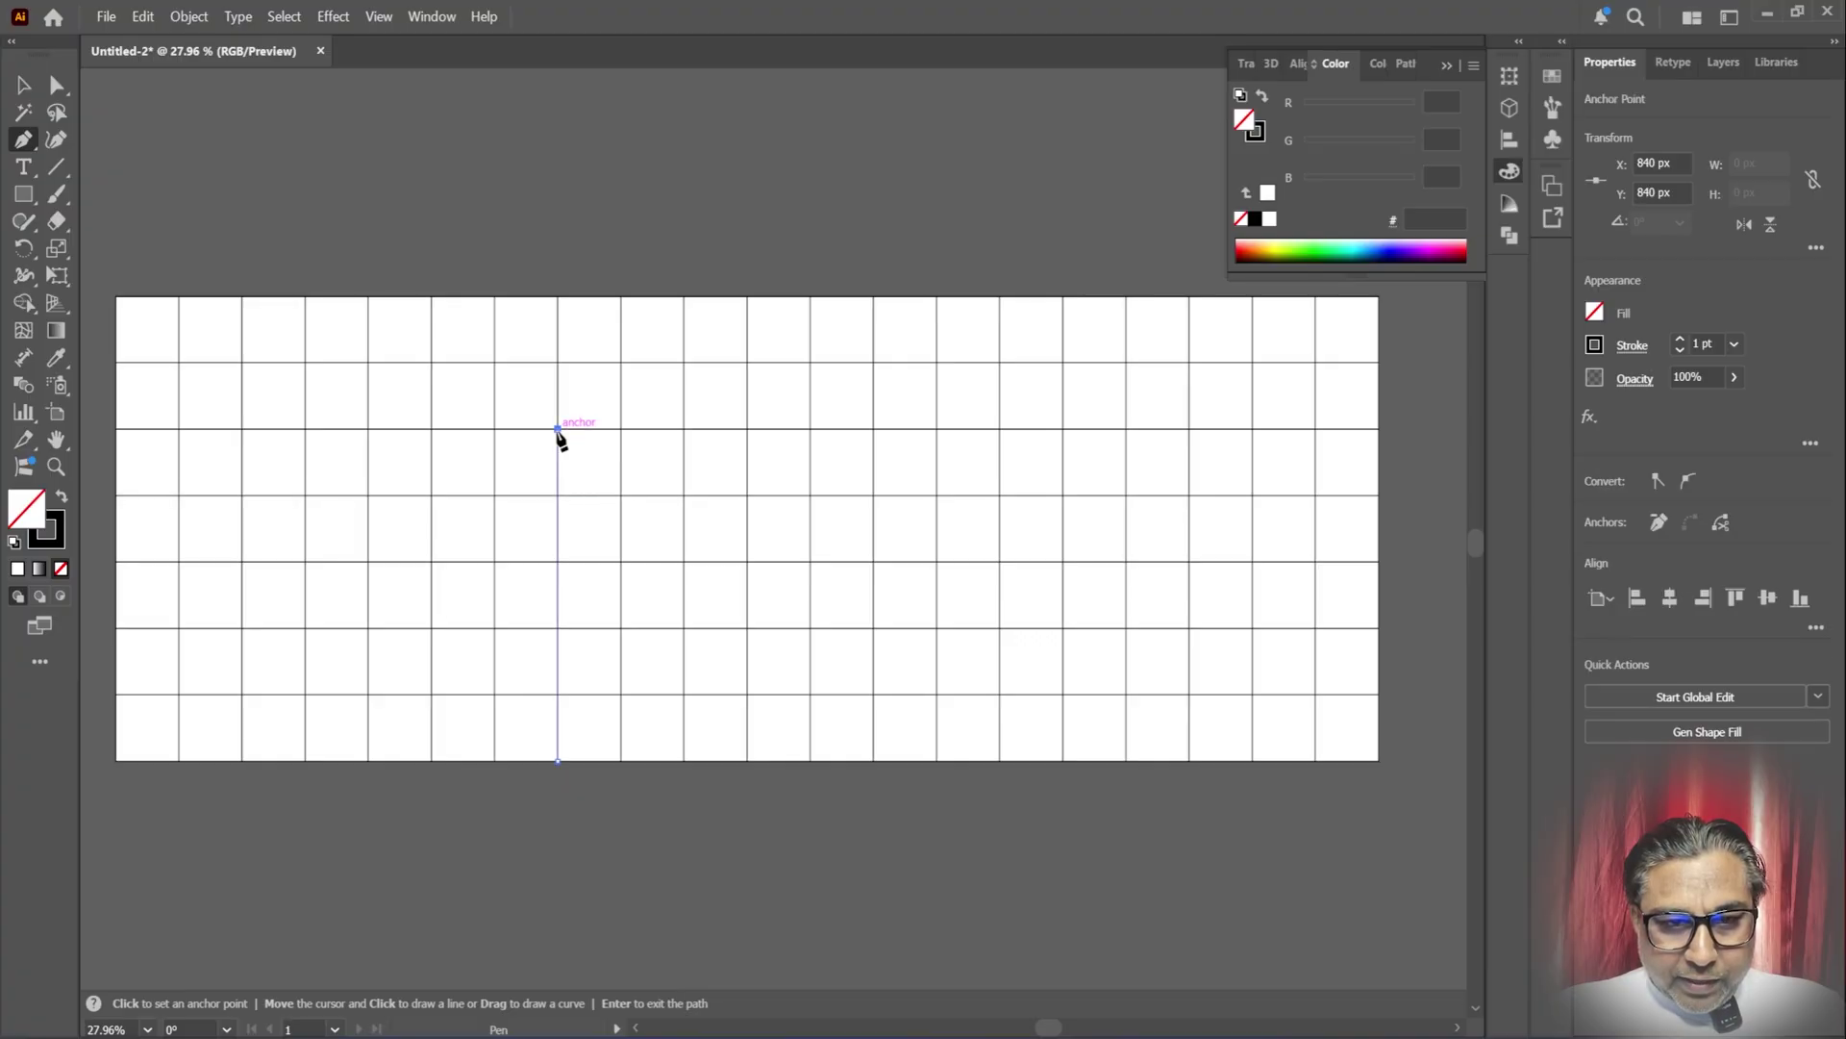
left_click(620, 429)
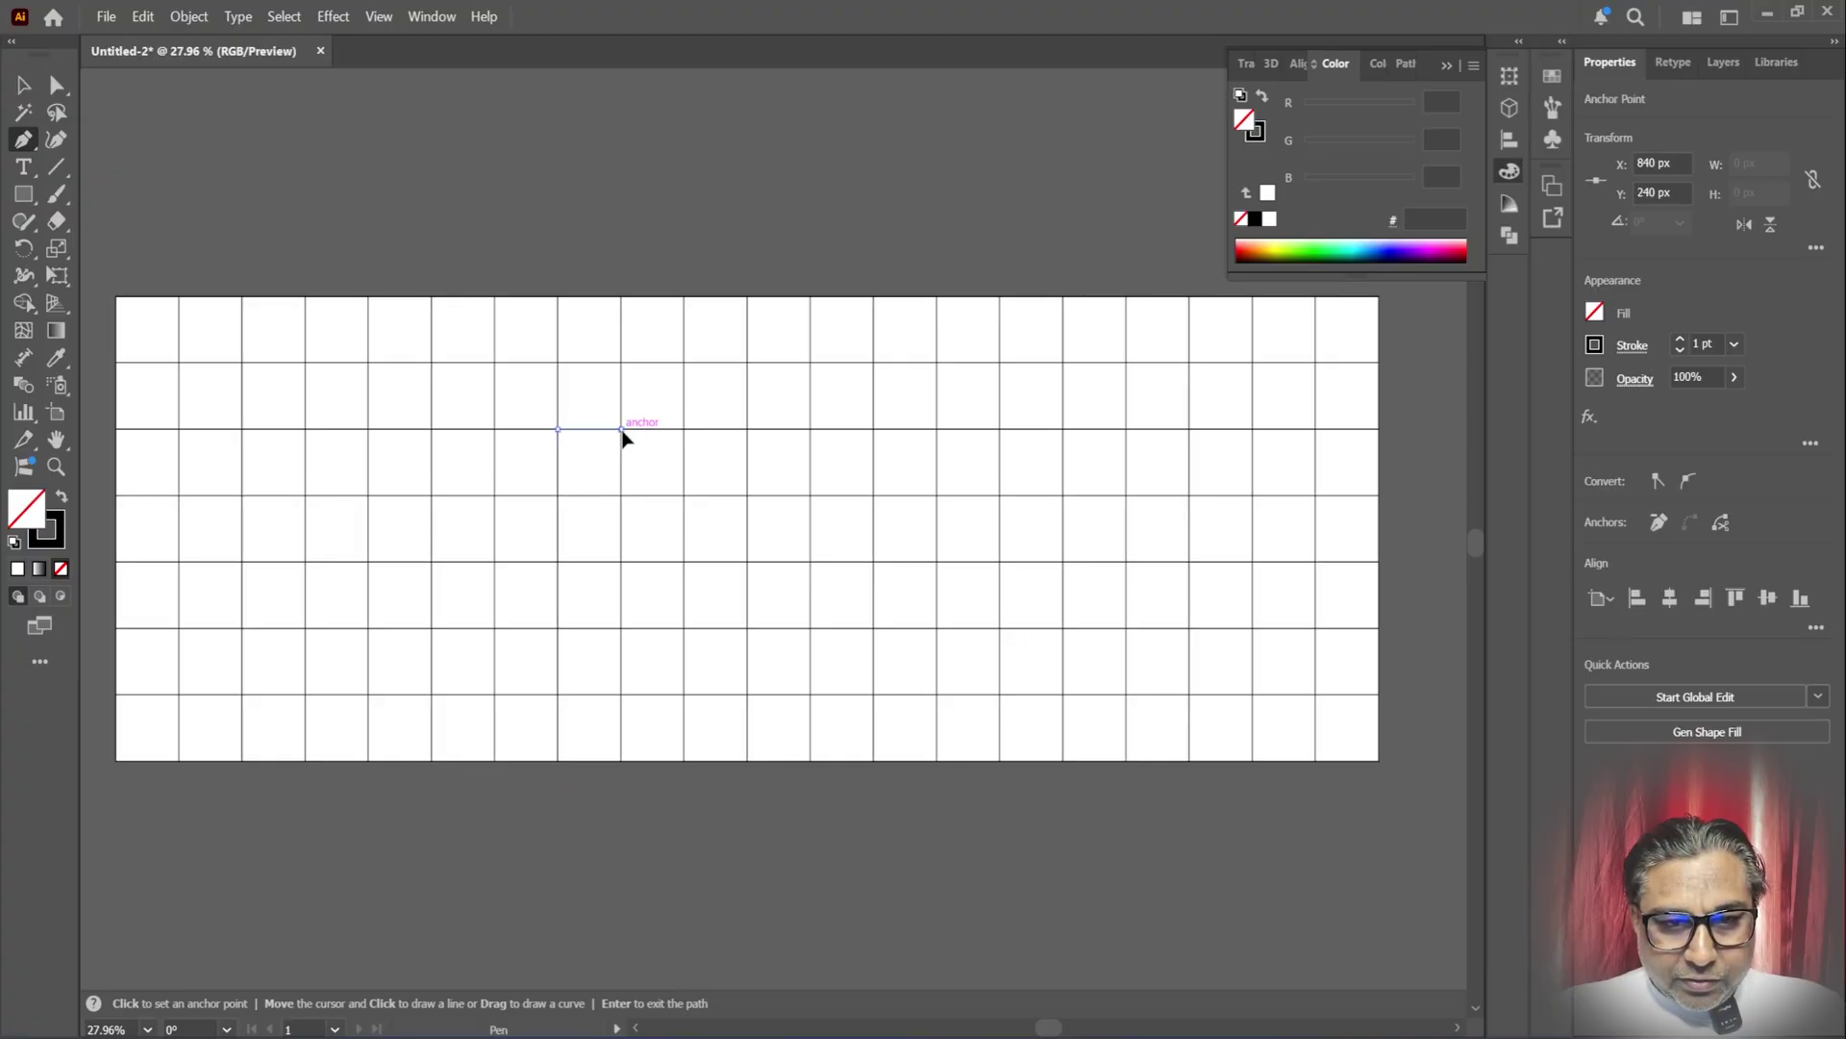
left_click(620, 361)
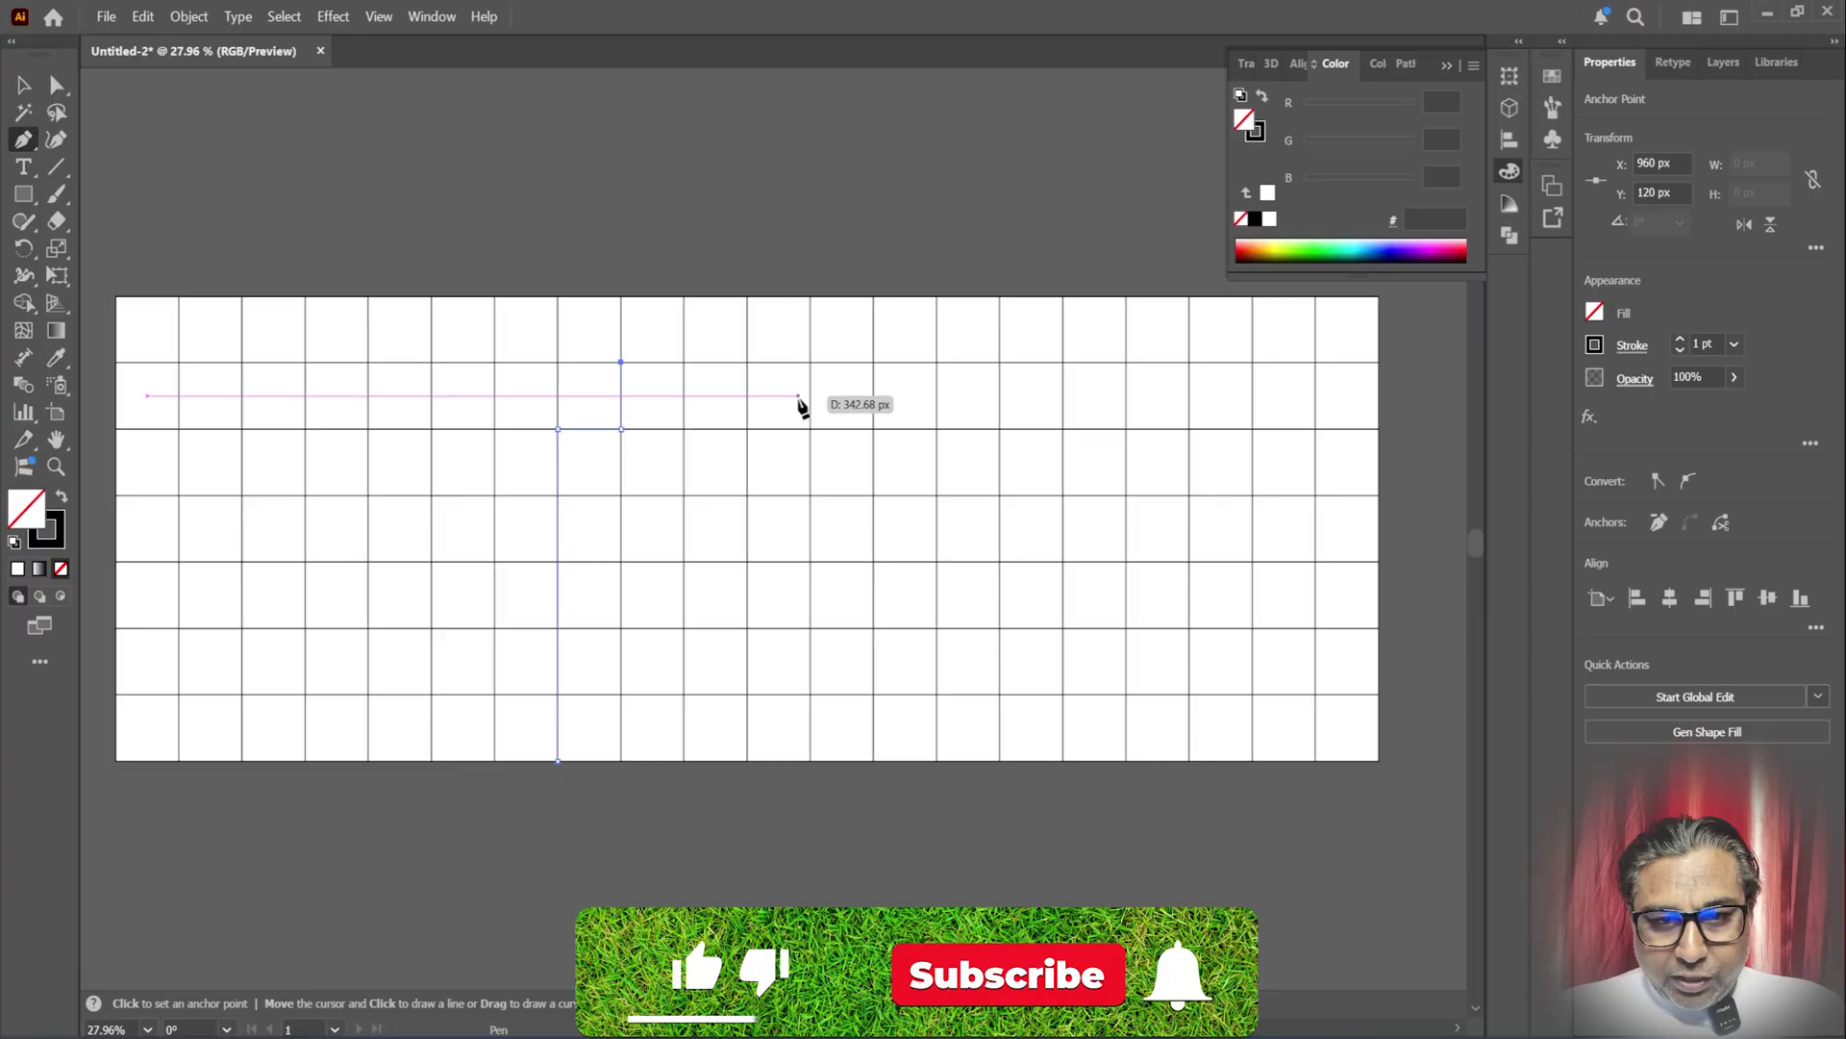
left_click(873, 362)
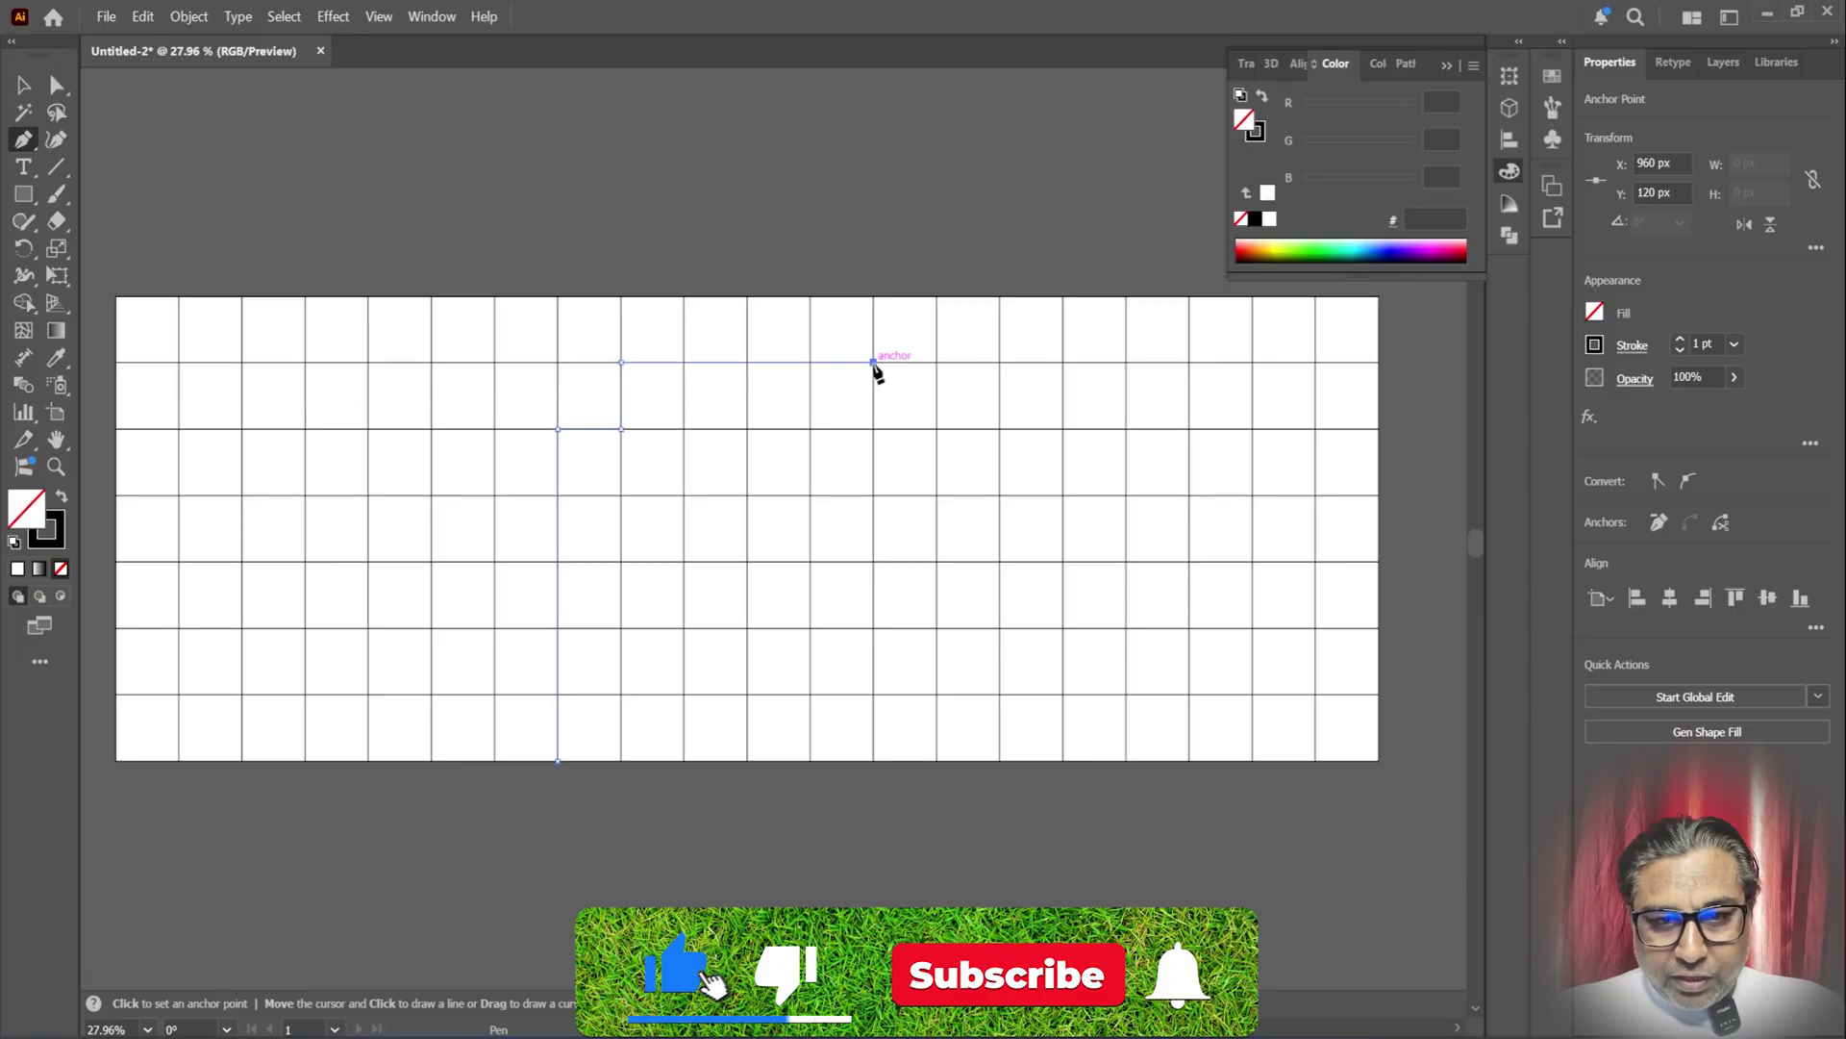
left_click(873, 428)
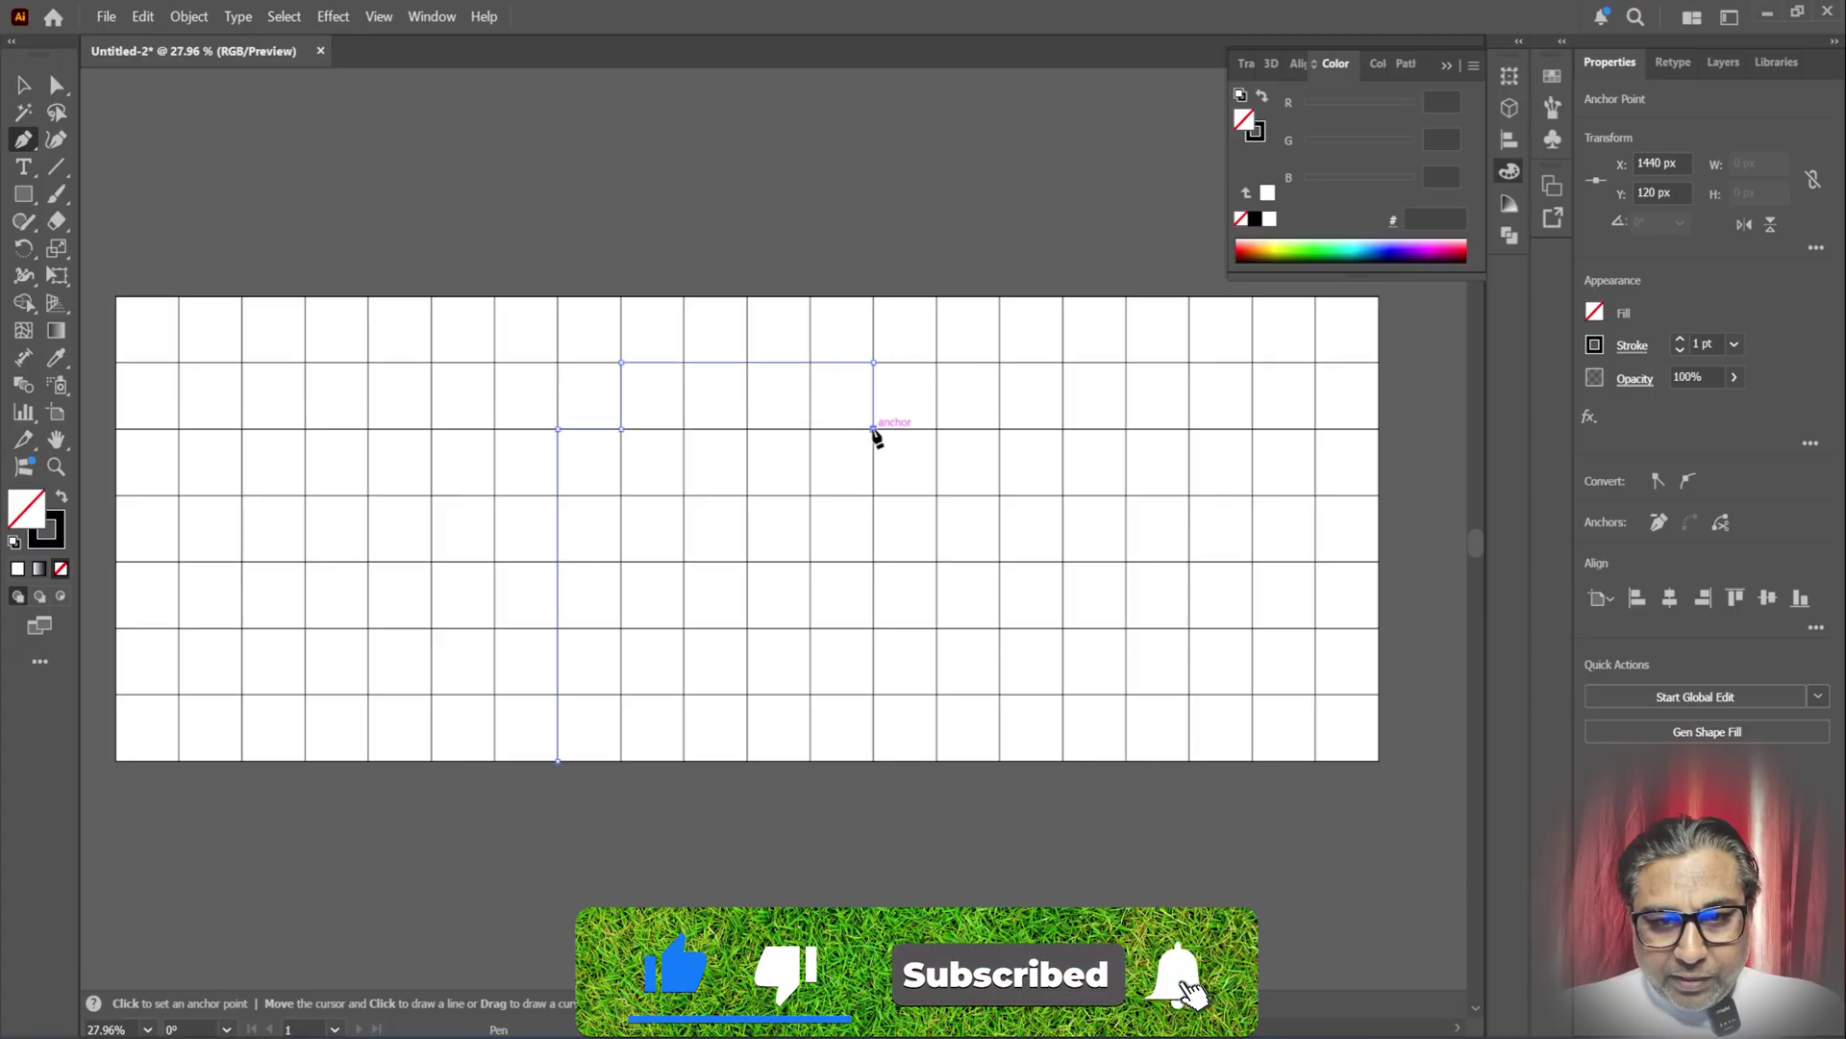
left_click(936, 428)
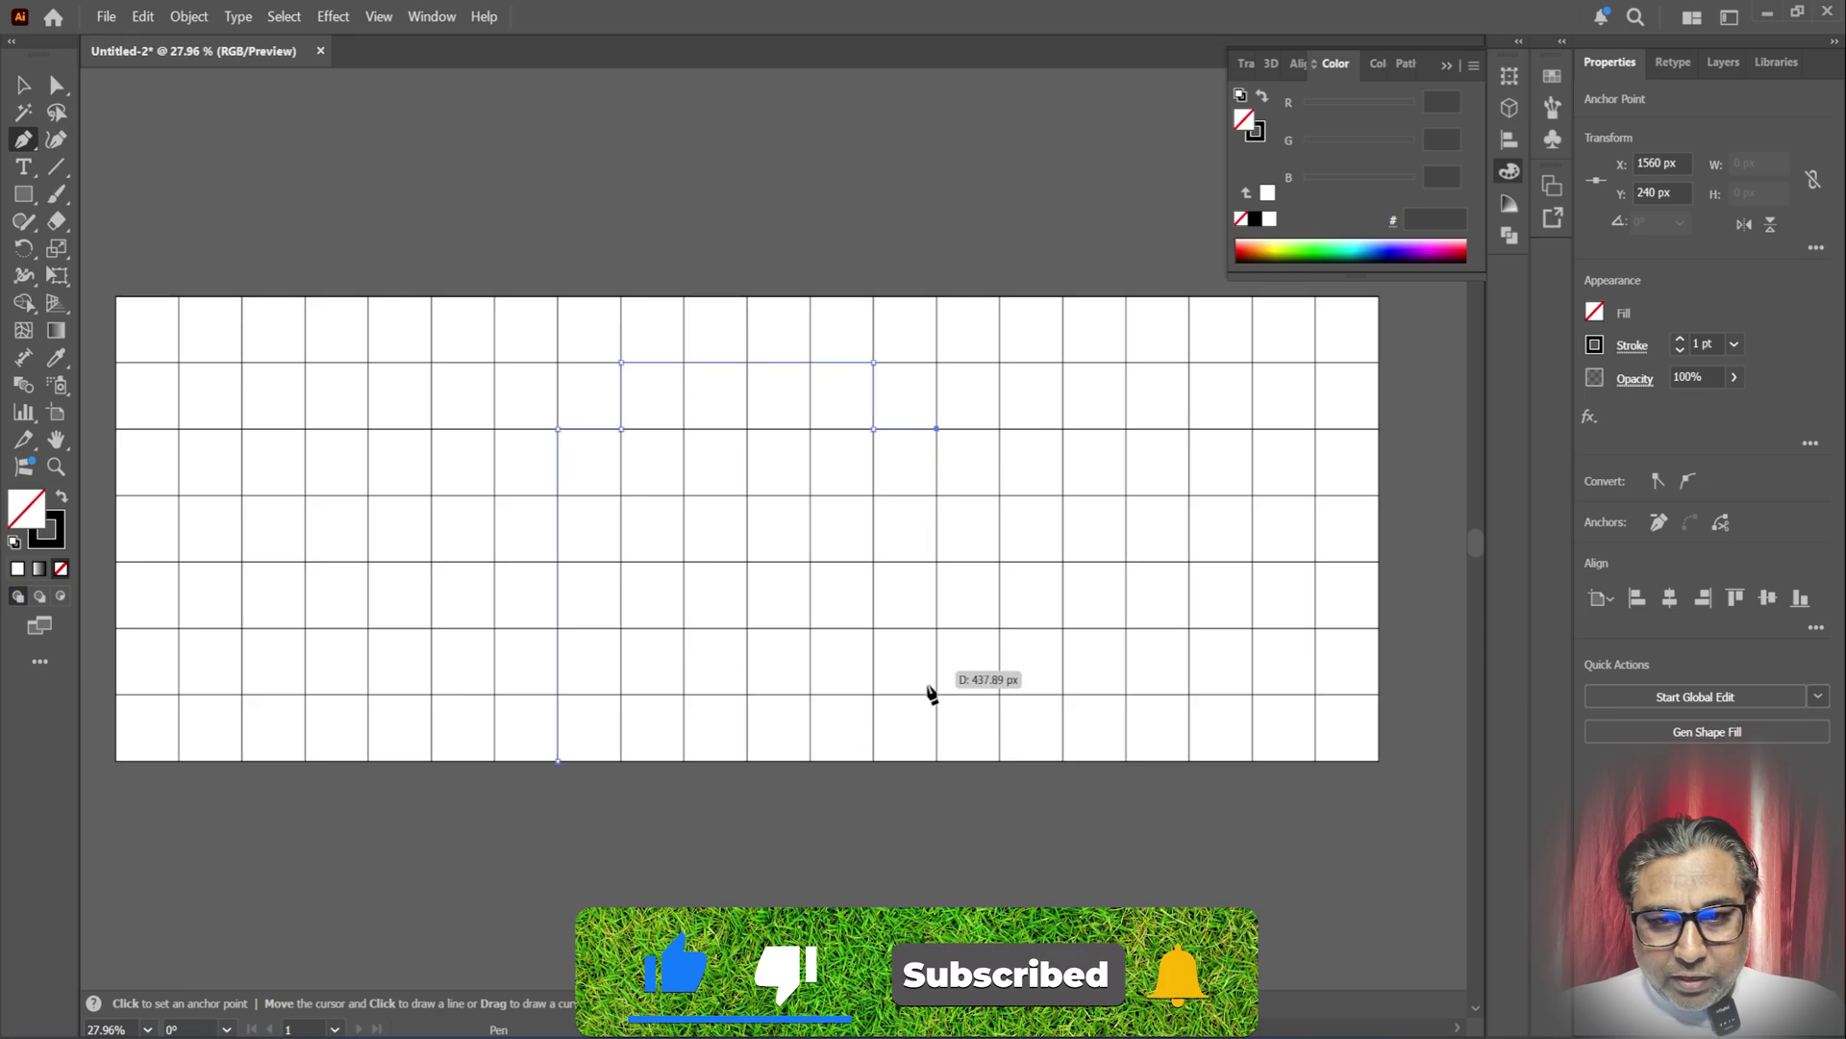
left_click(939, 762)
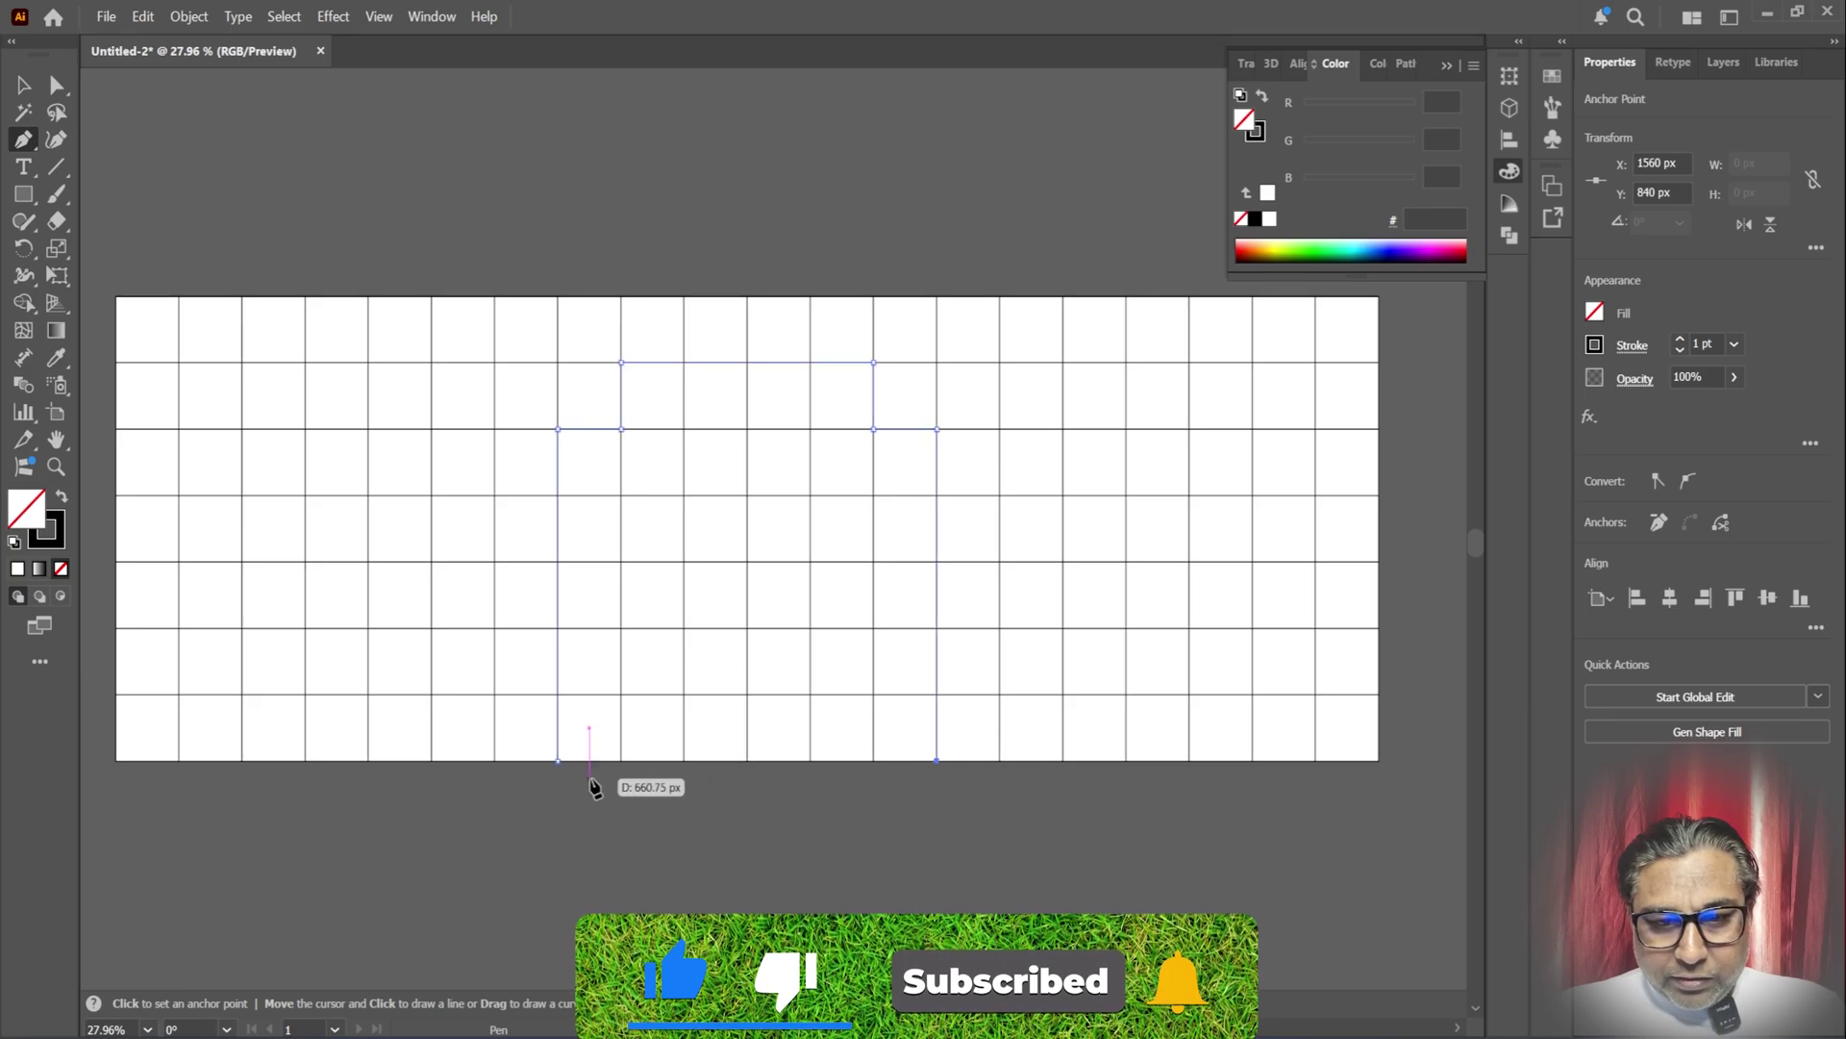
left_click(558, 762)
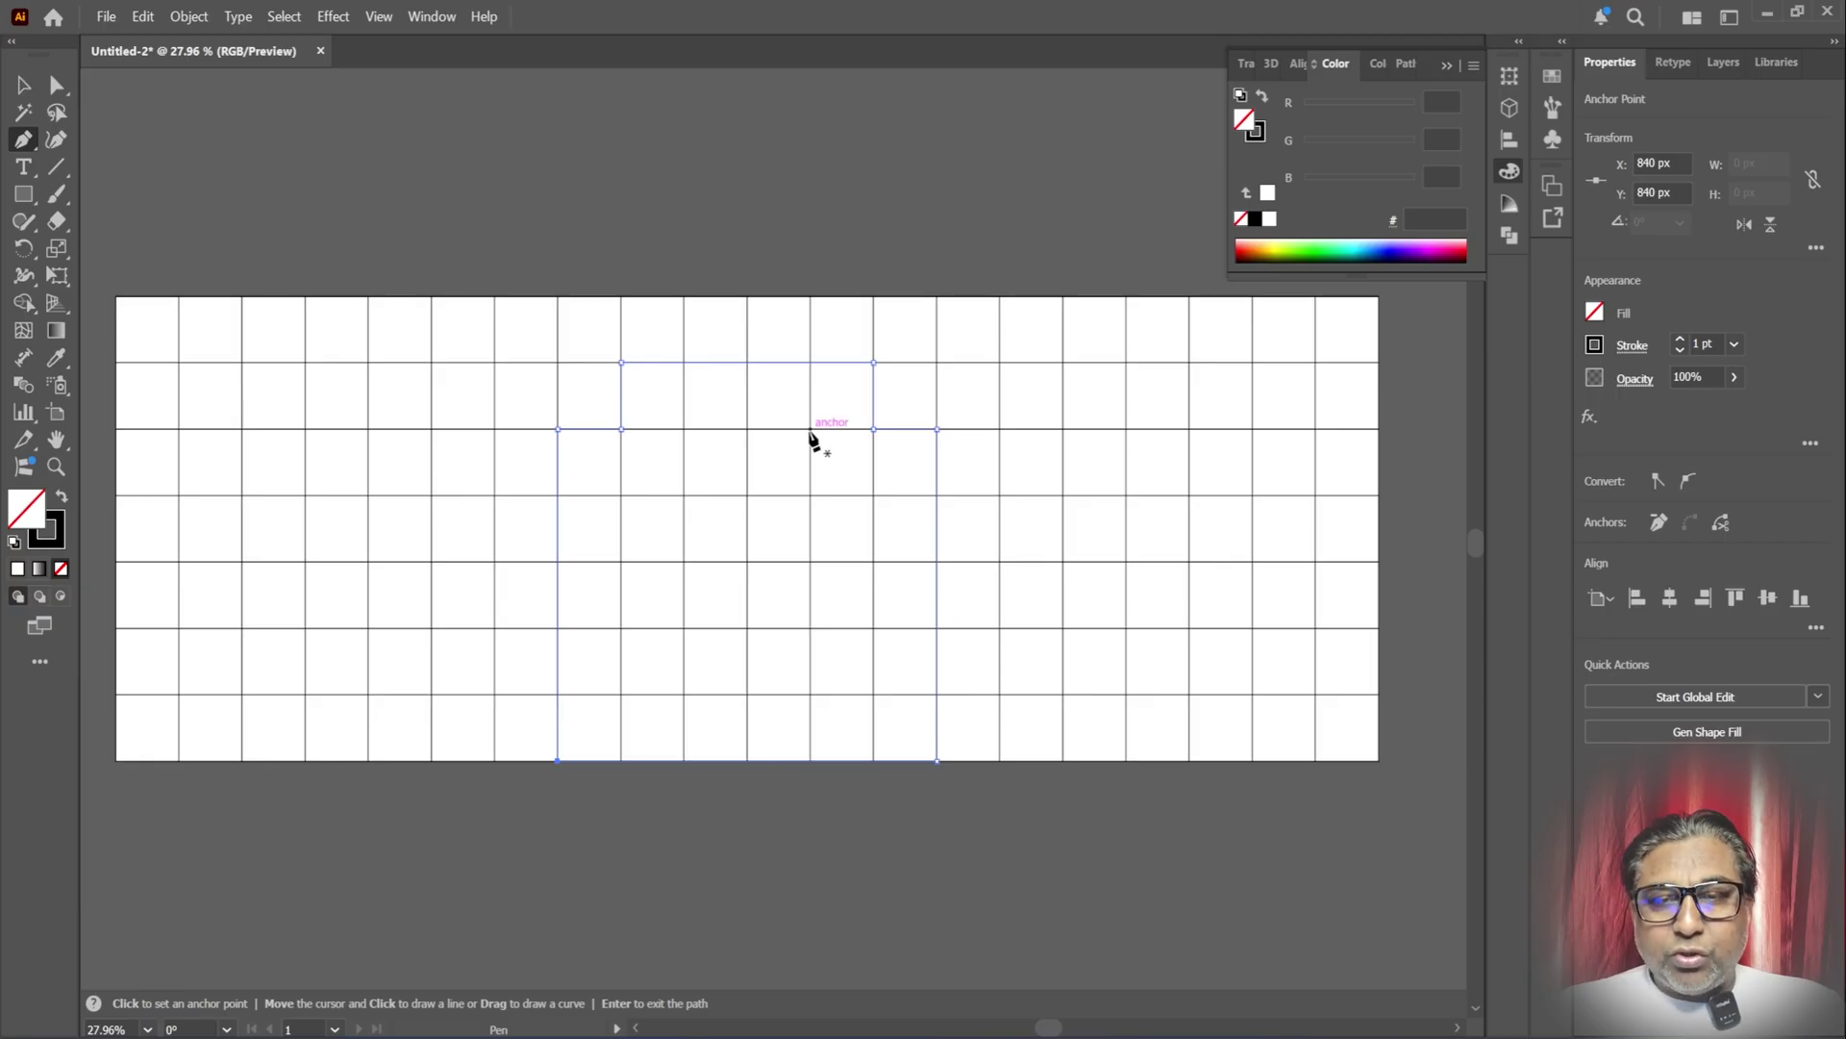
- Set the outline's stroke colour to red F20606
left_click(59, 542)
double_click(61, 544)
type("F20606")
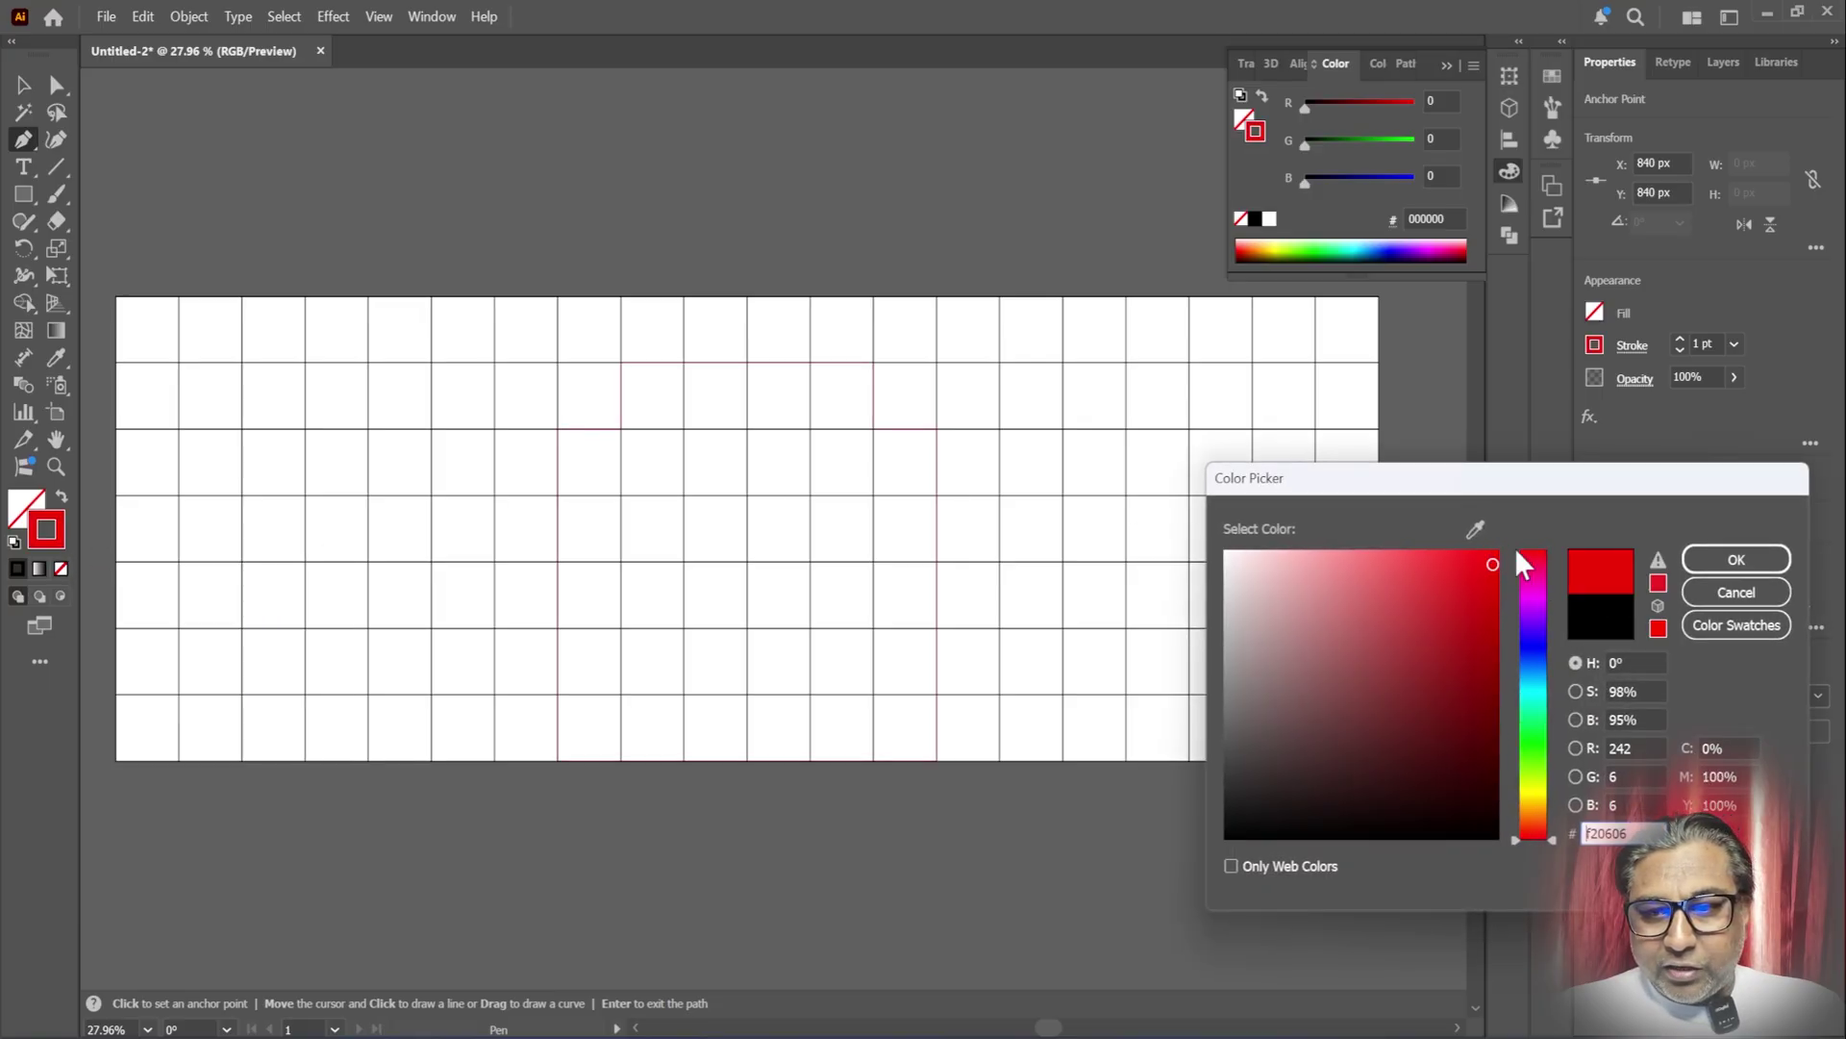
left_click(1742, 564)
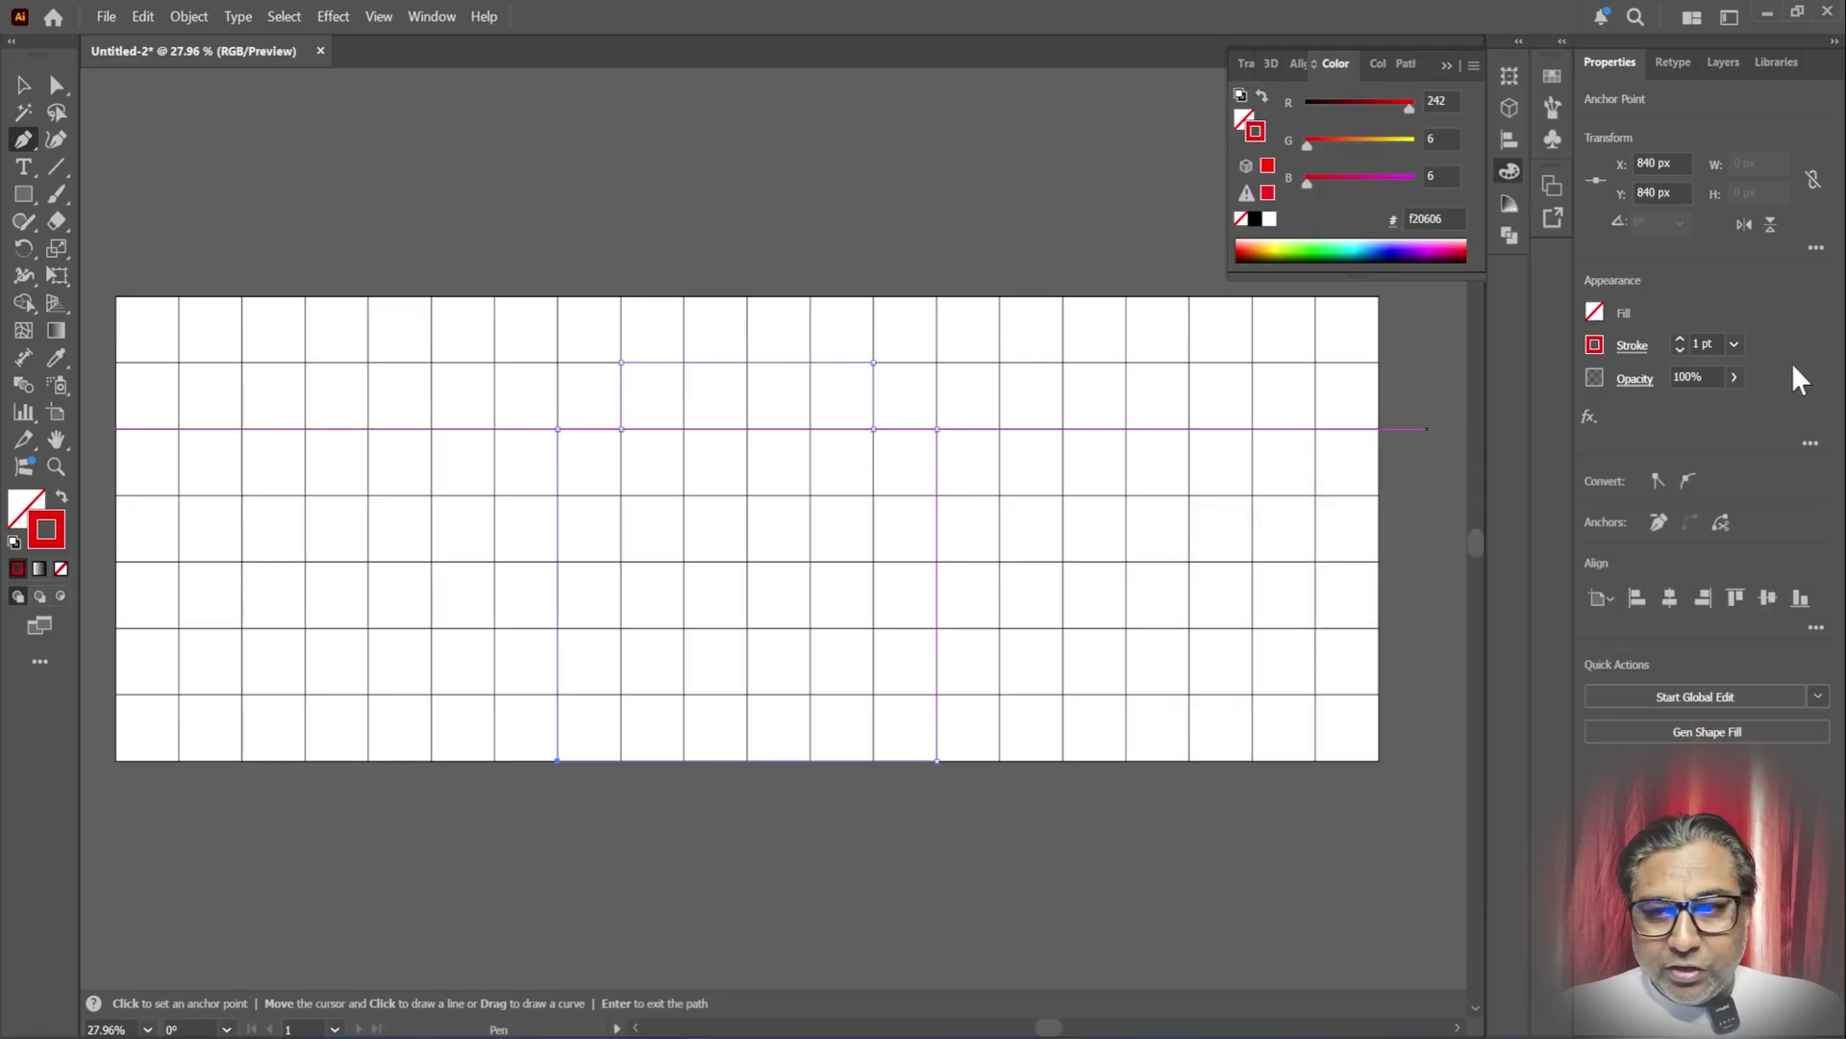
- Set the stroke weight to 6 pt and align the stroke to the inside of the path
left_click(1717, 344)
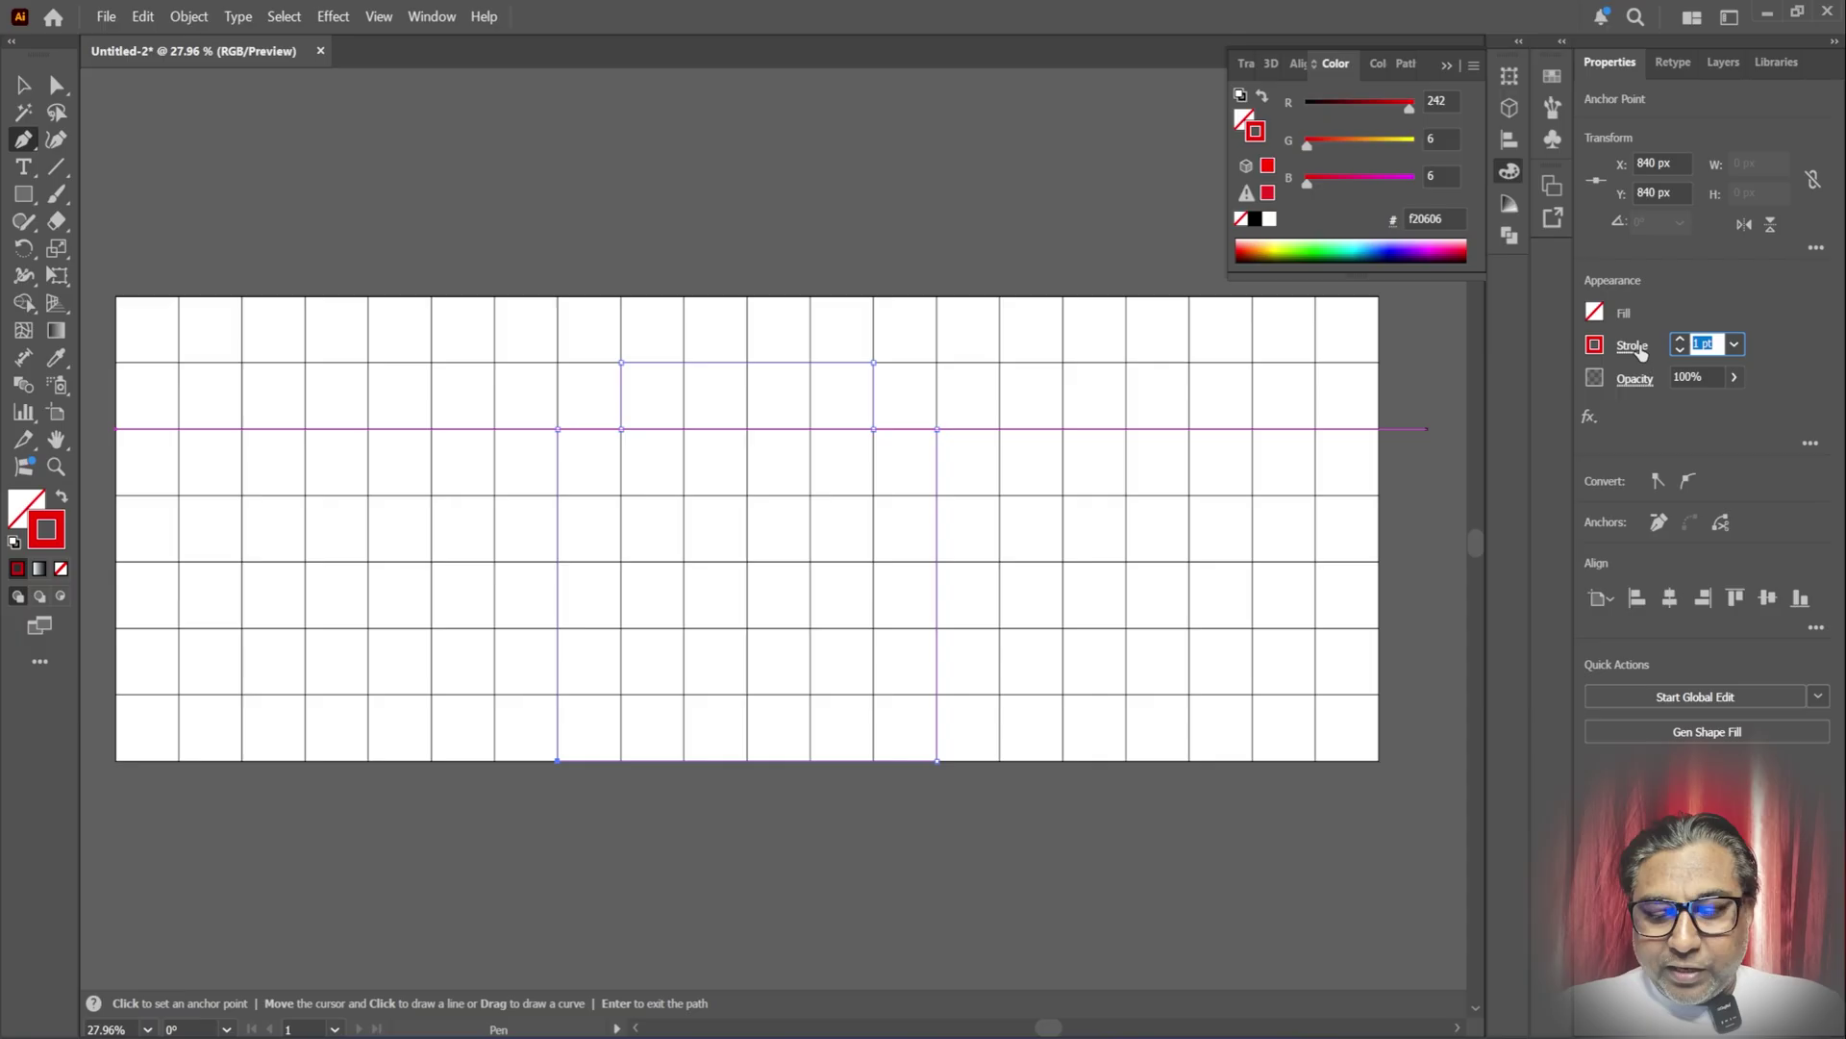
key("Up")
key("Up")
key("Up")
key("Up")
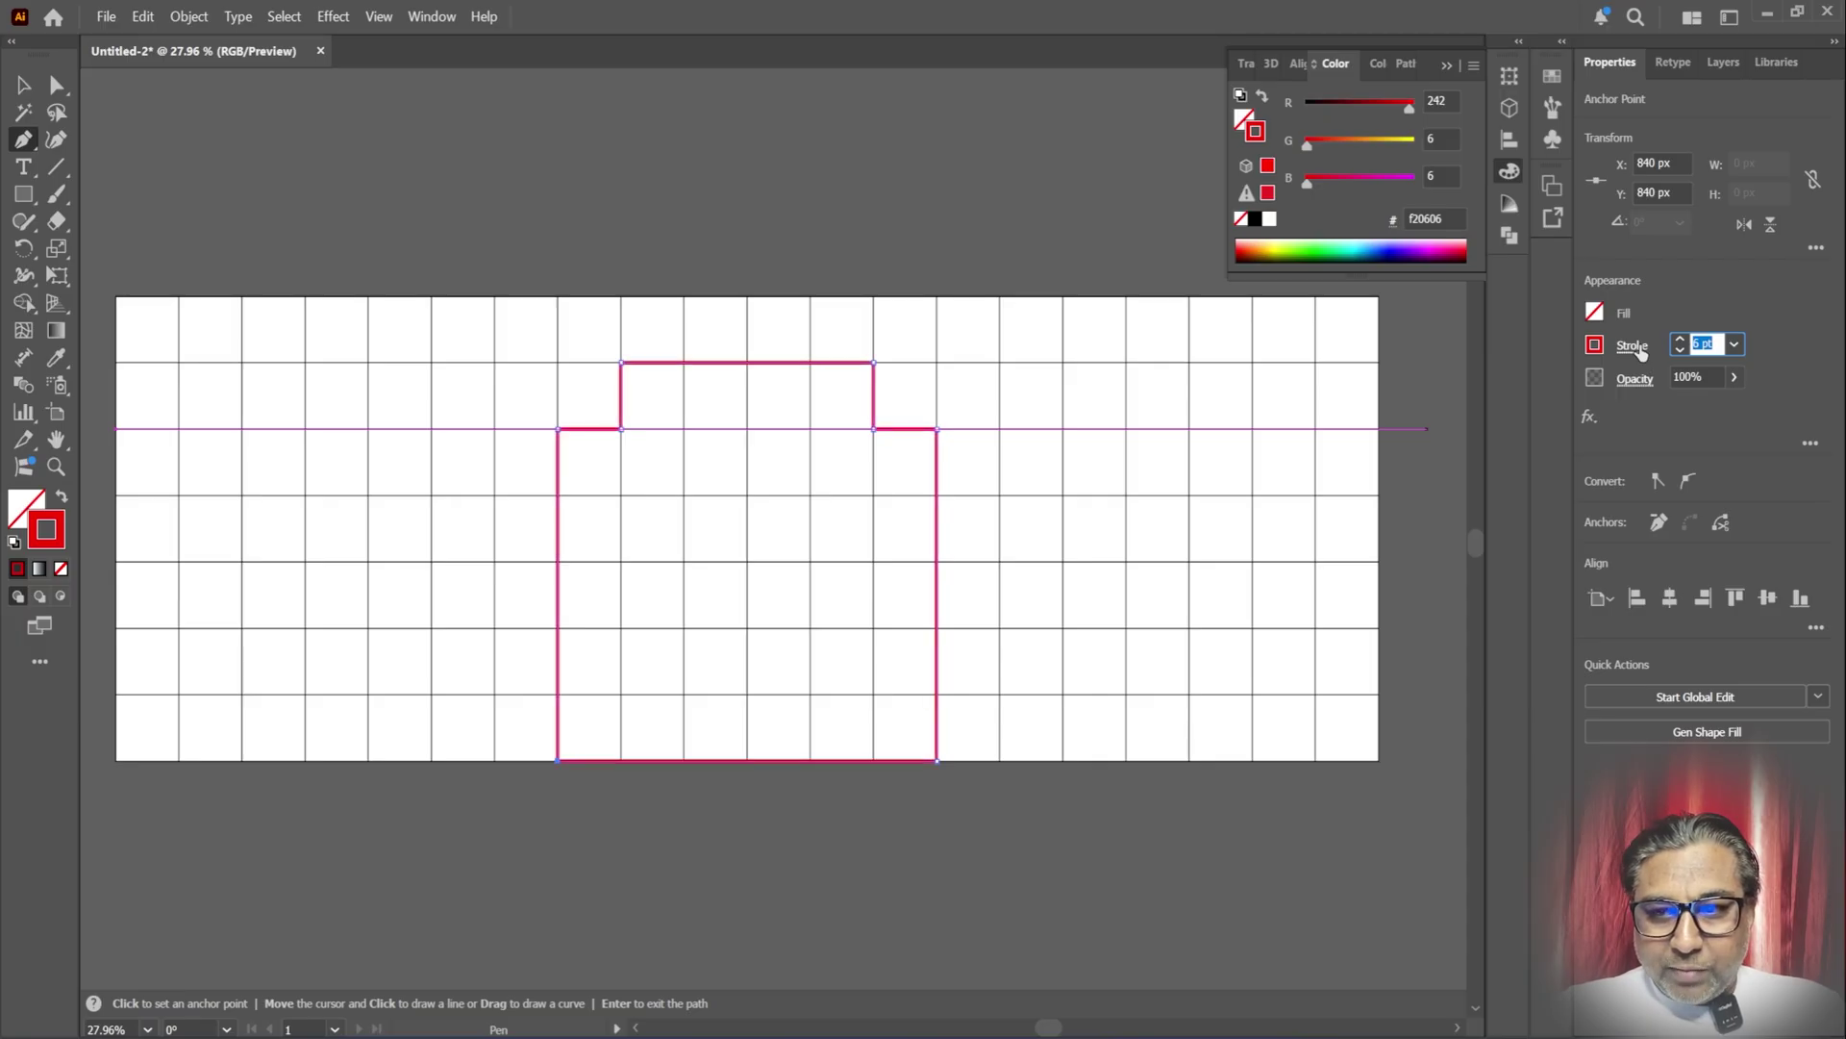
key("Up")
key("Up")
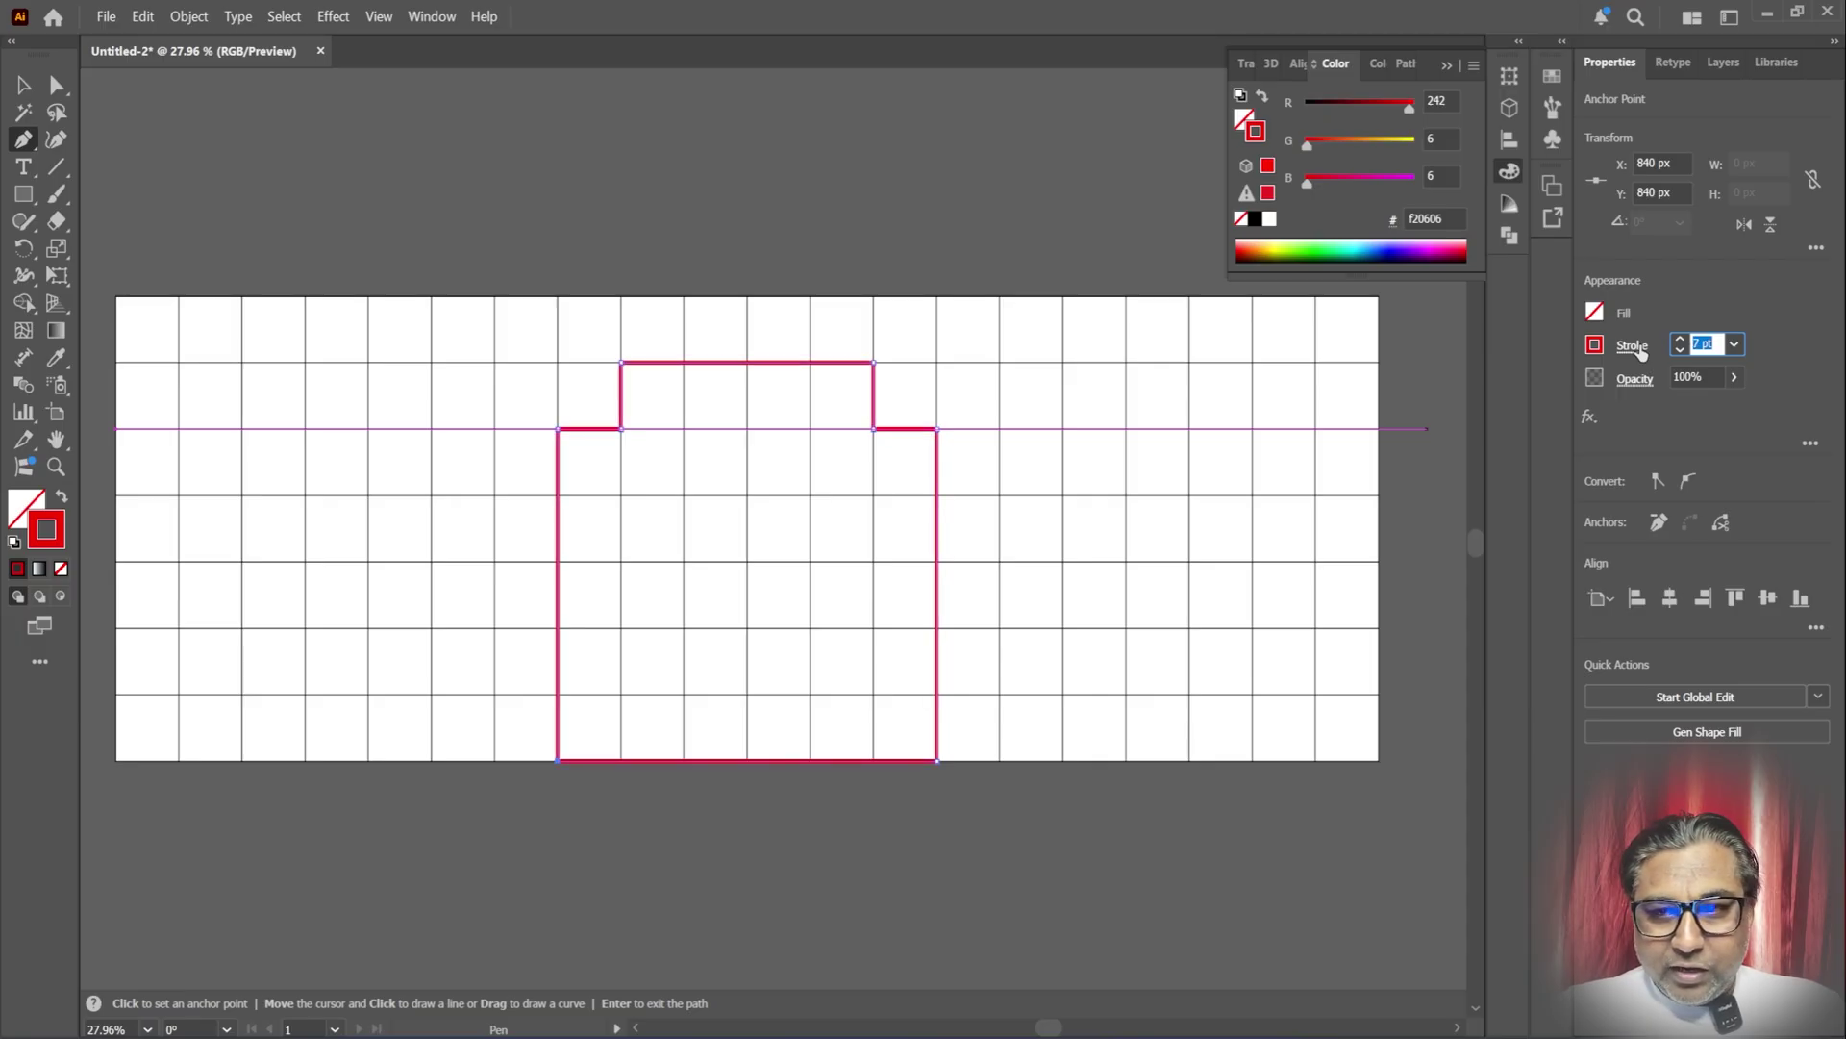
key("Down")
key("Down")
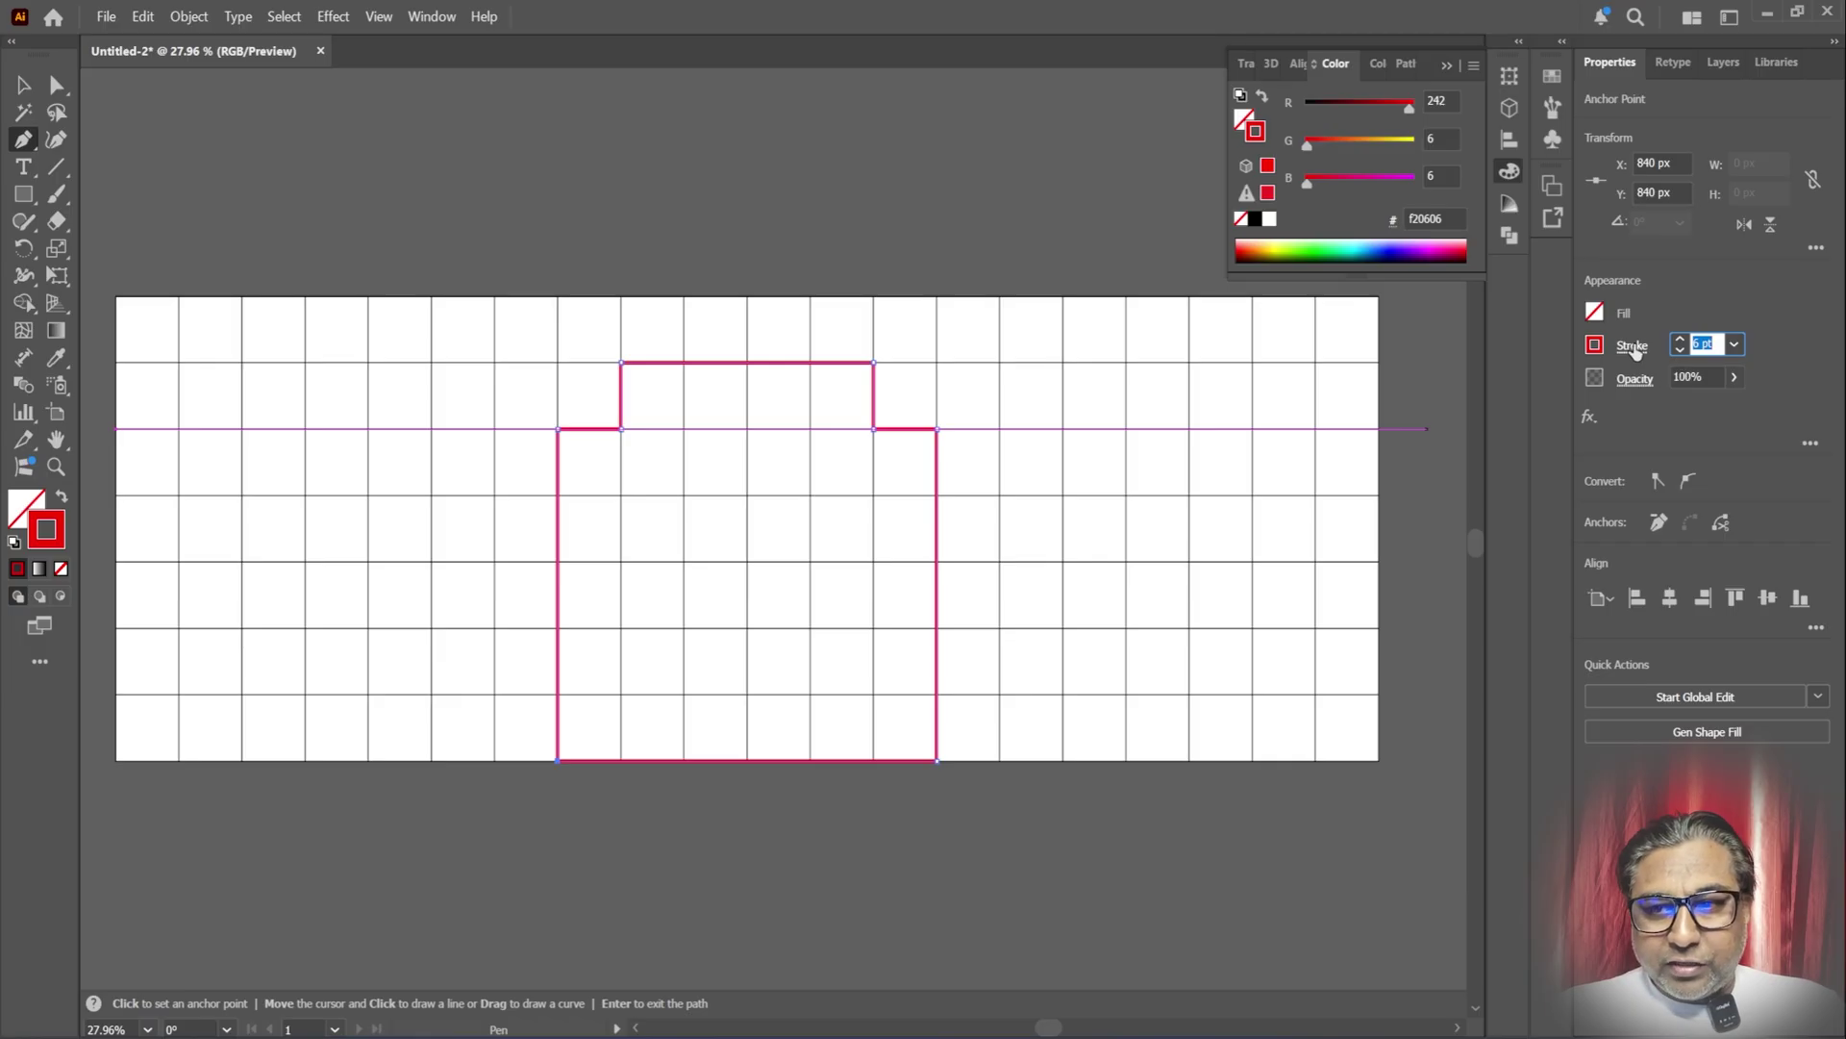
left_click(1635, 349)
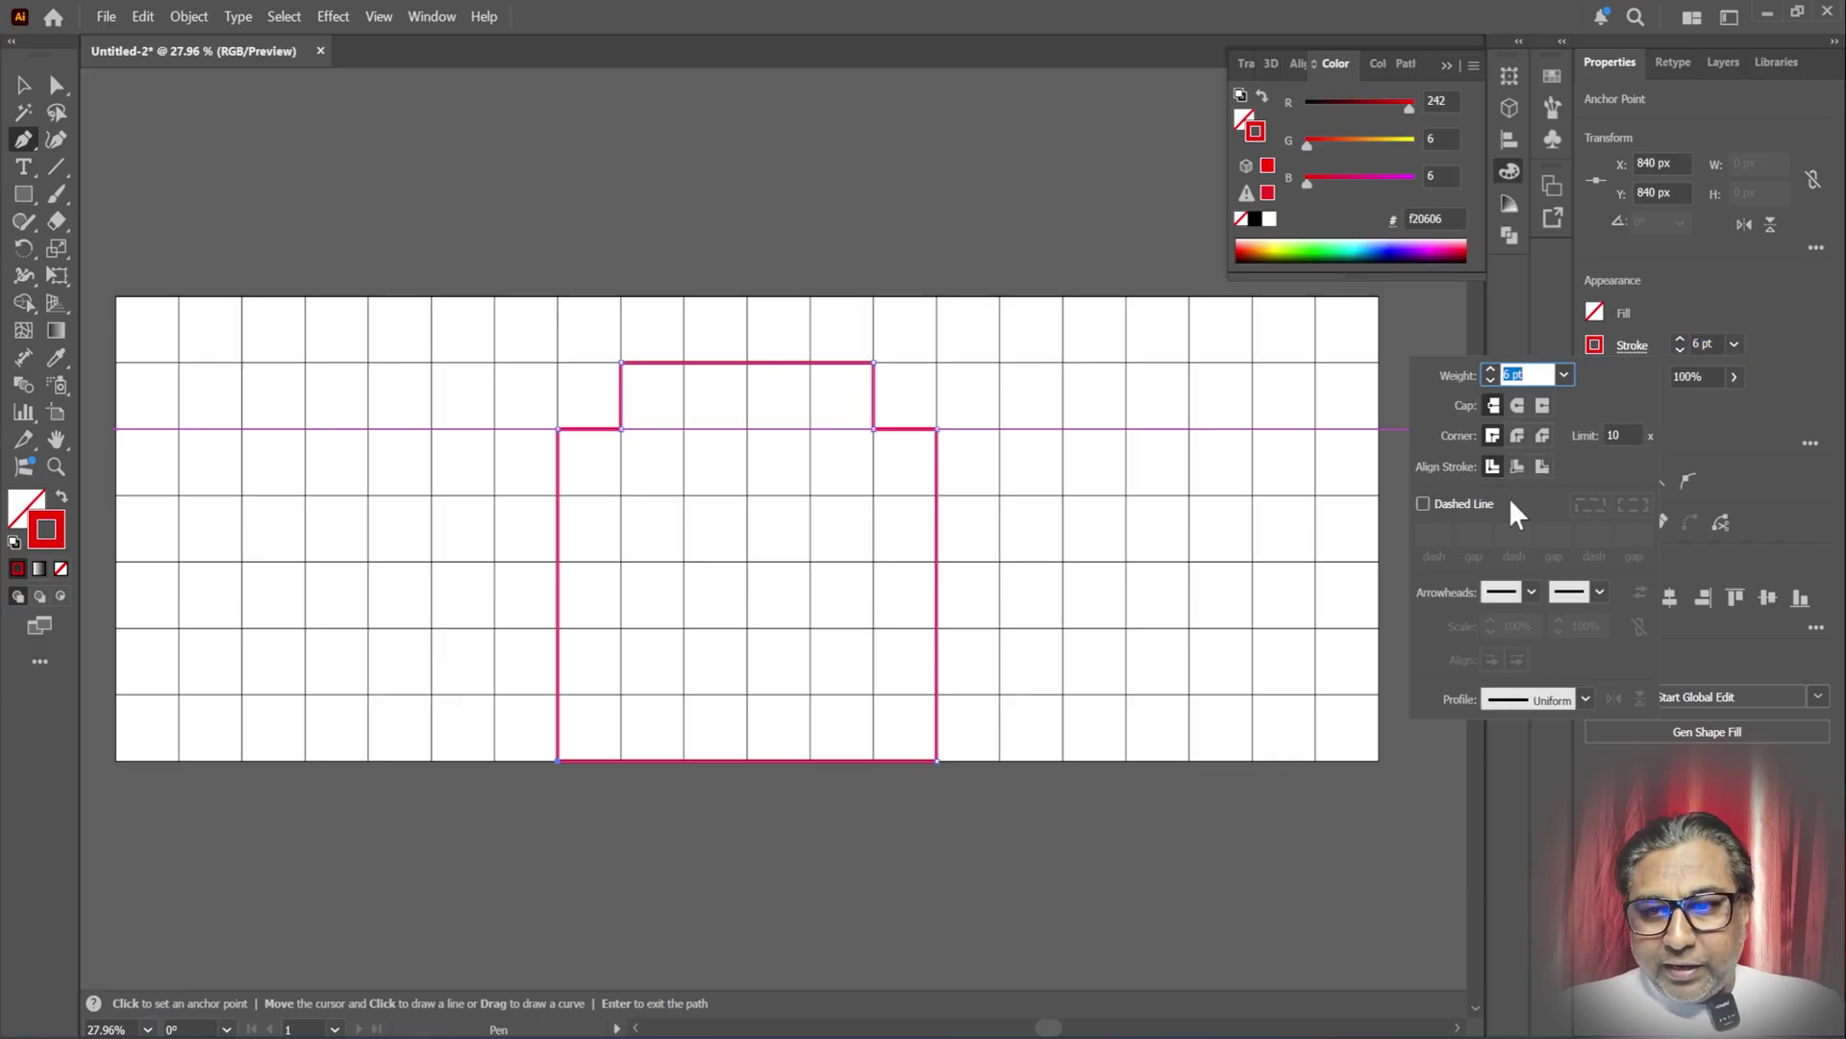
left_click(1518, 466)
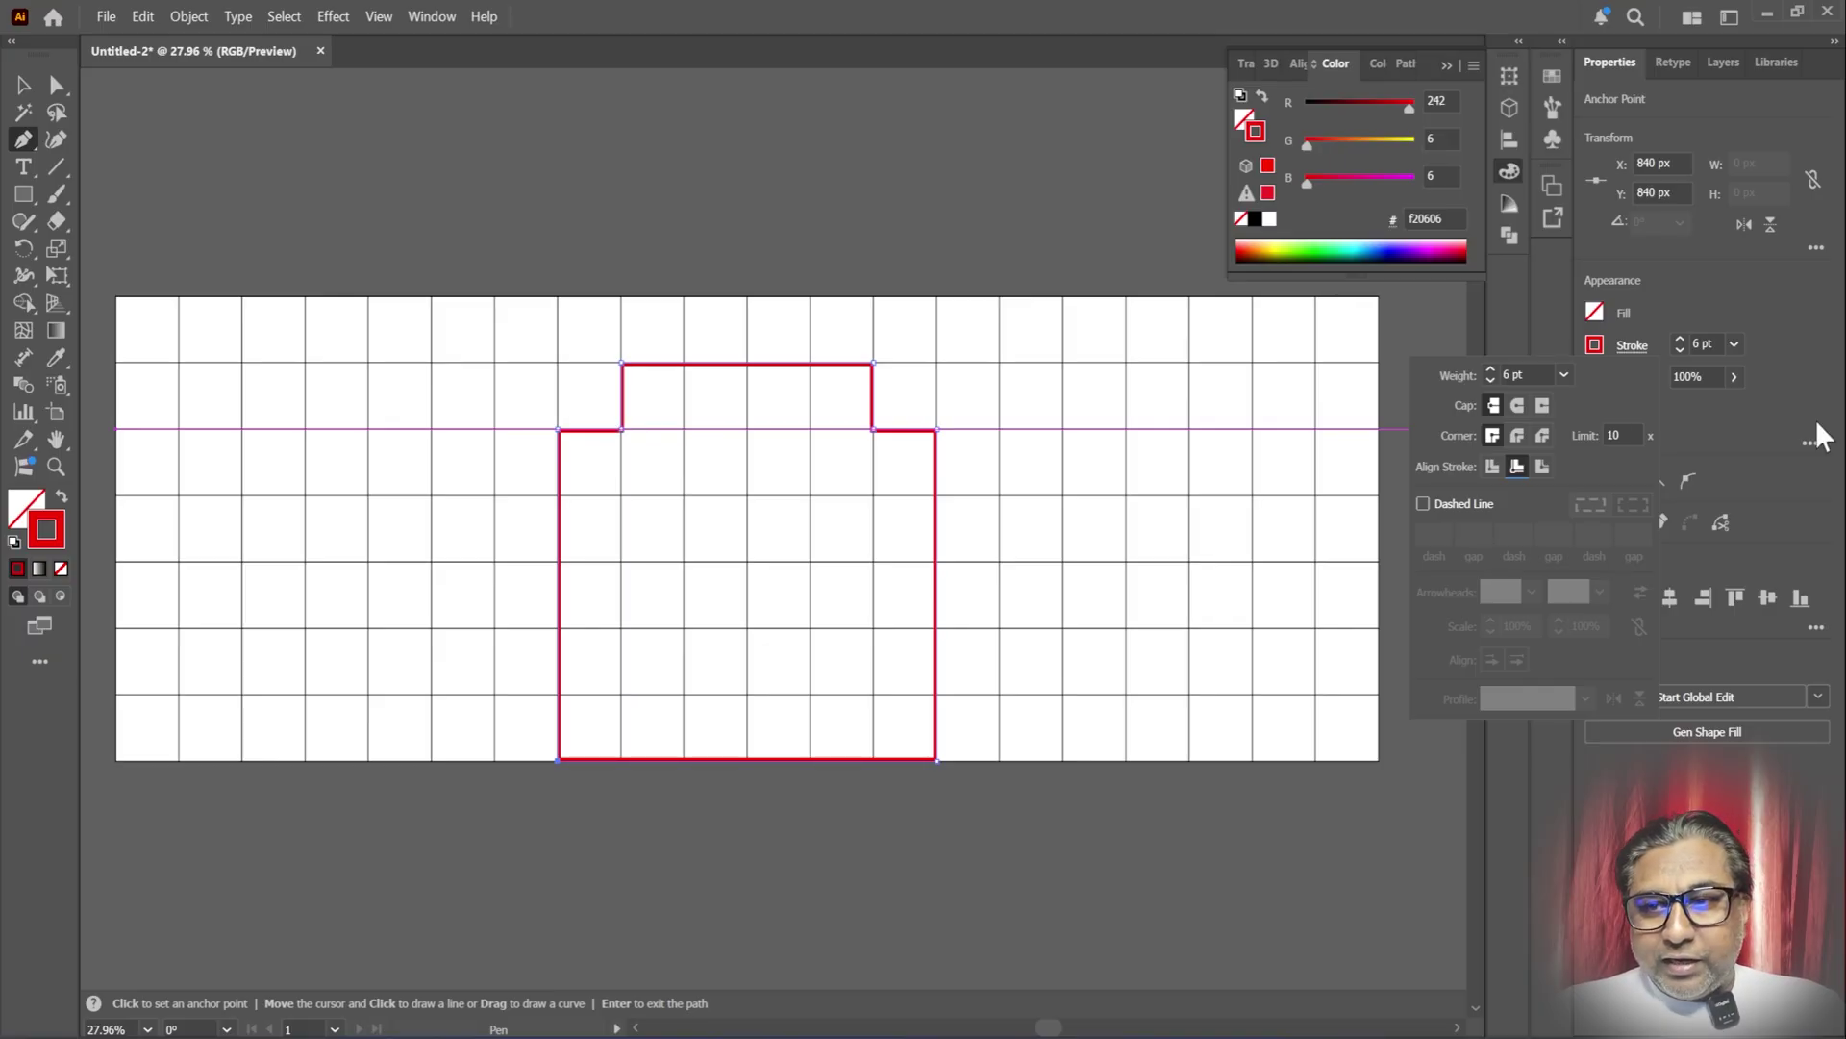
left_click(1749, 300)
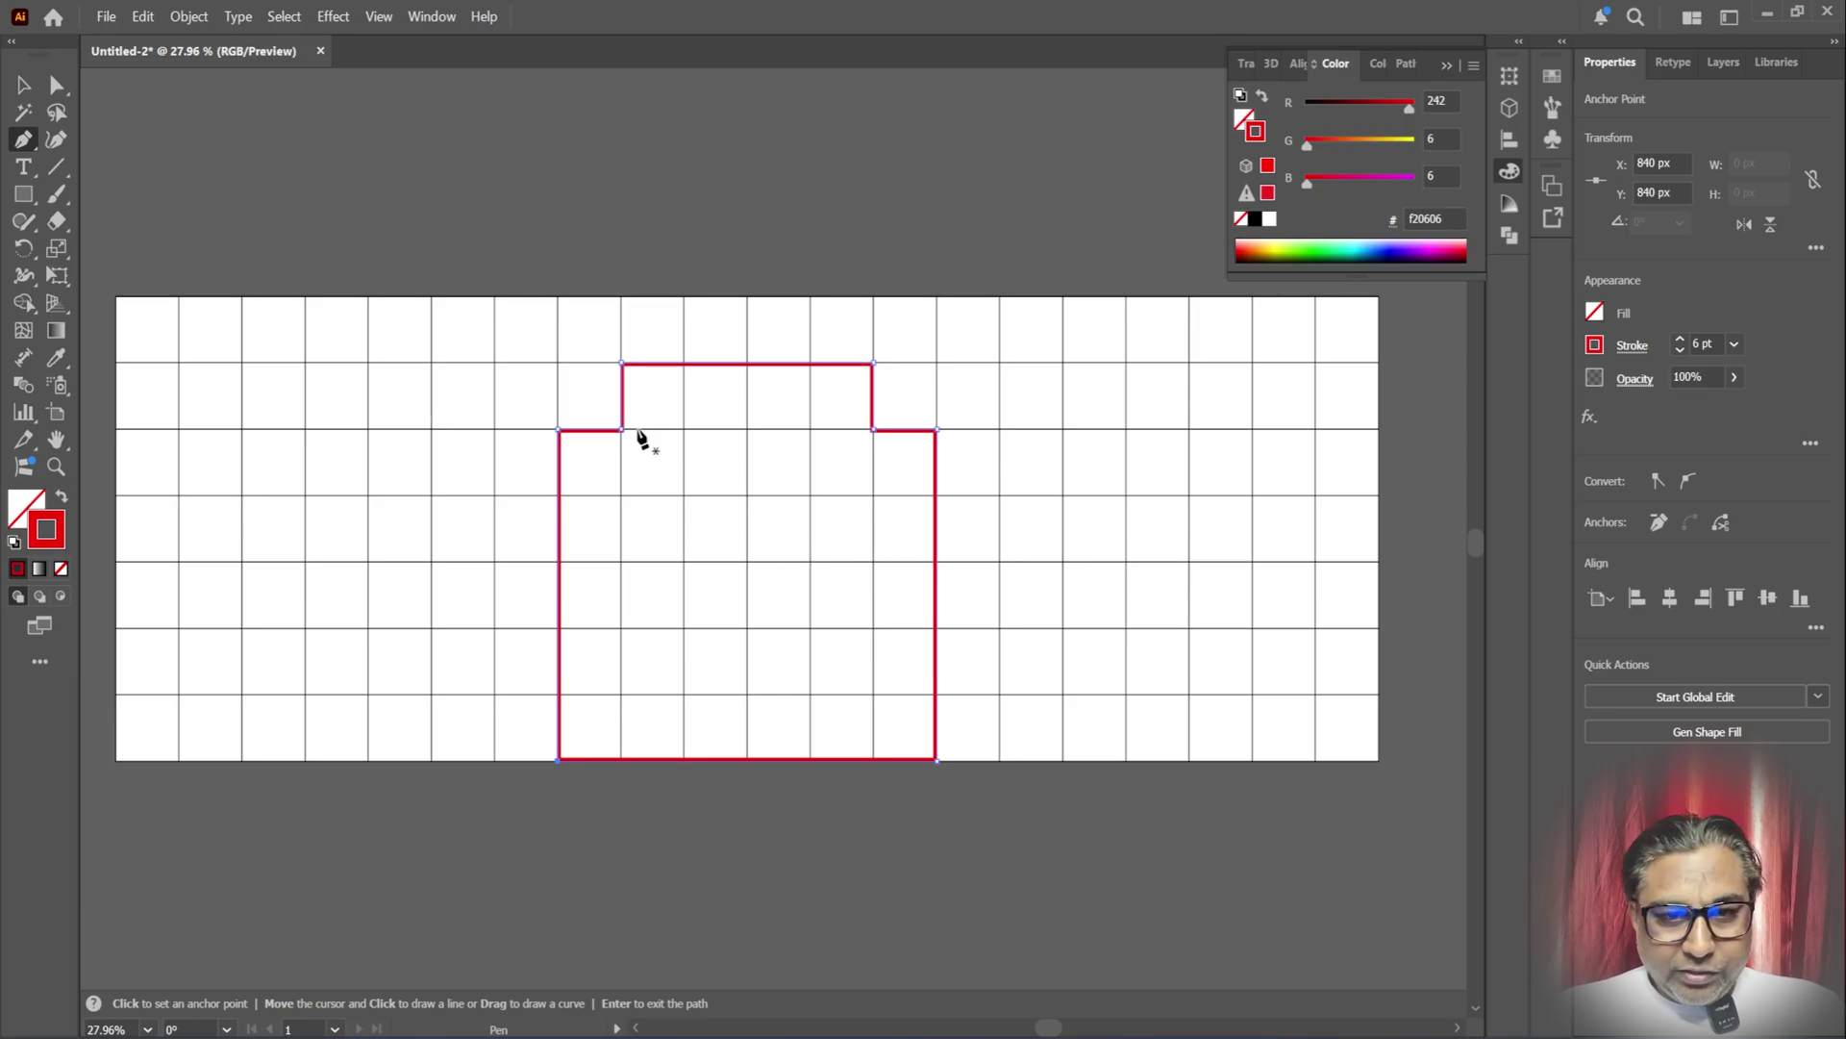
left_click(23, 86)
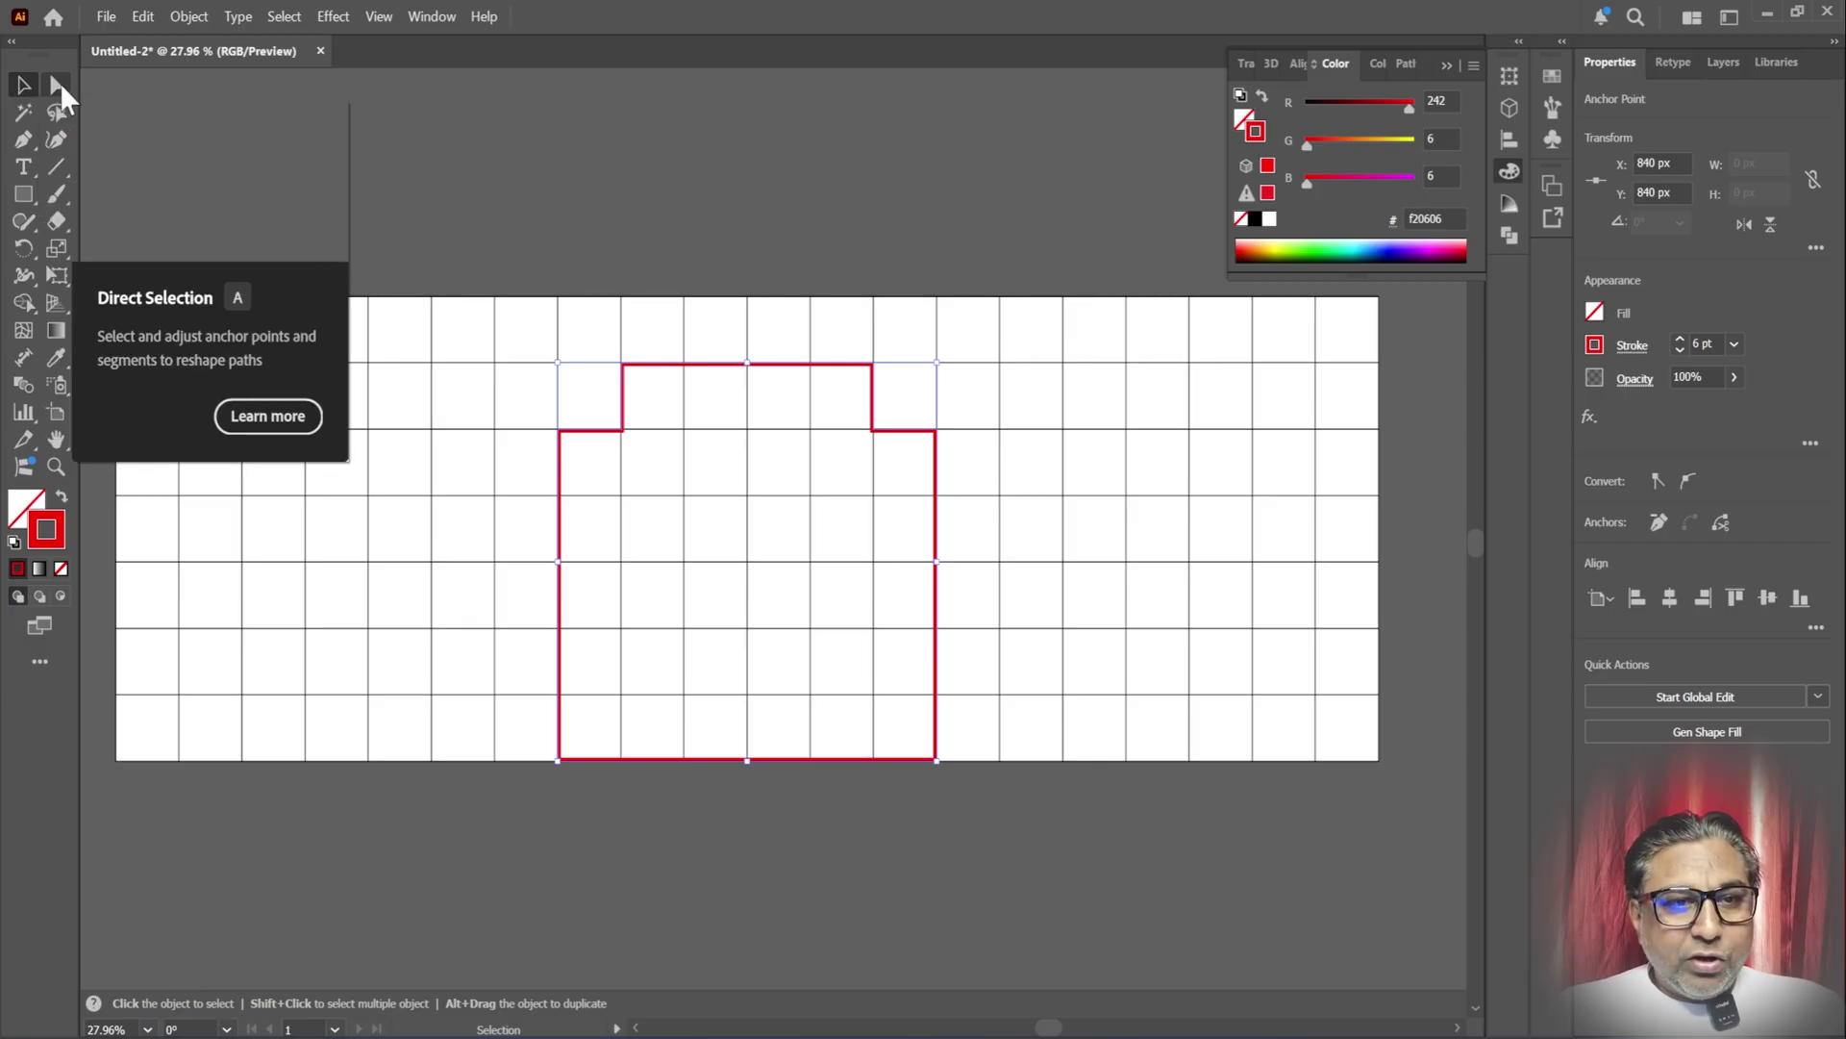
- Round both shoulder corners and both raised-step top corners to about 115 px
left_click(58, 87)
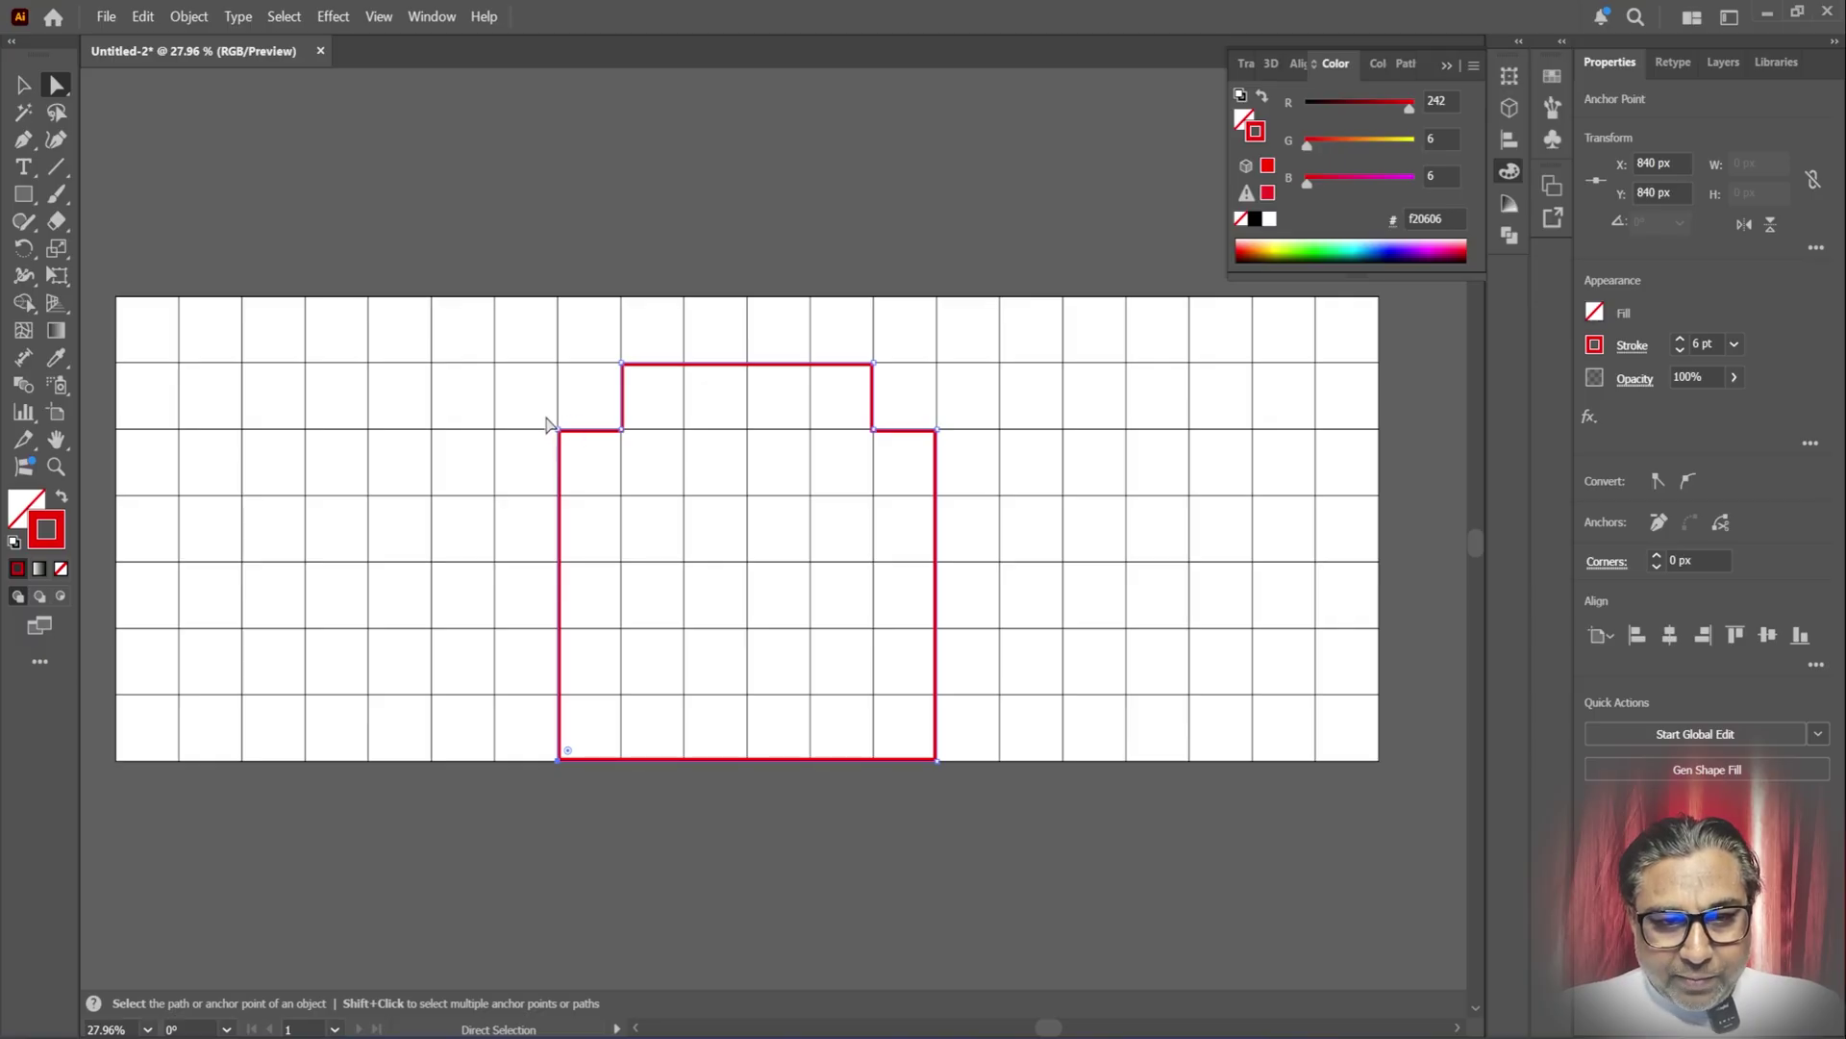
left_click_drag(549, 424, 626, 504)
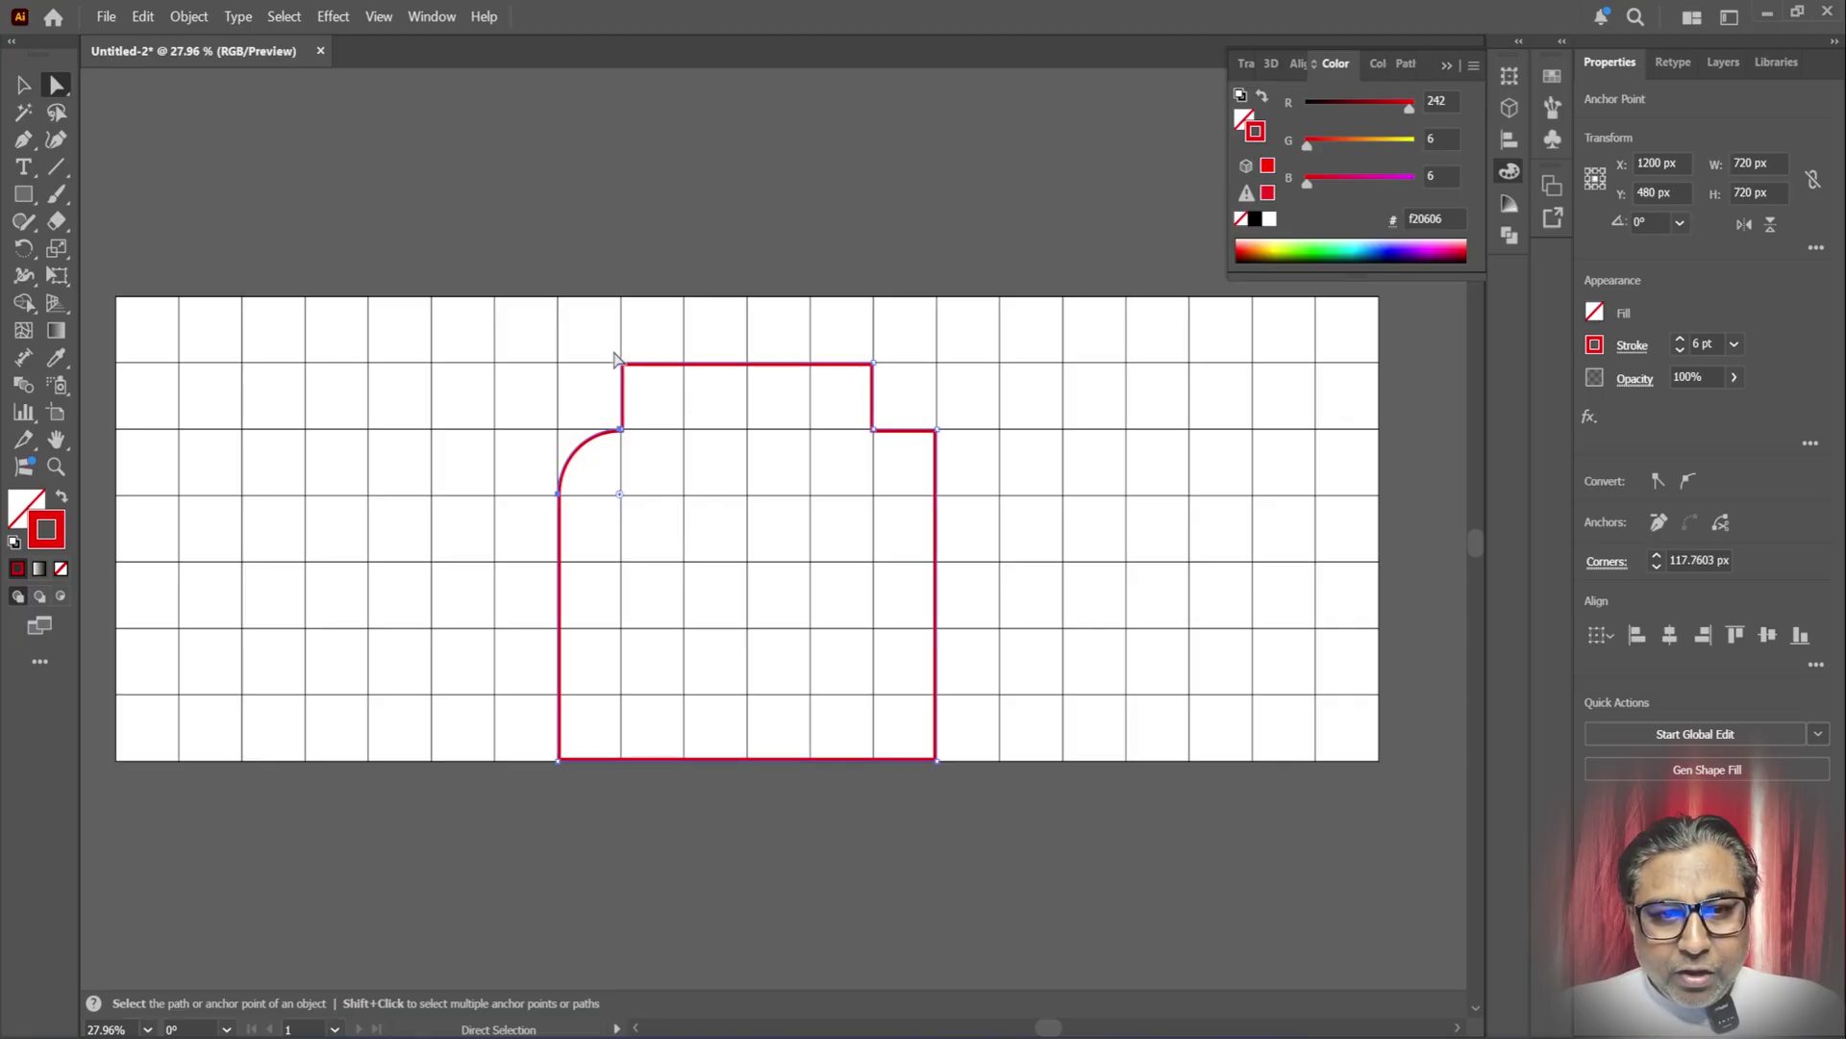
left_click_drag(606, 348, 681, 435)
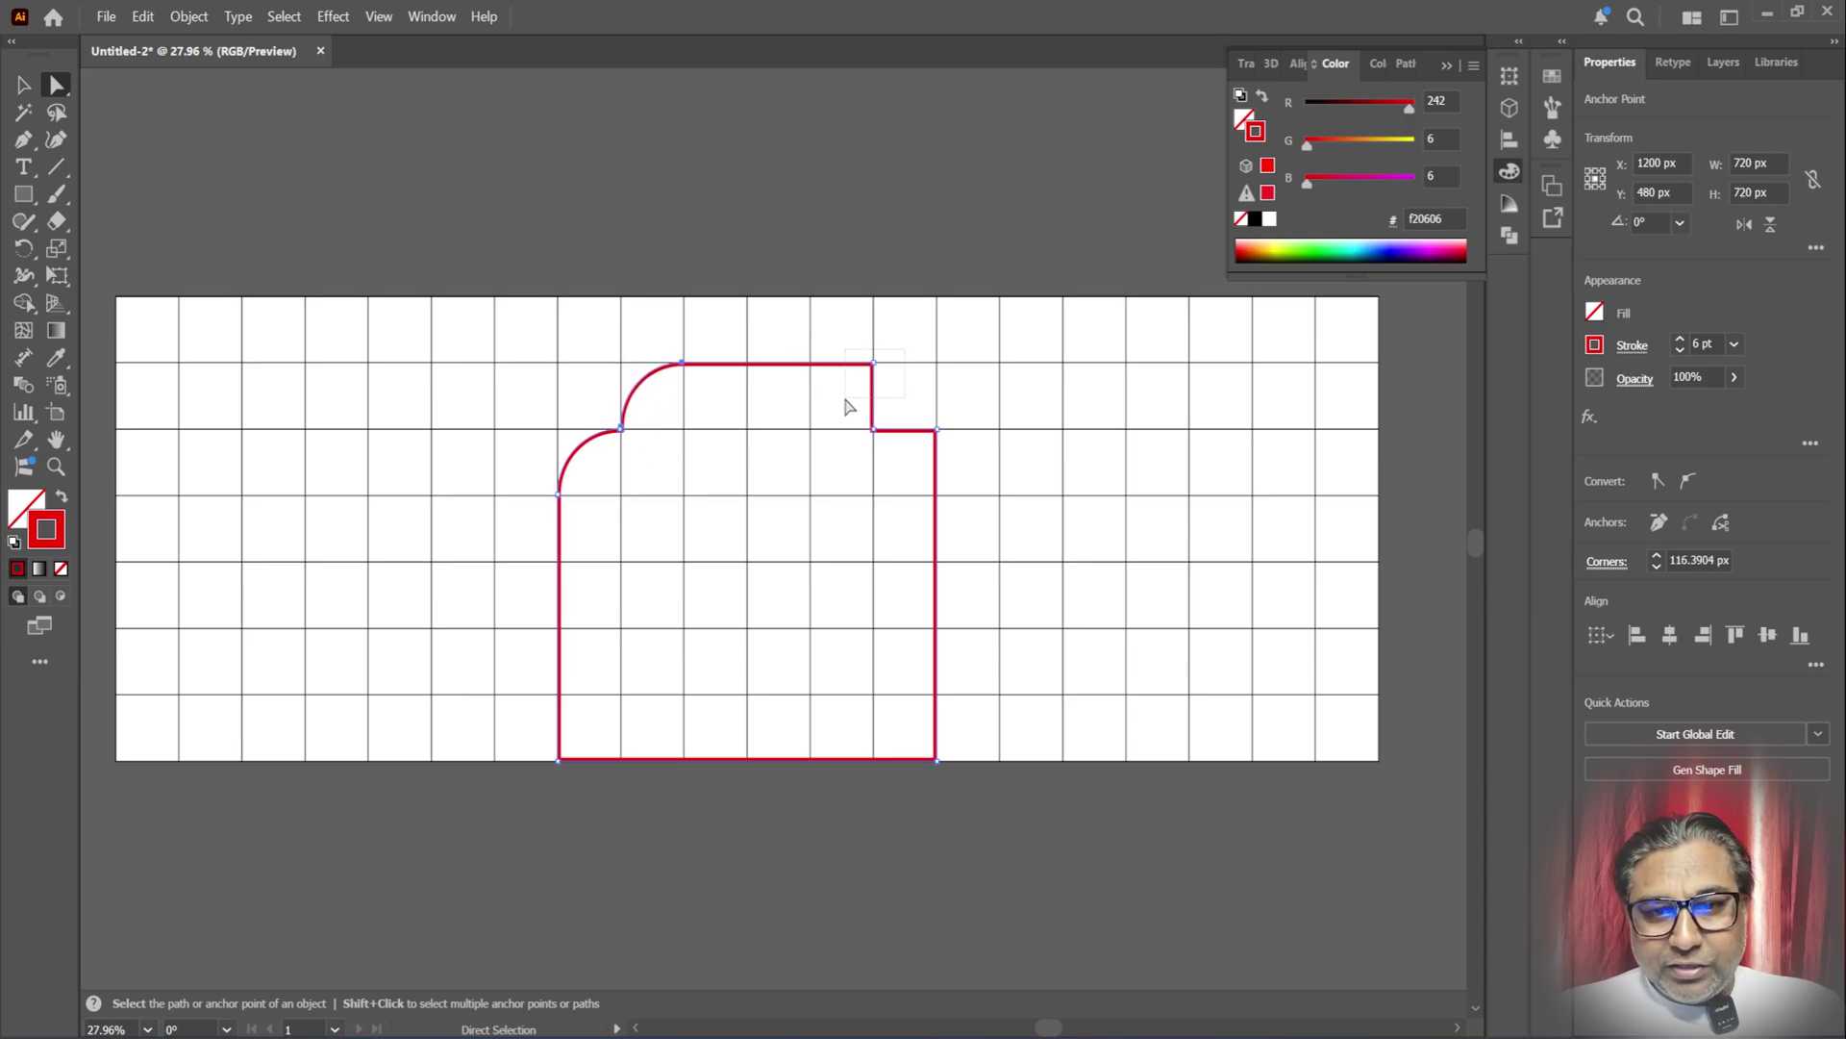
left_click(872, 364)
left_click_drag(863, 376, 820, 426)
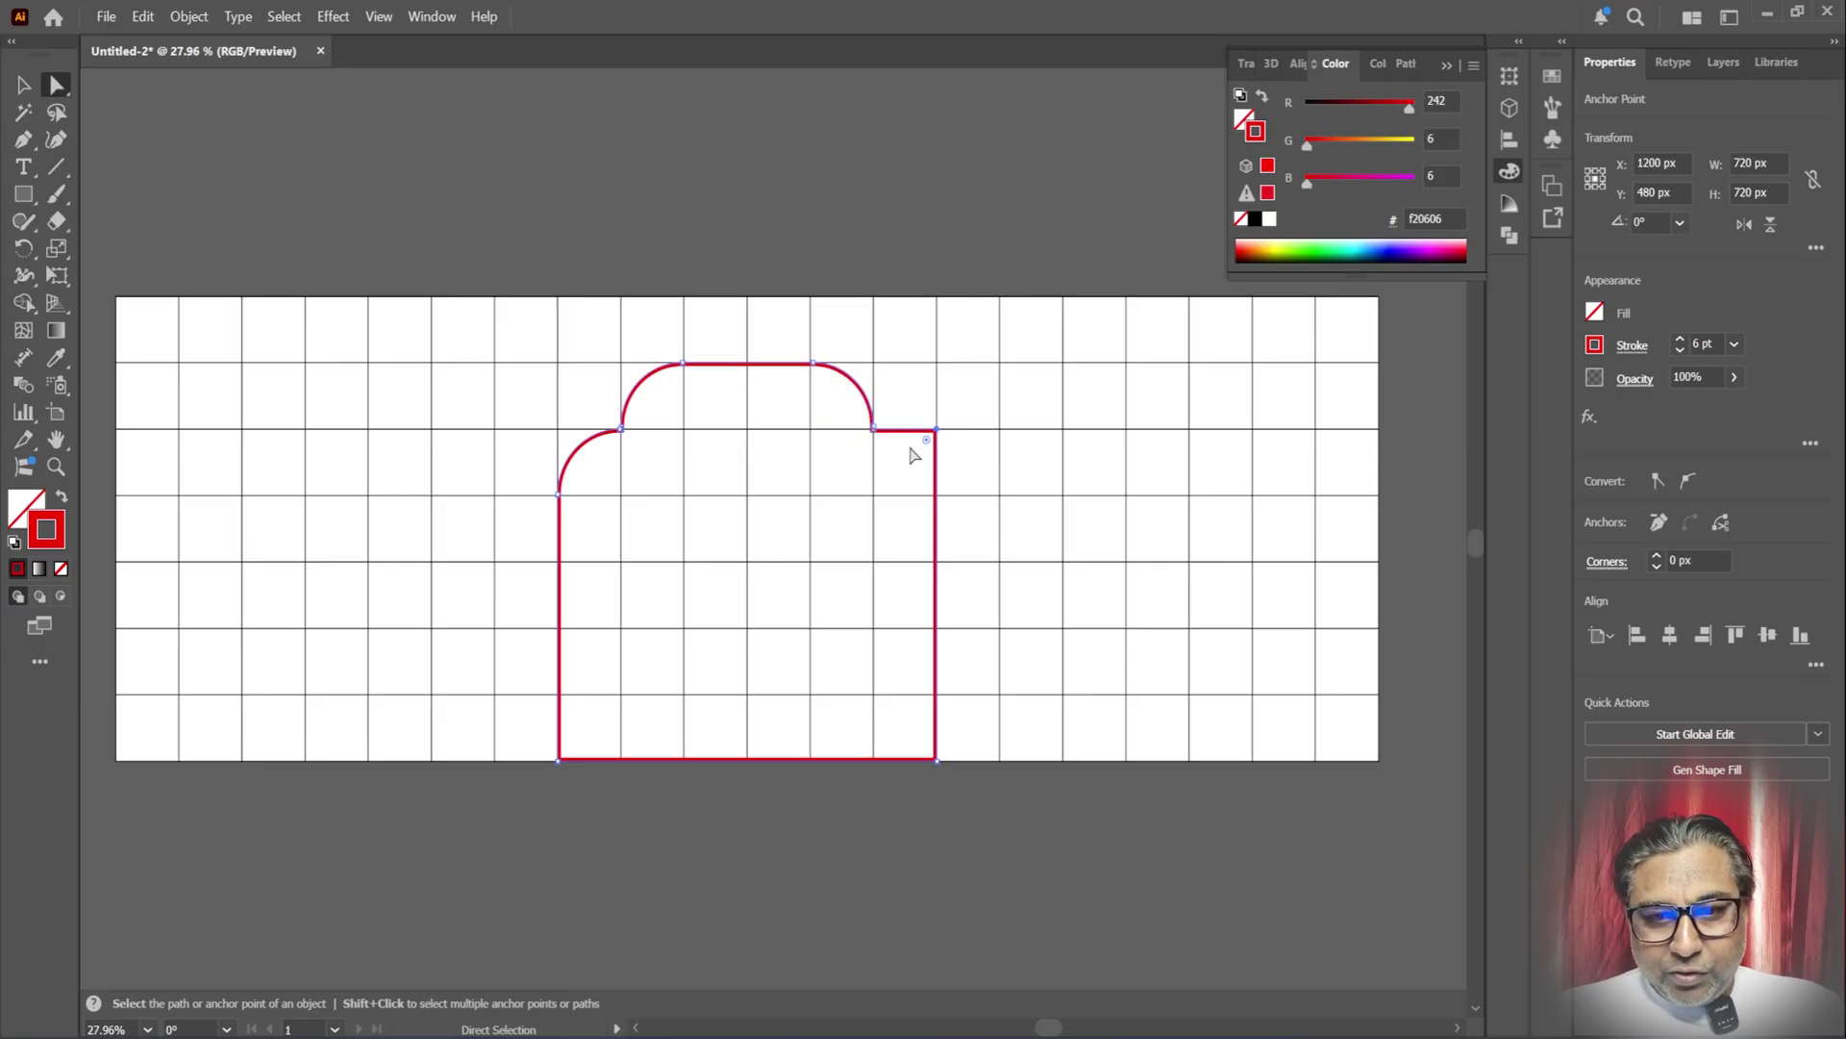
left_click(935, 430)
left_click_drag(923, 445, 880, 491)
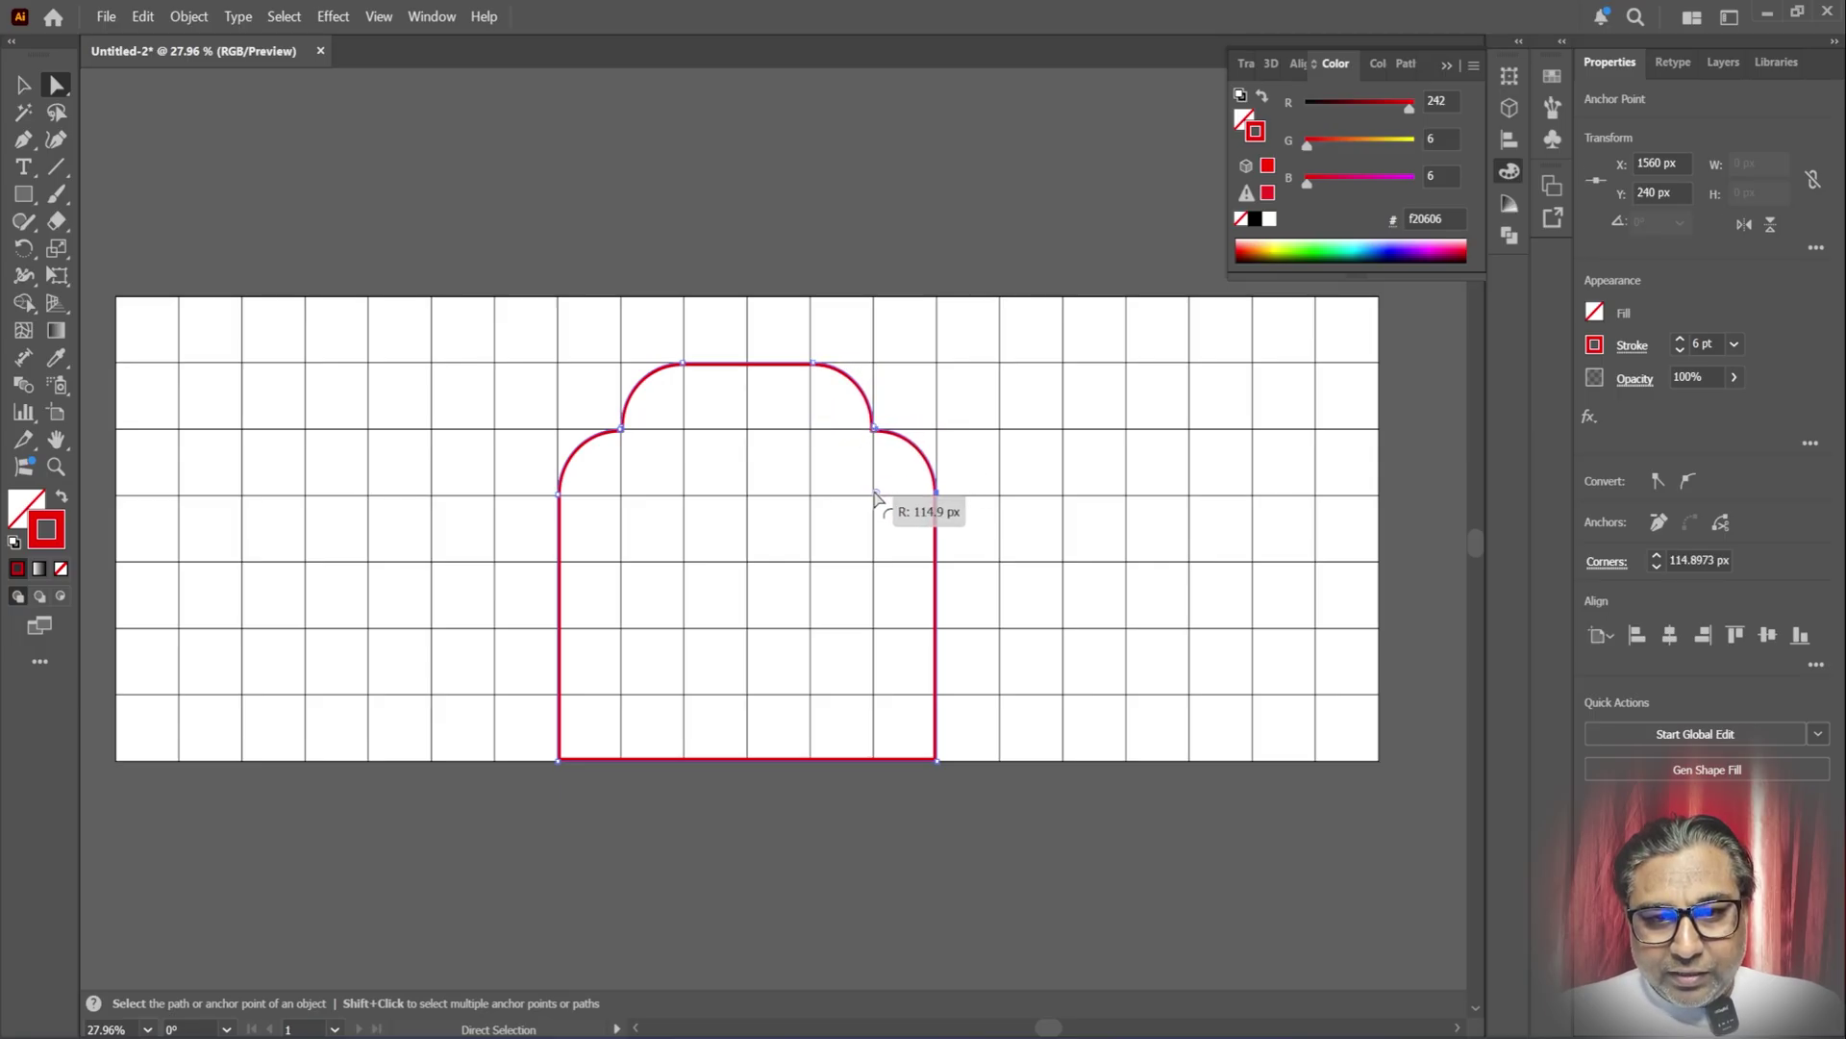
left_click(990, 460)
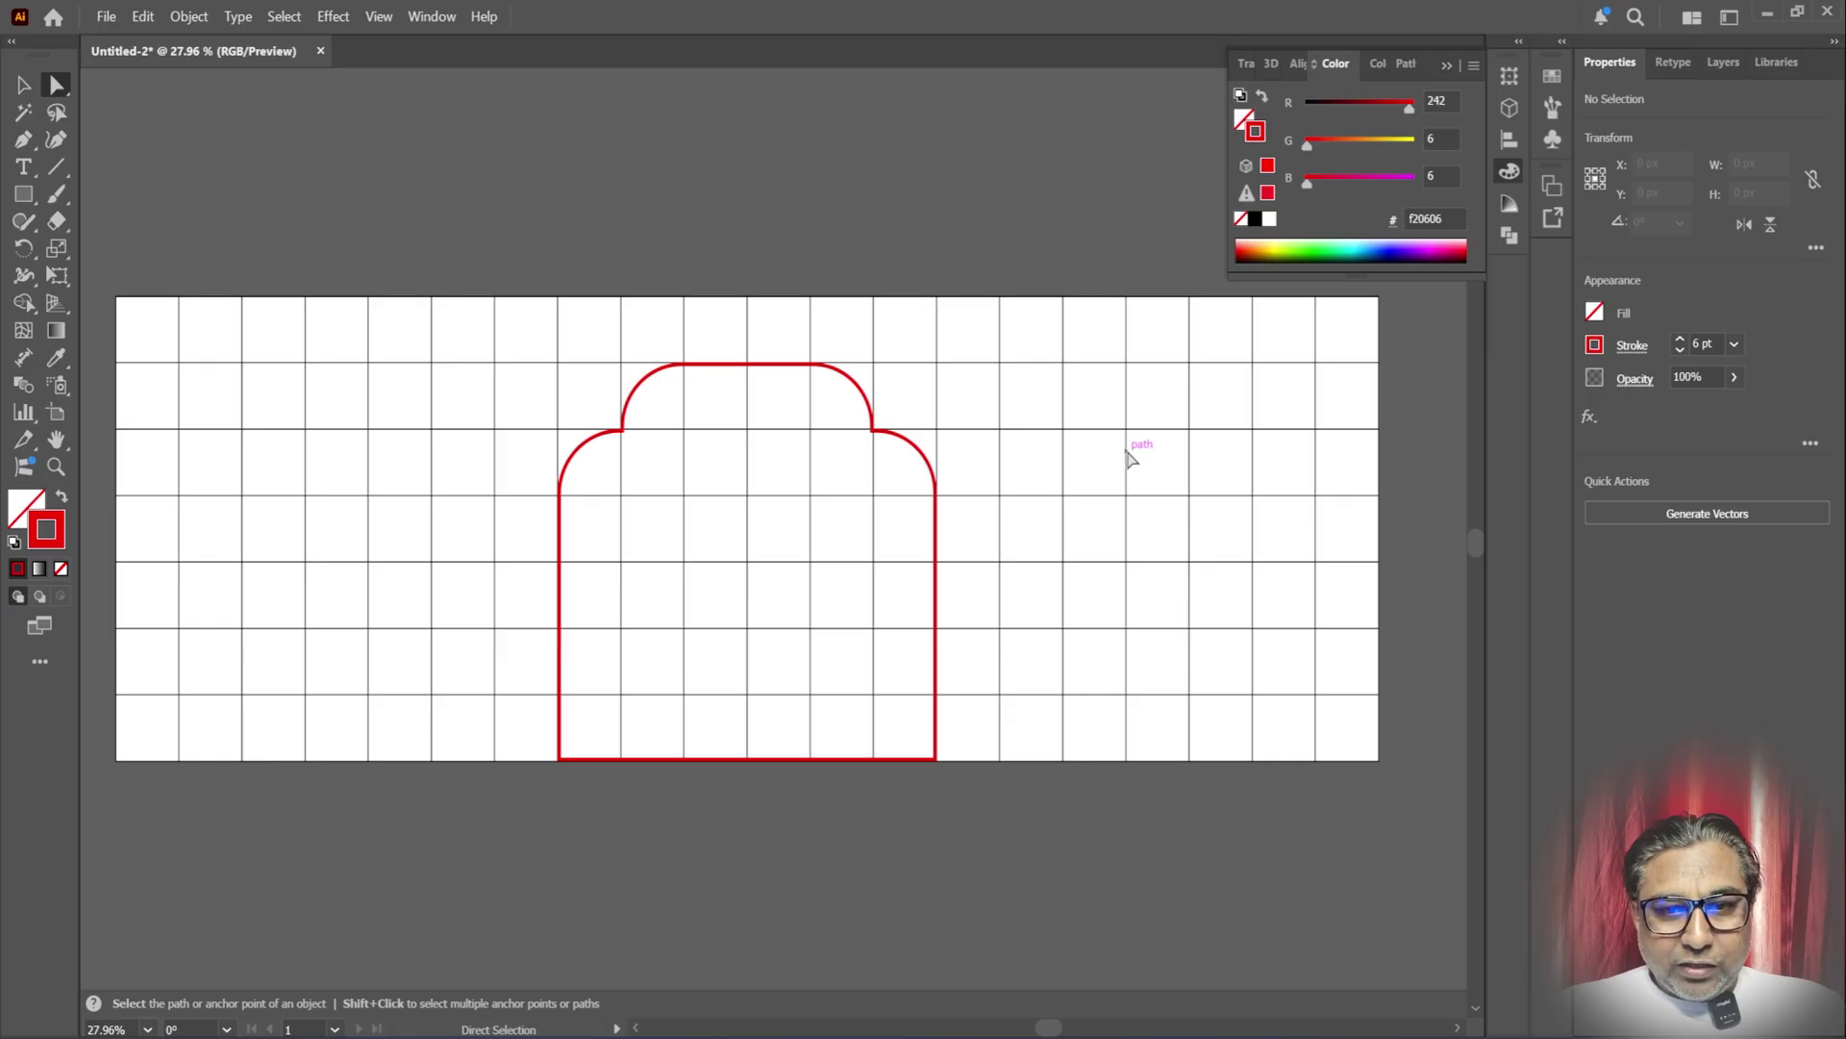
- Draw a 360 × 720 px rectangle right of the arch and align its bottom to the artboard
left_click(24, 196)
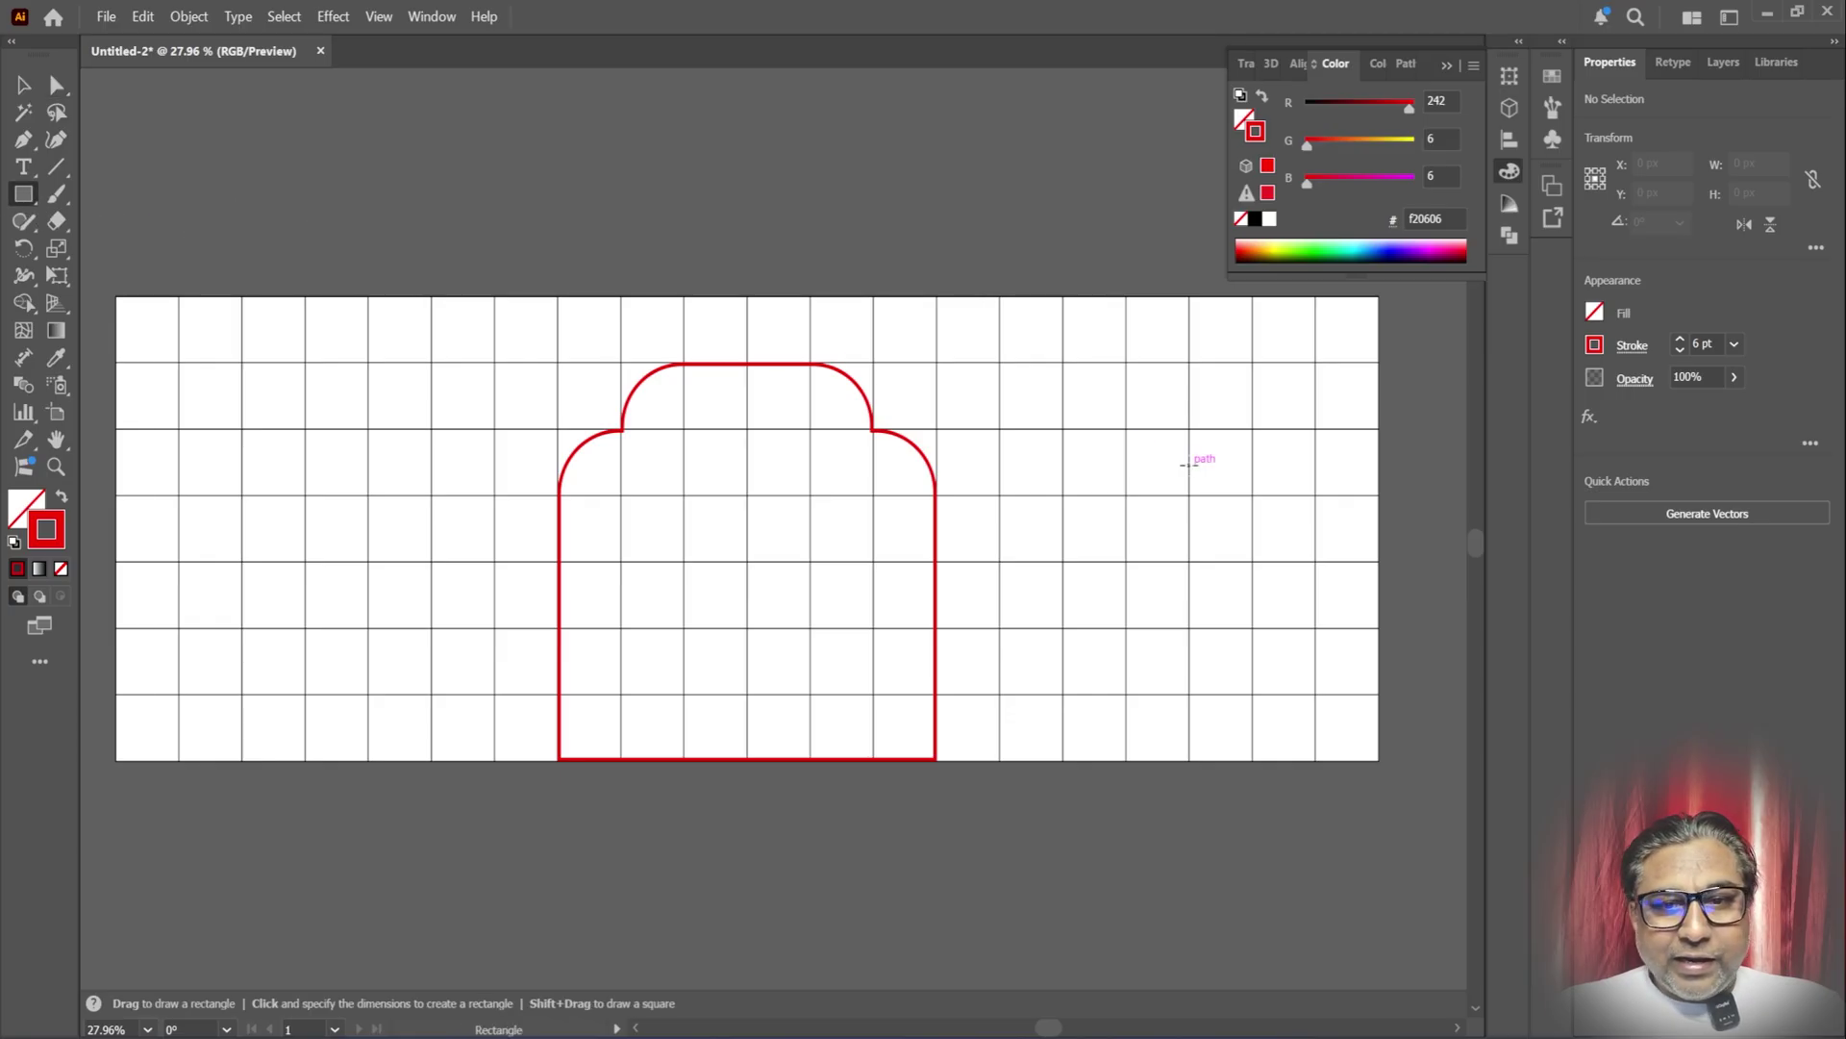
left_click(1119, 447)
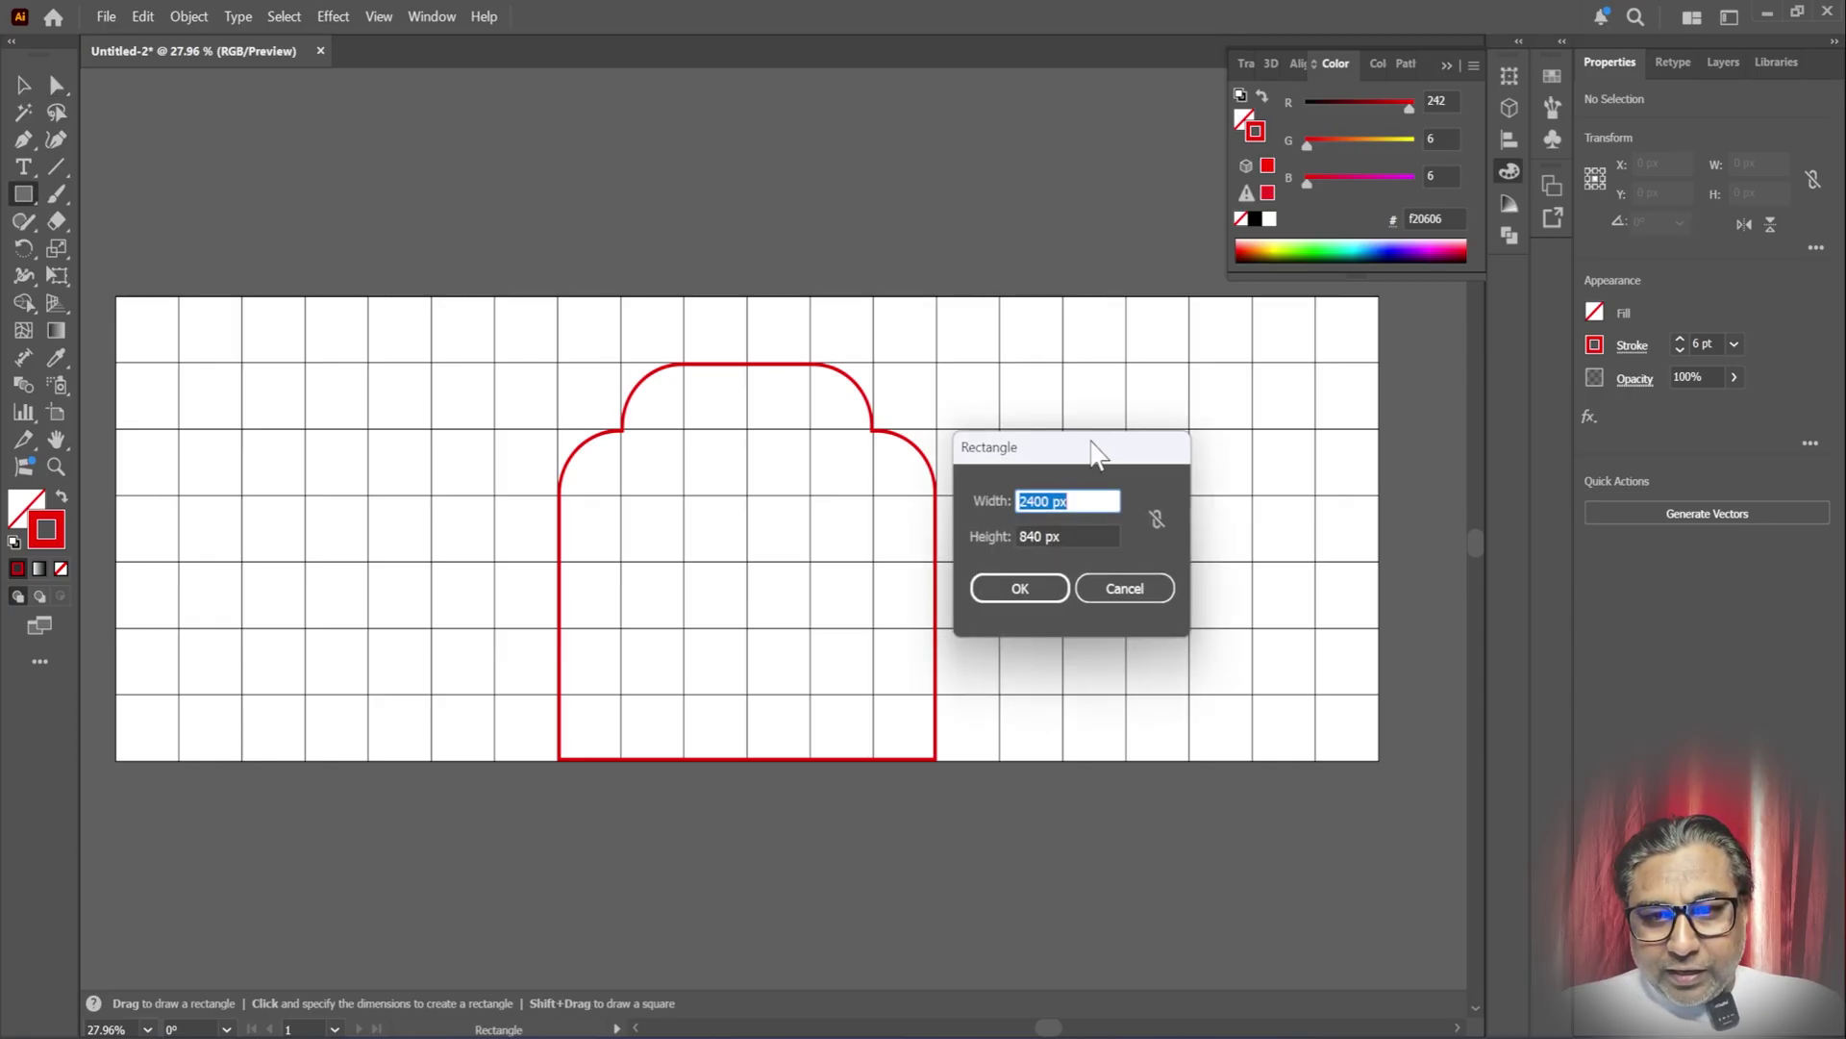
left_click_drag(1094, 447, 1182, 424)
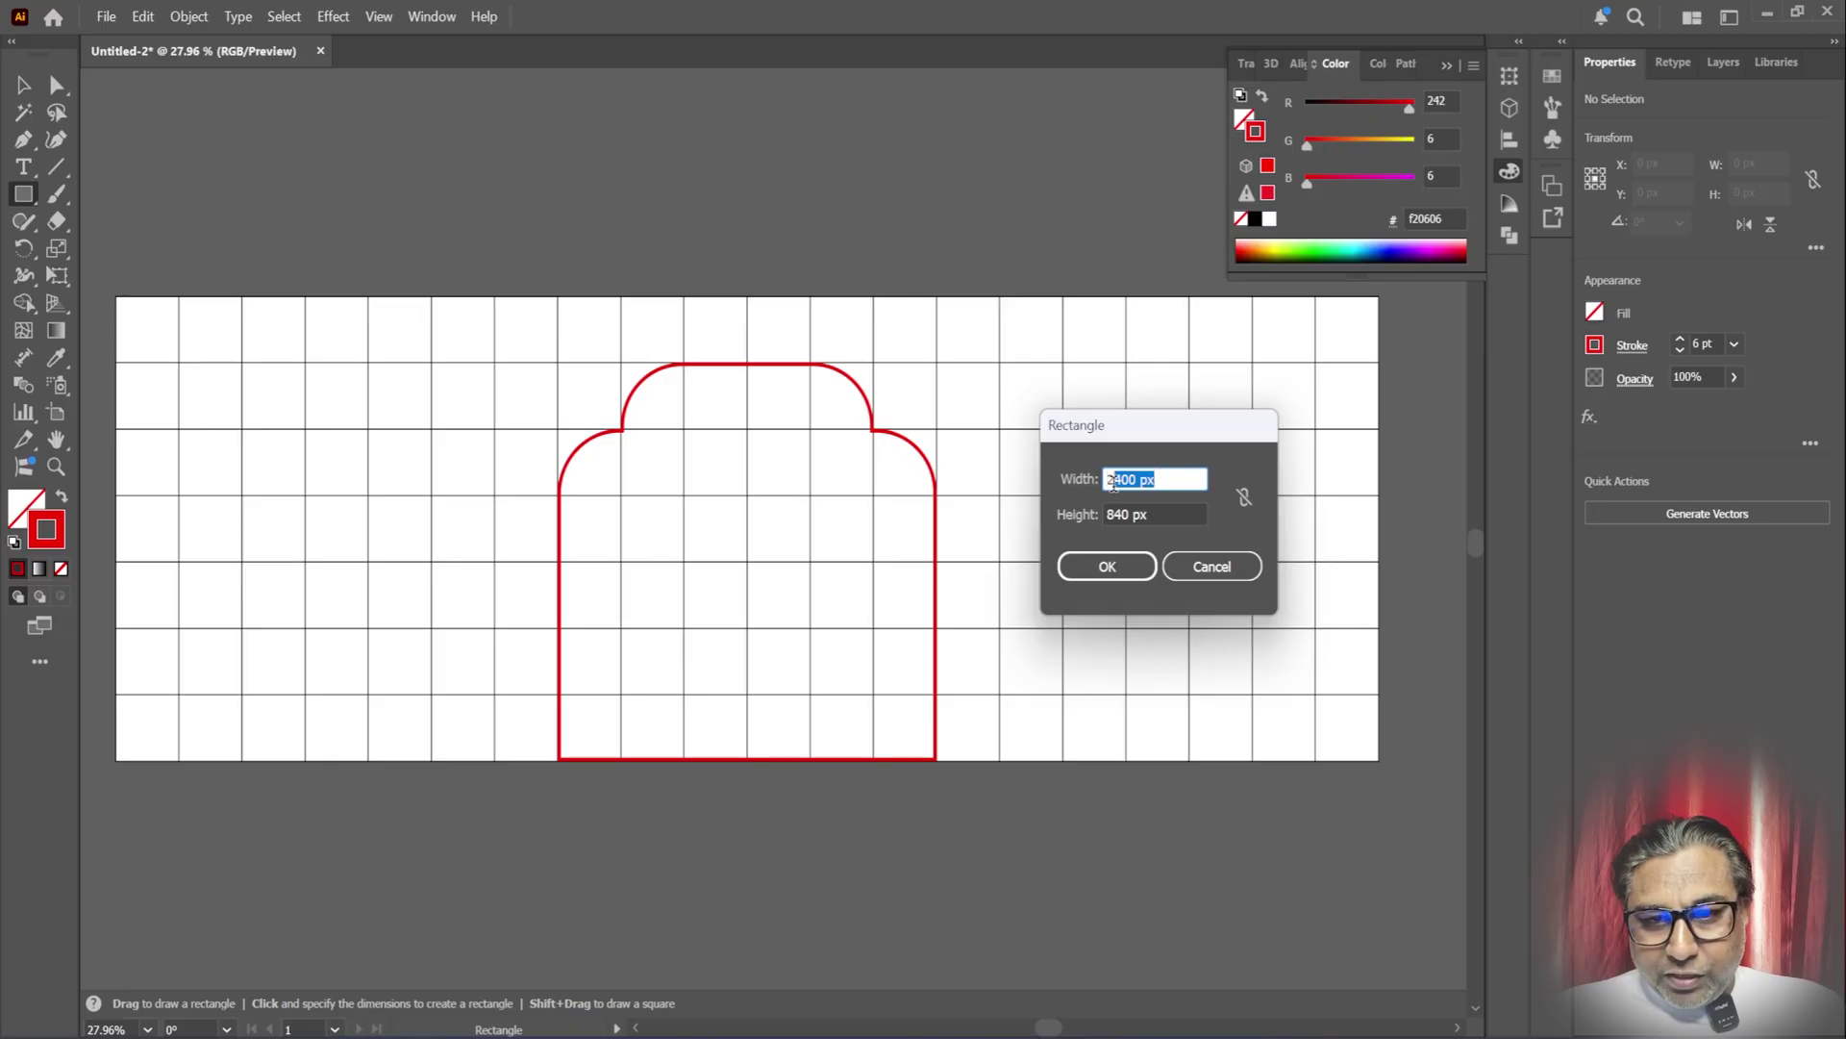
type("36")
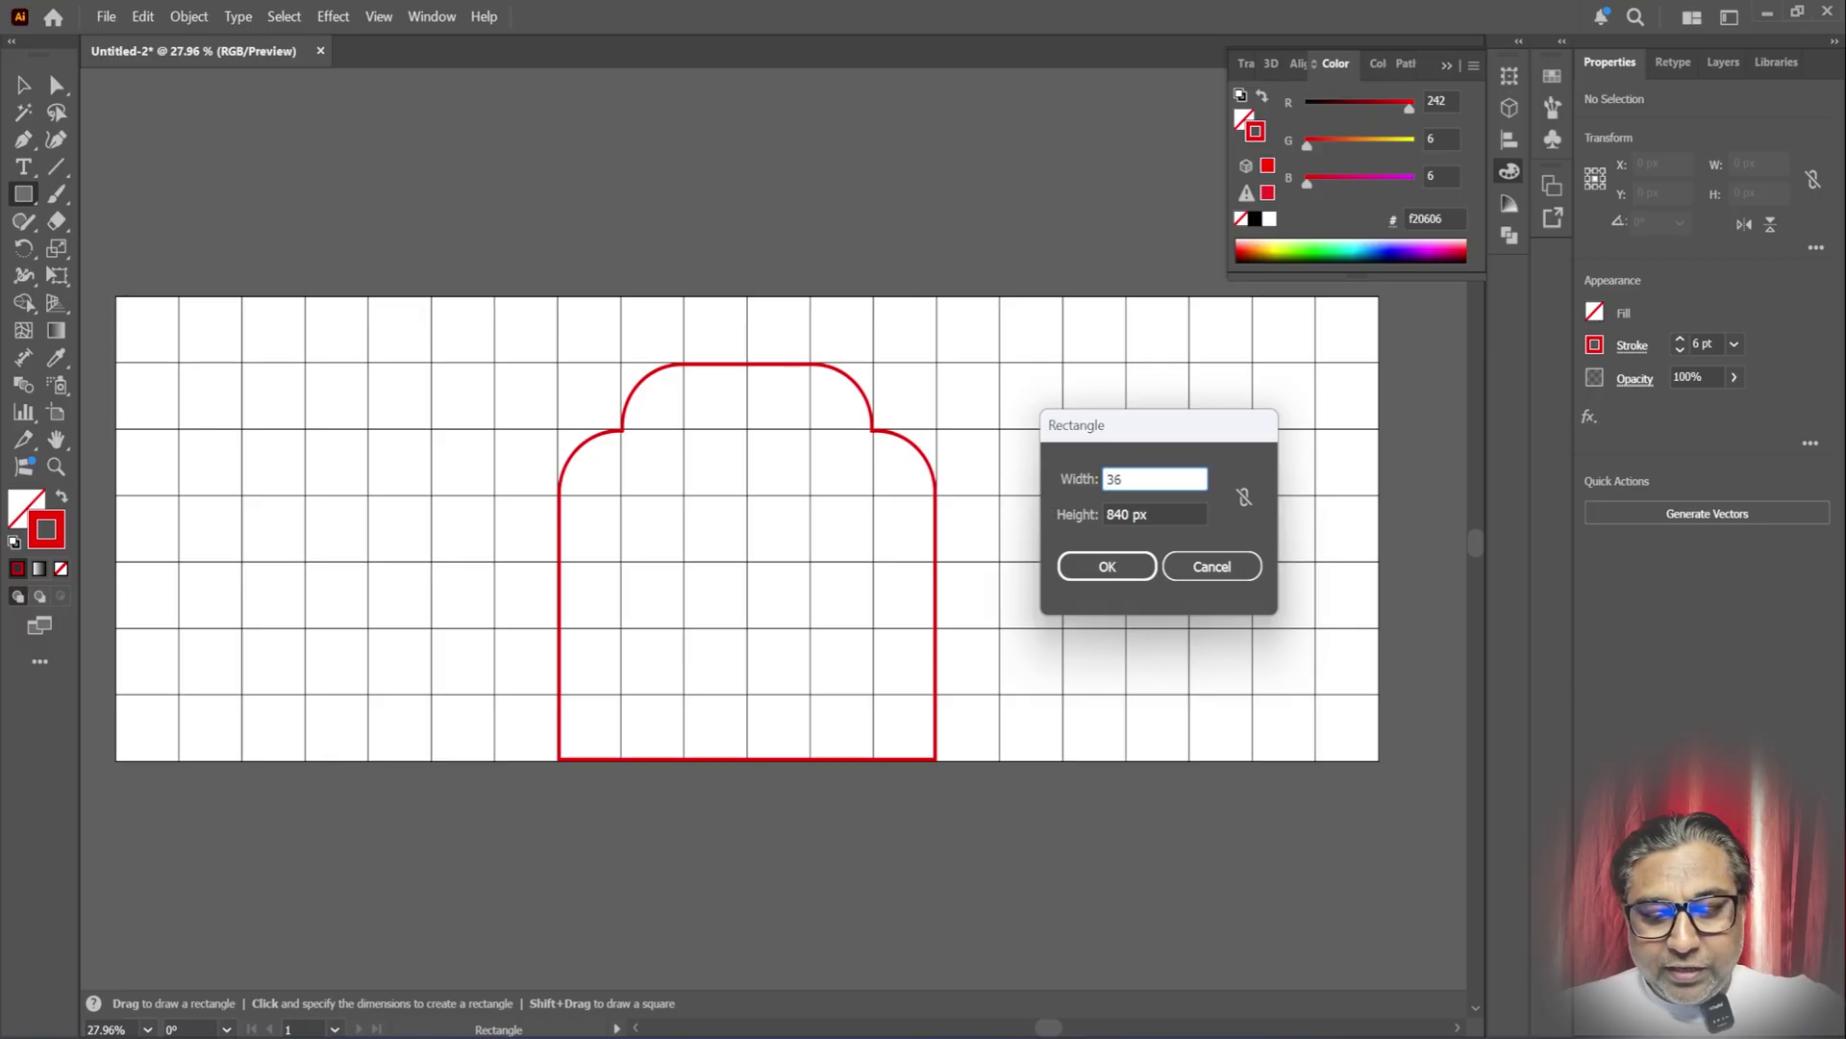
type("0")
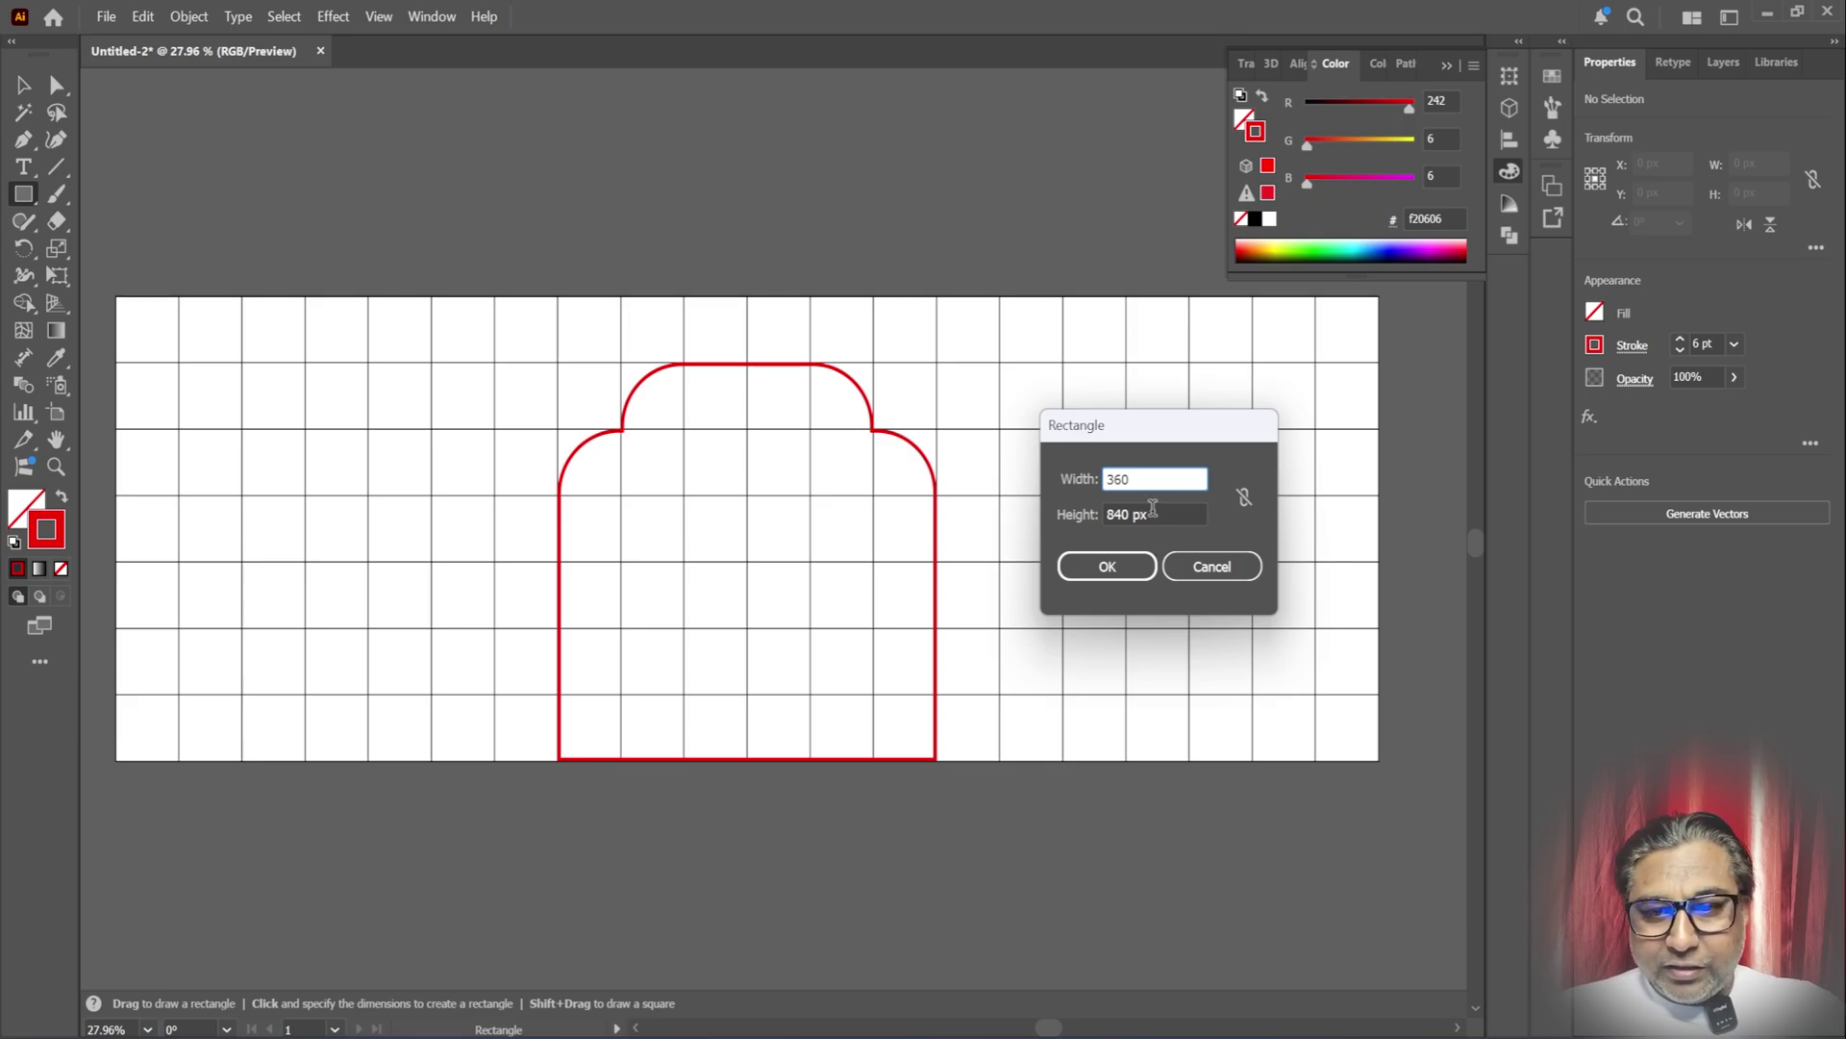
key("Tab")
type("7")
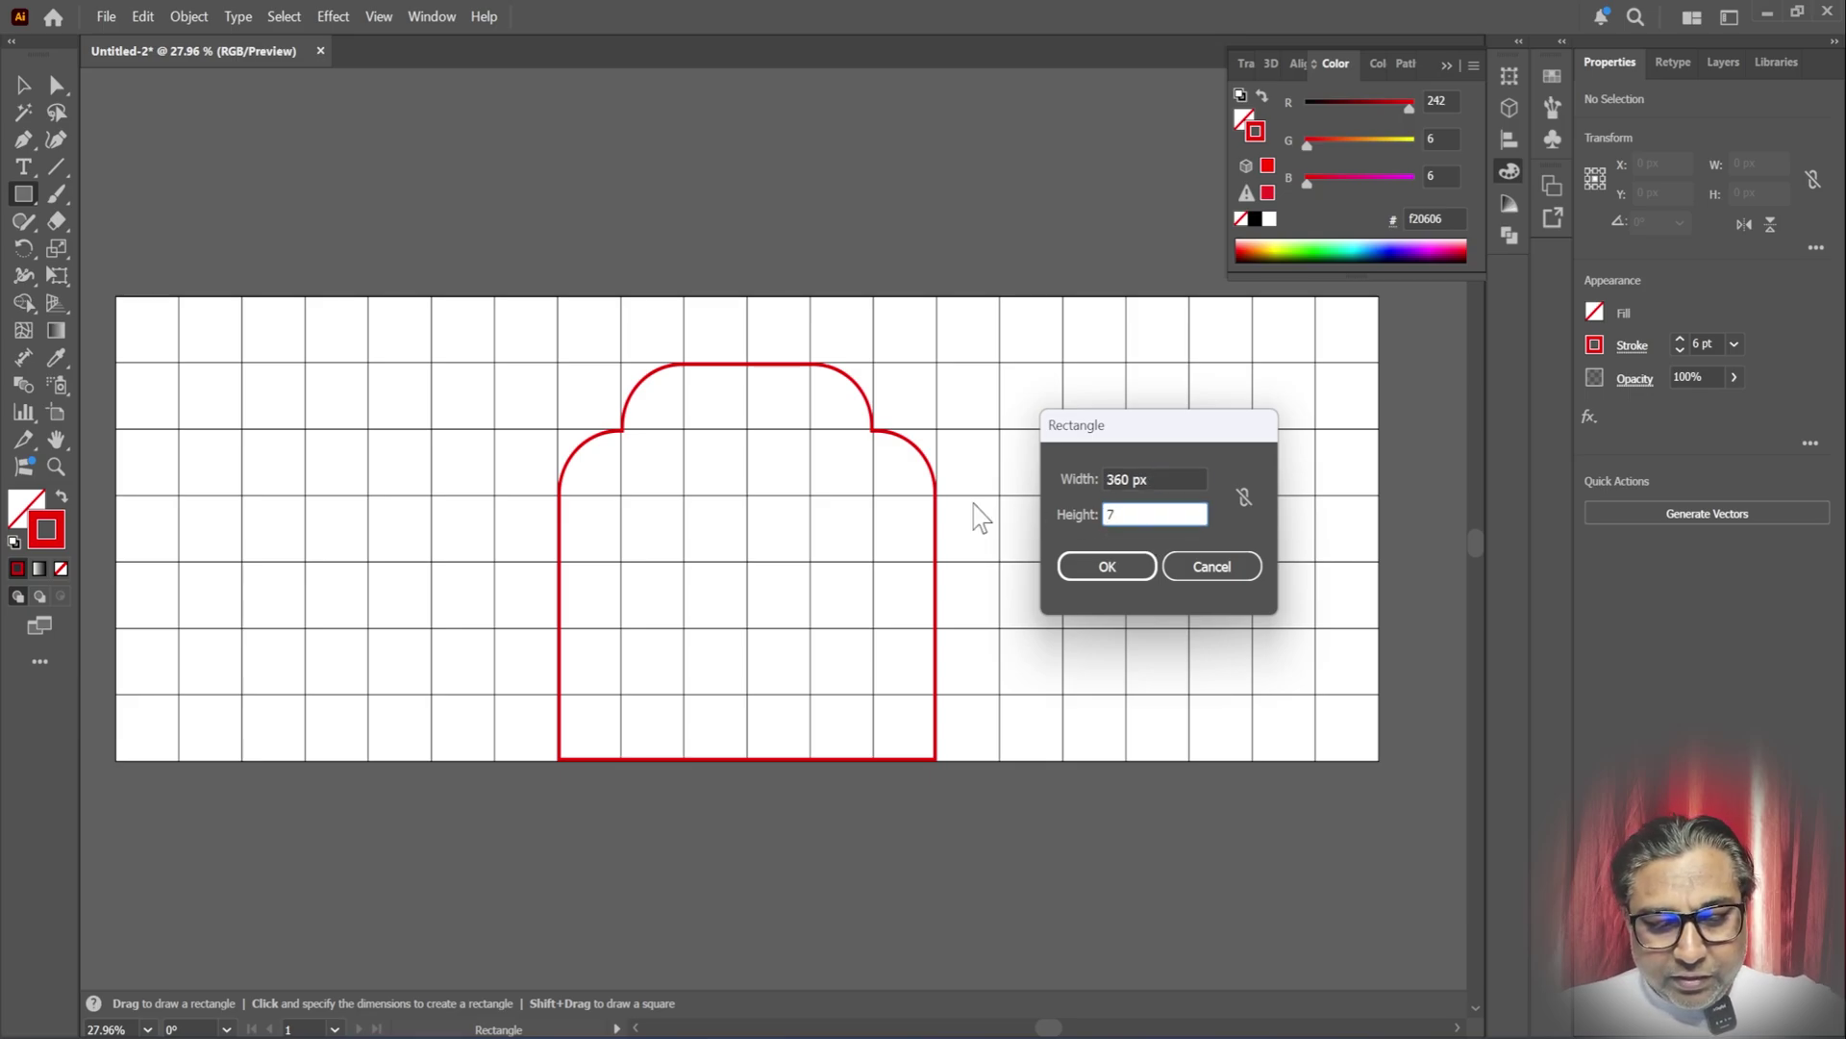
type("20")
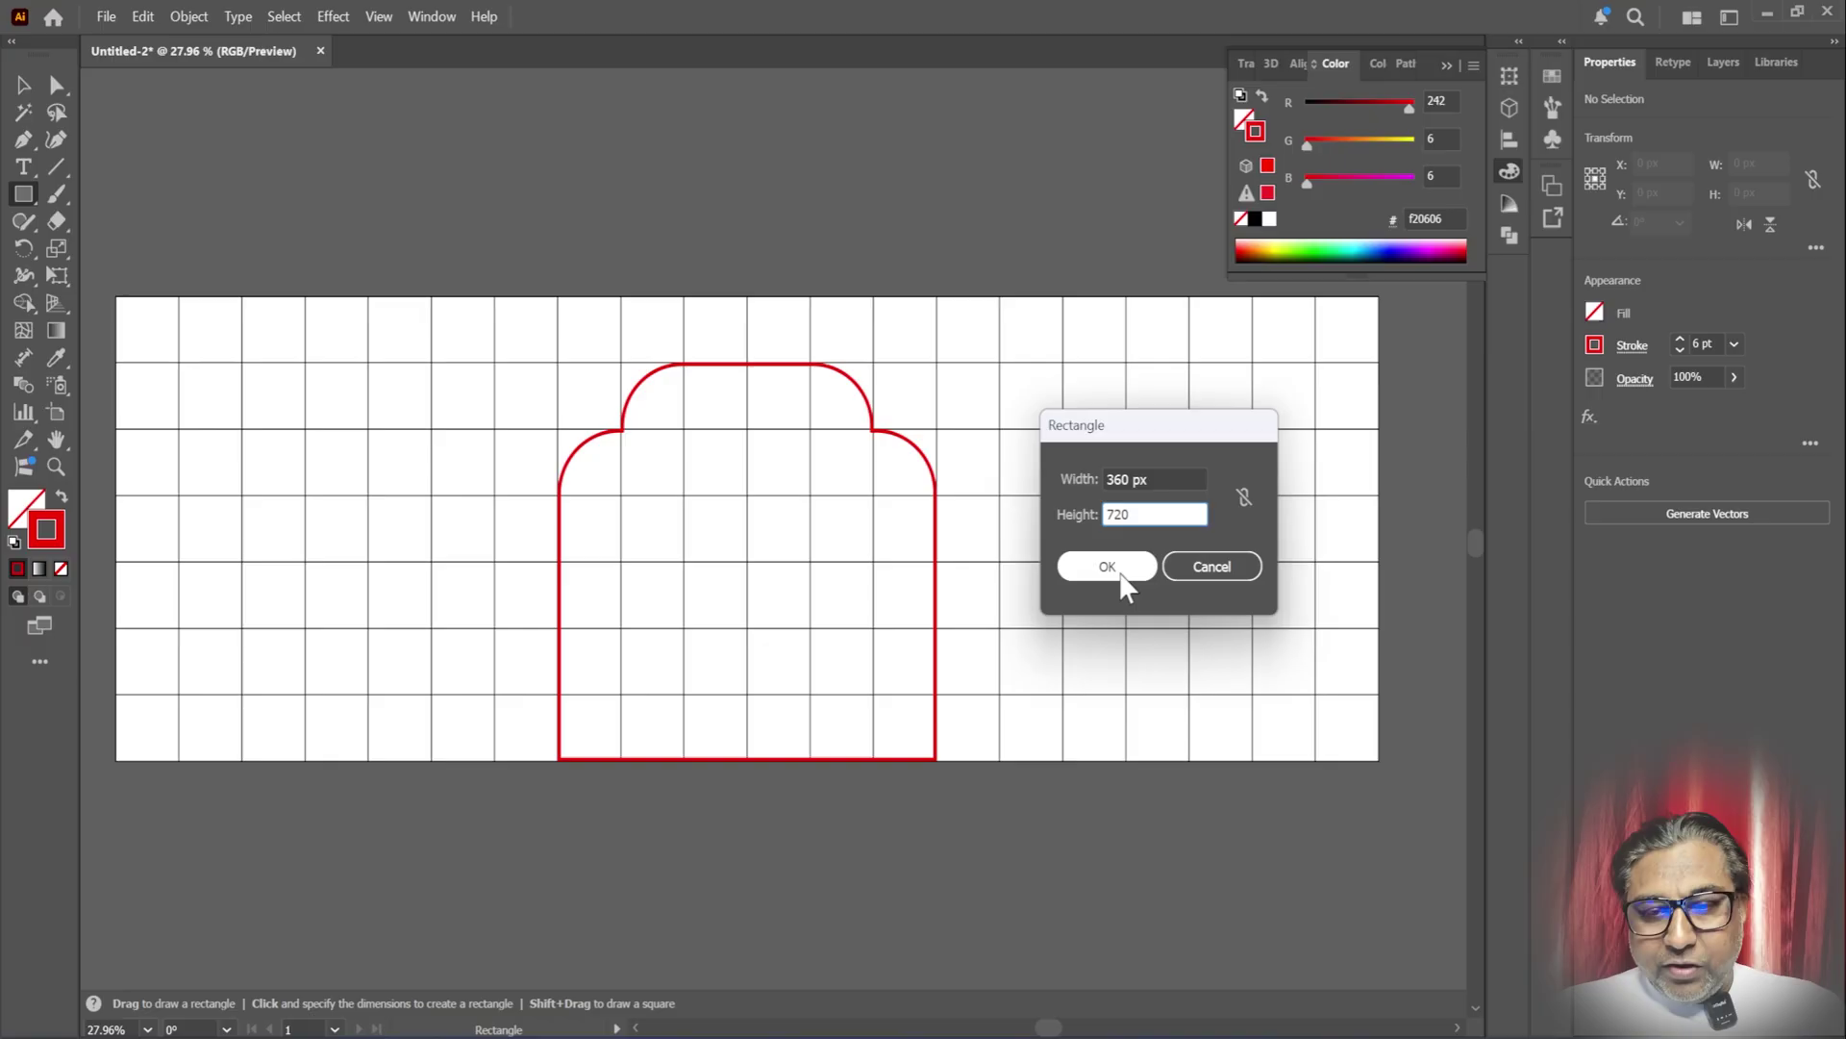
left_click(1108, 567)
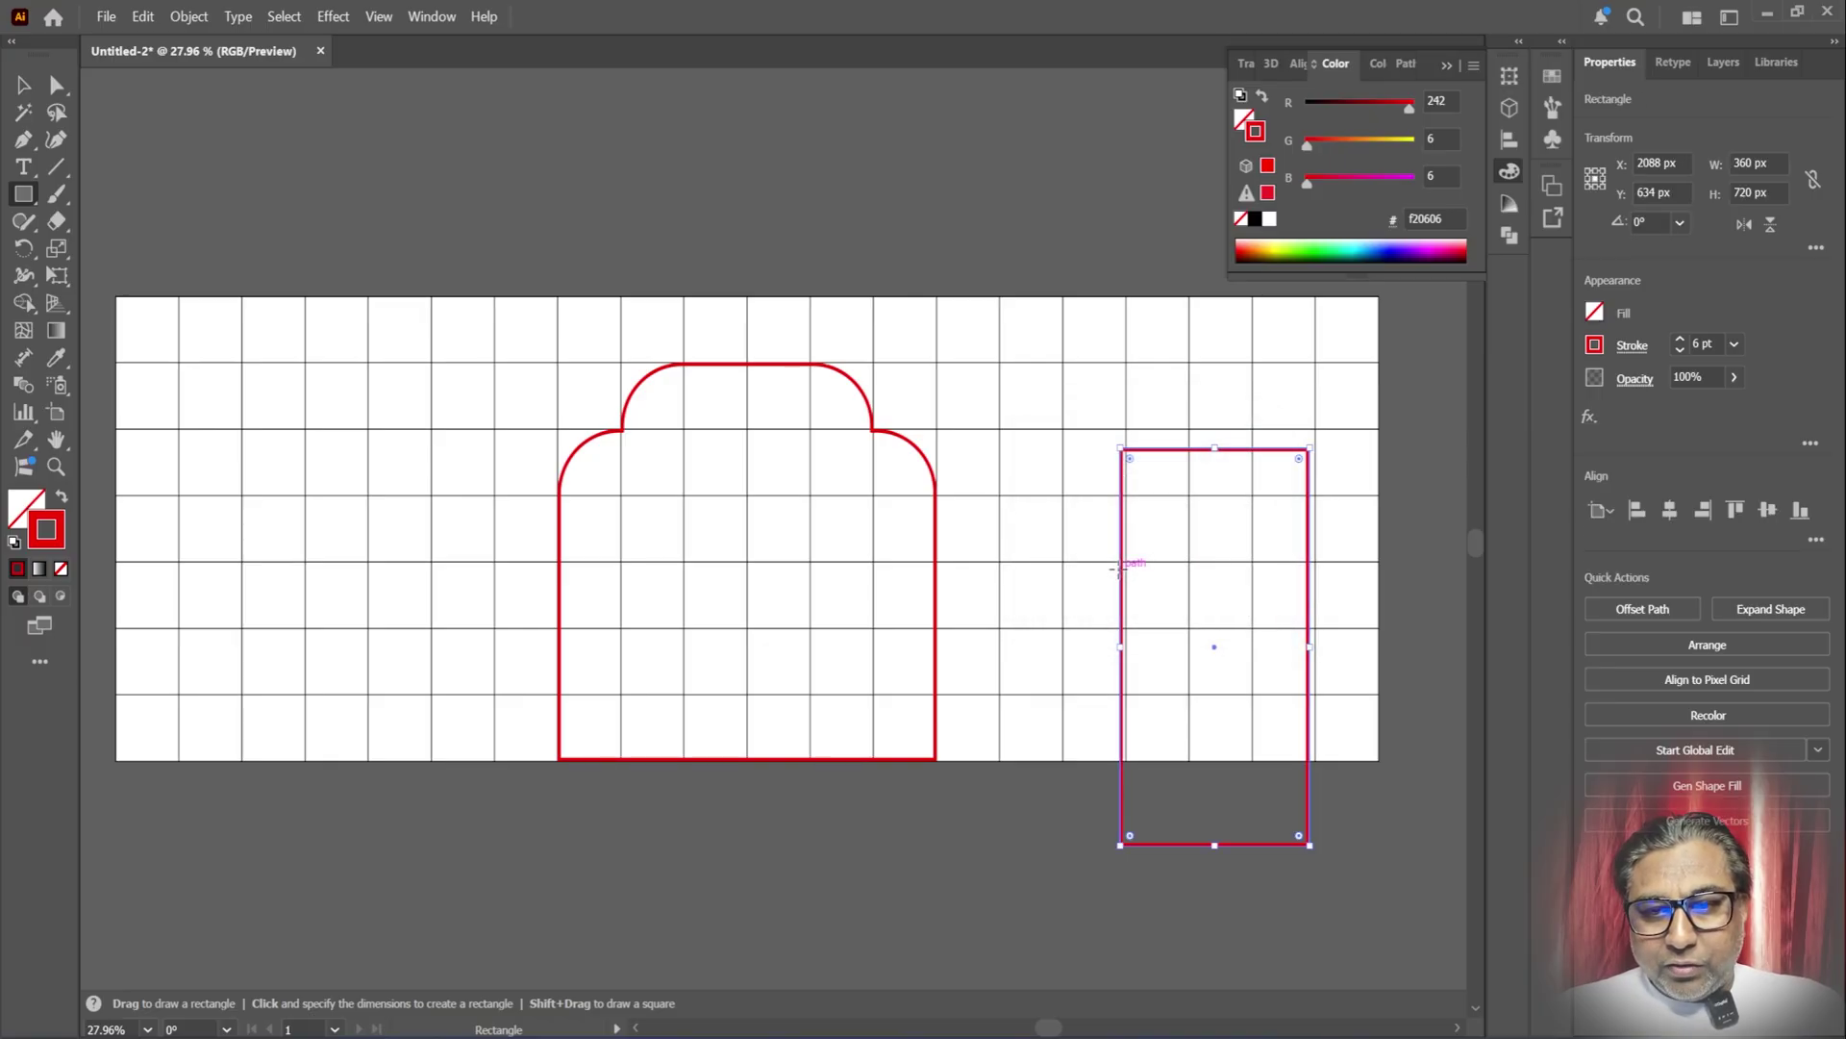
left_click(1795, 517)
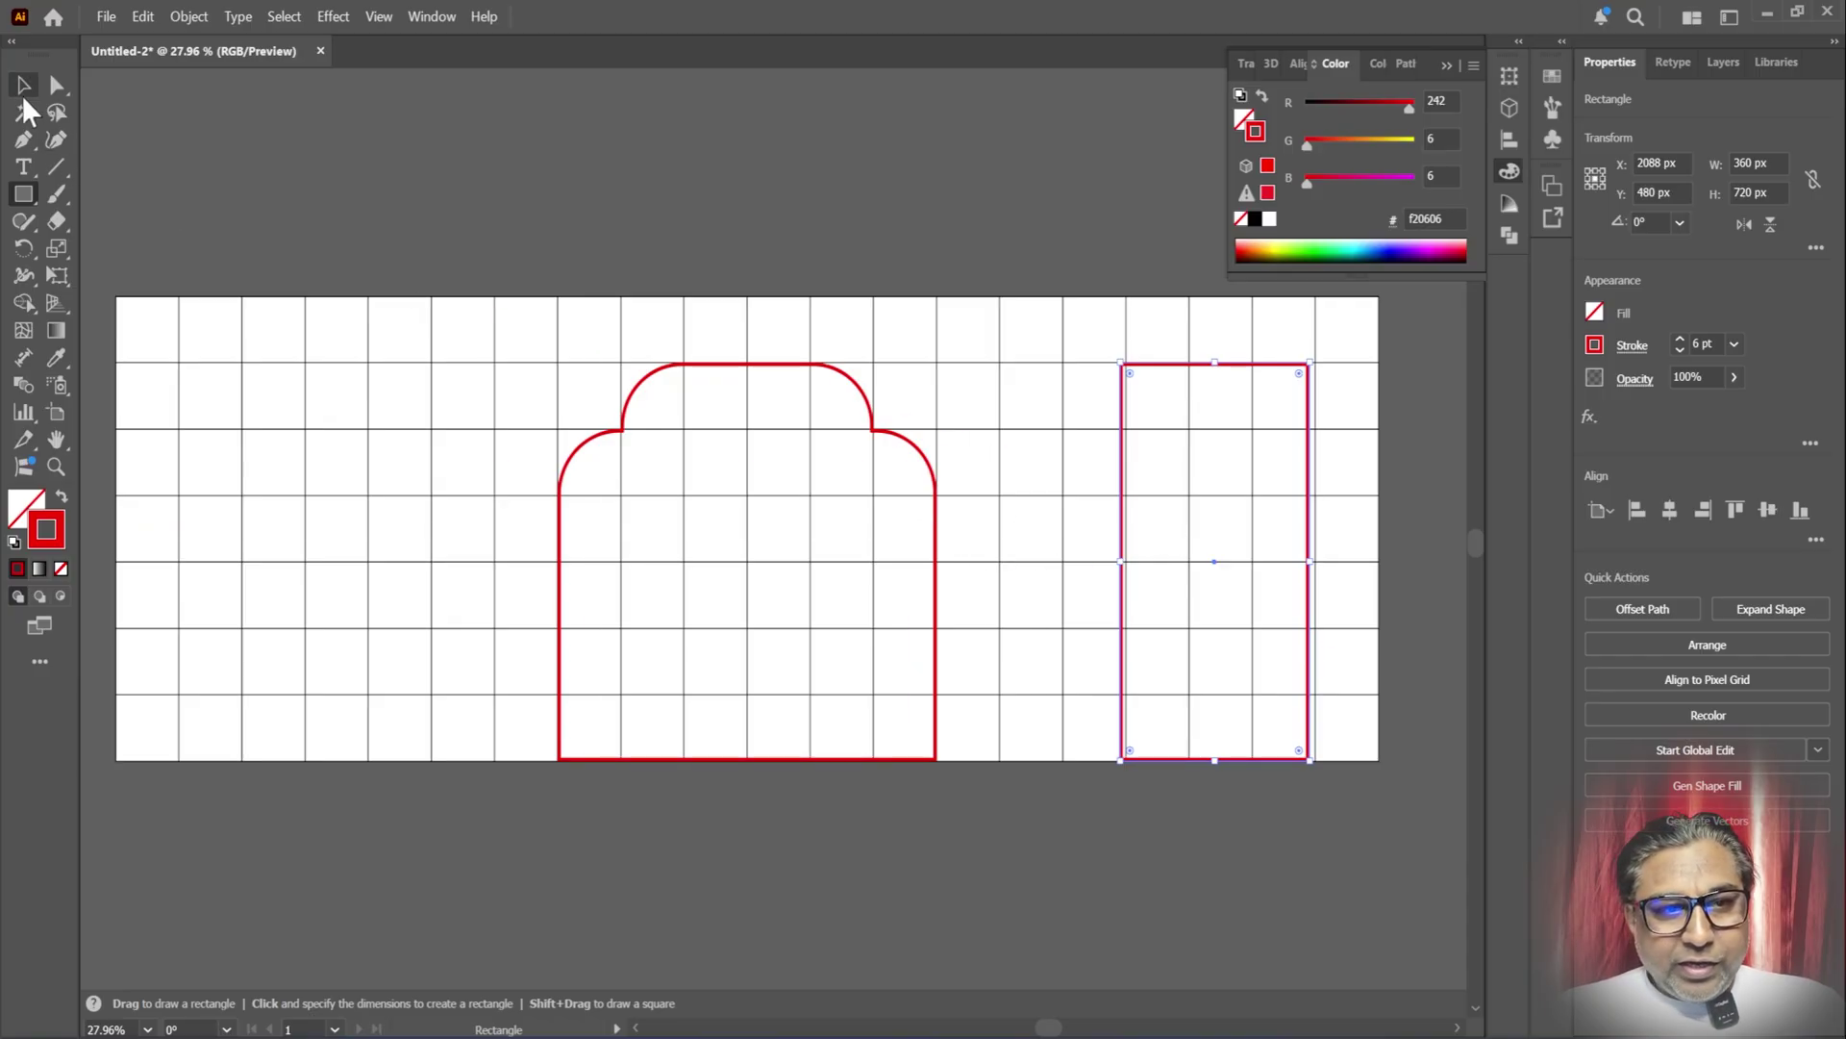
- Round the tall rectangle's two top corners to about 180 px for a semicircular top
left_click(23, 85)
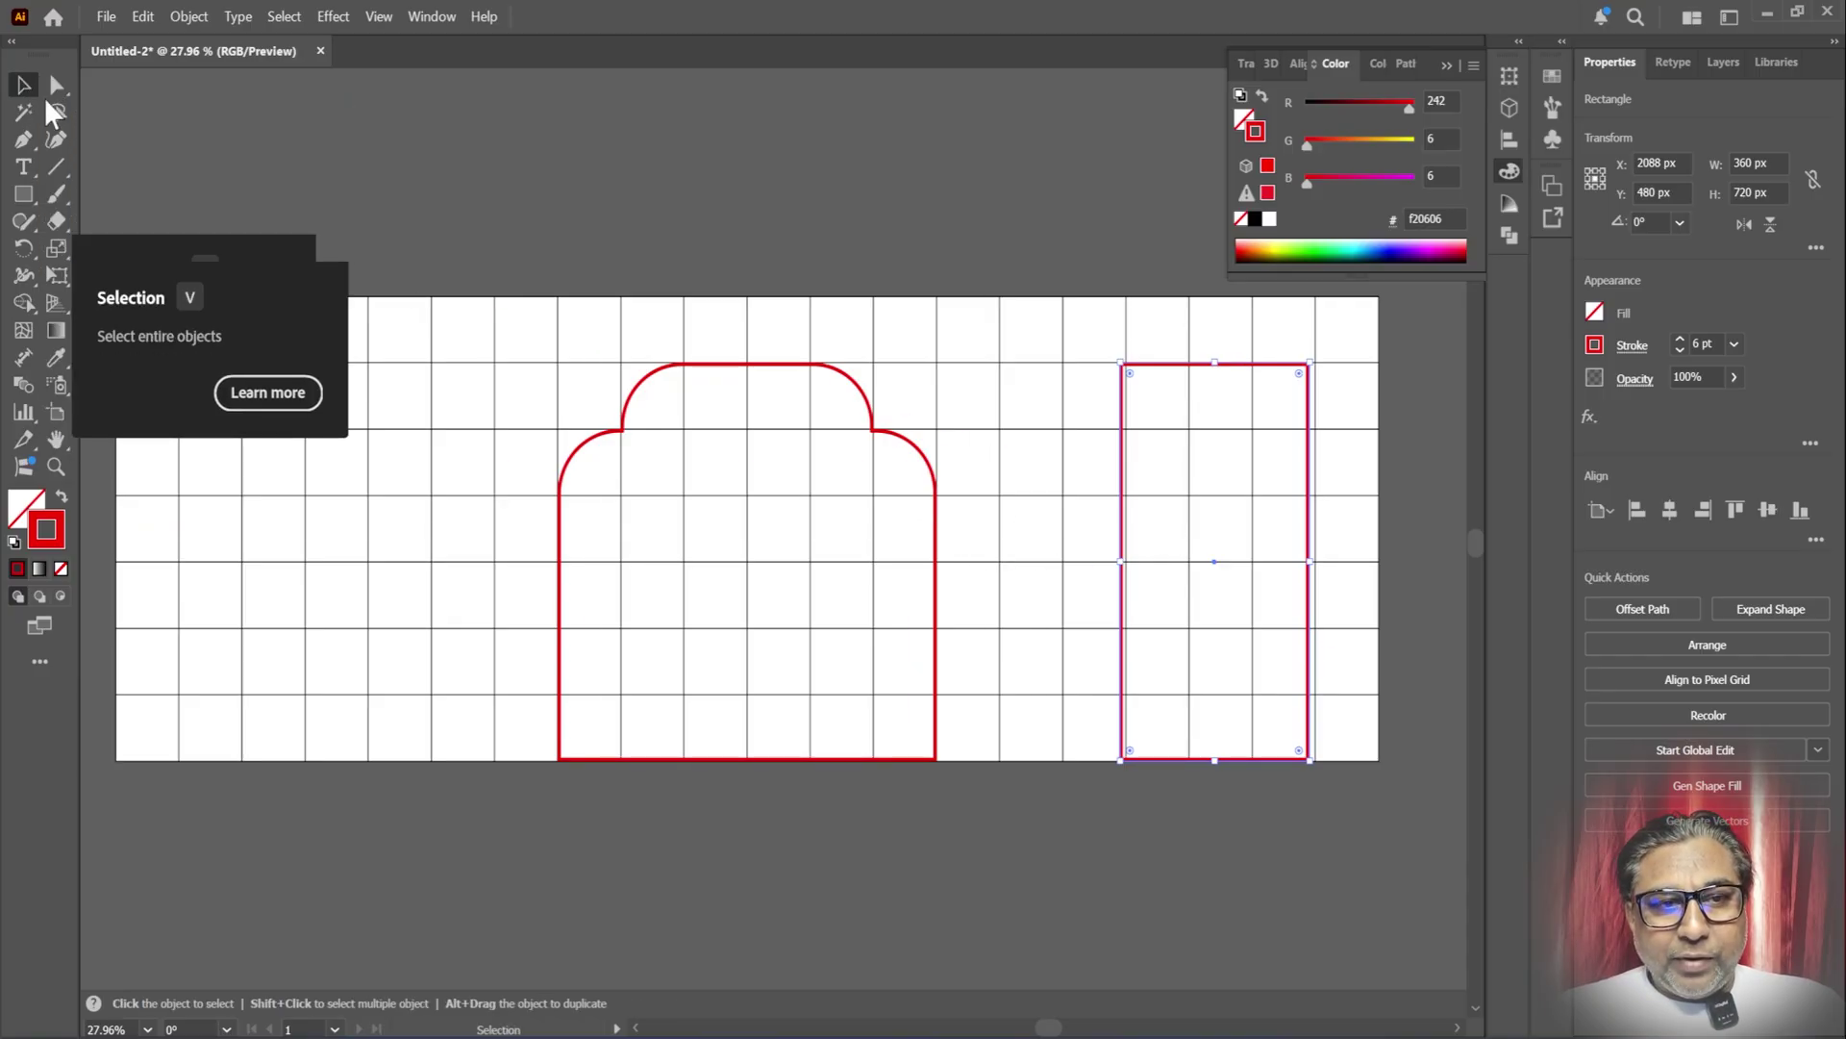
left_click(363, 400)
left_click(56, 87)
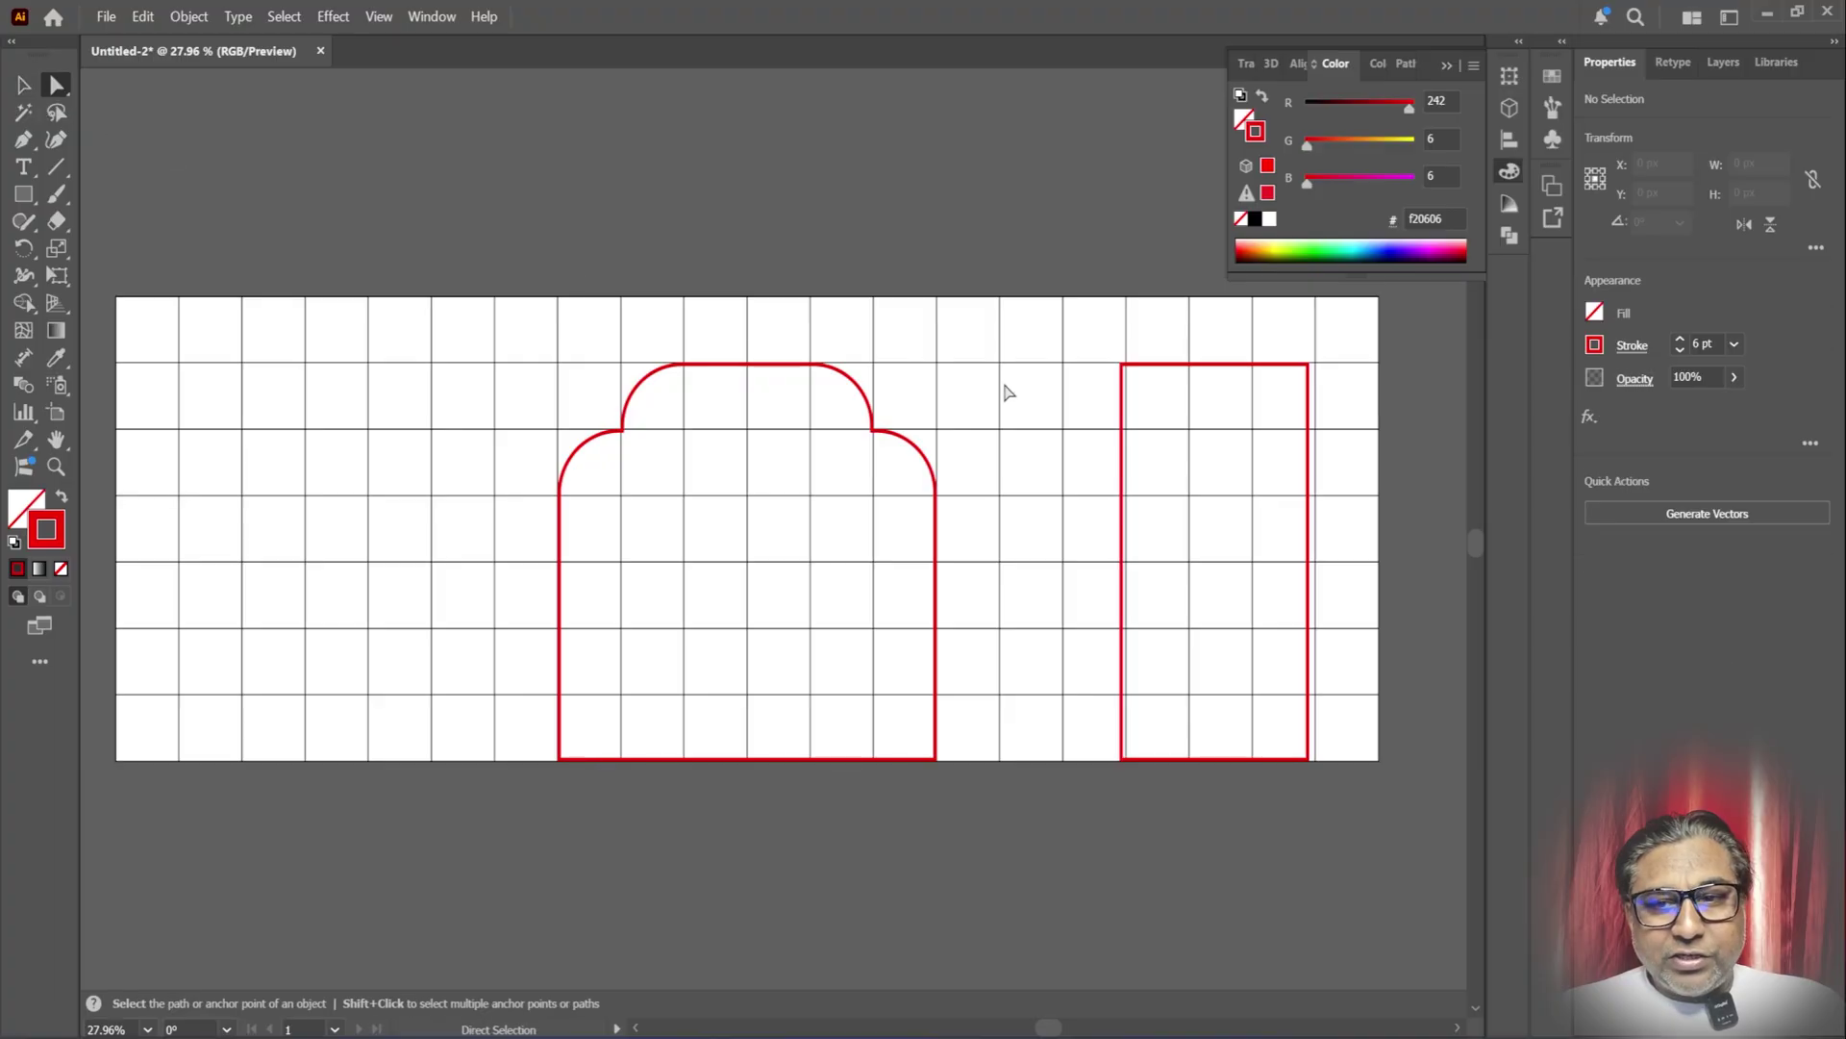
left_click_drag(1152, 359, 1352, 404)
left_click_drag(1130, 379, 1185, 505)
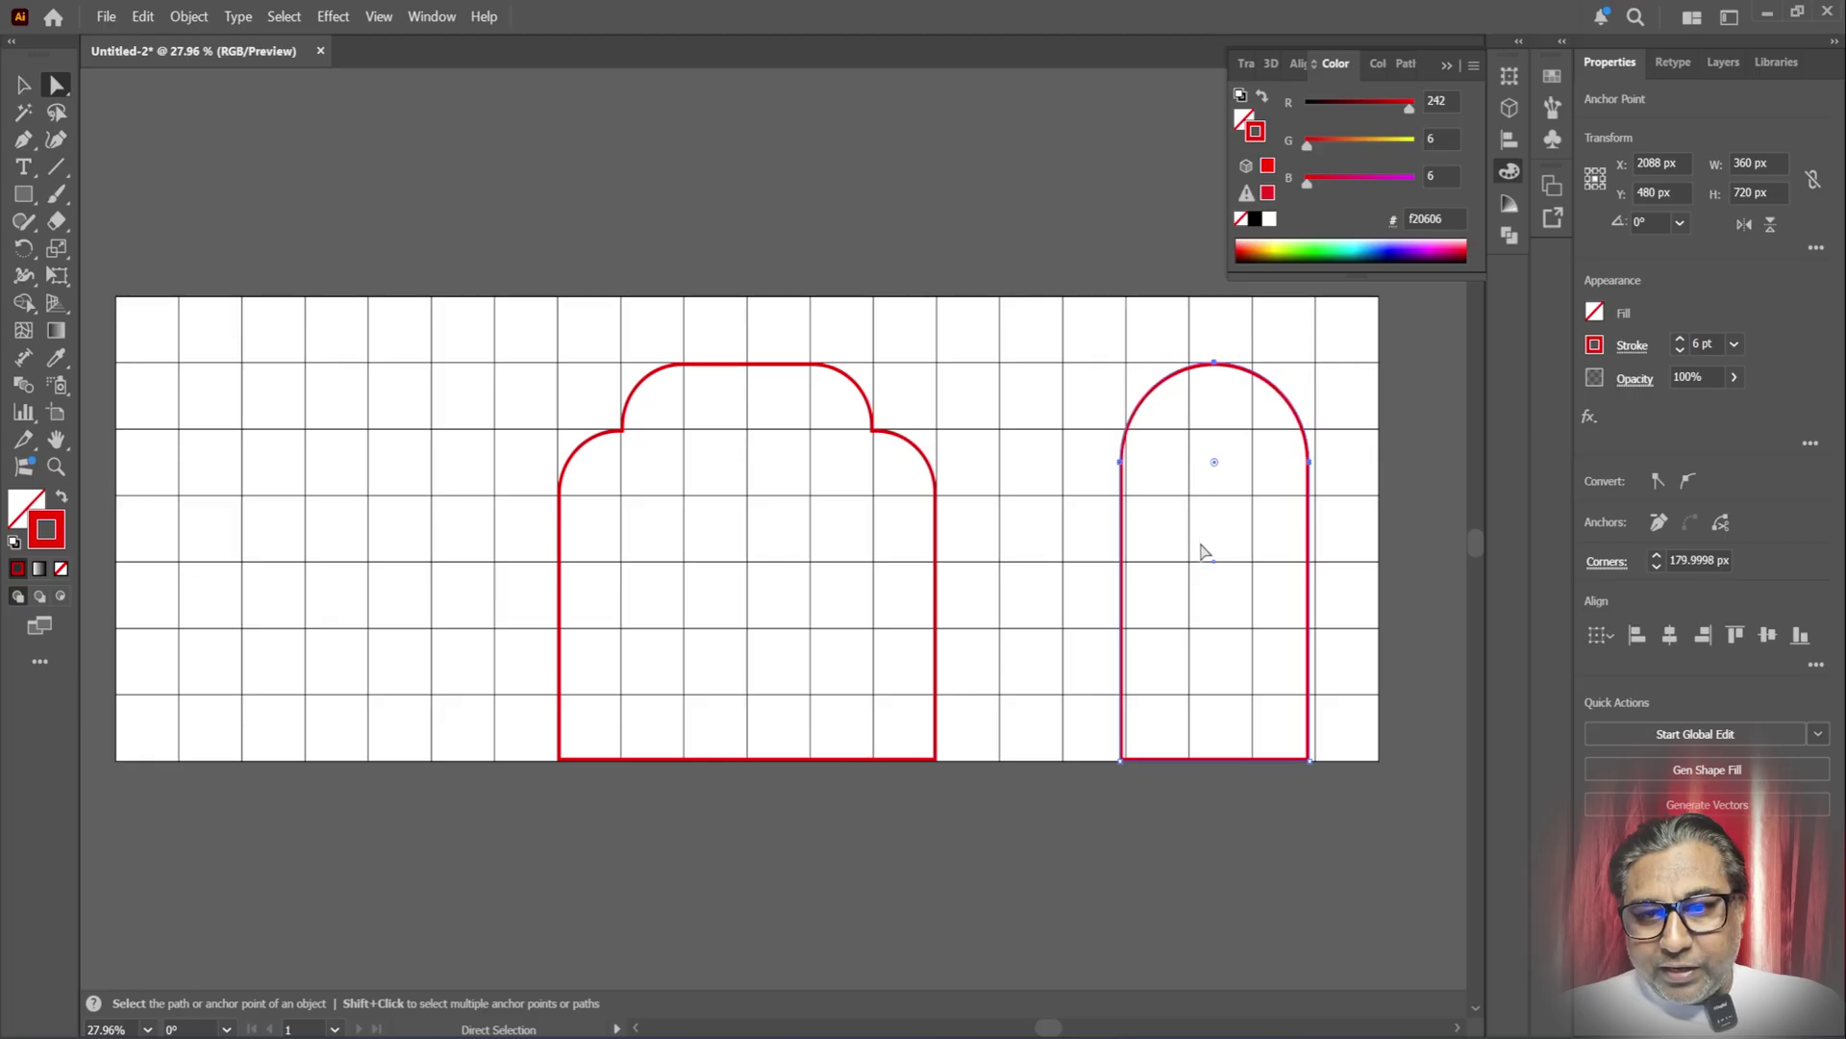
left_click(1057, 661)
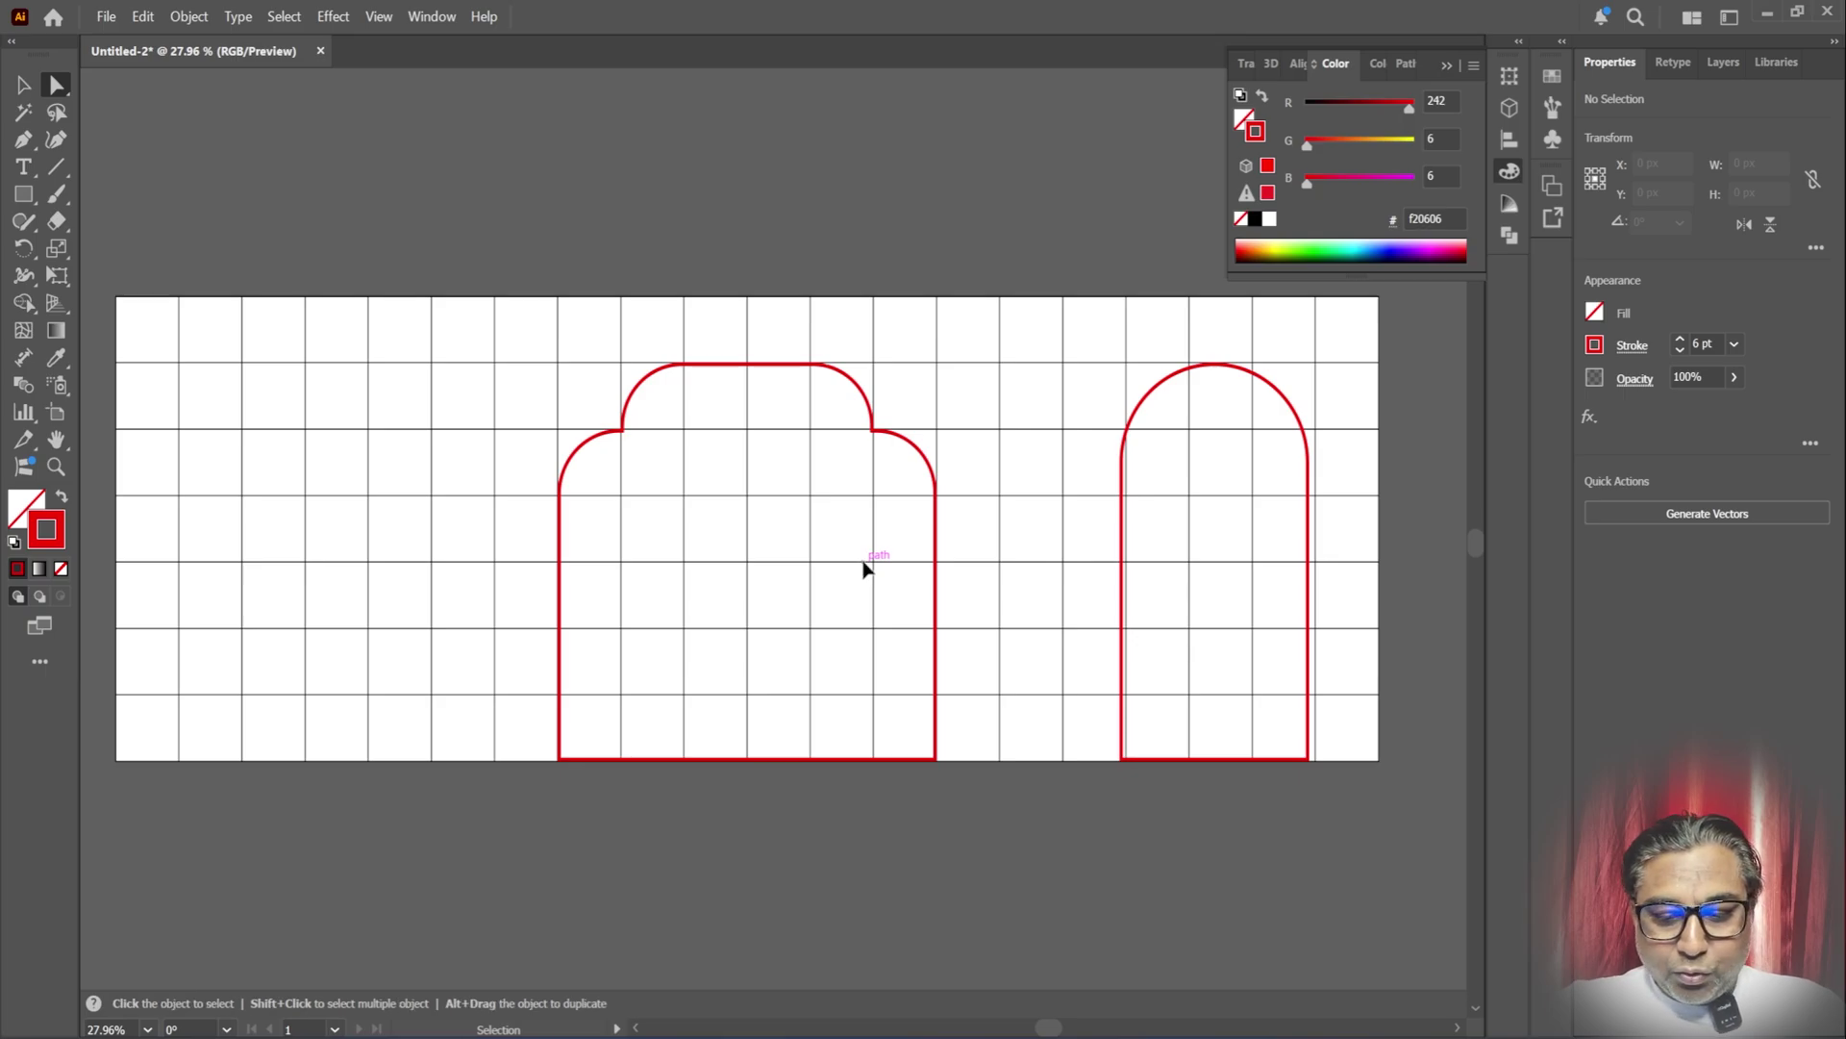
key("ctrl+minus")
key("ctrl+minus")
key("ctrl+minus")
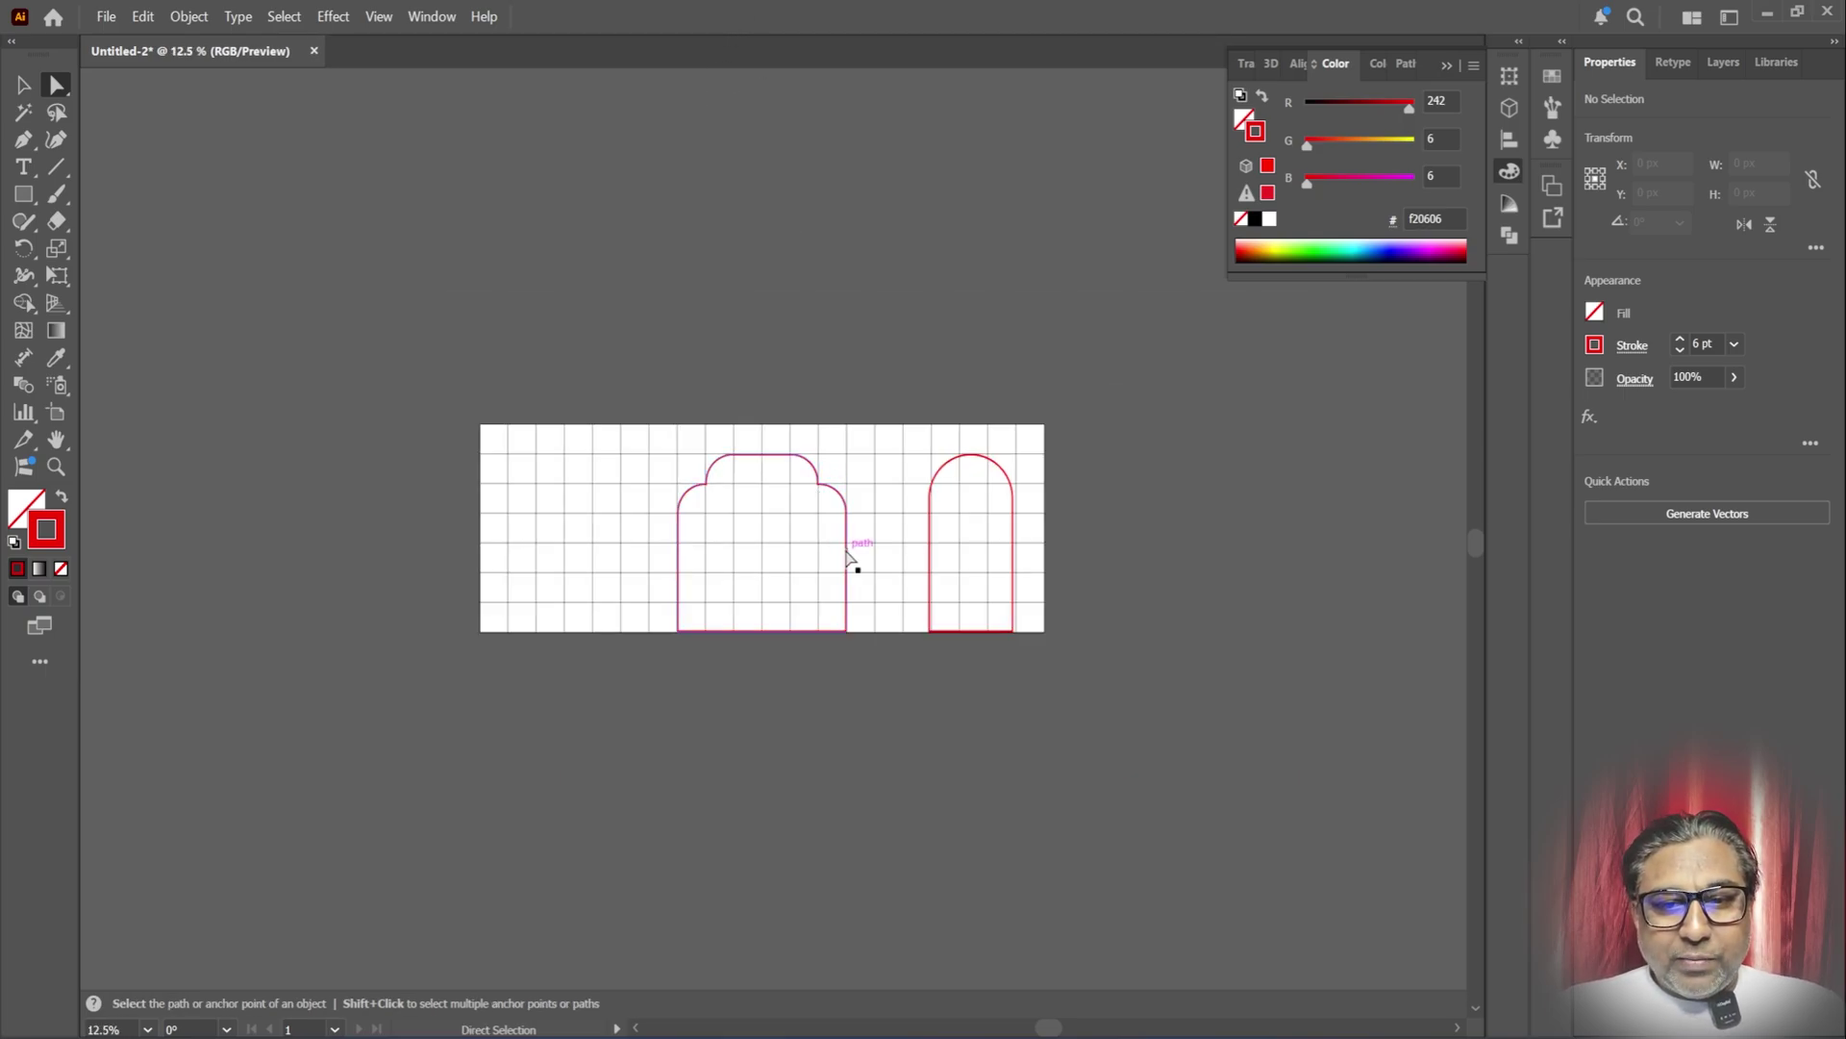
- Undo the accidental distortion of the stepped arch and deselect it
left_click_drag(848, 556, 580, 387)
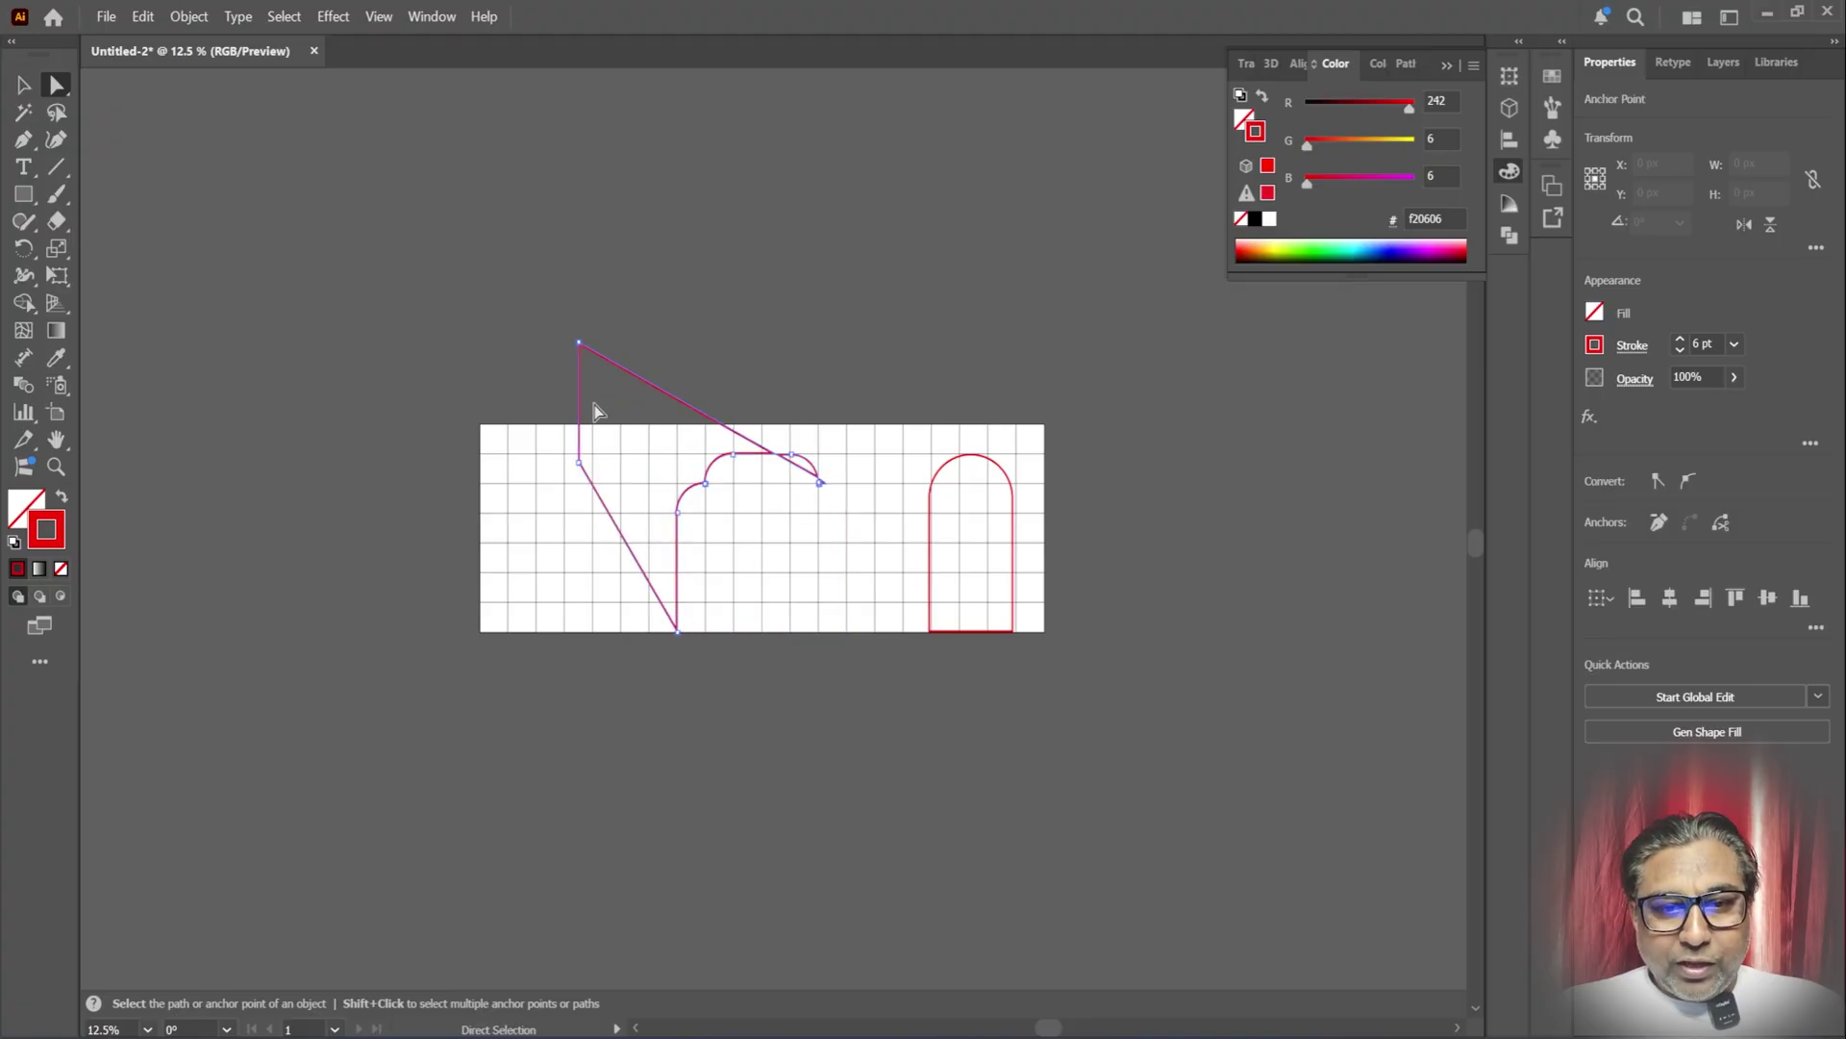
key("ctrl+z")
left_click(285, 237)
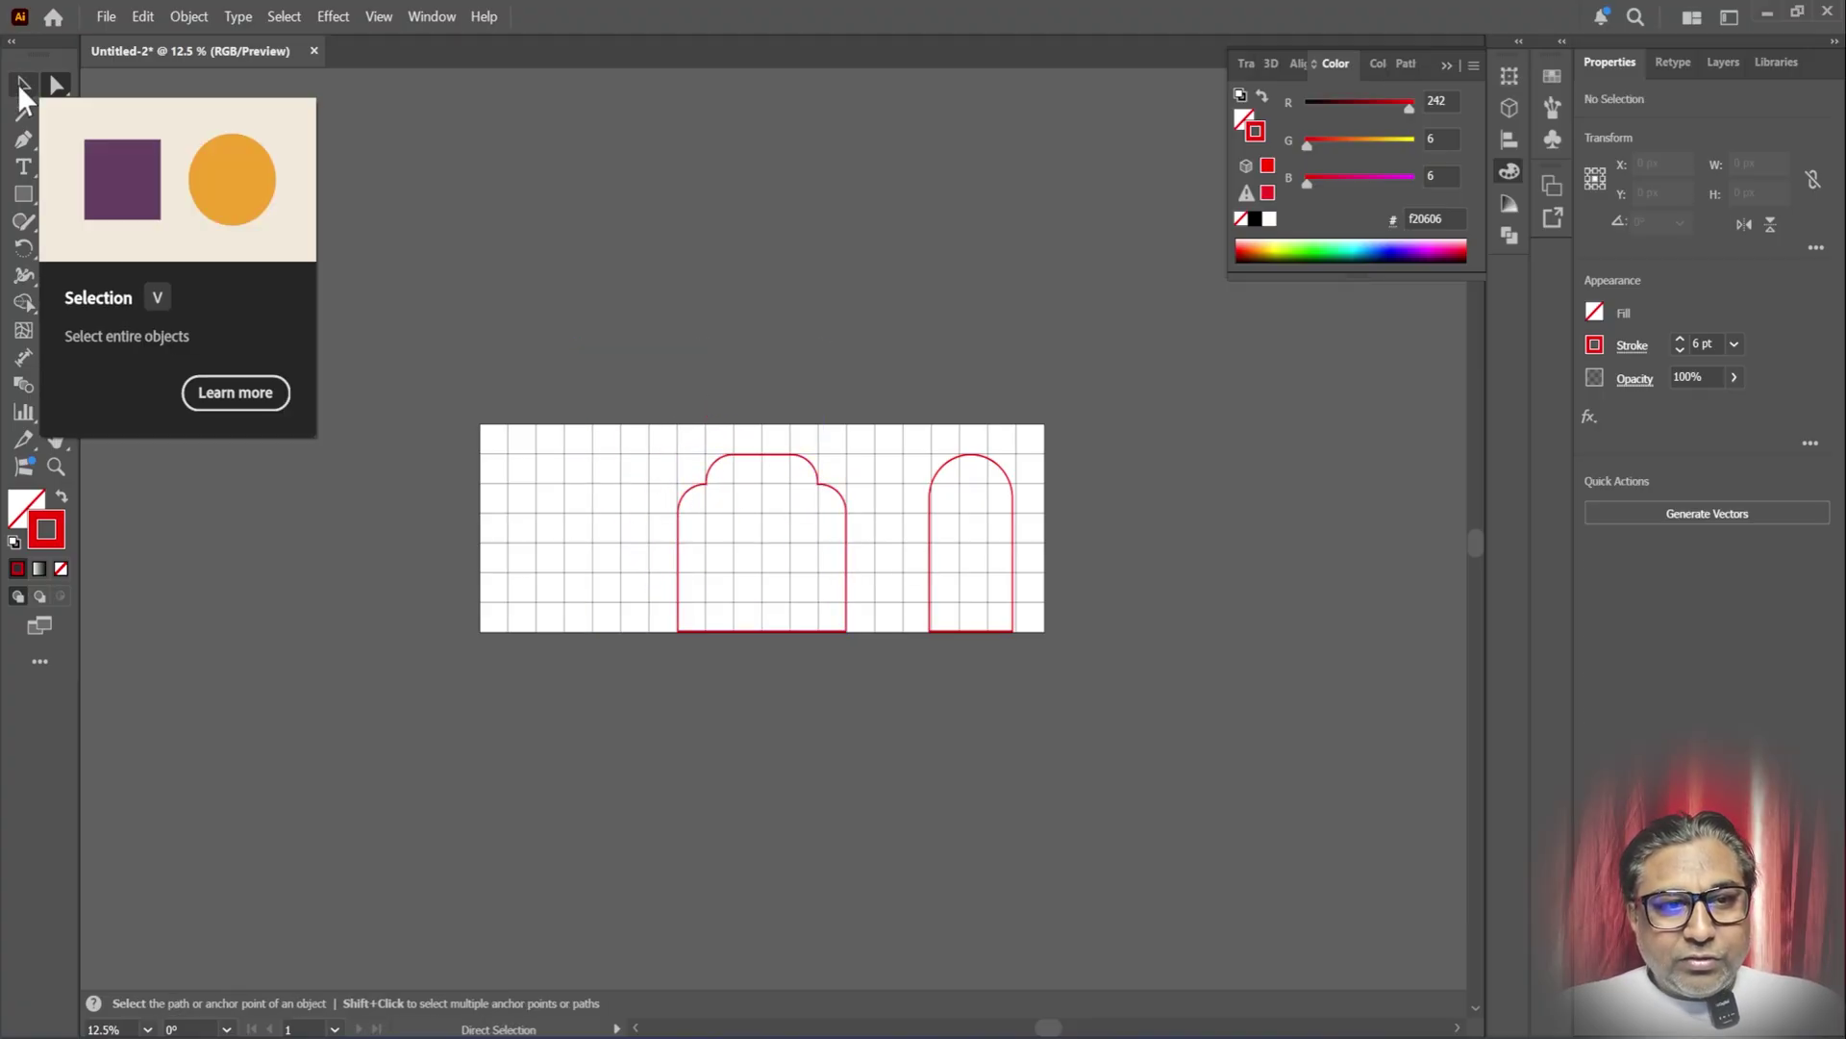
- Marquee-select both arches and drag them above the artboard, leaving the locked grid
left_click(20, 87)
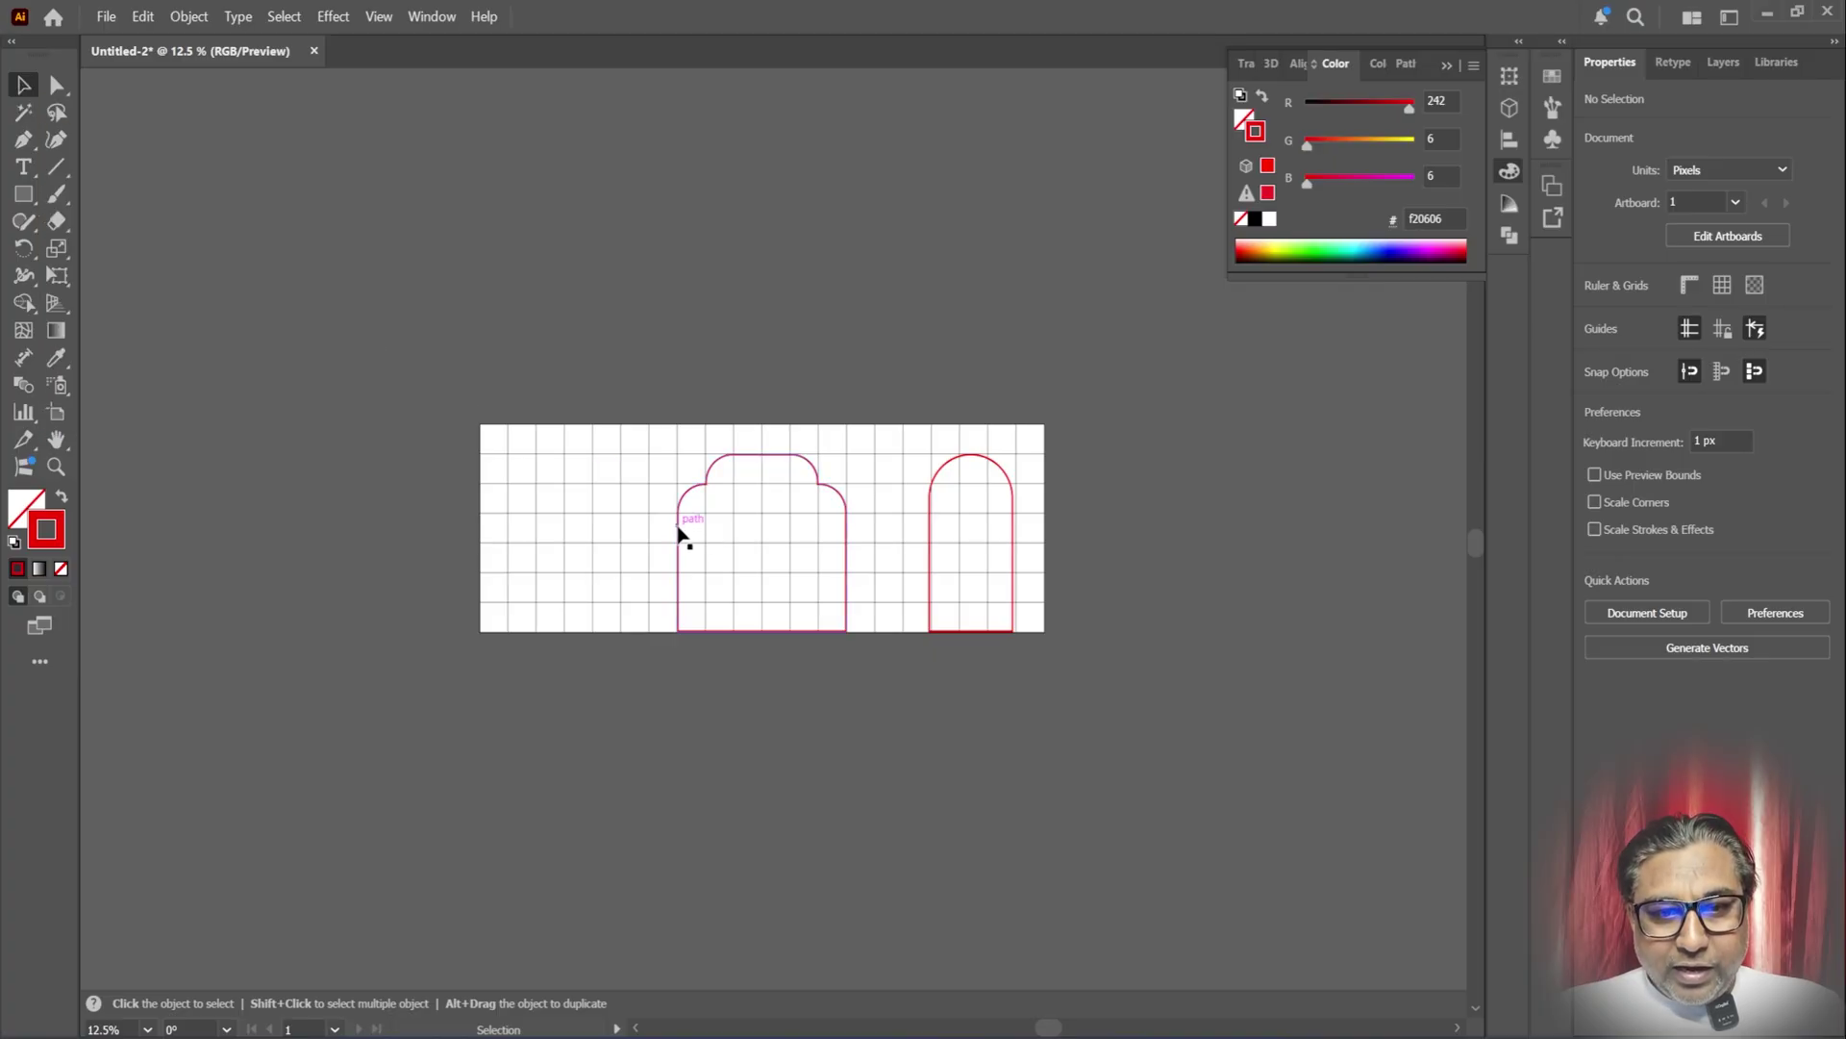
mouse_move(1106, 649)
left_mouse_down()
mouse_move(837, 606)
mouse_move(523, 255)
left_mouse_up()
left_click(828, 301)
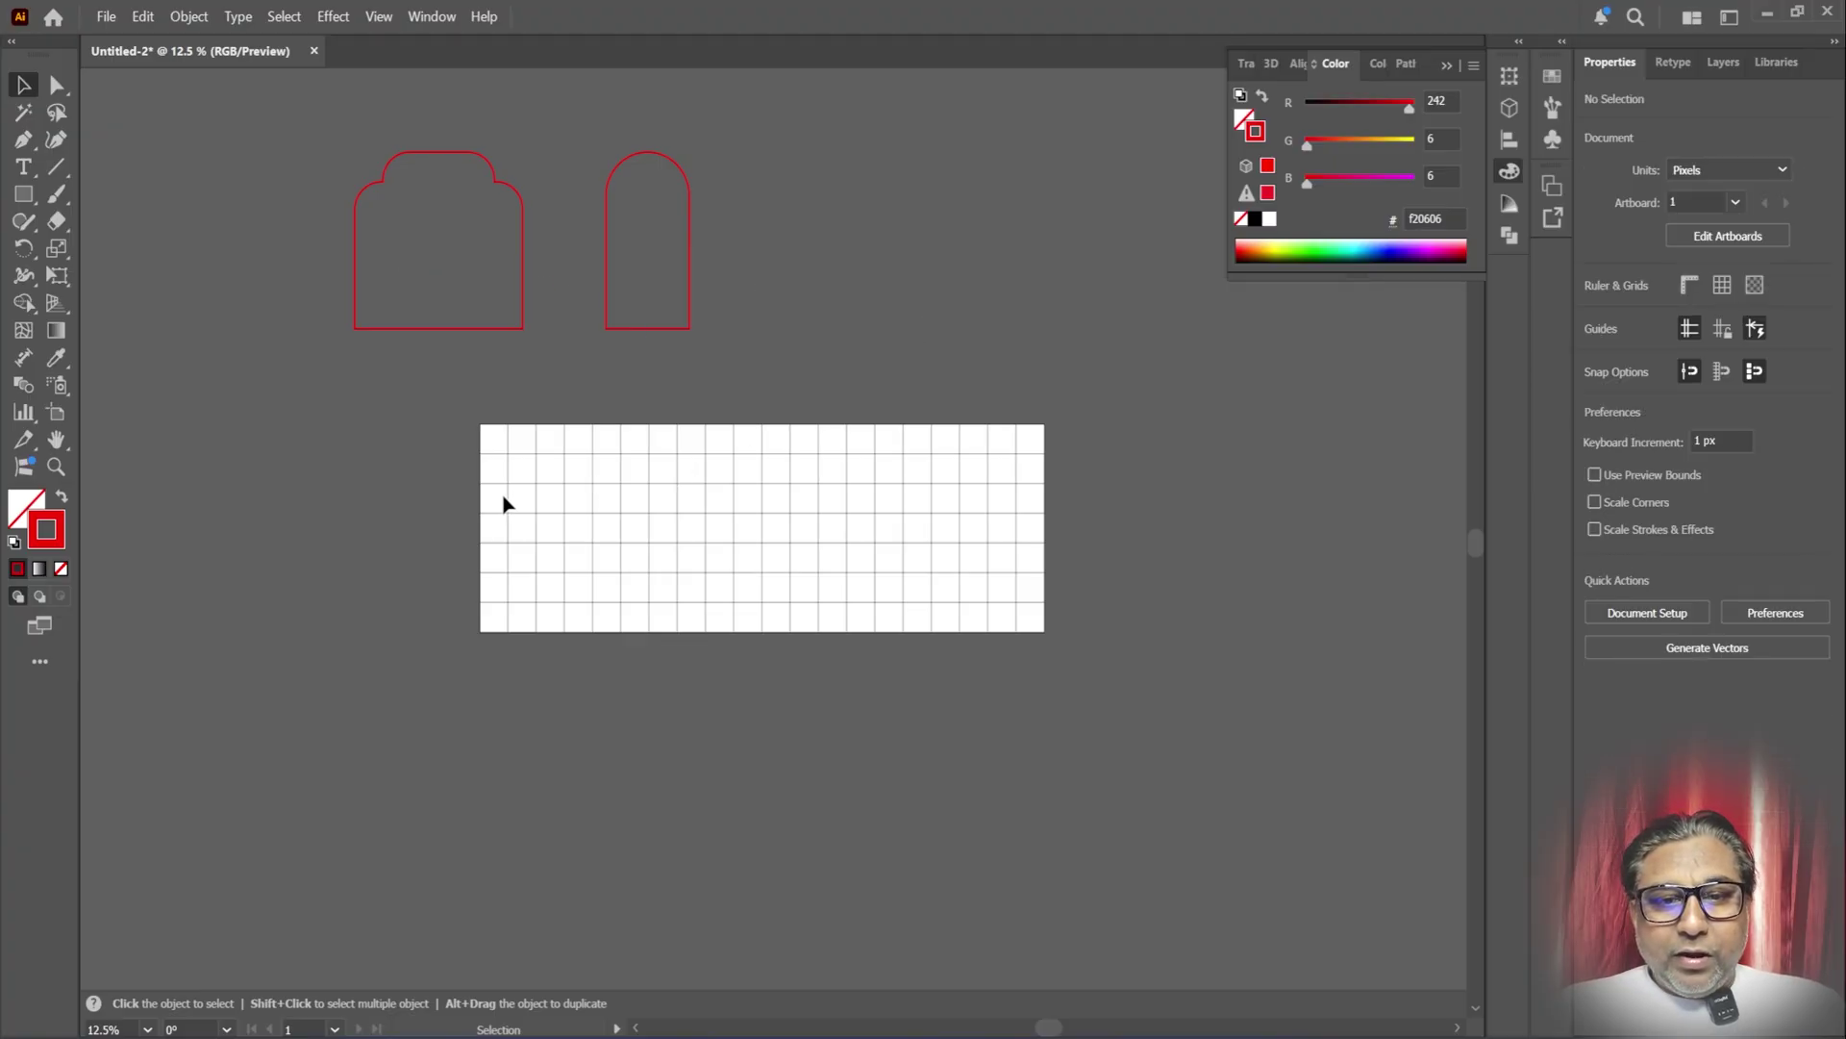
left_click_drag(690, 555, 1070, 654)
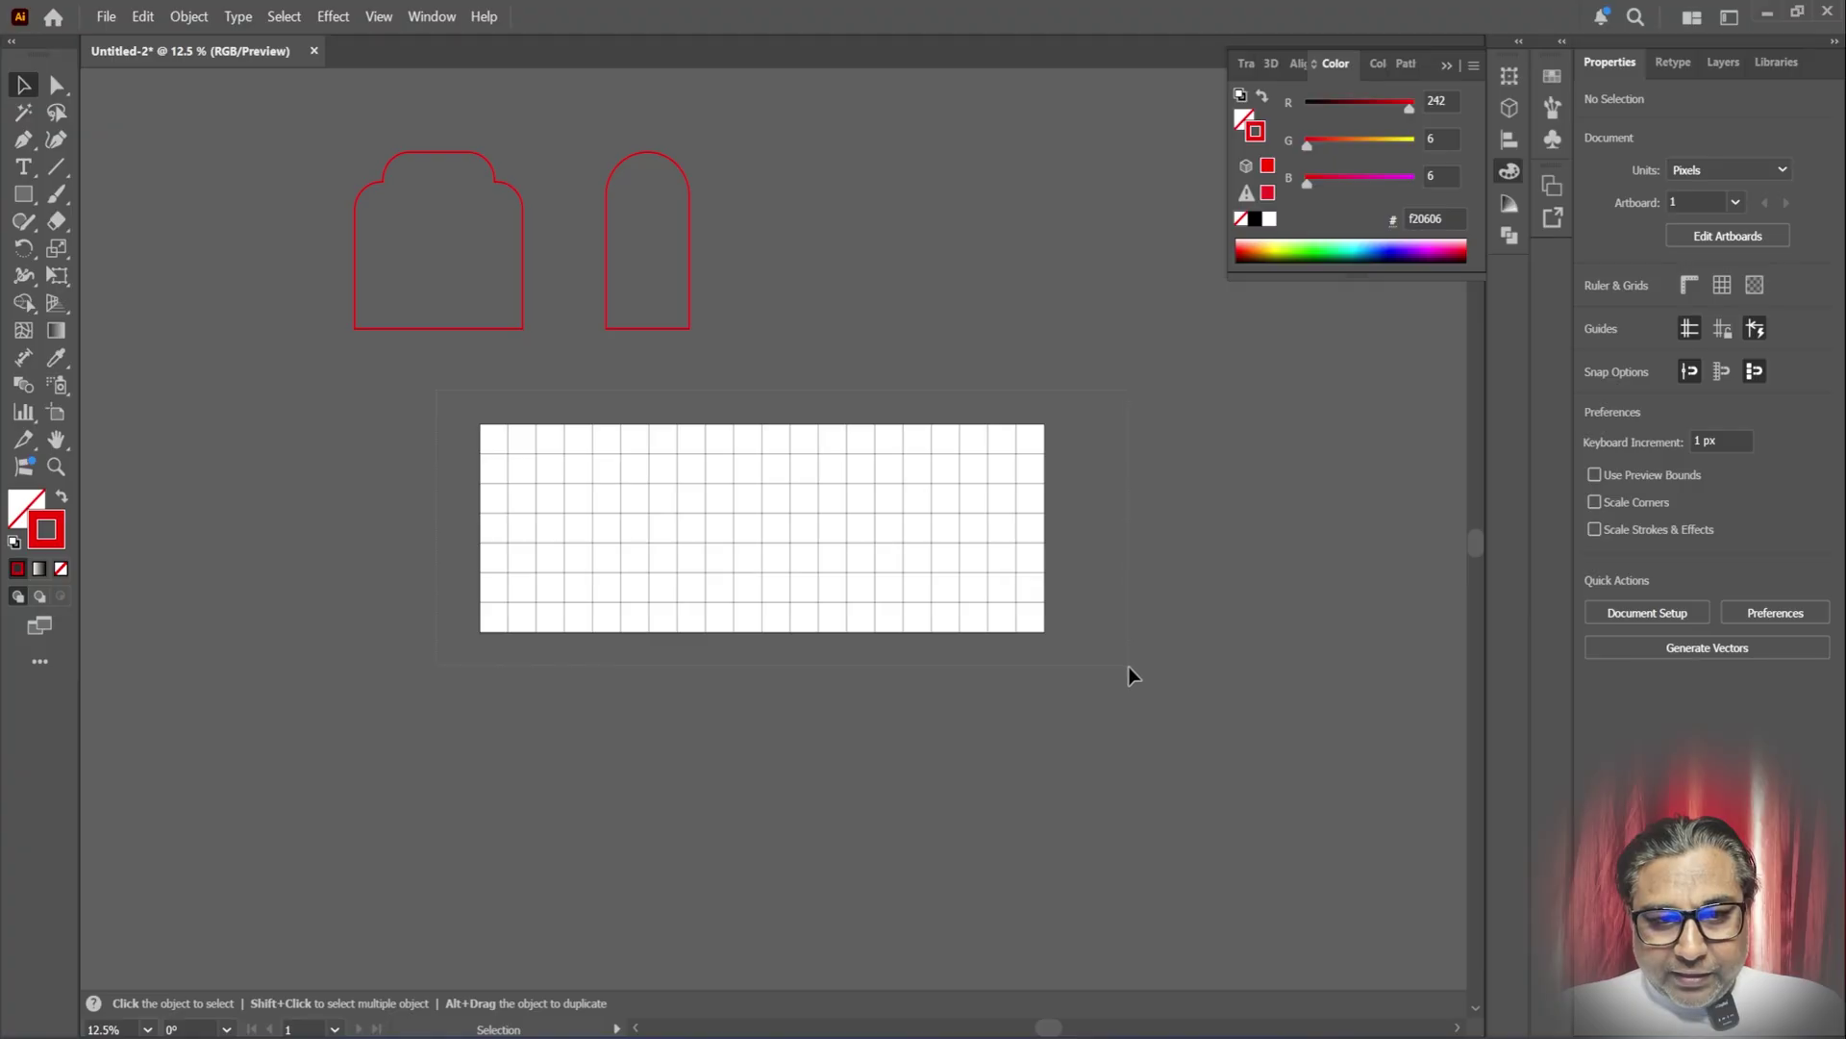
- Unlock all objects with Object > Unlock All and delete the grid
left_click(189, 17)
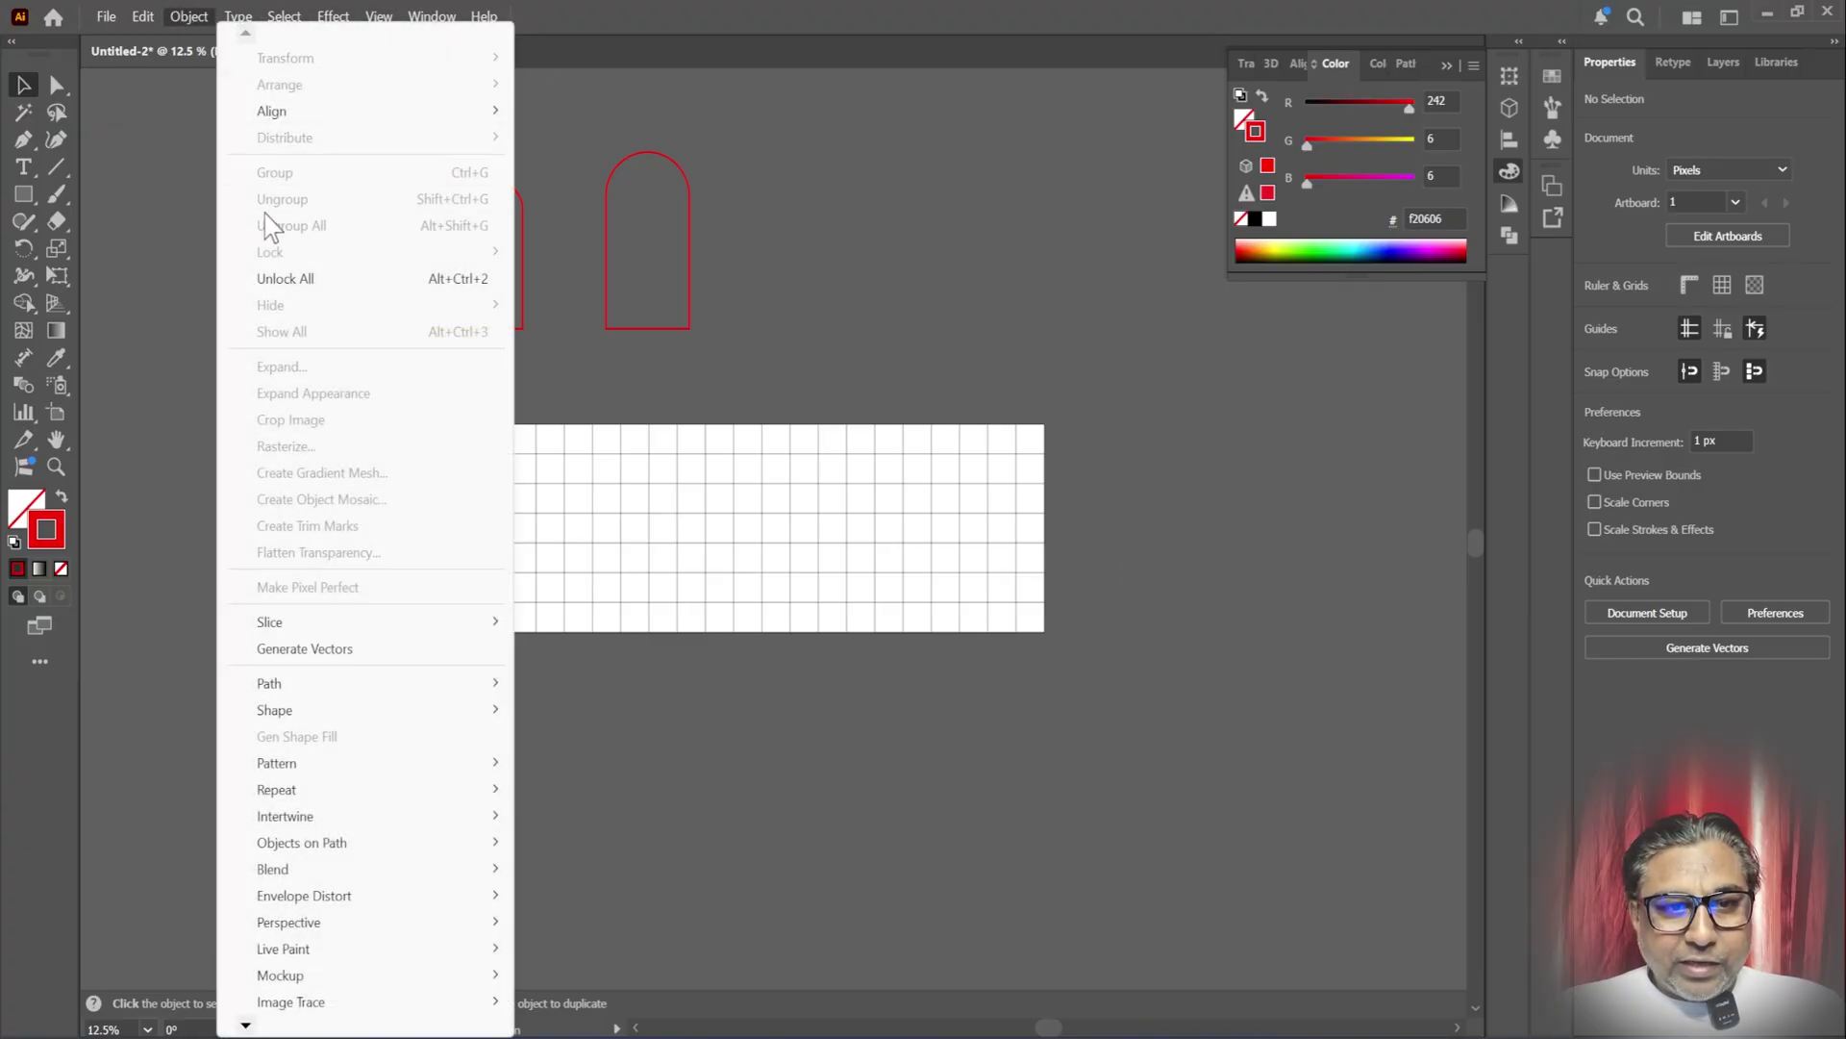
left_click(294, 281)
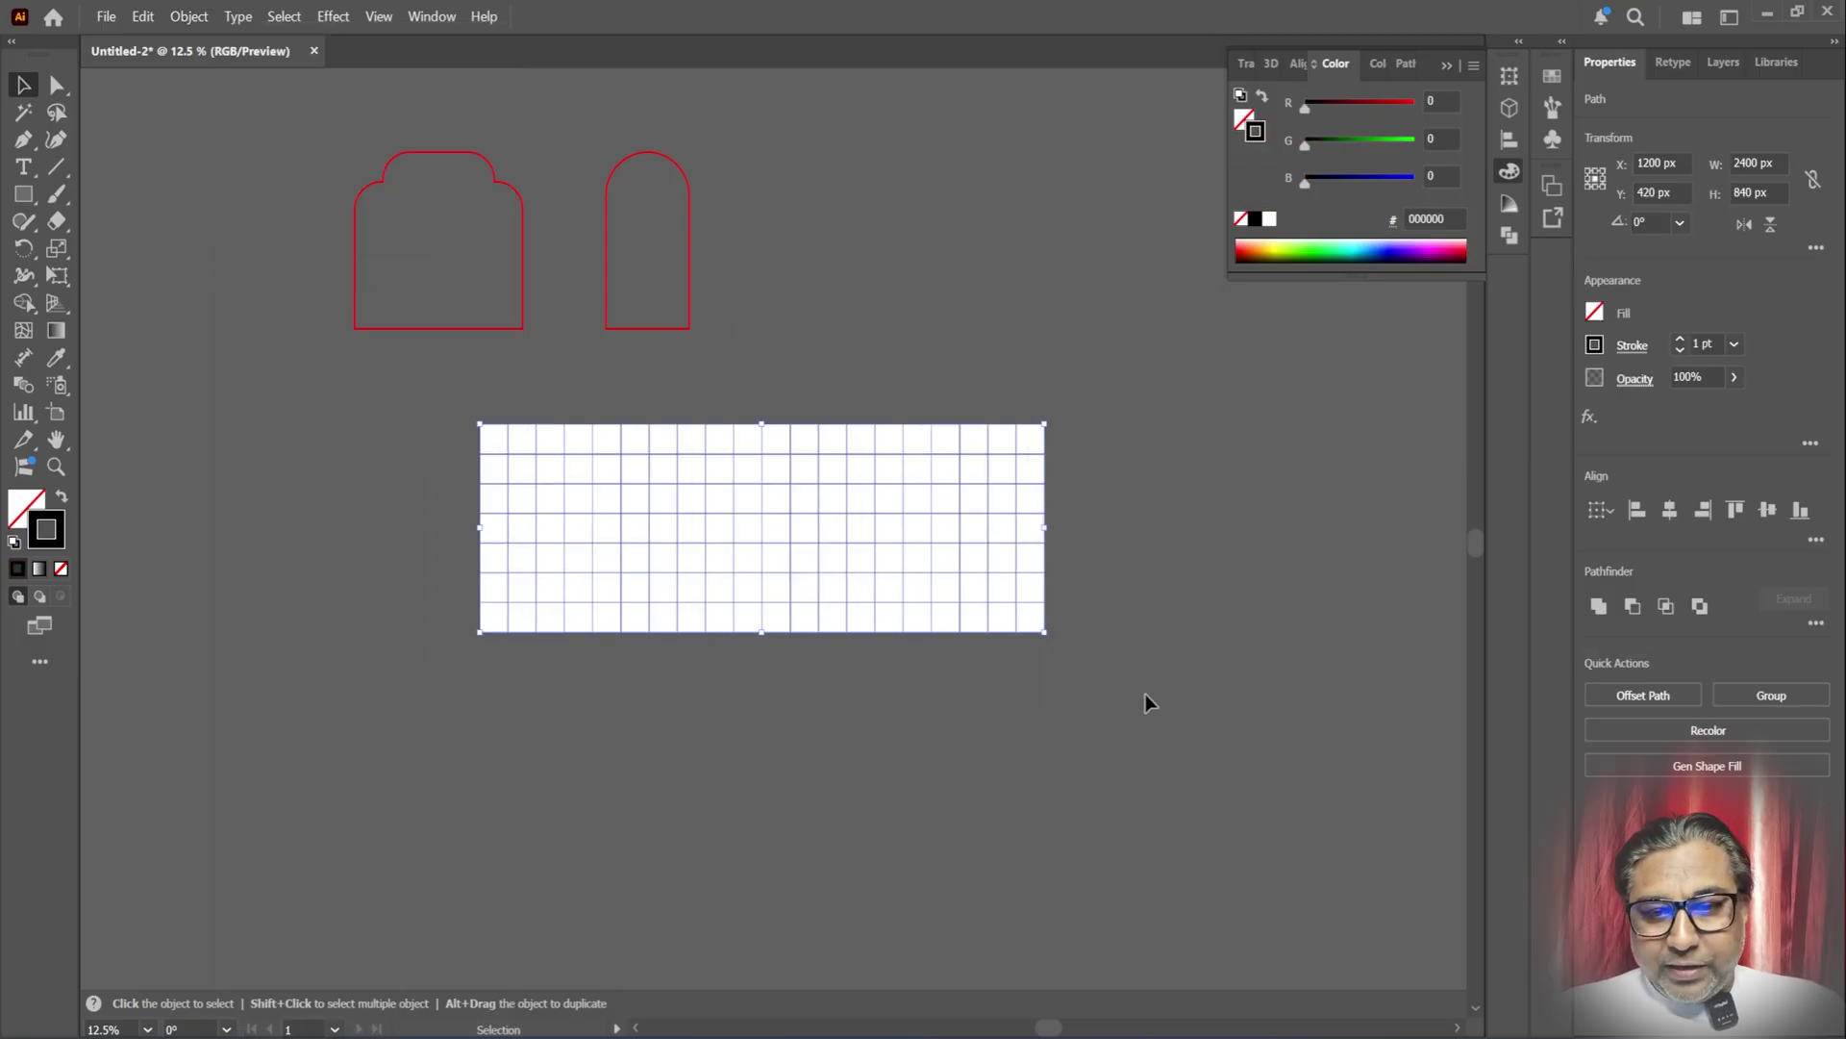
key("Delete")
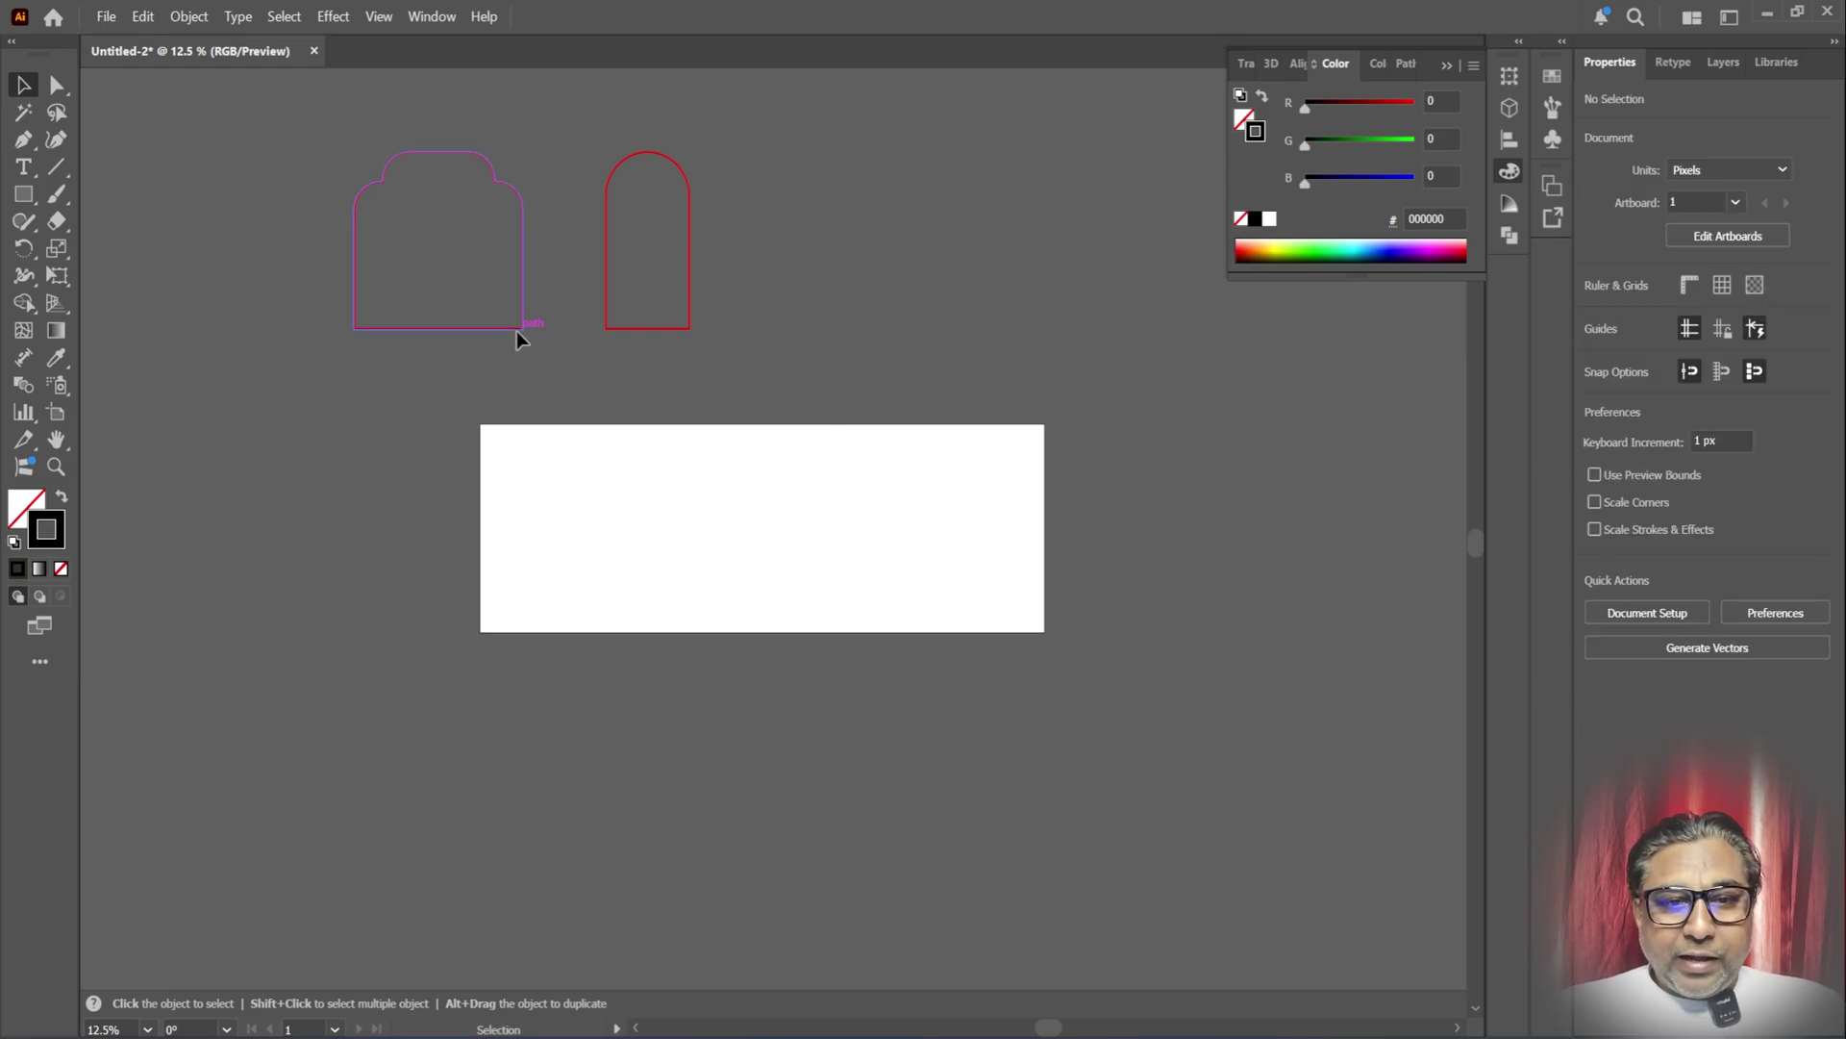
- Place the stepped arch on the artboard's left and the tall arch on its right
left_click_drag(517, 338, 760, 615)
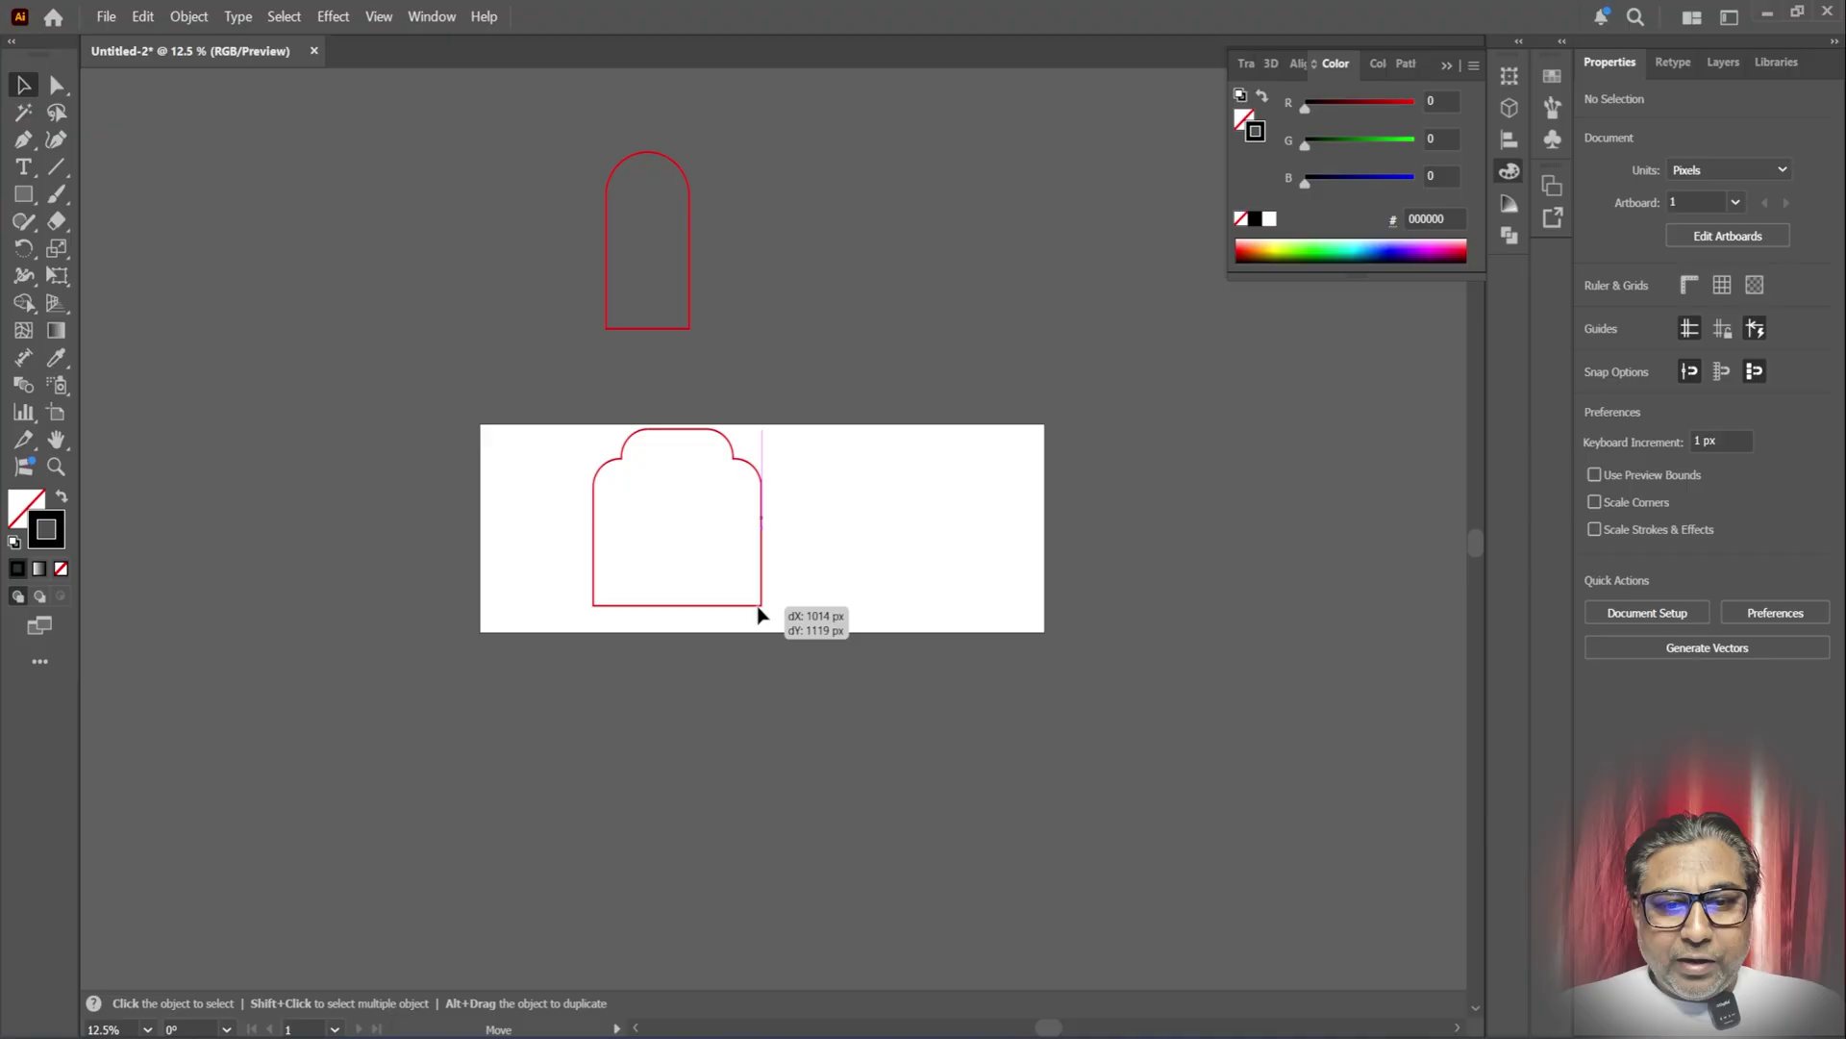
left_click_drag(691, 332, 970, 616)
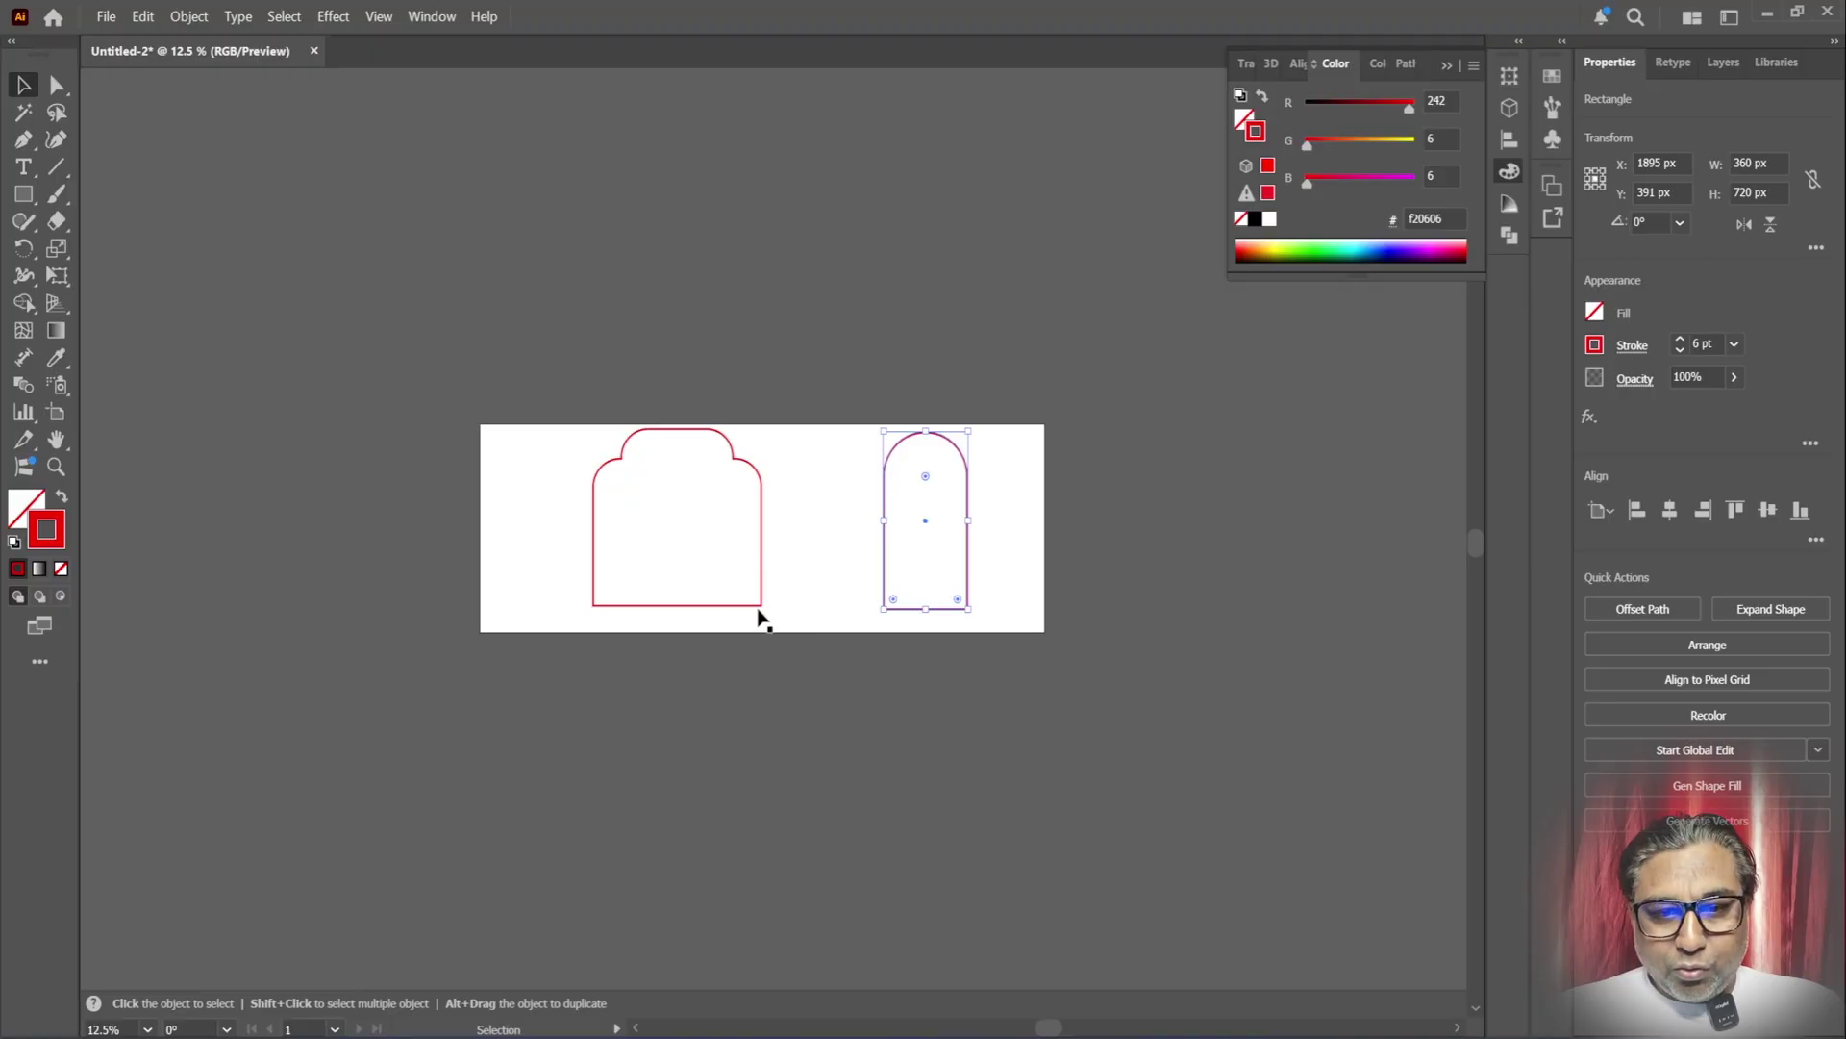
left_click_drag(759, 610, 766, 620)
left_click(800, 664)
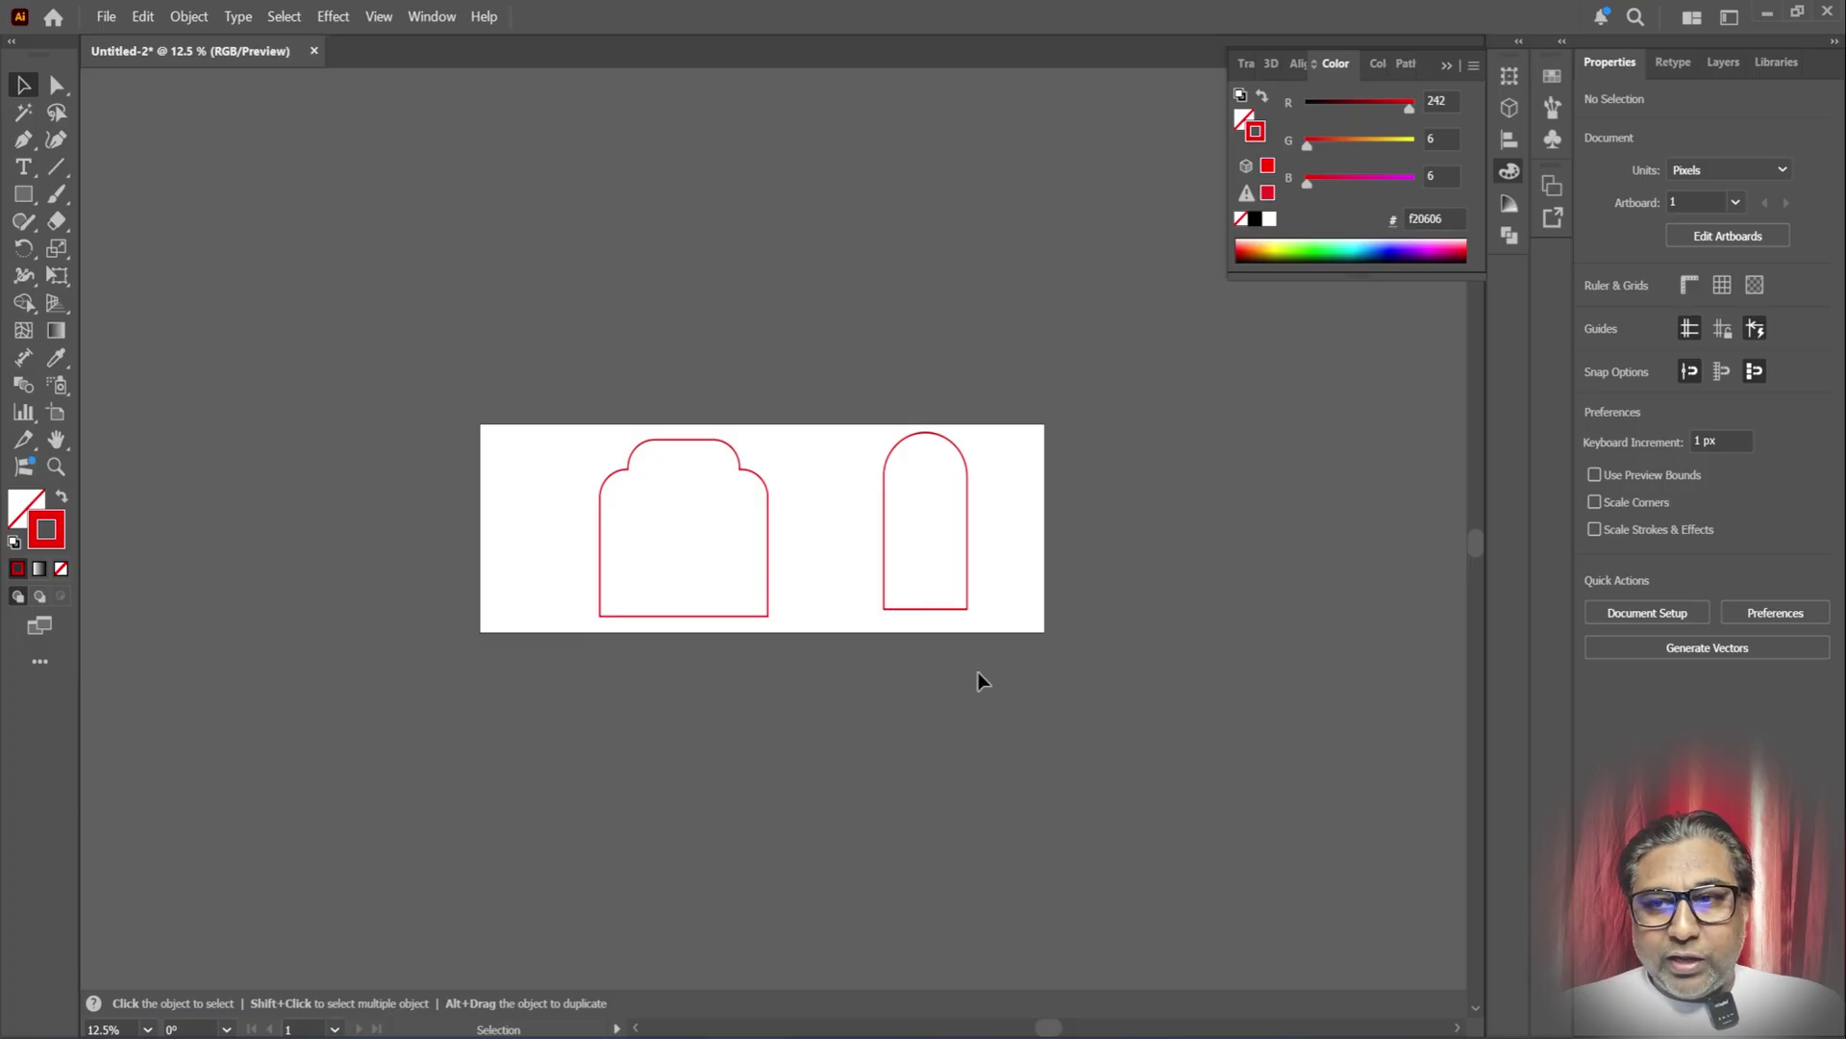
- Create Layer 2 and move the stepped arch's path into it
left_click(1724, 64)
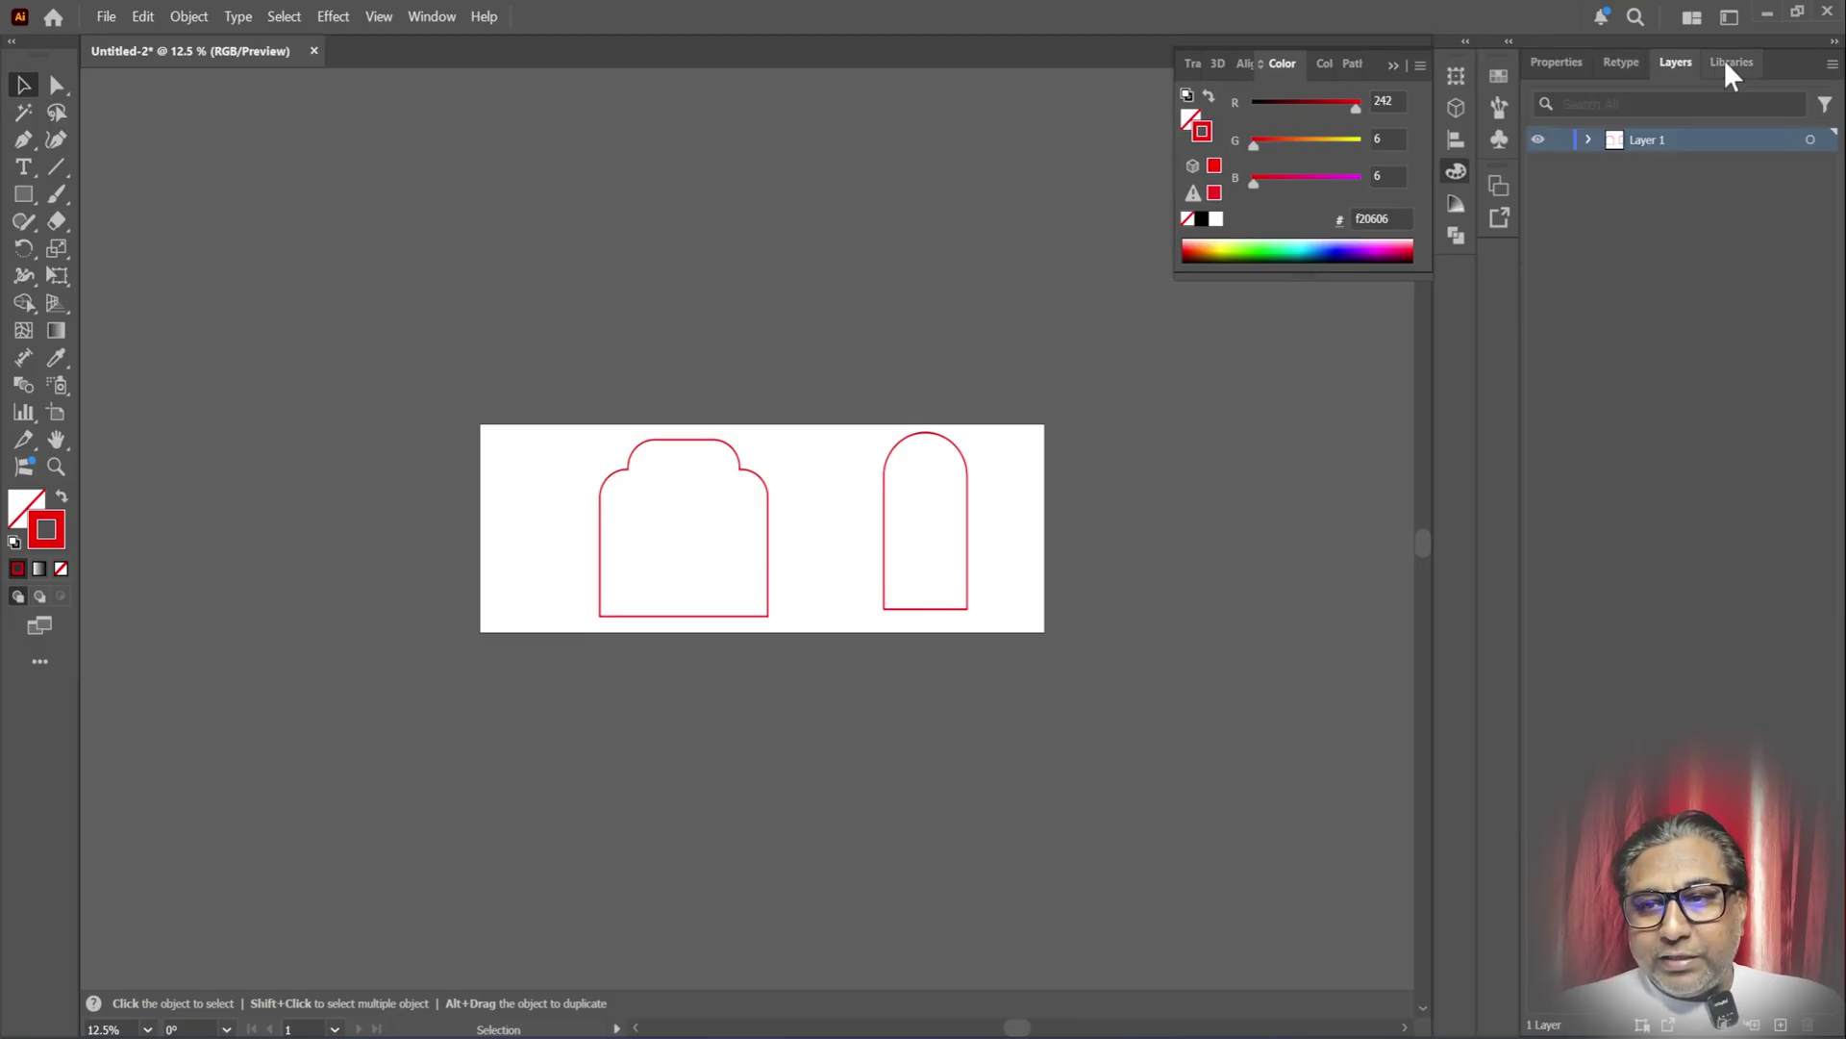
left_click(1591, 139)
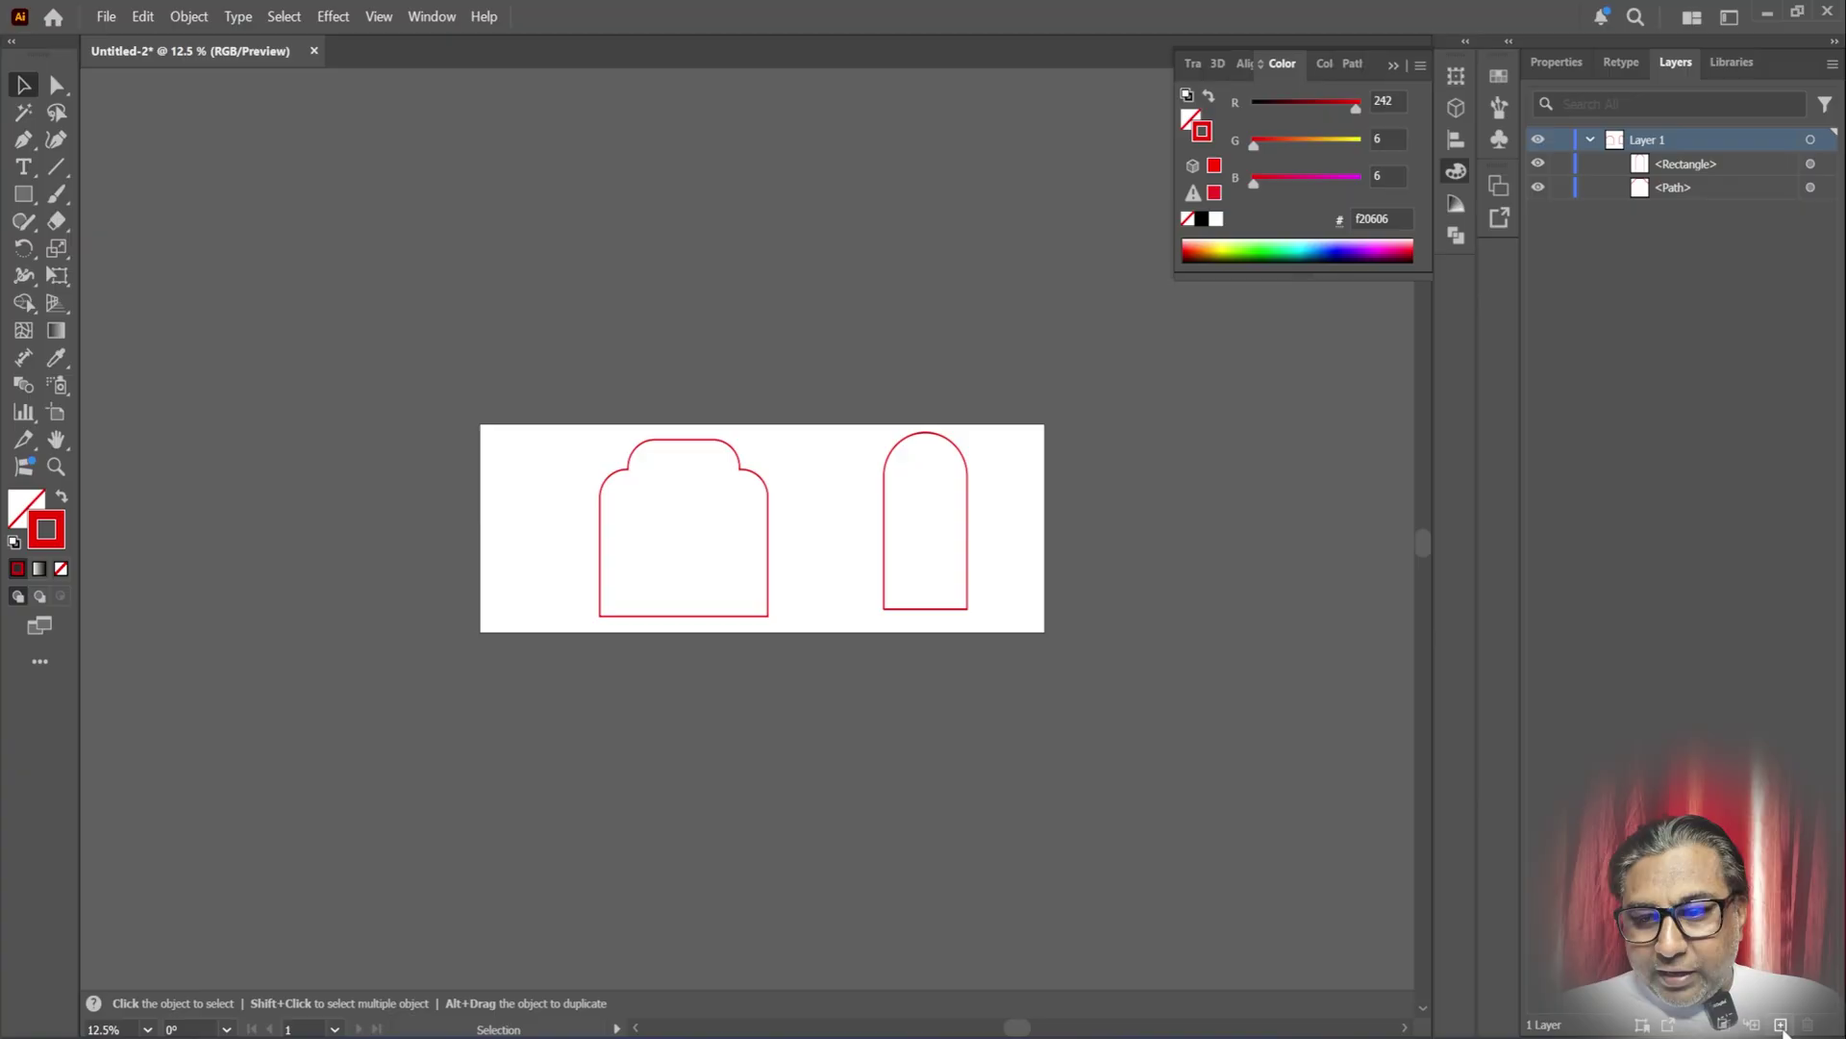
left_click(1781, 1025)
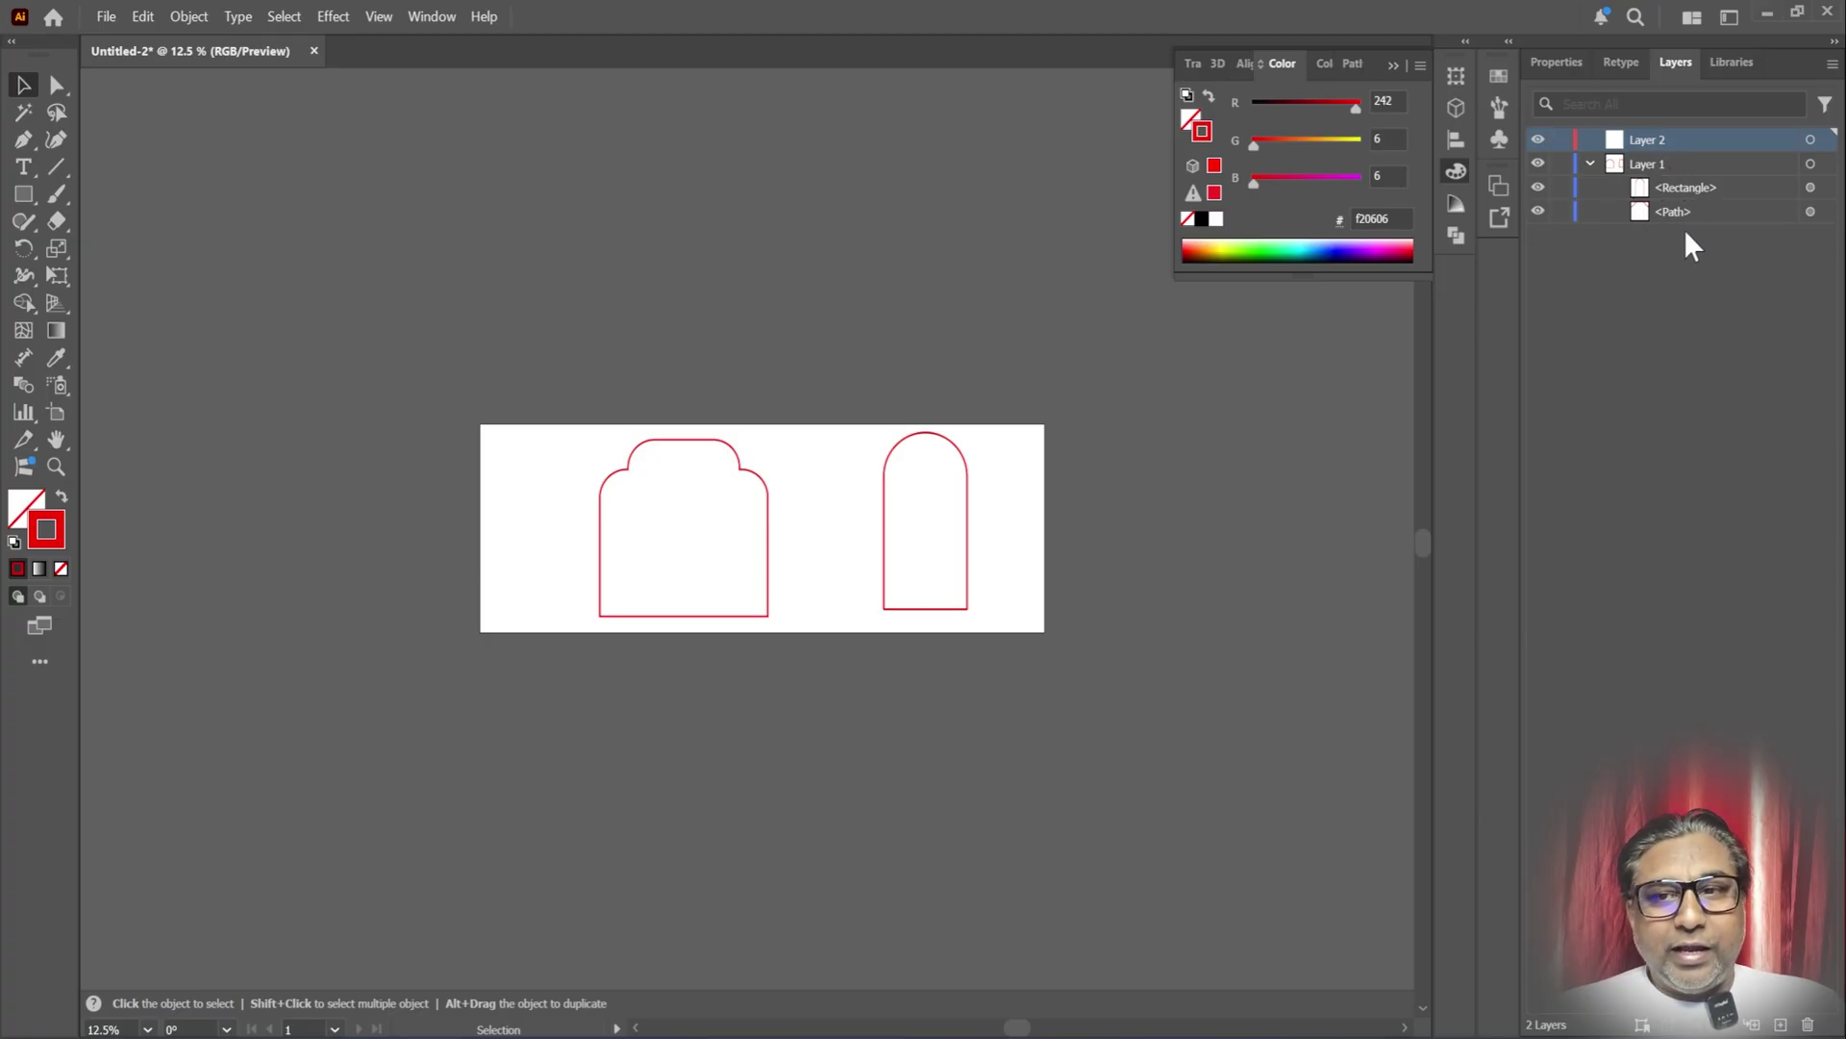
left_click_drag(1673, 218, 1649, 145)
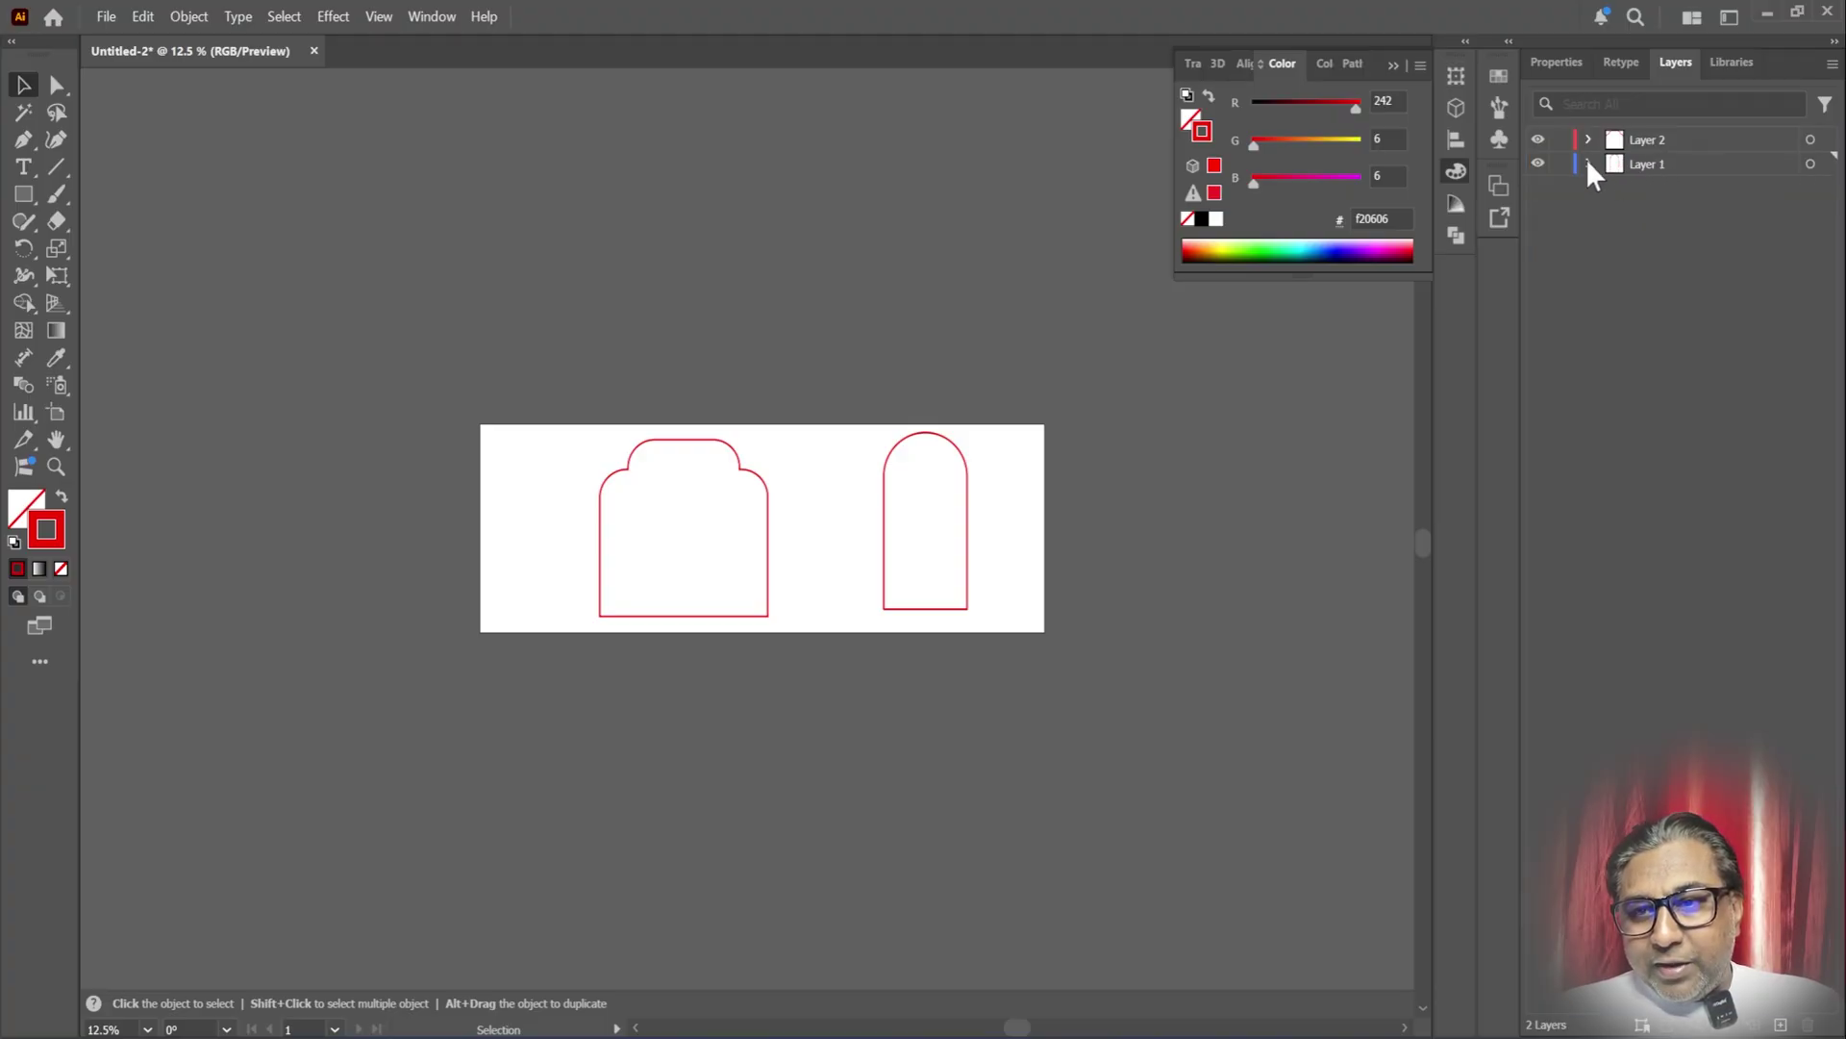
- Confirm each arch's layer by toggling visibility, then collapse Layer 1 and Layer 2
left_click(1688, 202)
left_click(1538, 187)
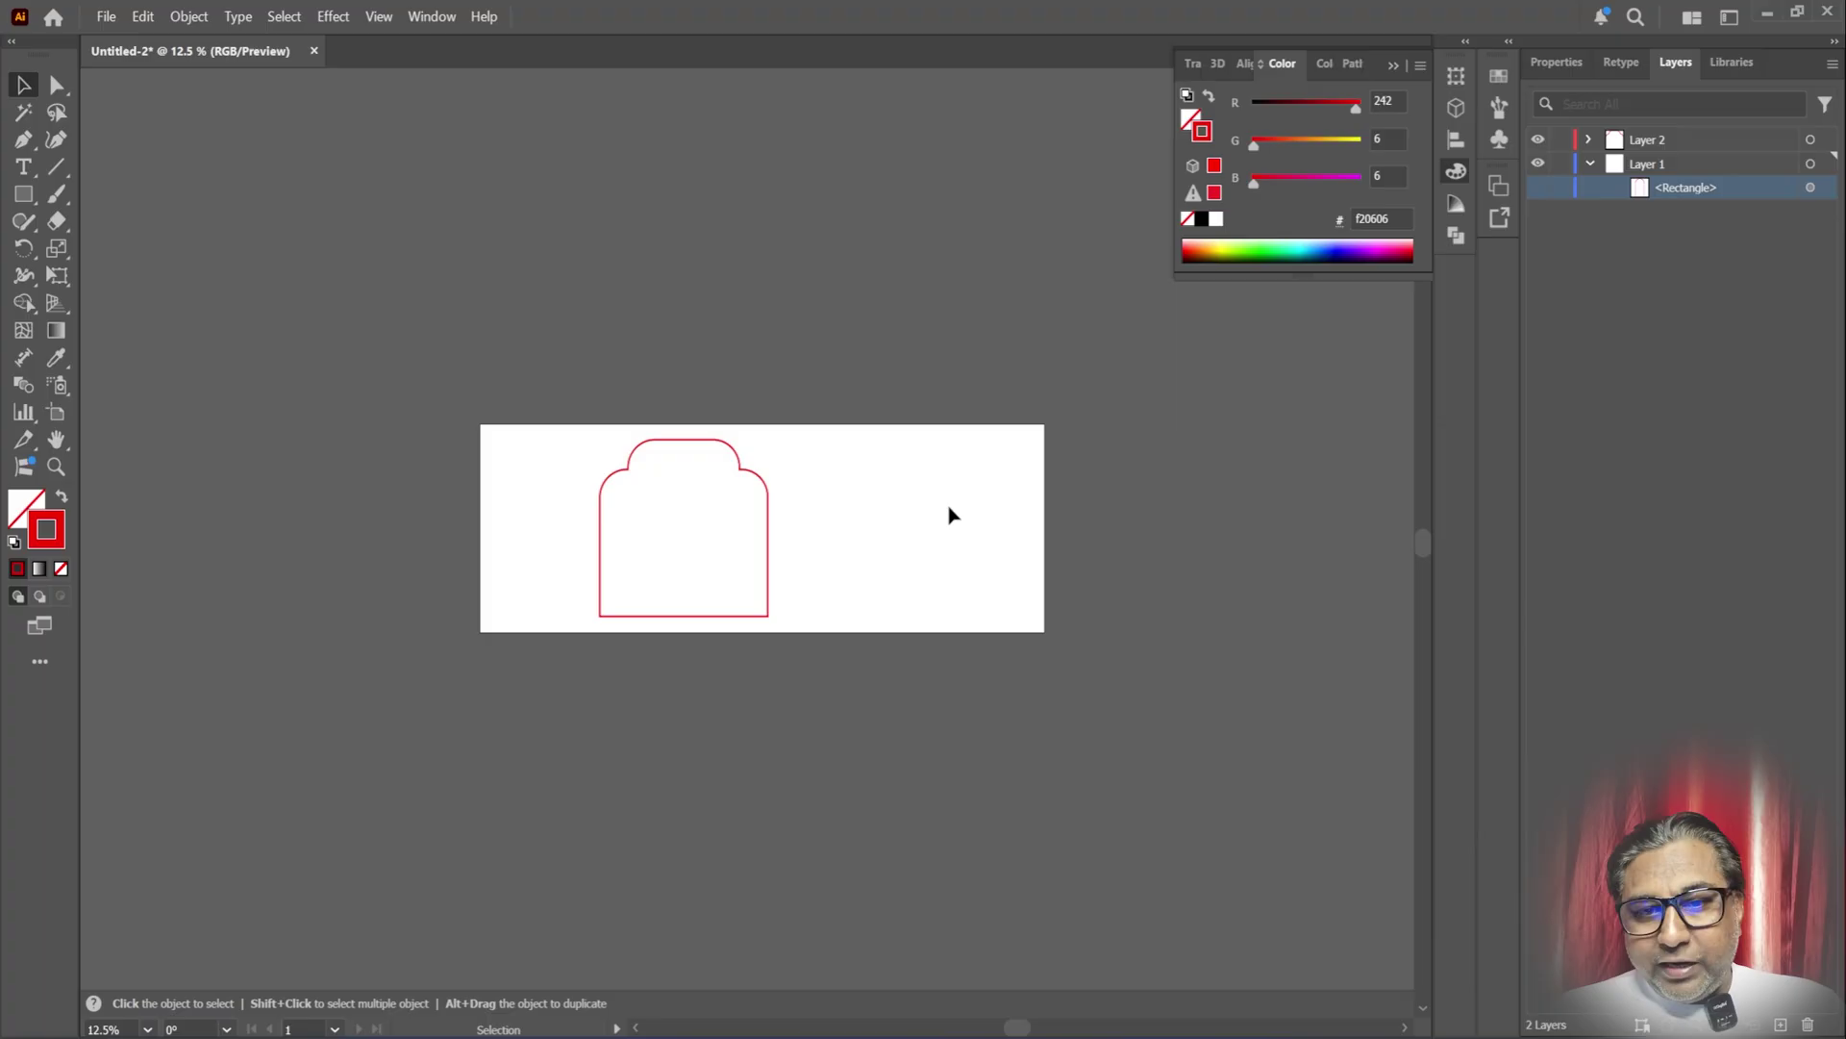
left_click(1539, 189)
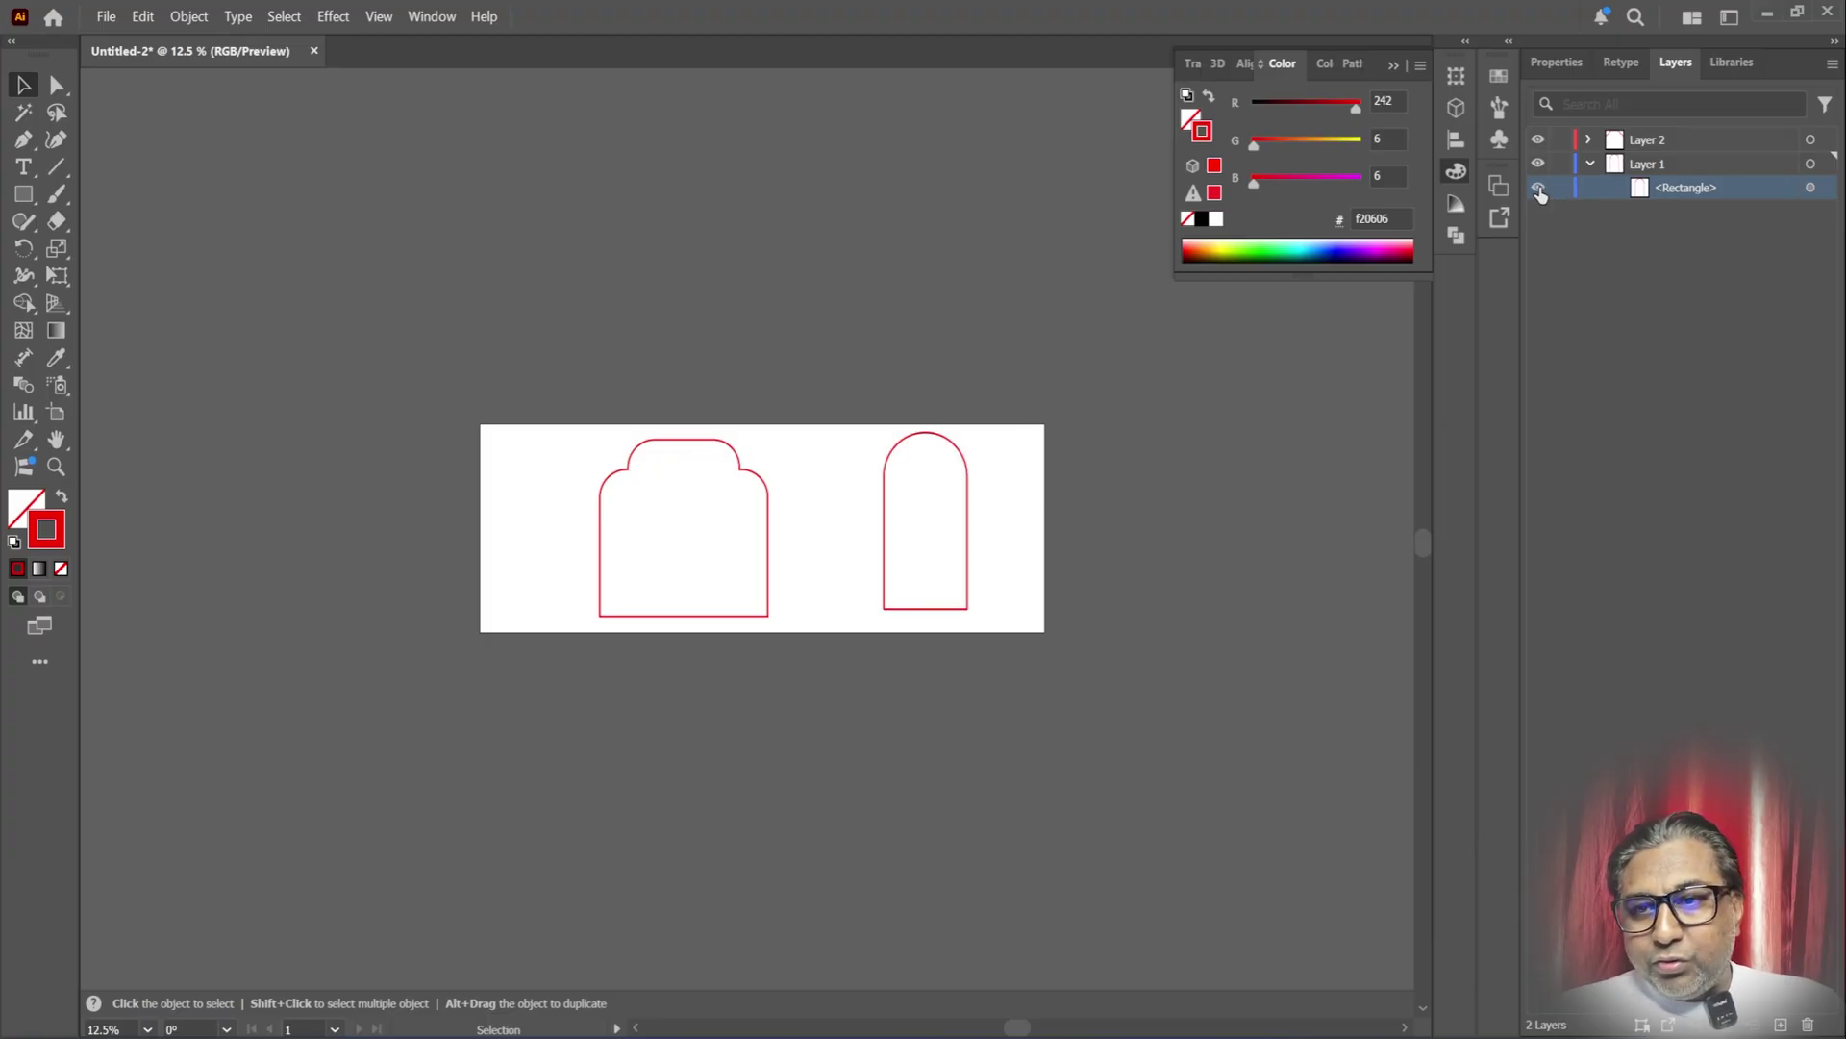
left_click(1589, 139)
left_click(1672, 166)
left_click(1539, 163)
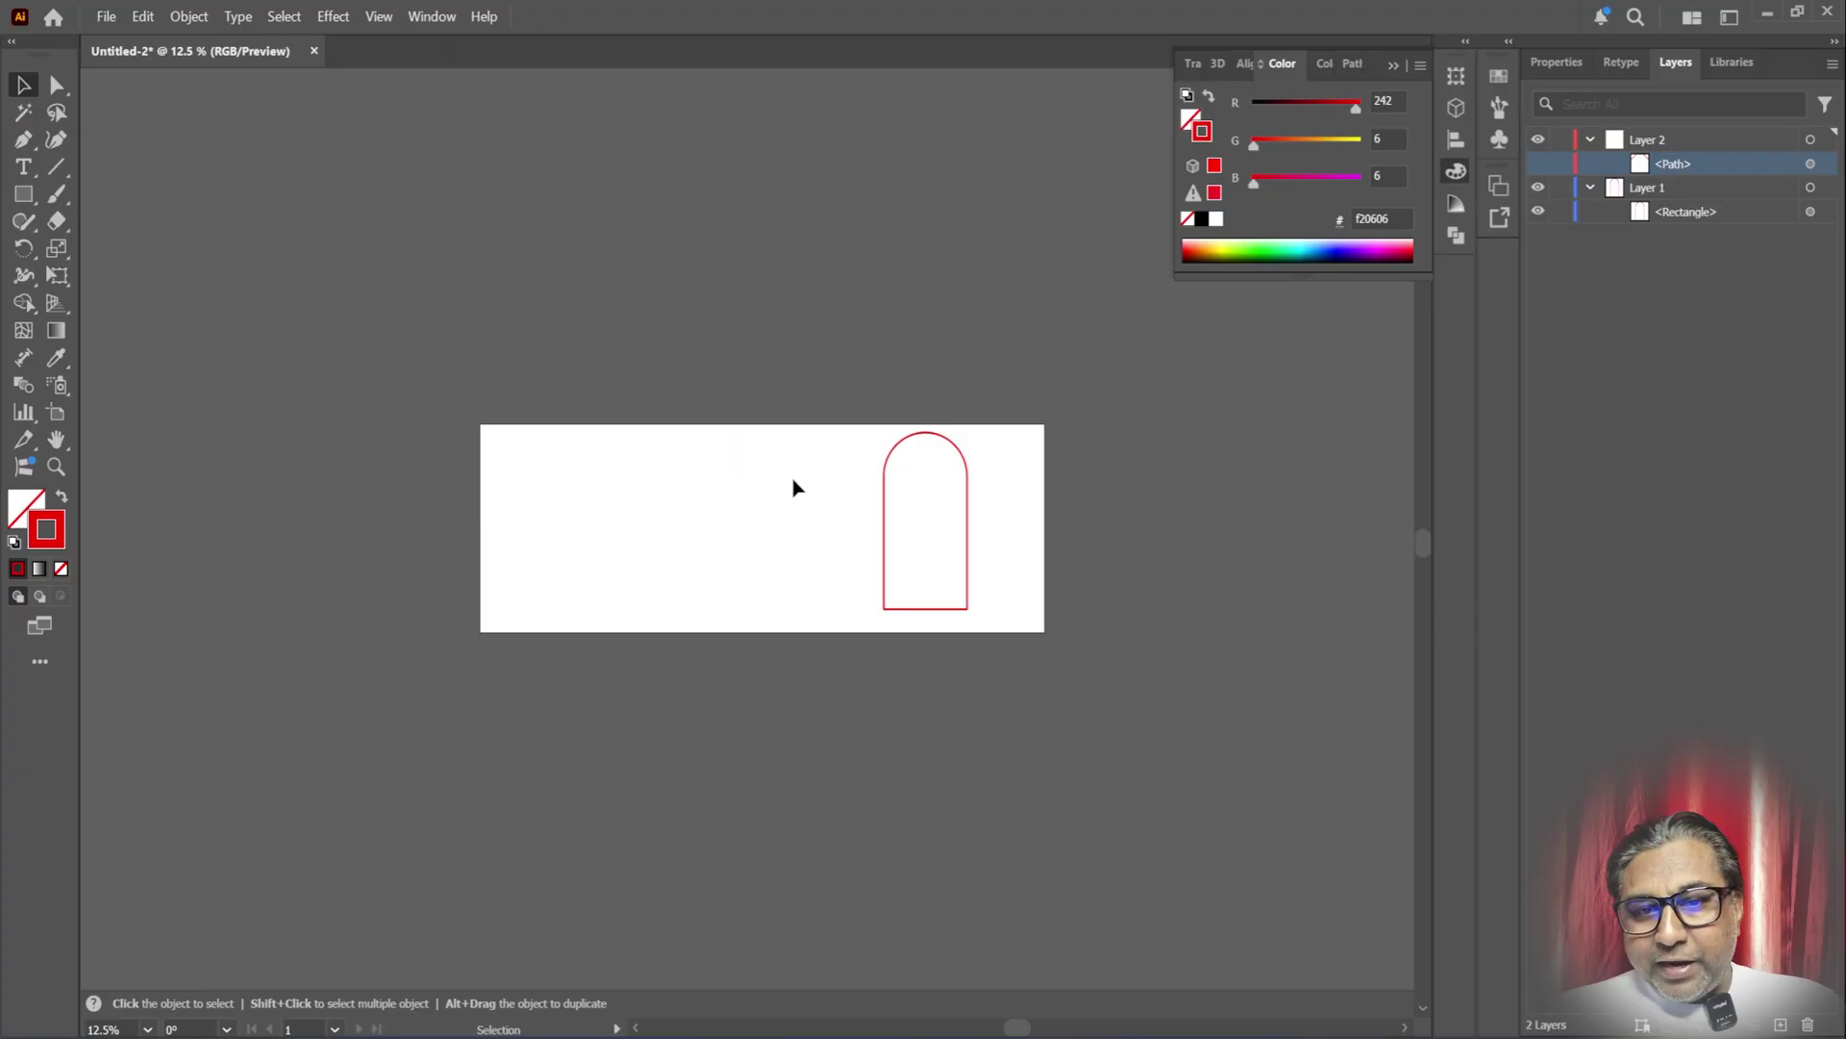
left_click(1539, 163)
left_click(1640, 341)
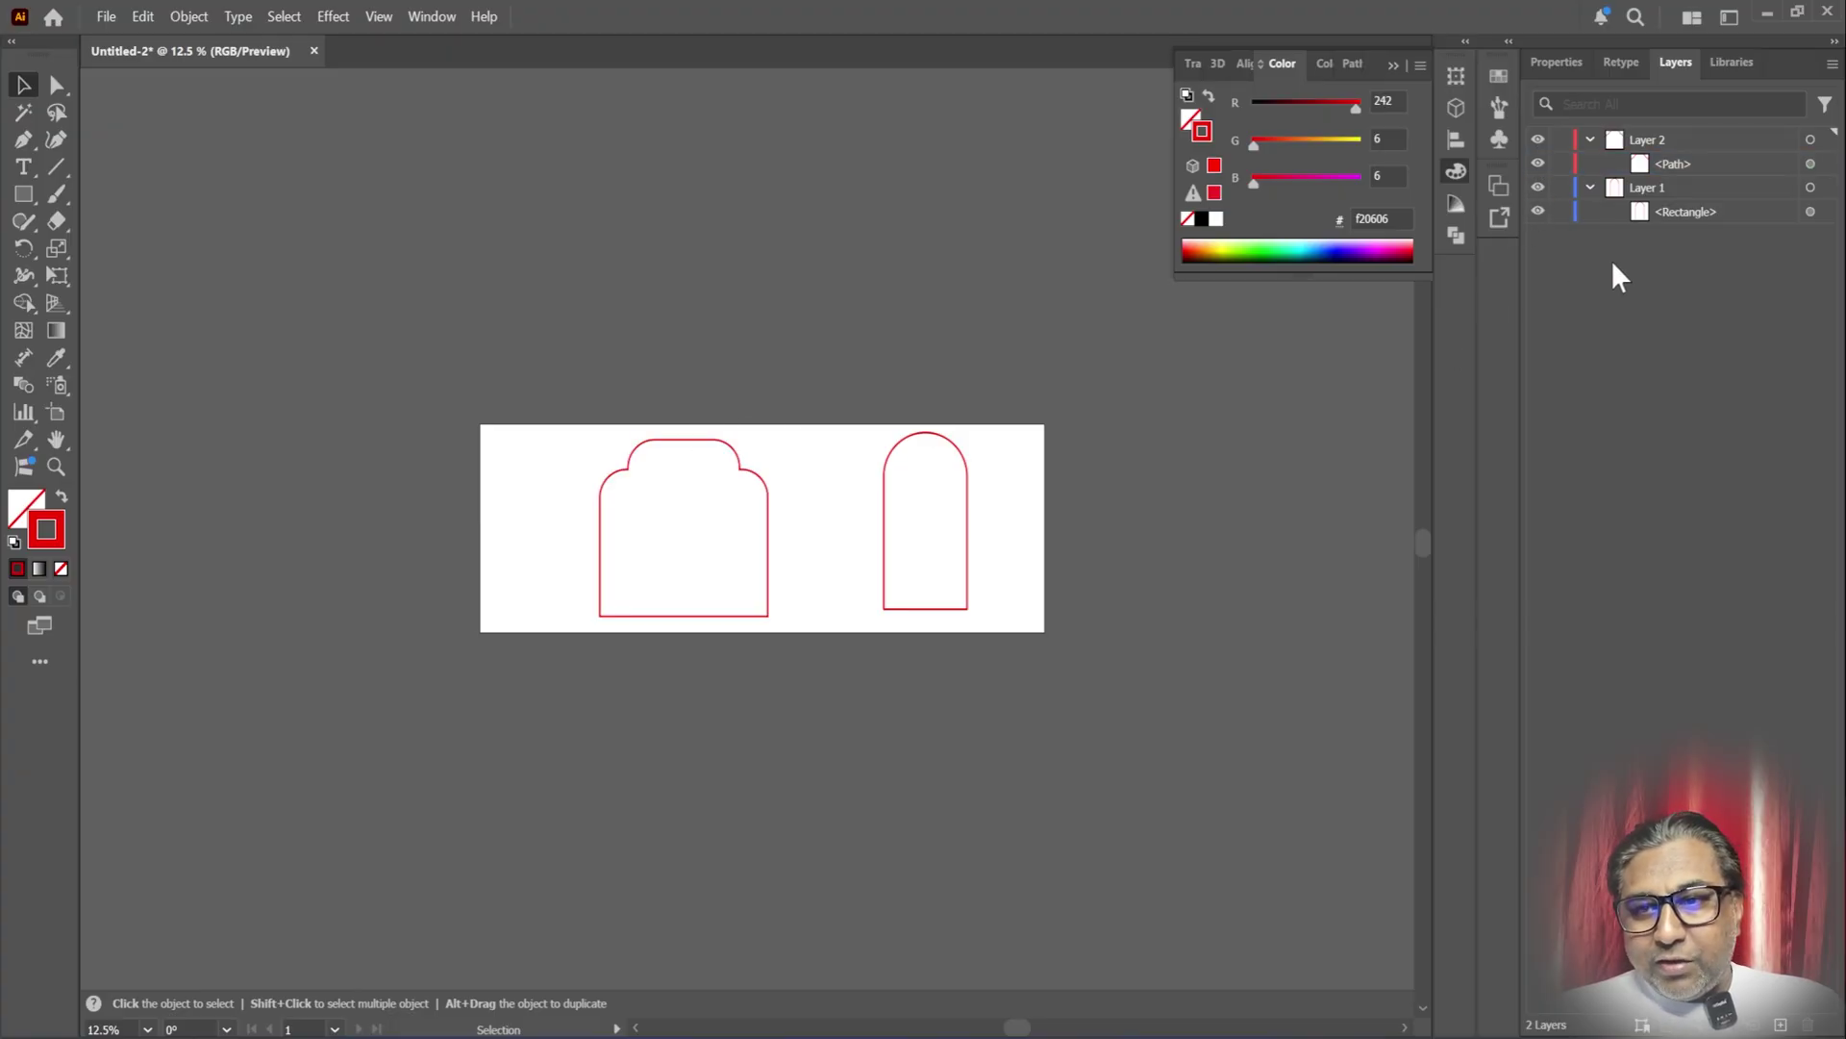
left_click(1590, 188)
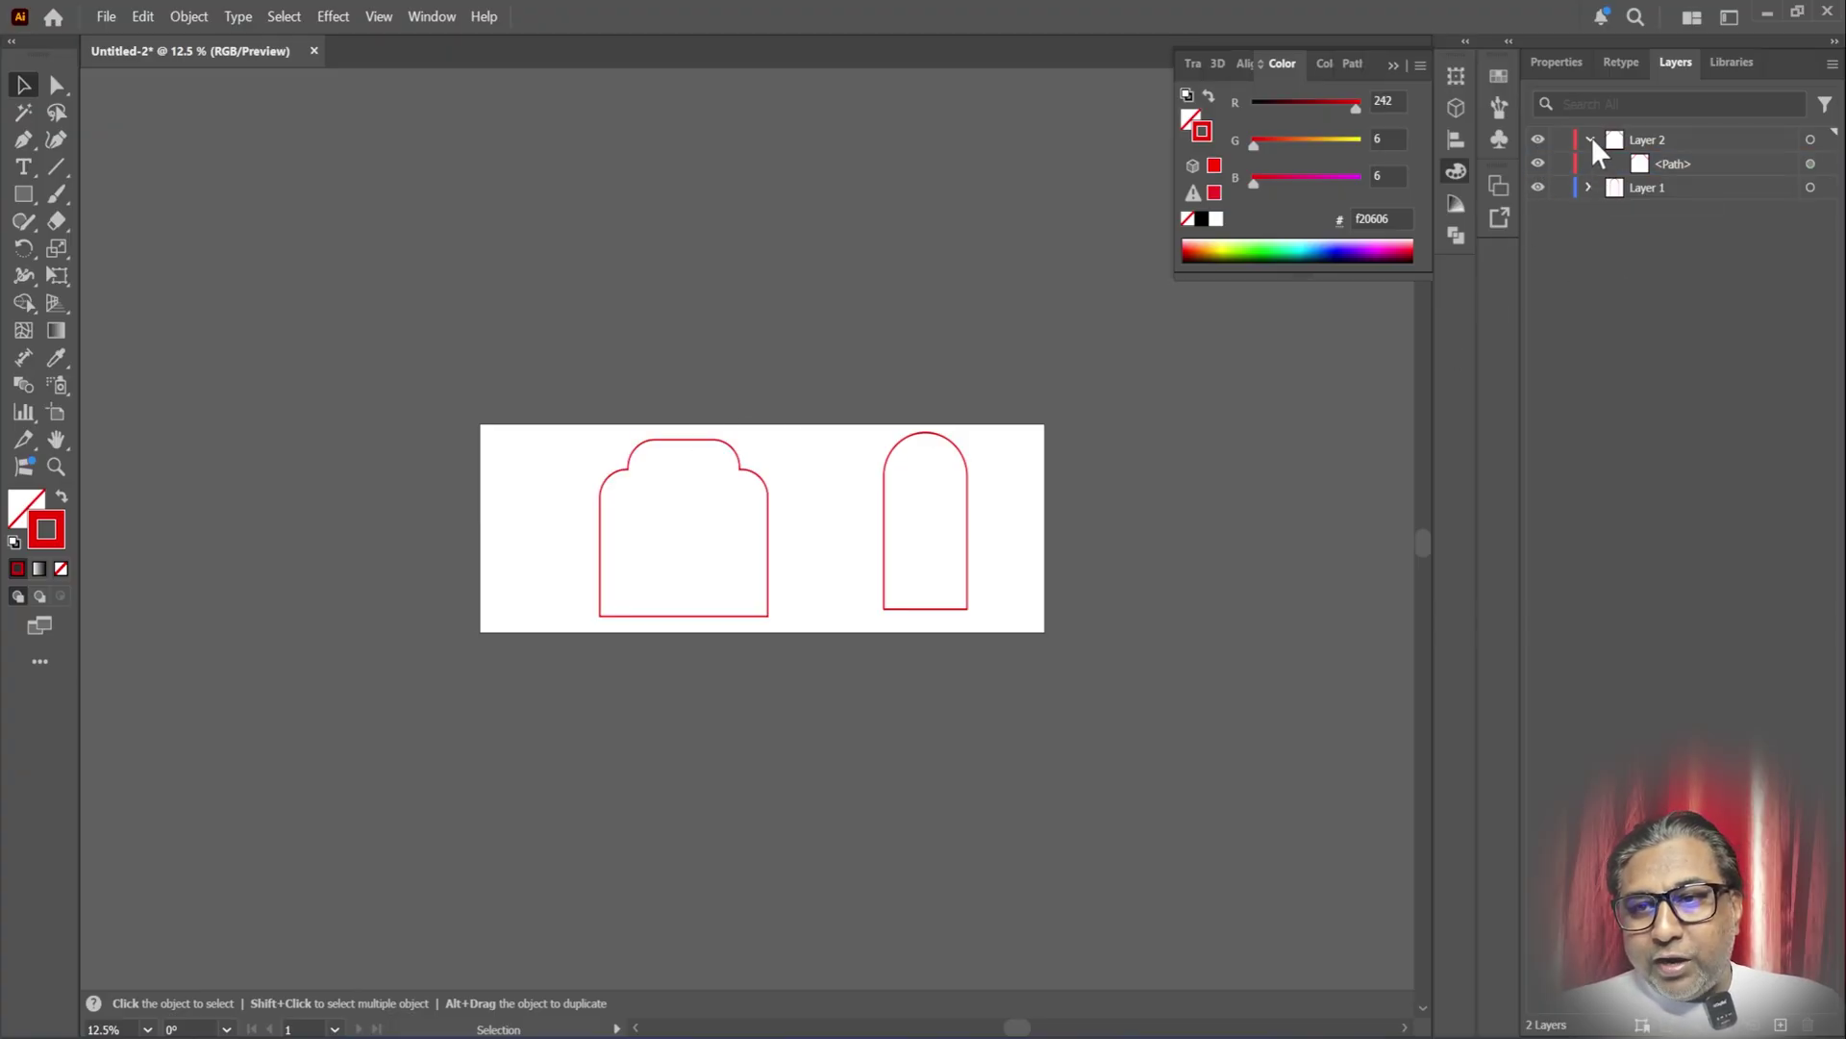
left_click(1589, 139)
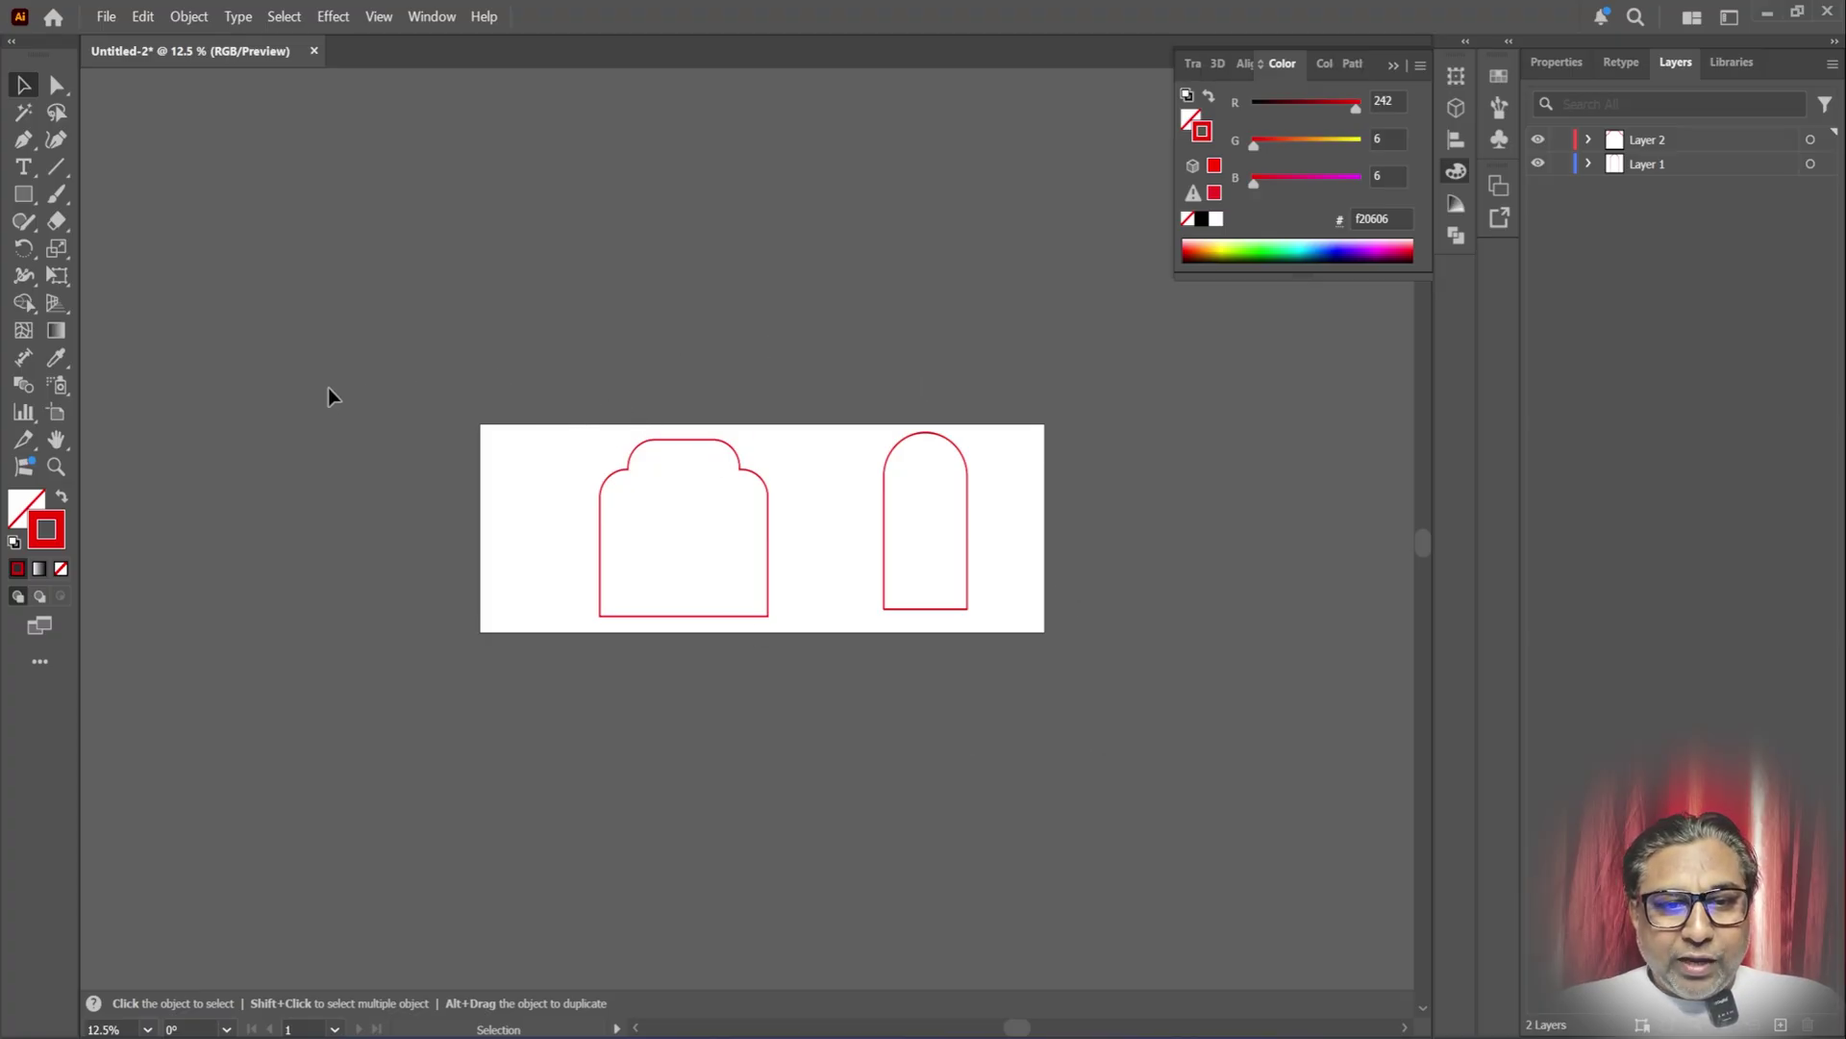
- Save the document to the Desktop as xyz.ai with default Illustrator Options
left_click(108, 19)
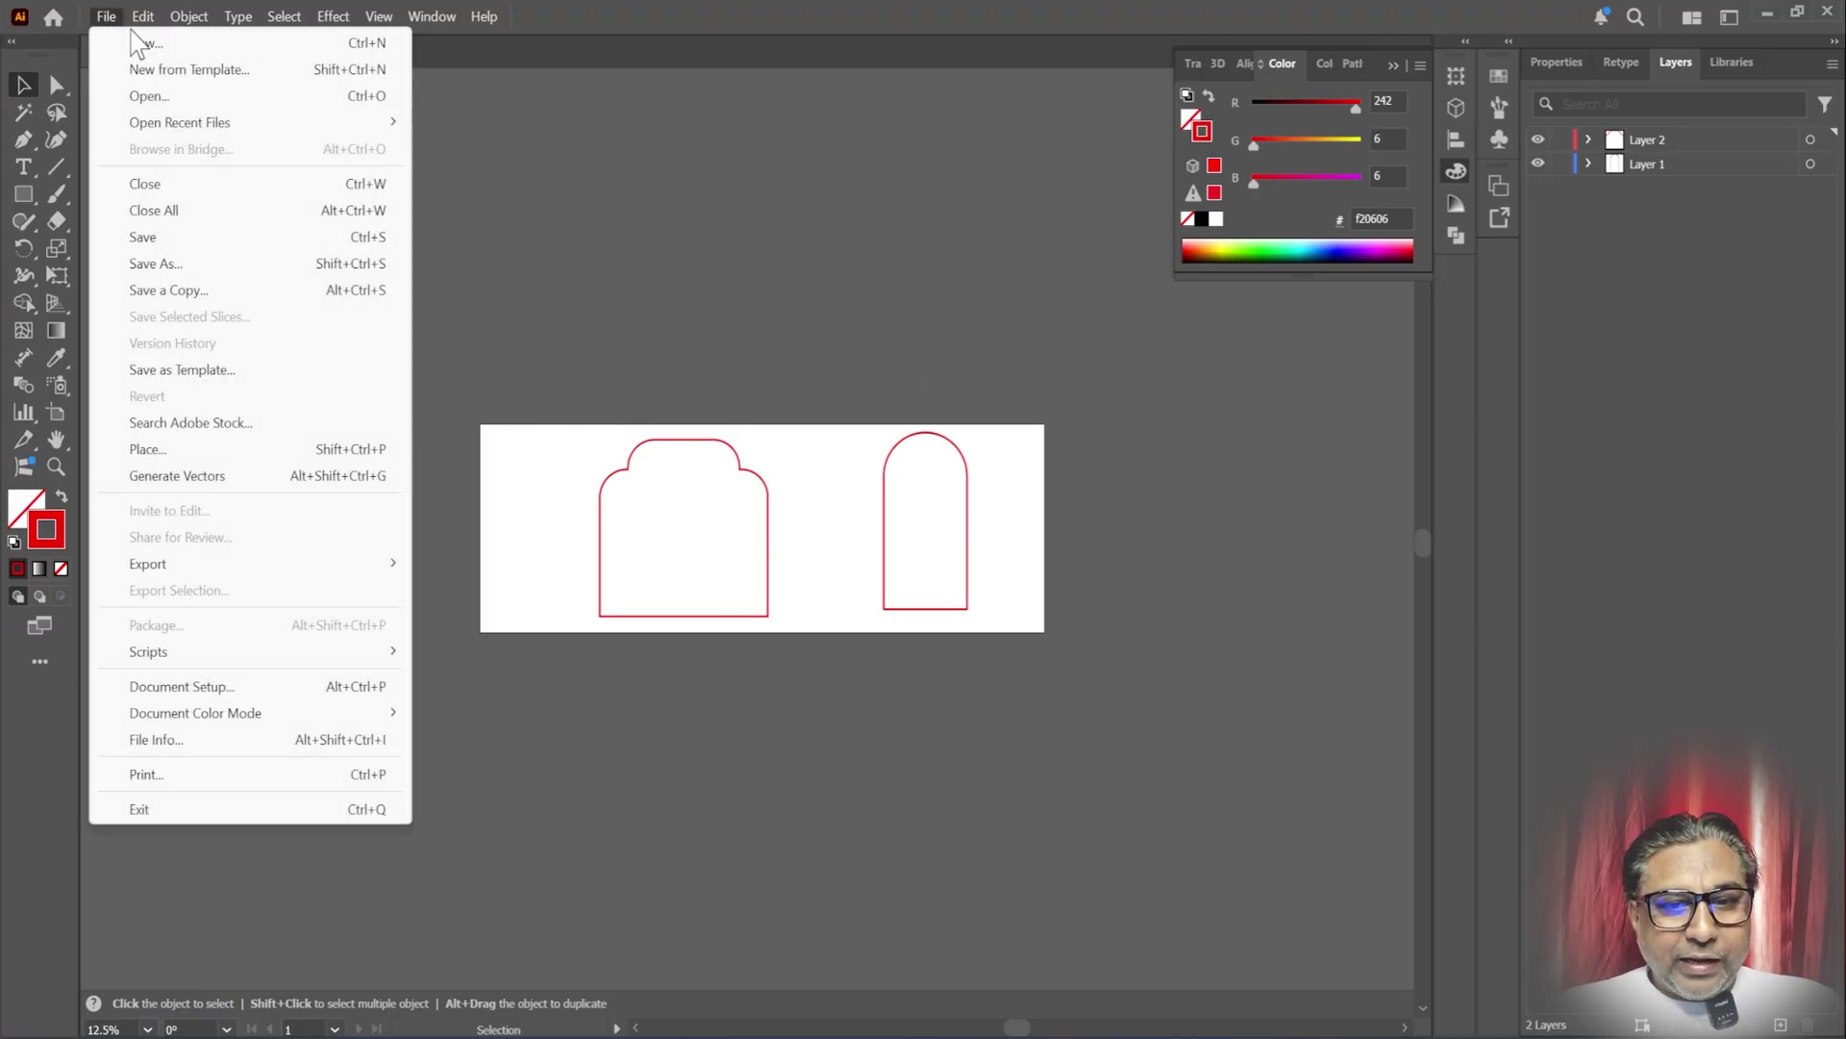
left_click(582, 238)
key("ctrl+a")
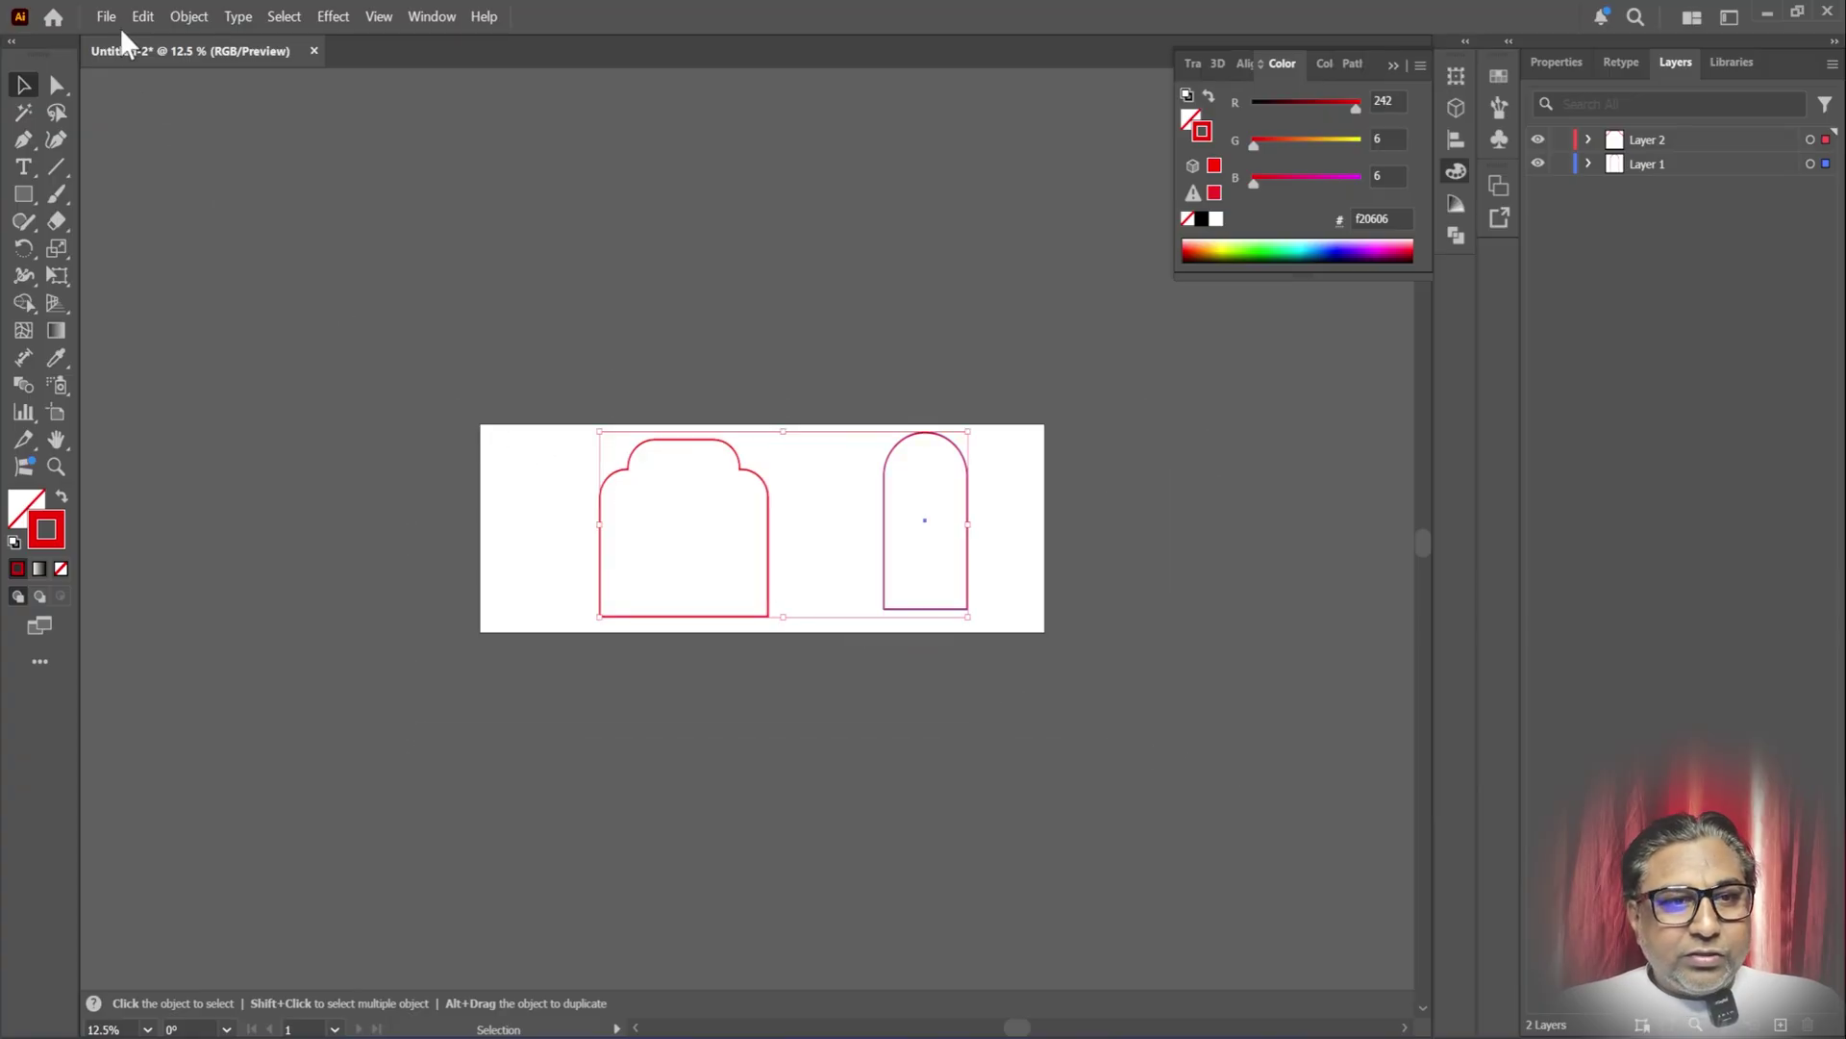
left_click(106, 17)
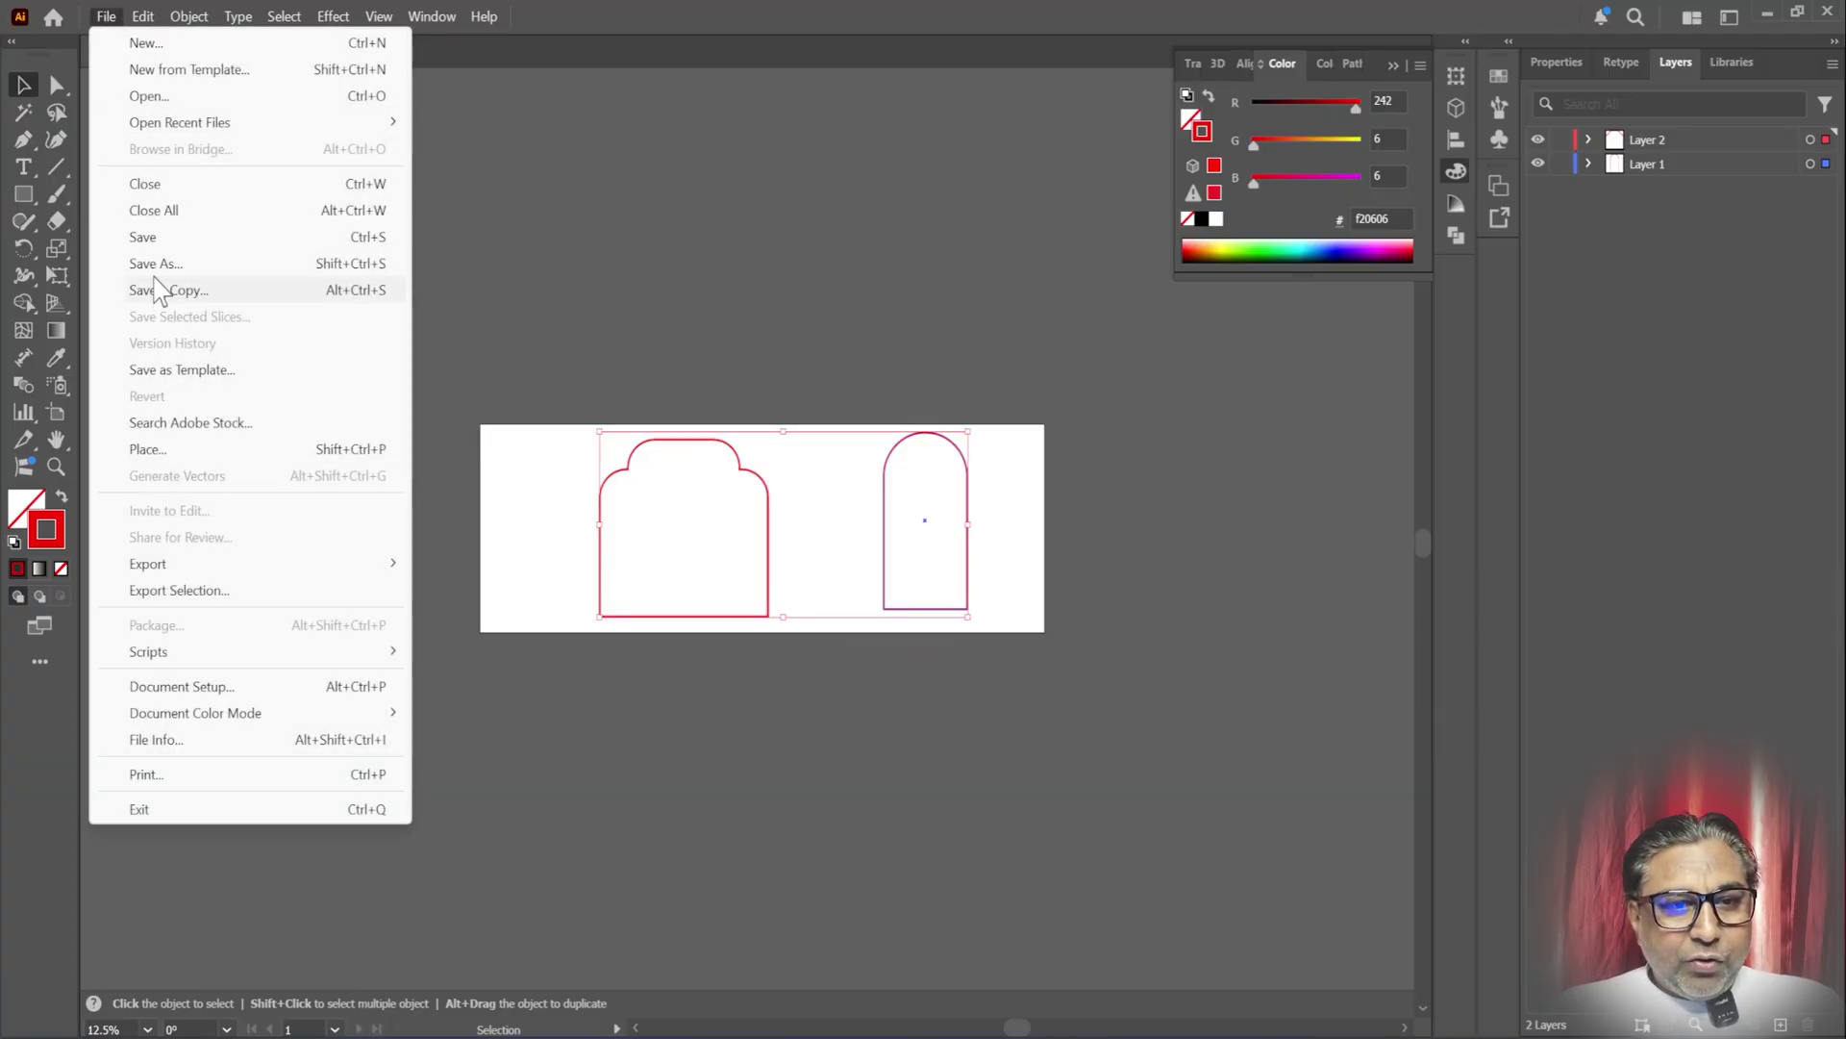
left_click(193, 264)
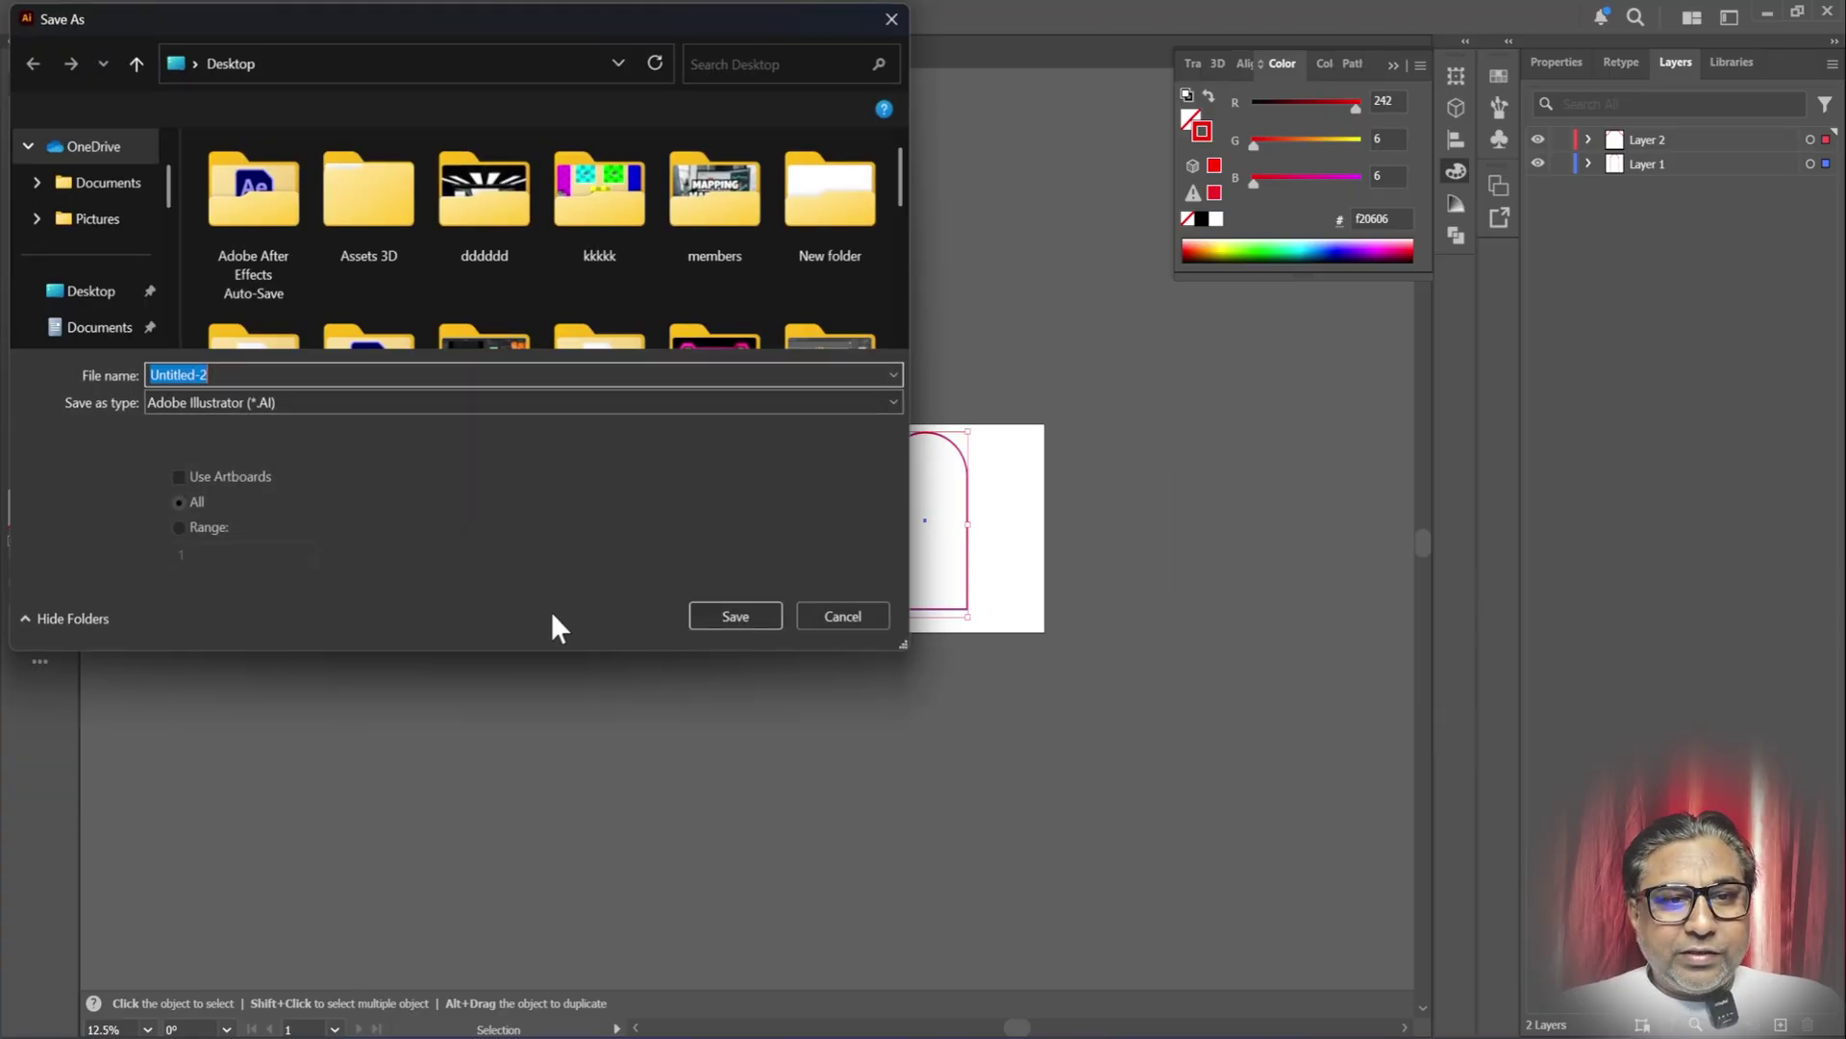
left_click(91, 291)
double_click(253, 377)
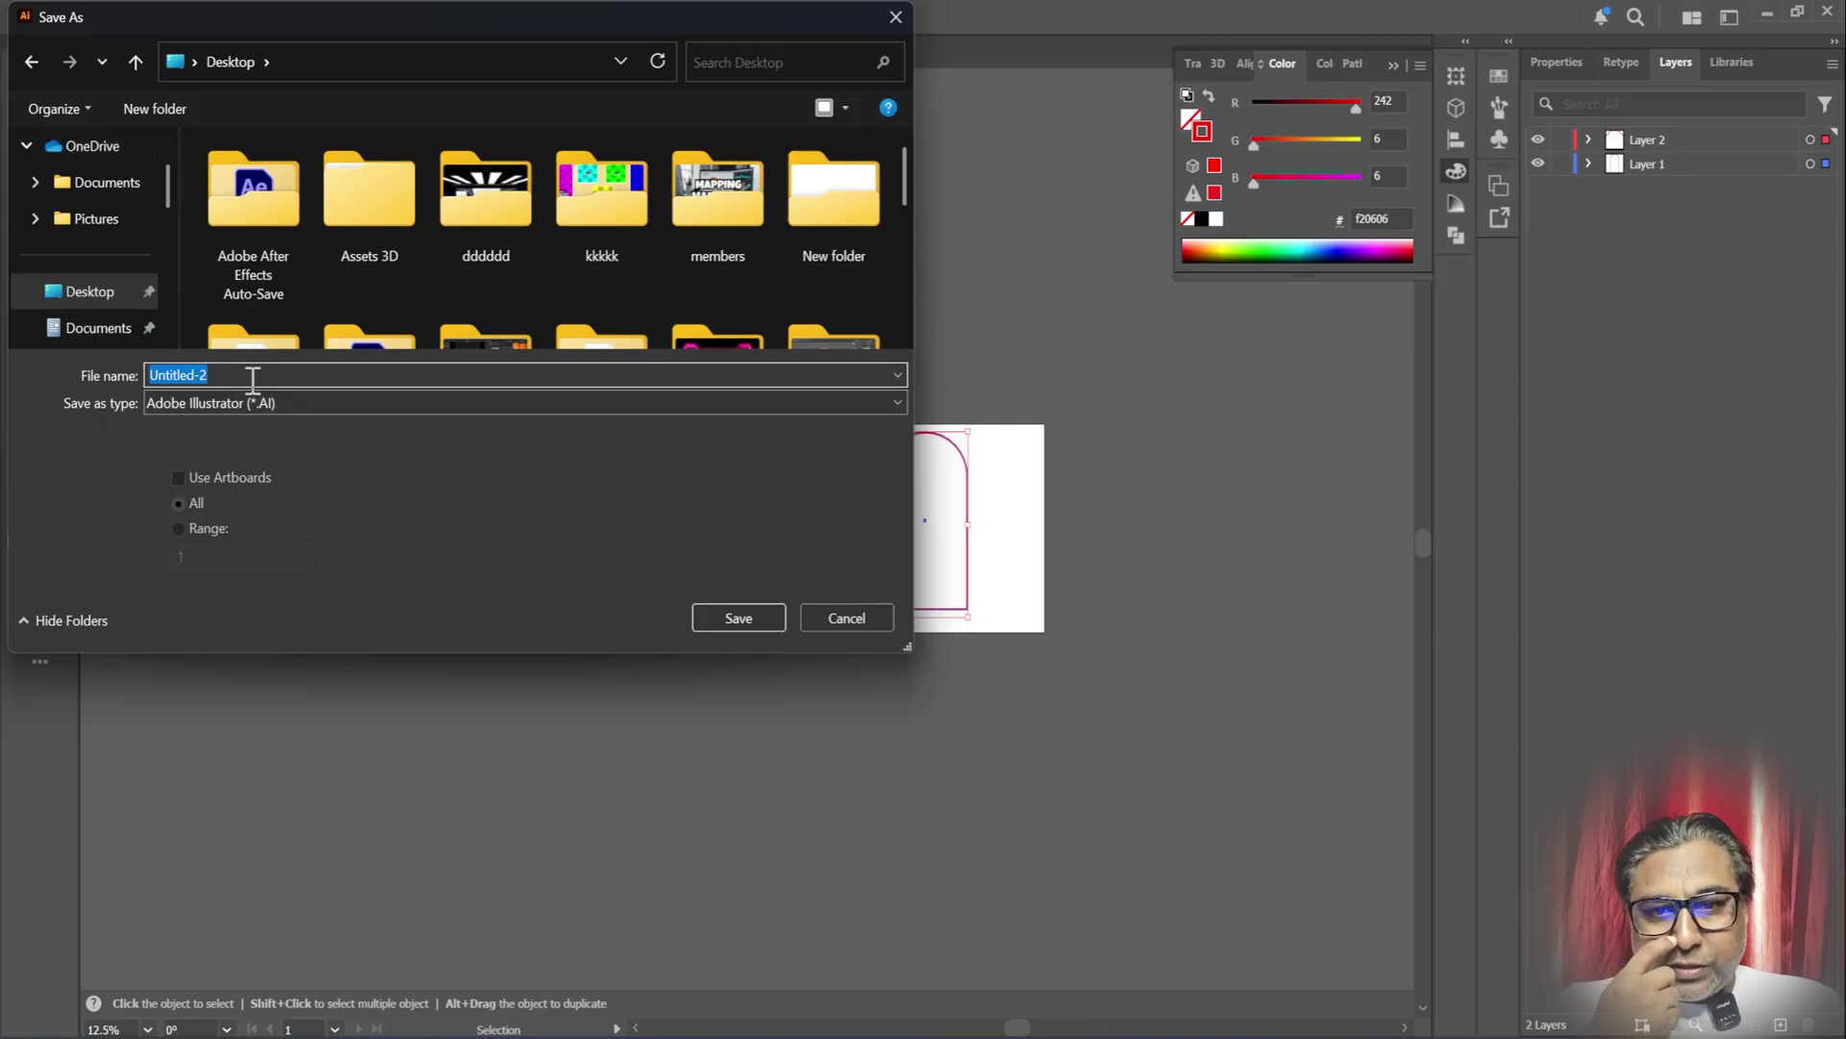
type("x")
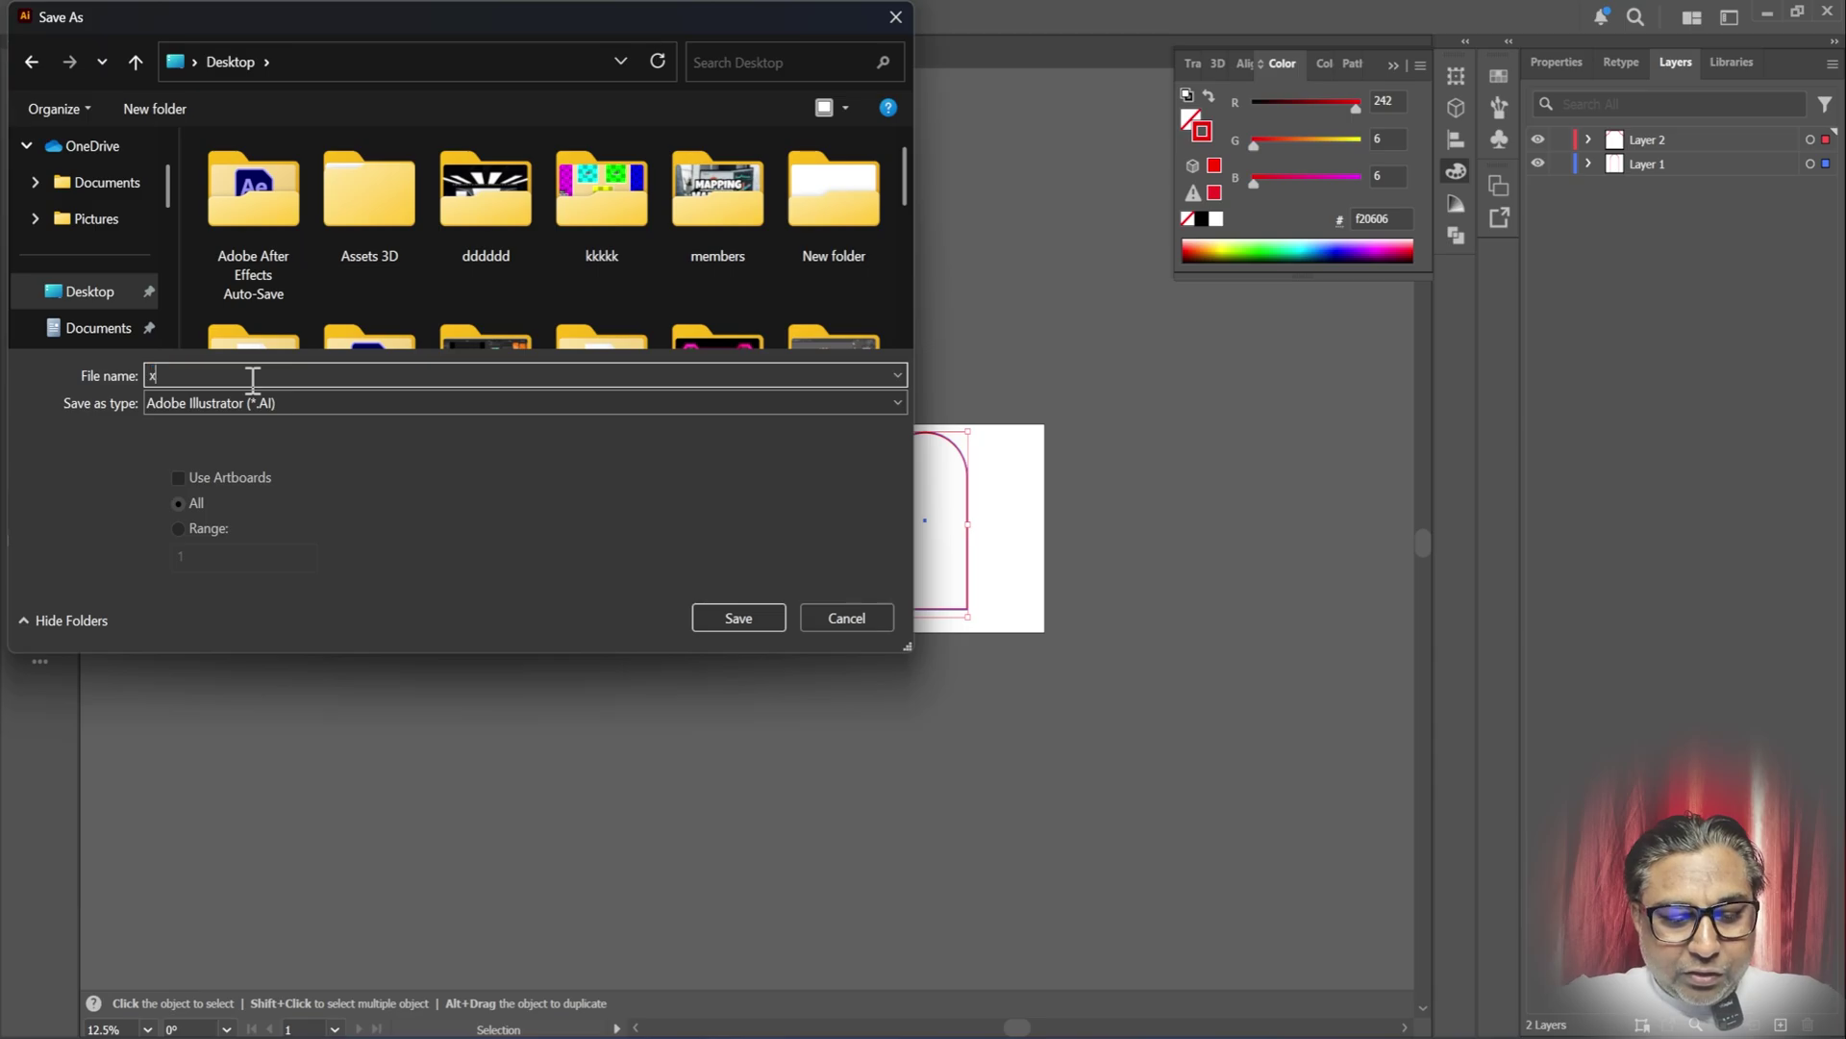
type("yz")
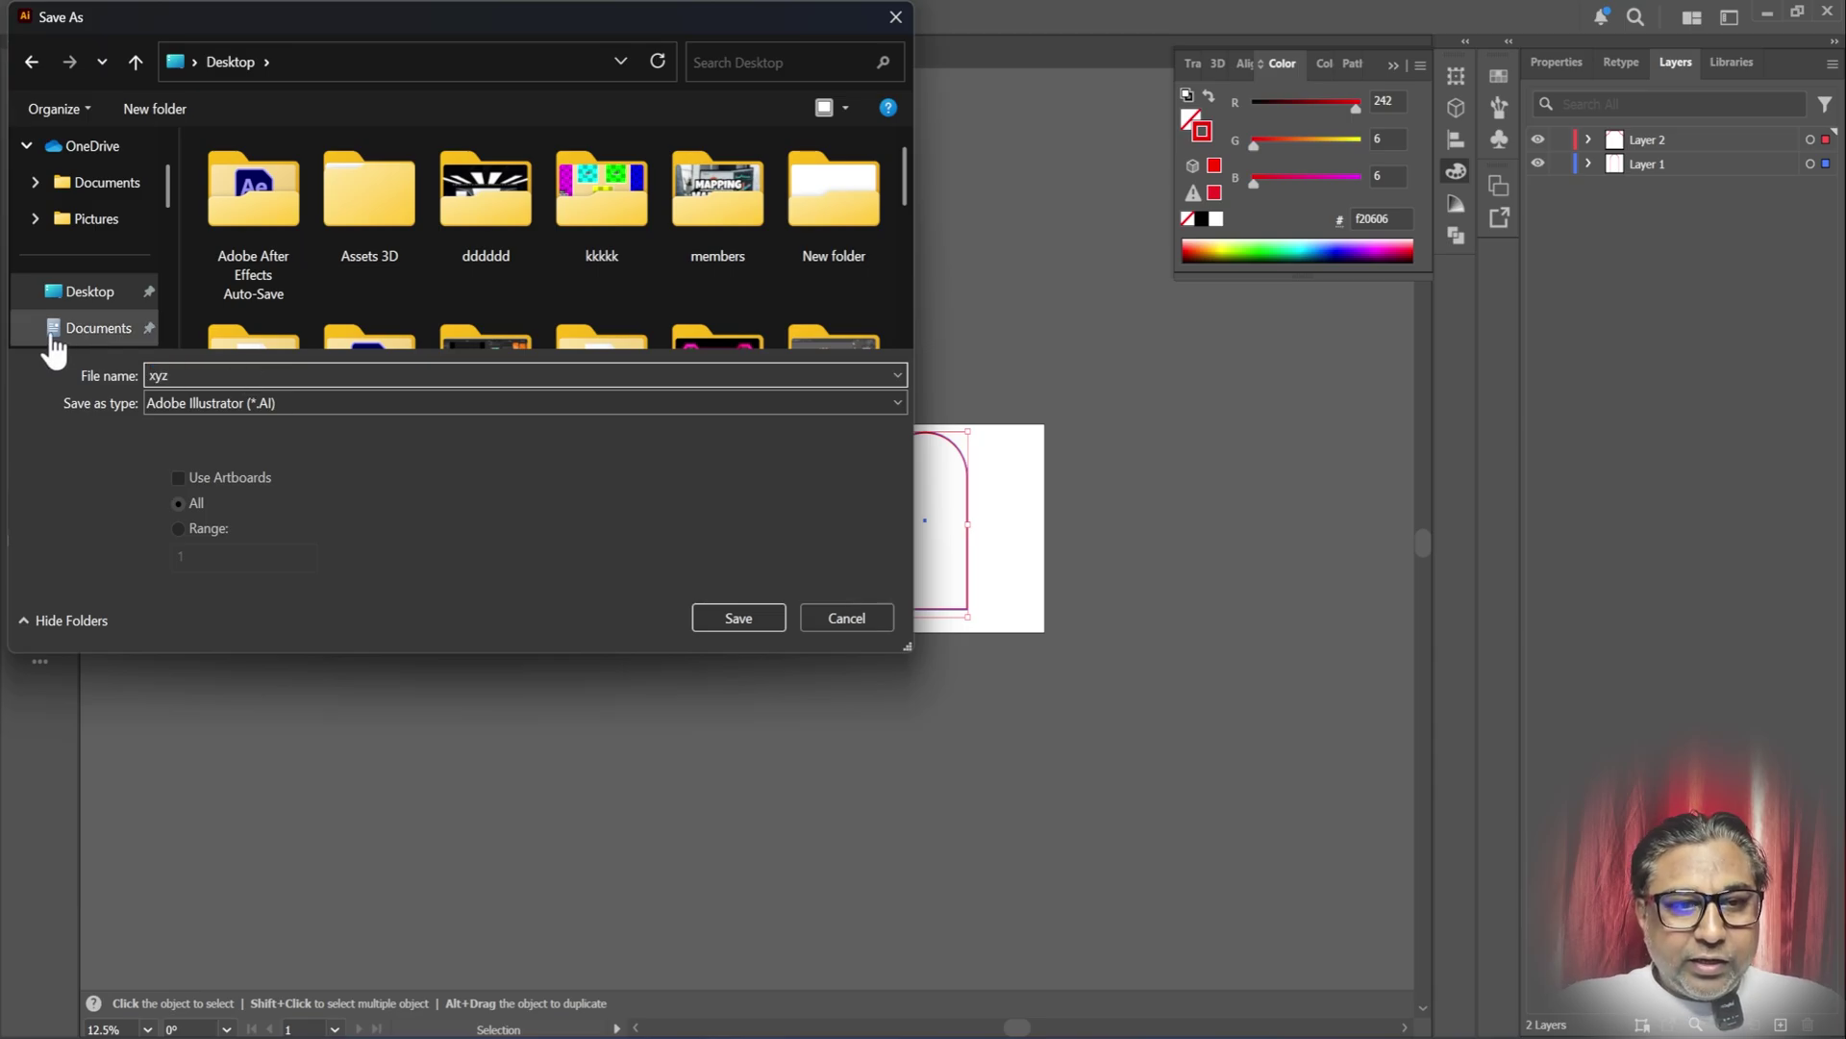
left_click(750, 620)
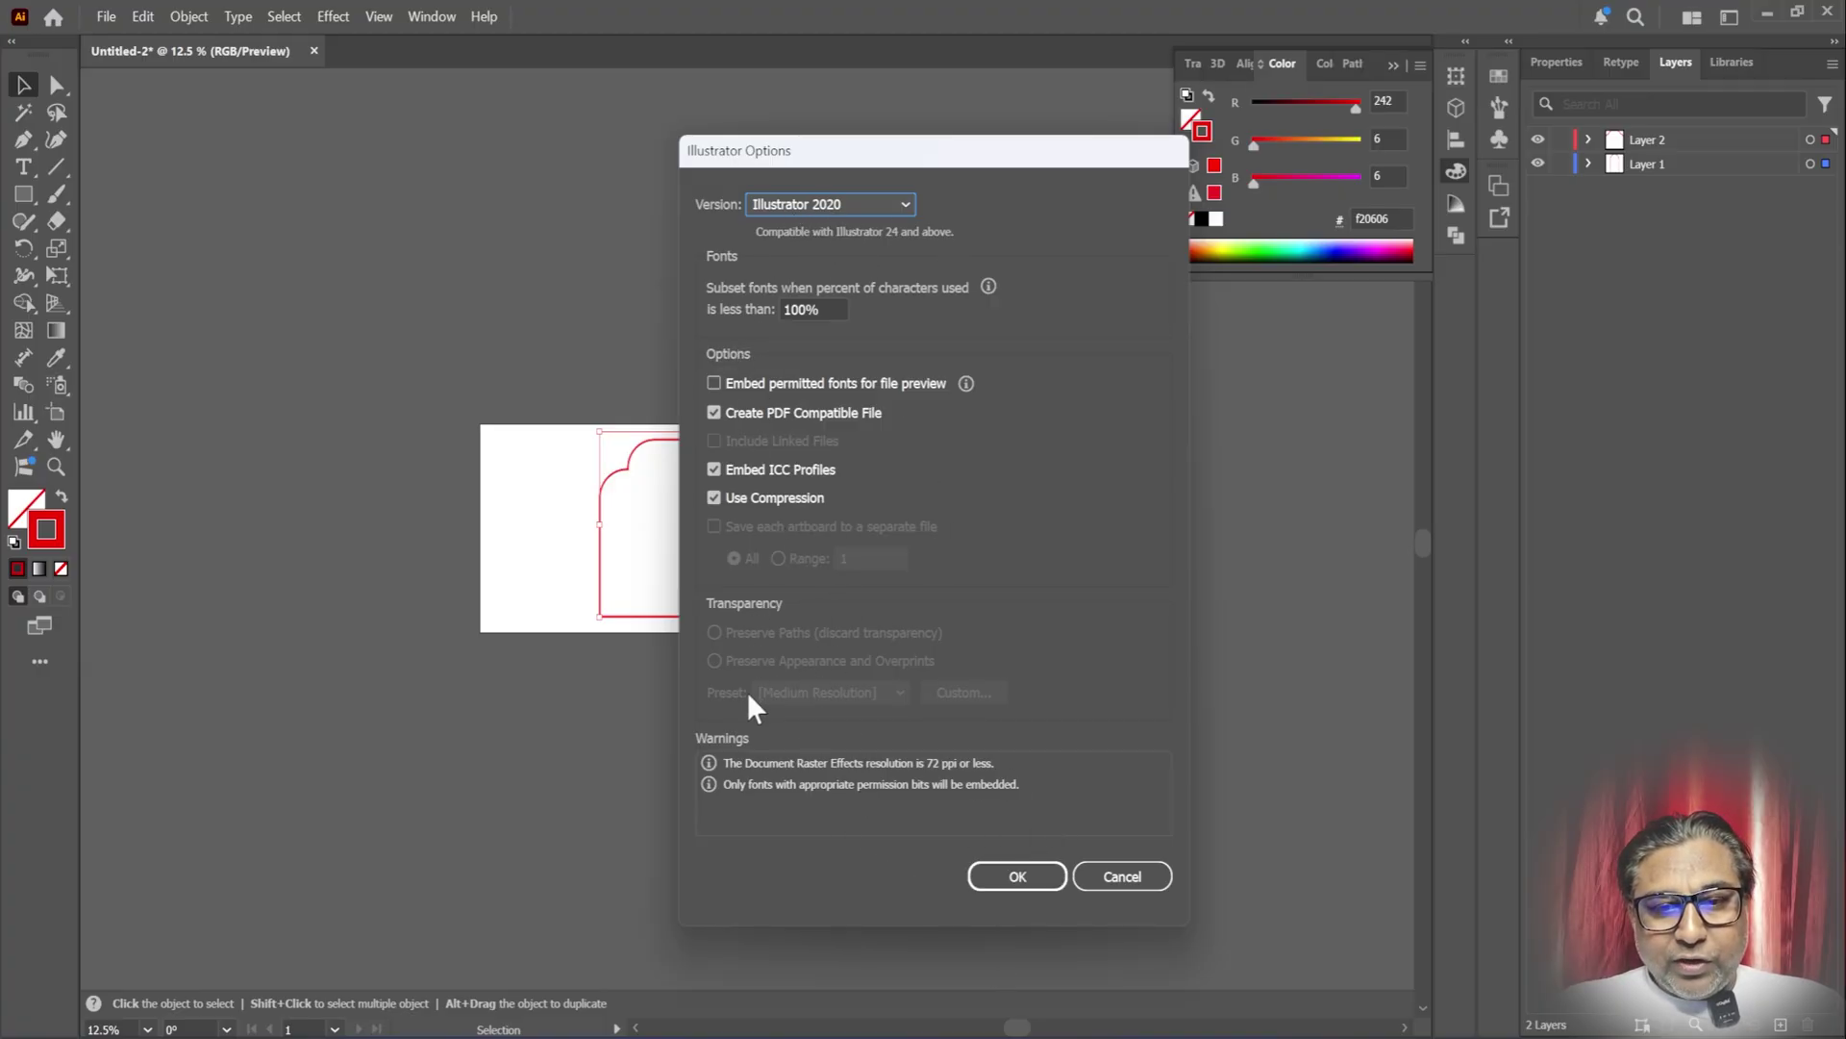
left_click(1018, 878)
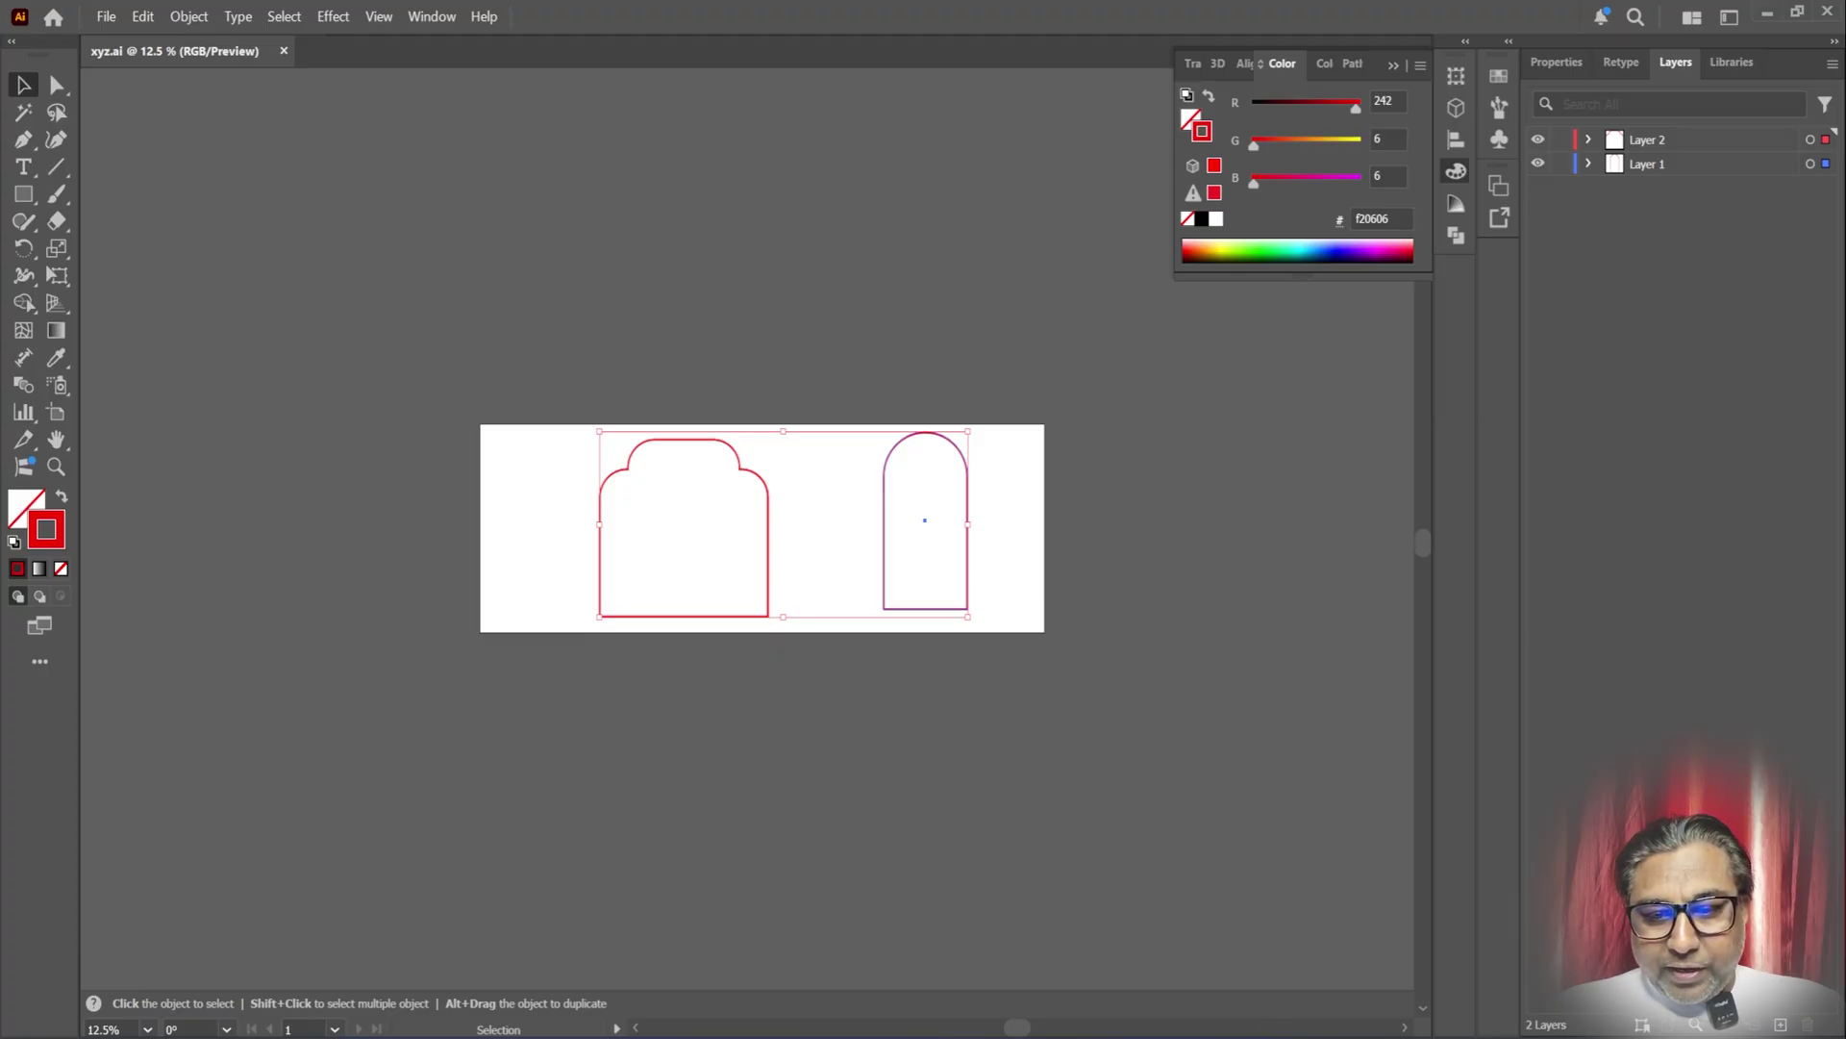
key("alt+Tab")
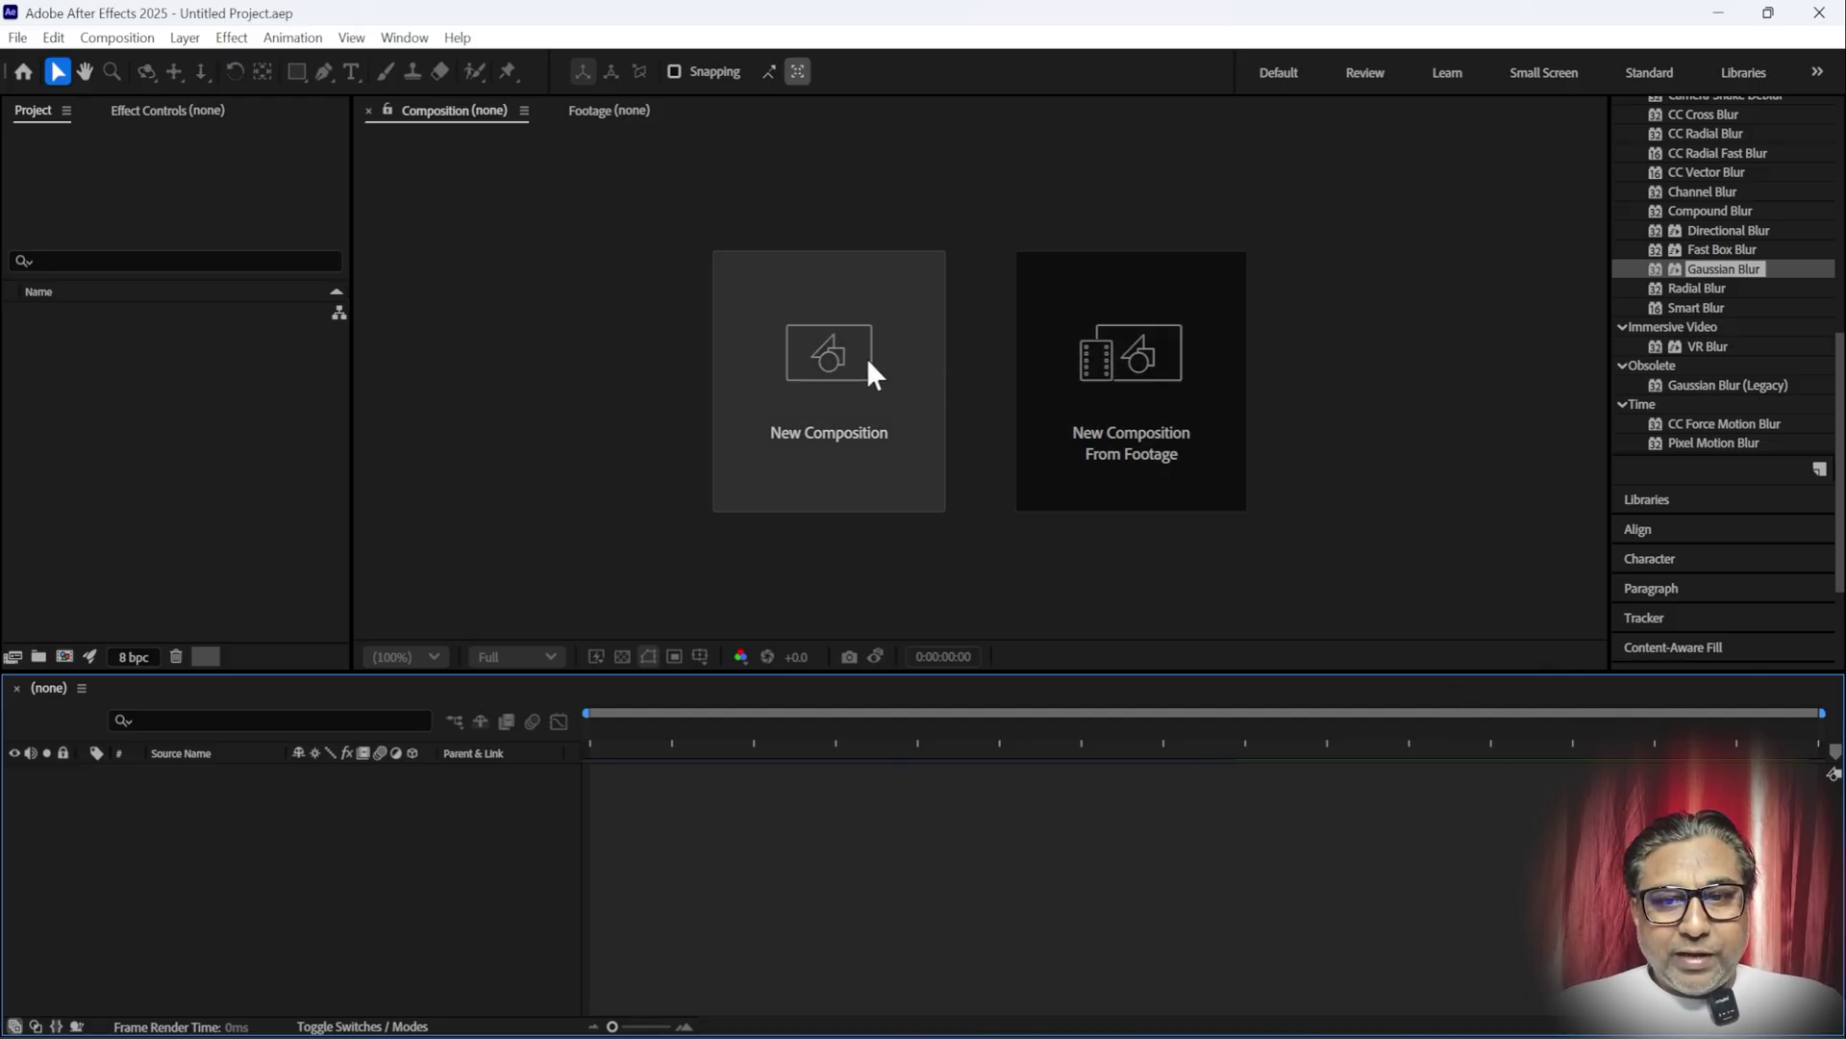
- Import xyz.ai from the Desktop with Import Kind set to Composition
left_click(27, 108)
double_click(64, 391)
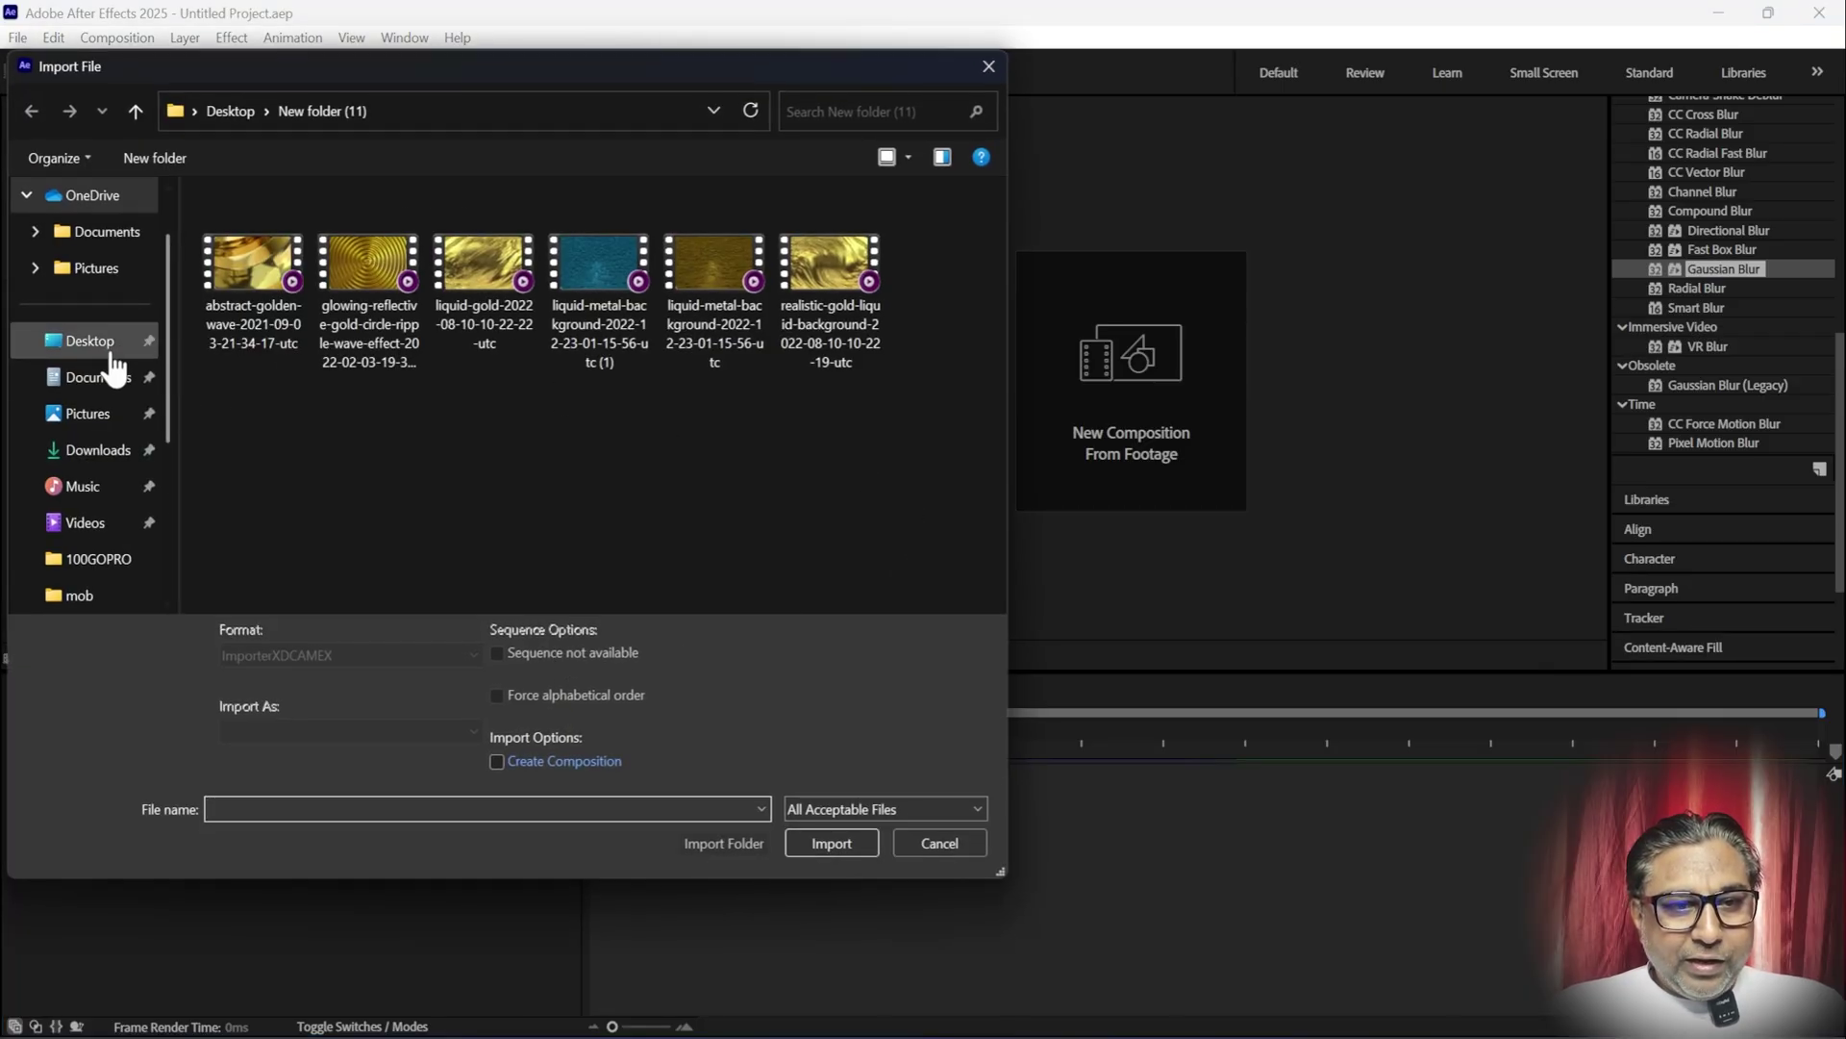
left_click(106, 346)
left_click_drag(1002, 256, 1002, 601)
left_click(252, 544)
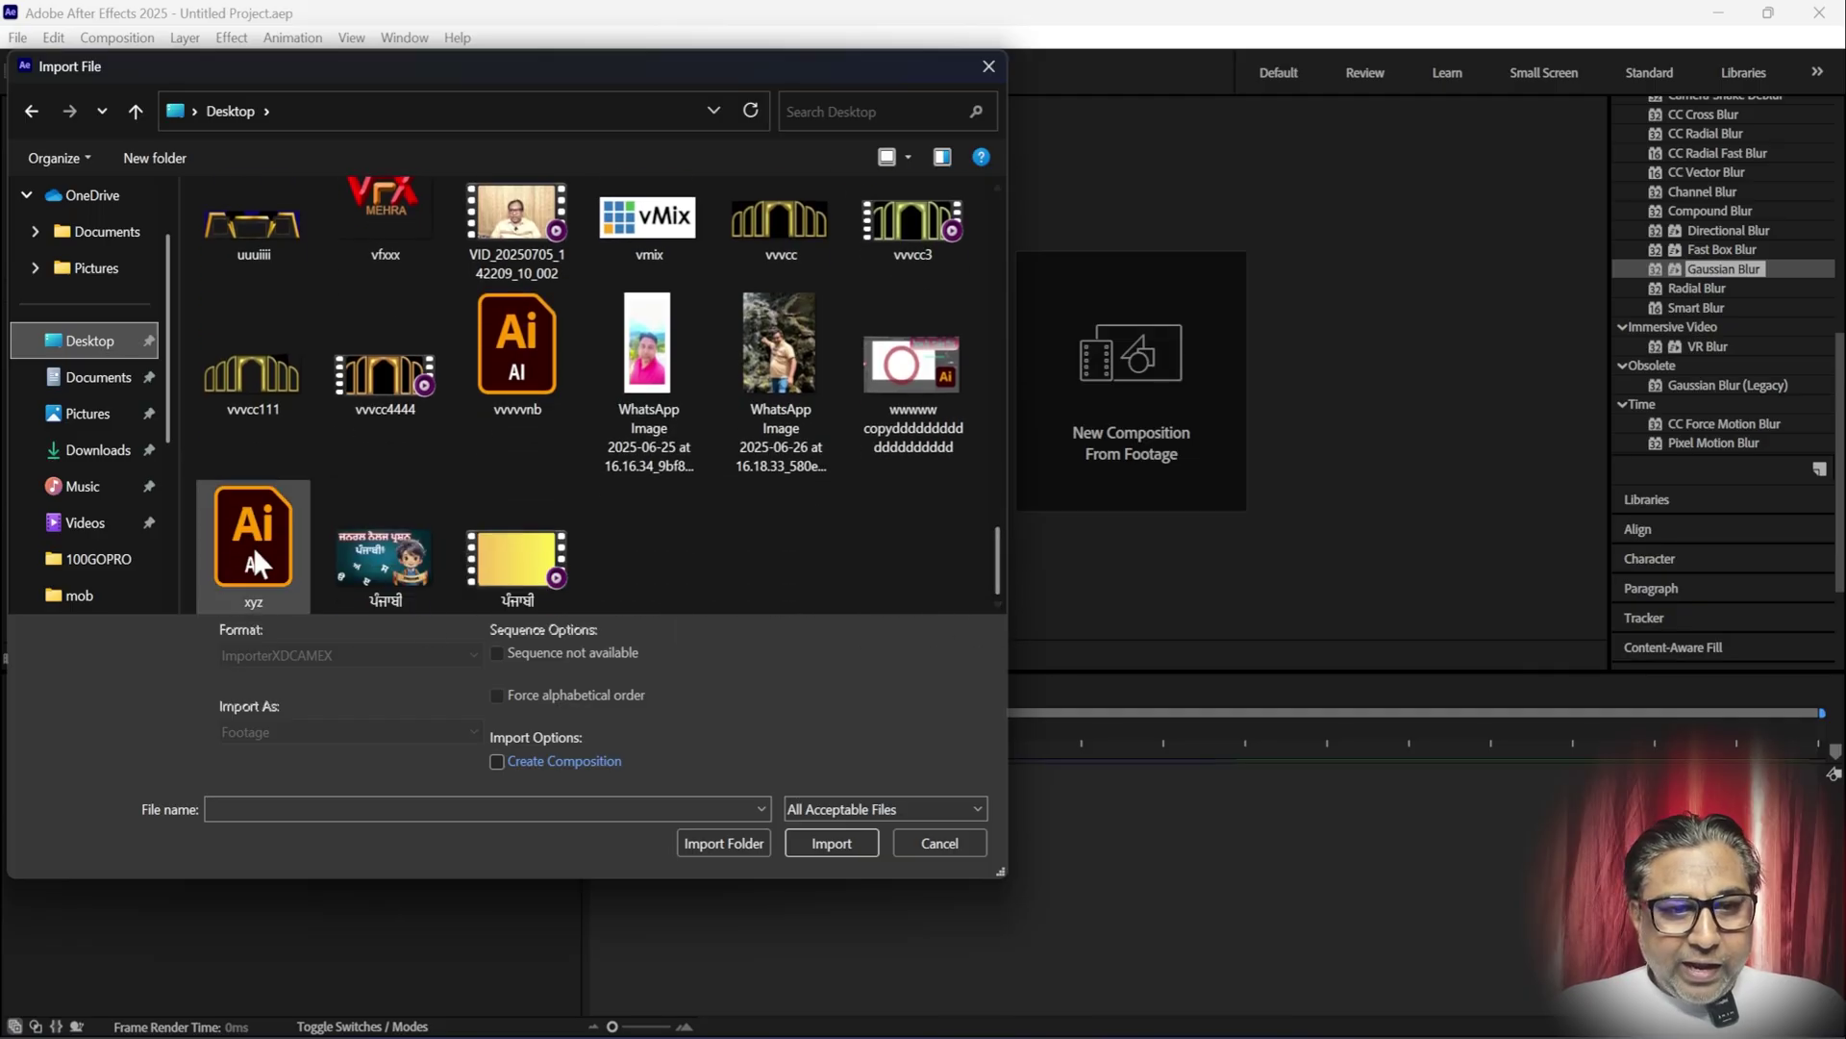
left_click(825, 843)
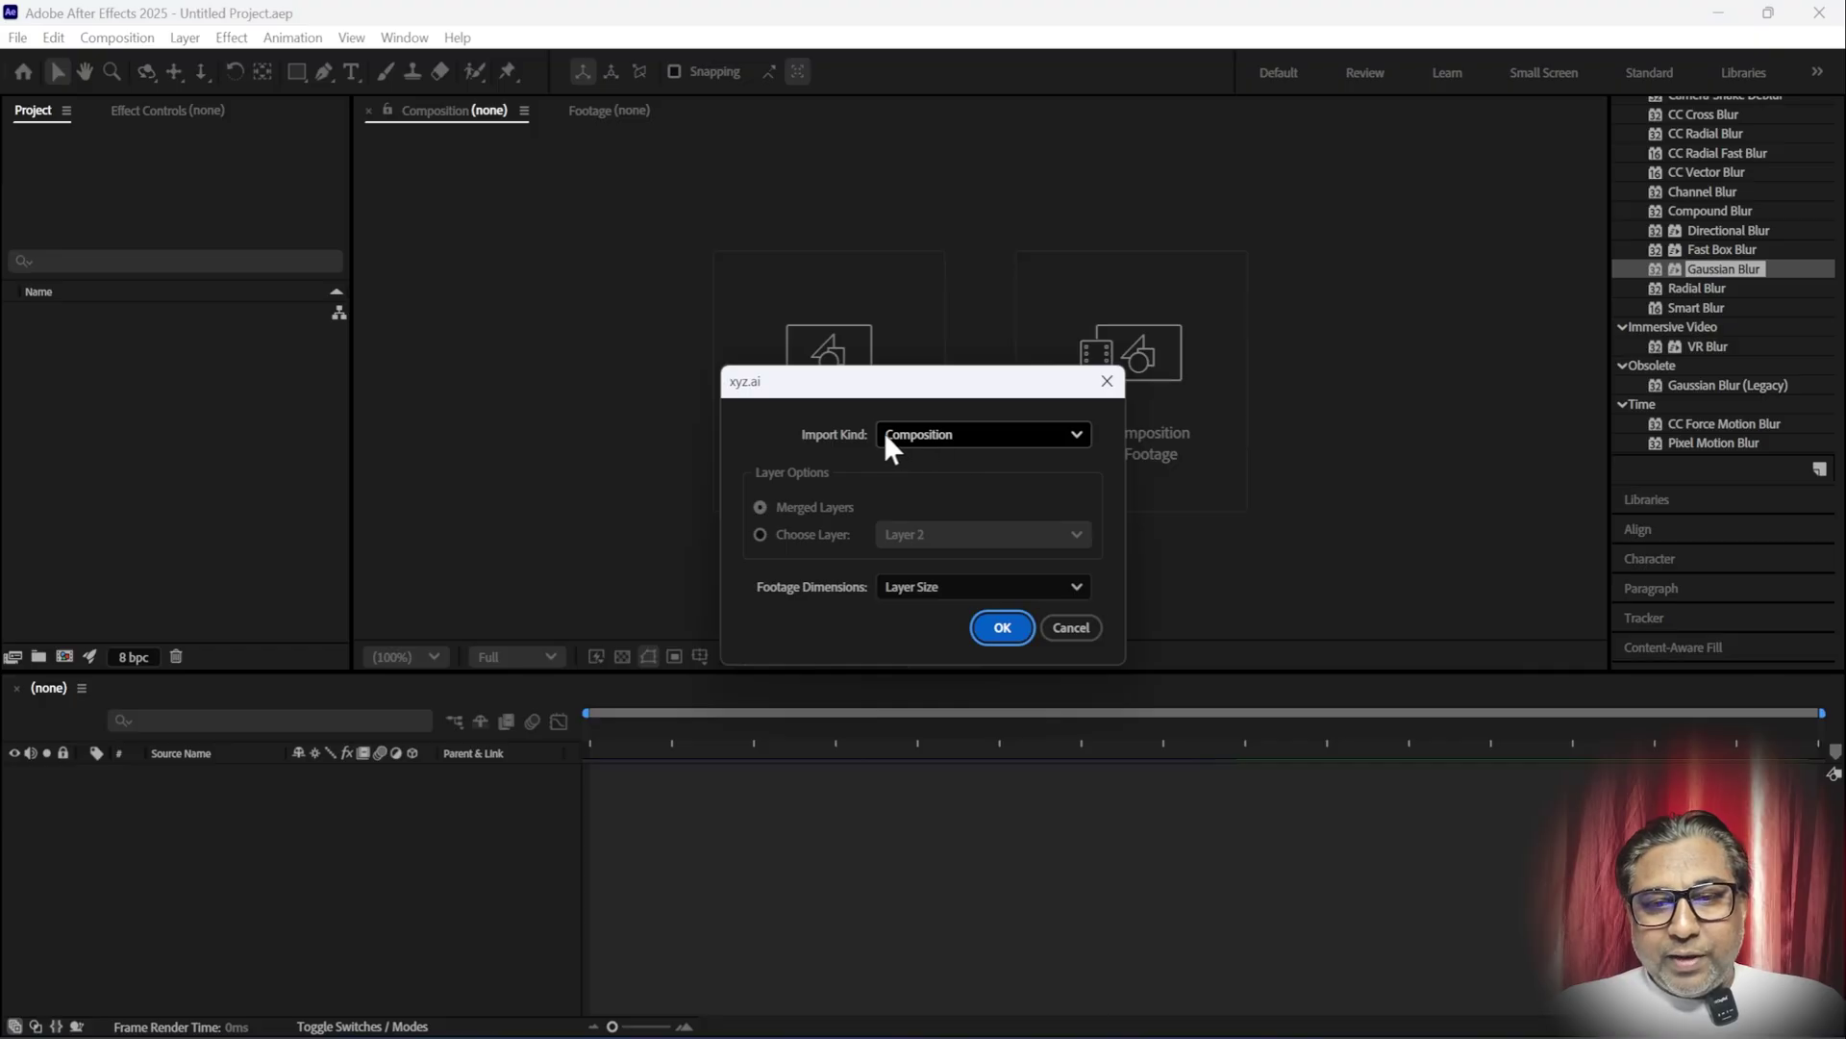
left_click(1002, 626)
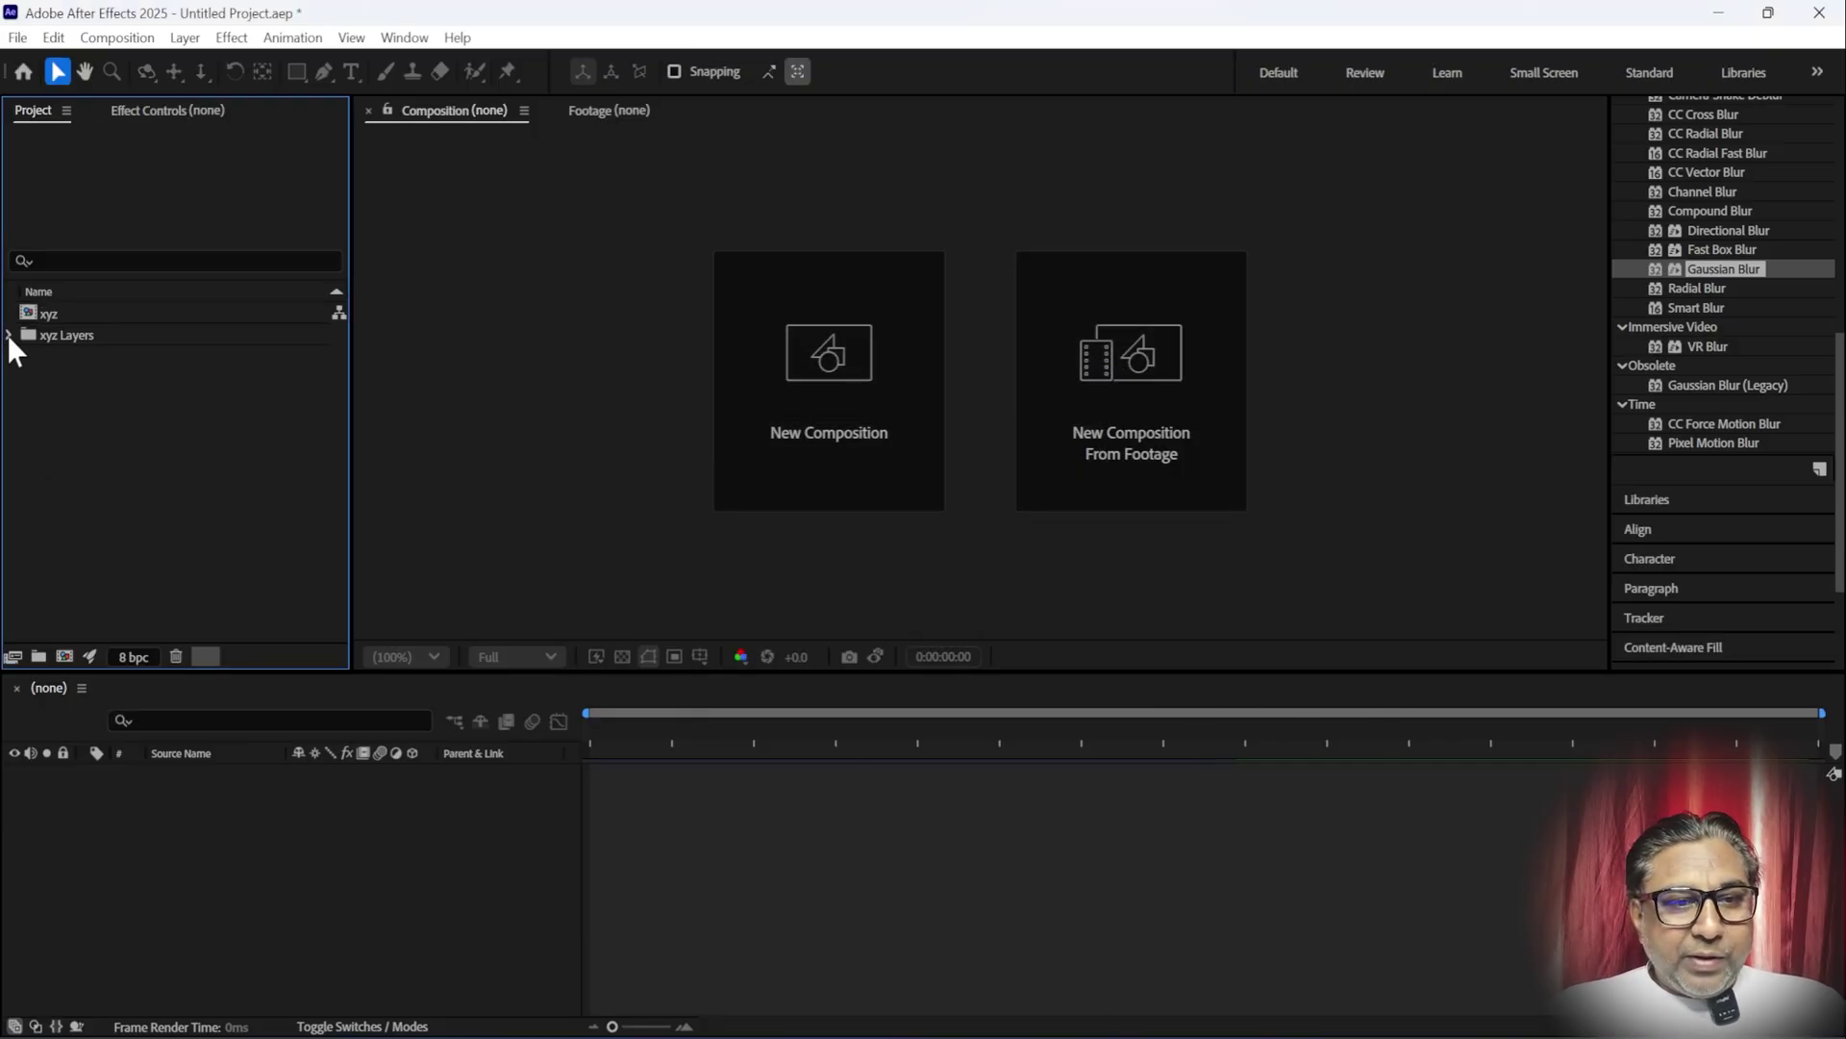
- Expand the xyz Layers folder and compare the Layer 1 and Layer 2 xyz.ai items
left_click(7, 335)
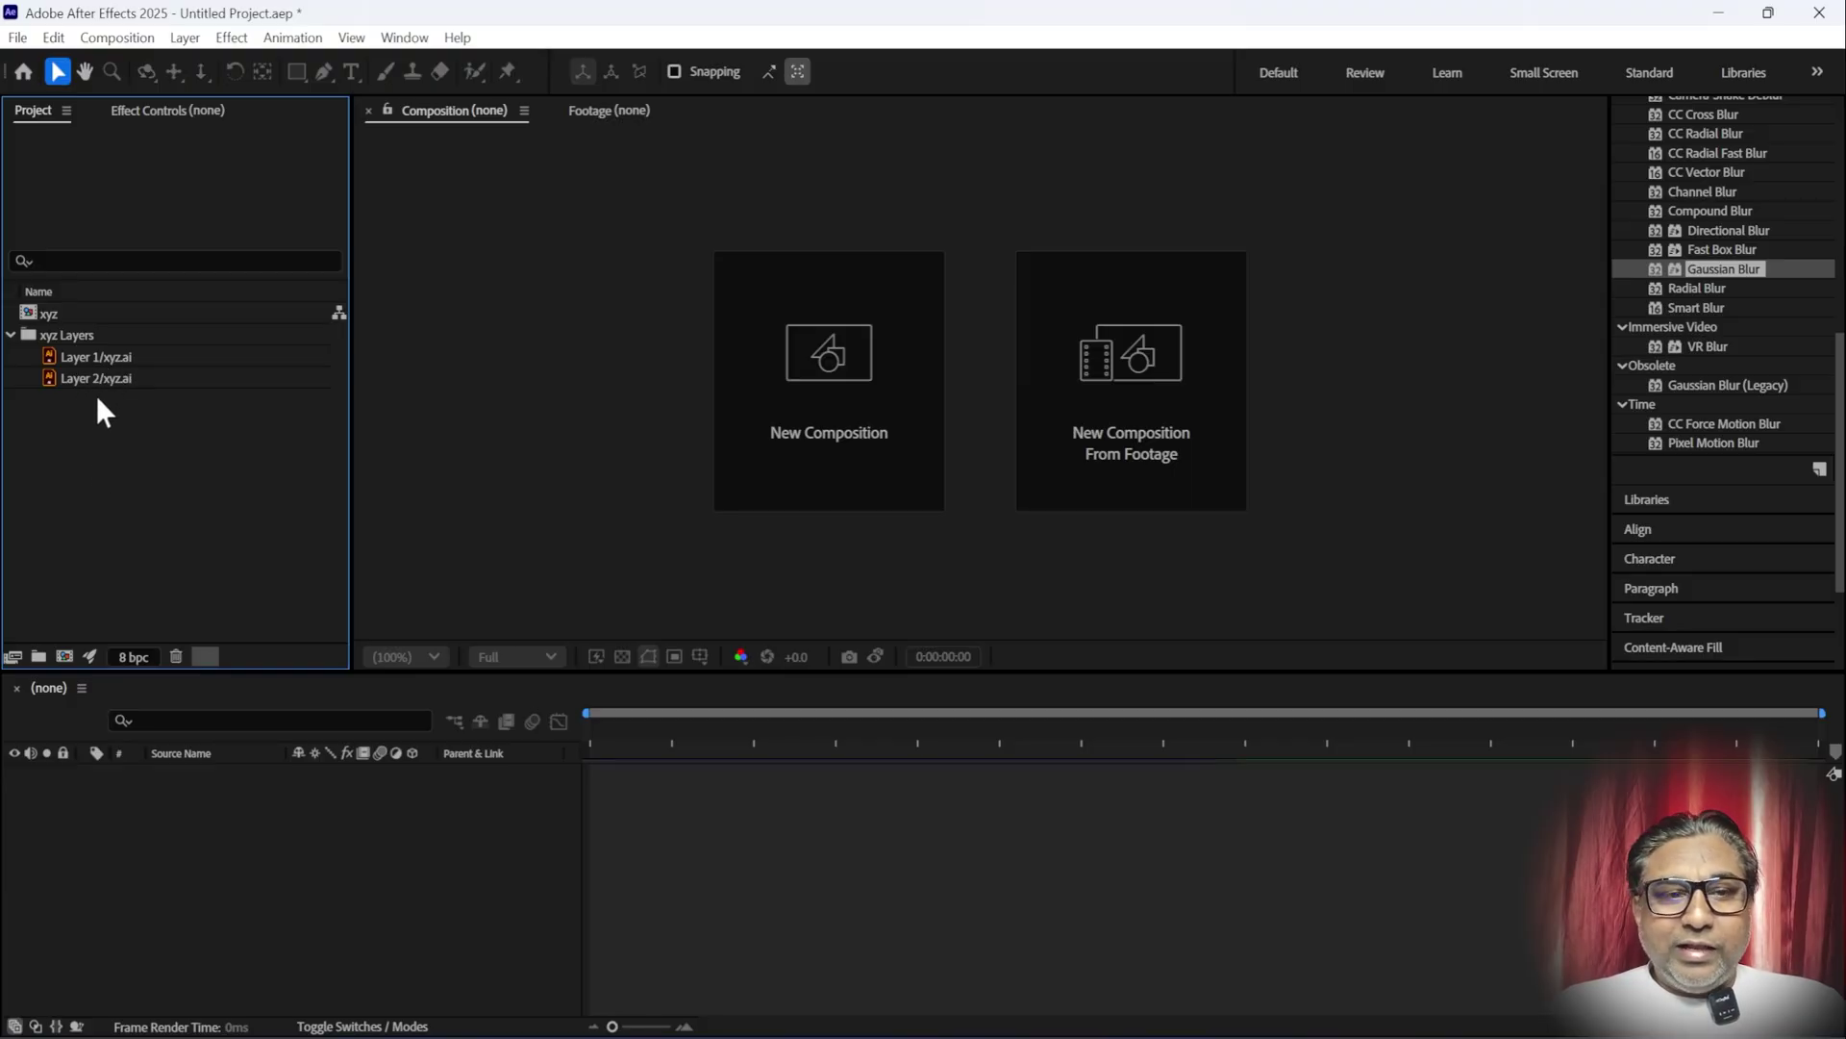
left_click(109, 356)
left_click(113, 380)
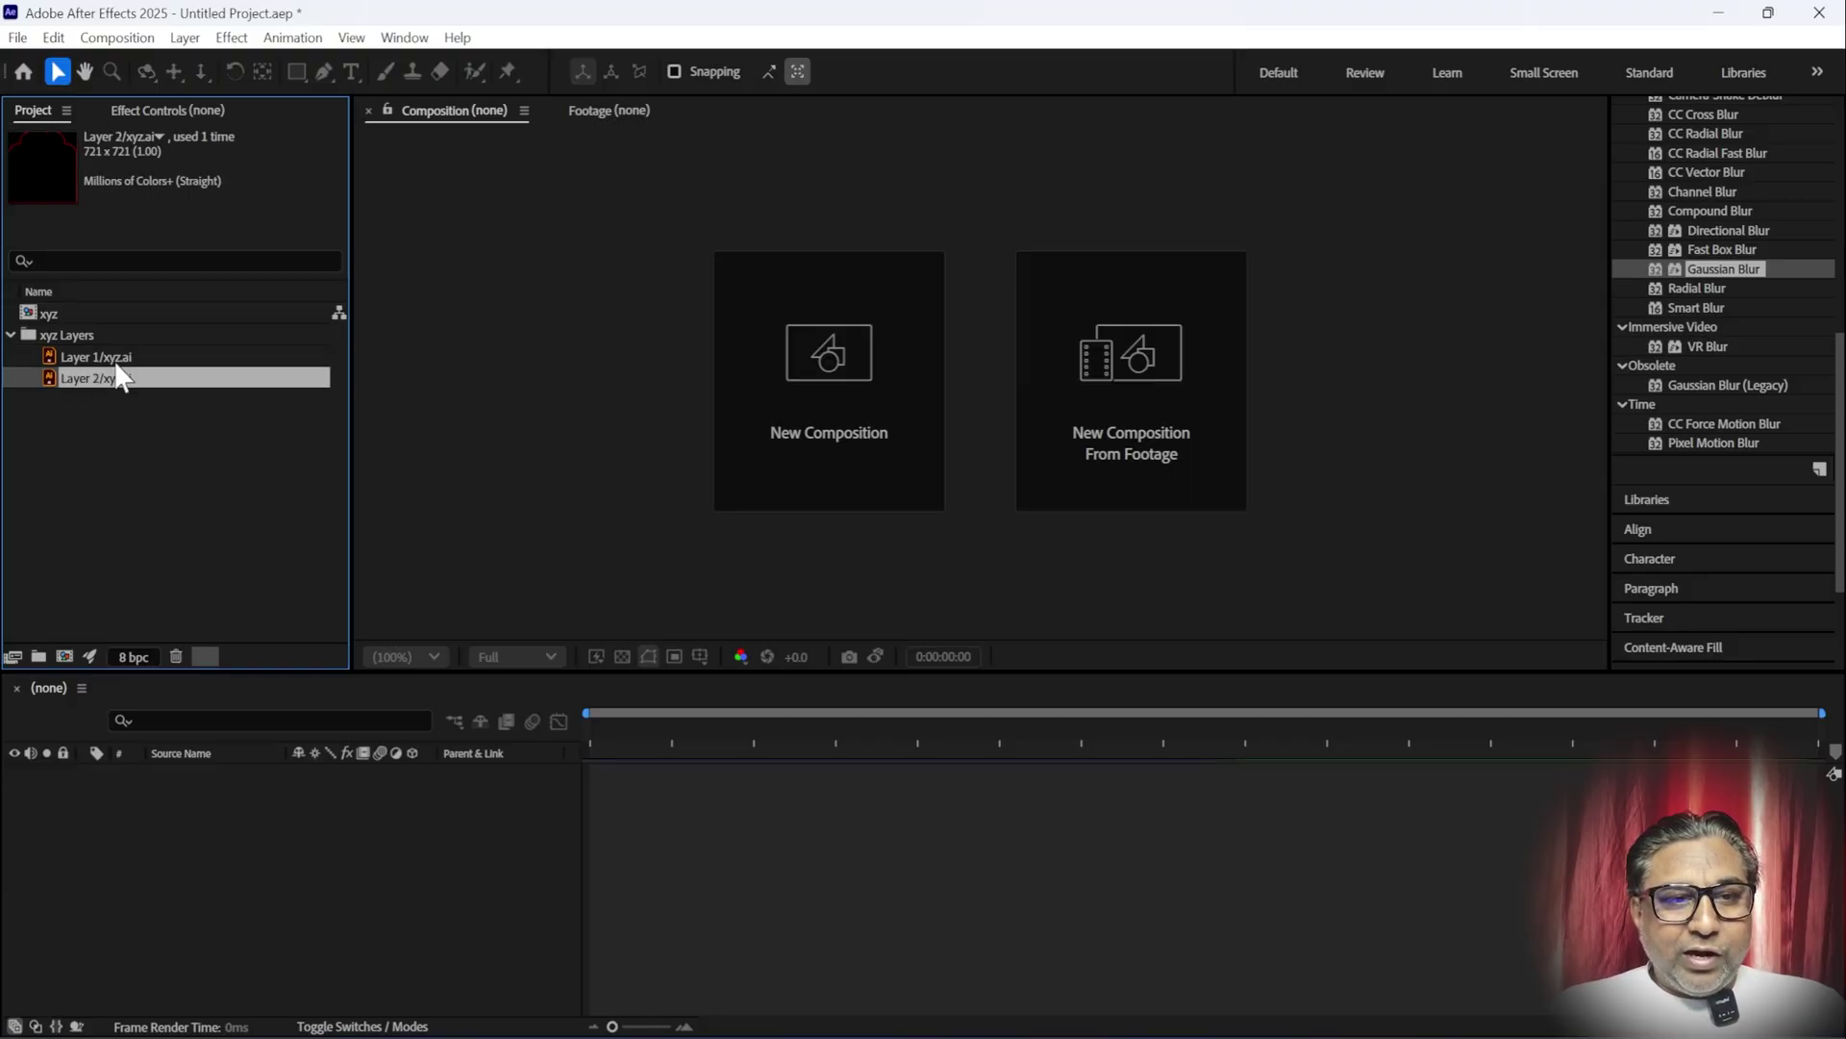
left_click(112, 356)
left_click(114, 379)
left_click(116, 357)
left_click(117, 377)
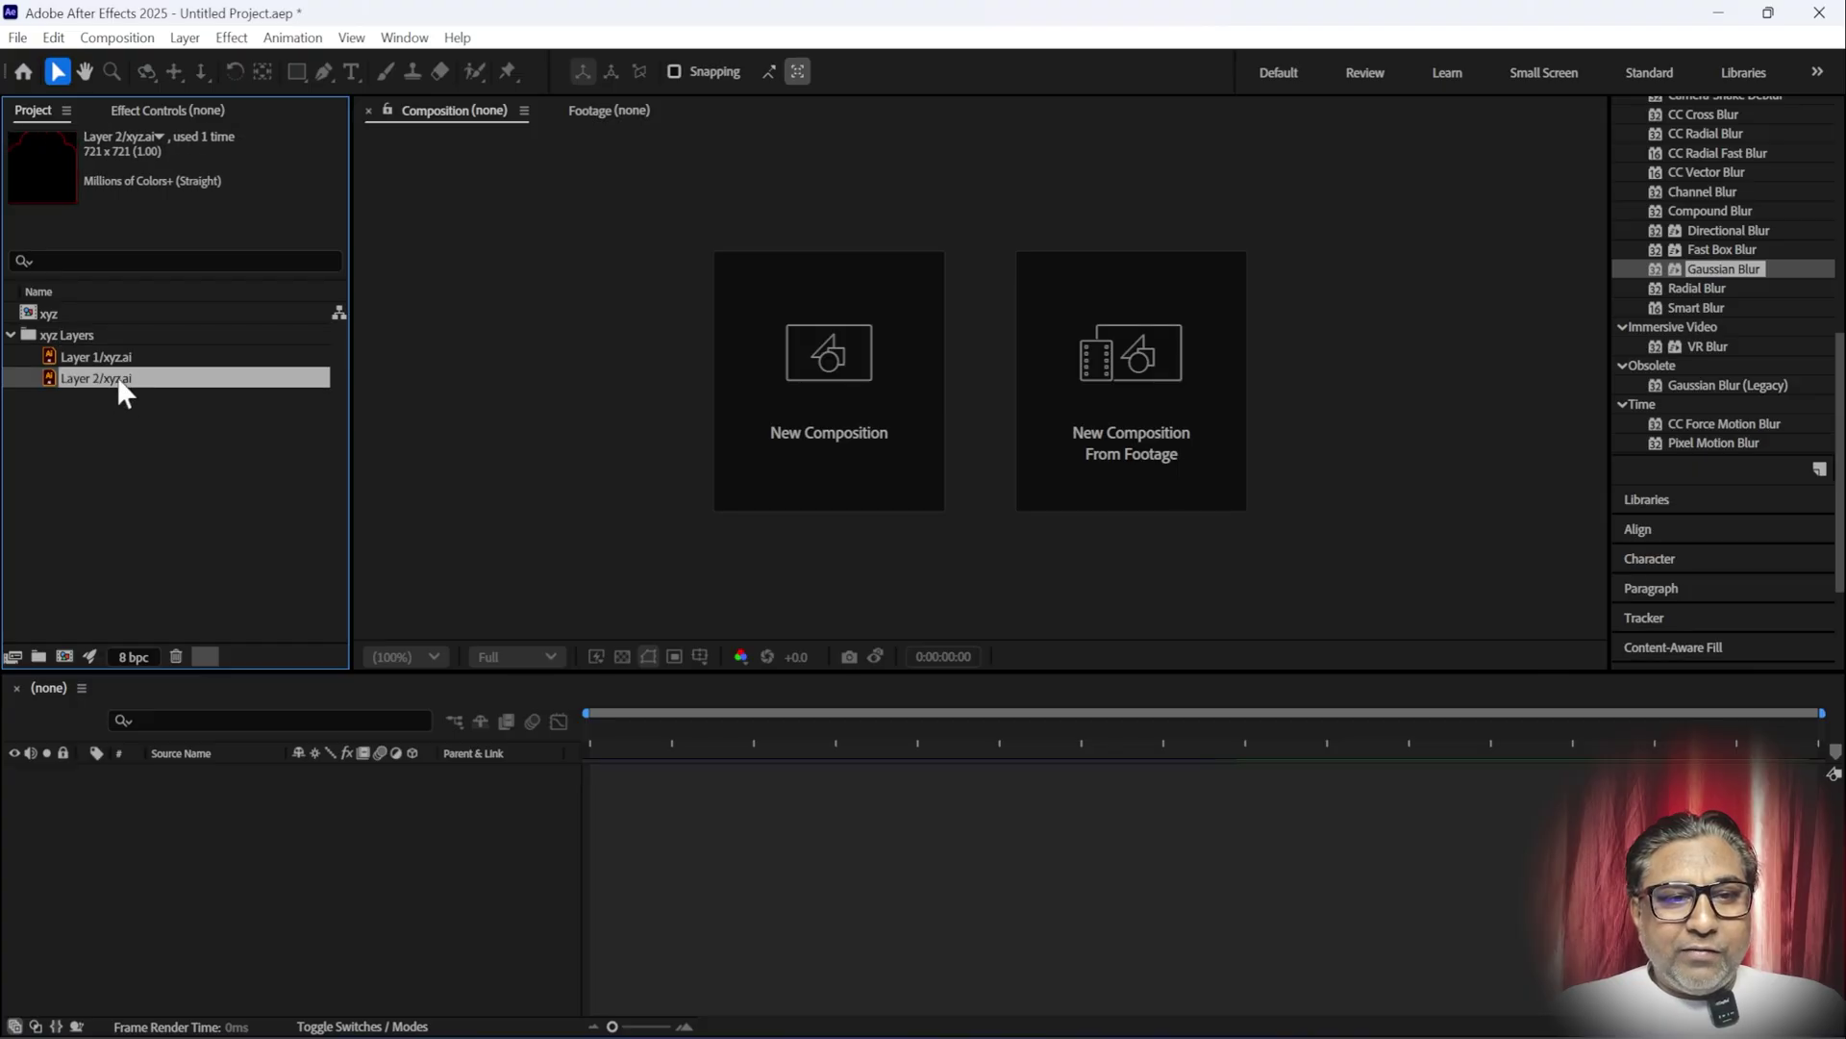
left_click(120, 438)
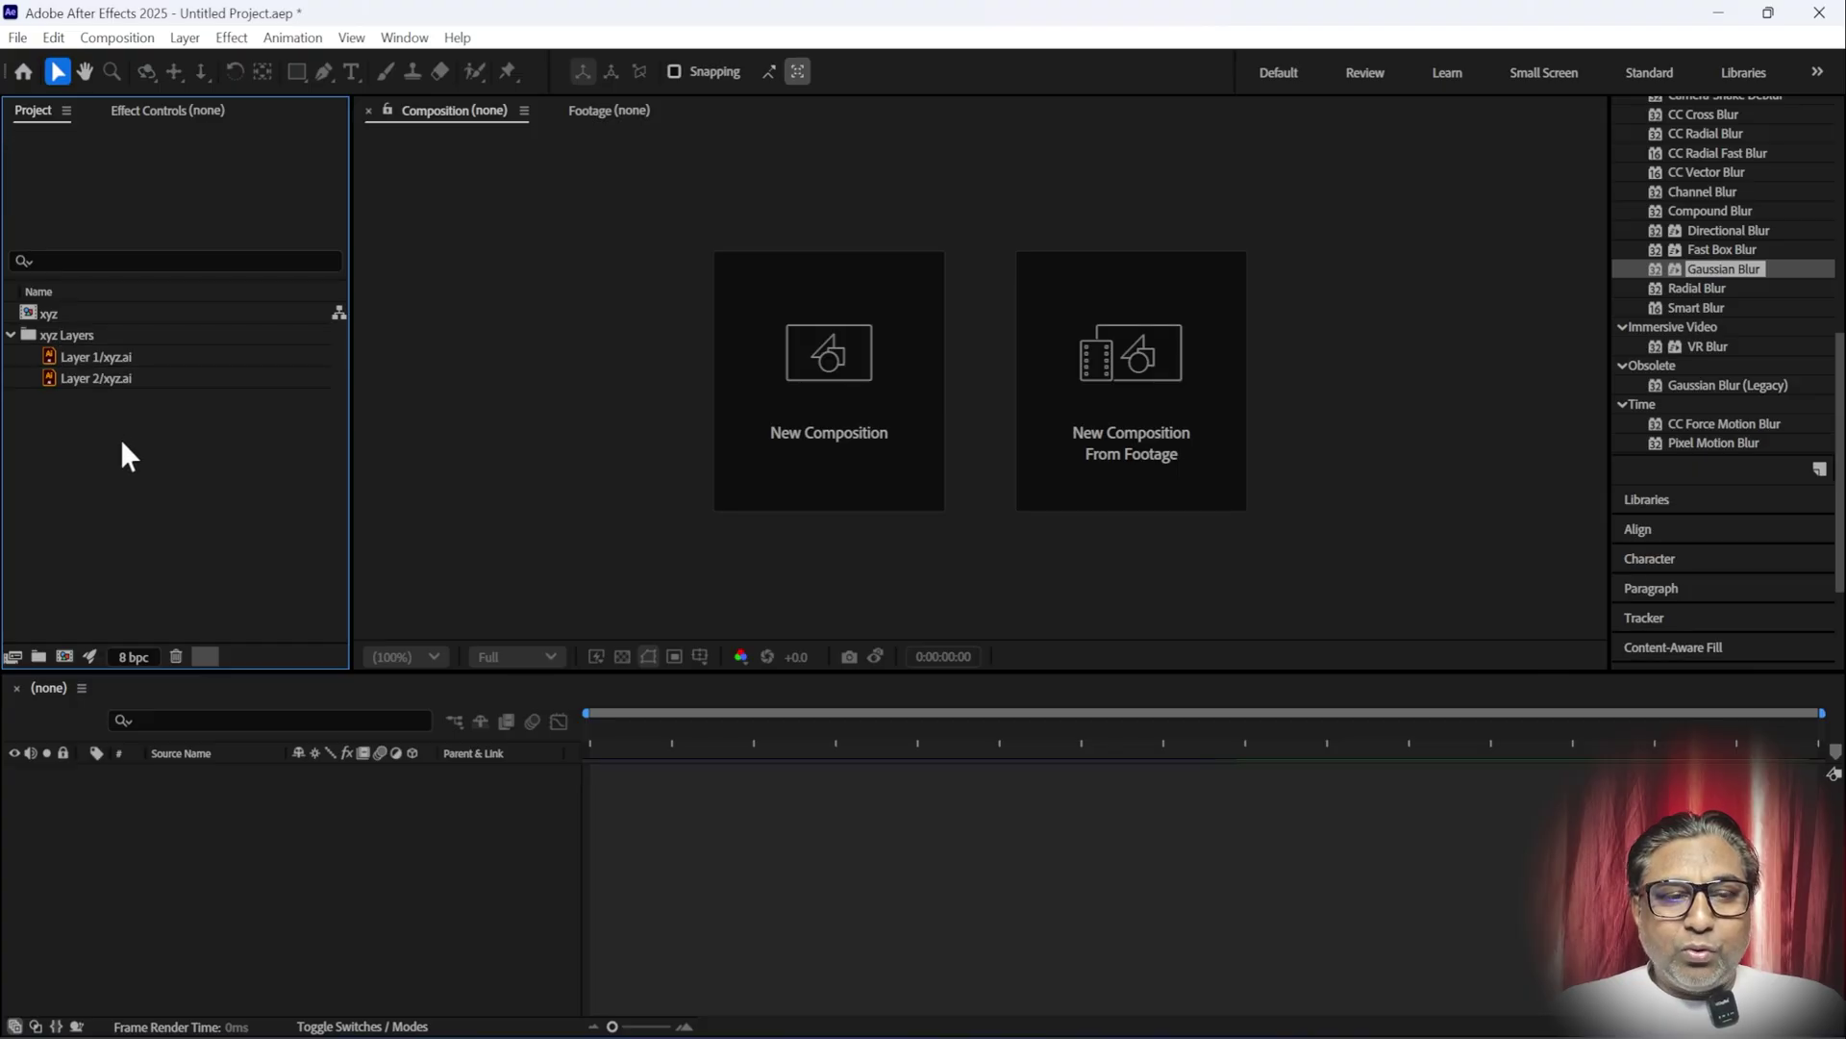
- Create Comp 1 at 2400 × 720 with a black background
left_click(874, 371)
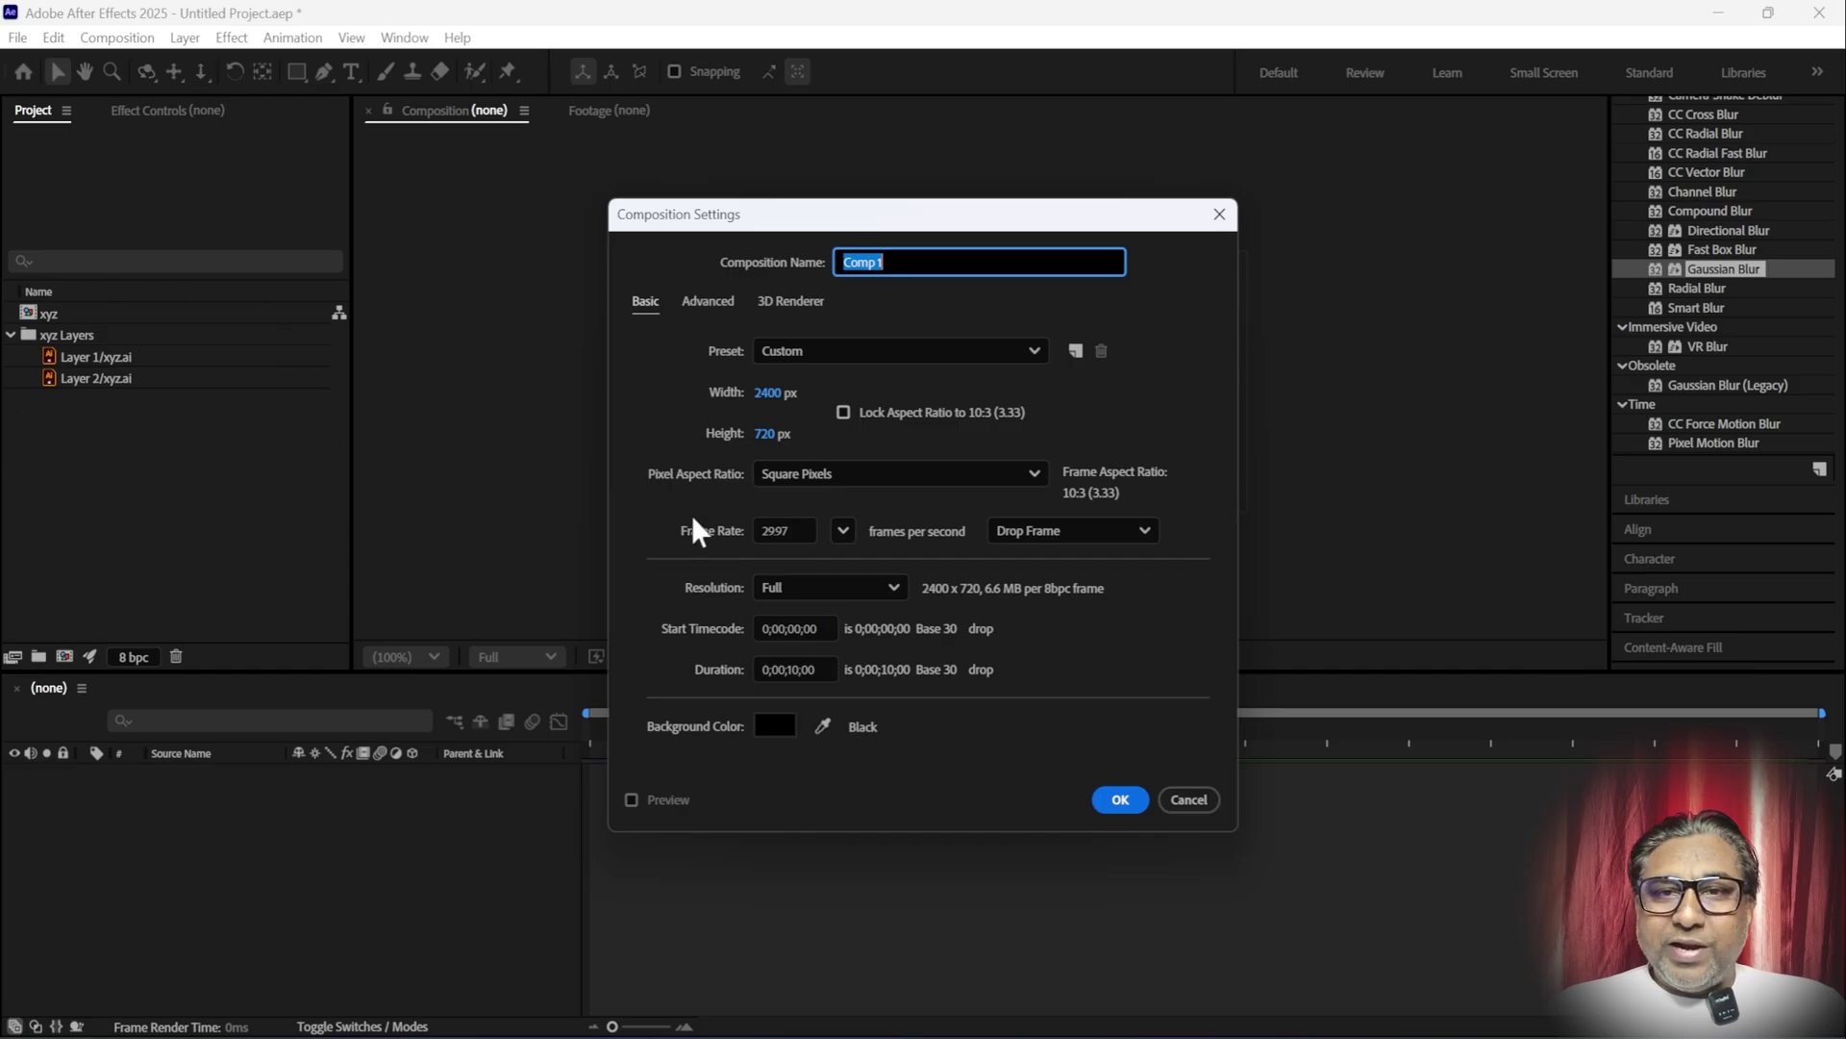
left_click(1121, 799)
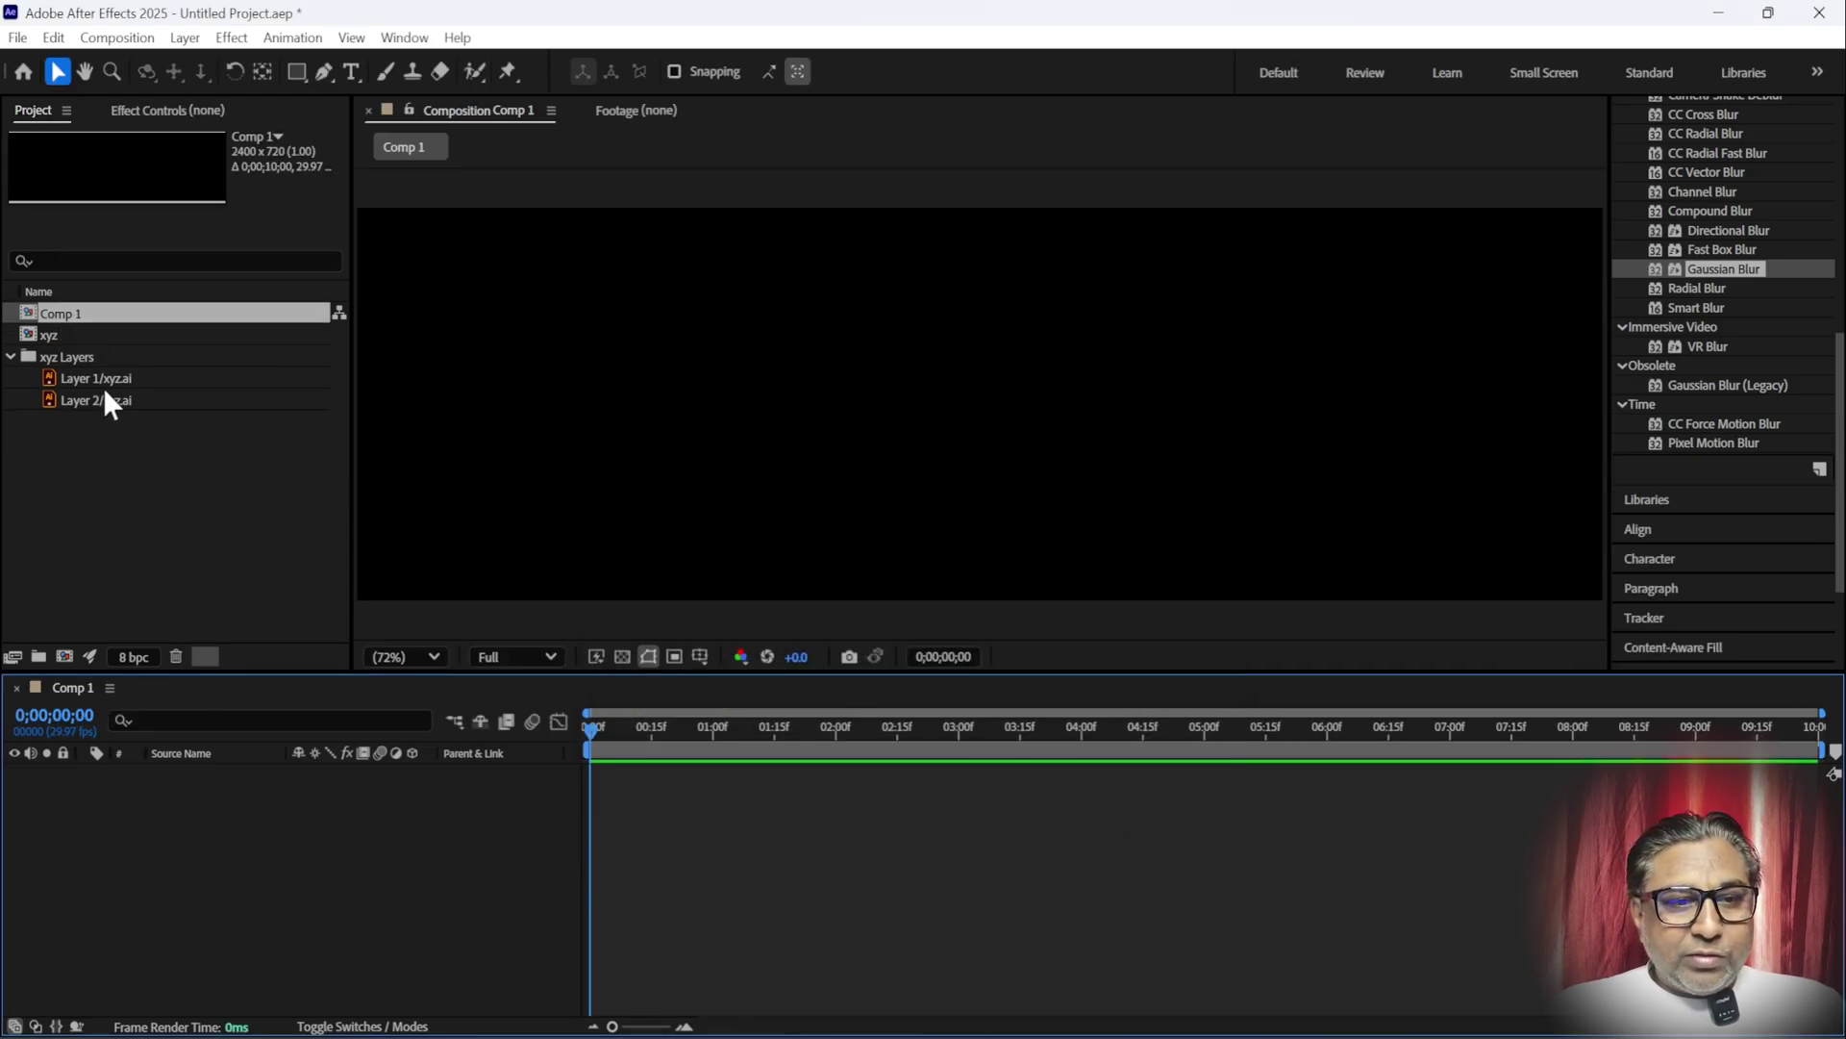
left_click(102, 383)
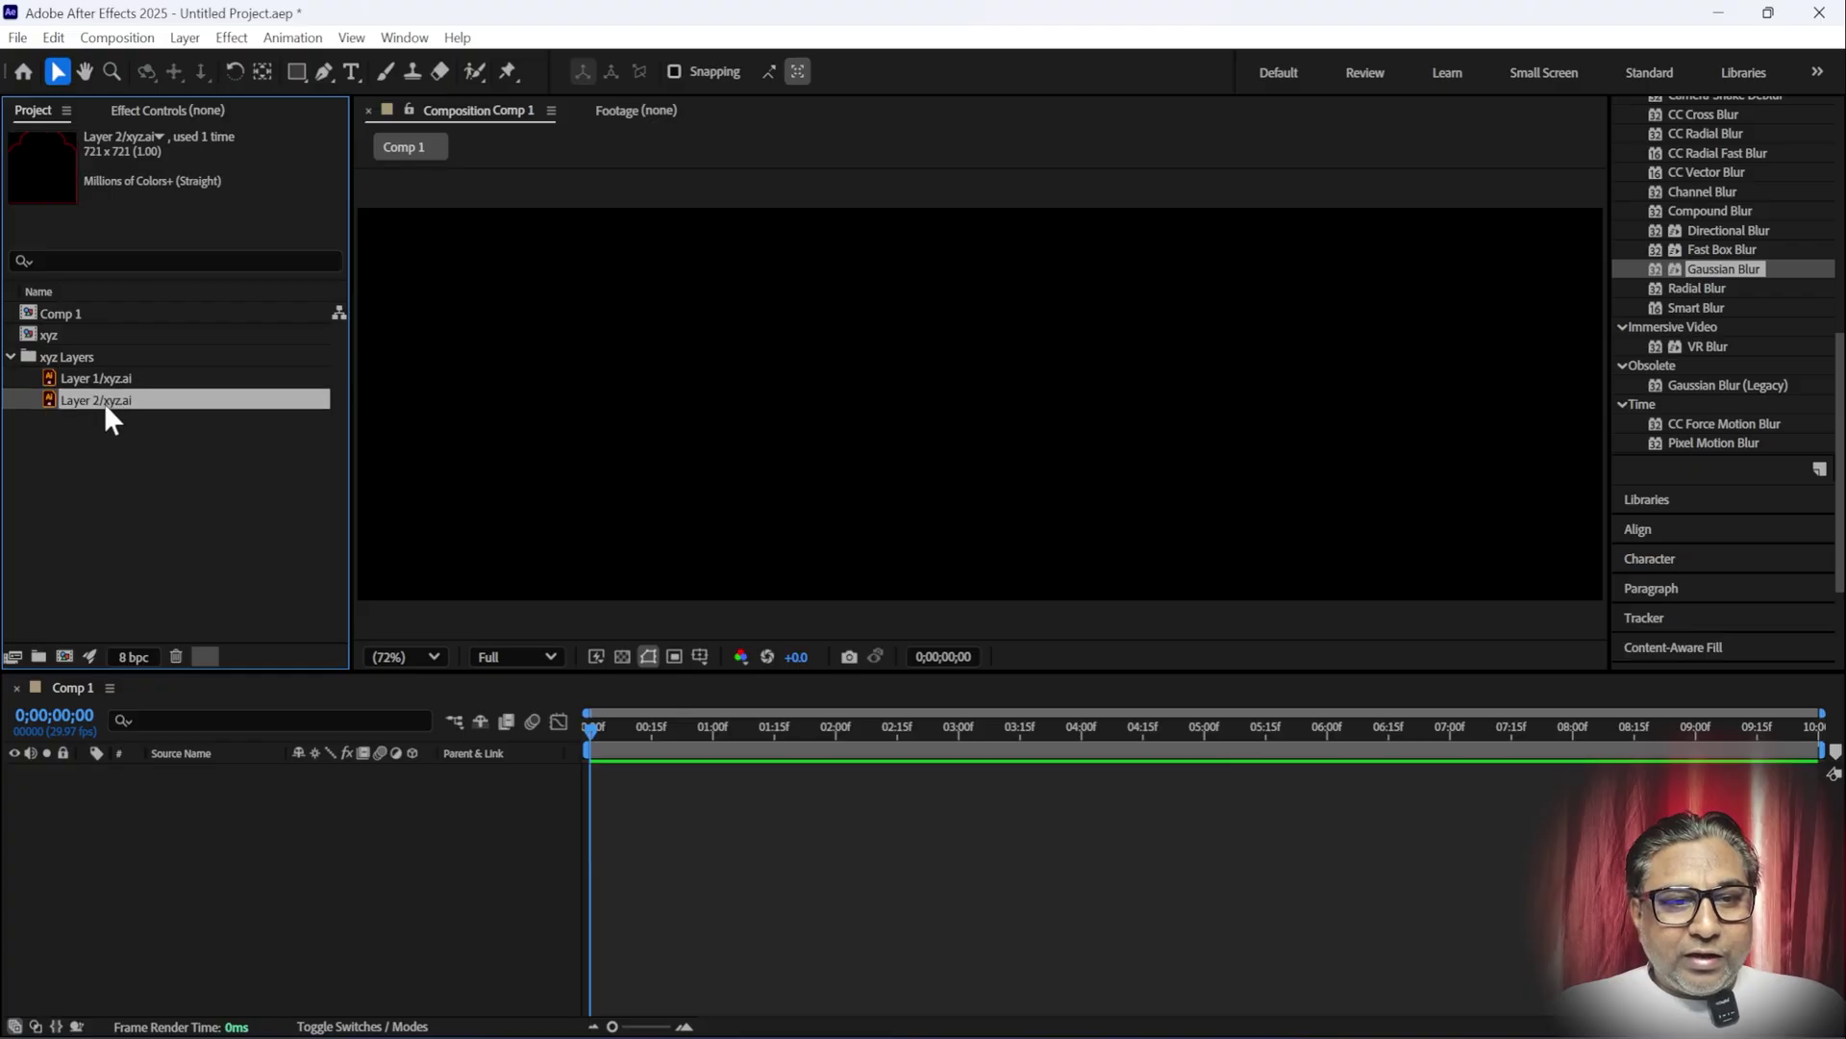
- Add Layer 2/xyz.ai to Comp 1 and convert it via Create Shapes from Vector Layer
left_click_drag(104, 402, 208, 789)
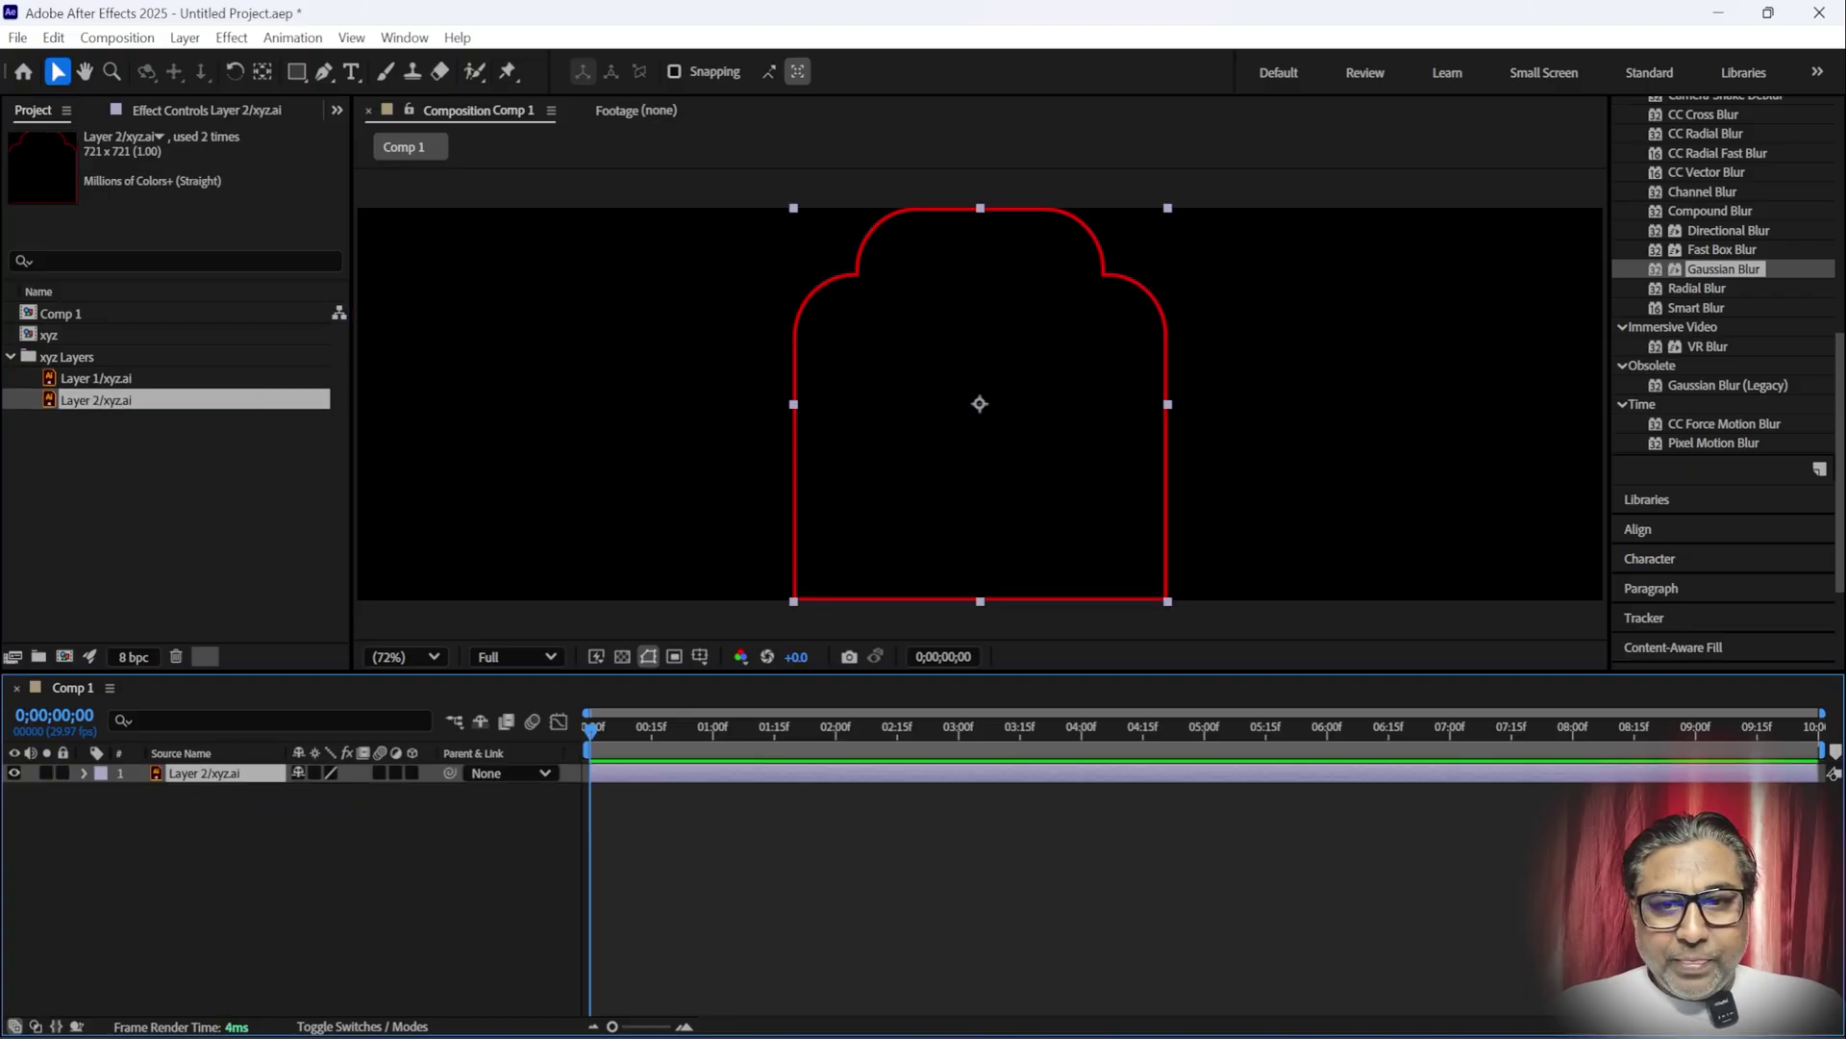
left_click(129, 919)
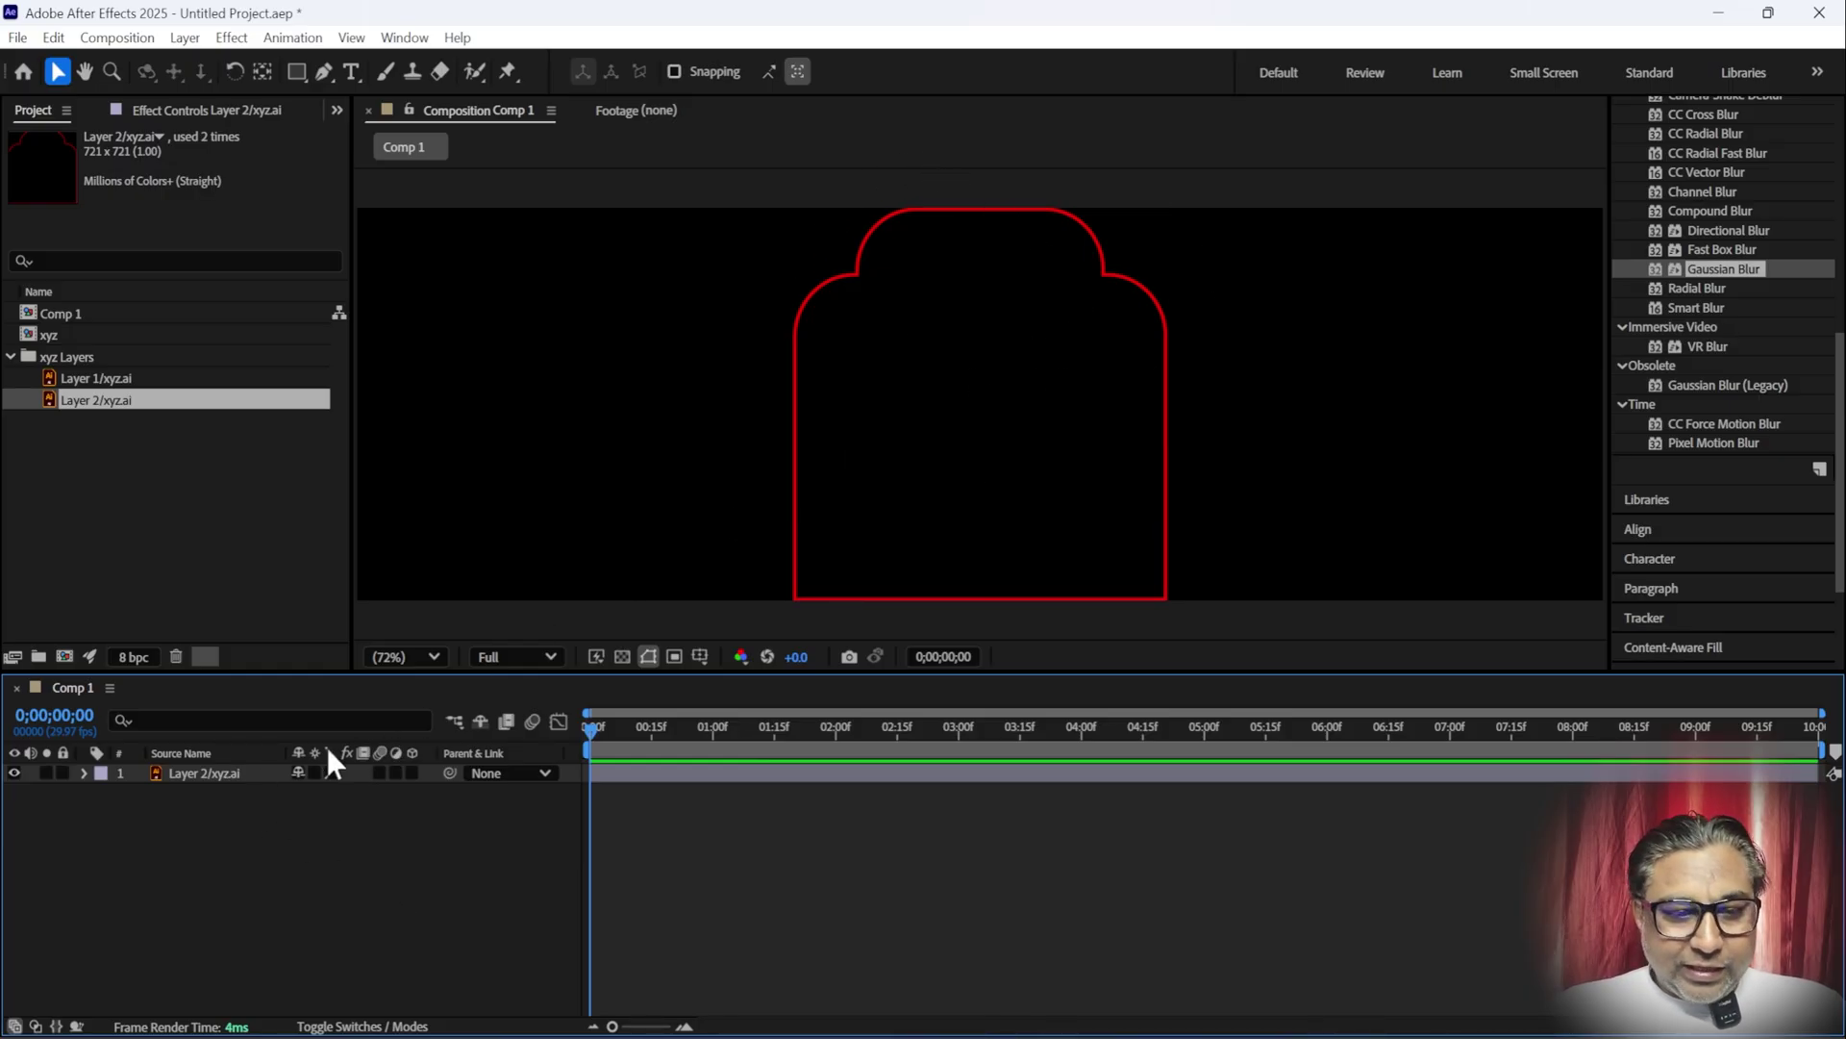
left_click(207, 773)
right_click(207, 772)
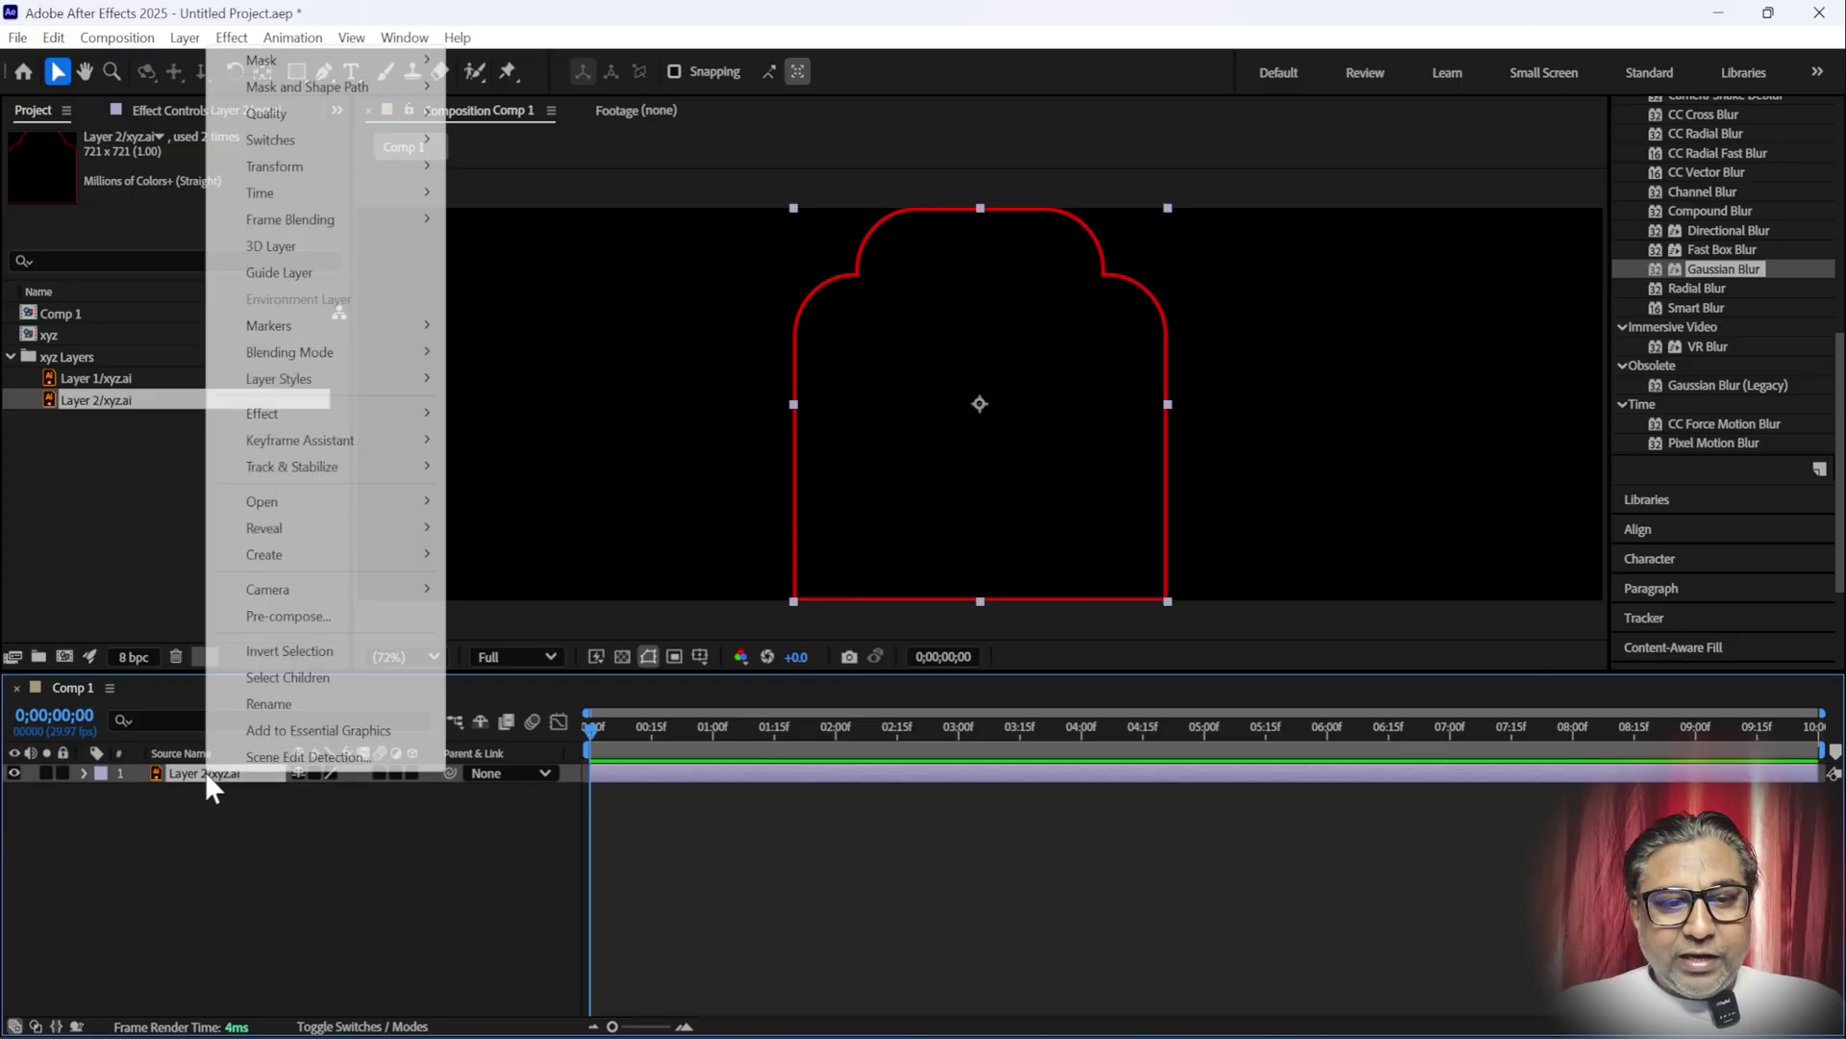
mouse_move(274, 558)
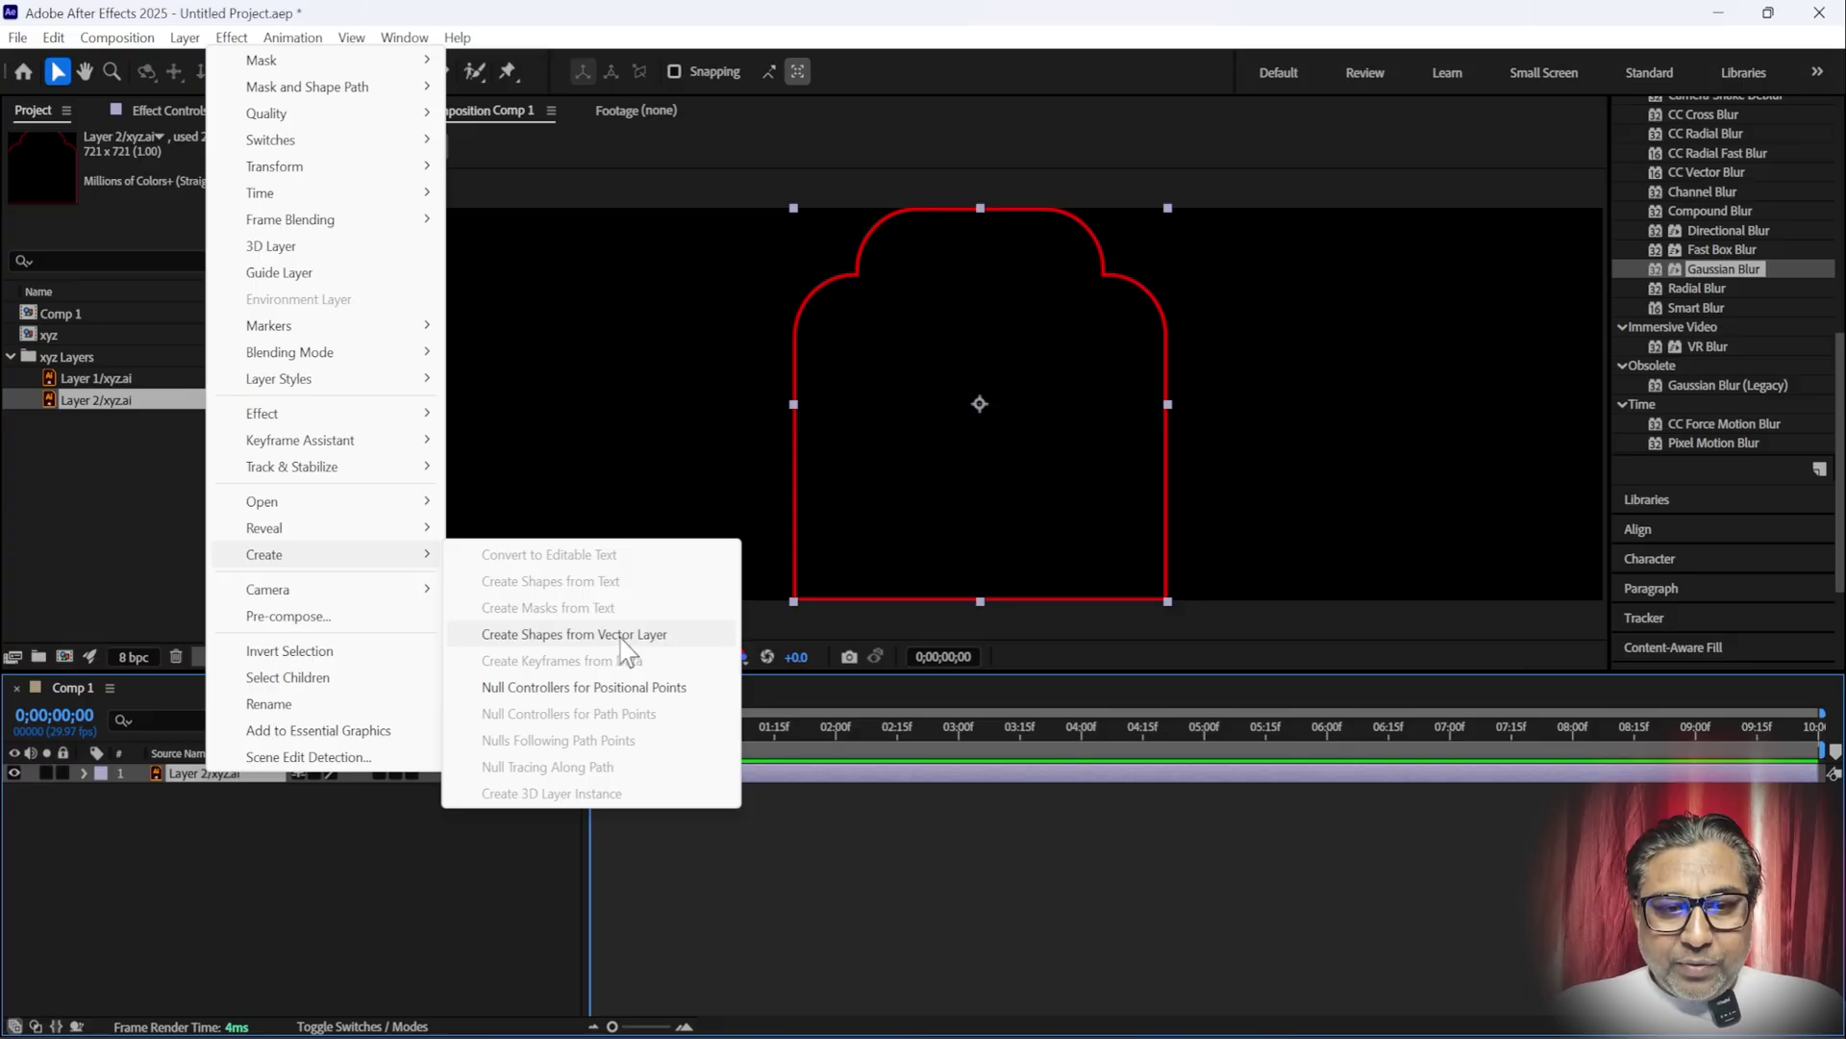
left_click(616, 634)
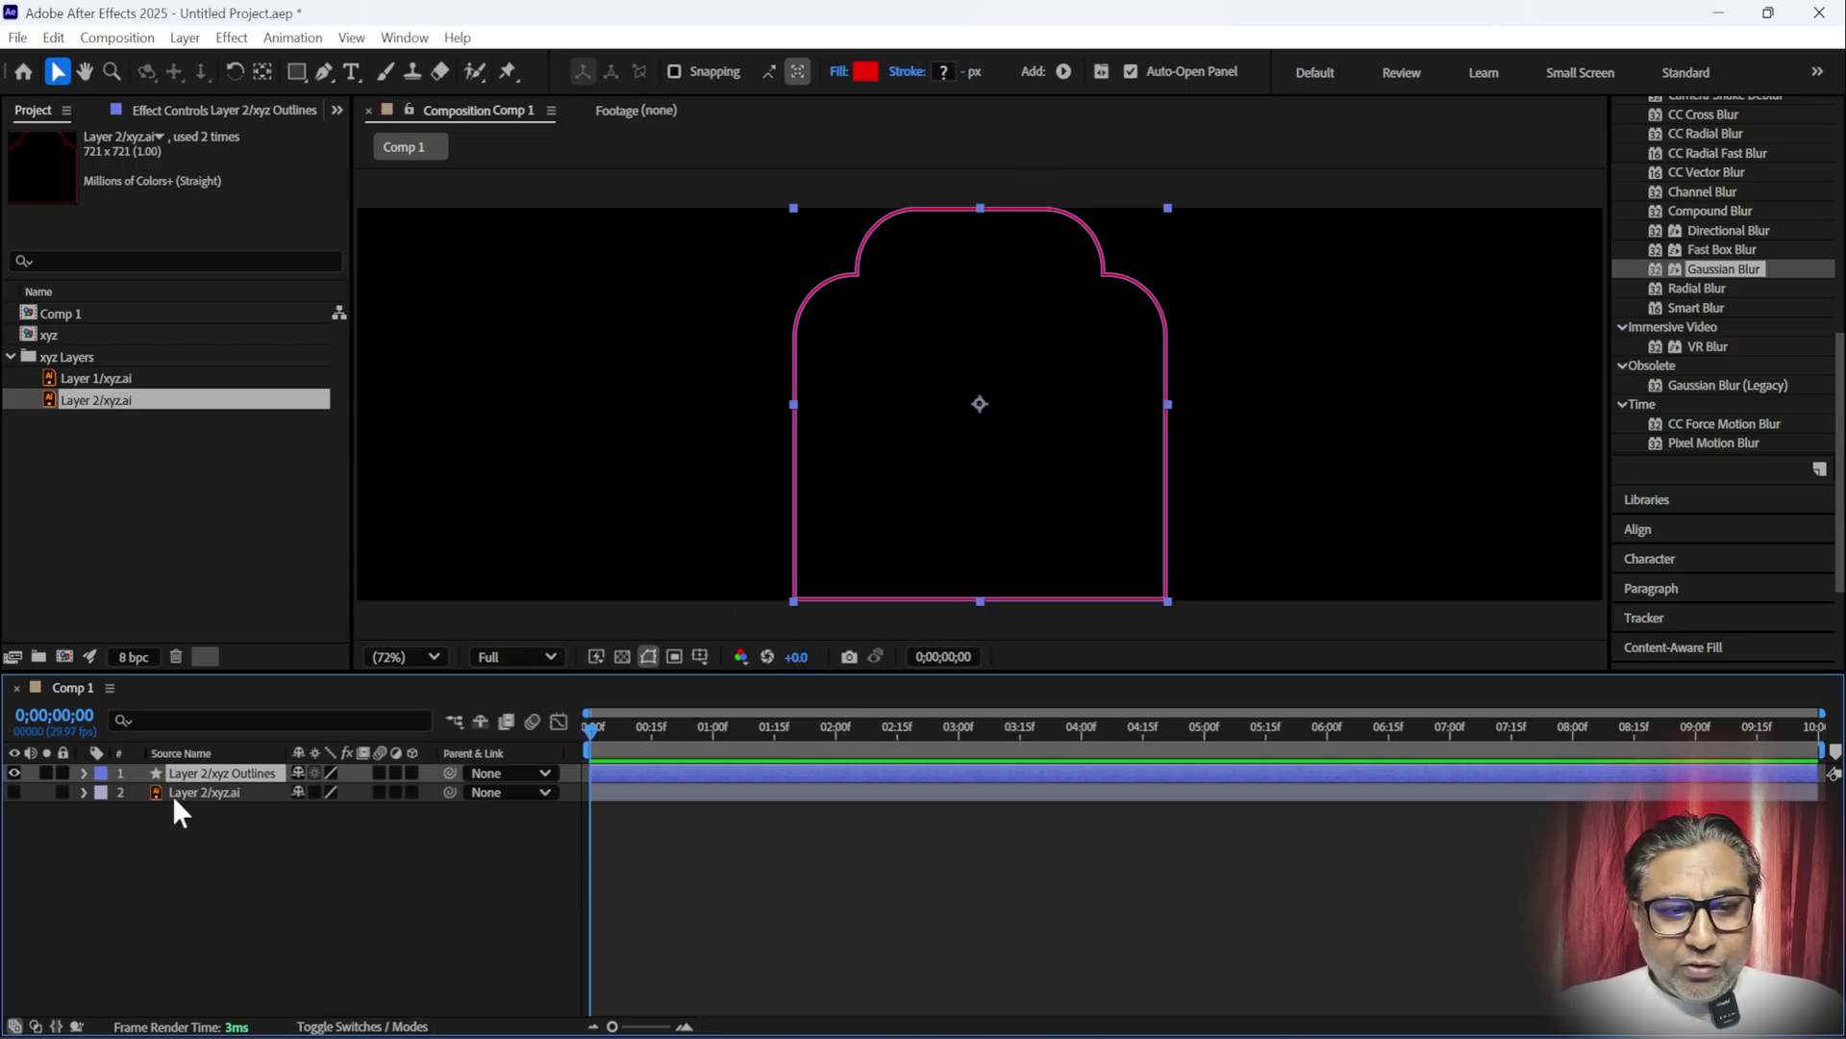
- Fill the Layer 2/xyz Outlines shape layer with white and enable its 3D switch
left_click(204, 792)
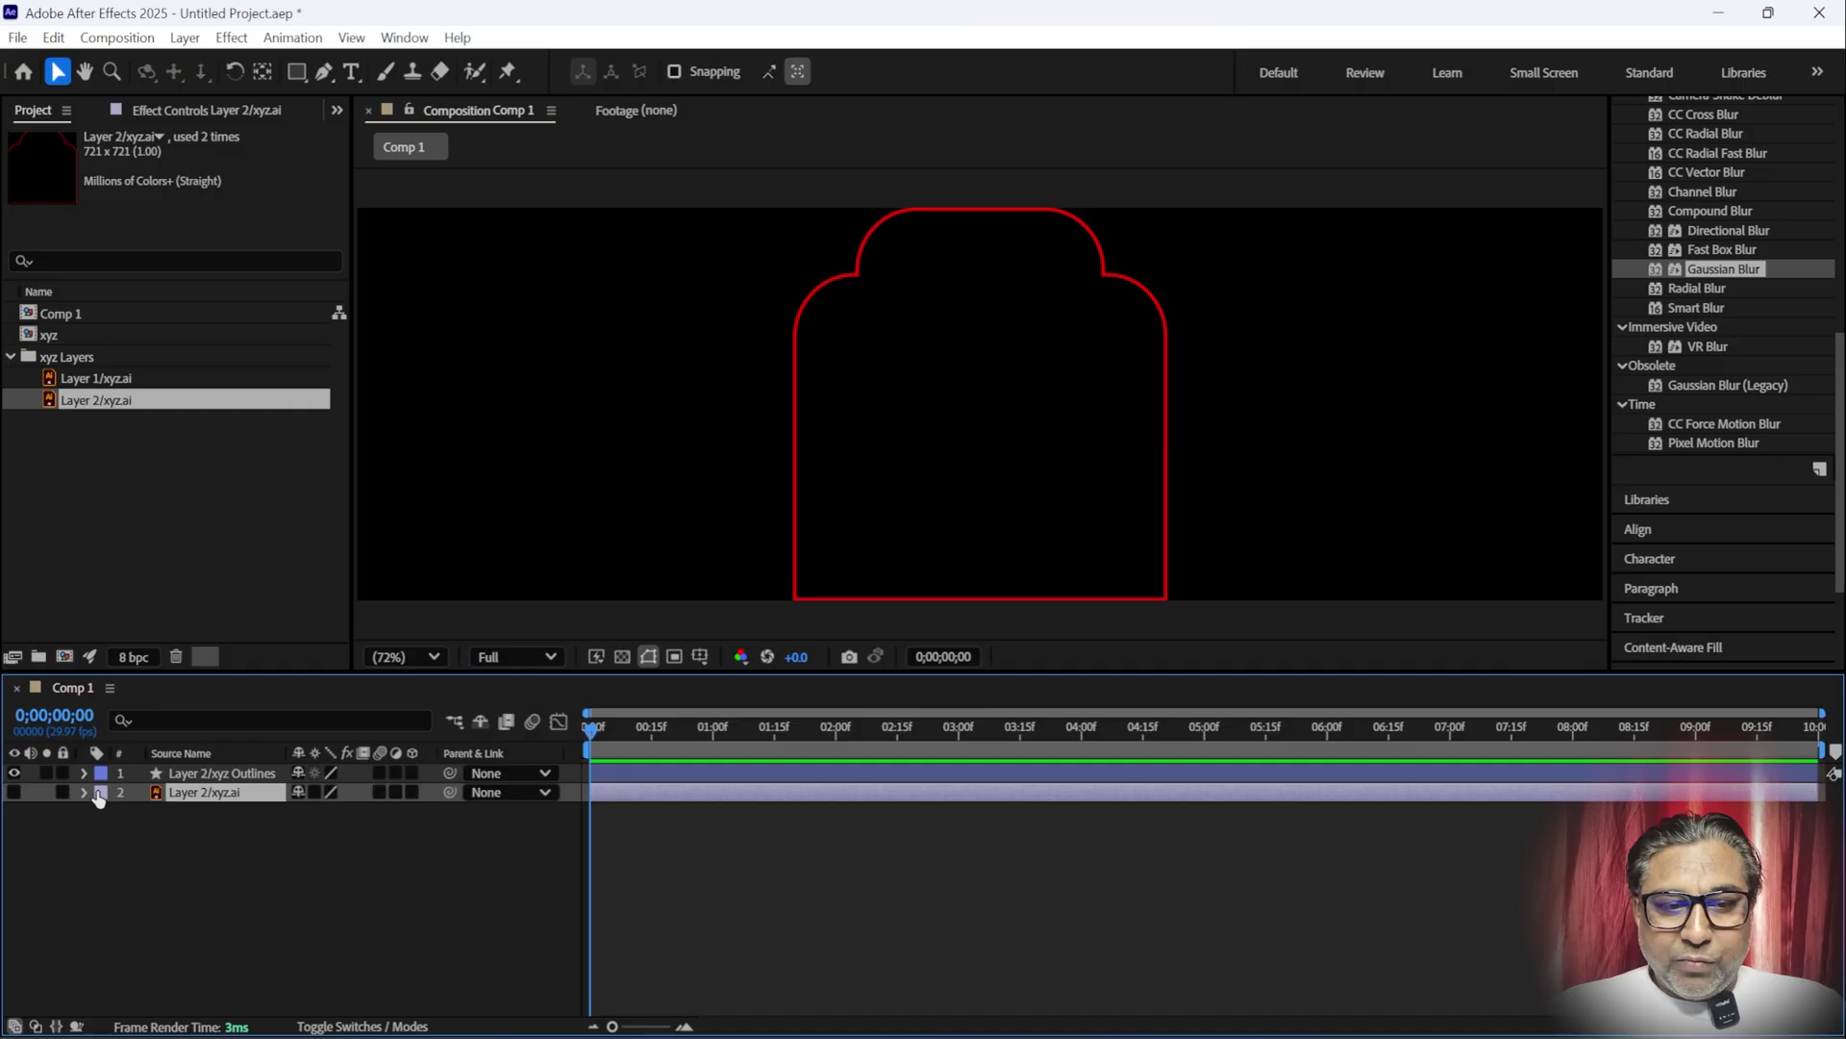
left_click(219, 773)
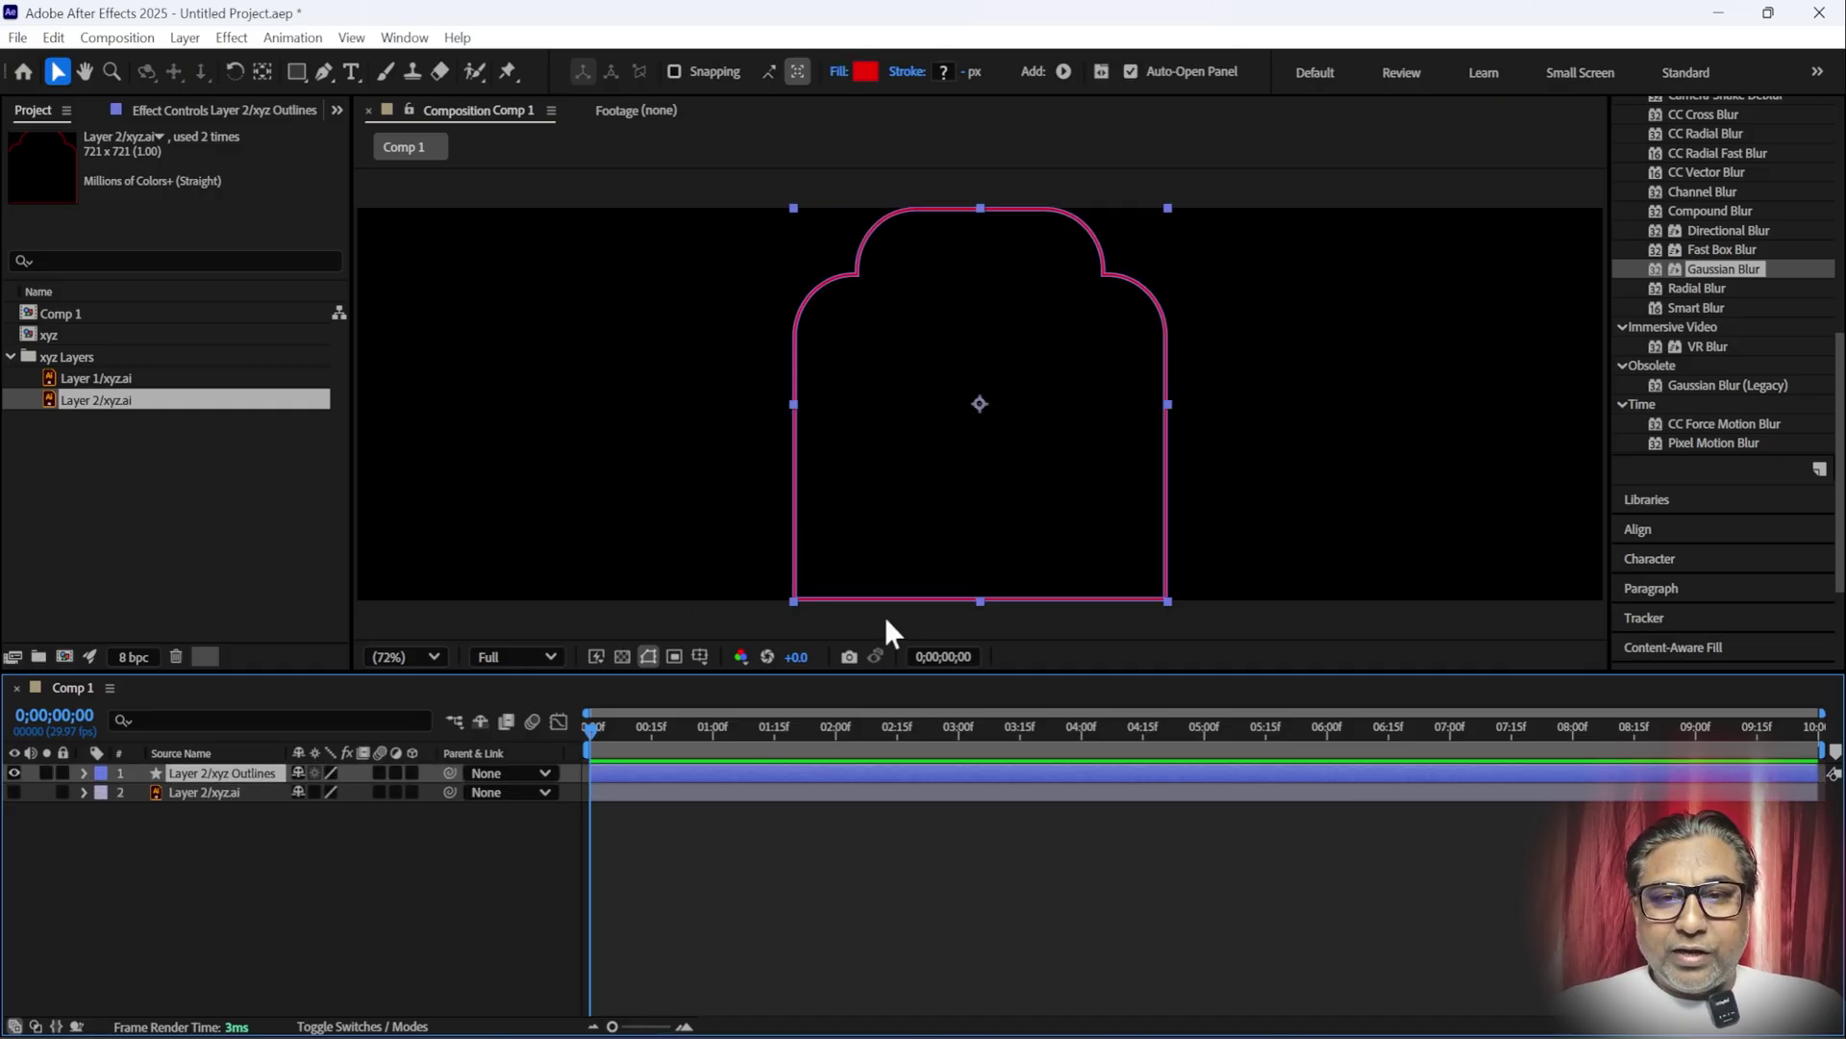
left_click(866, 71)
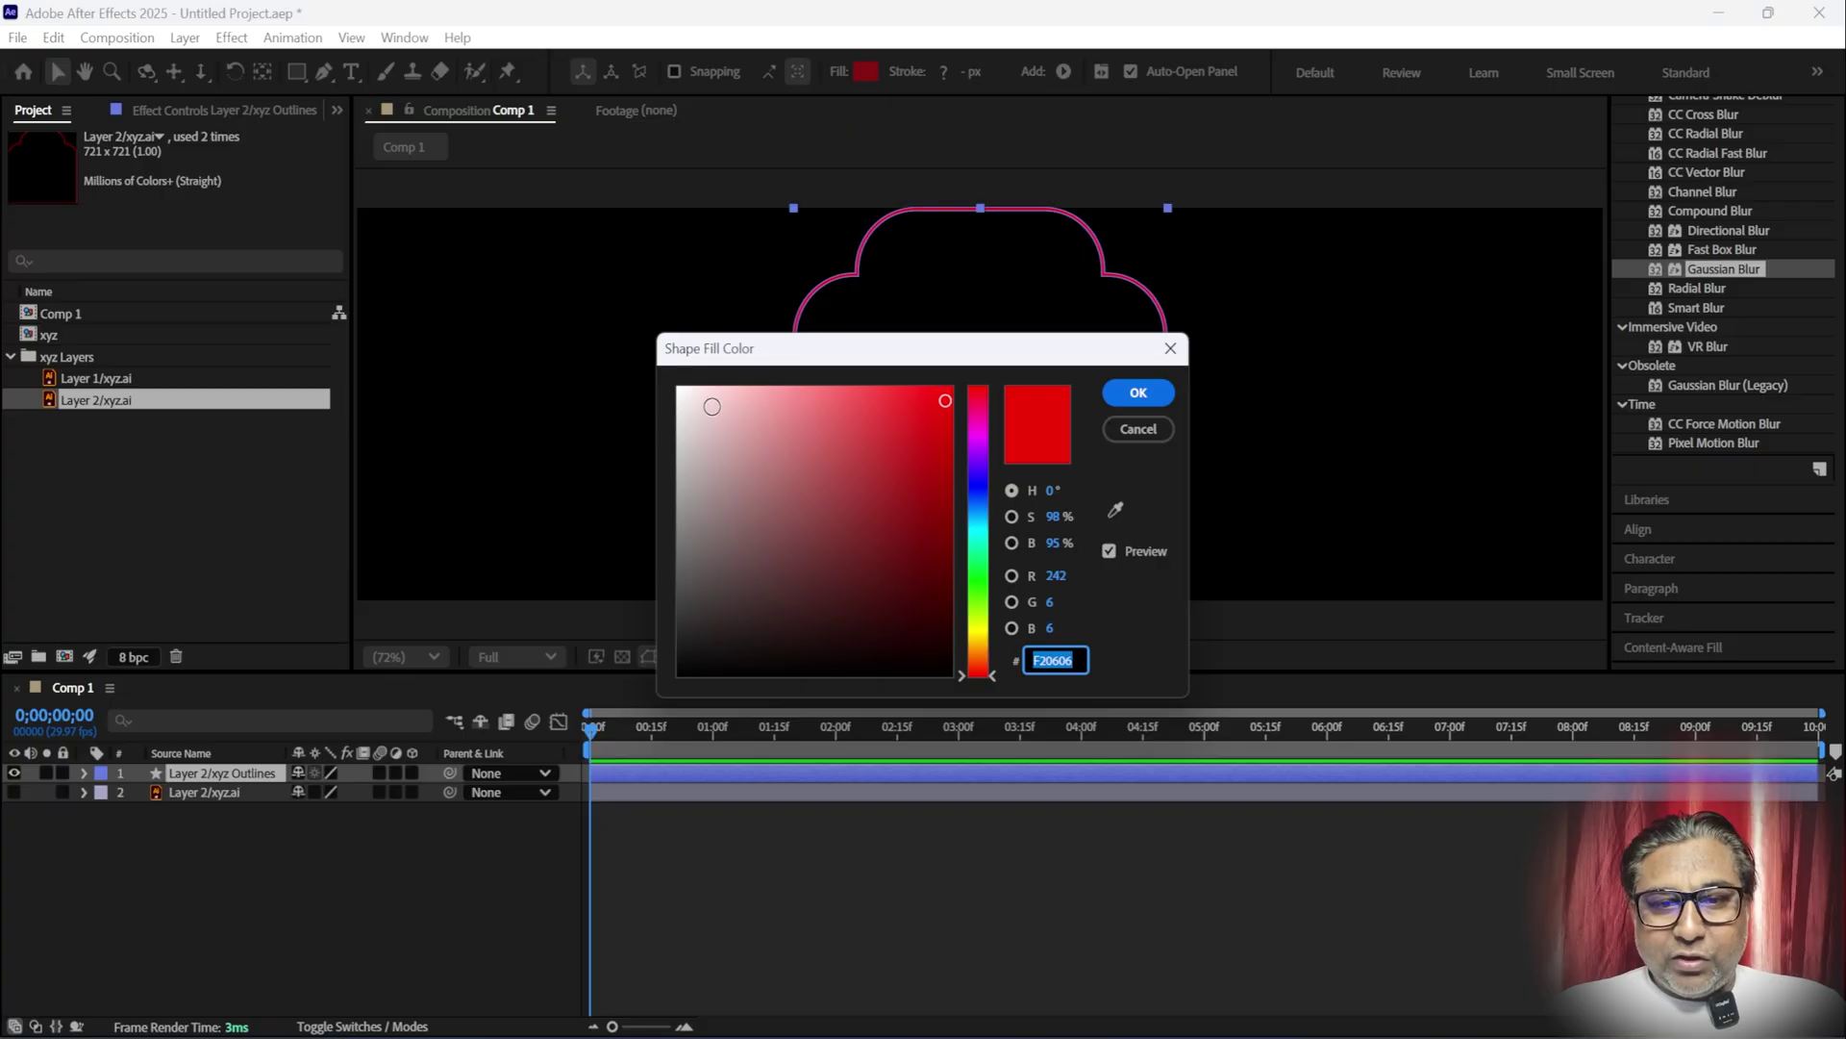
left_click(678, 389)
left_click(1135, 394)
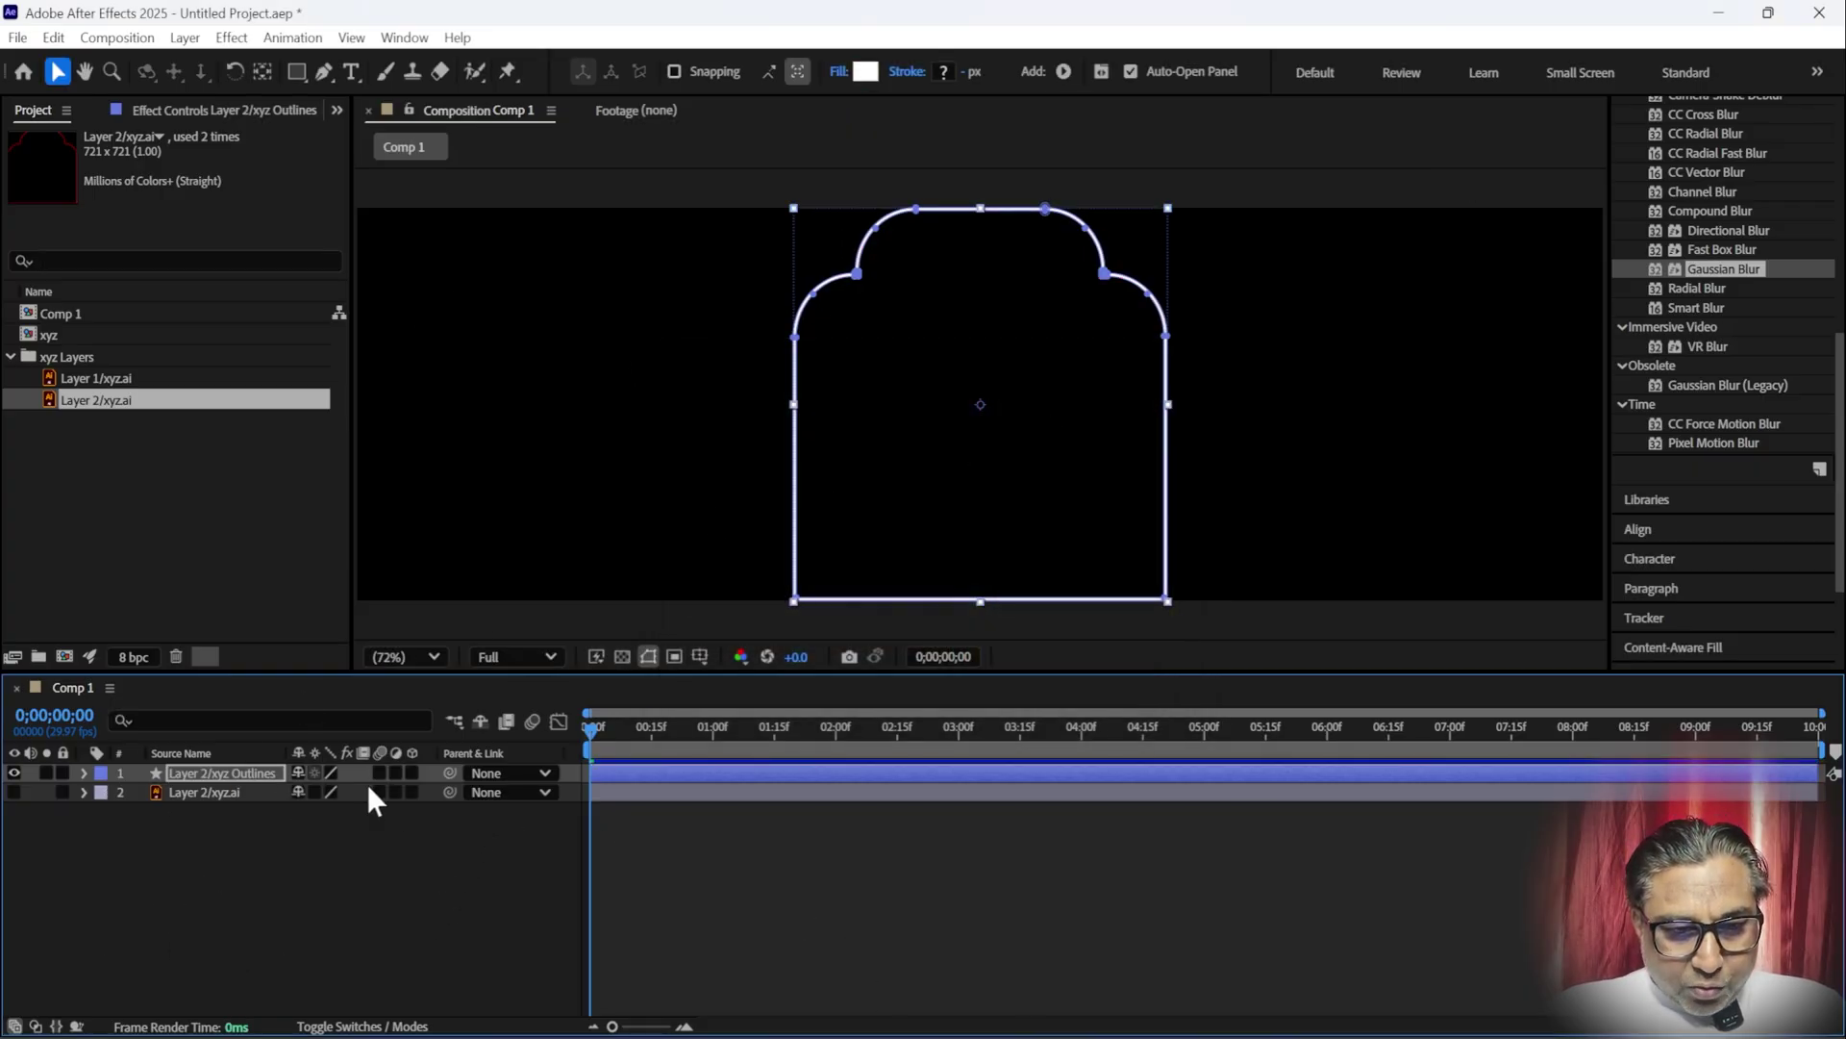
left_click(412, 772)
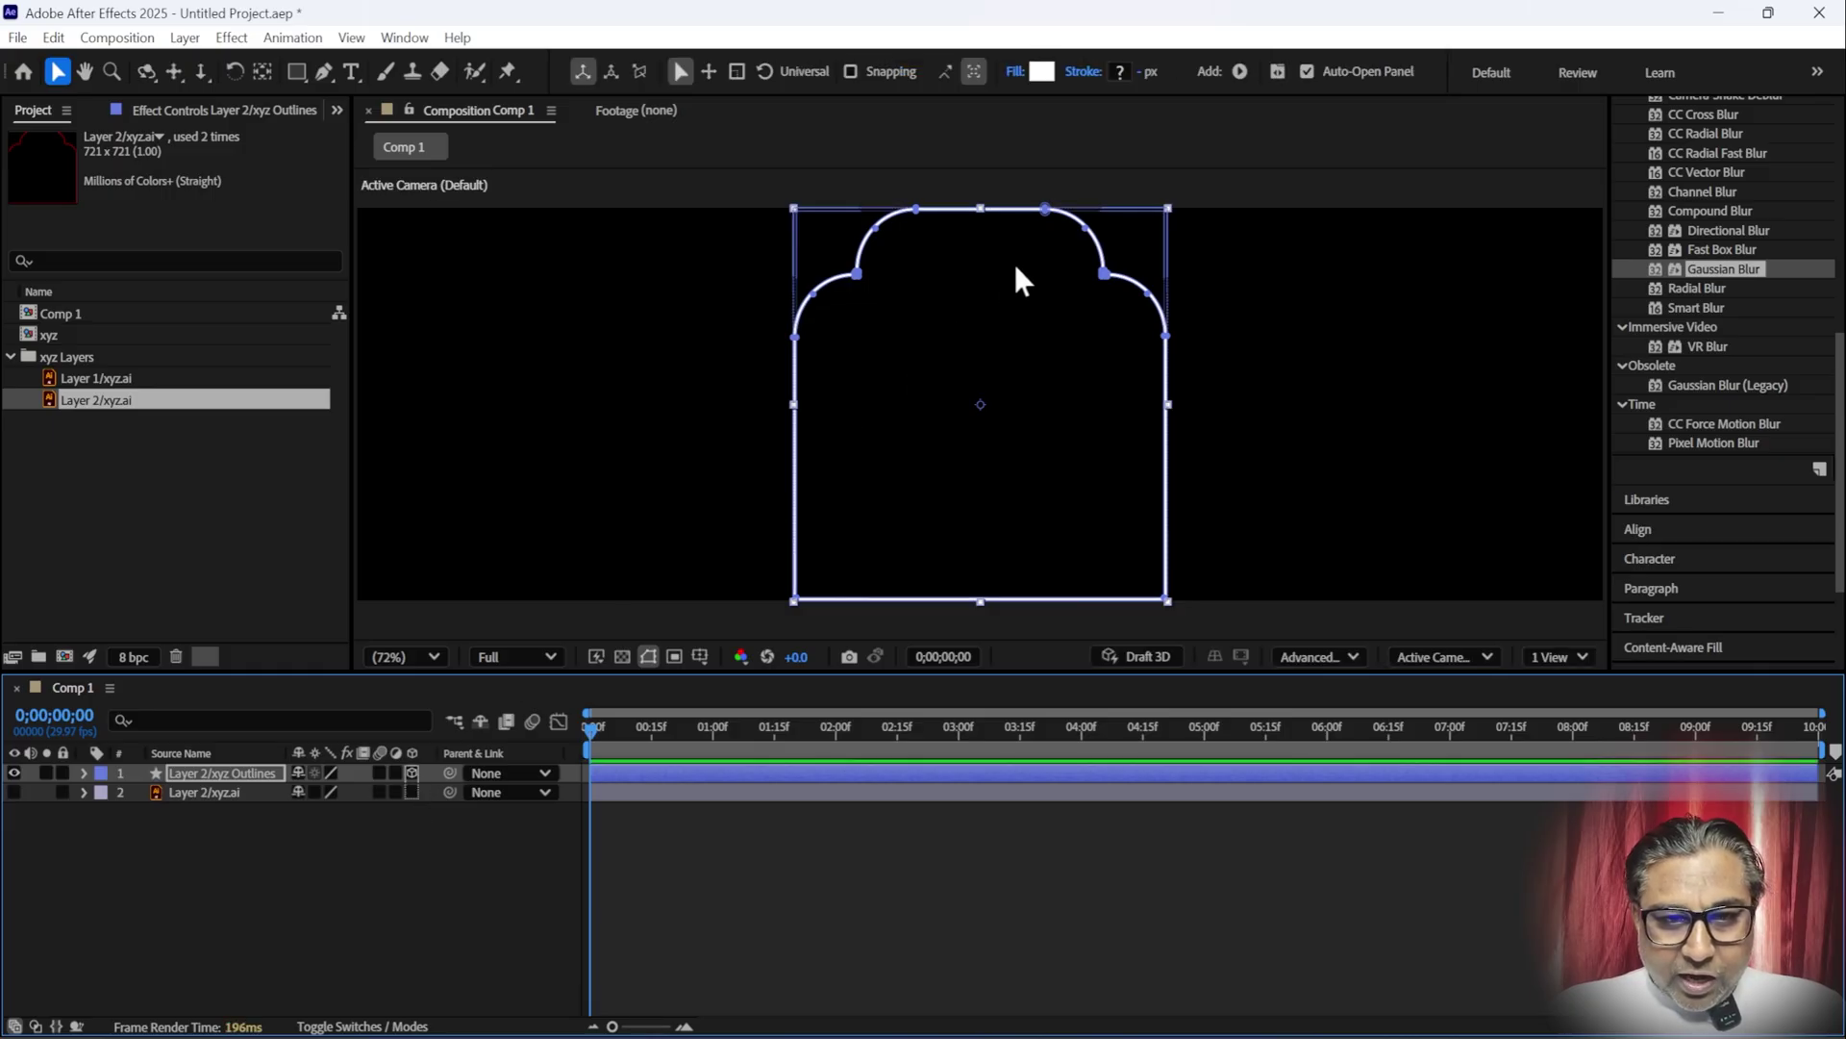
- Set the arch layer's Extrusion Depth to 518 in Geometry Options
left_click(84, 772)
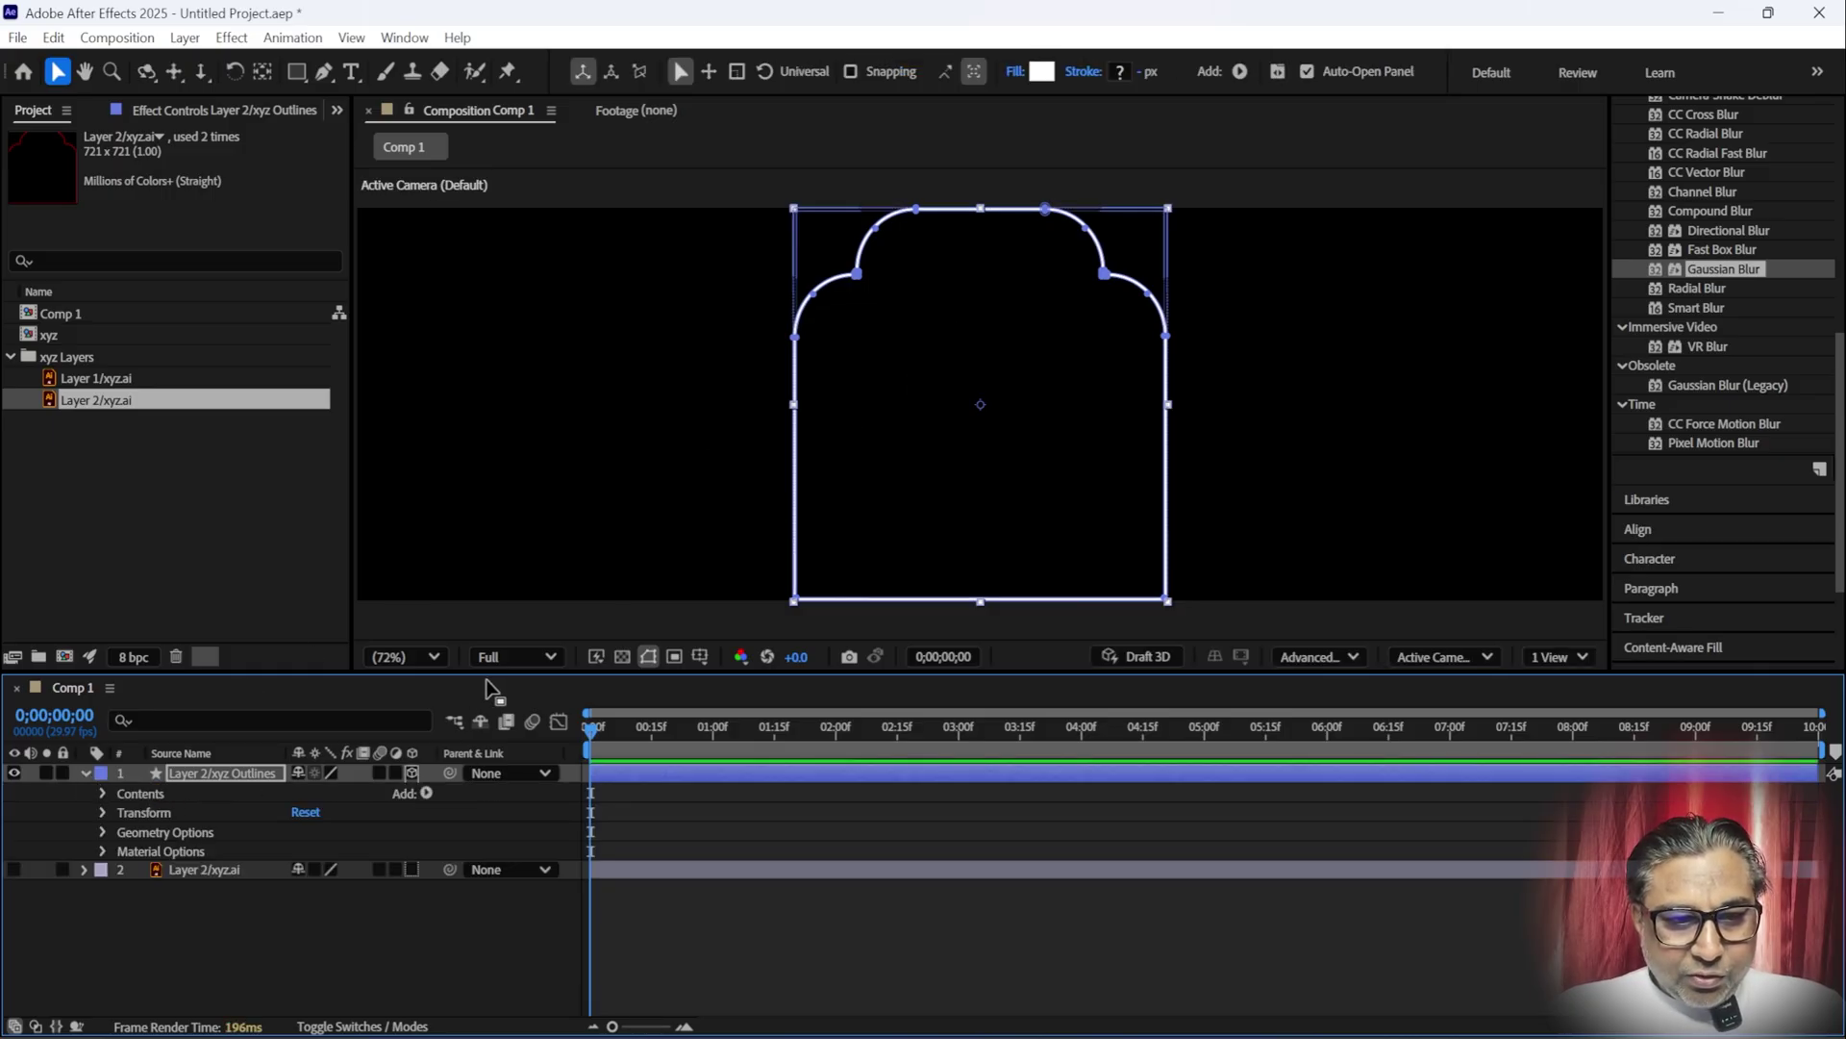
left_click_drag(489, 674, 532, 534)
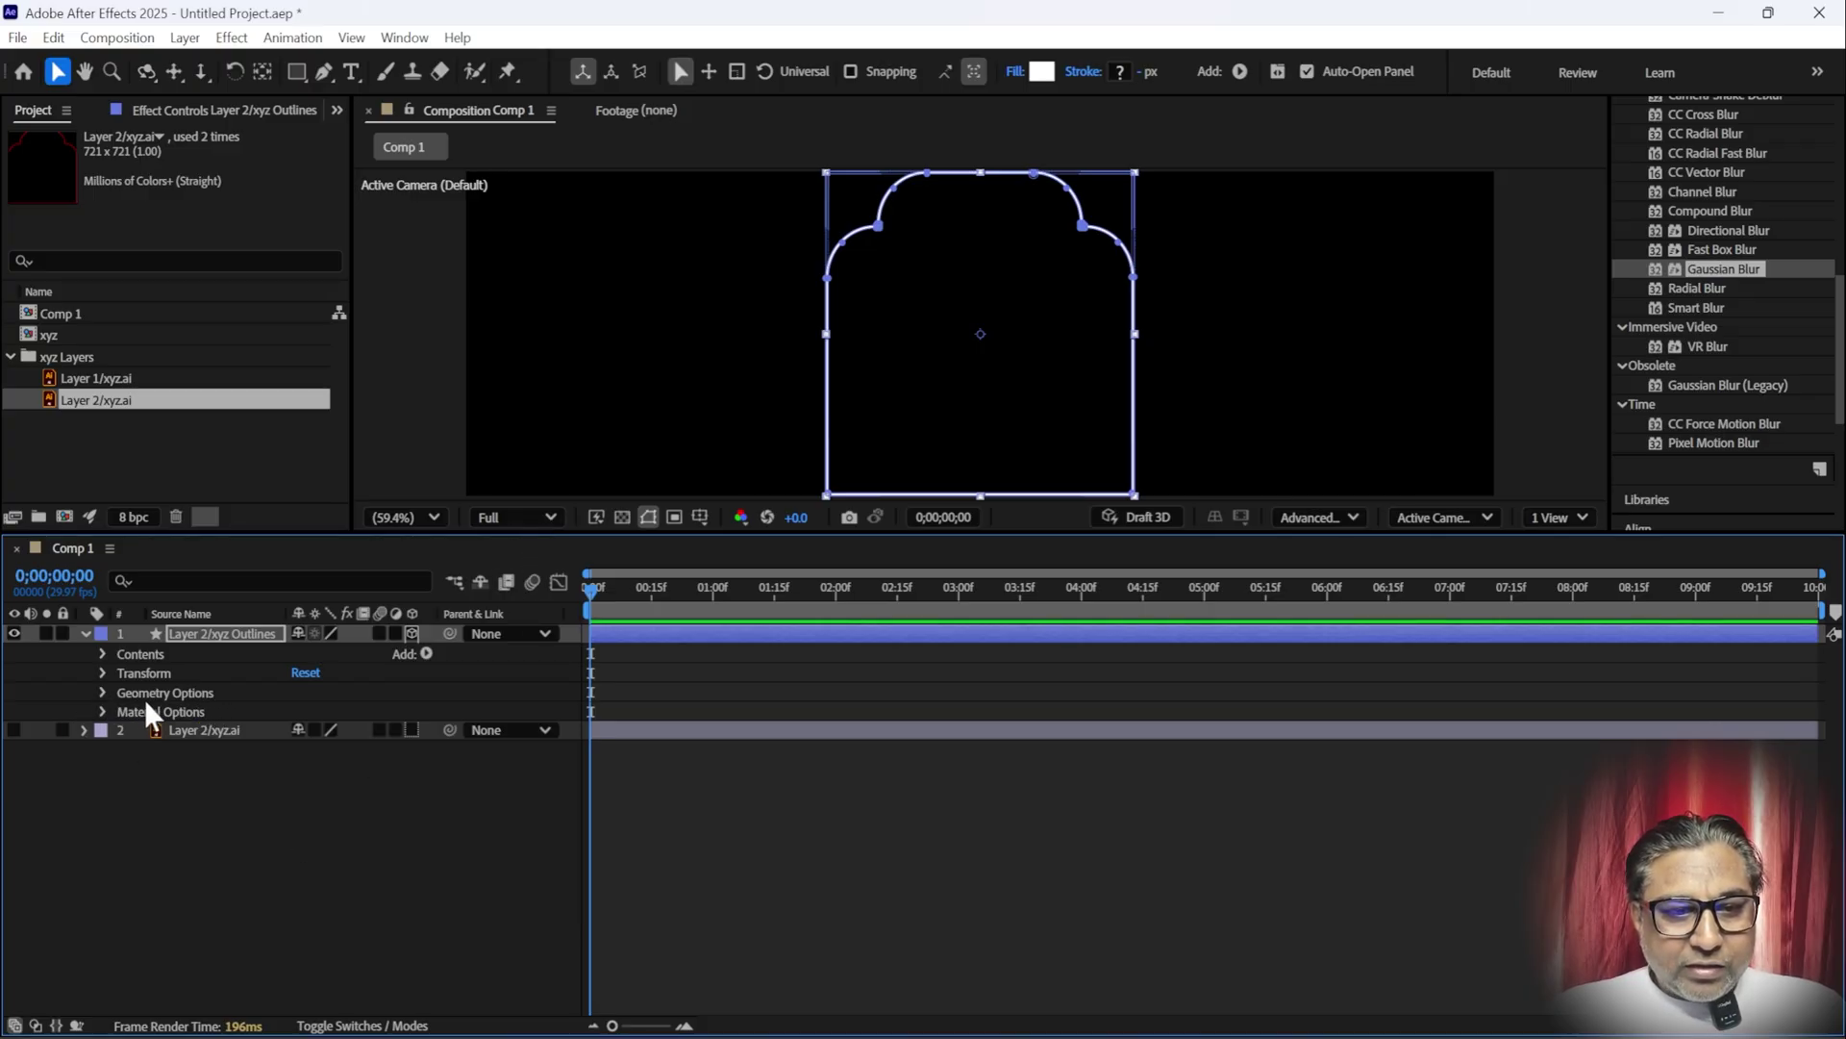
left_click(103, 692)
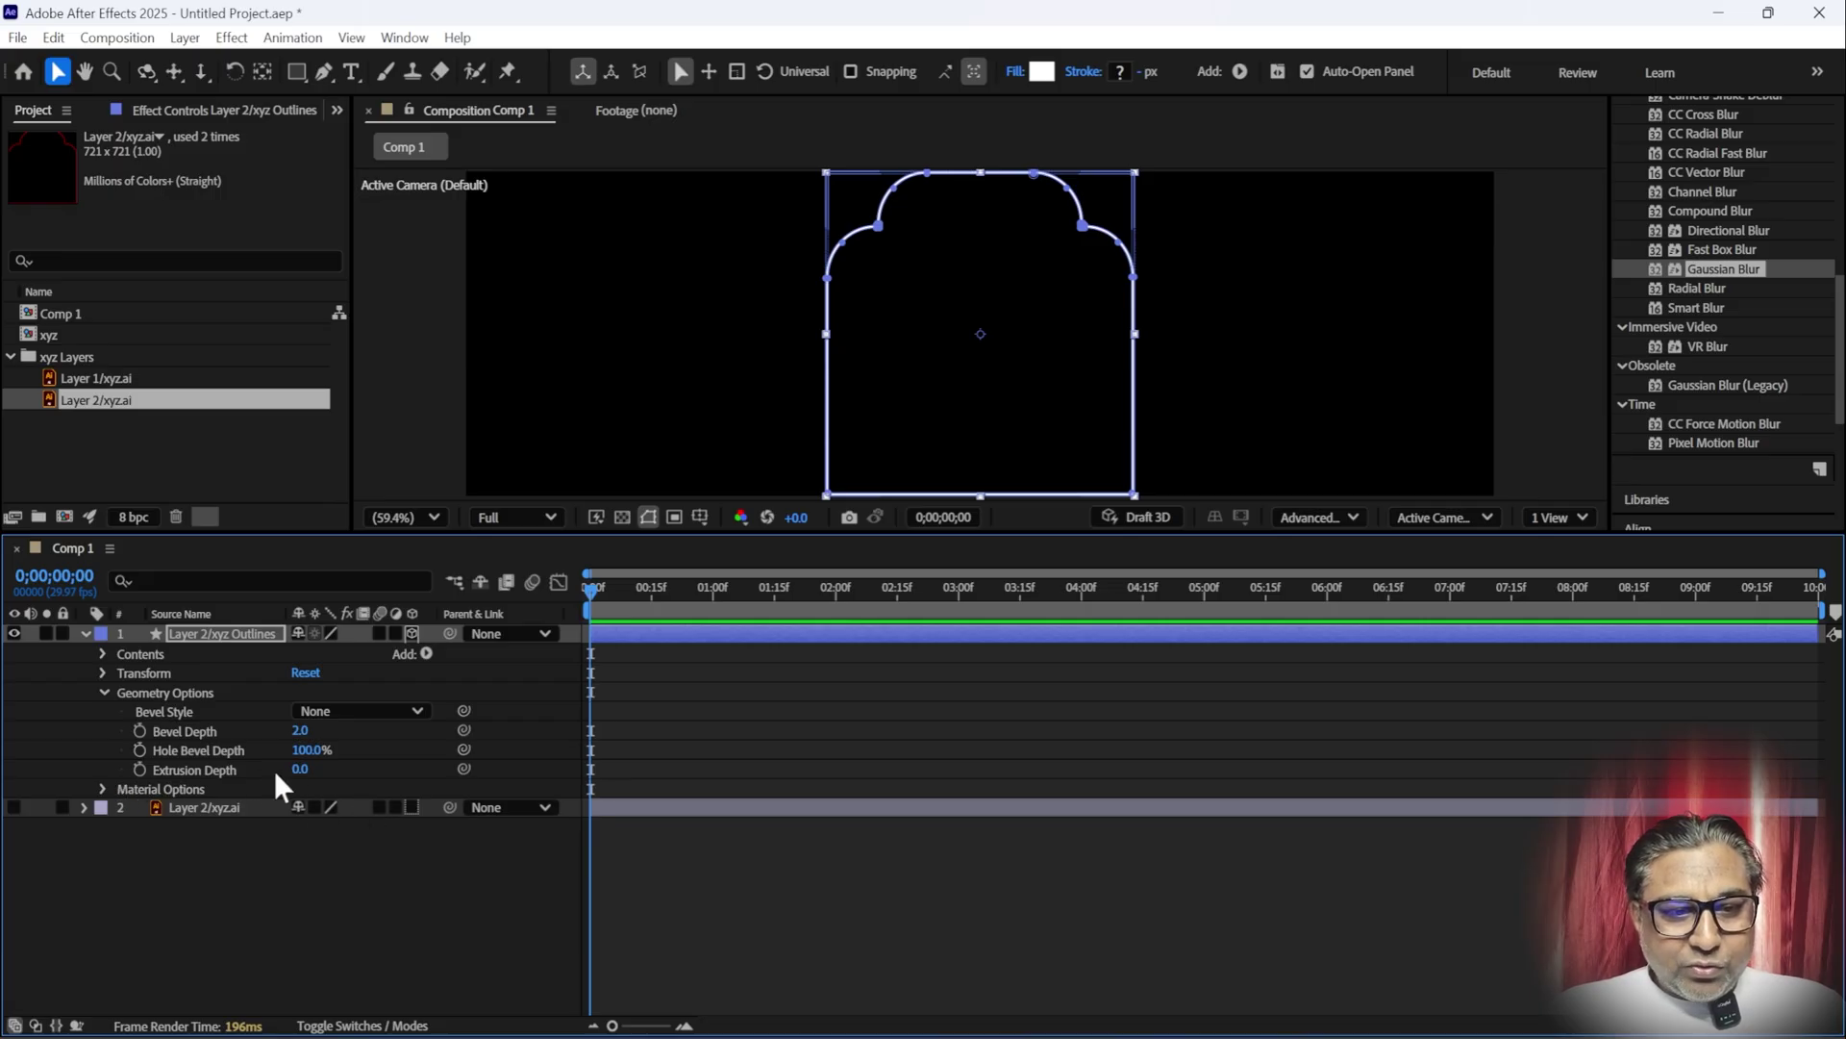
left_click_drag(300, 769, 545, 771)
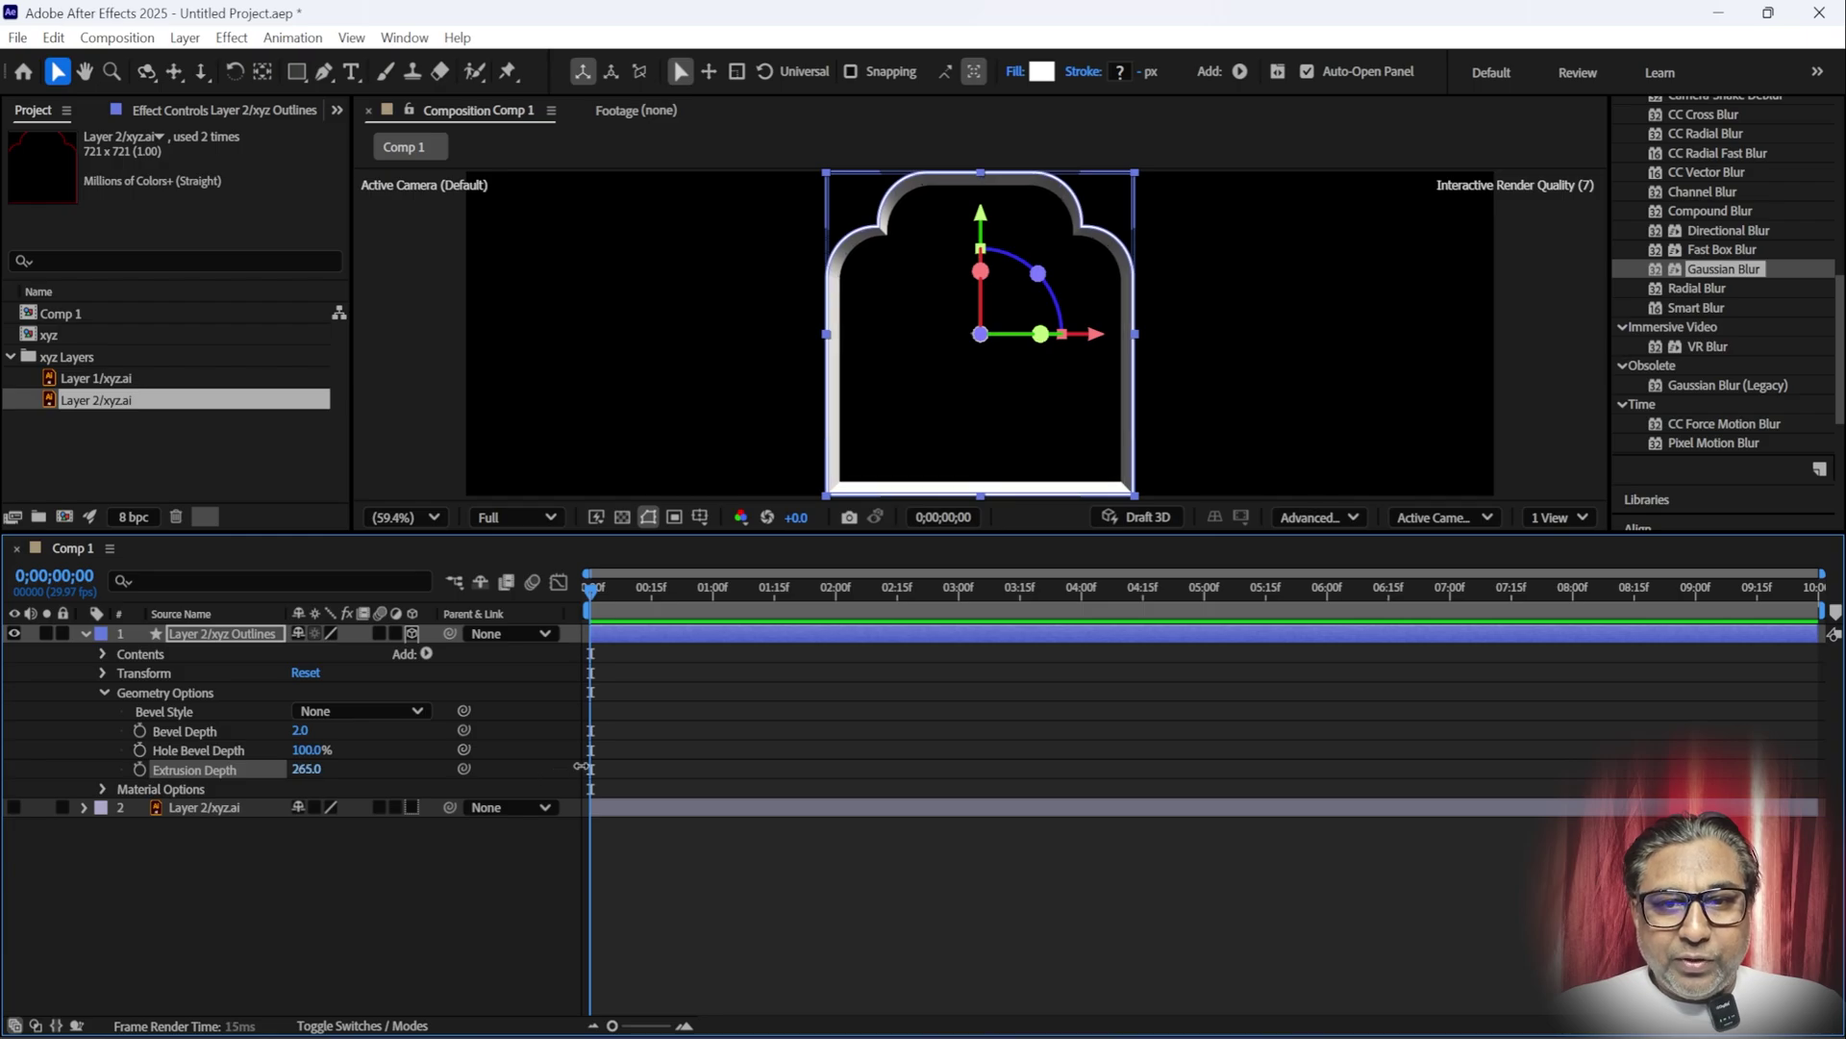
left_click_drag(306, 779, 538, 767)
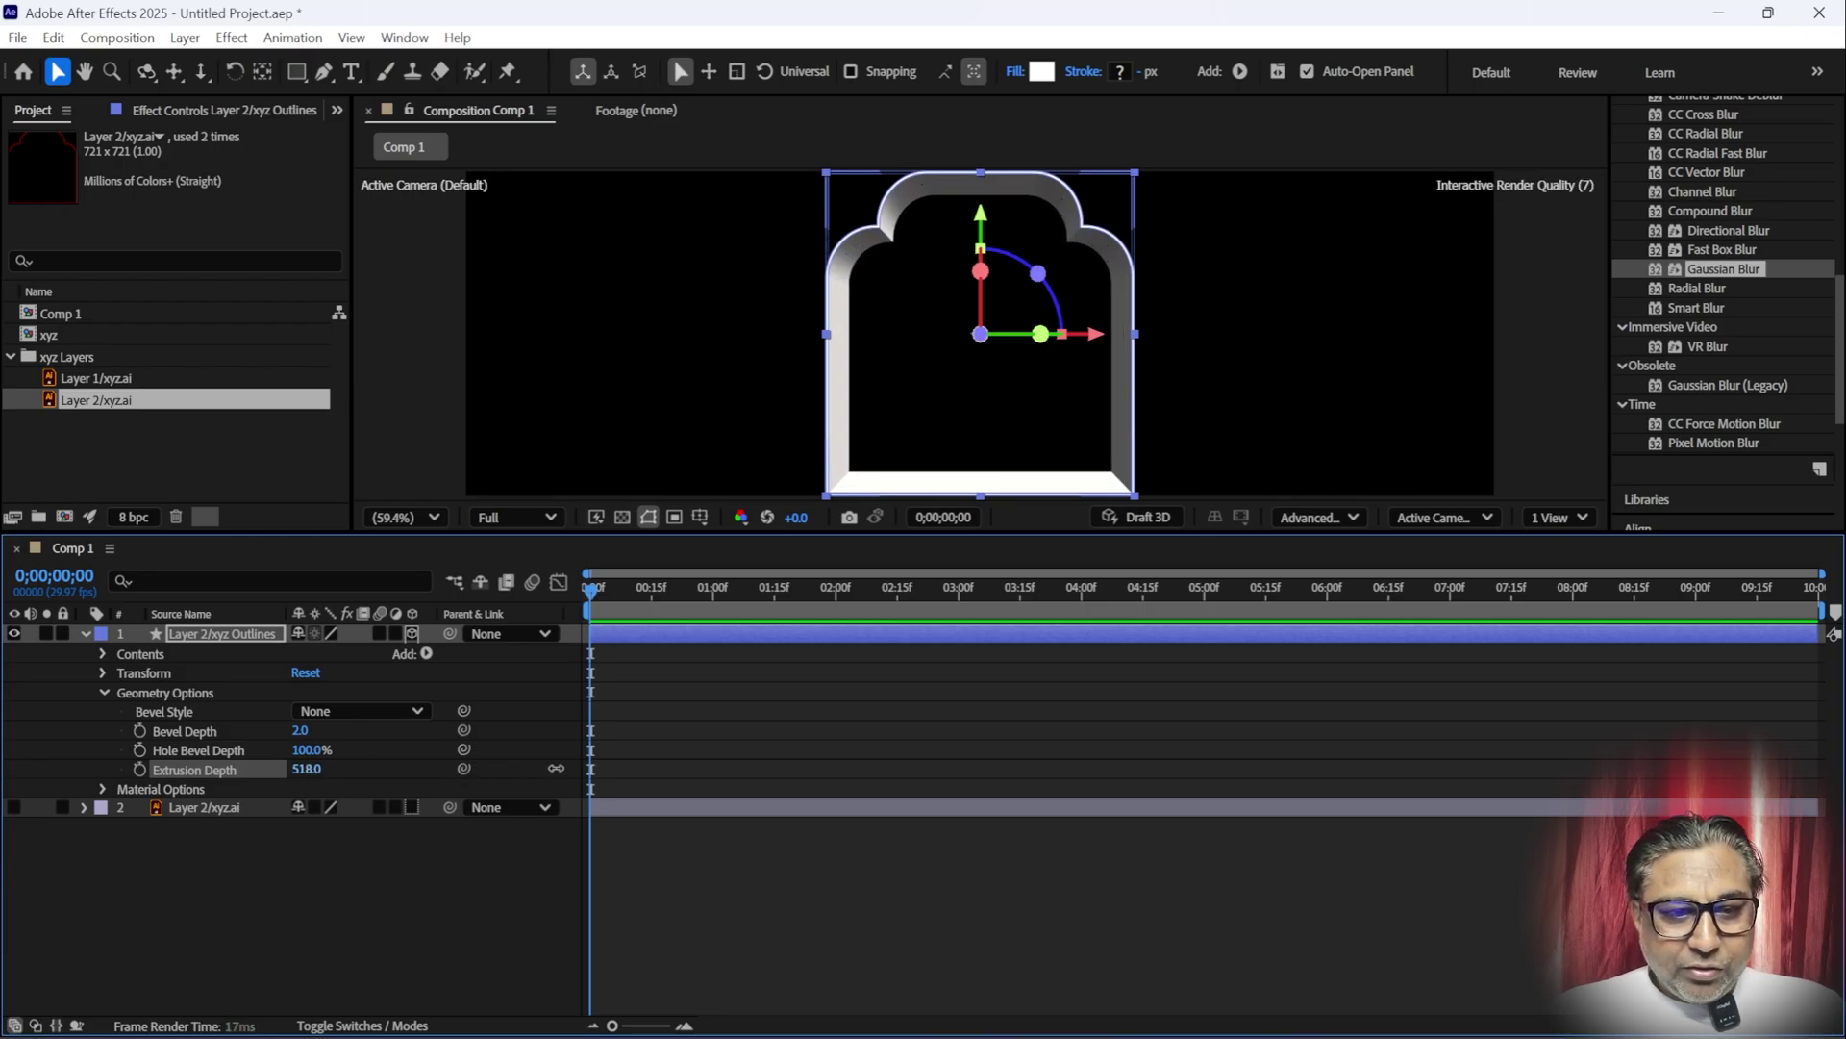
left_click(346, 915)
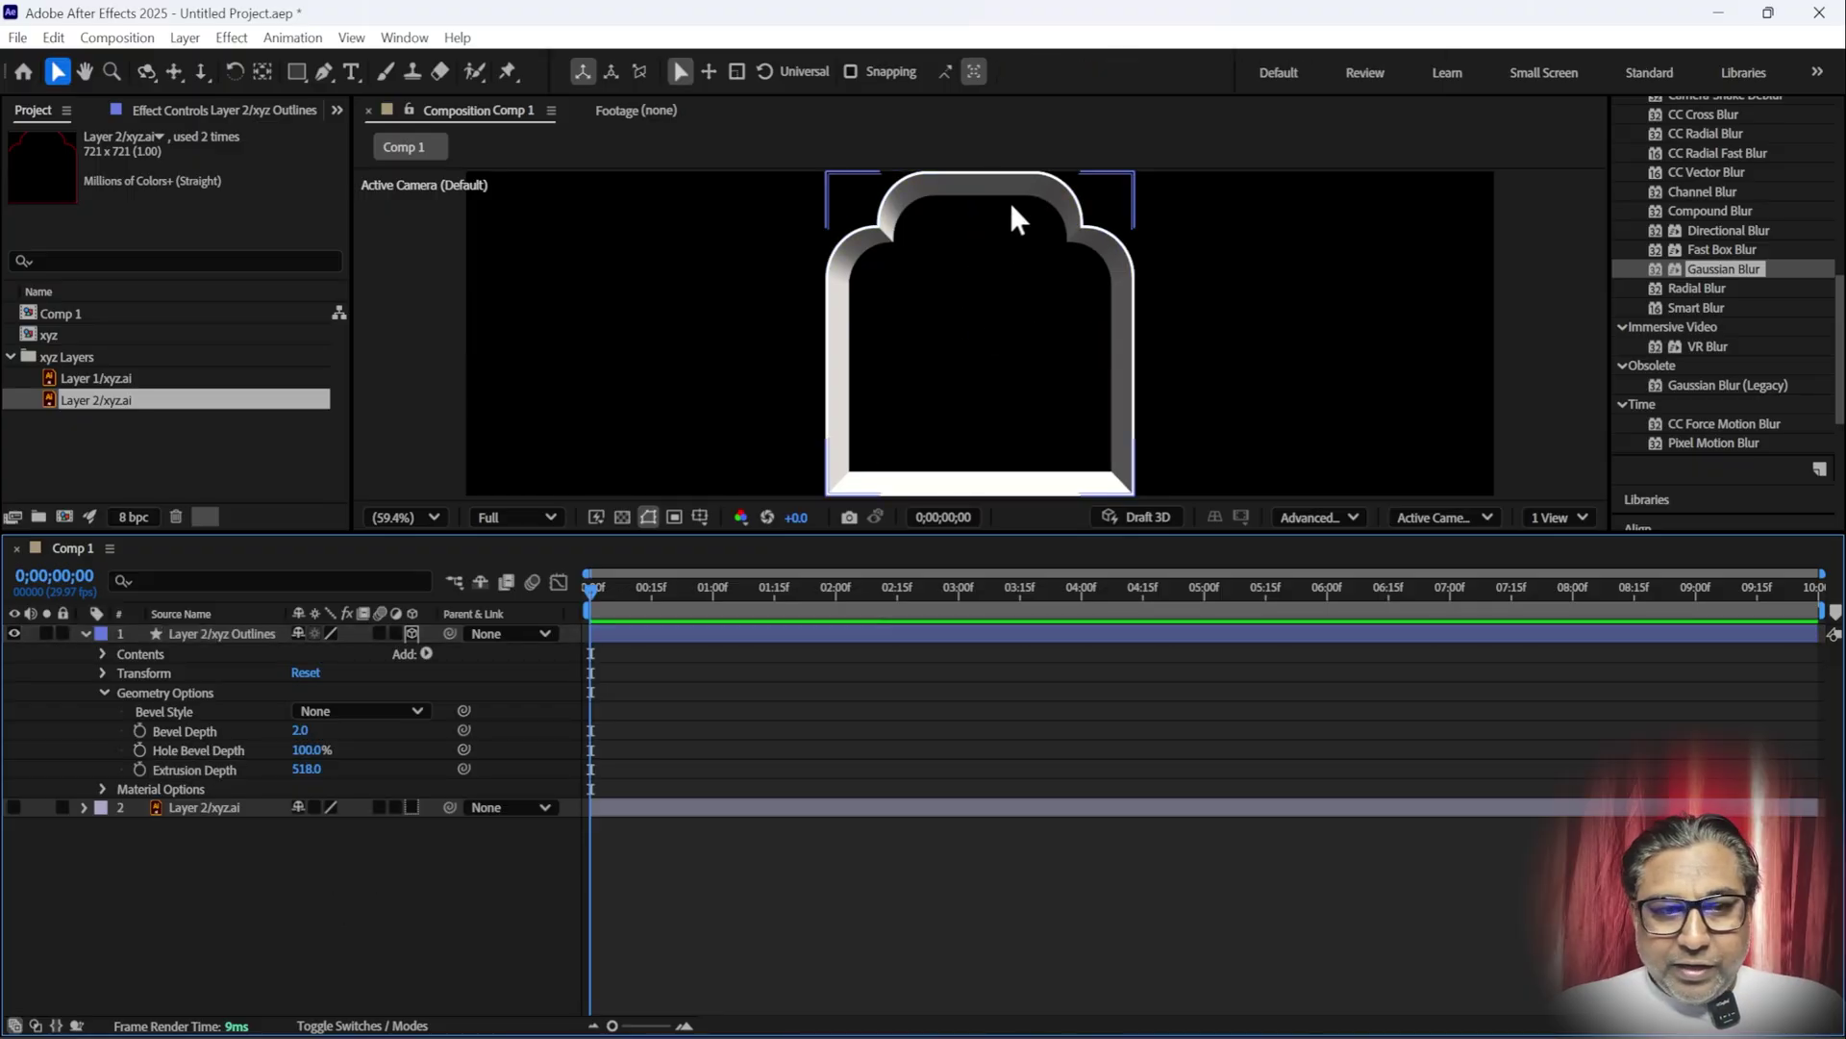
- Apply a Convex bevel style with Bevel Depth 10.0
left_click(358, 723)
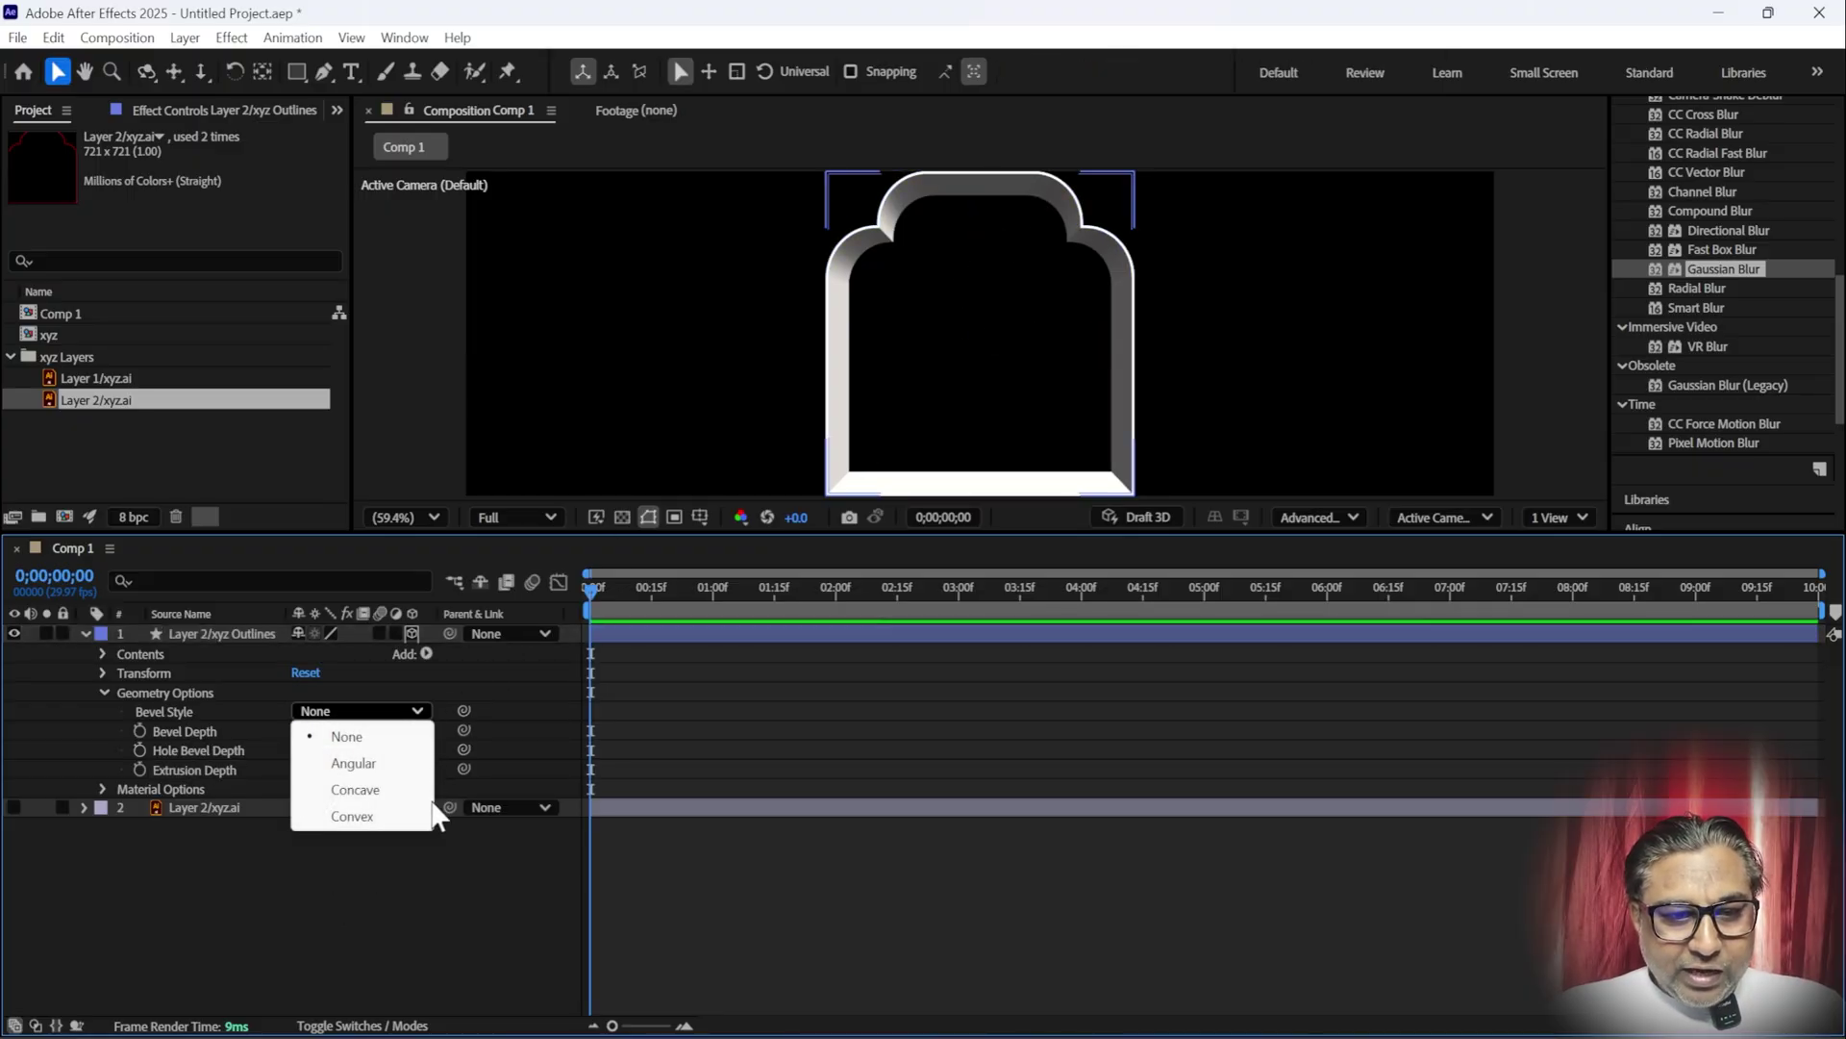
left_click(364, 816)
mouse_move(300, 730)
left_mouse_down()
mouse_move(397, 730)
mouse_move(254, 733)
mouse_move(380, 730)
left_mouse_up()
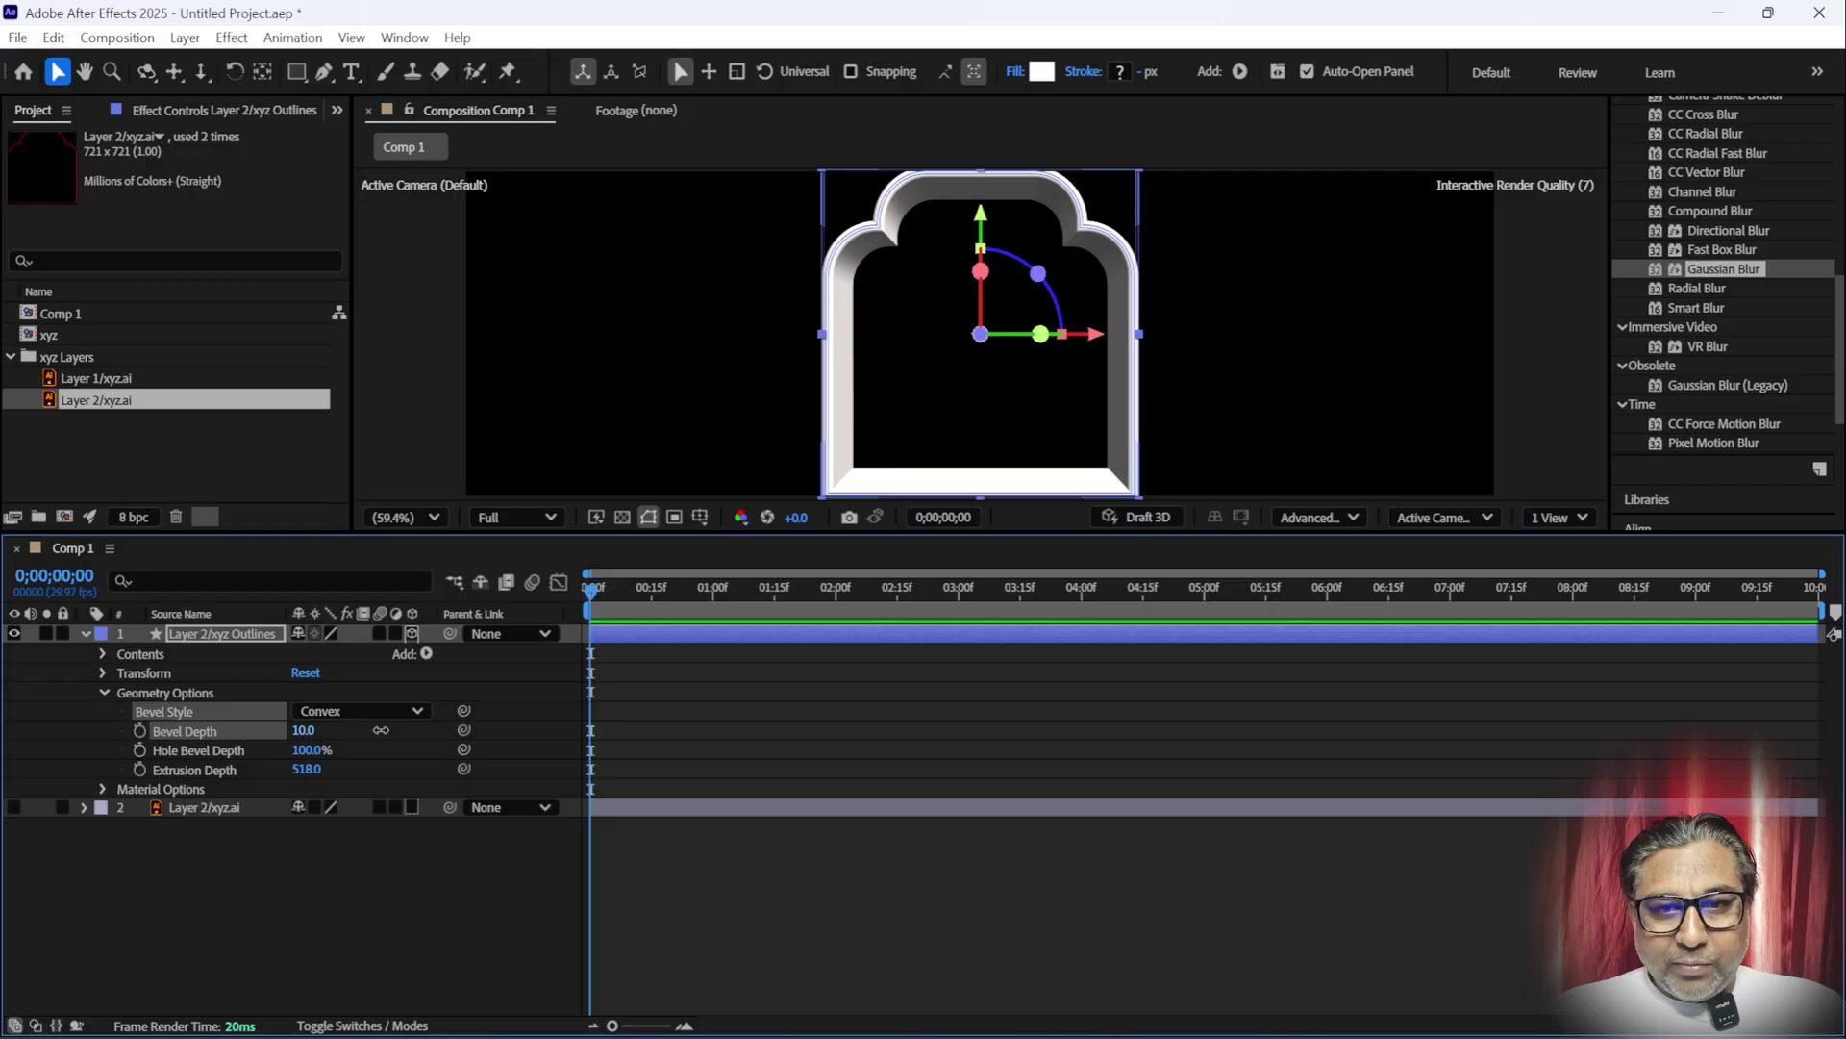
left_click(267, 890)
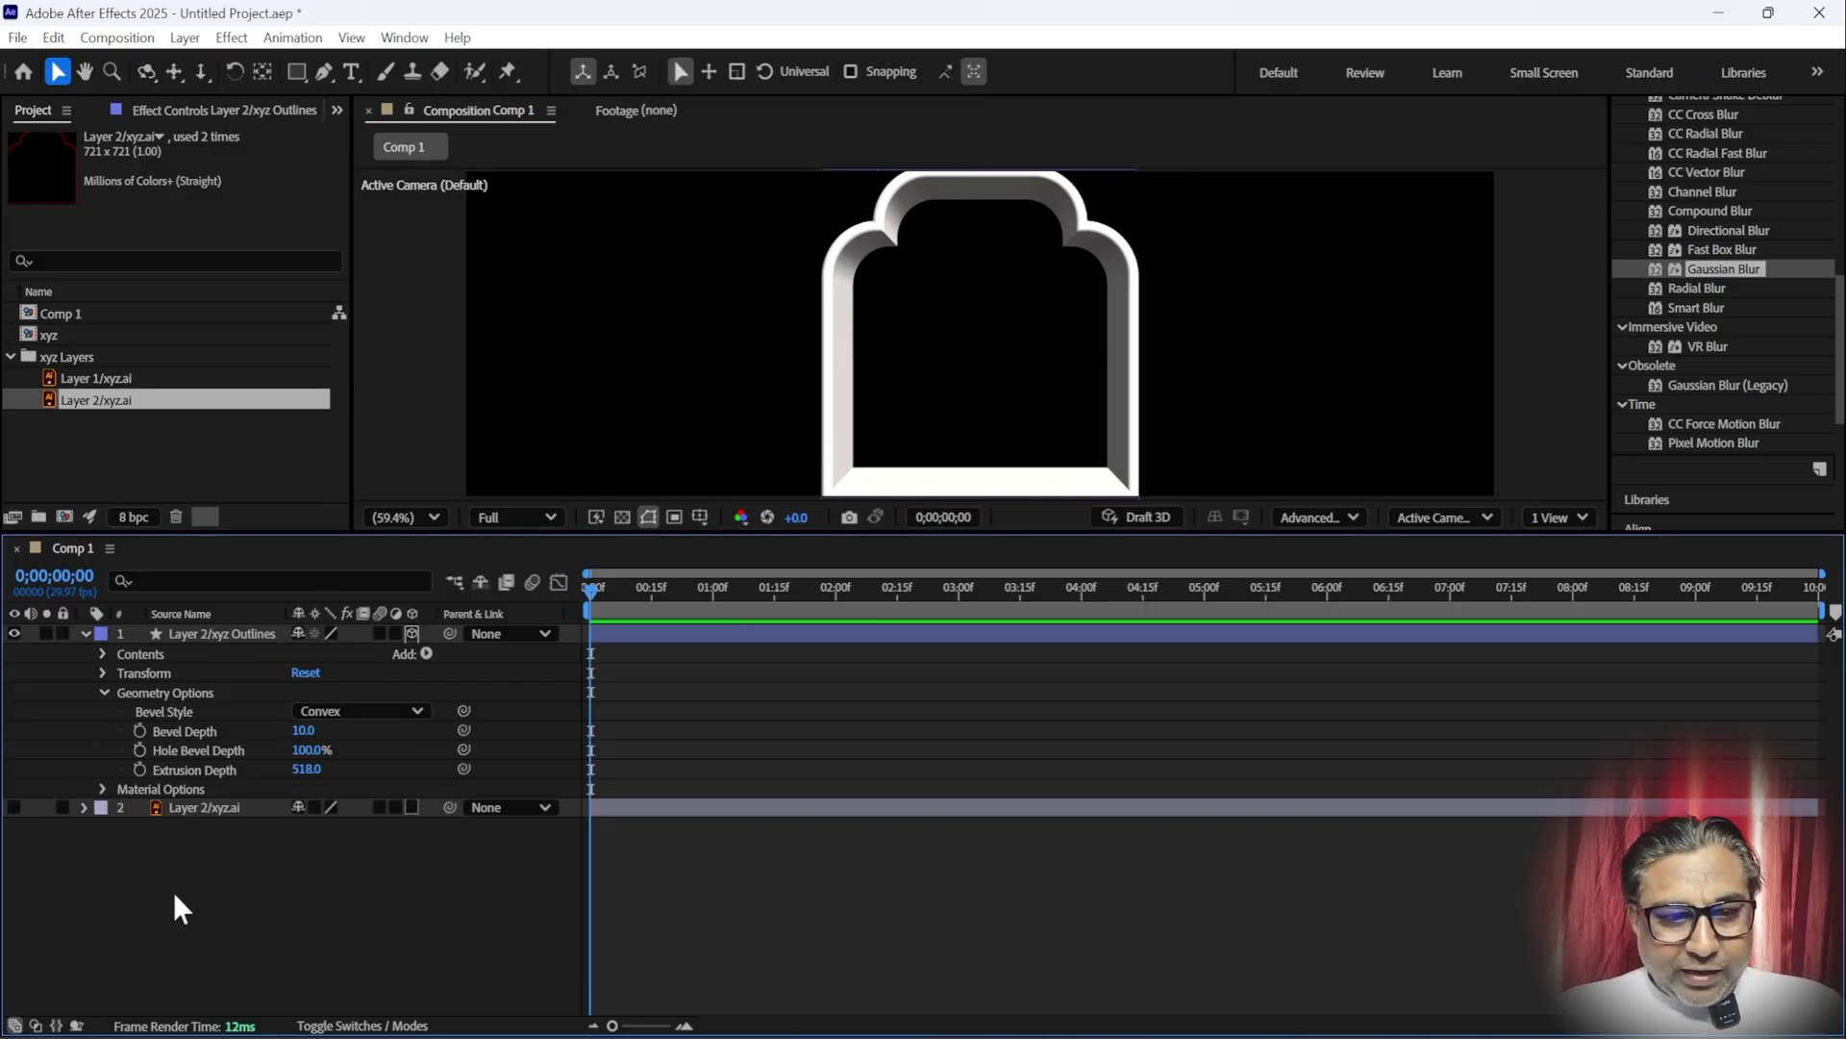
- Raise the arch's Specular Shininess and Specular Intensity to 100% in Material Options
left_click(103, 692)
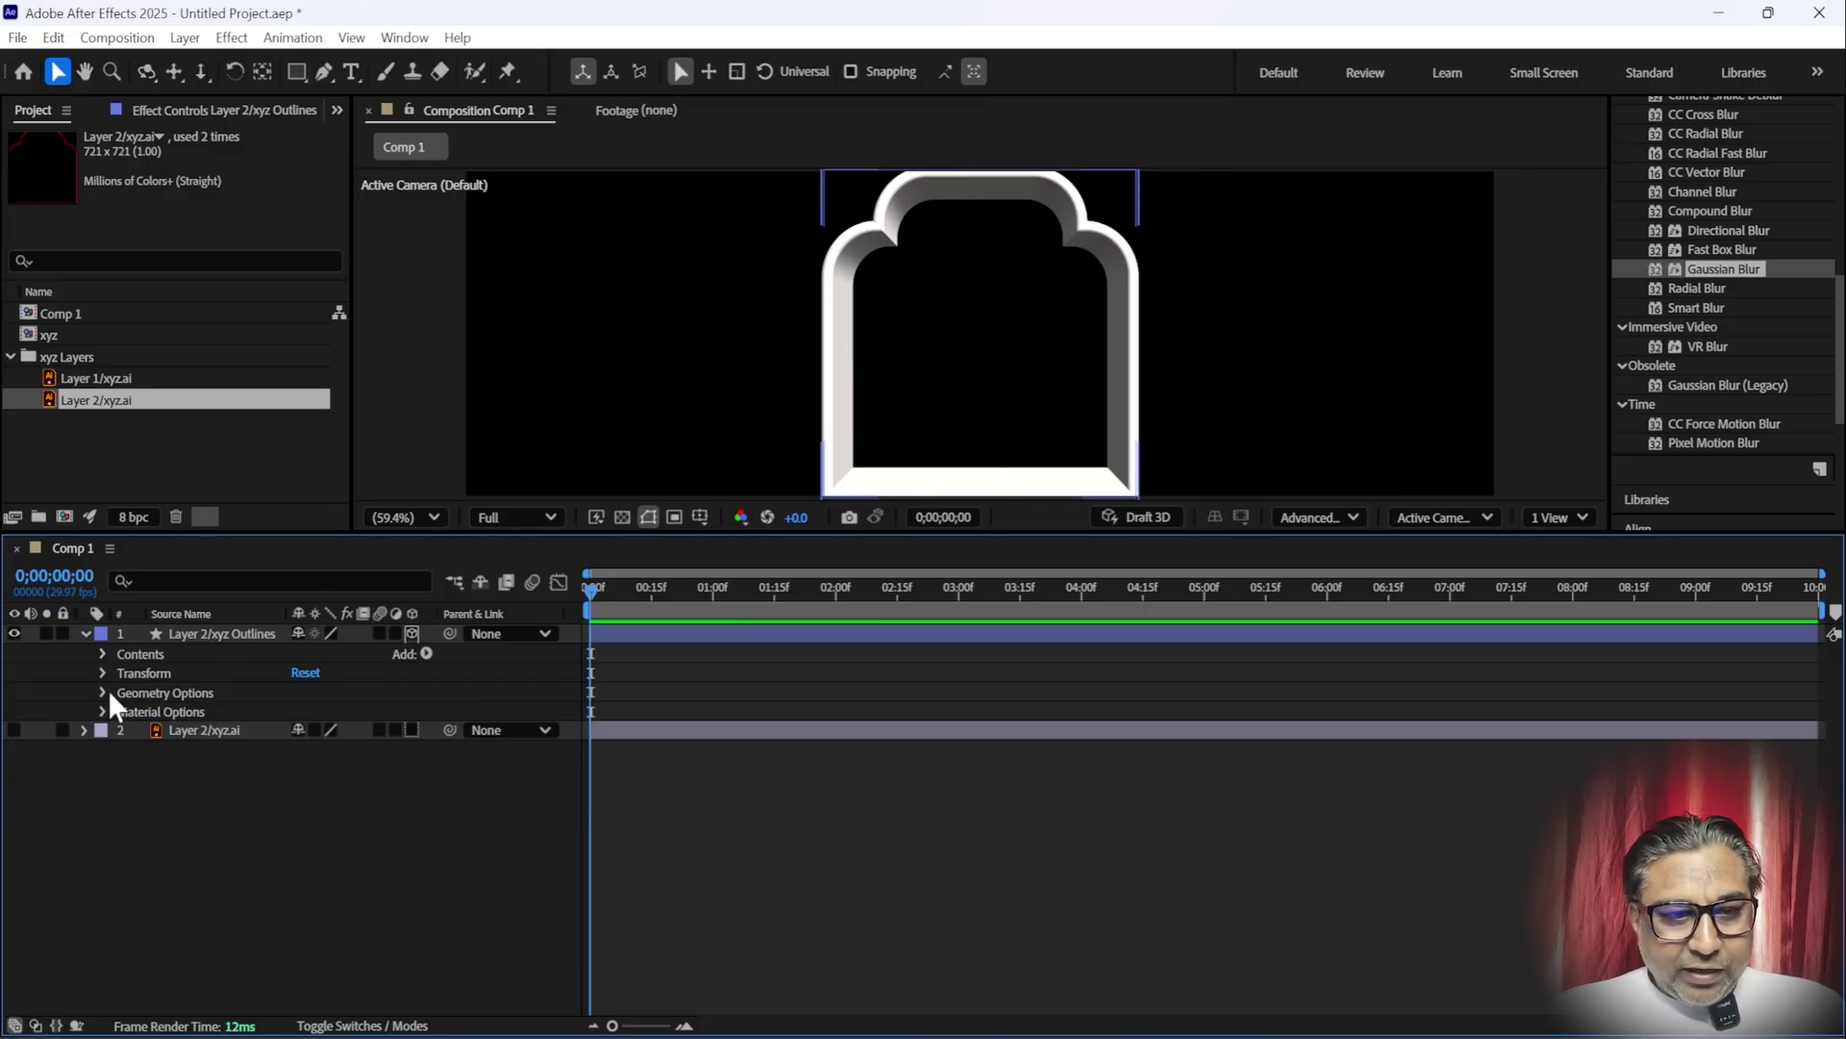
left_click(103, 711)
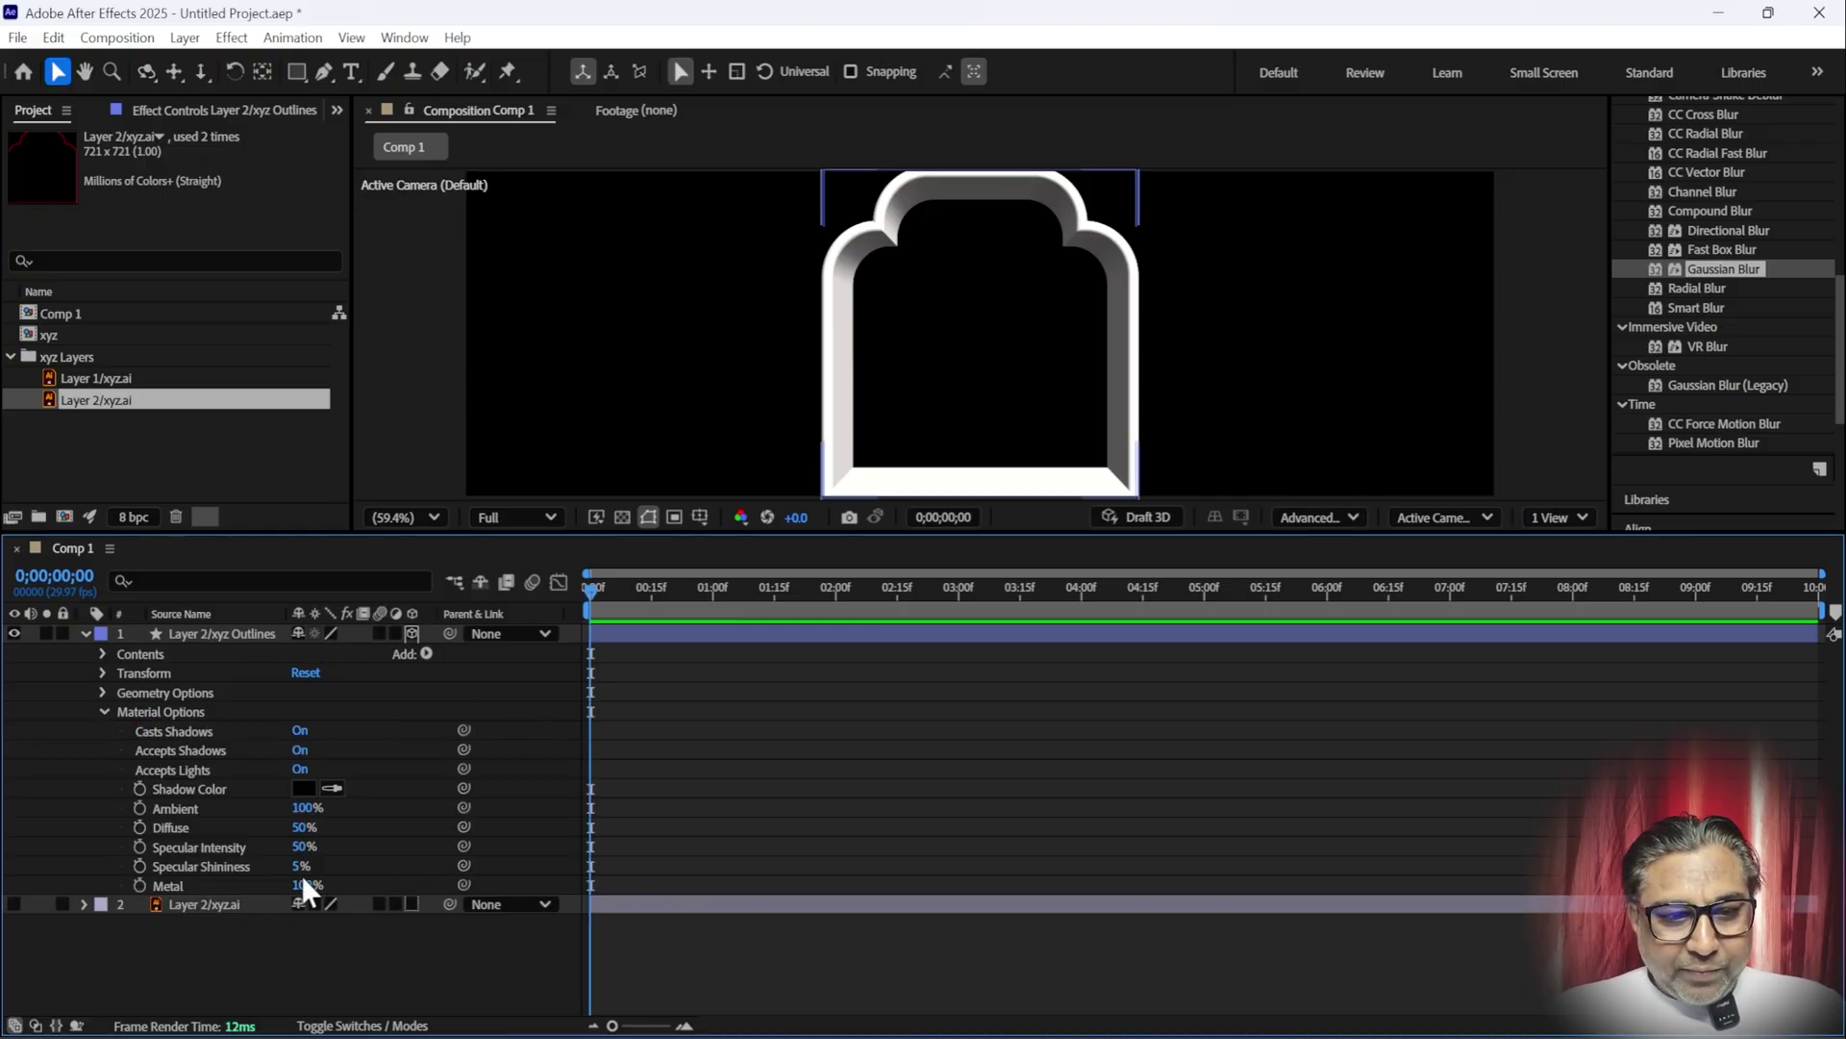
left_click_drag(301, 866, 734, 911)
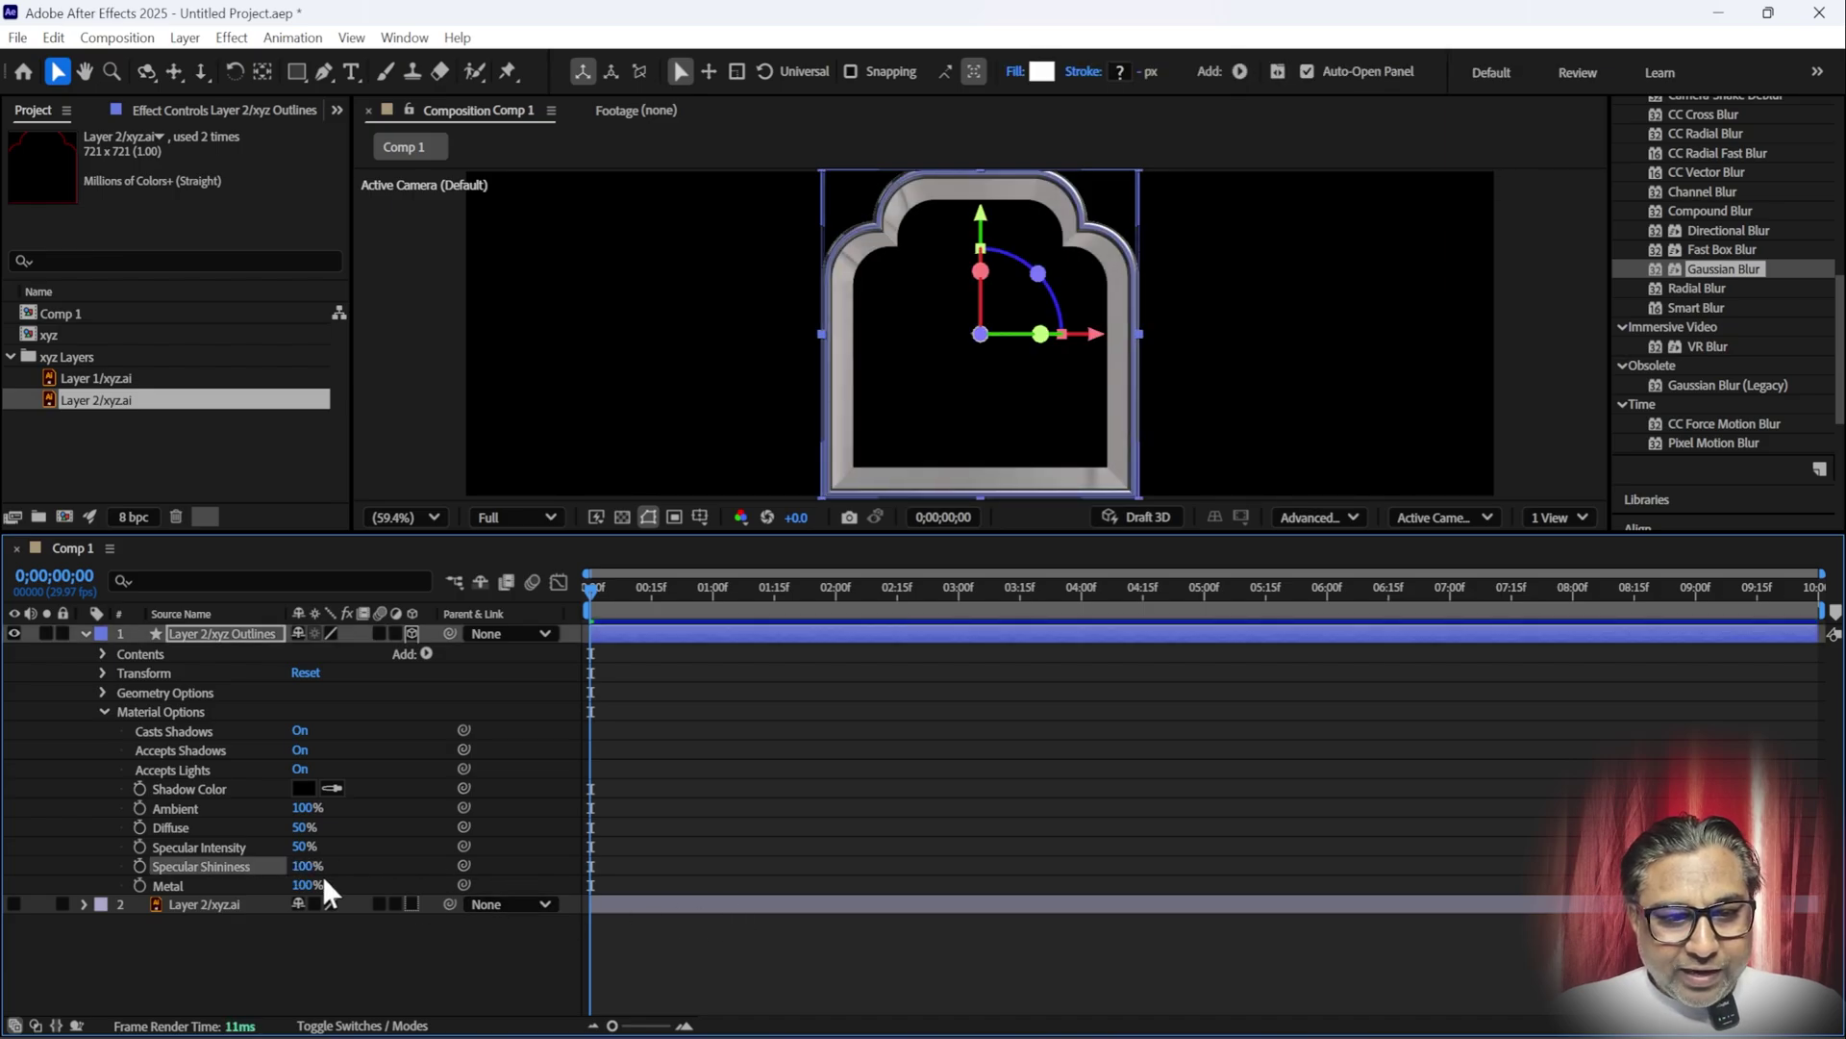
left_click_drag(302, 847, 346, 903)
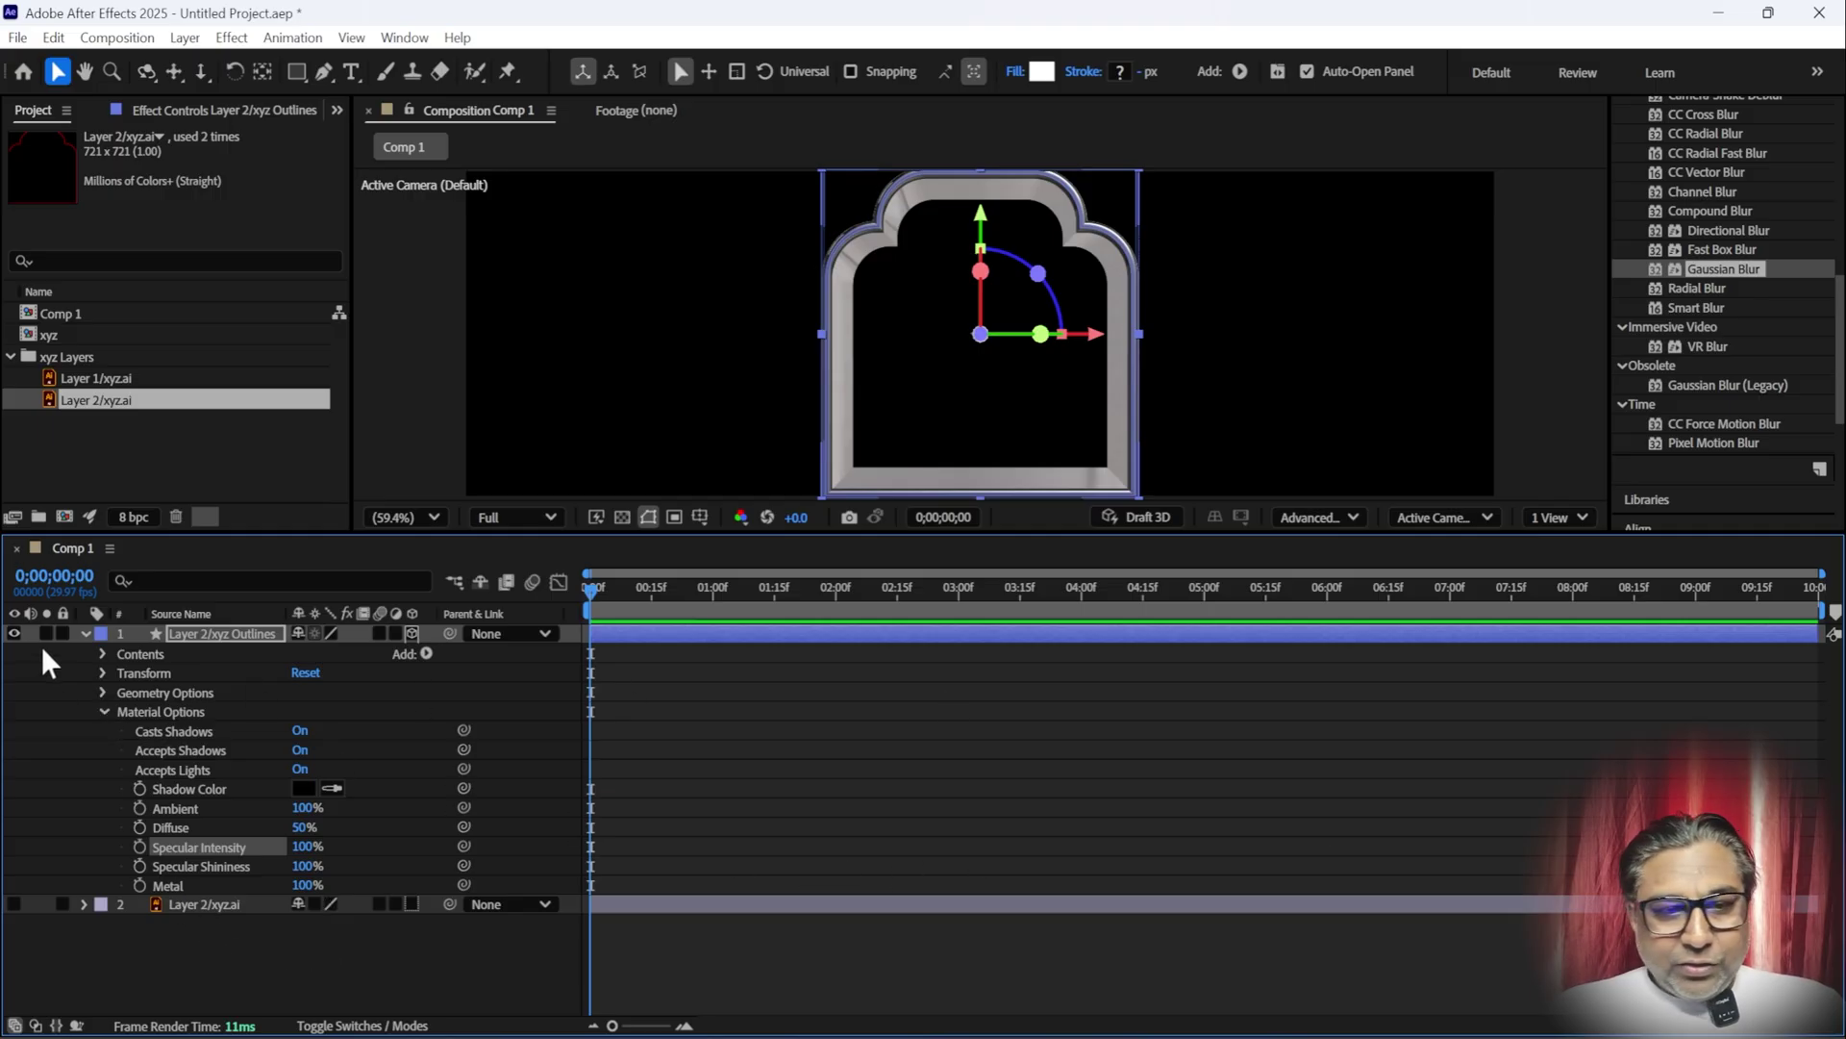
left_click(82, 633)
left_click(165, 889)
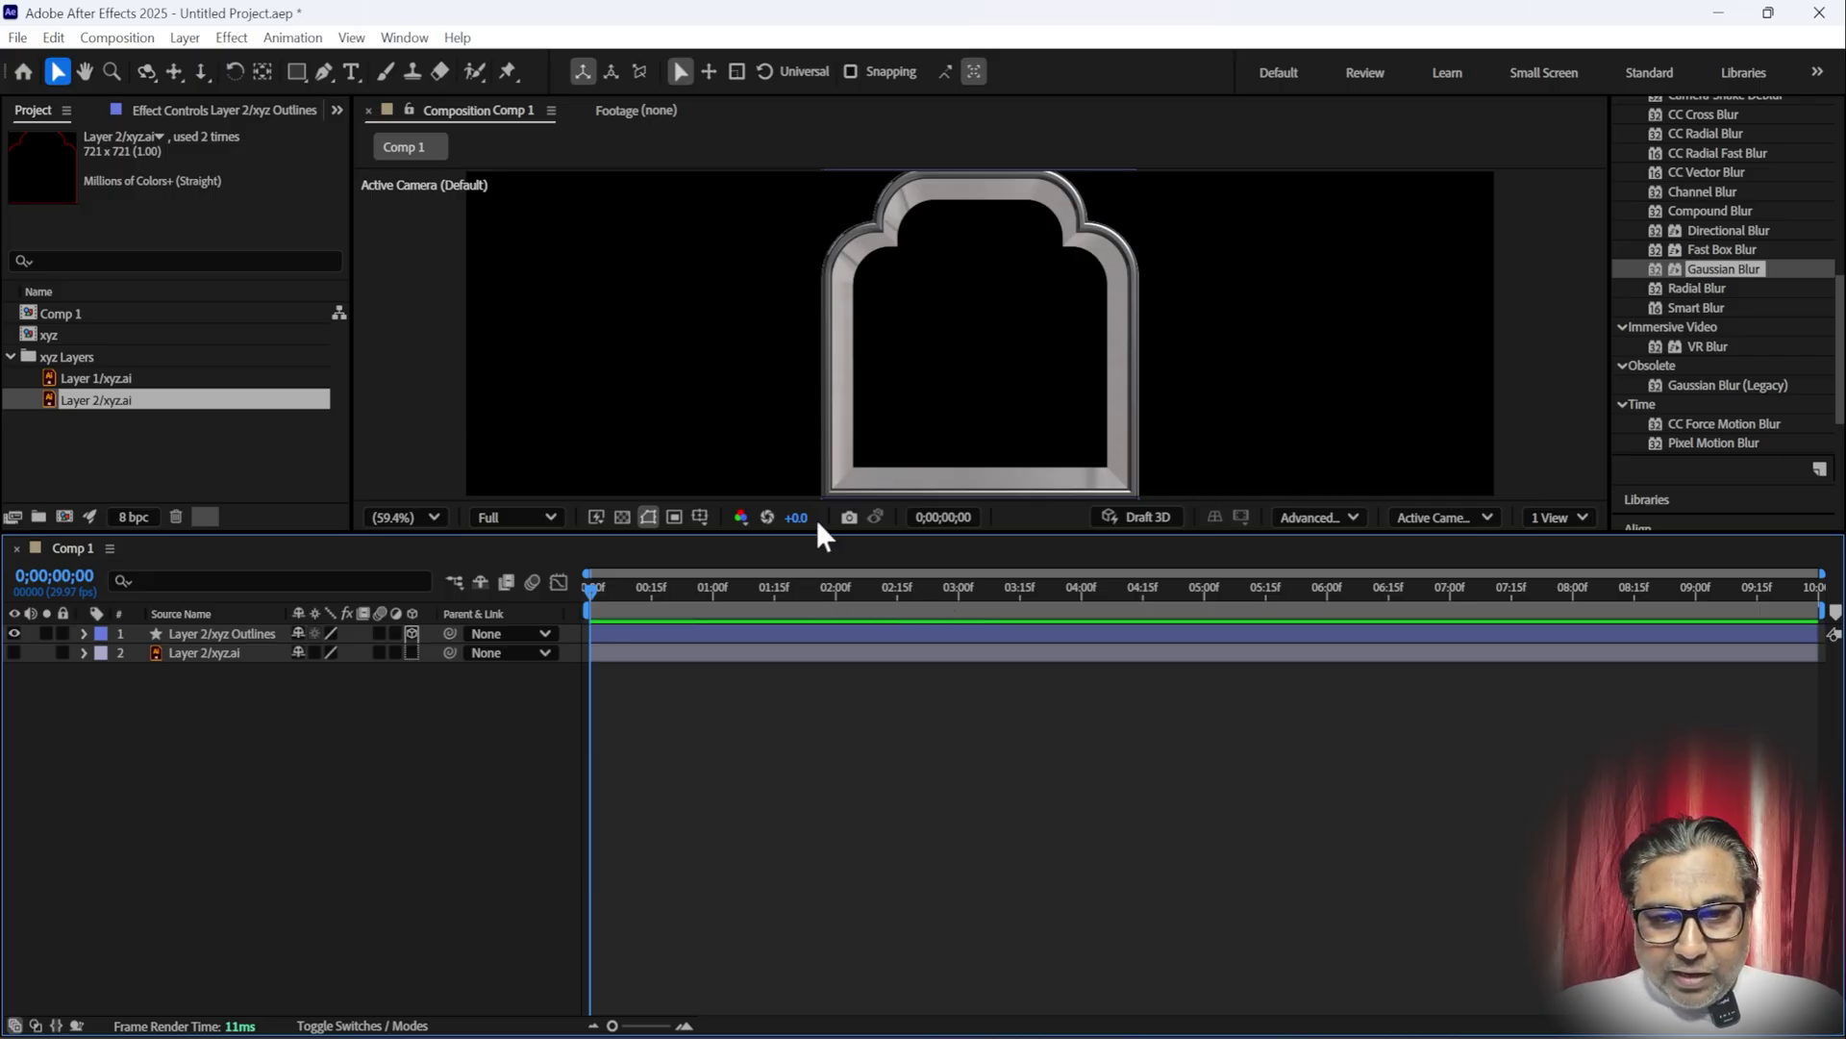
- Scale the Outlines arch frame layer down to 97%
left_click_drag(814, 533, 813, 605)
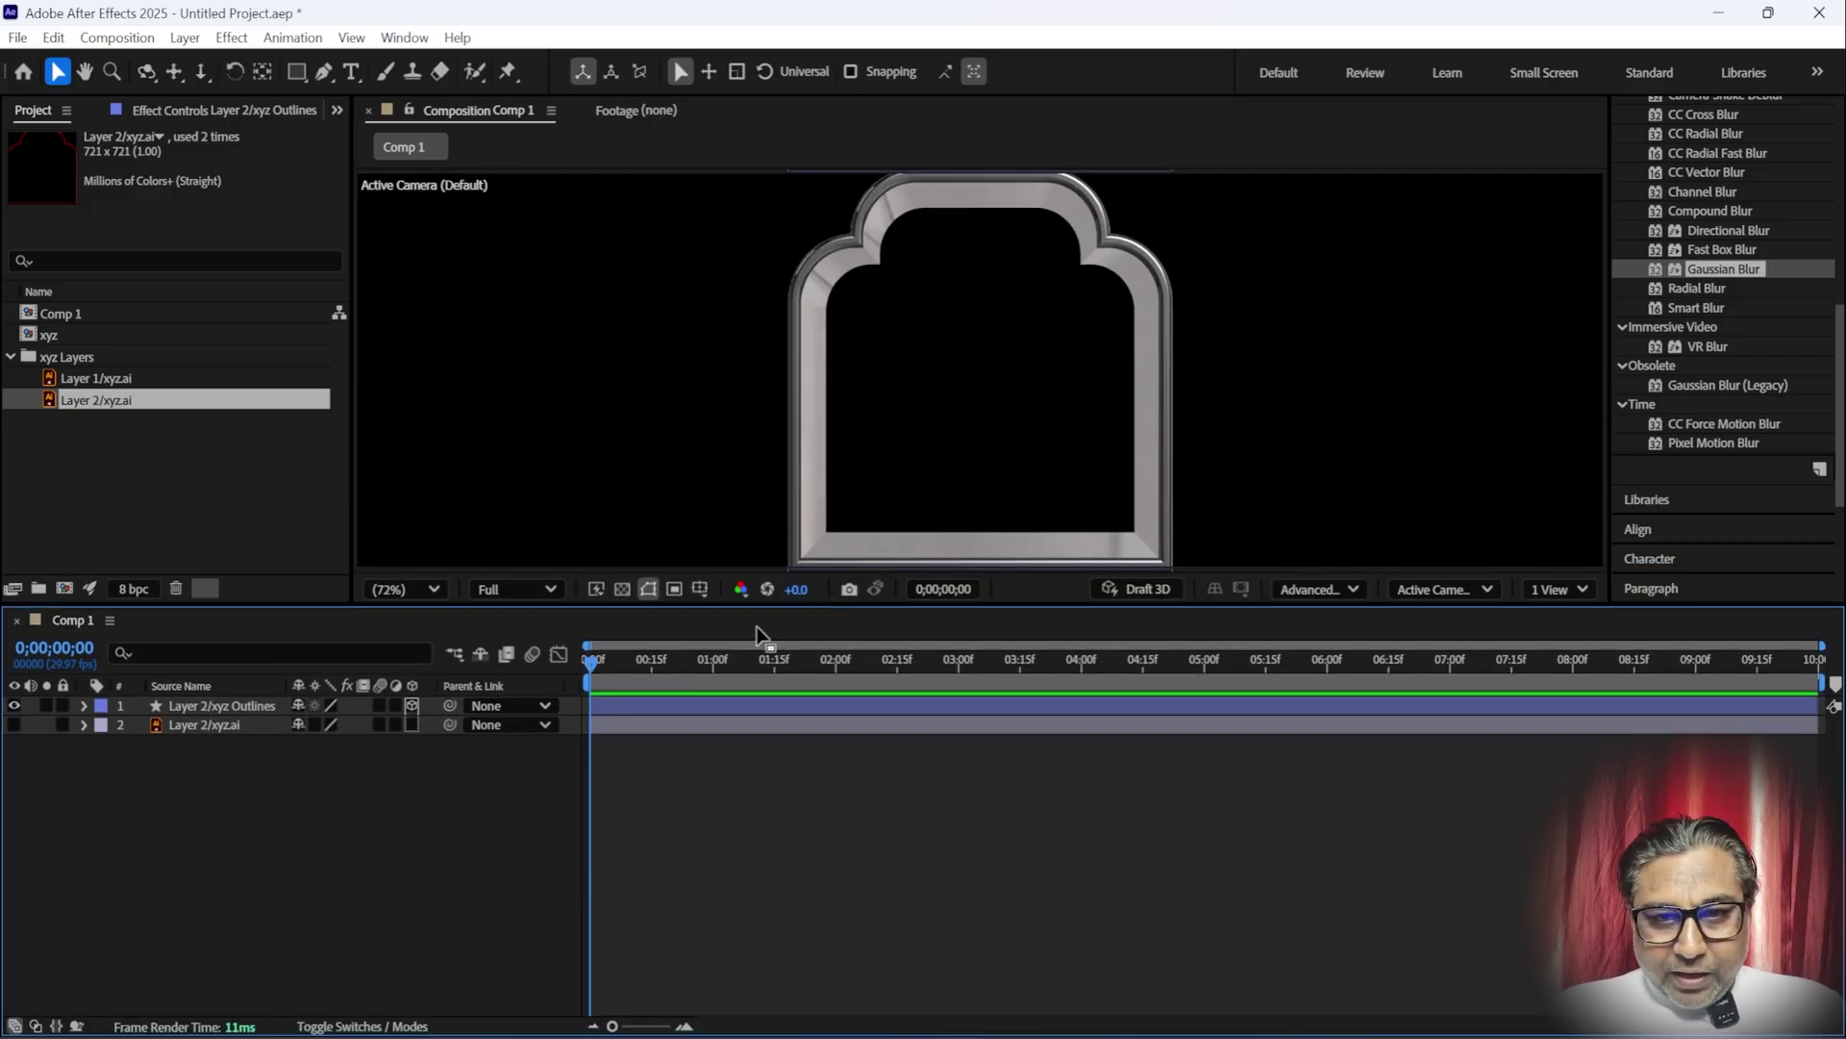
left_click(237, 702)
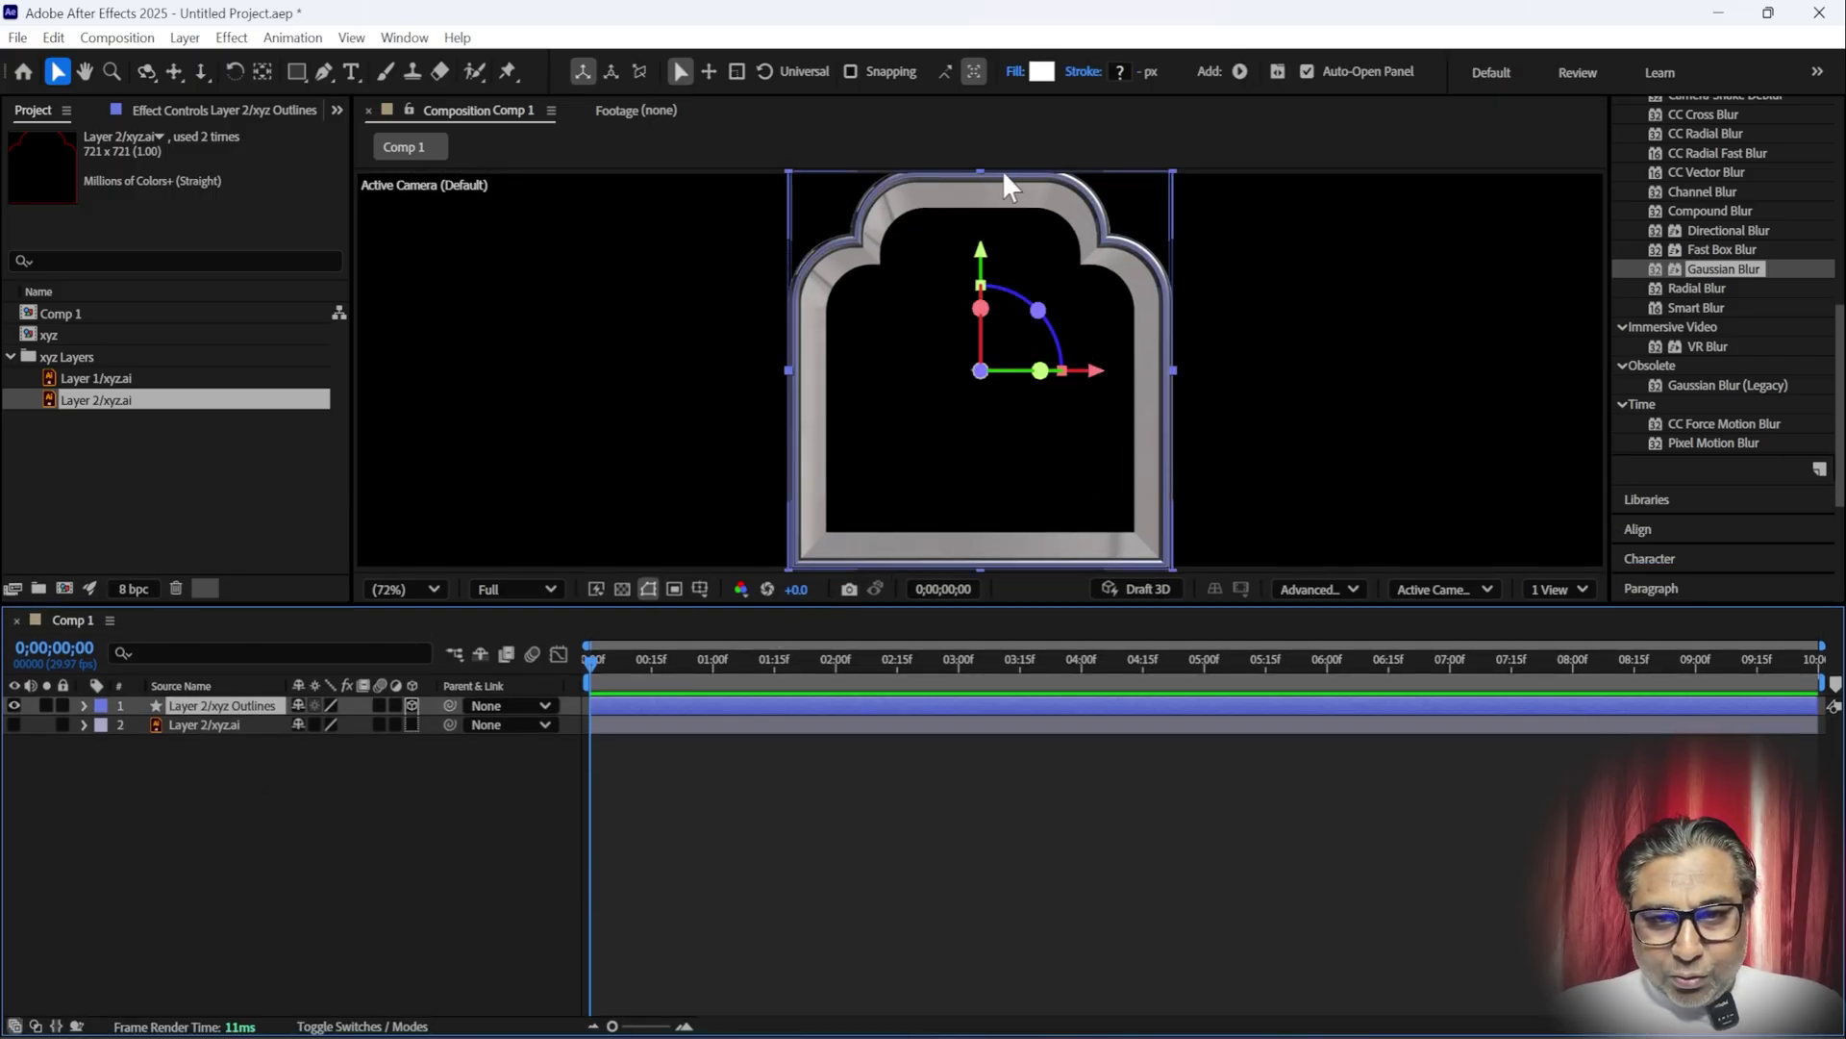
key("s")
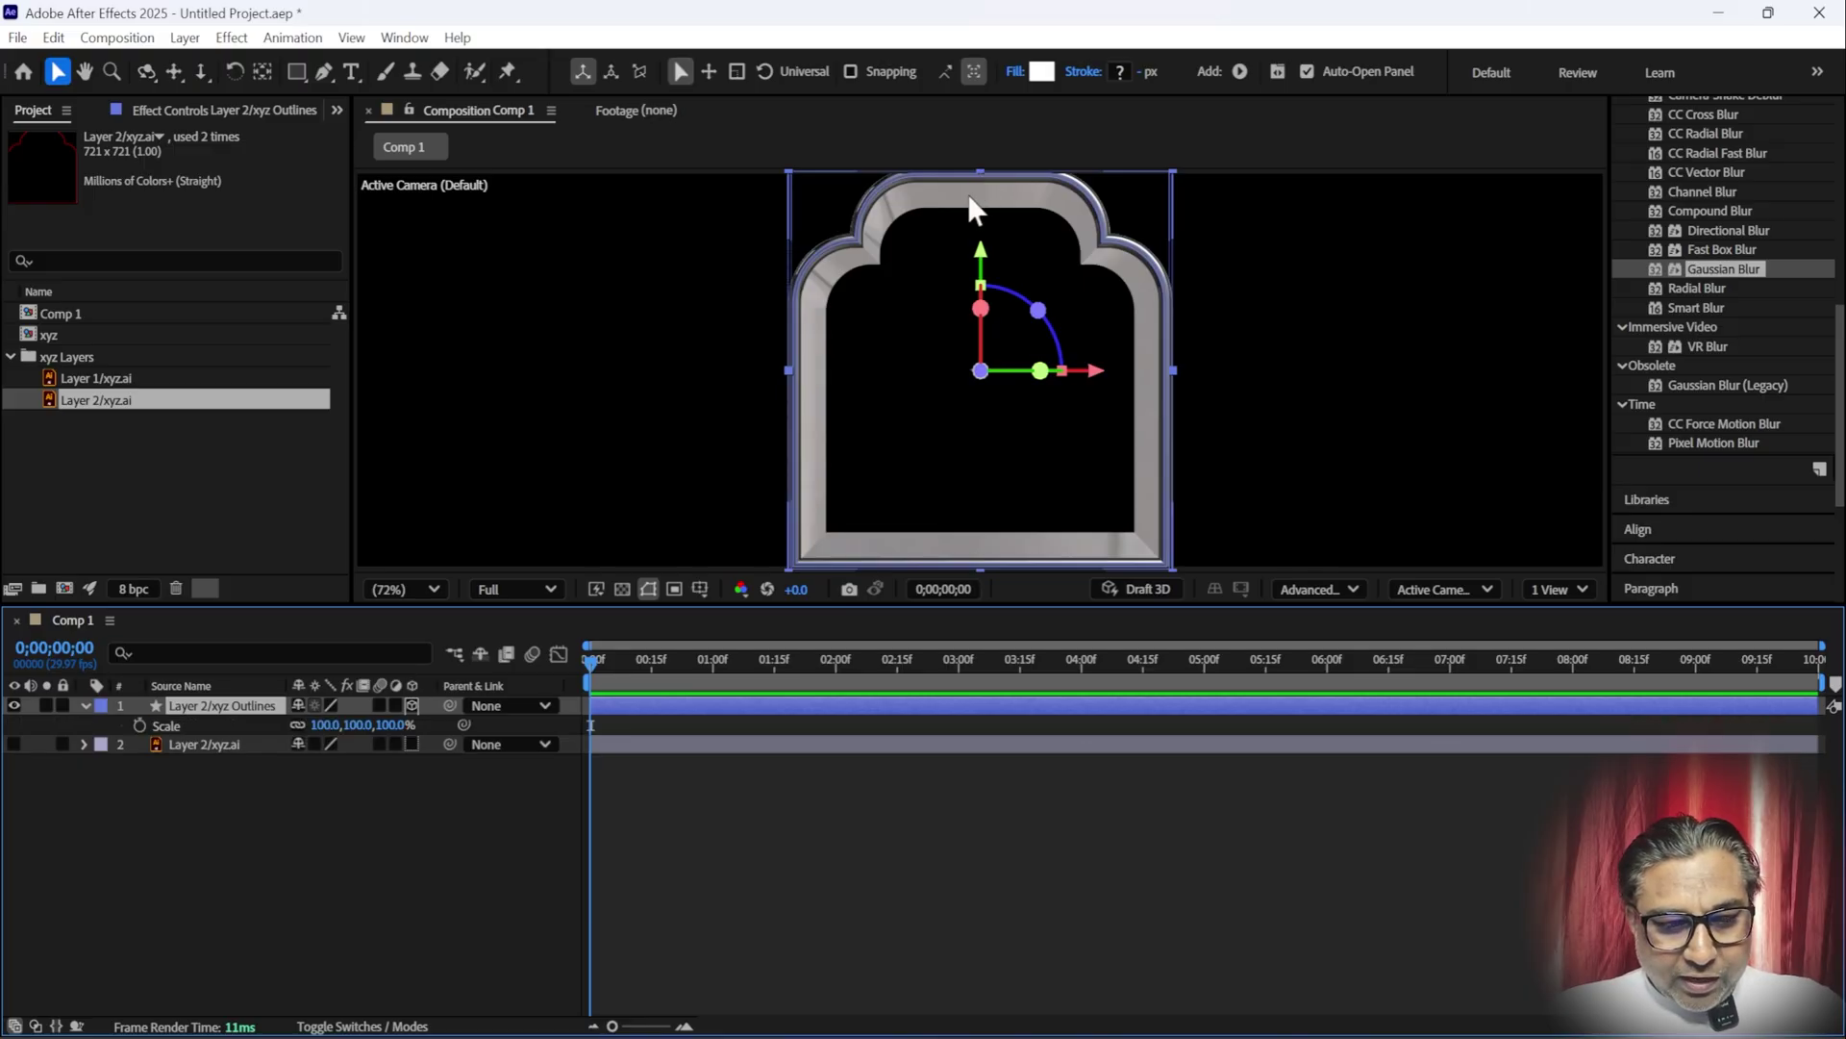
left_click_drag(325, 724, 320, 725)
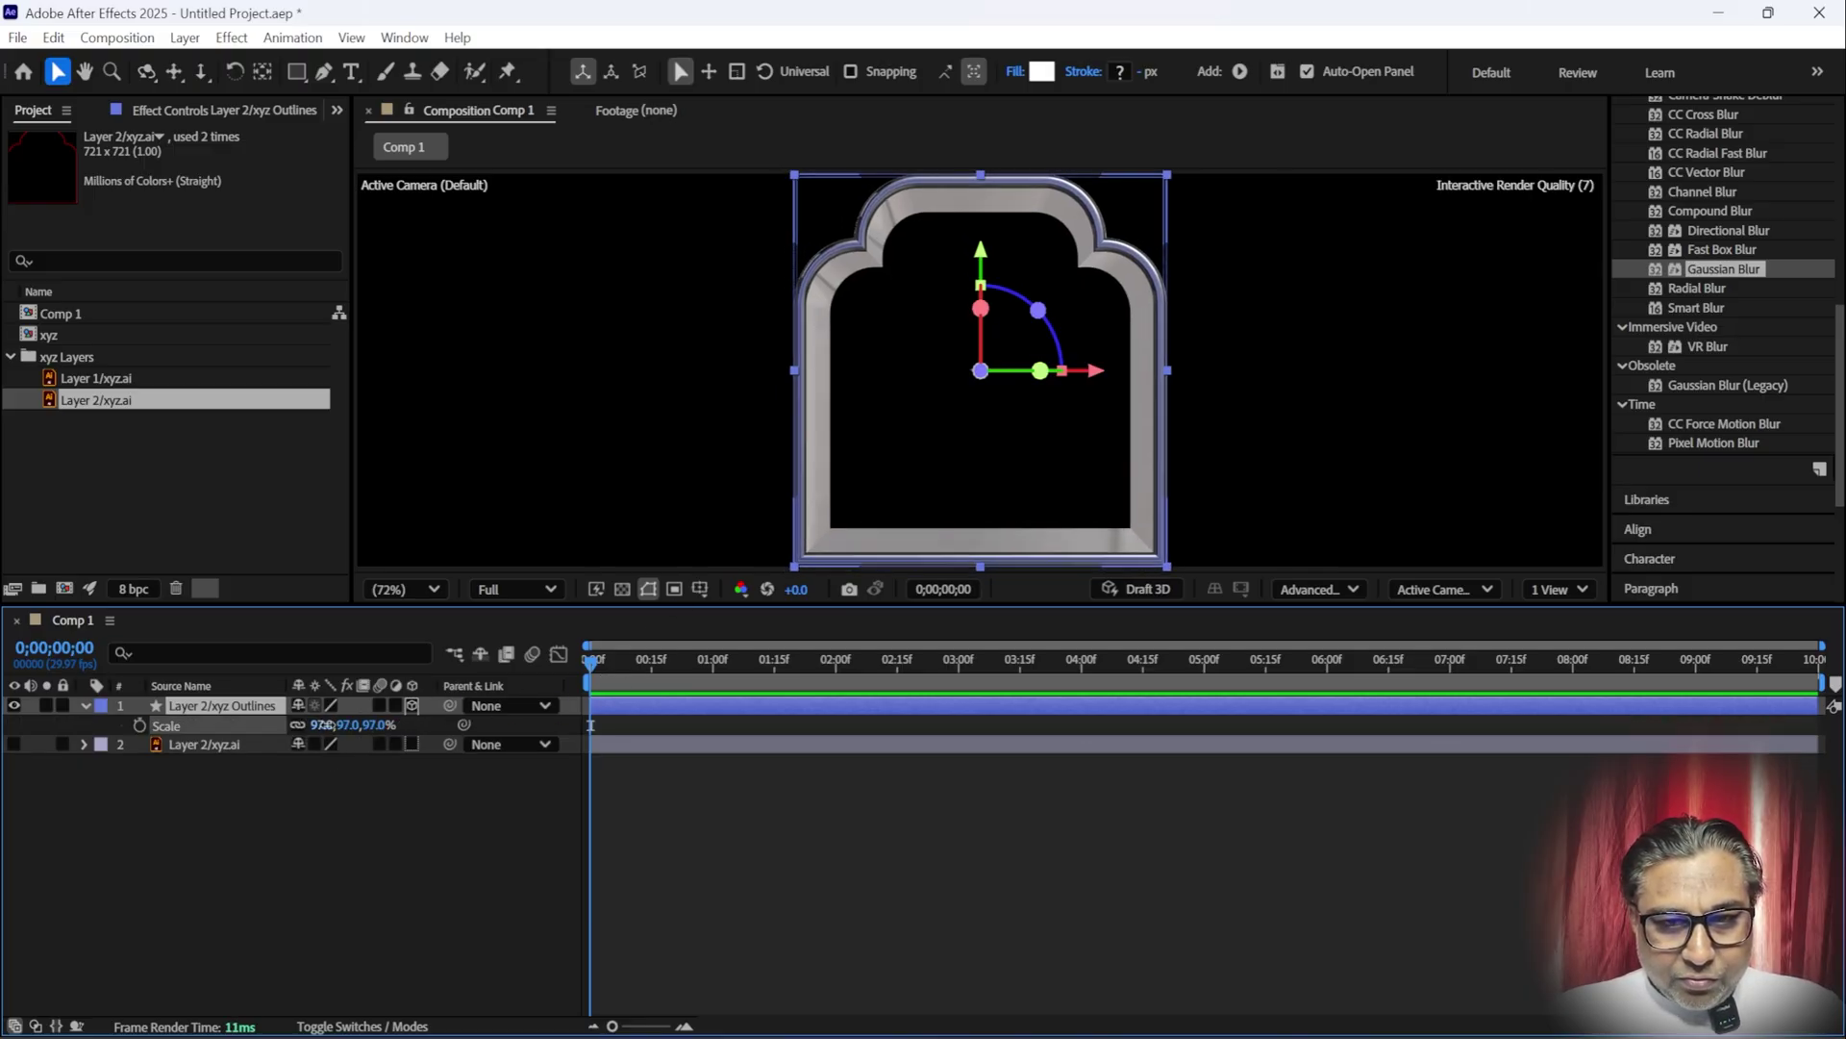
left_click(343, 952)
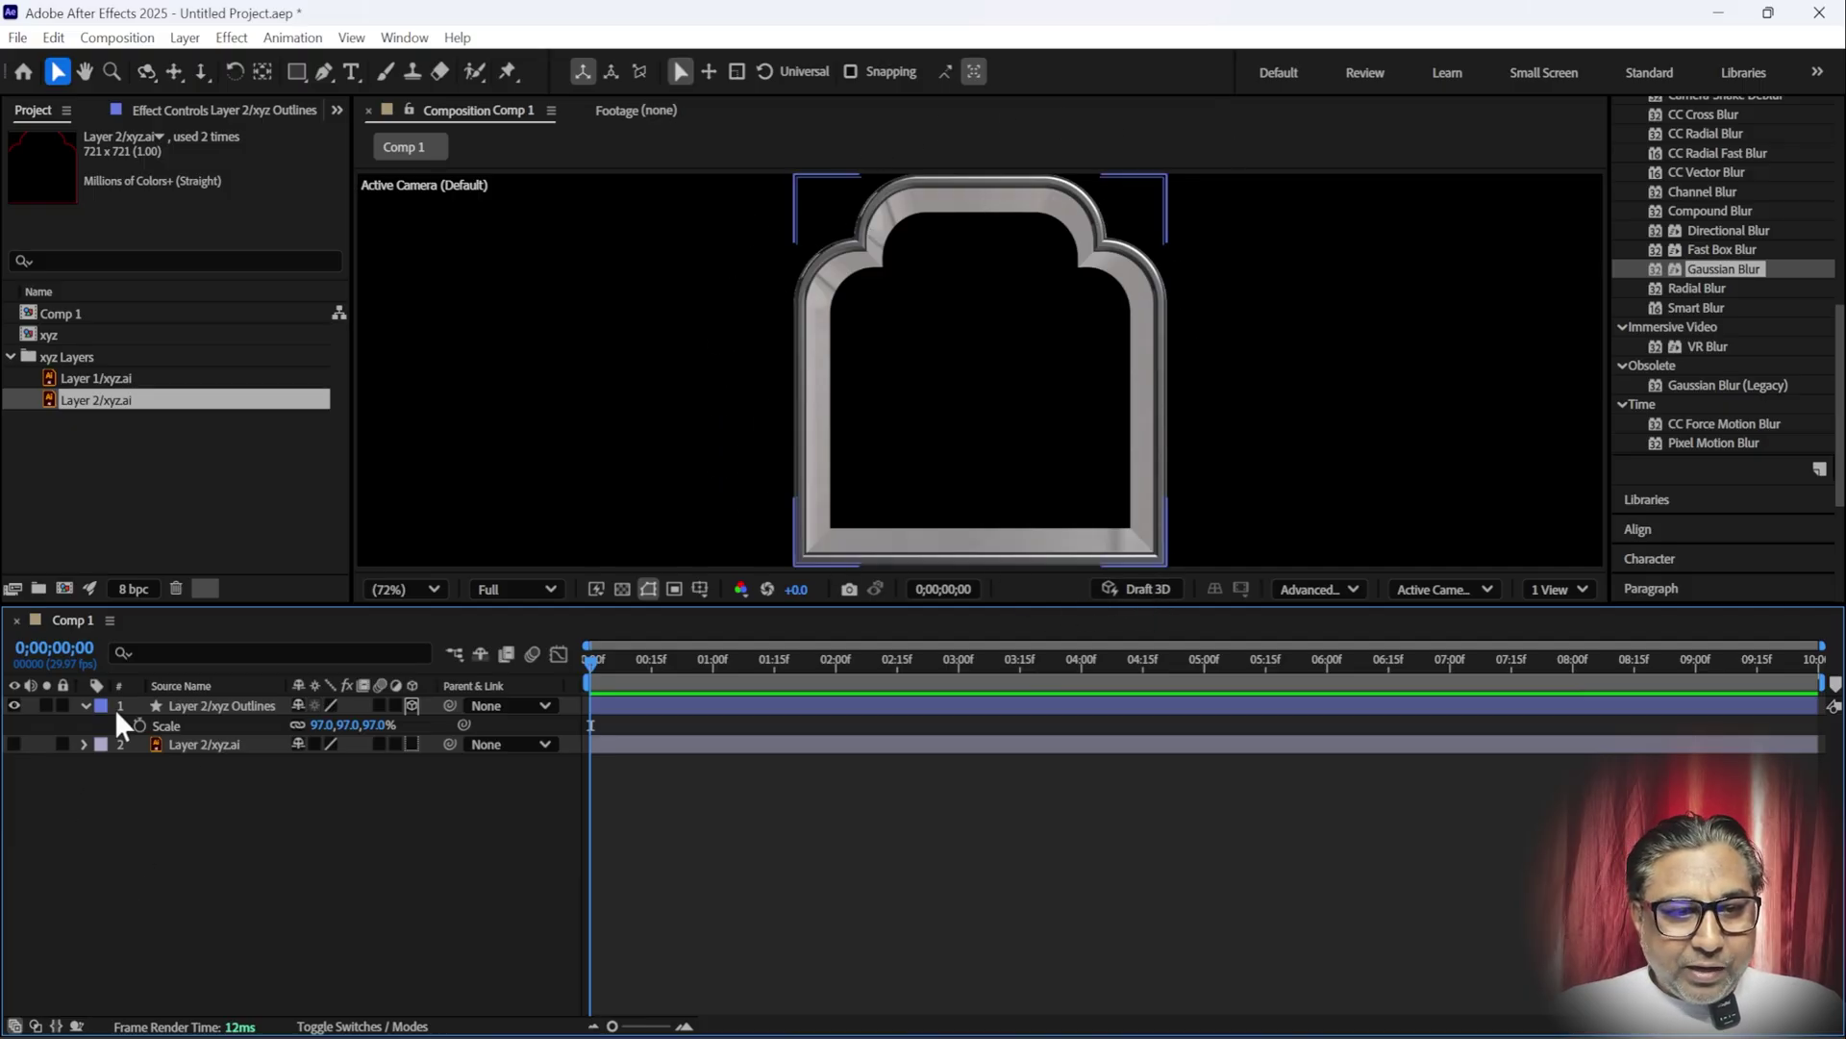
left_click(85, 707)
- Import the liquid-gold mp4 from New folder (11), add it to Comp 1, and hide it
double_click(69, 466)
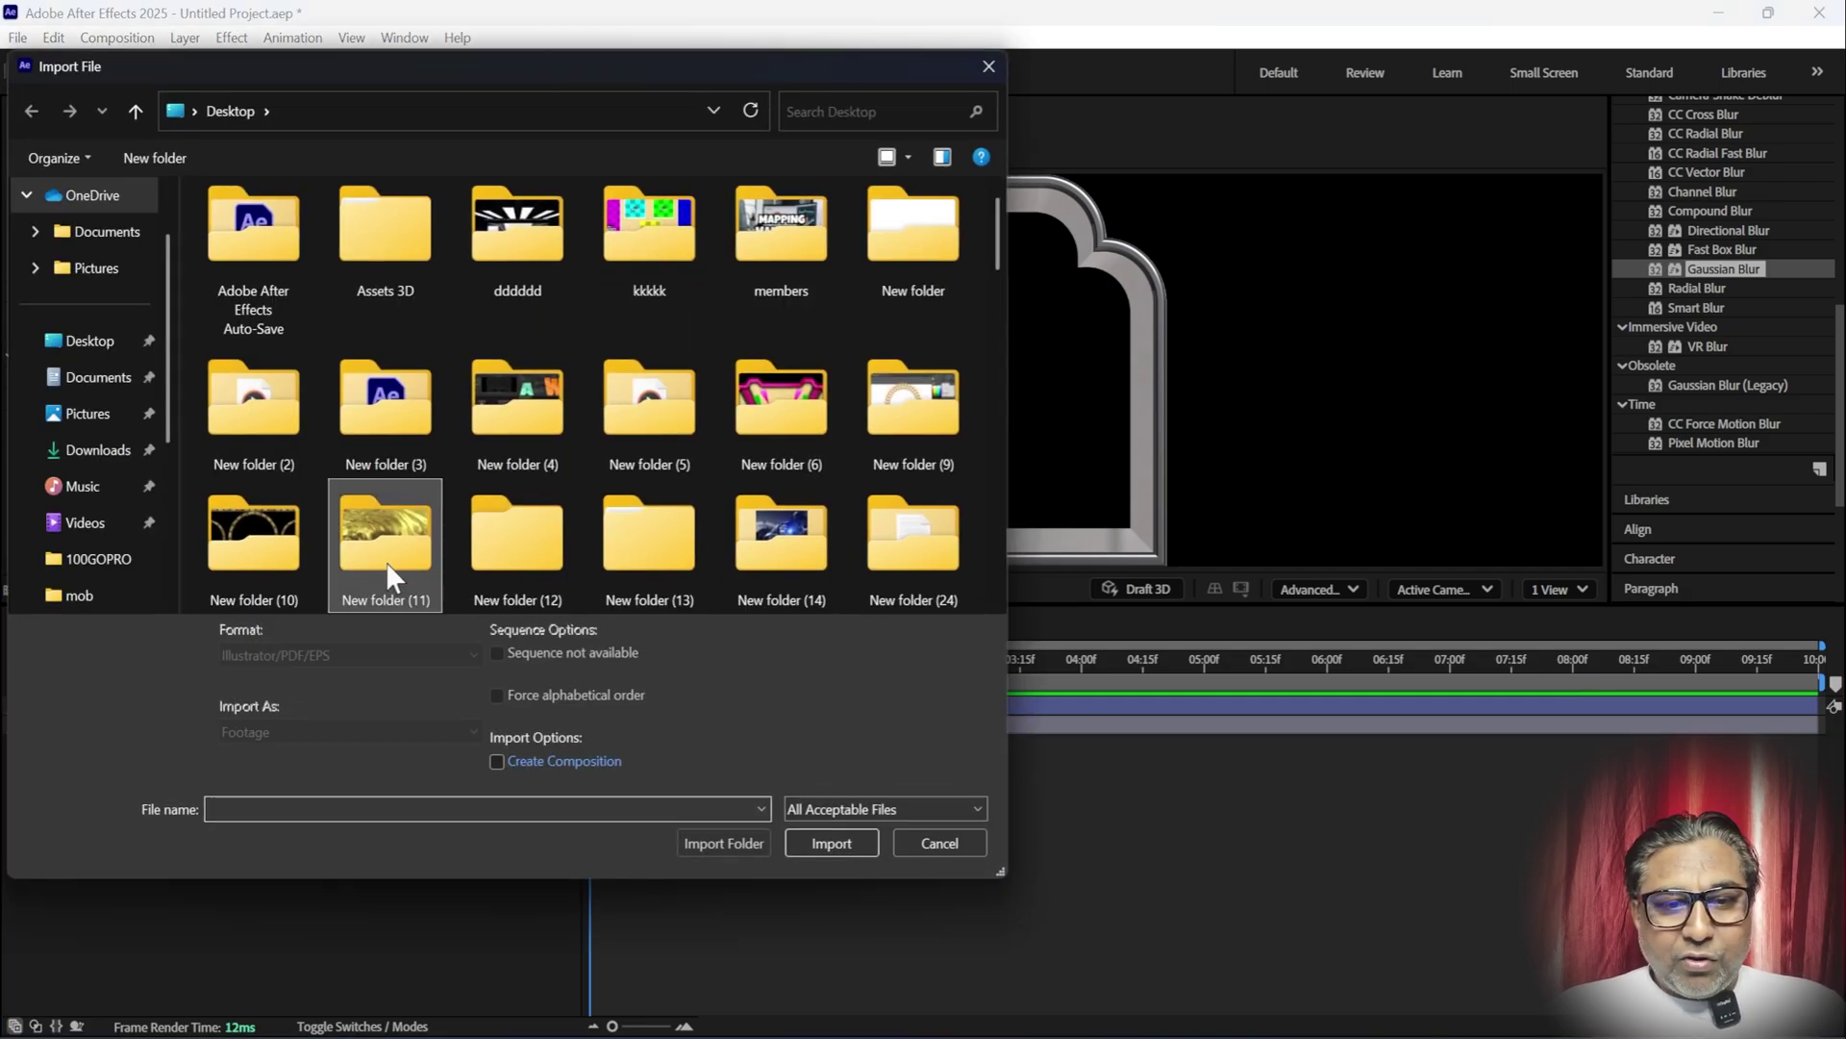
double_click(385, 557)
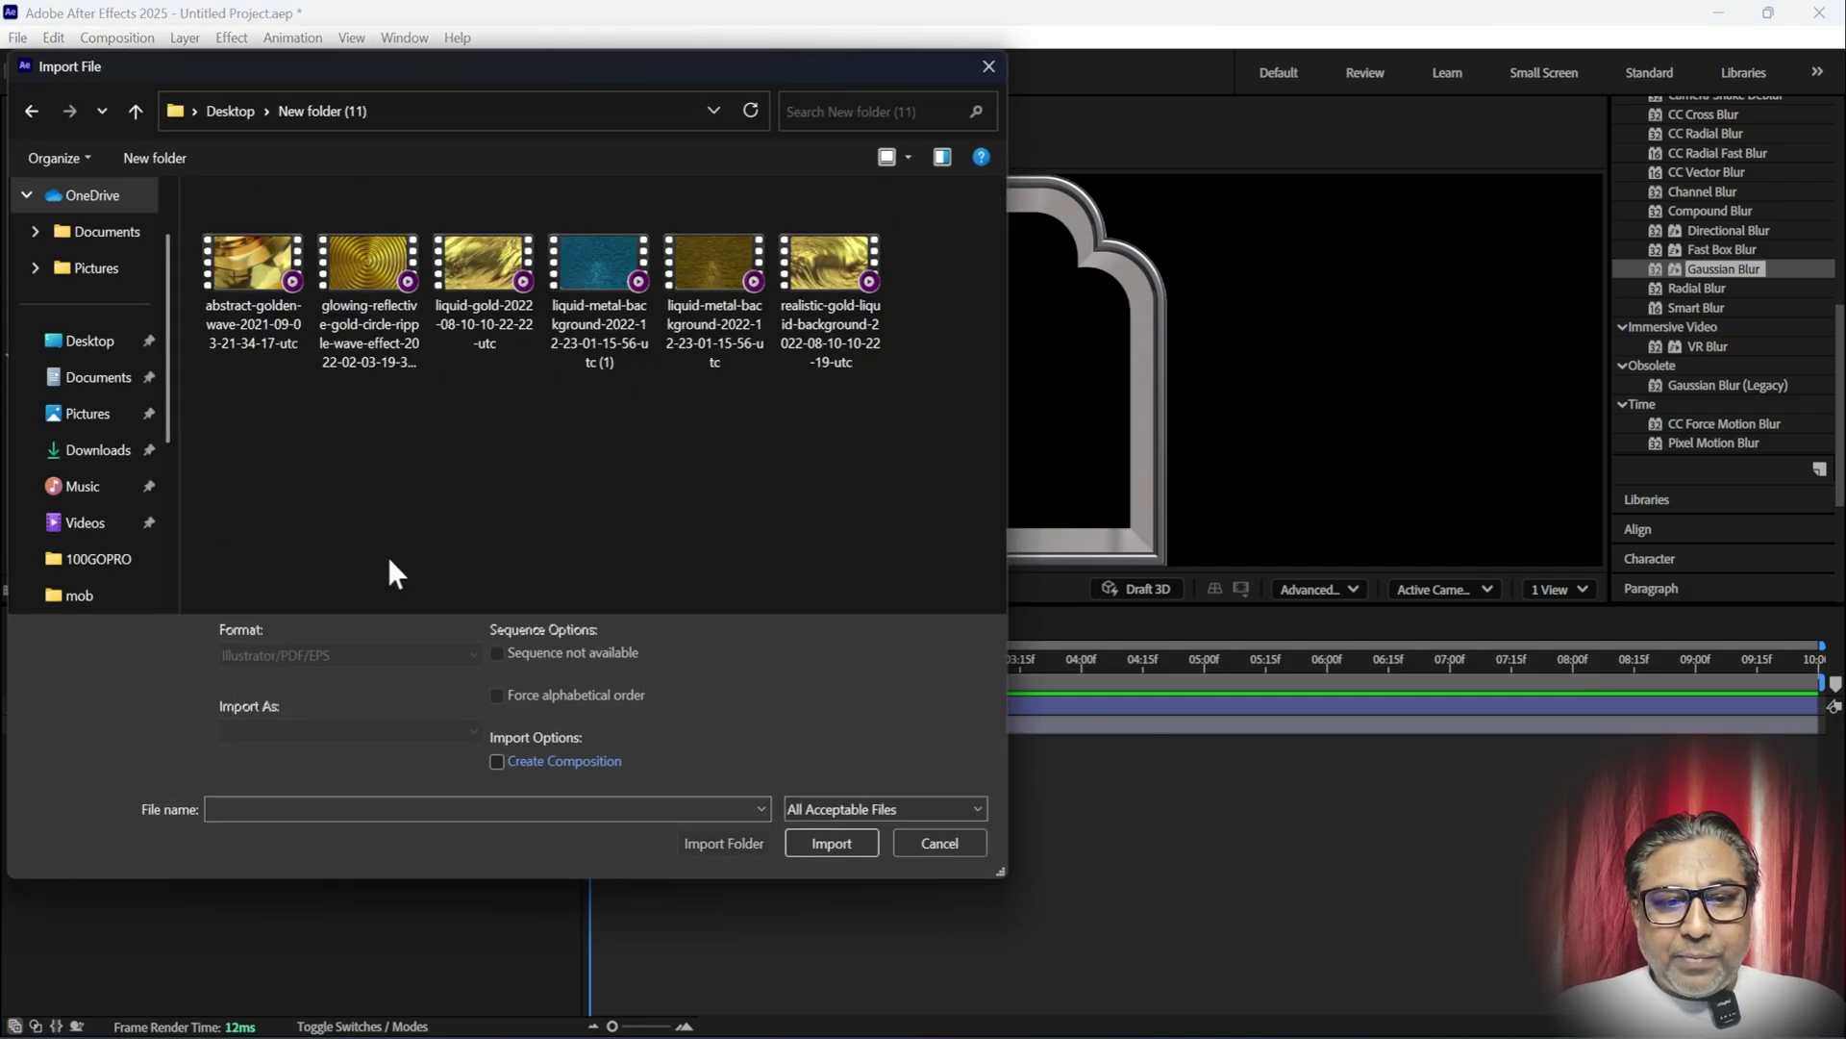
left_click(475, 255)
left_click(839, 844)
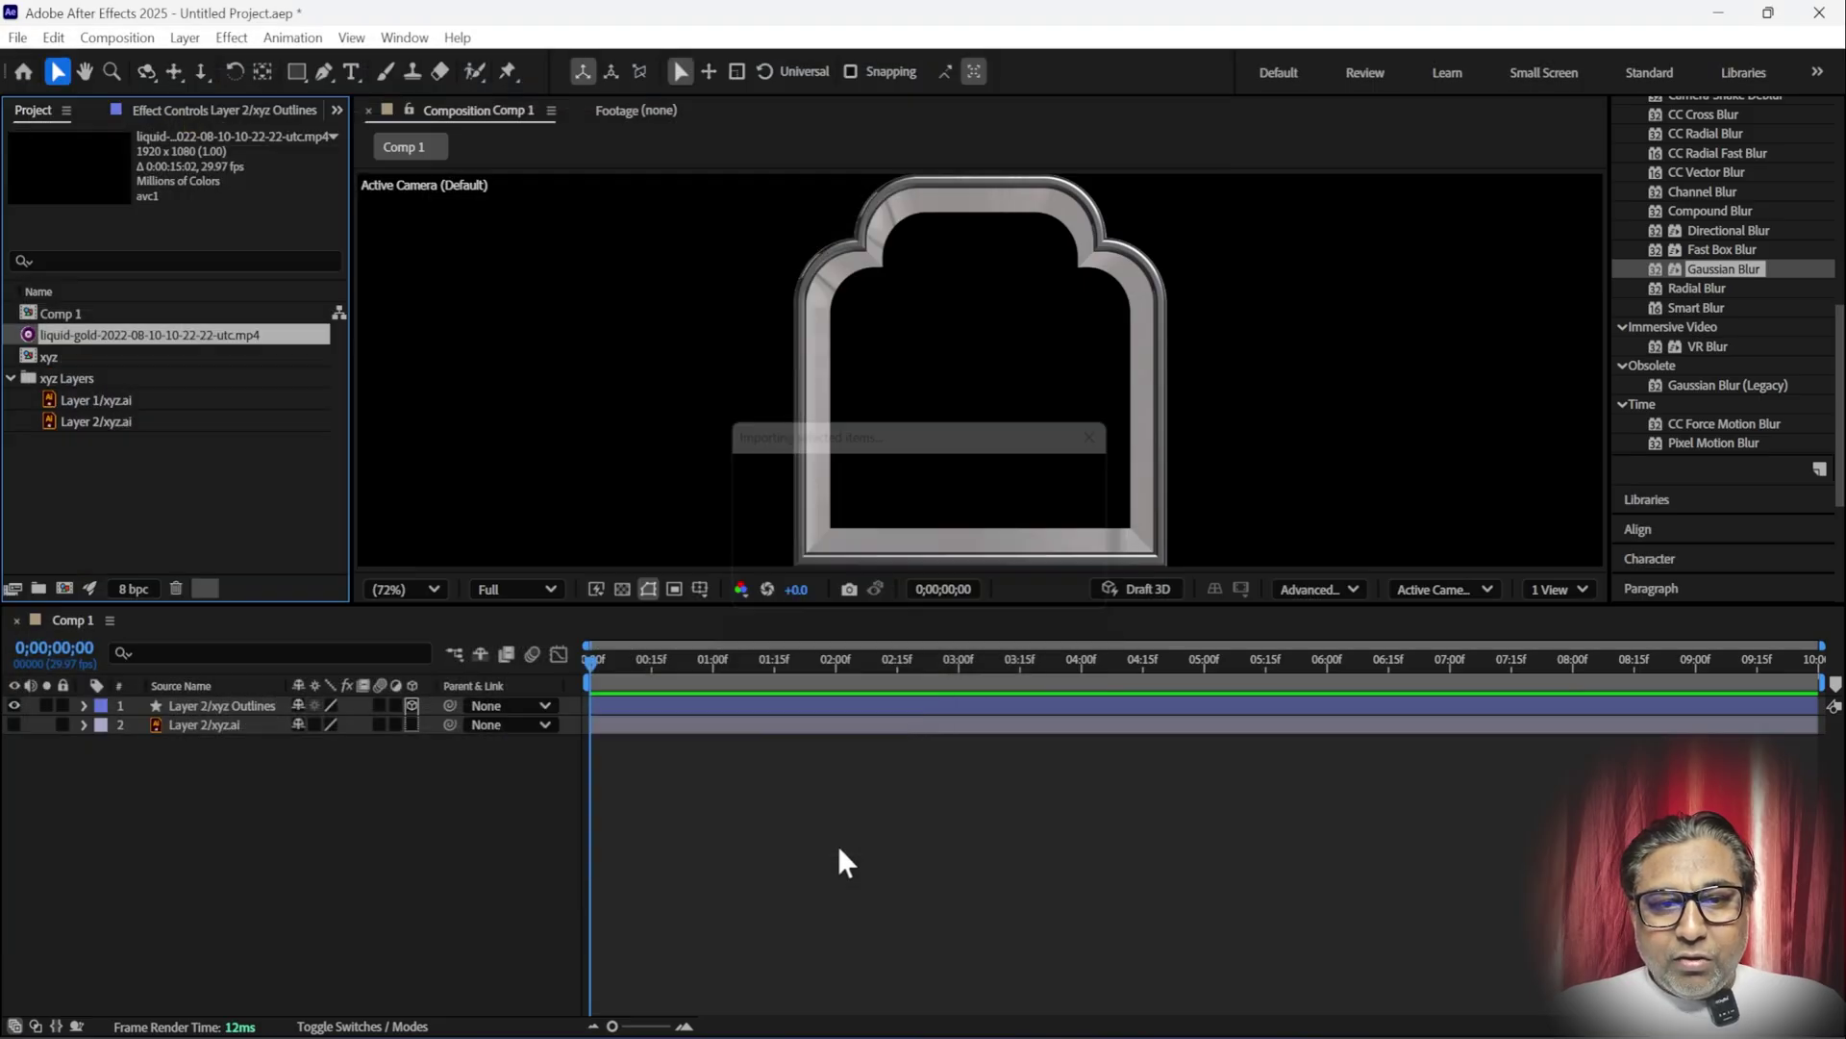
left_click_drag(83, 327, 182, 785)
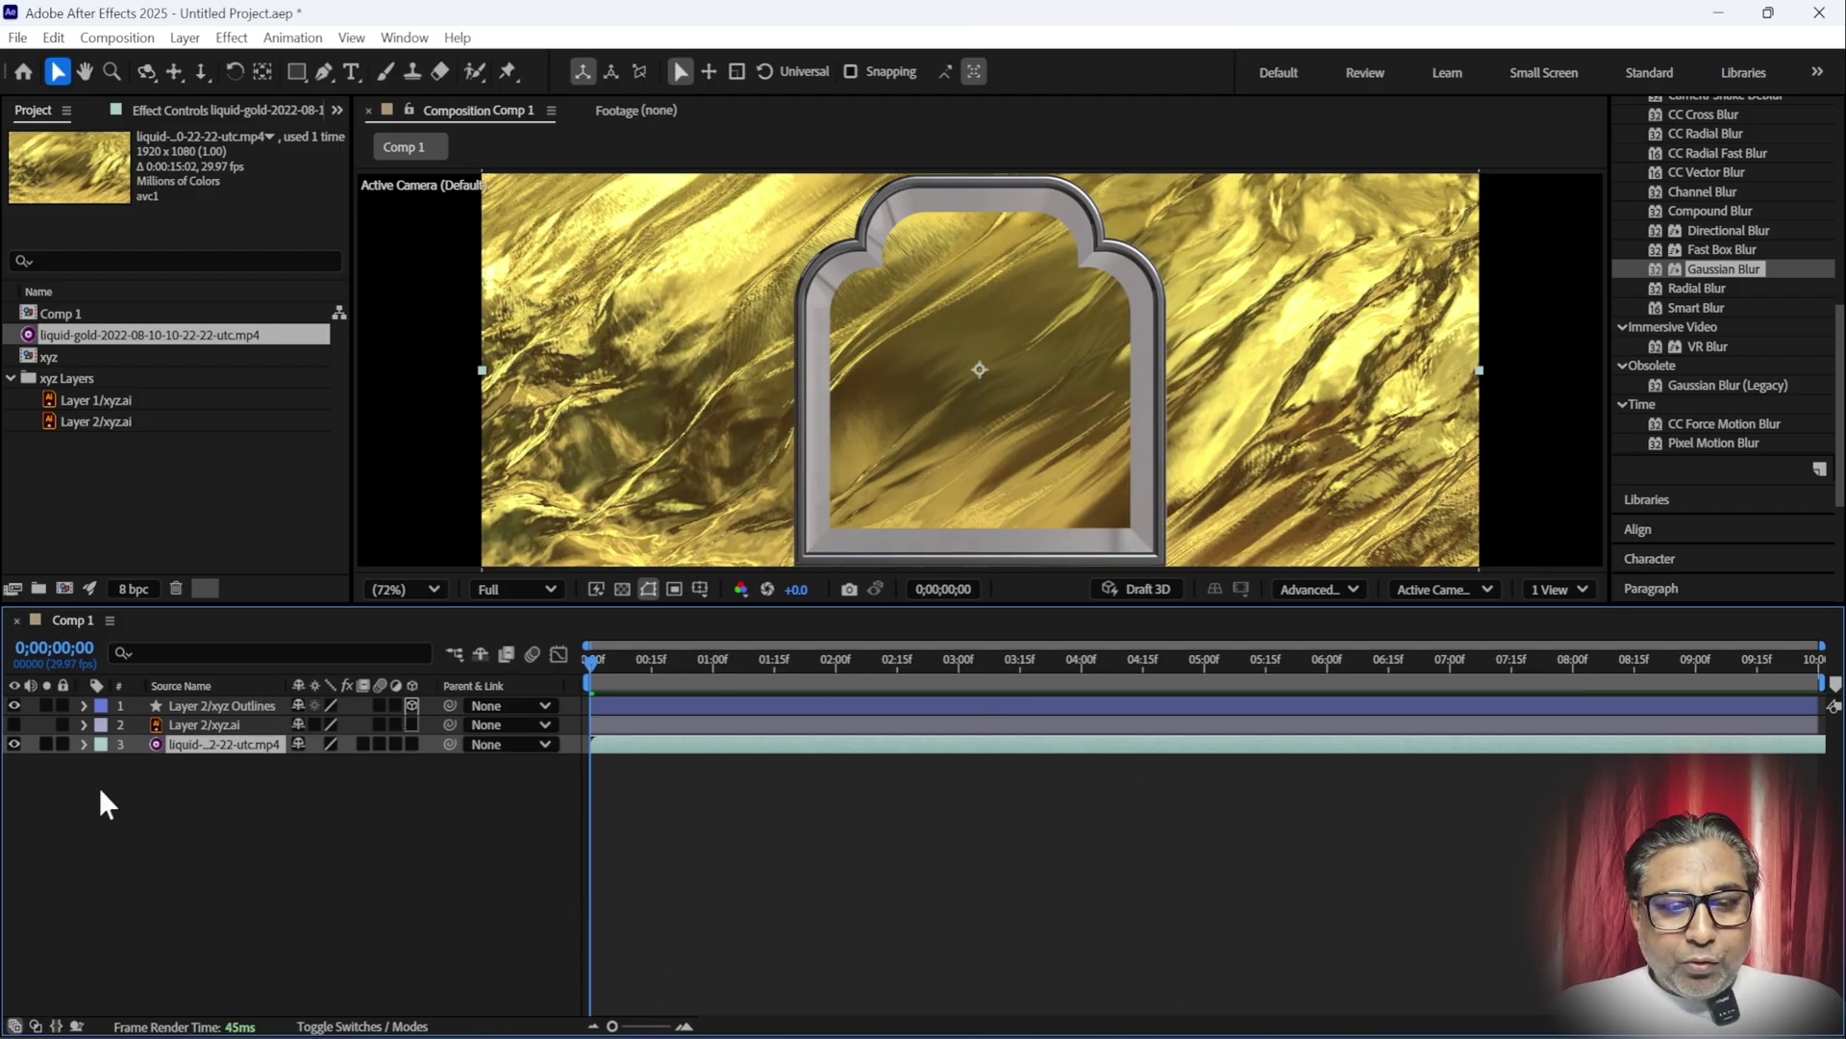
left_click(14, 744)
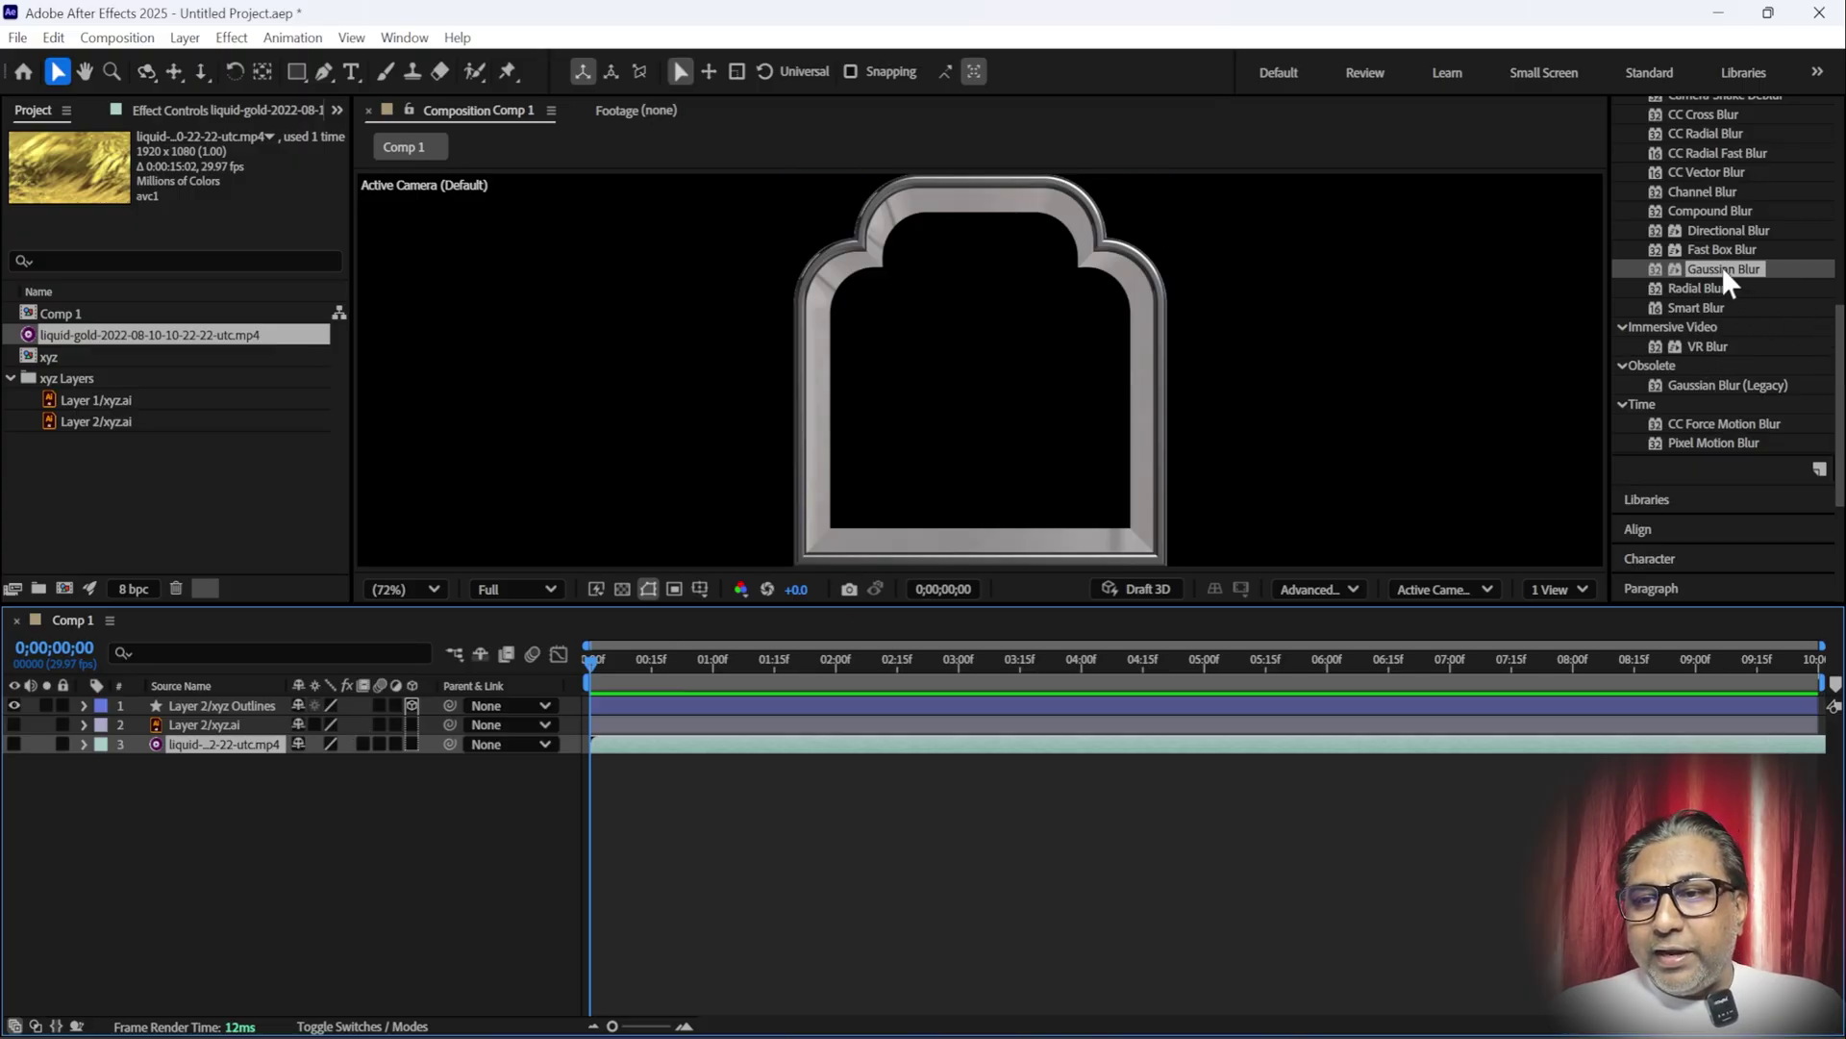
- Apply Gaussian Blur at 23.8 Blurriness to the liquid-gold layer, then hide it again
left_click_drag(1725, 279, 260, 765)
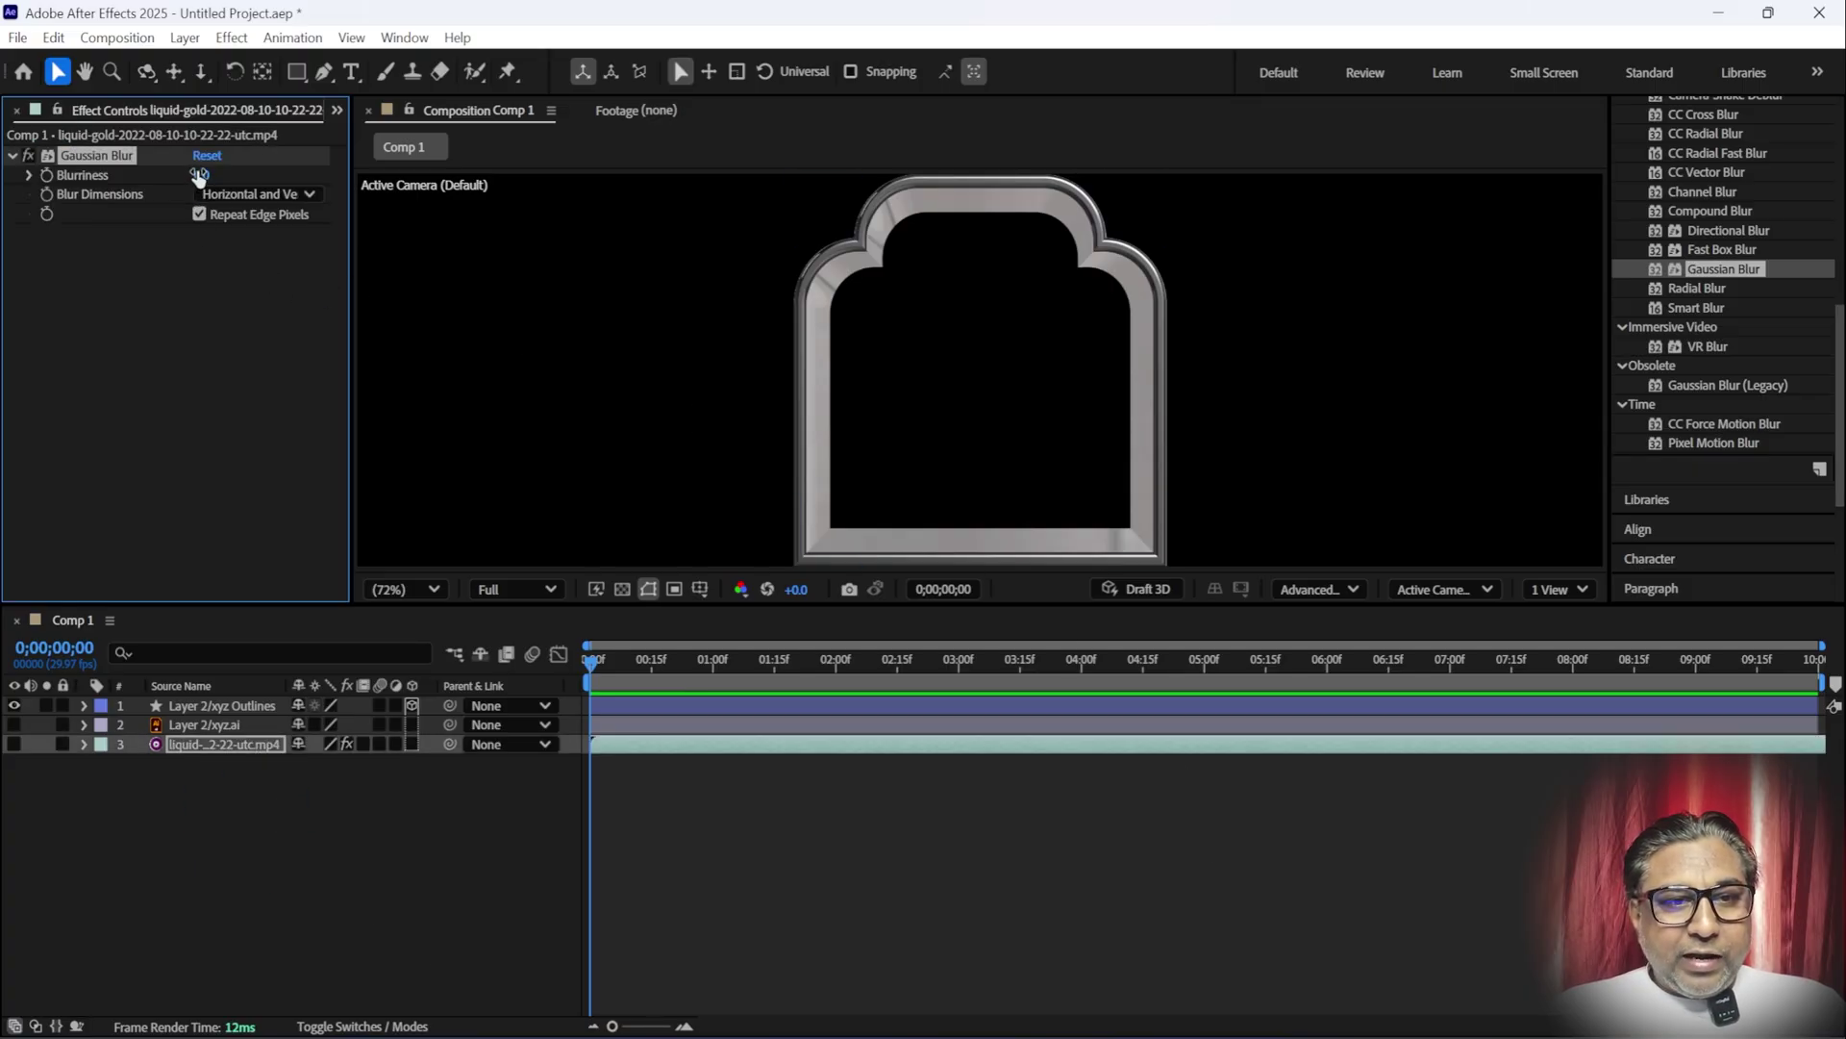
left_click(208, 175)
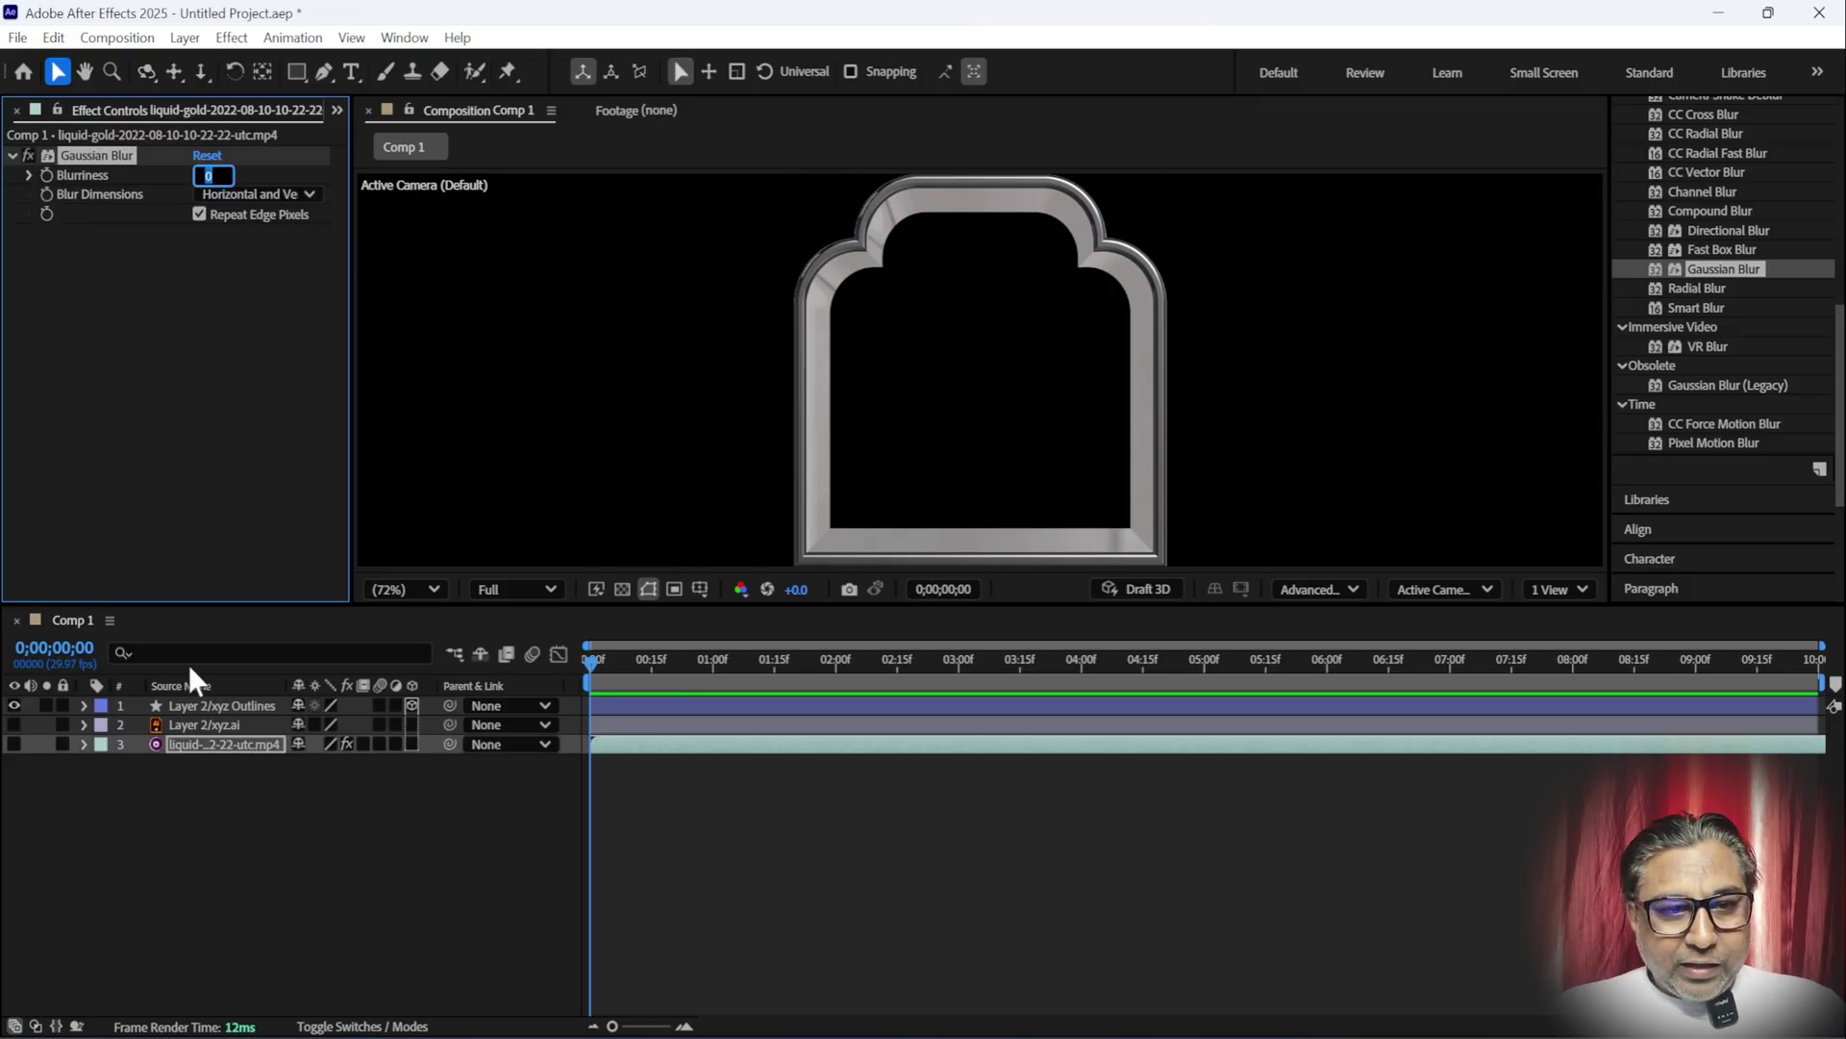
left_click(14, 743)
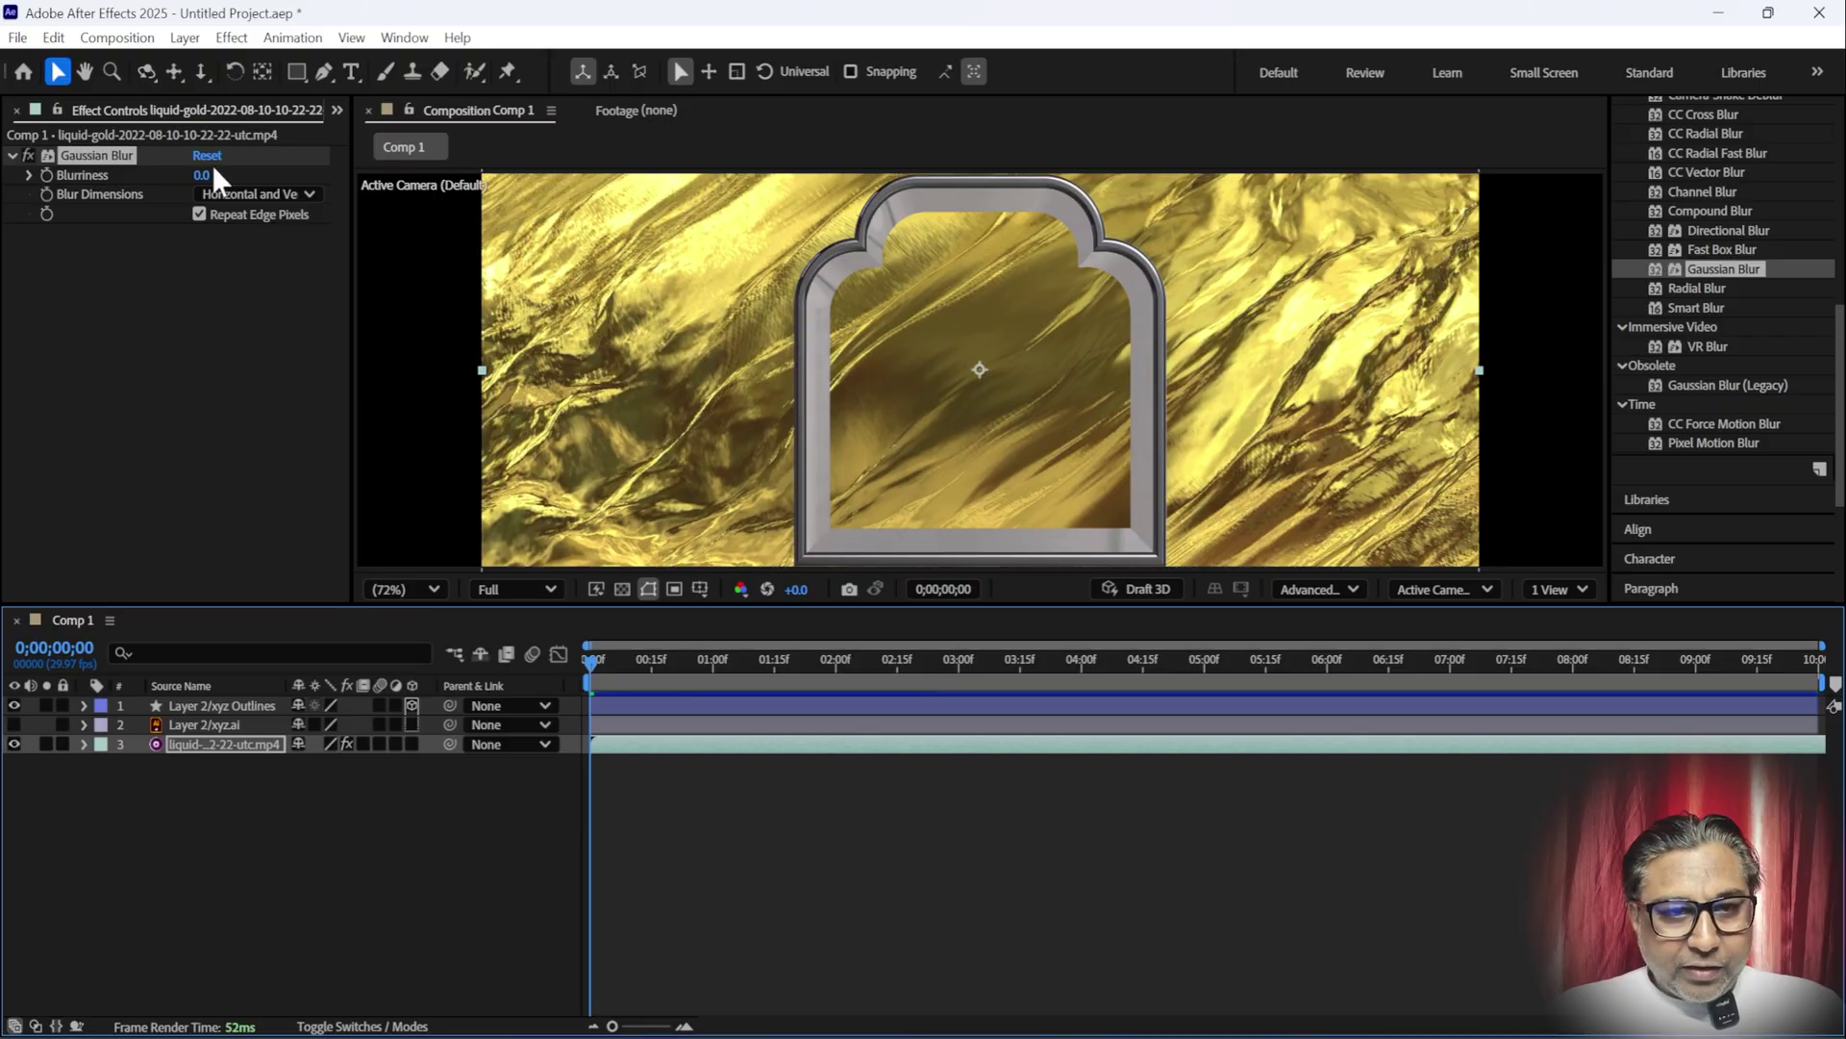
left_click_drag(197, 175, 449, 182)
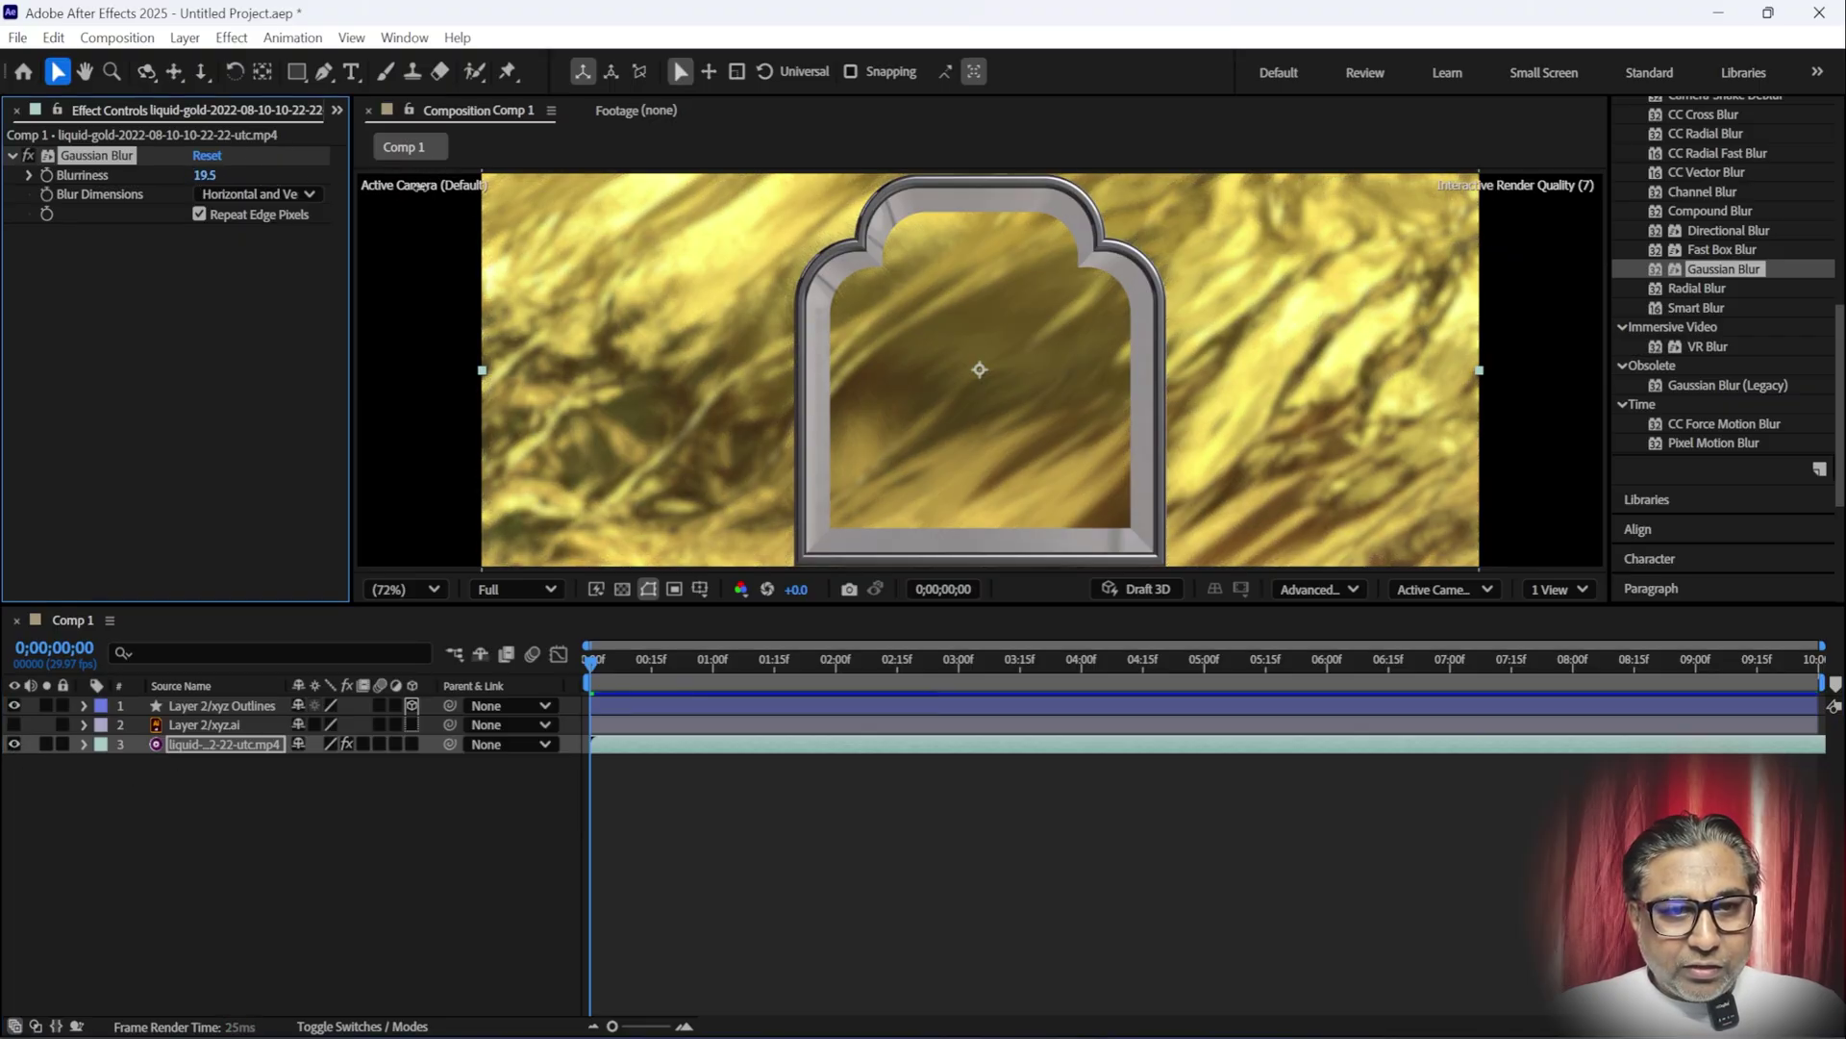
left_click(222, 913)
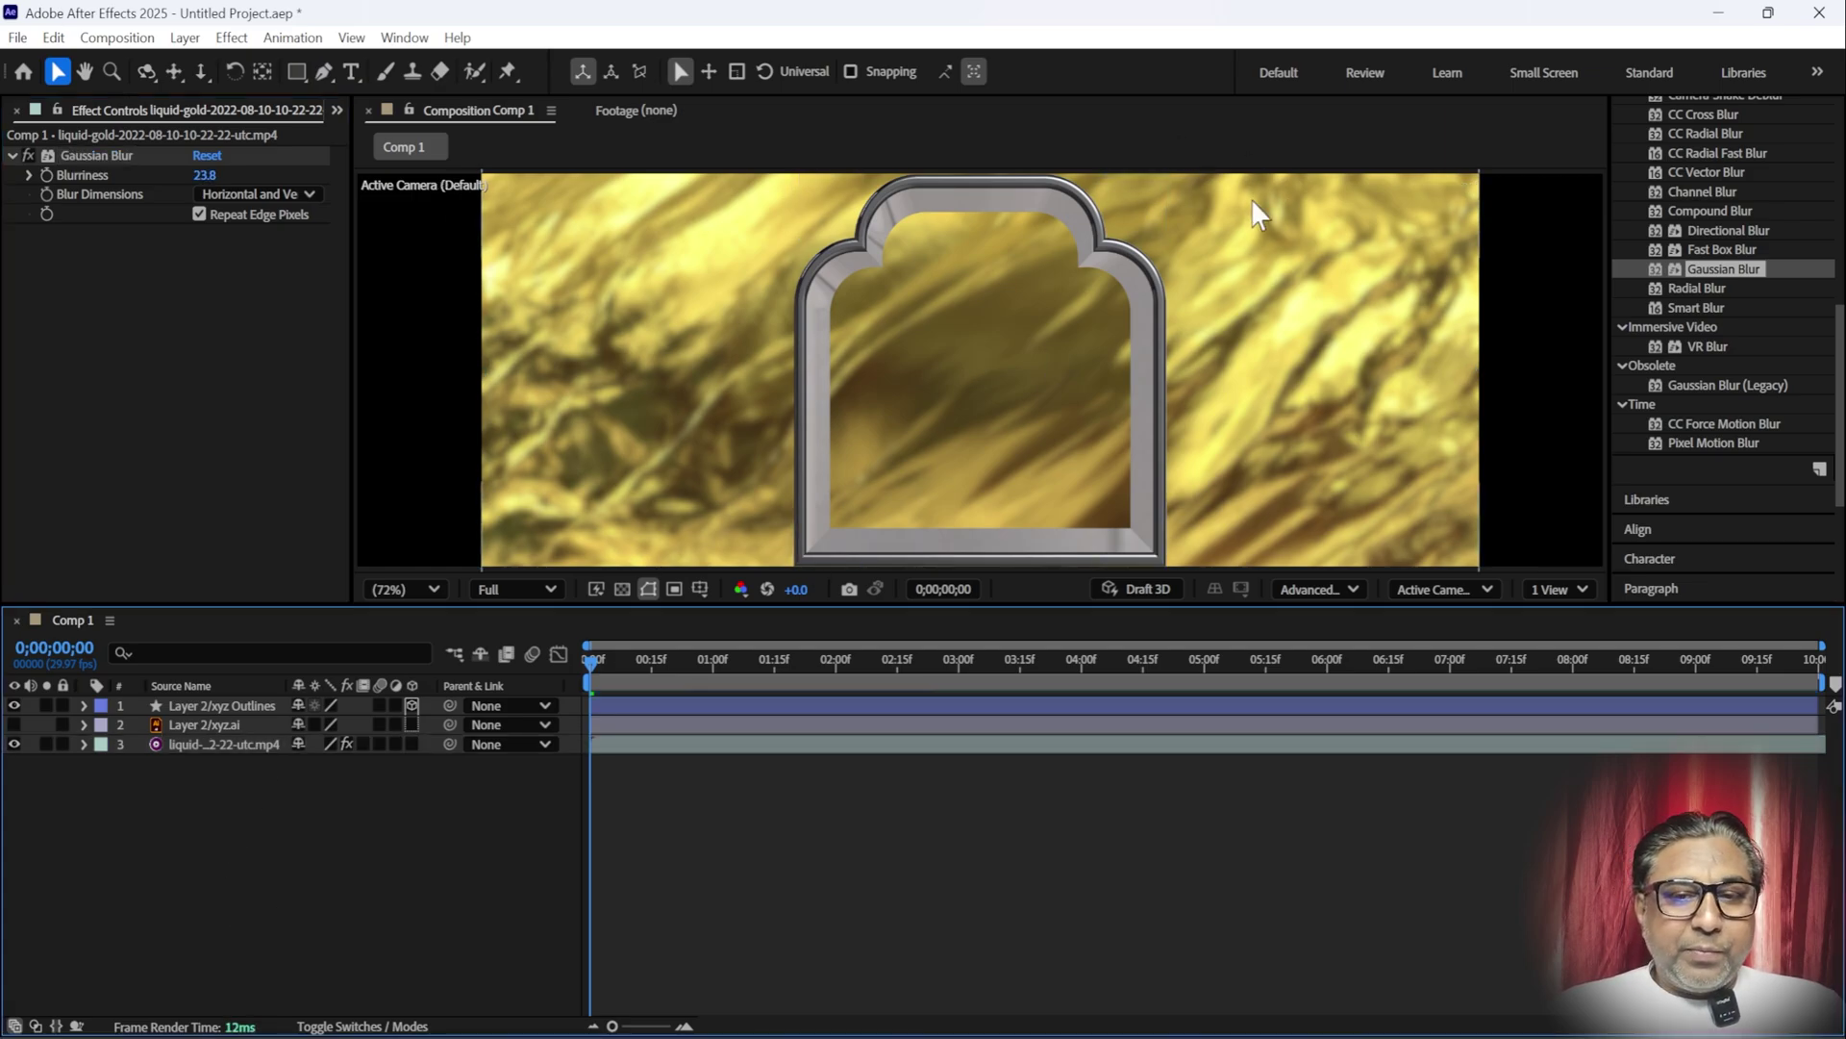
left_click(13, 744)
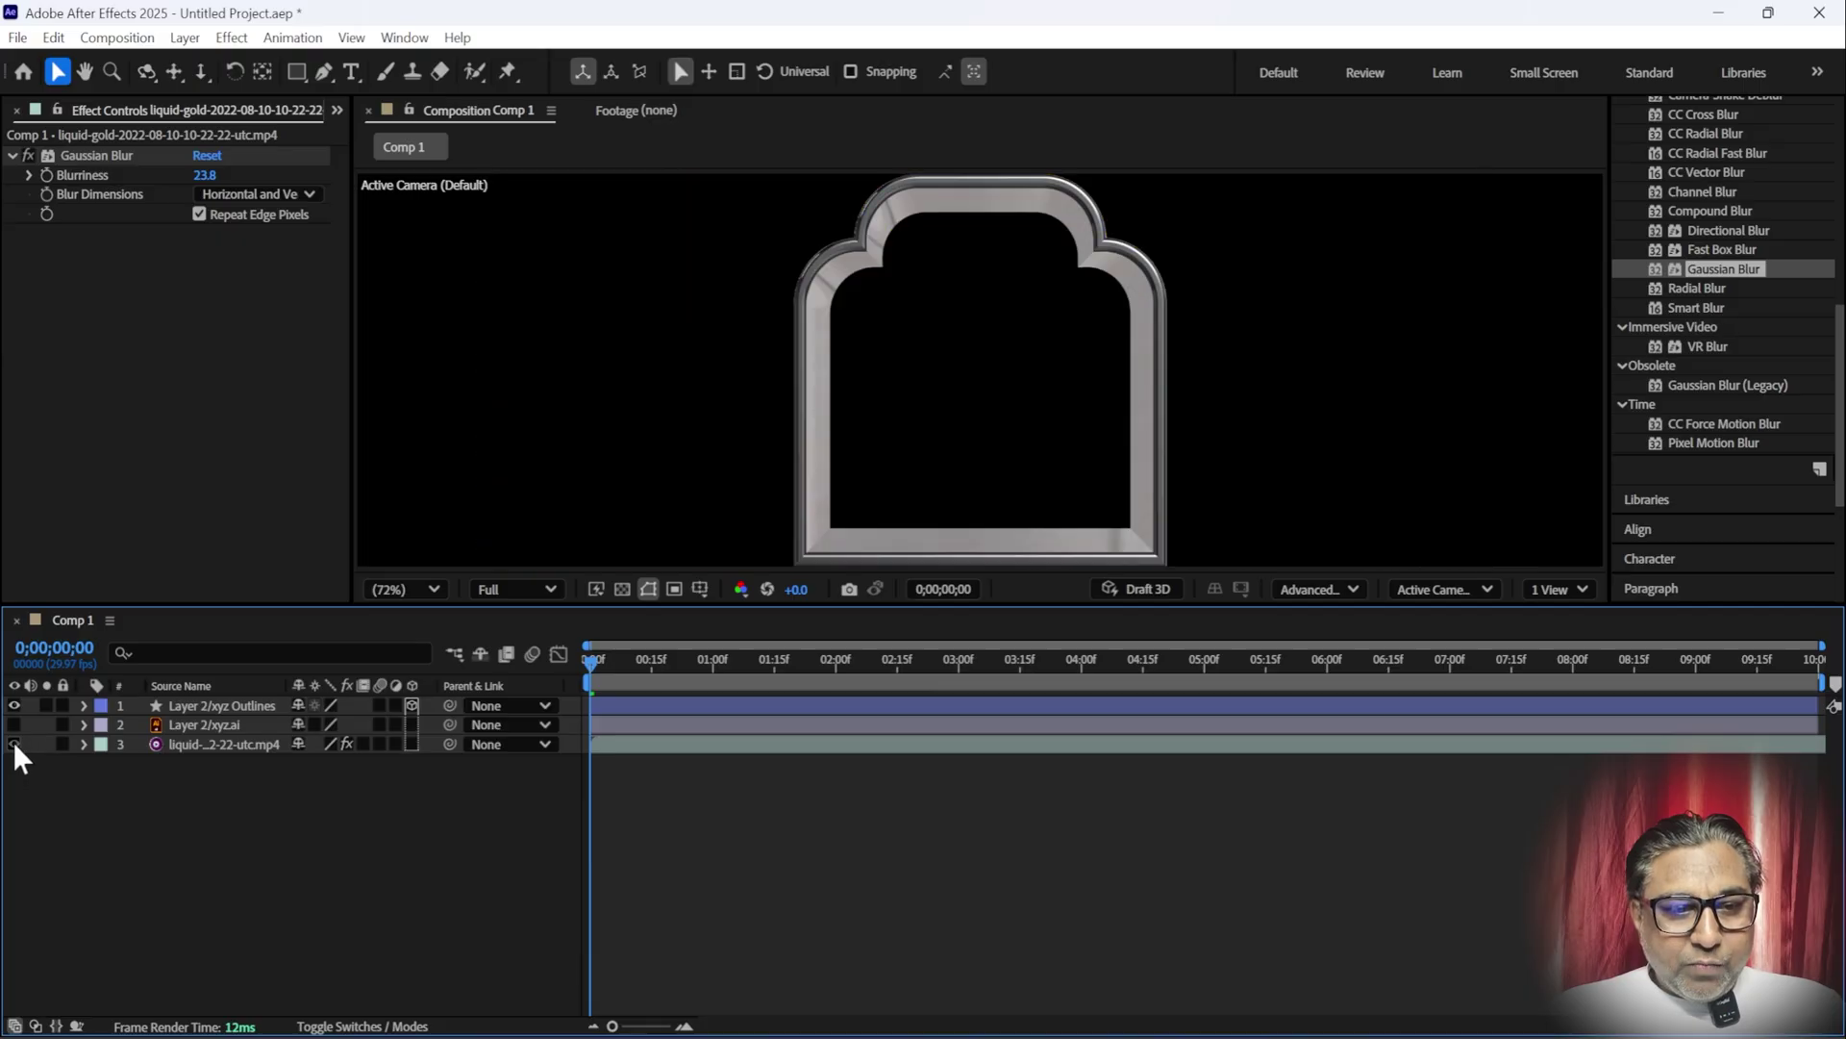
- Create a new light layer, Environment Light 1, keeping the Environment light type
right_click(235, 955)
mouse_move(288, 666)
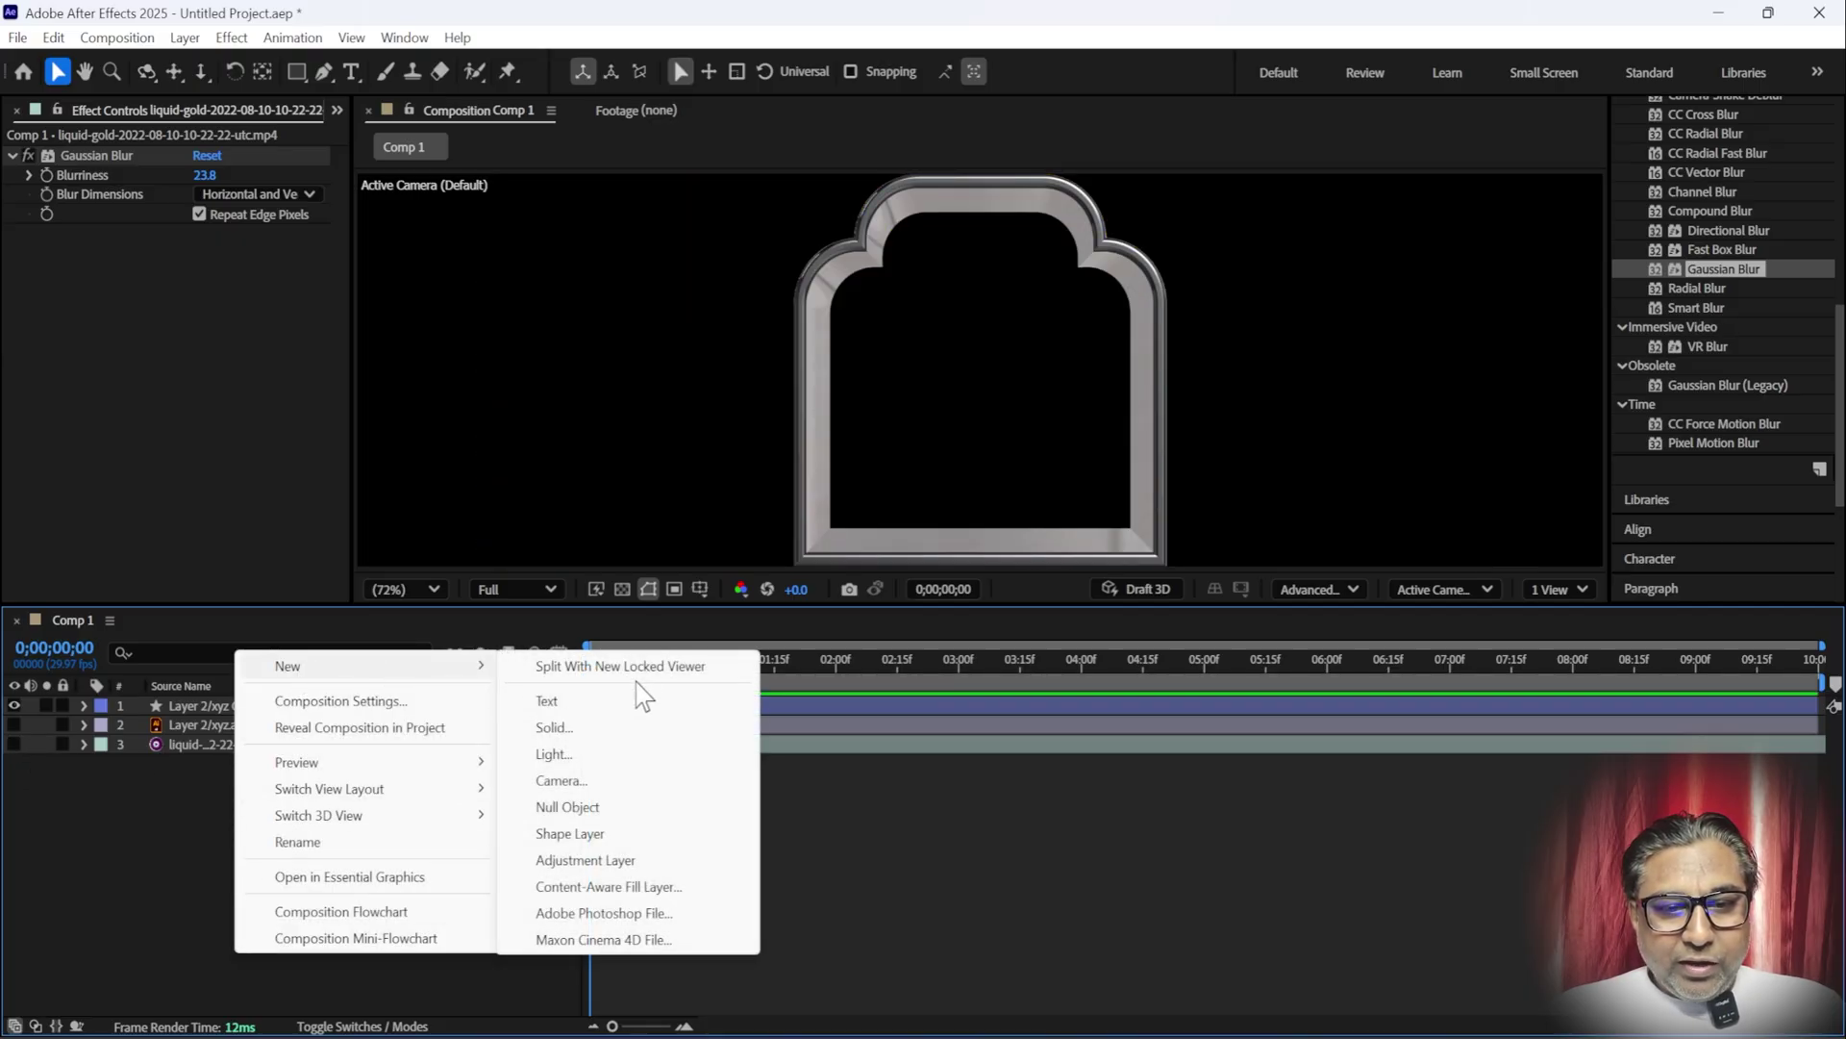
left_click(558, 755)
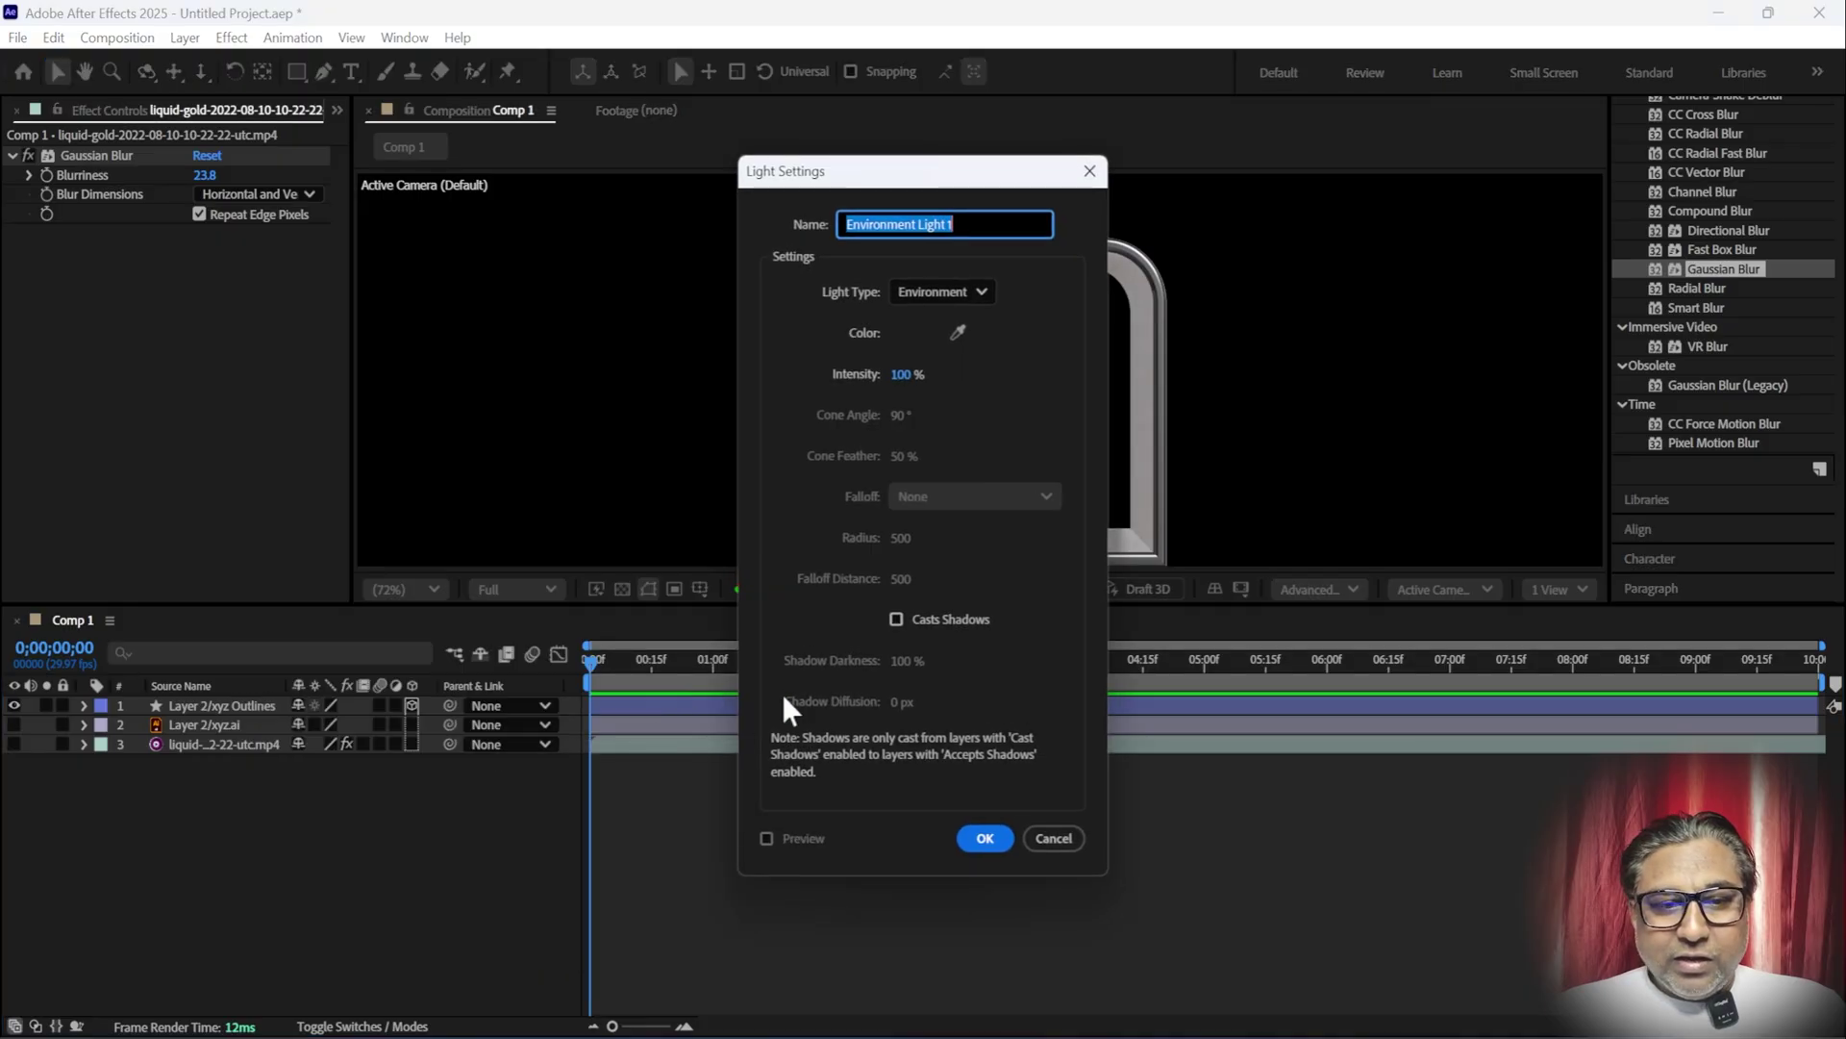
left_click(965, 293)
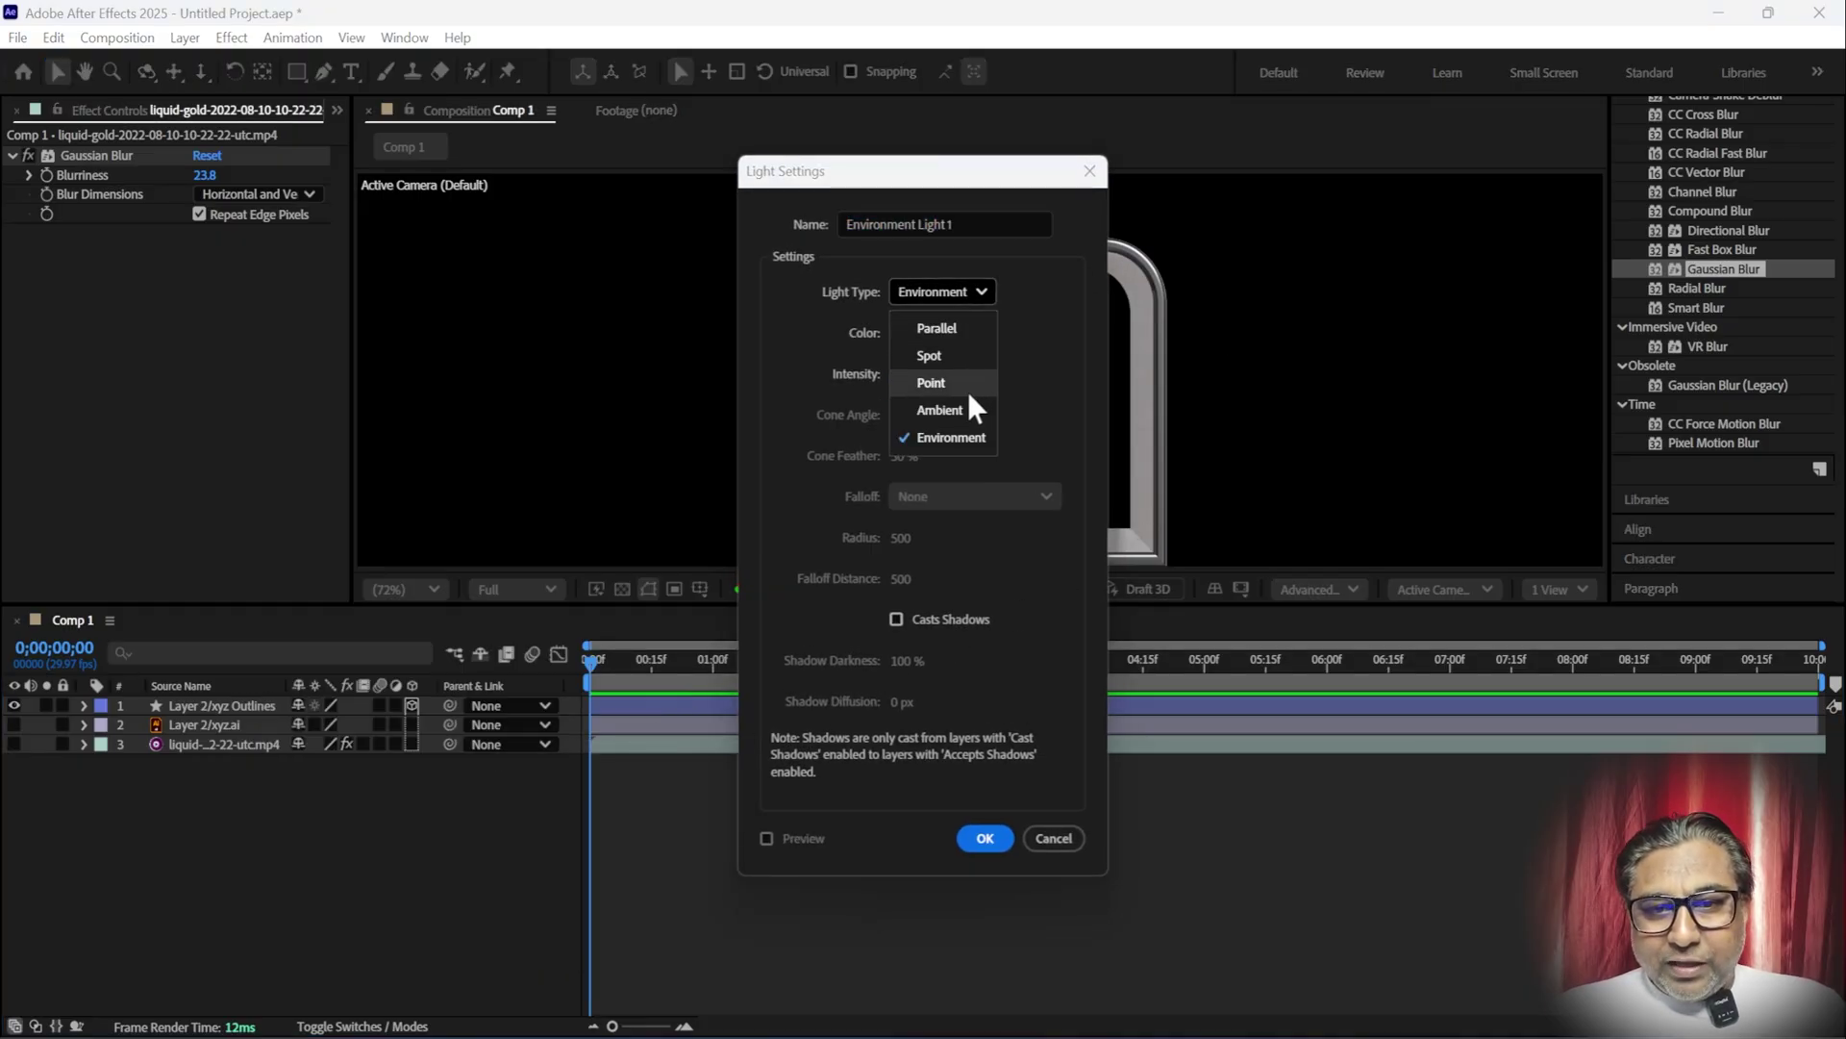
left_click(923, 178)
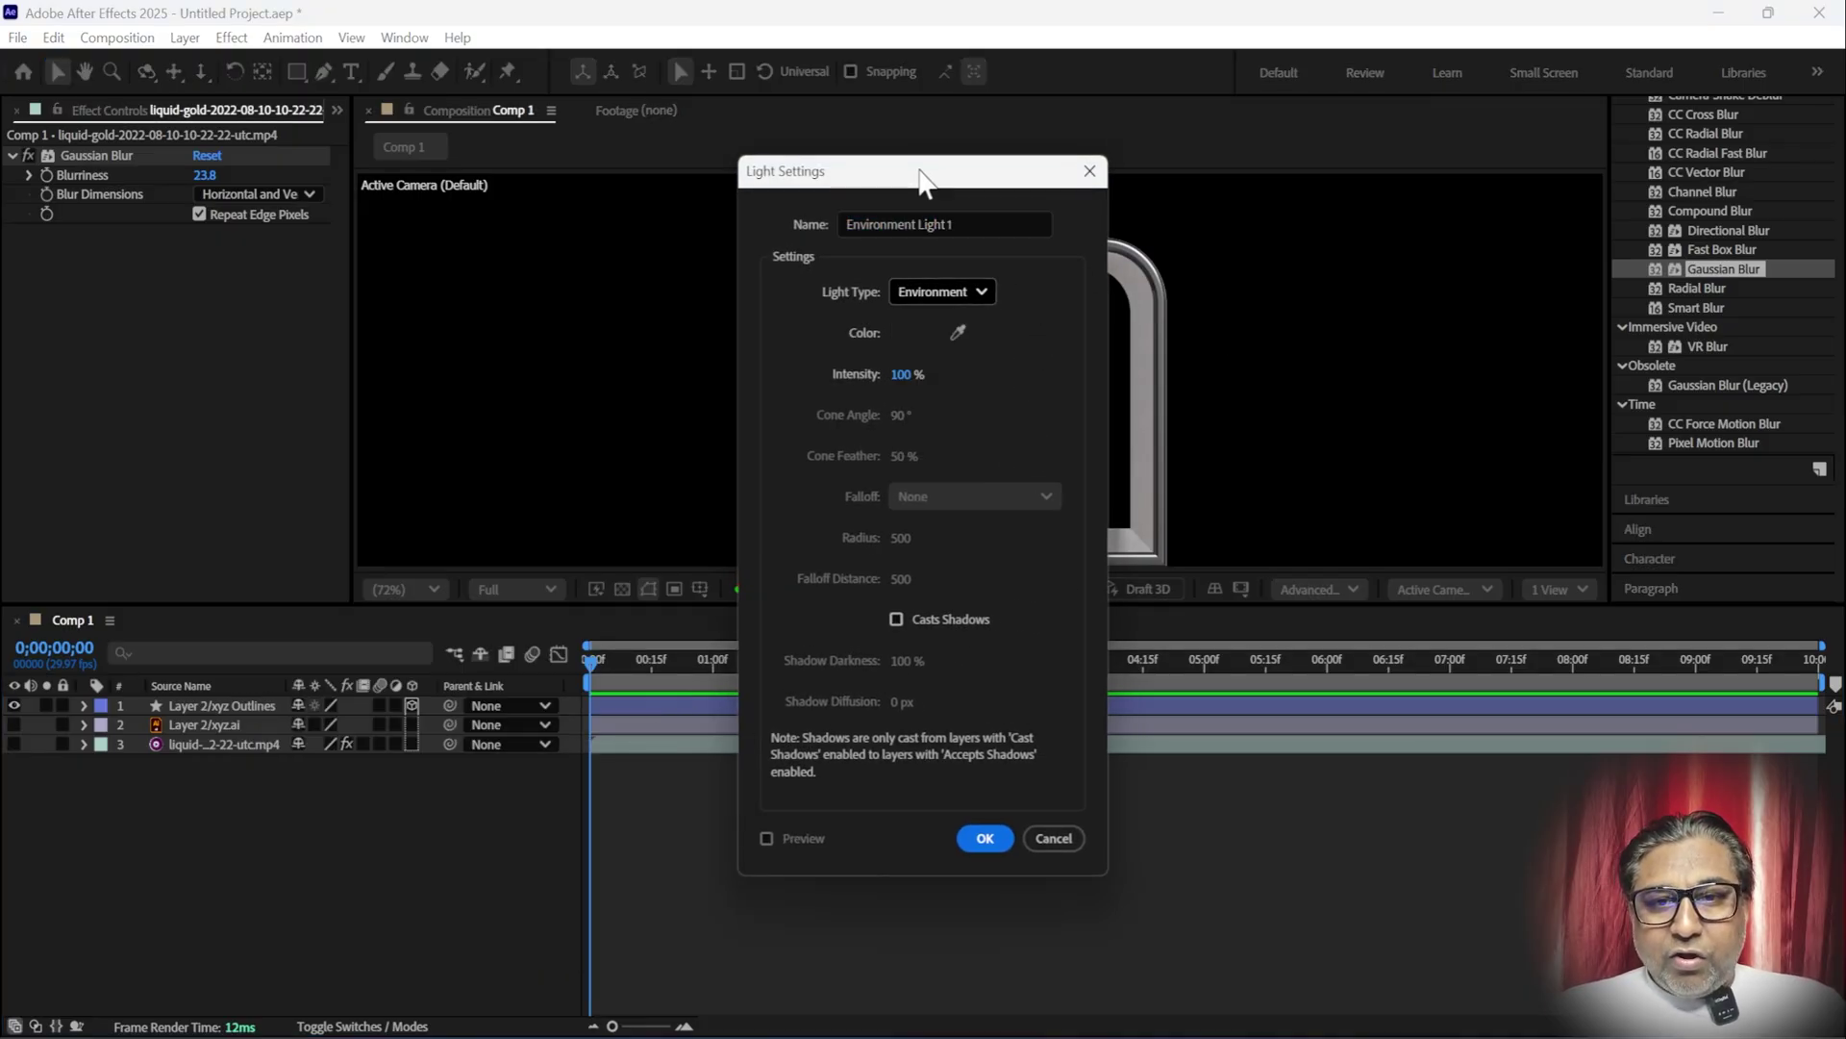
left_click_drag(923, 178, 1021, 183)
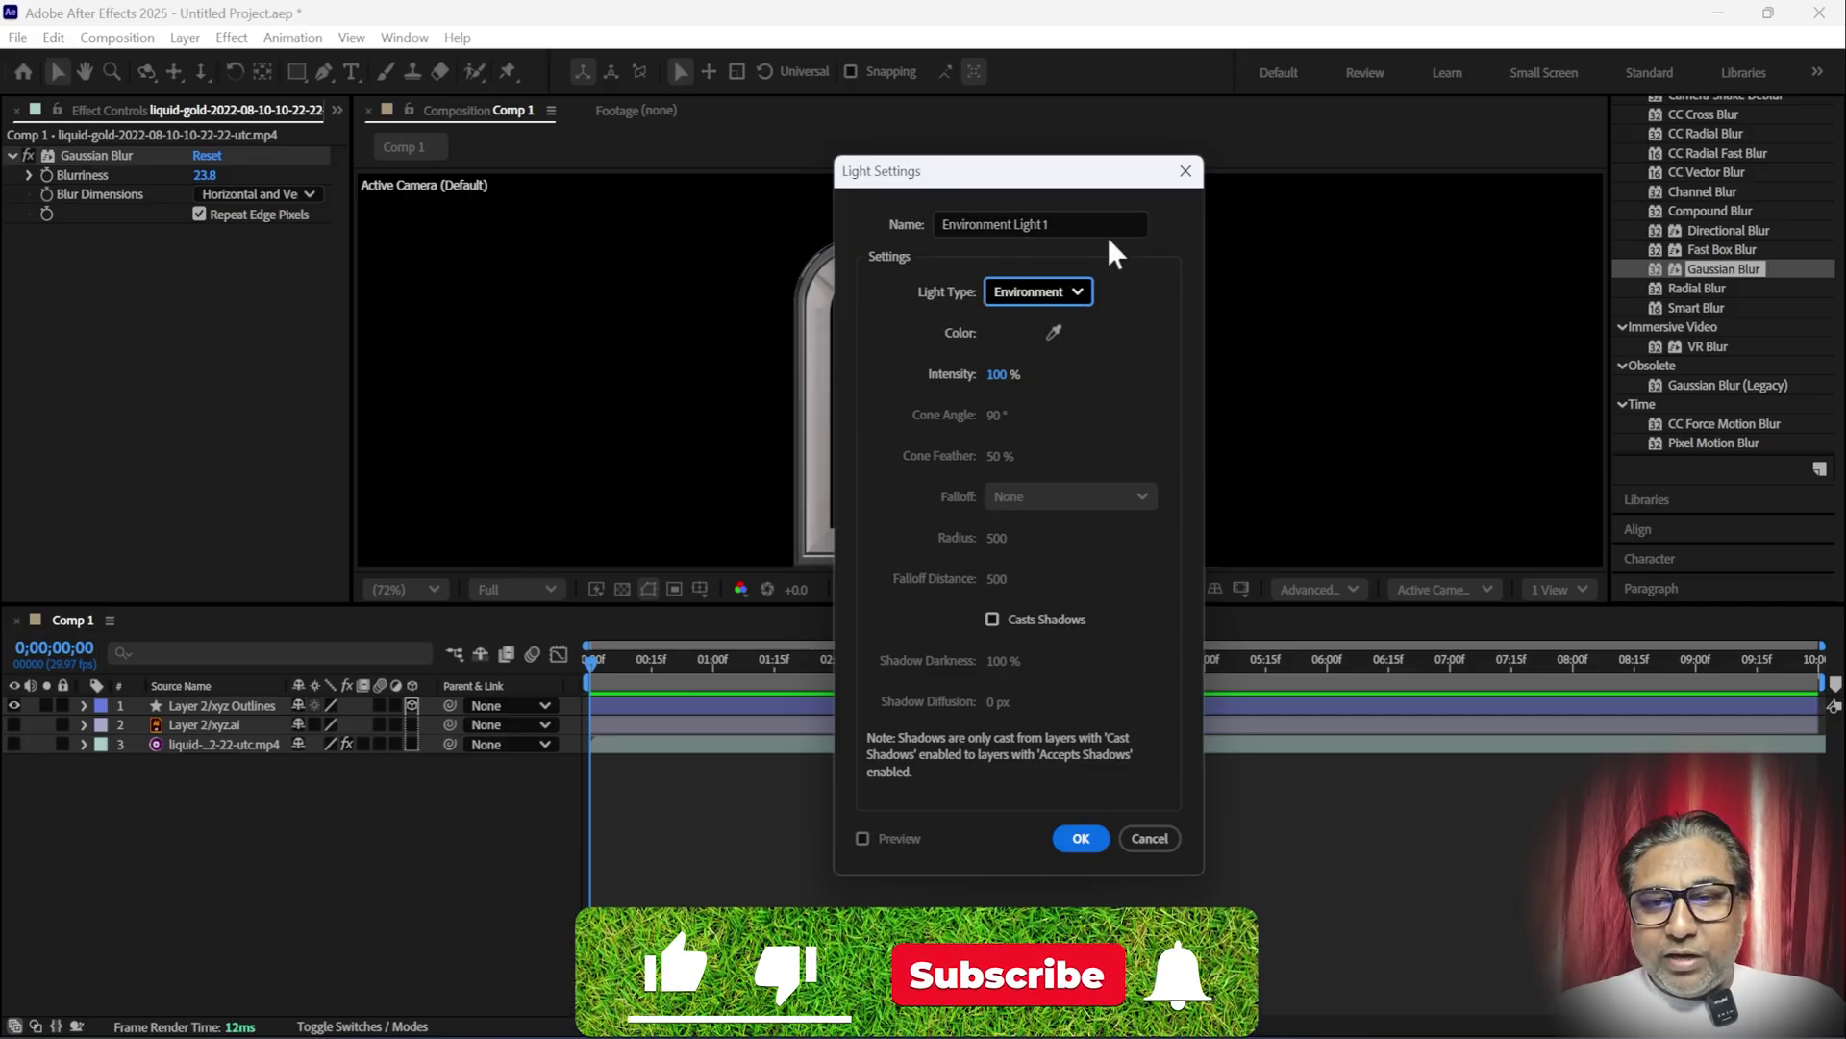
left_click(1081, 839)
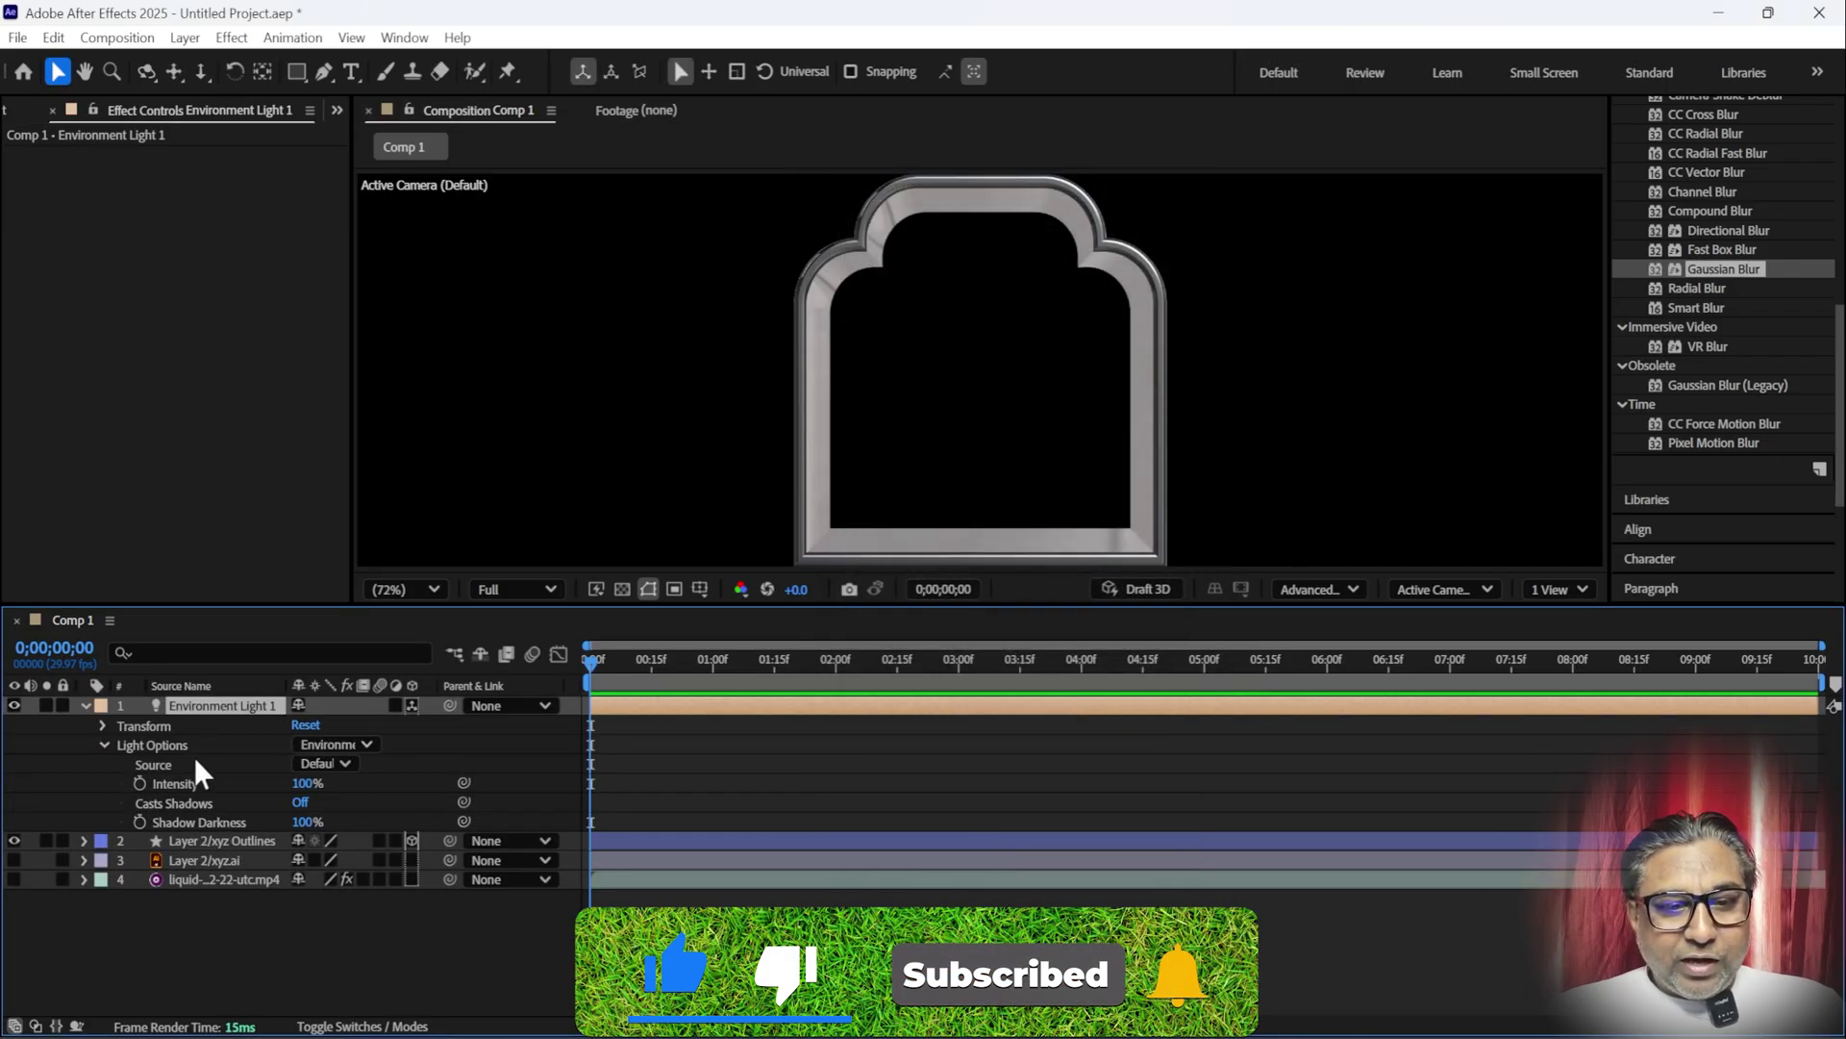
- Set the environment light's source to the liquid-gold video
left_click(337, 763)
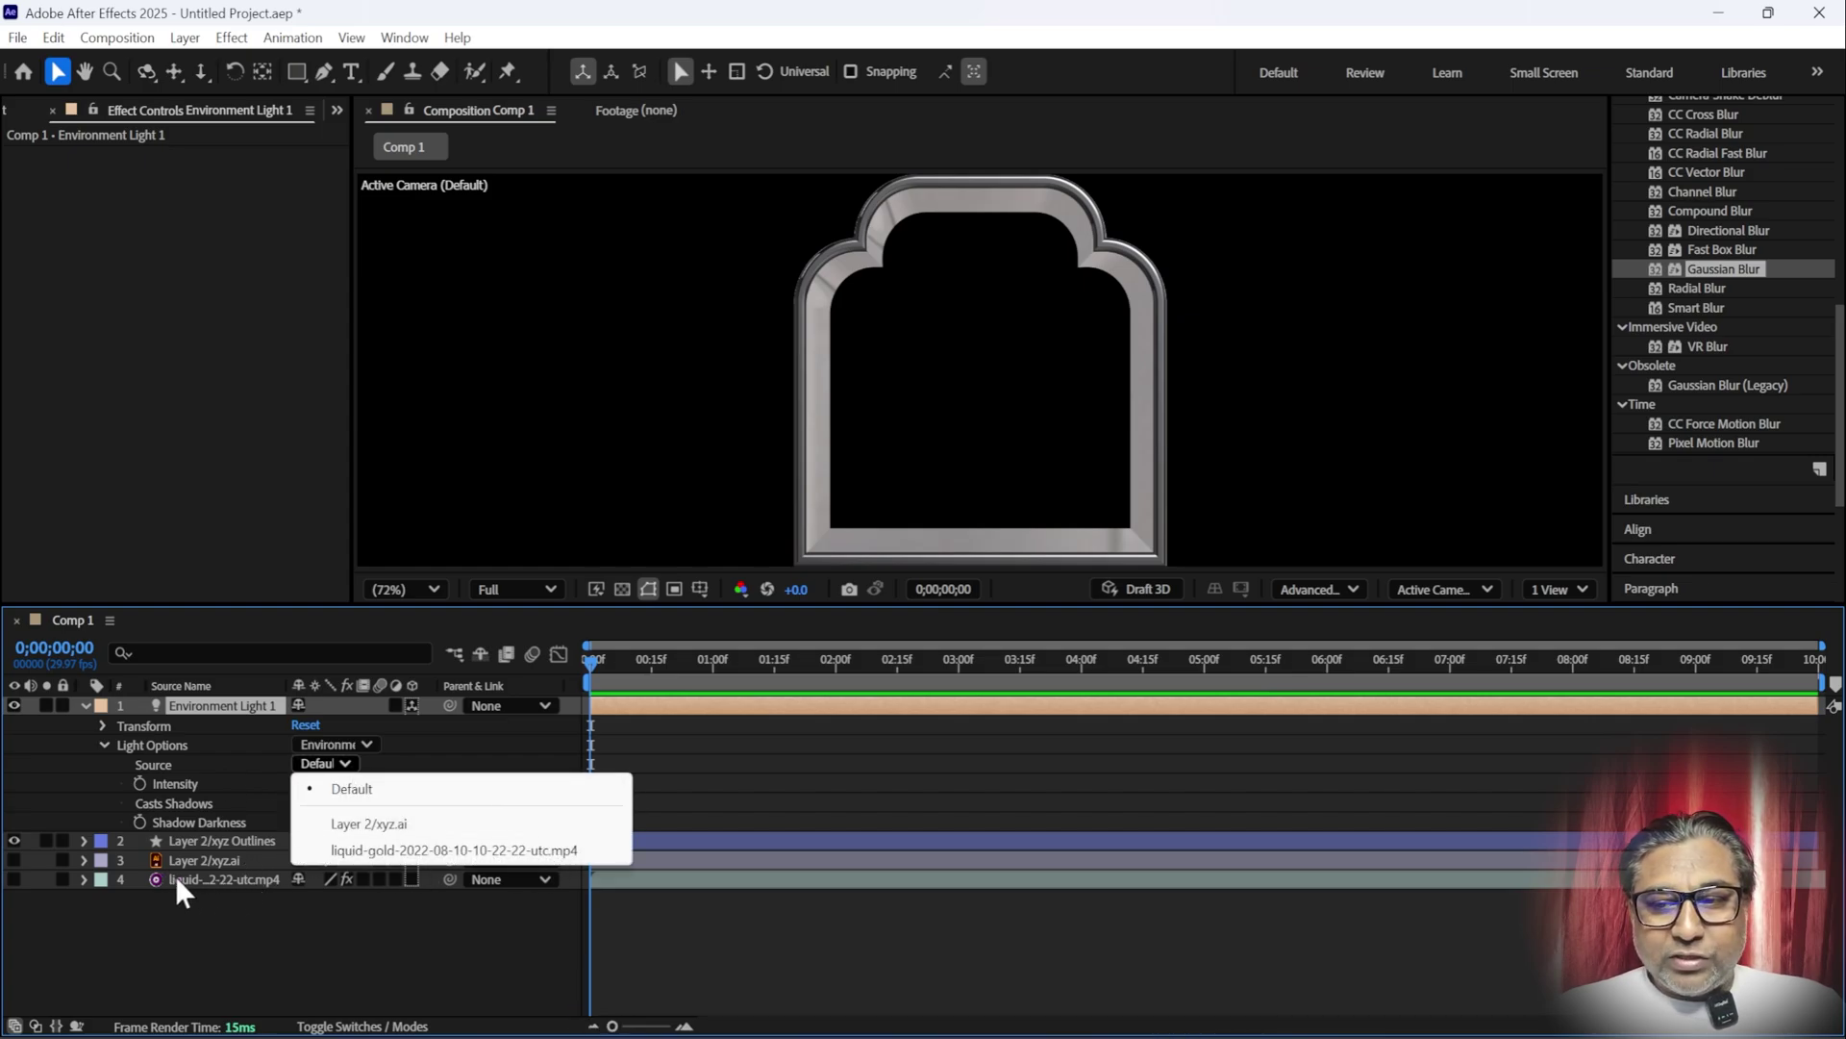
left_click(399, 850)
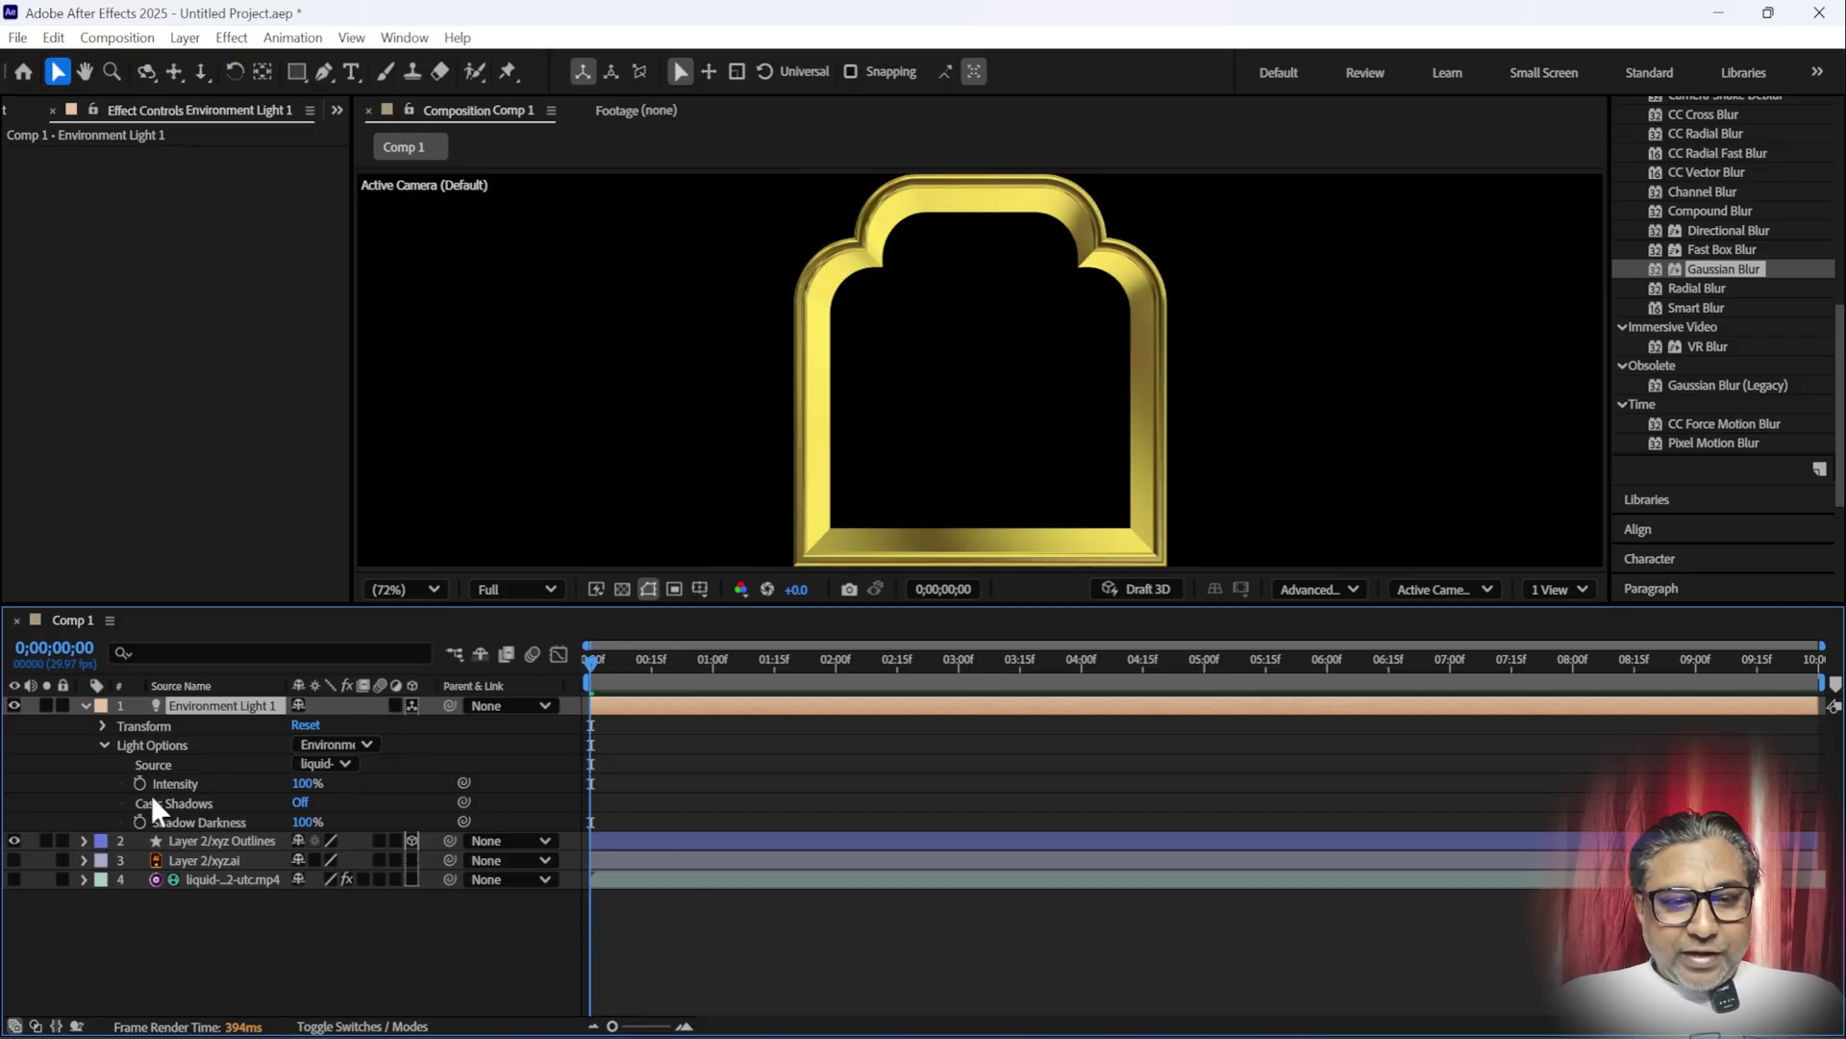
left_click(102, 745)
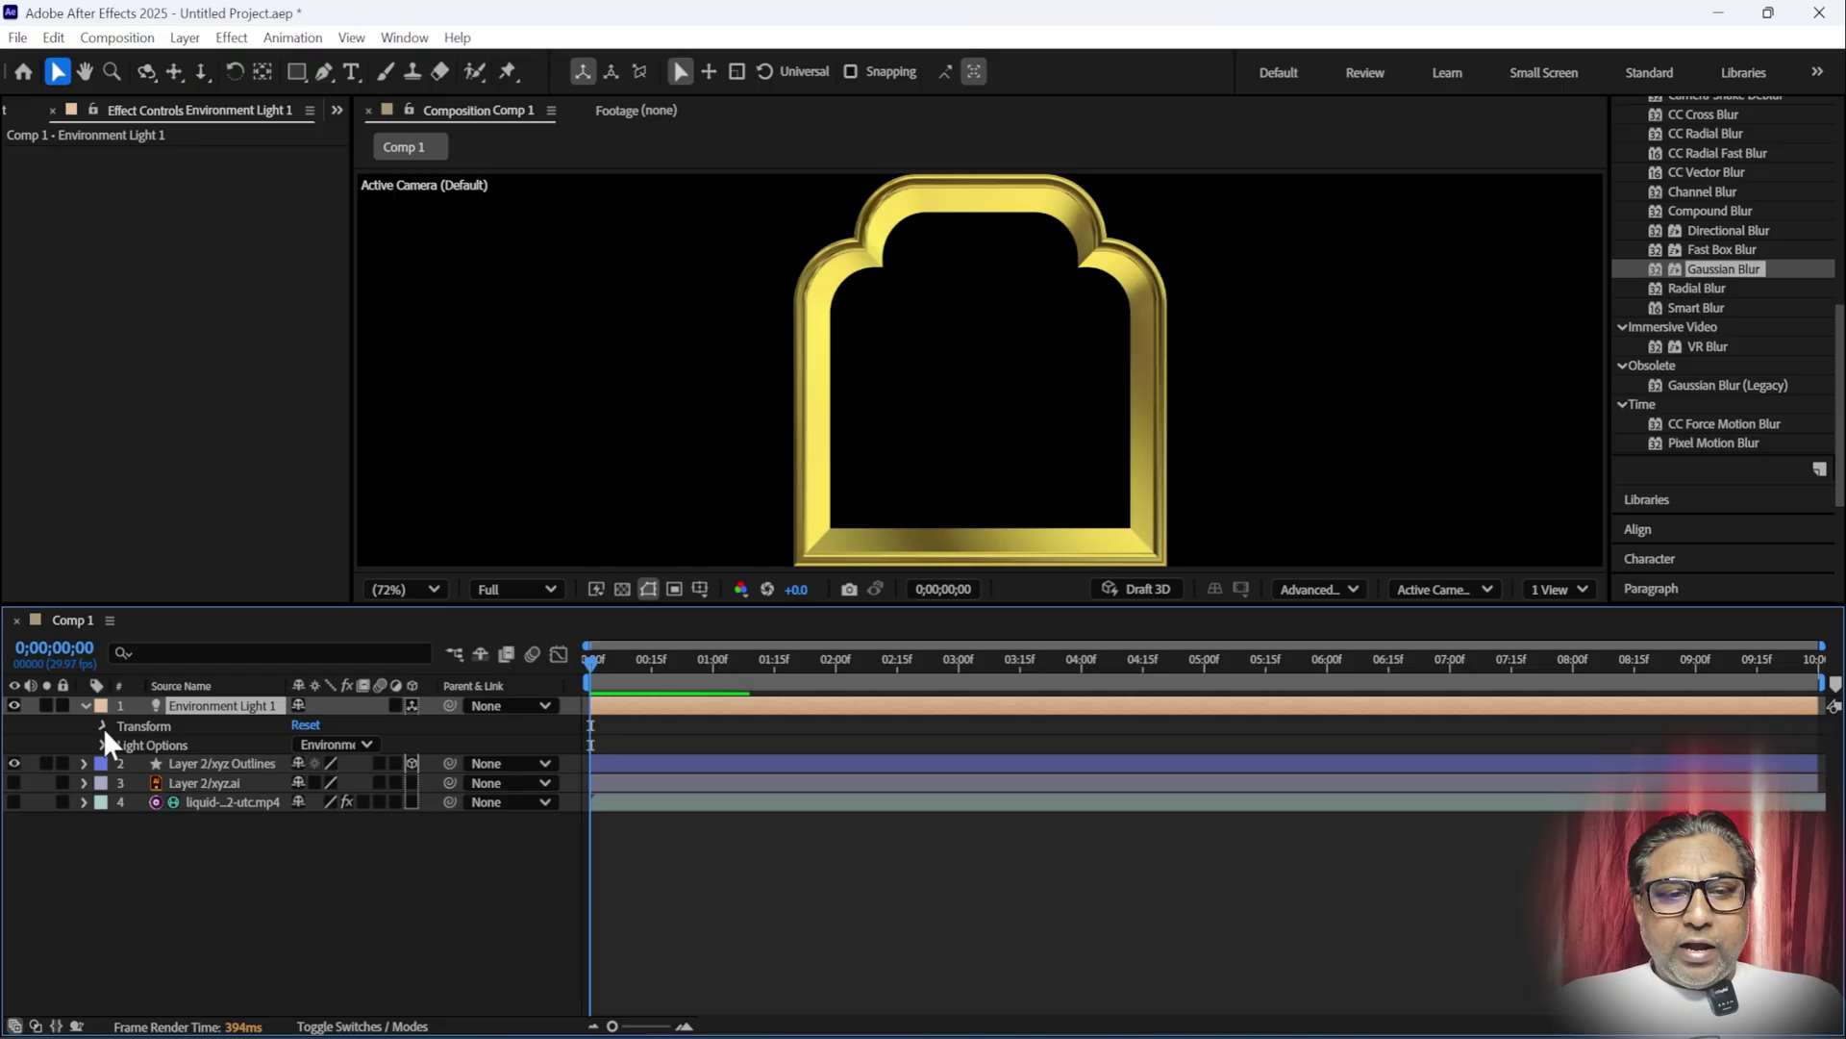
- Rotate the environment light to 60° X Rotation and 1° Y Rotation
left_click(102, 726)
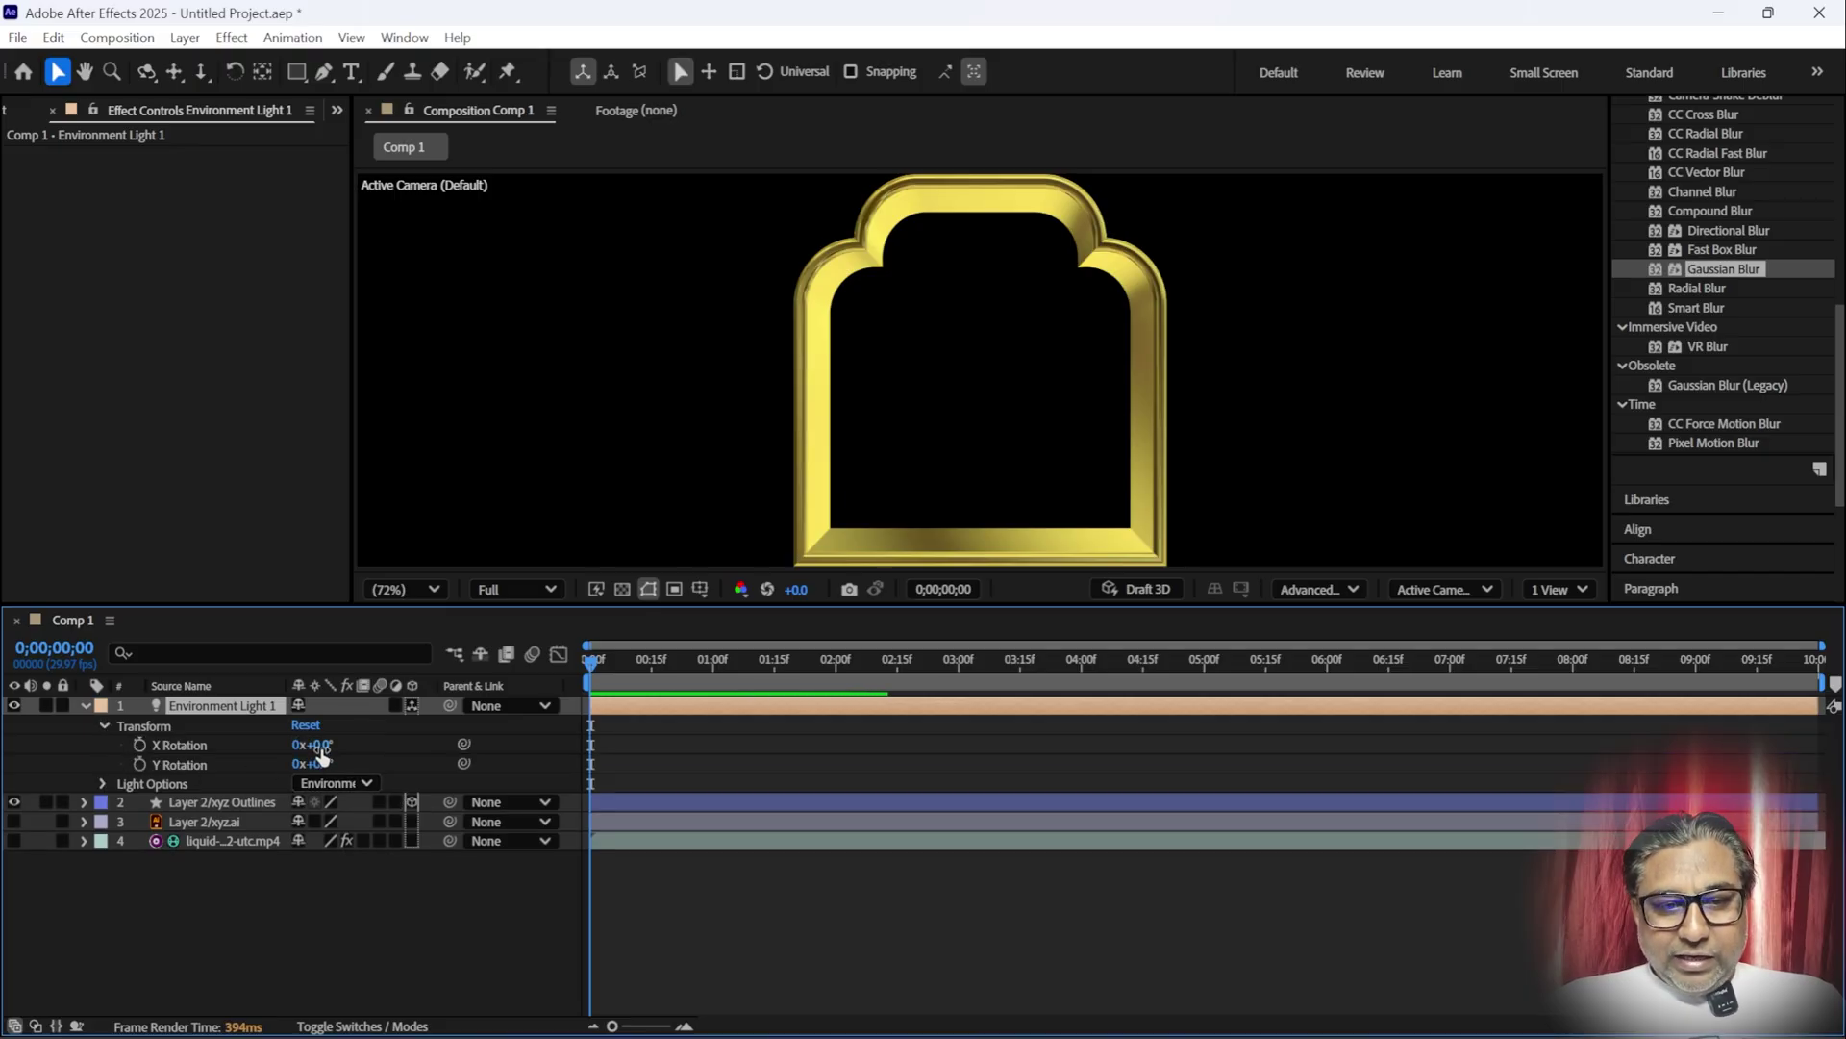
left_click_drag(320, 745, 378, 740)
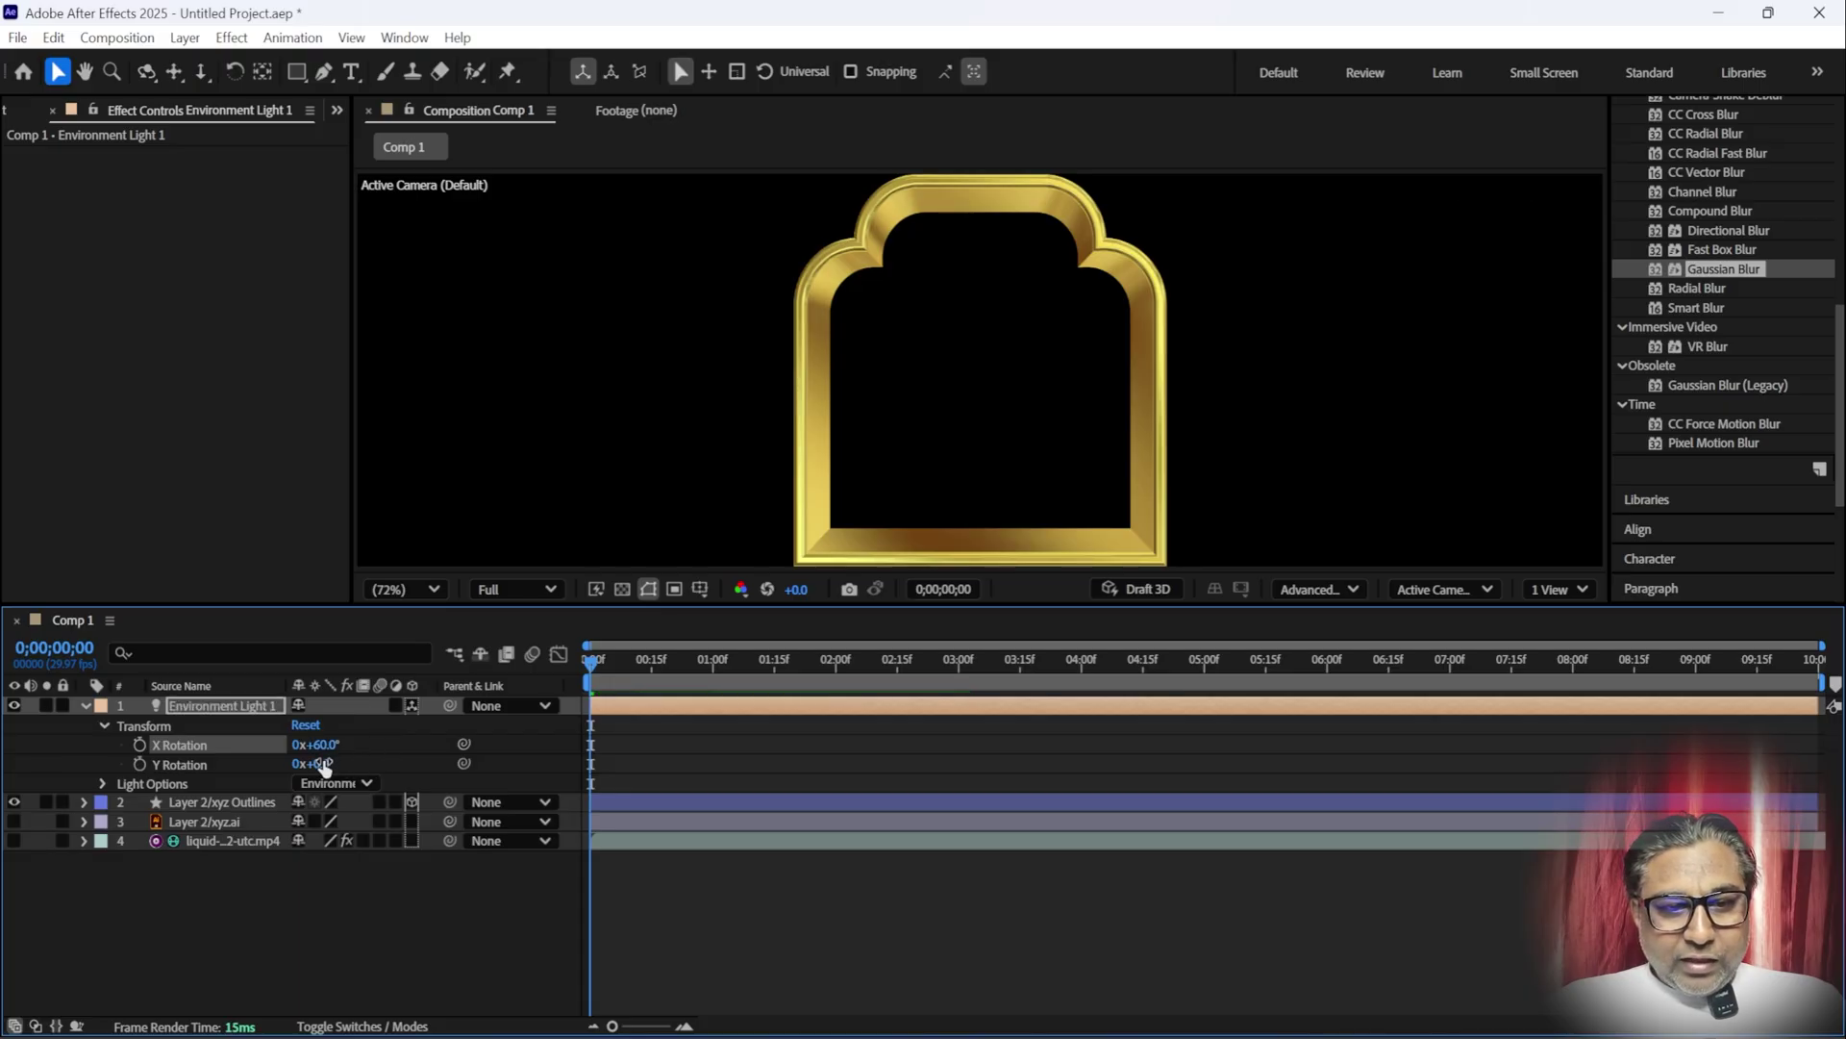
mouse_move(320, 764)
left_mouse_down()
mouse_move(343, 762)
mouse_move(323, 763)
left_mouse_up()
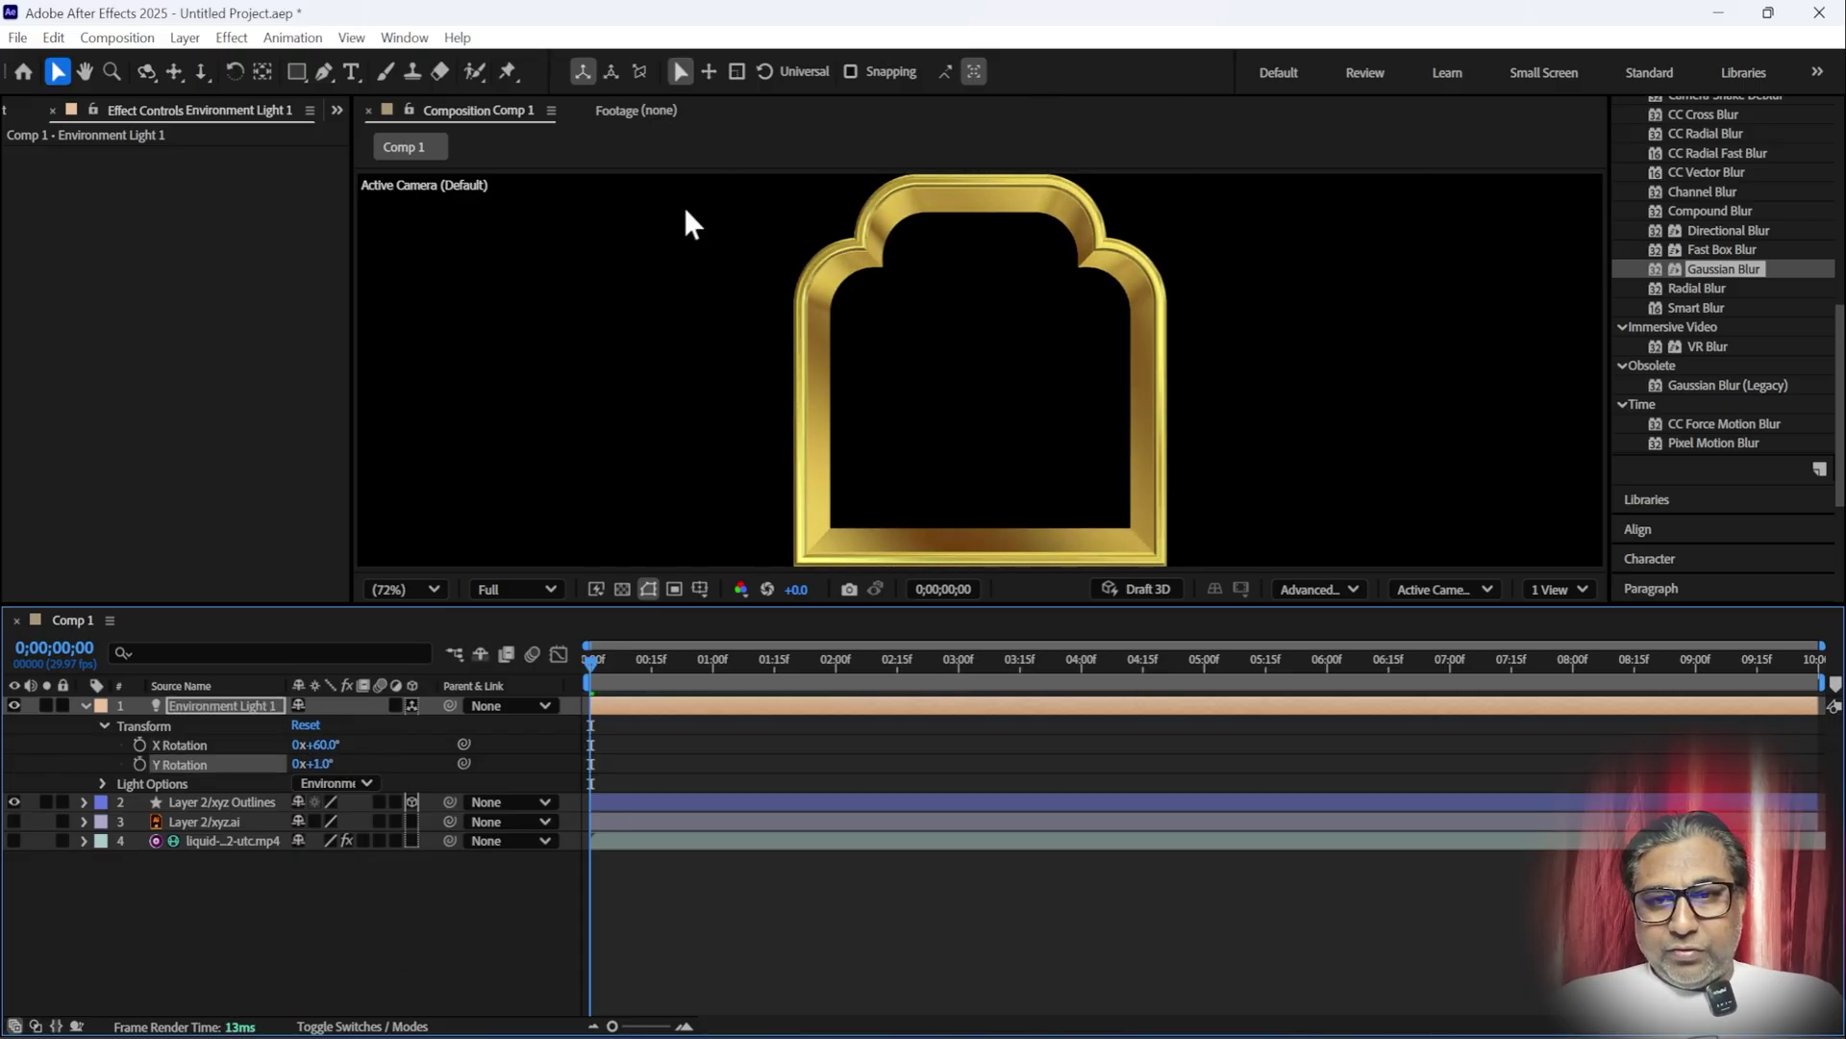
- Add a new Adjustment Layer 1 to the top of Comp 1
left_click(85, 705)
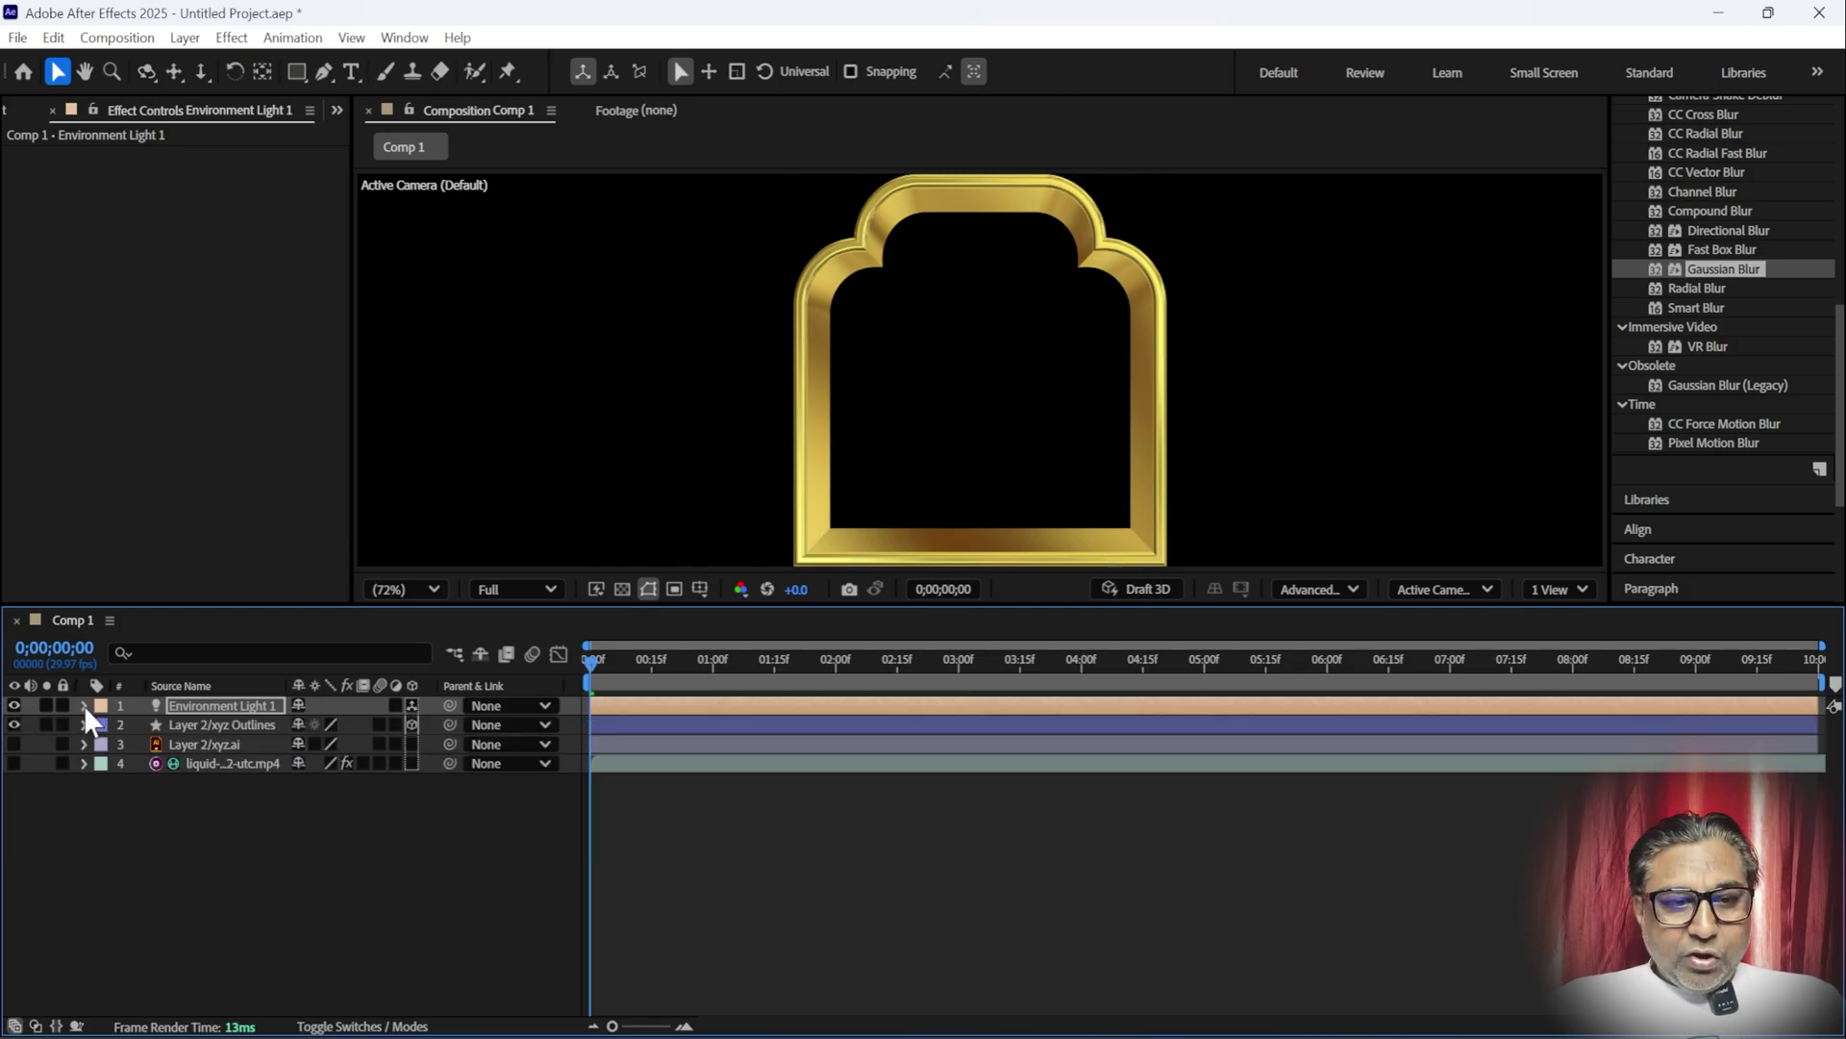
left_click(199, 908)
right_click(269, 947)
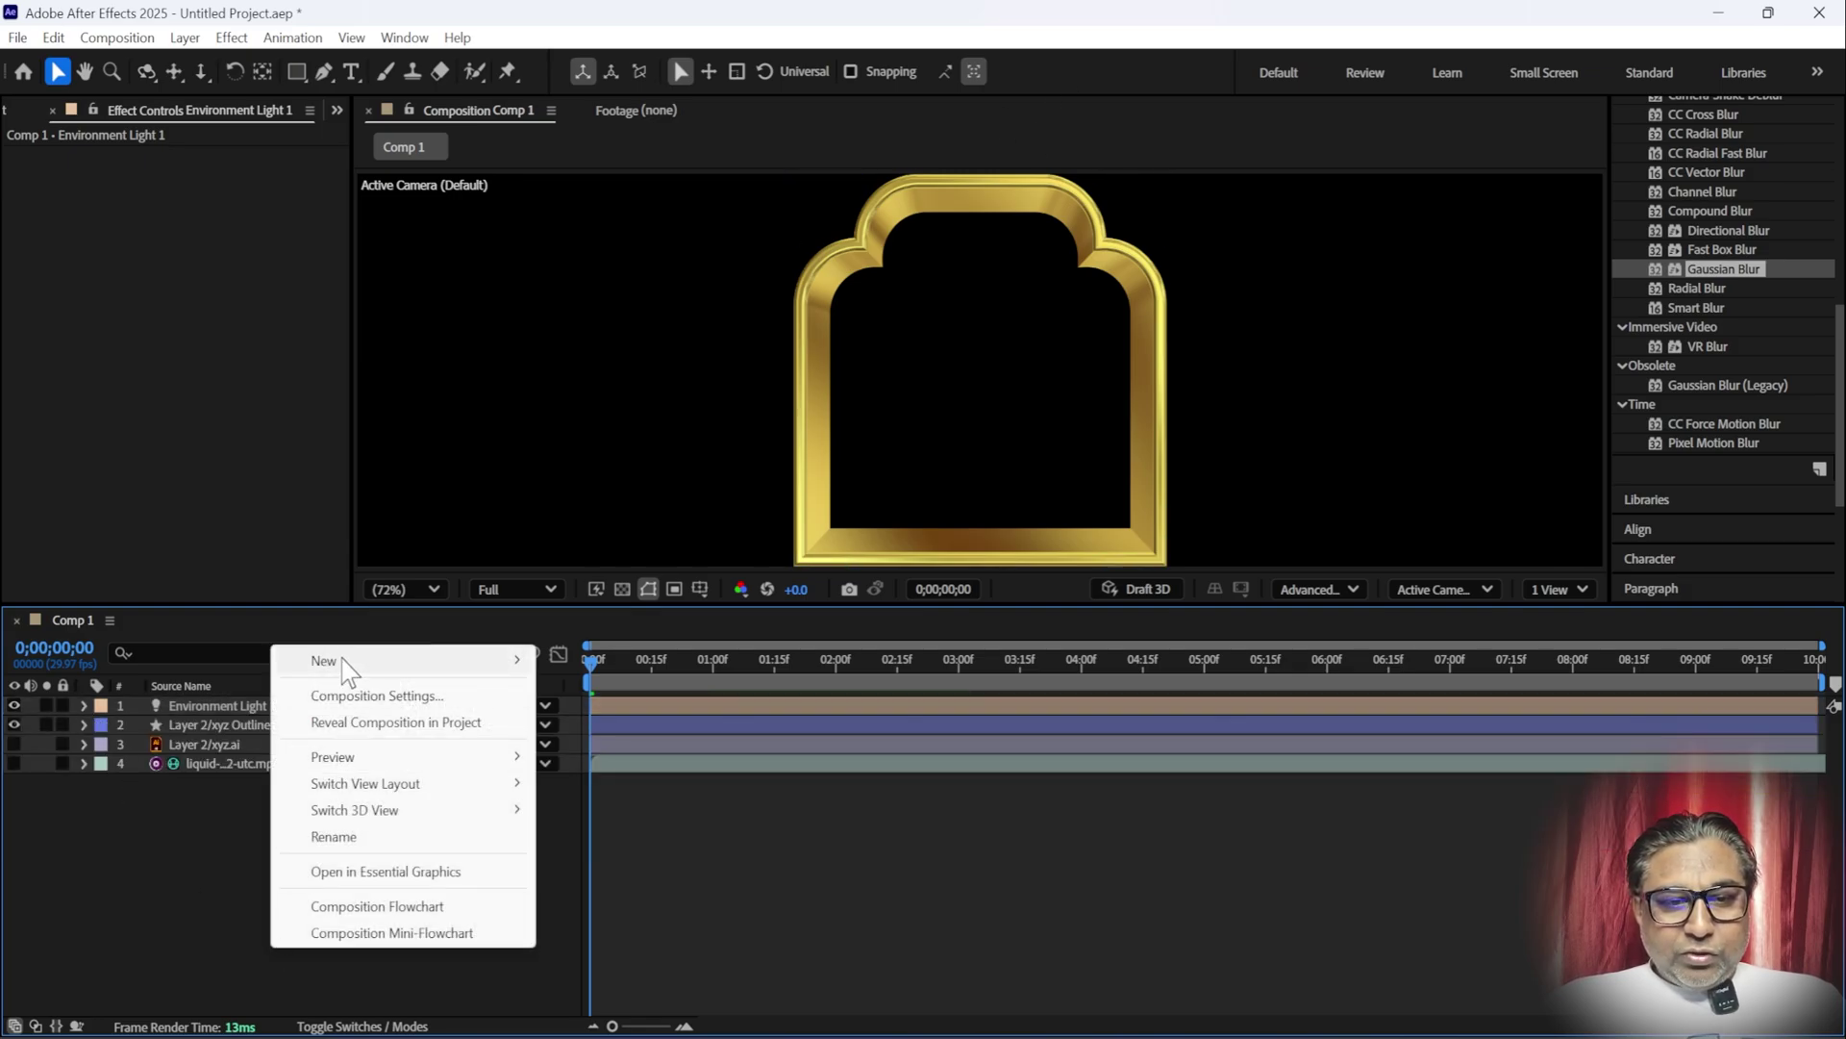
mouse_move(324, 660)
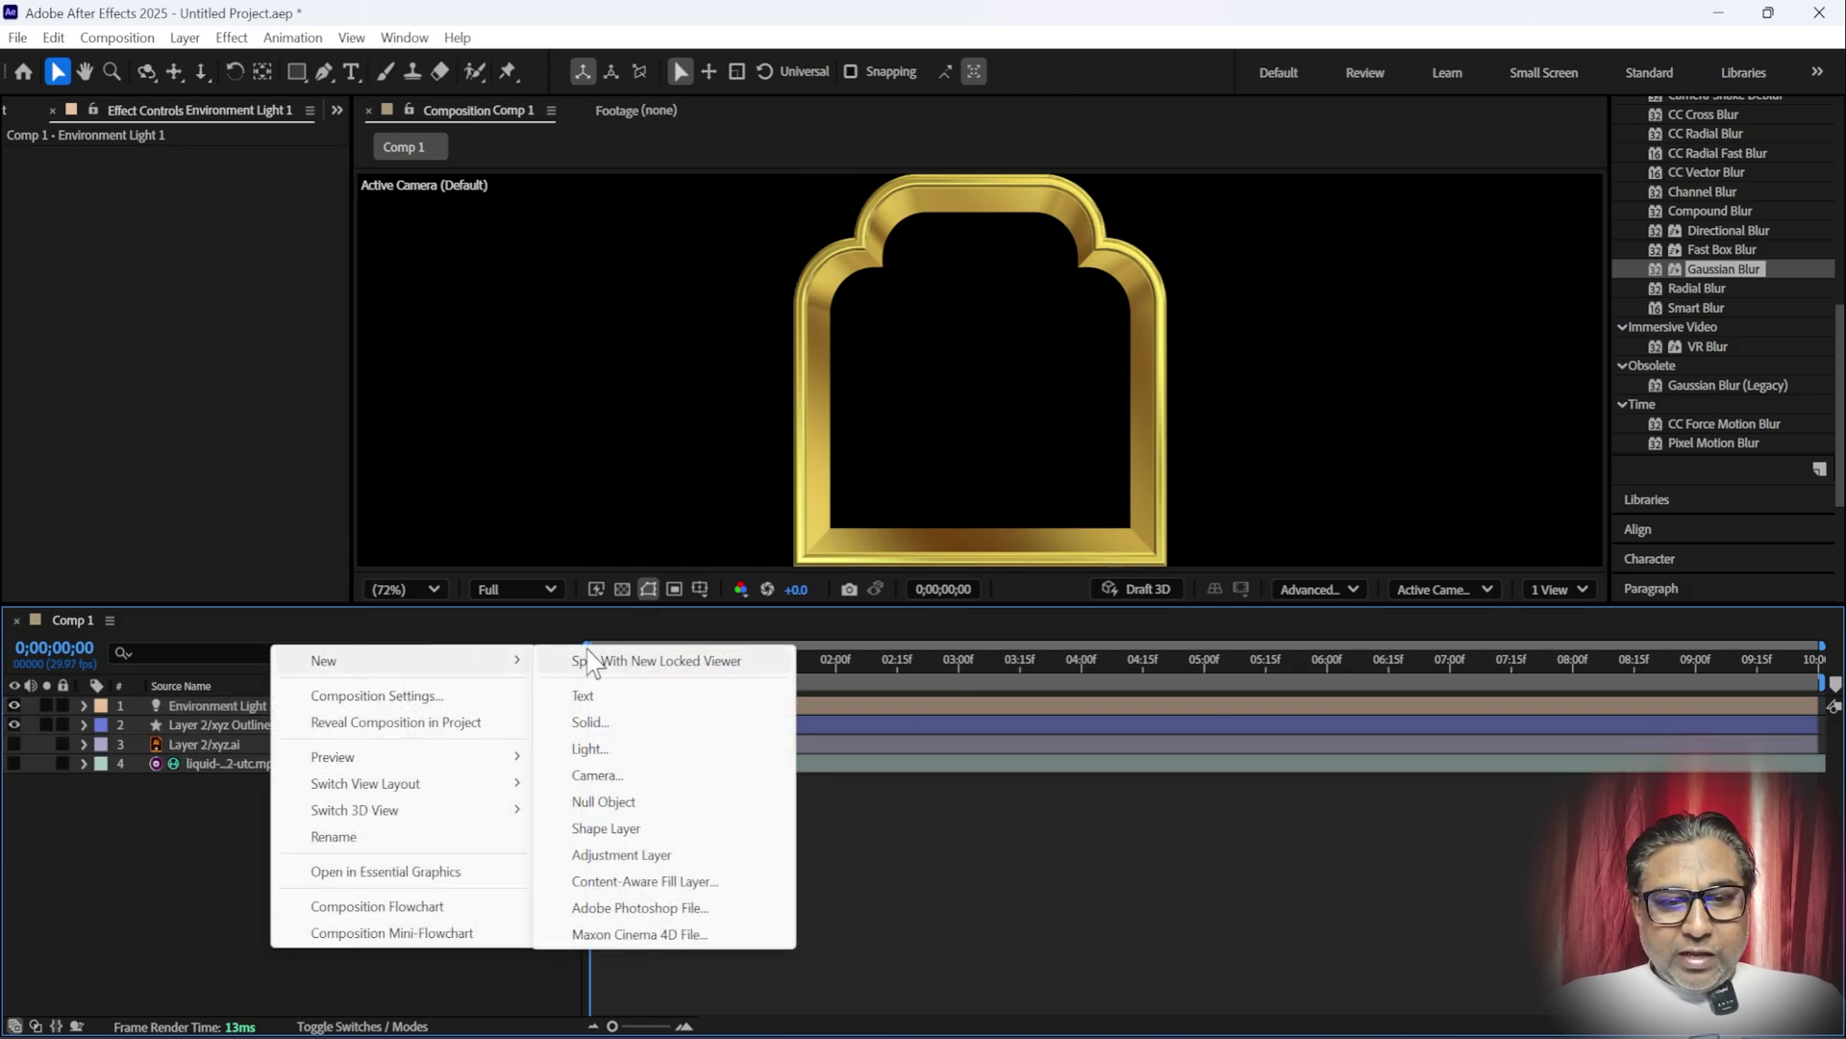
left_click(622, 855)
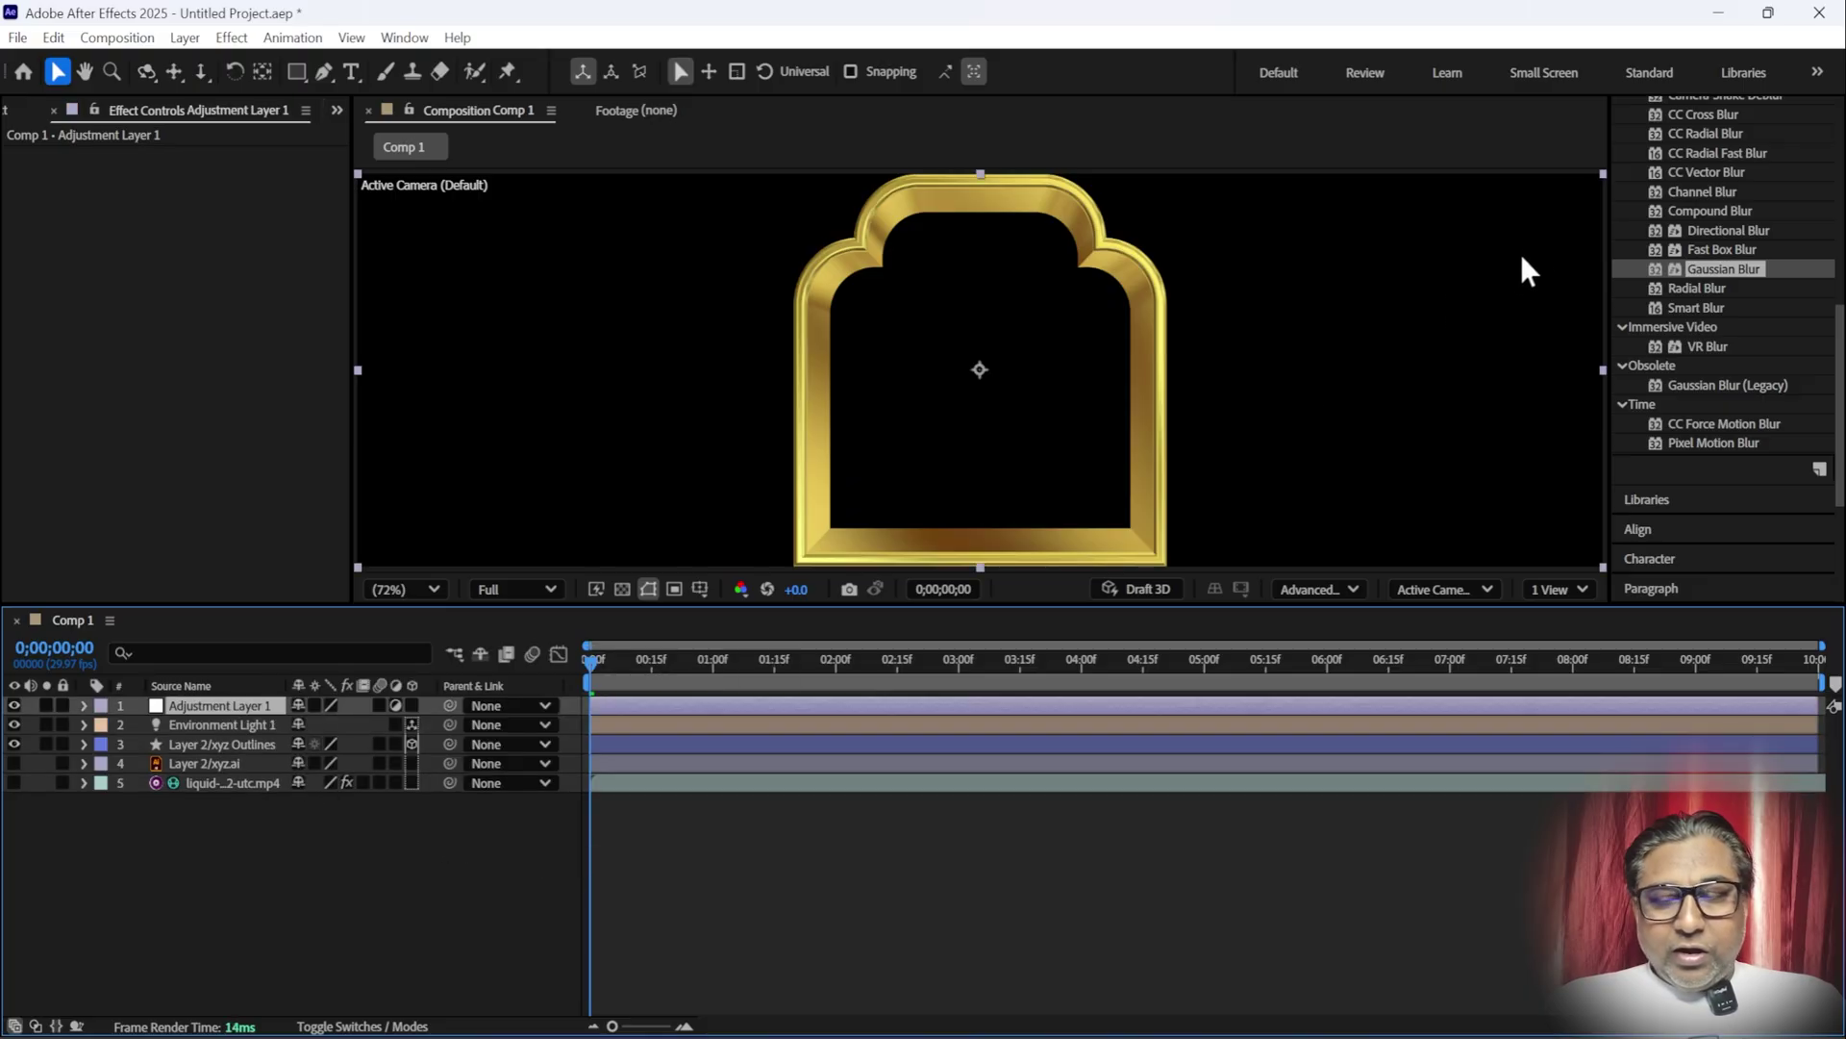
- Apply Curves to the adjustment layer and pull the RGB curve down to darken the gold
left_click_drag(1827, 308, 1826, 106)
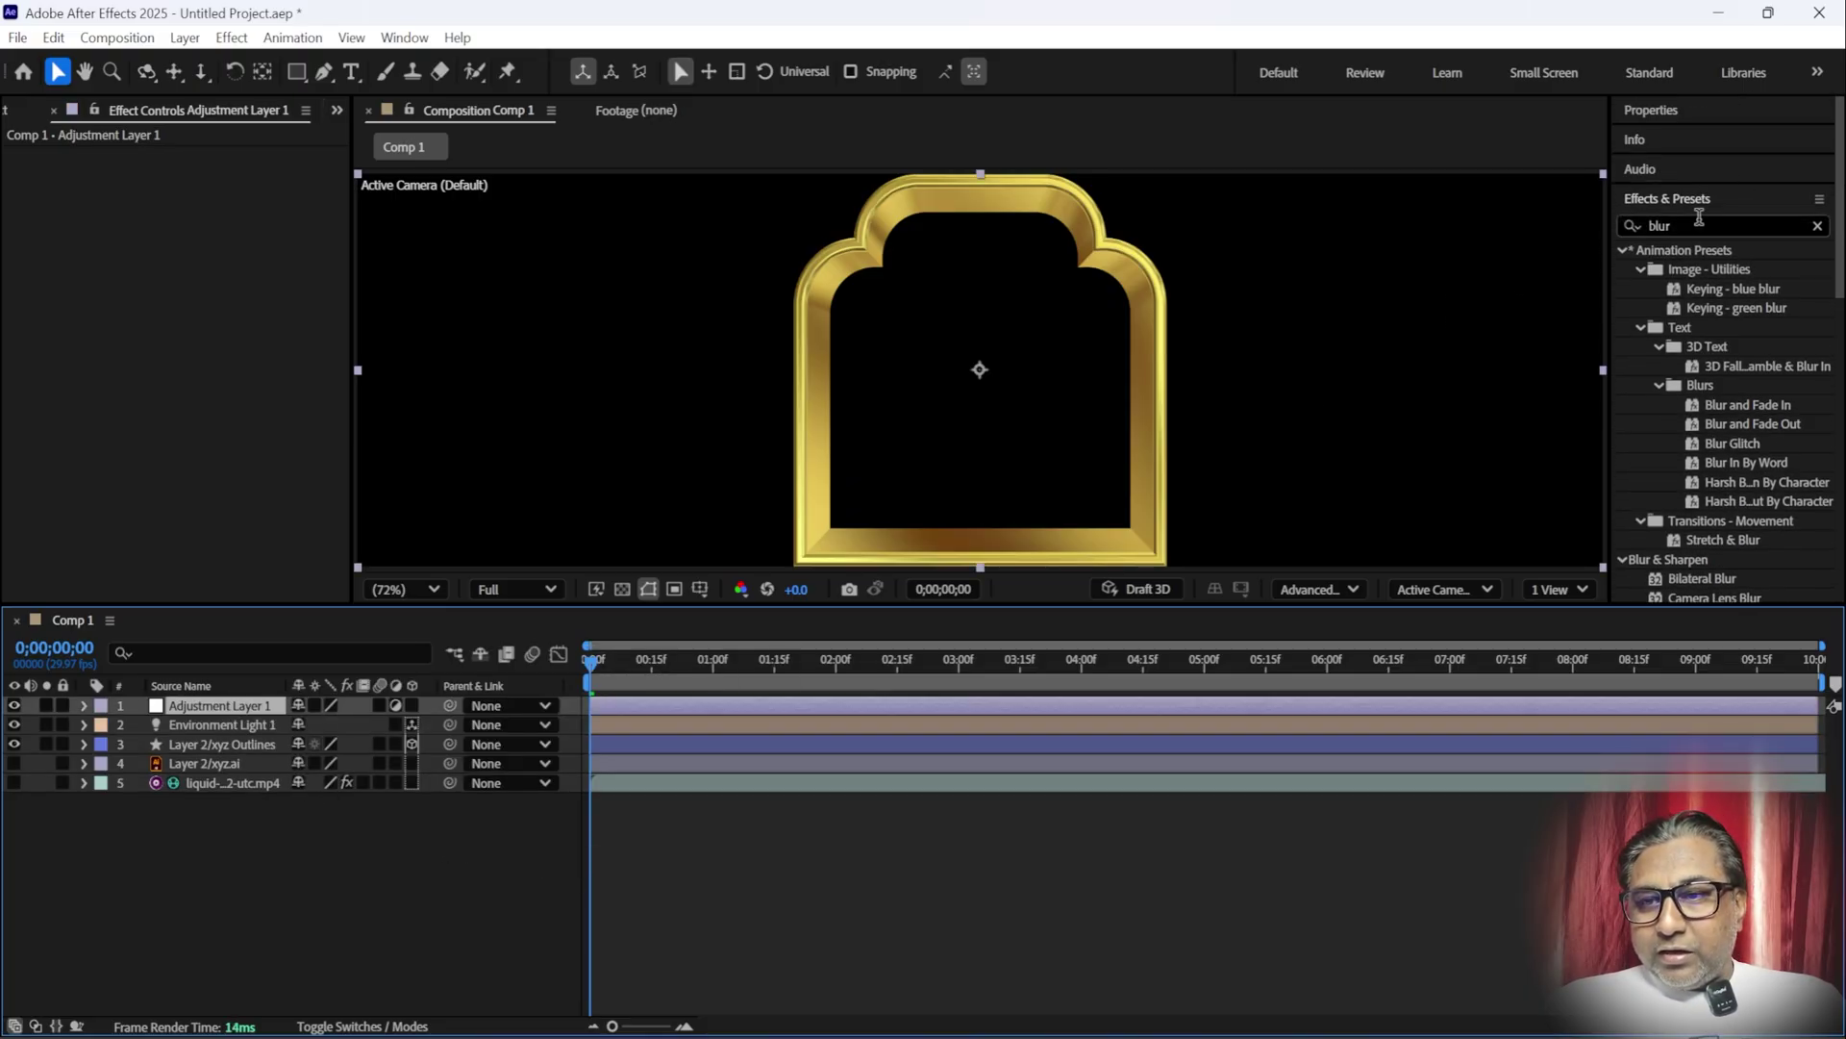
left_click(1663, 226)
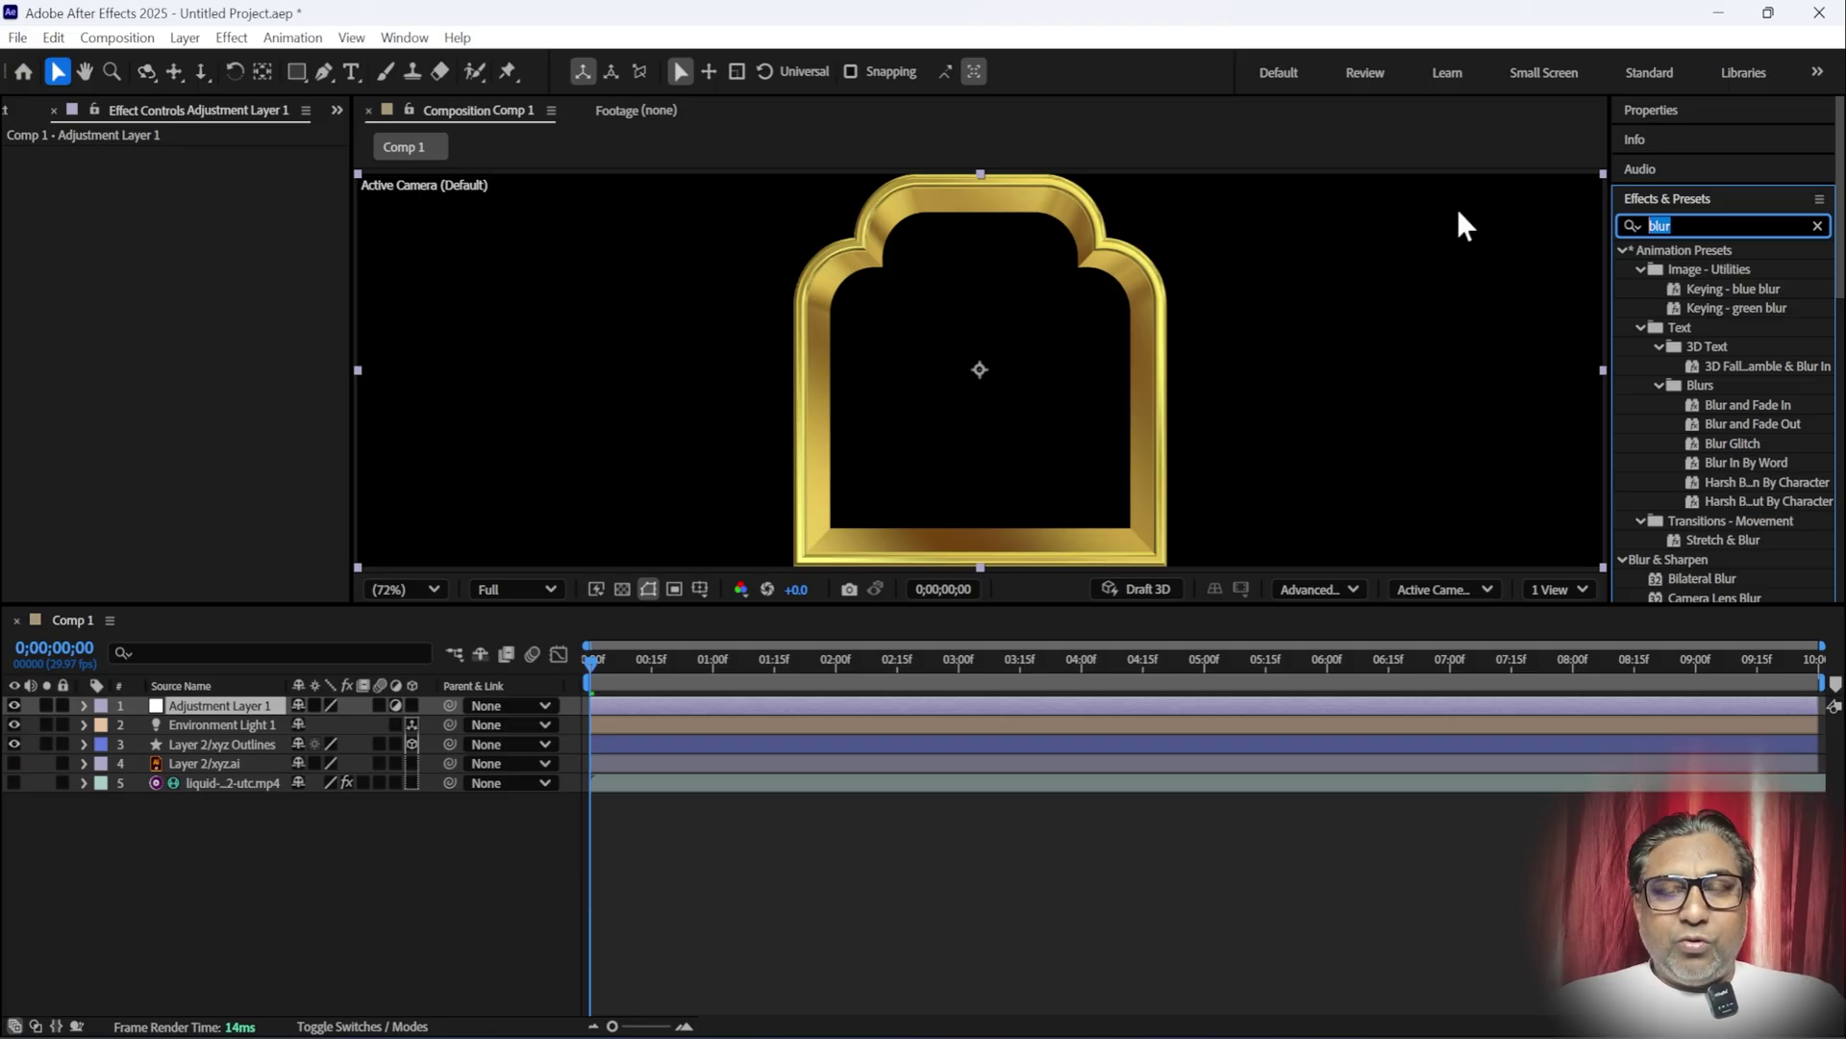
type("curve")
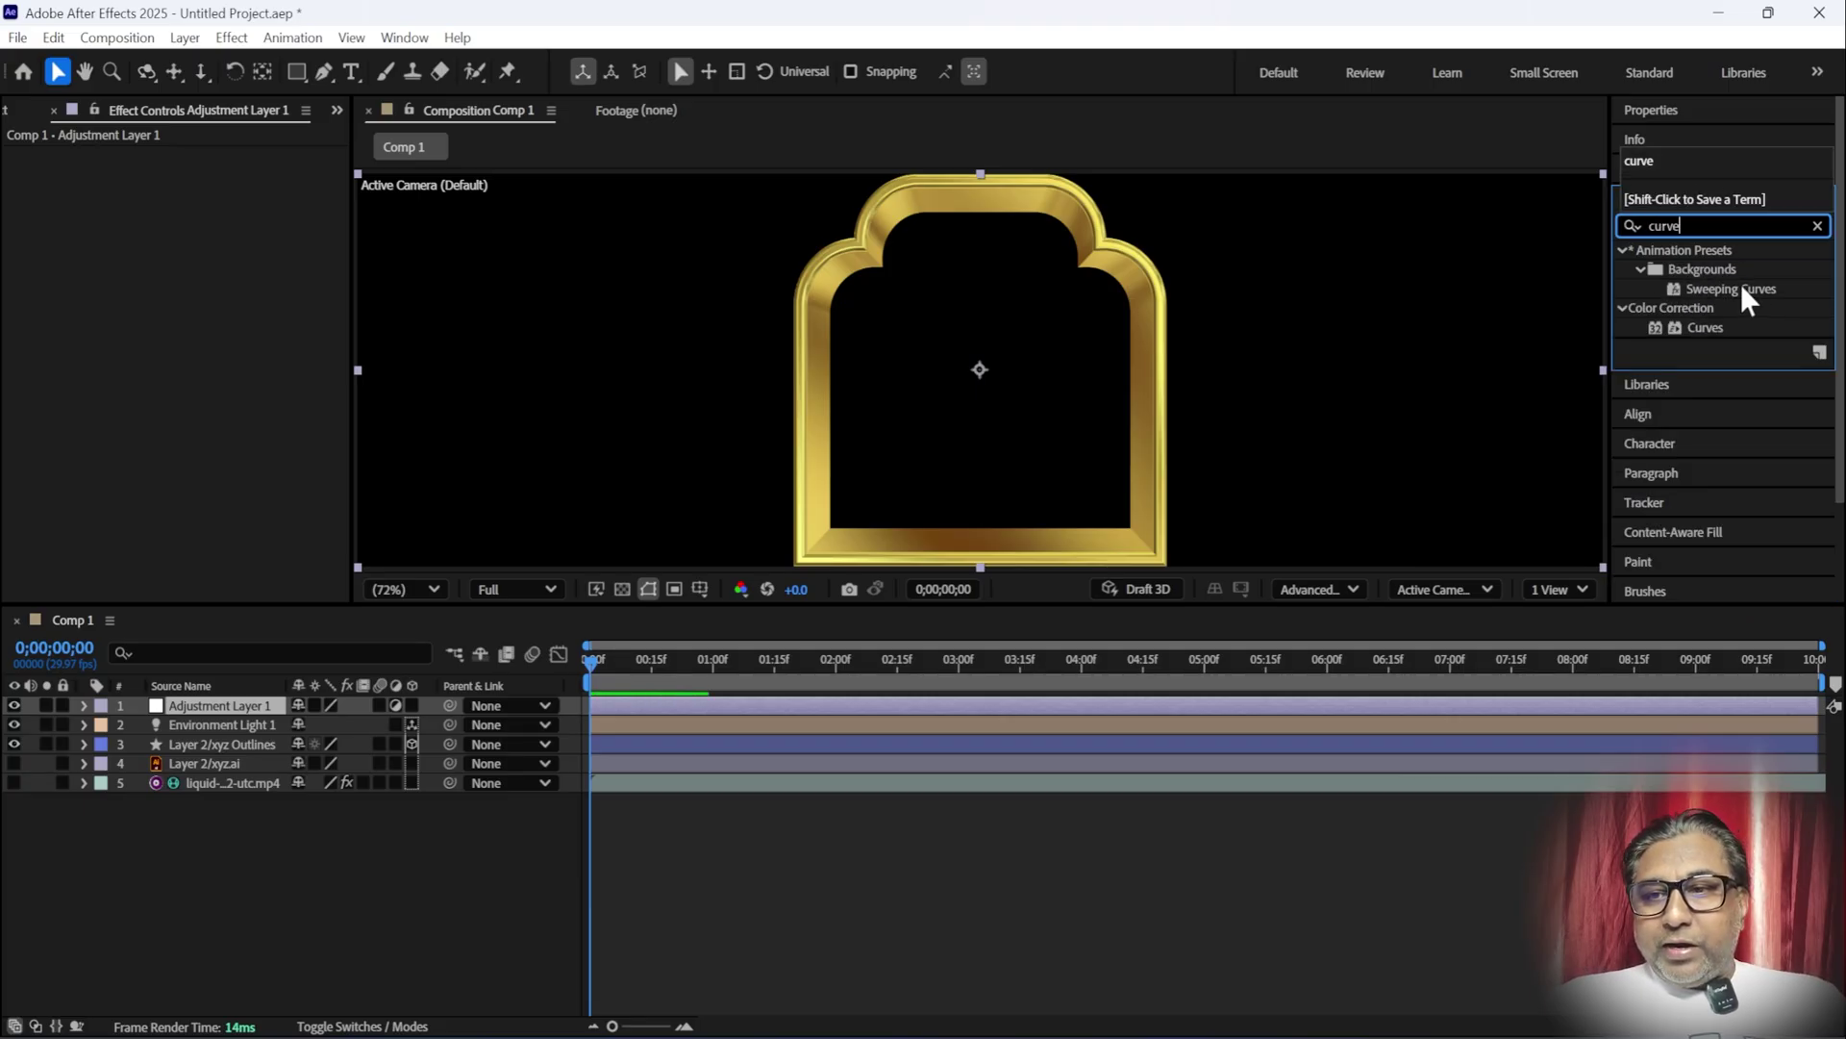
left_click(1706, 326)
left_click_drag(1704, 331, 220, 704)
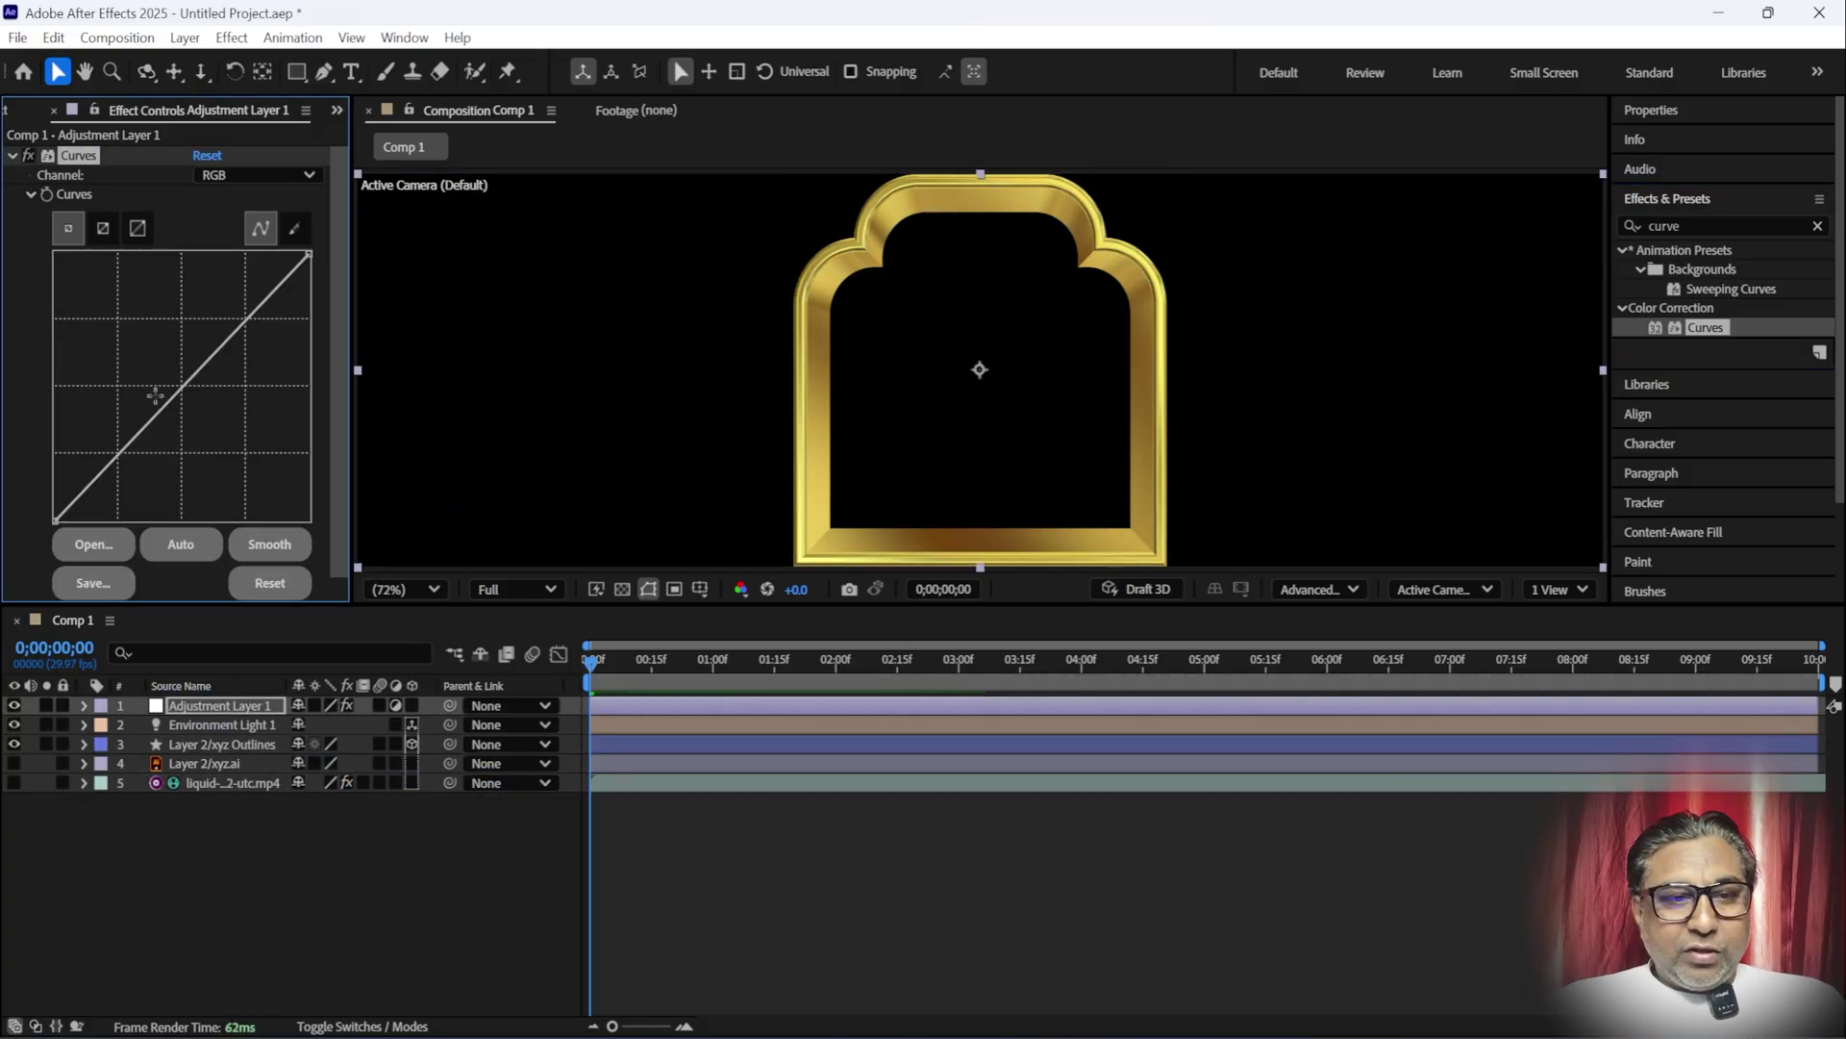
left_click_drag(172, 397, 191, 443)
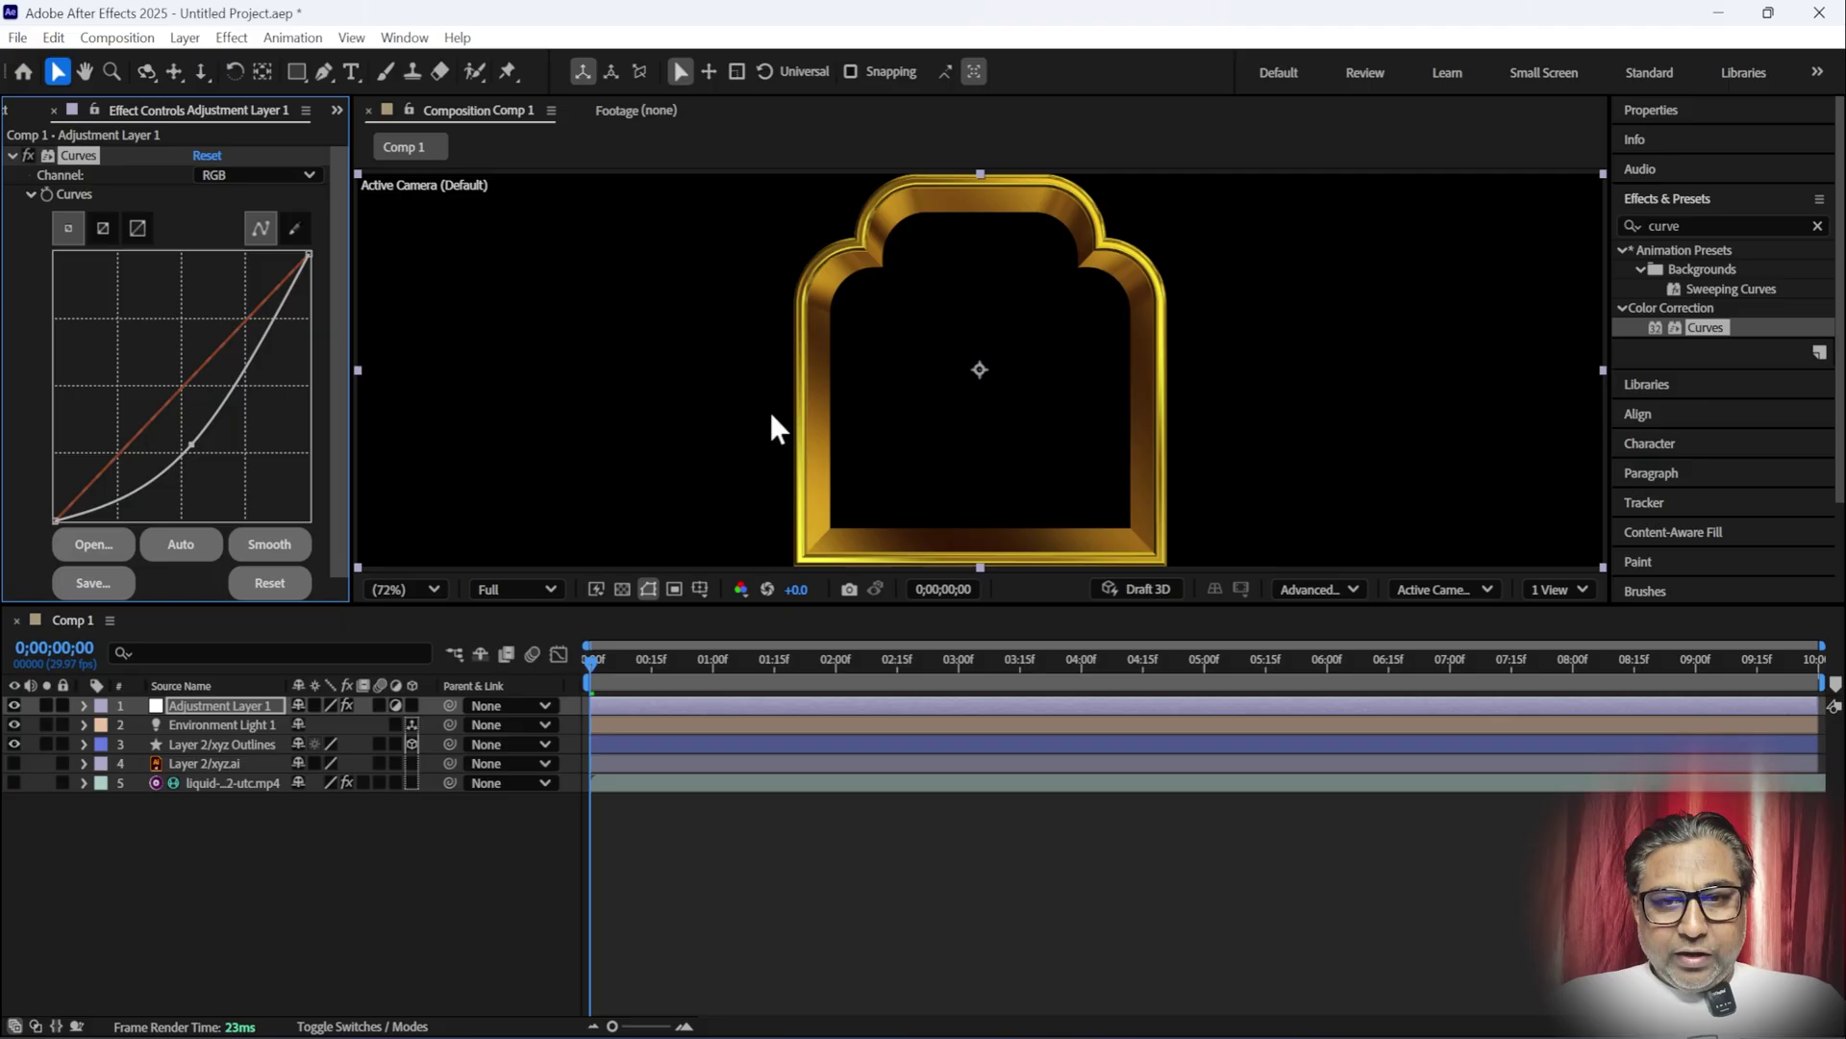
left_click(614, 670)
key("space")
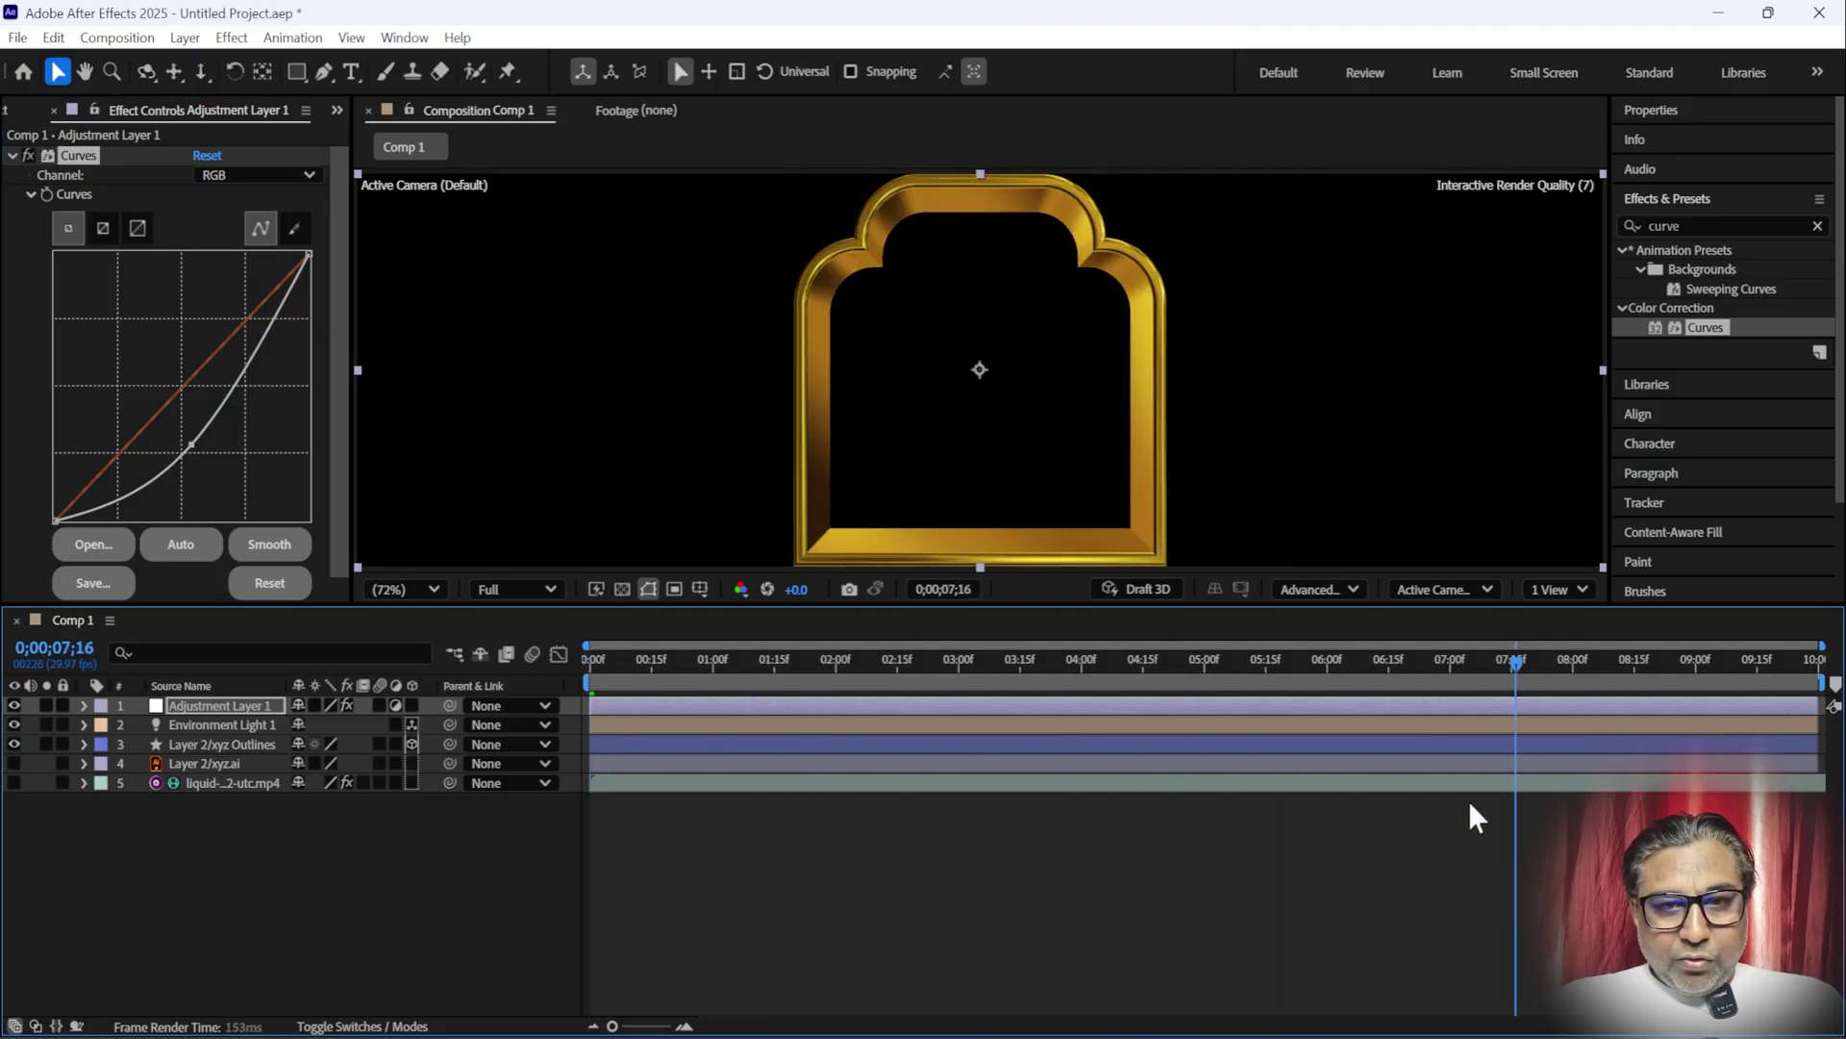
key("space")
left_click(164, 938)
key("space")
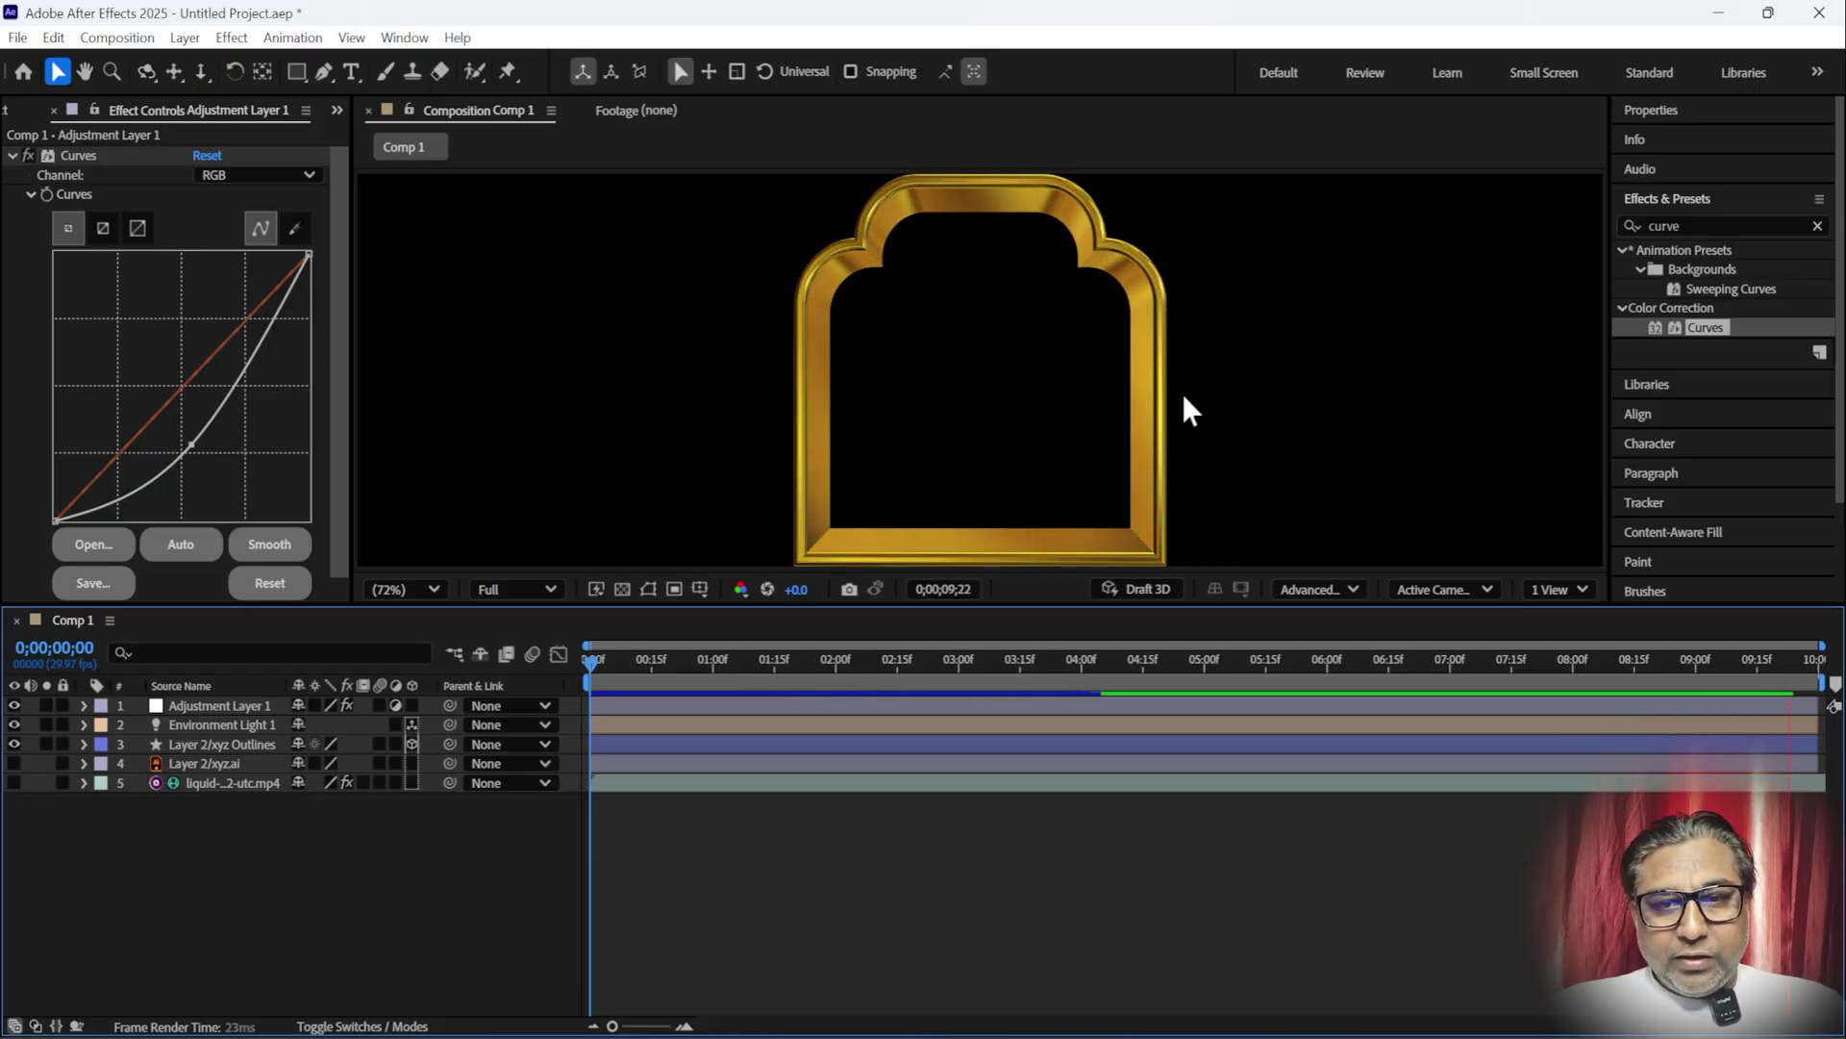
key("space")
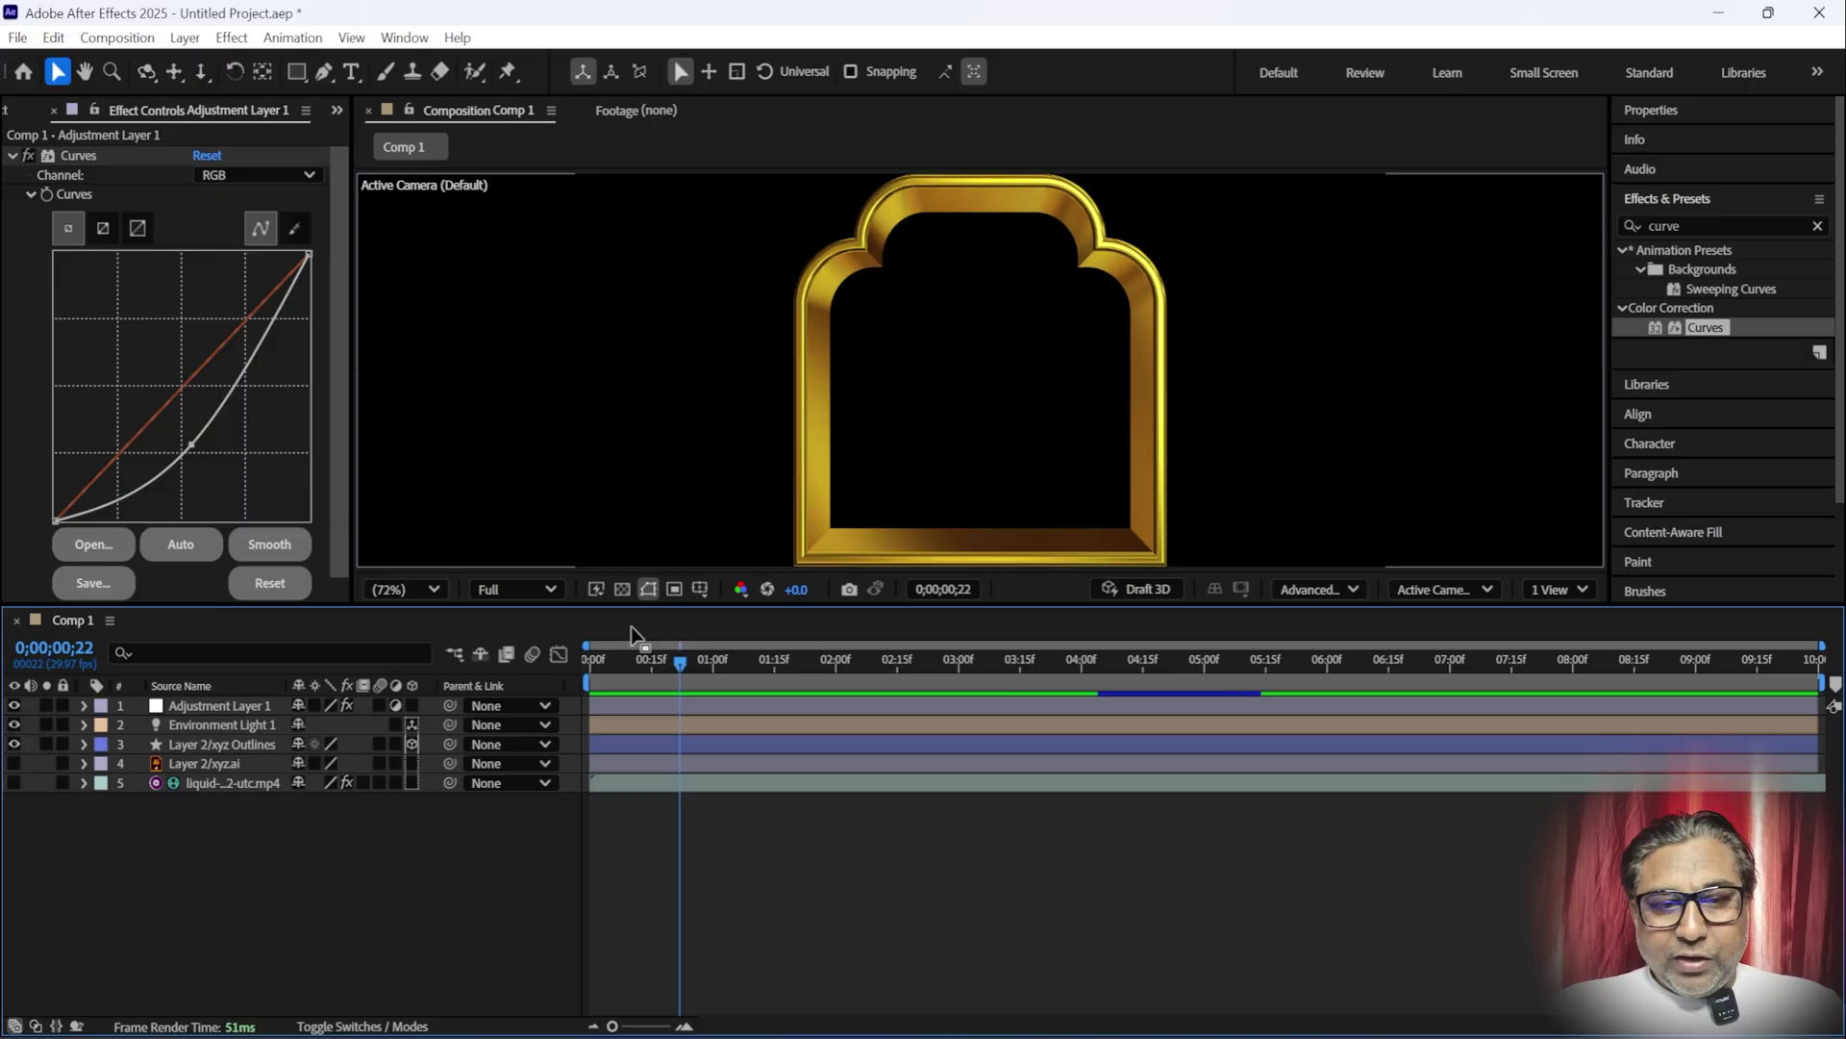
left_click_drag(680, 664, 589, 663)
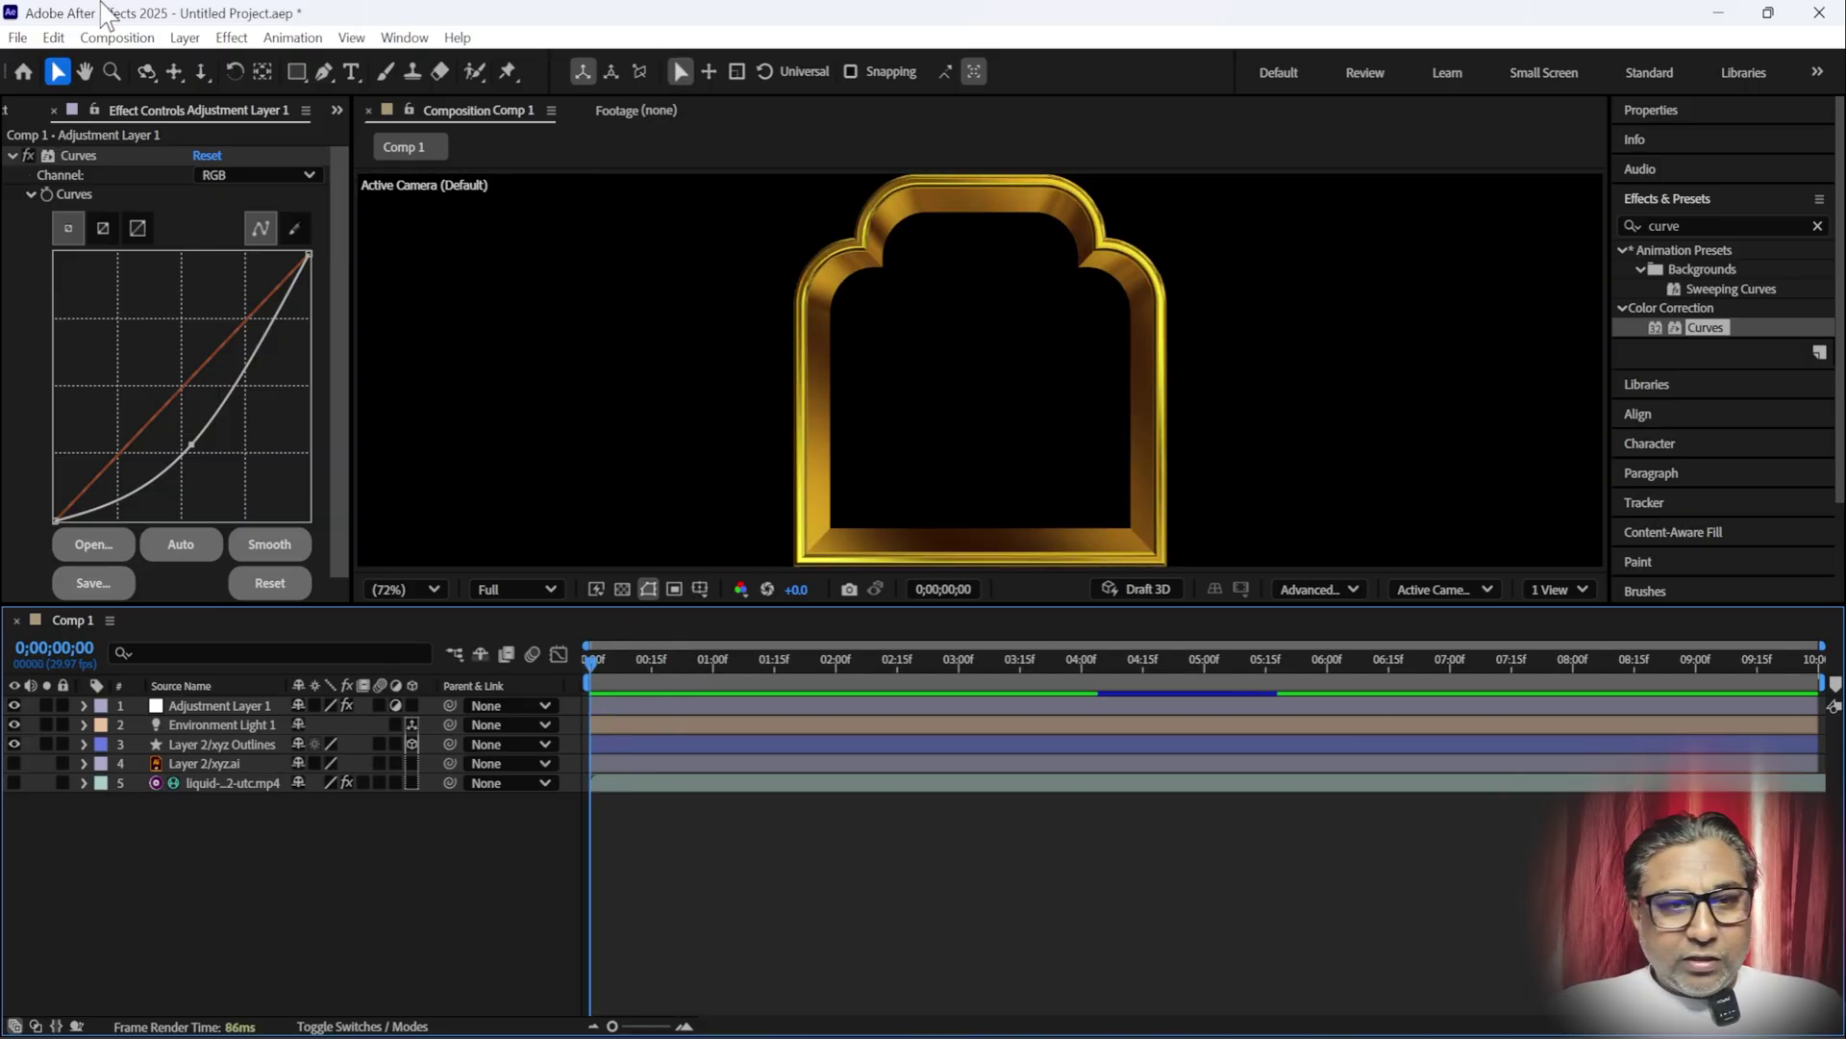
- Create a new 2400×720 composition named Comp 2 from the Project panel
left_click(337, 111)
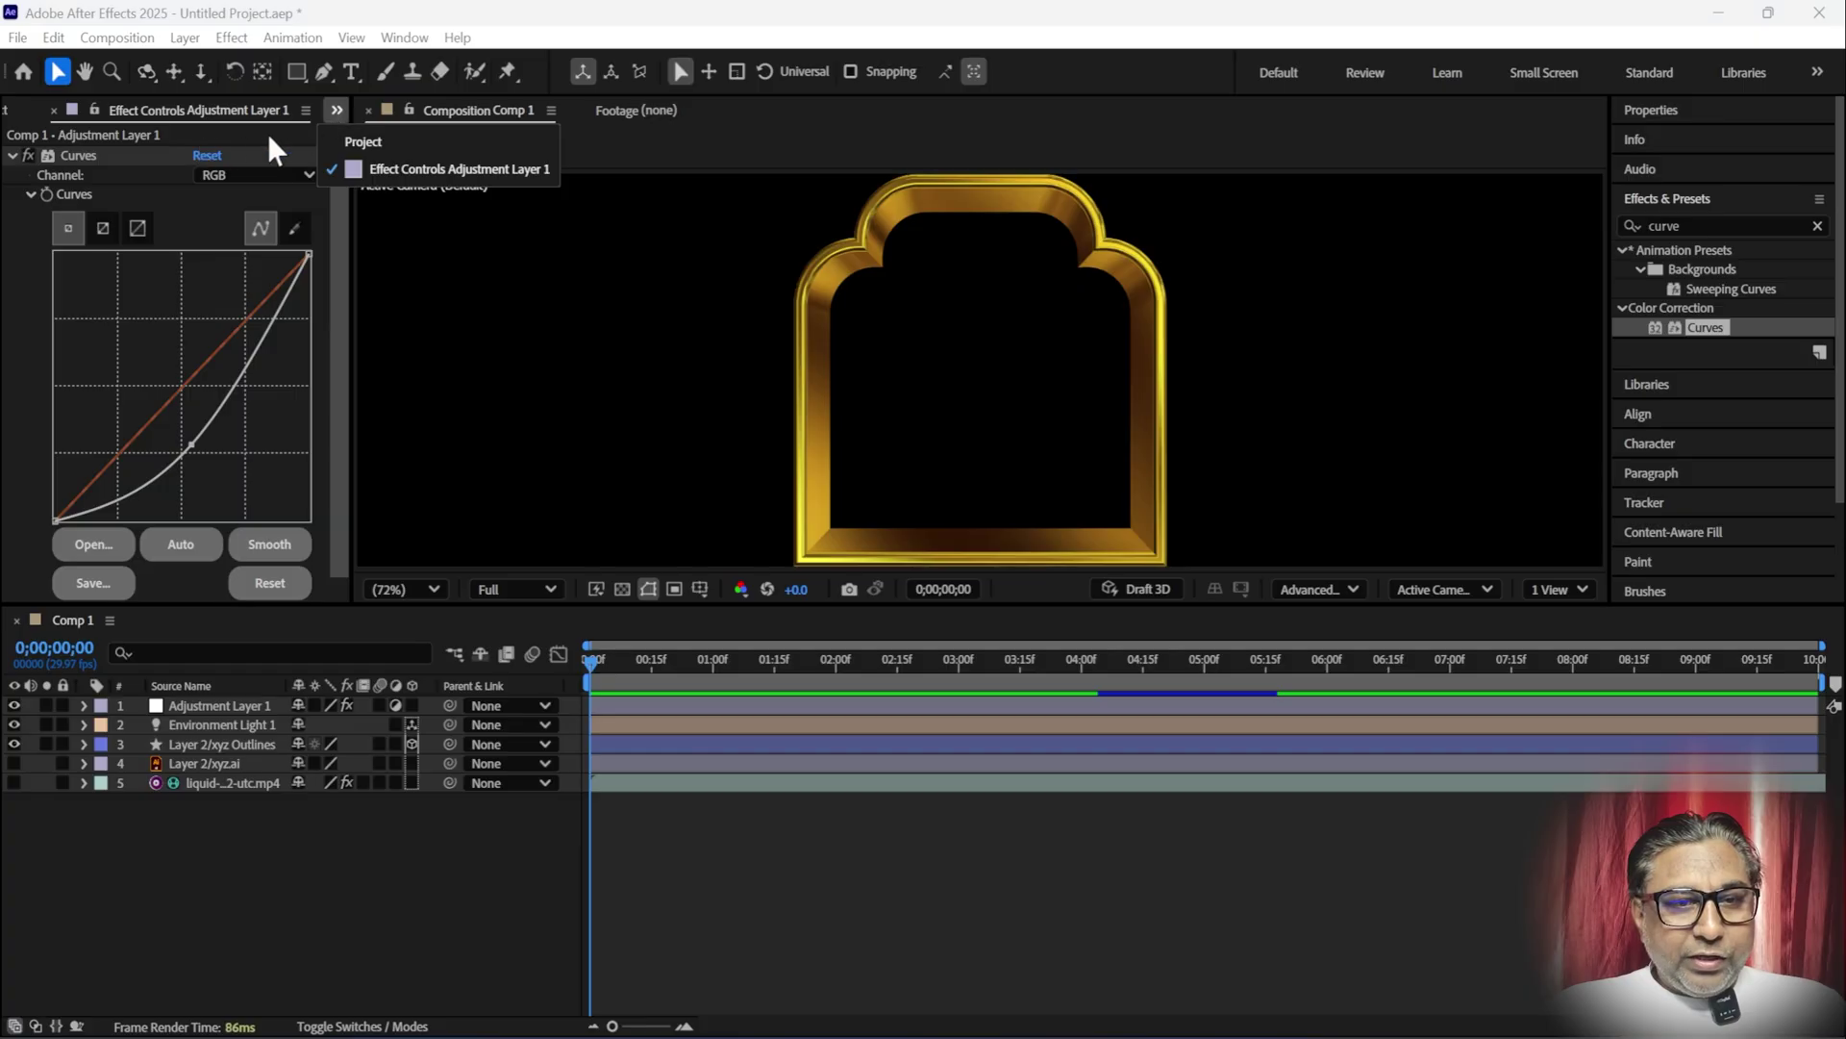
left_click(63, 164)
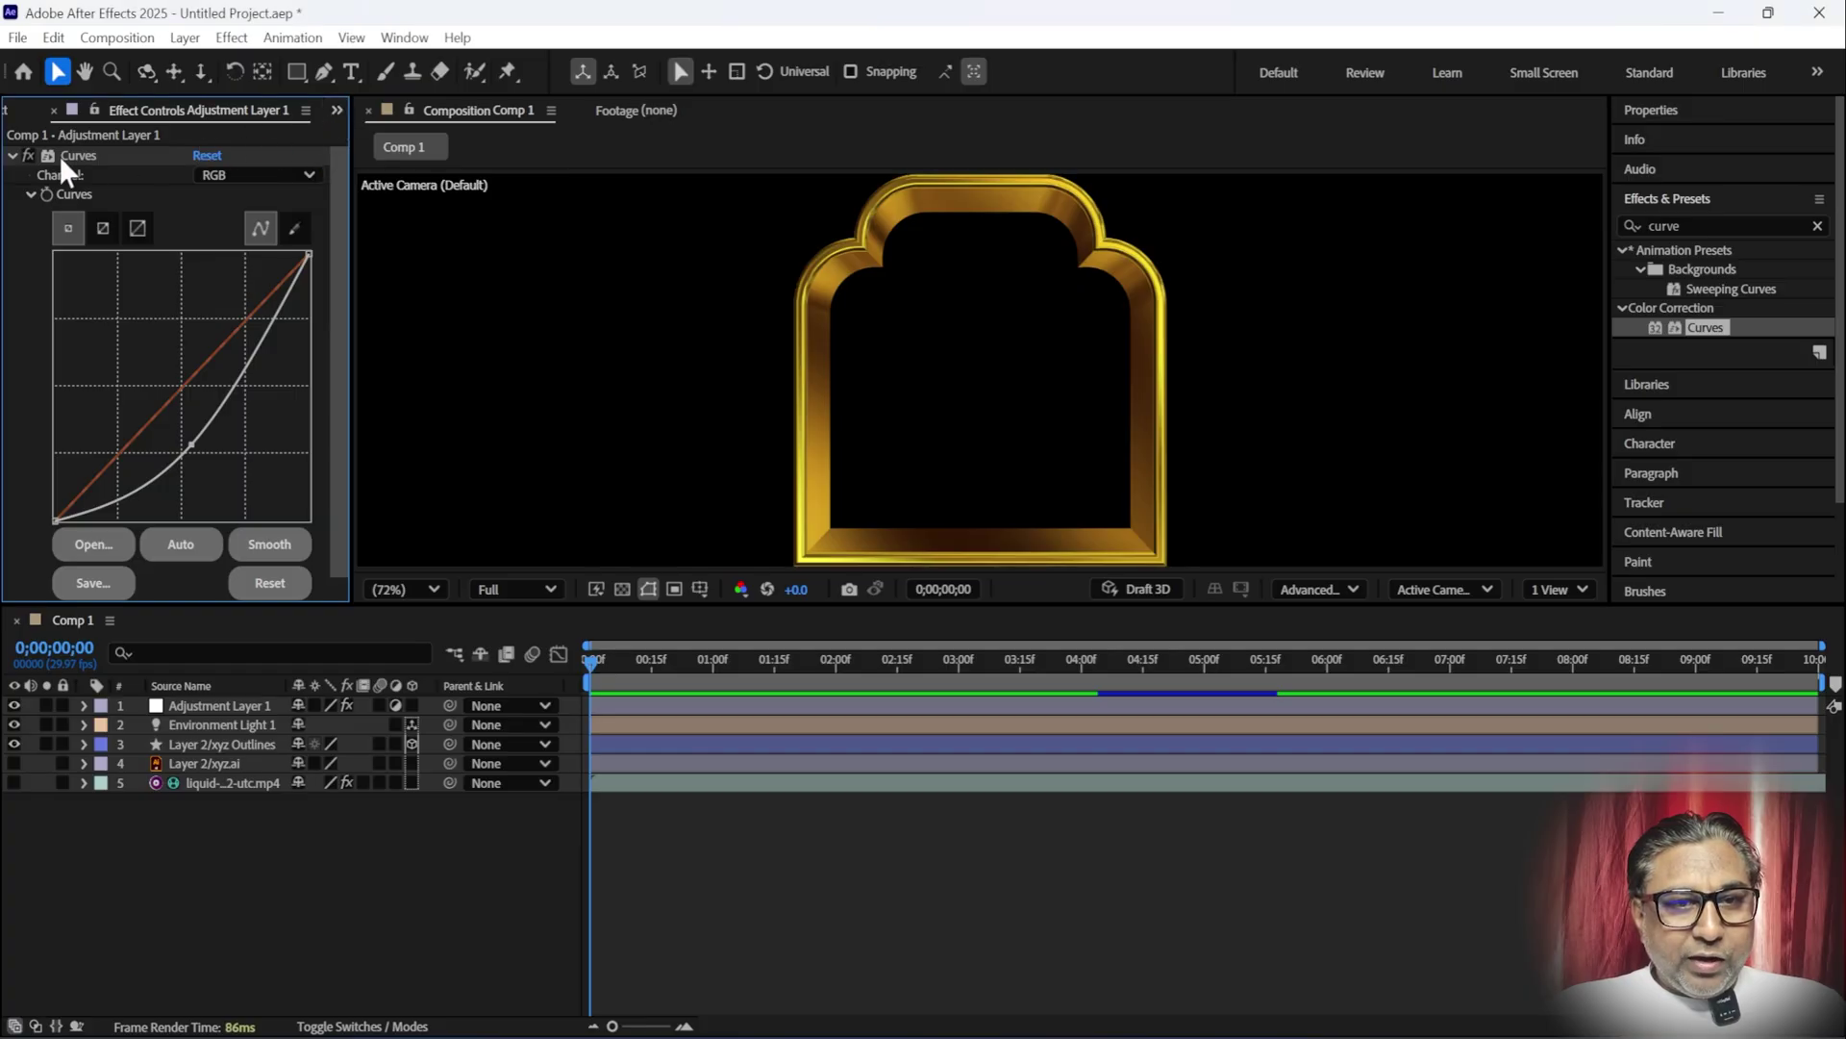
left_click(8, 117)
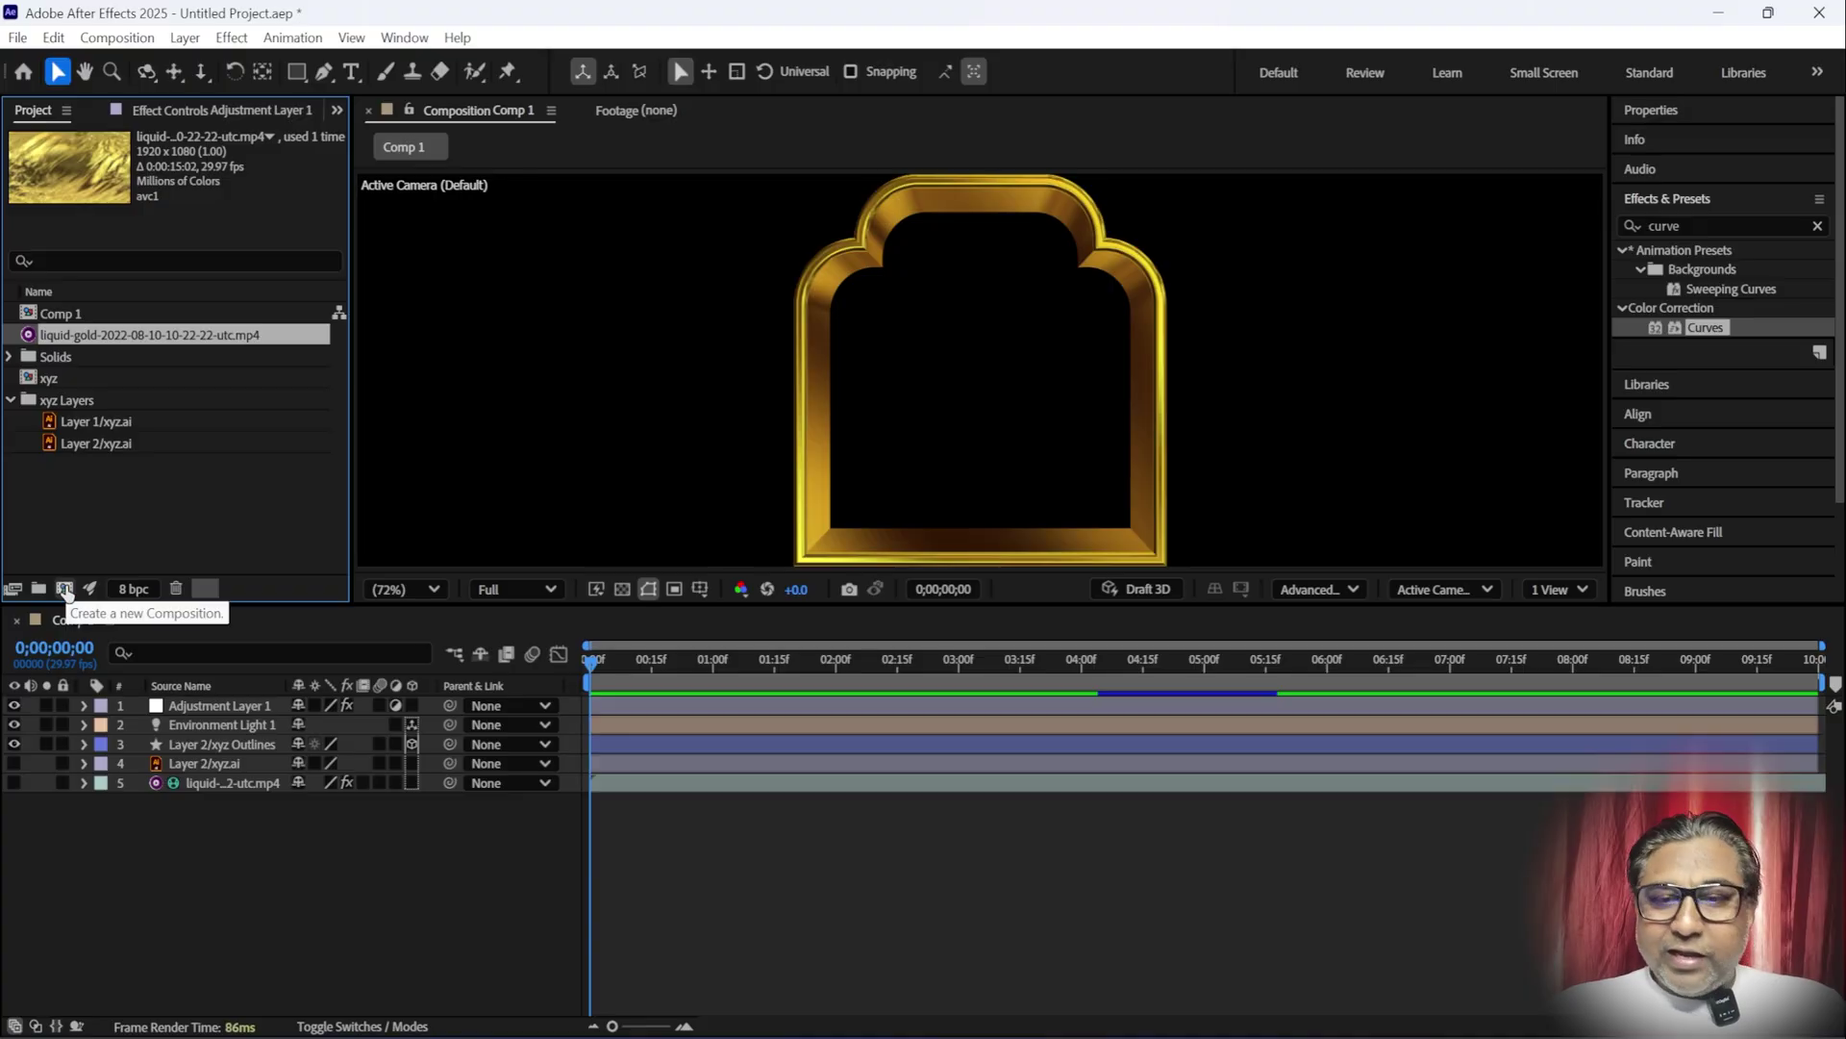
left_click(66, 588)
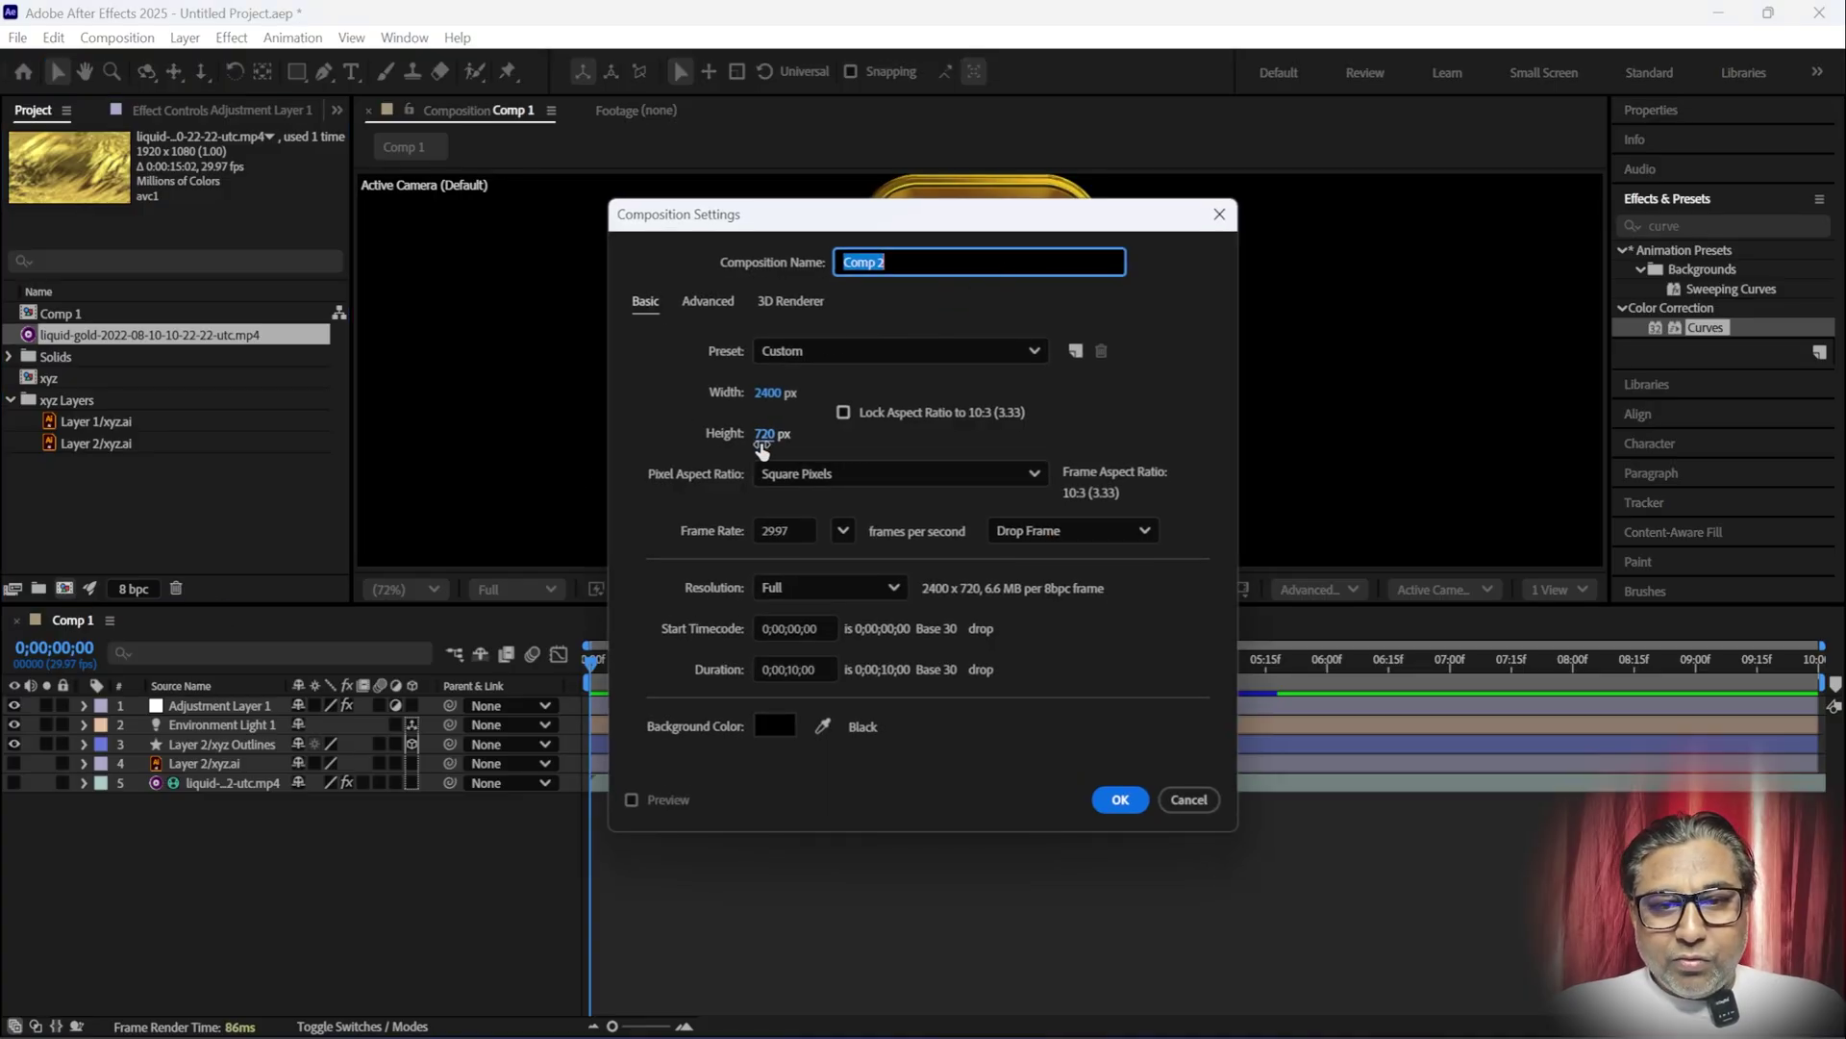
left_click(1125, 800)
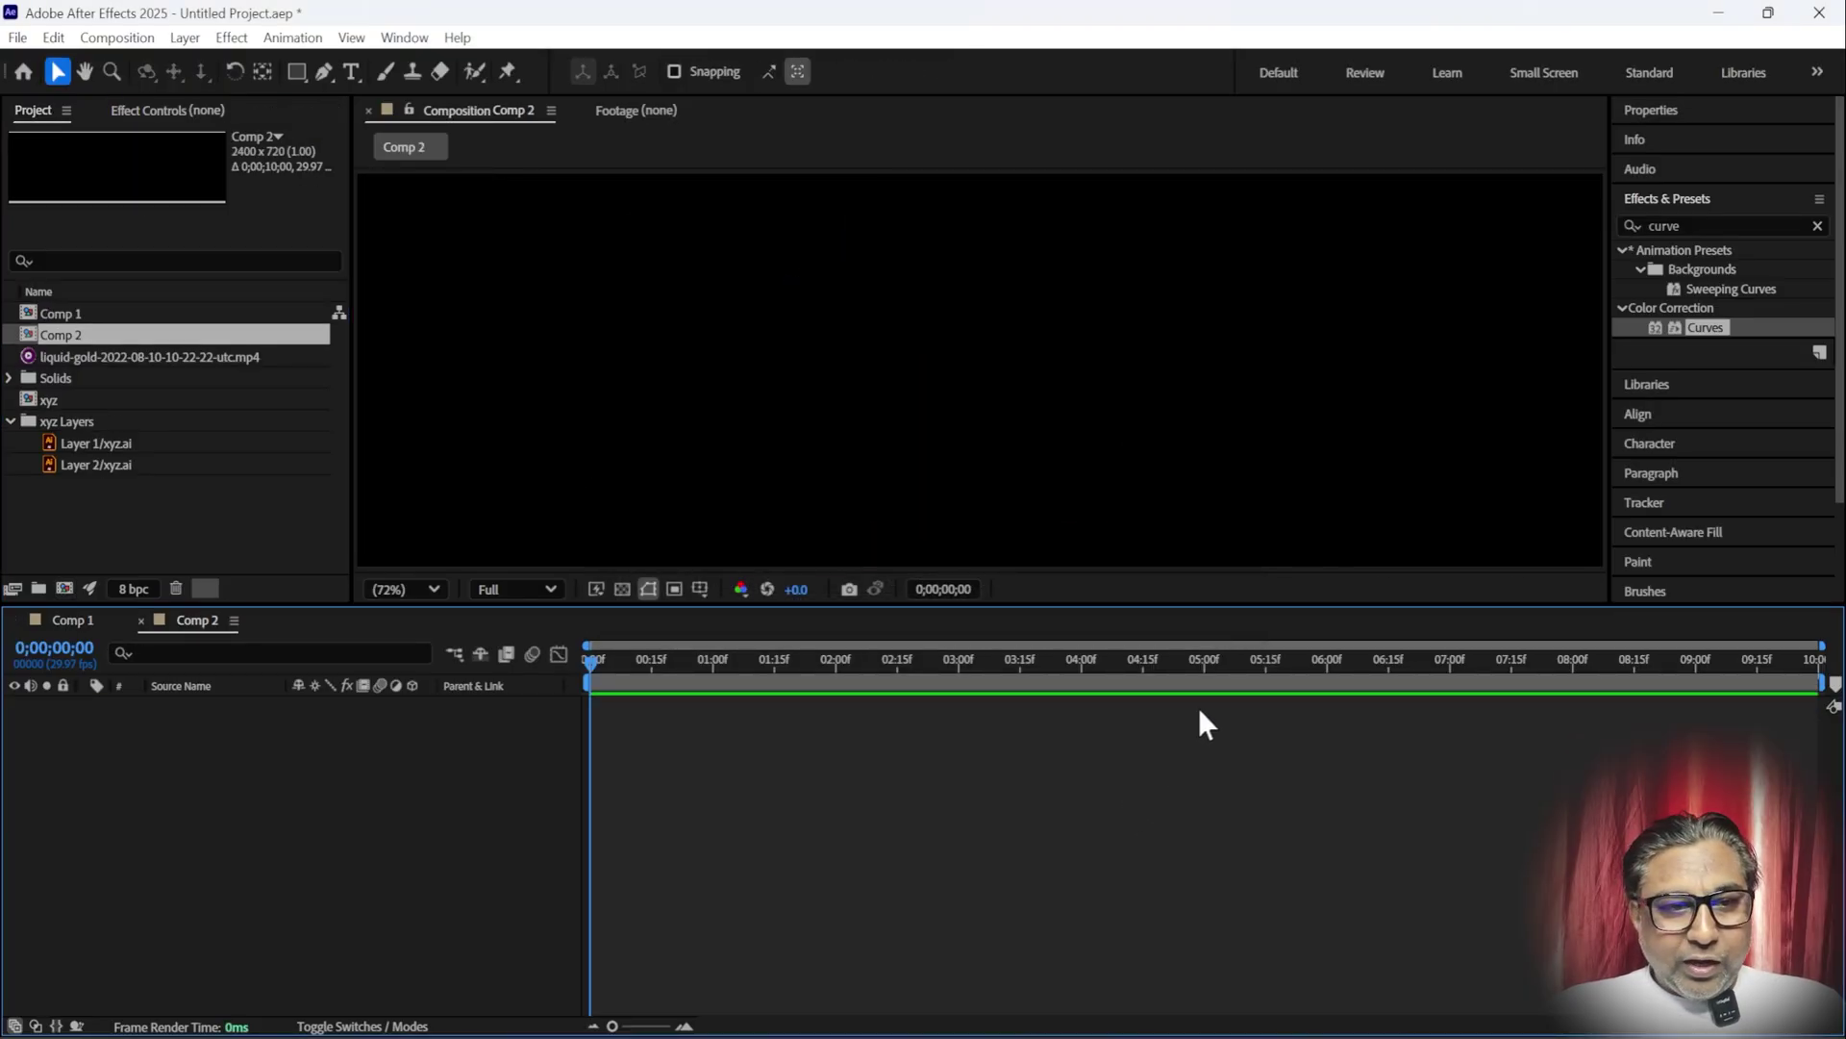
- Place the Layer 1/xyz.ai arch artwork into the Comp 2 timeline
left_click(101, 444)
left_click(95, 456)
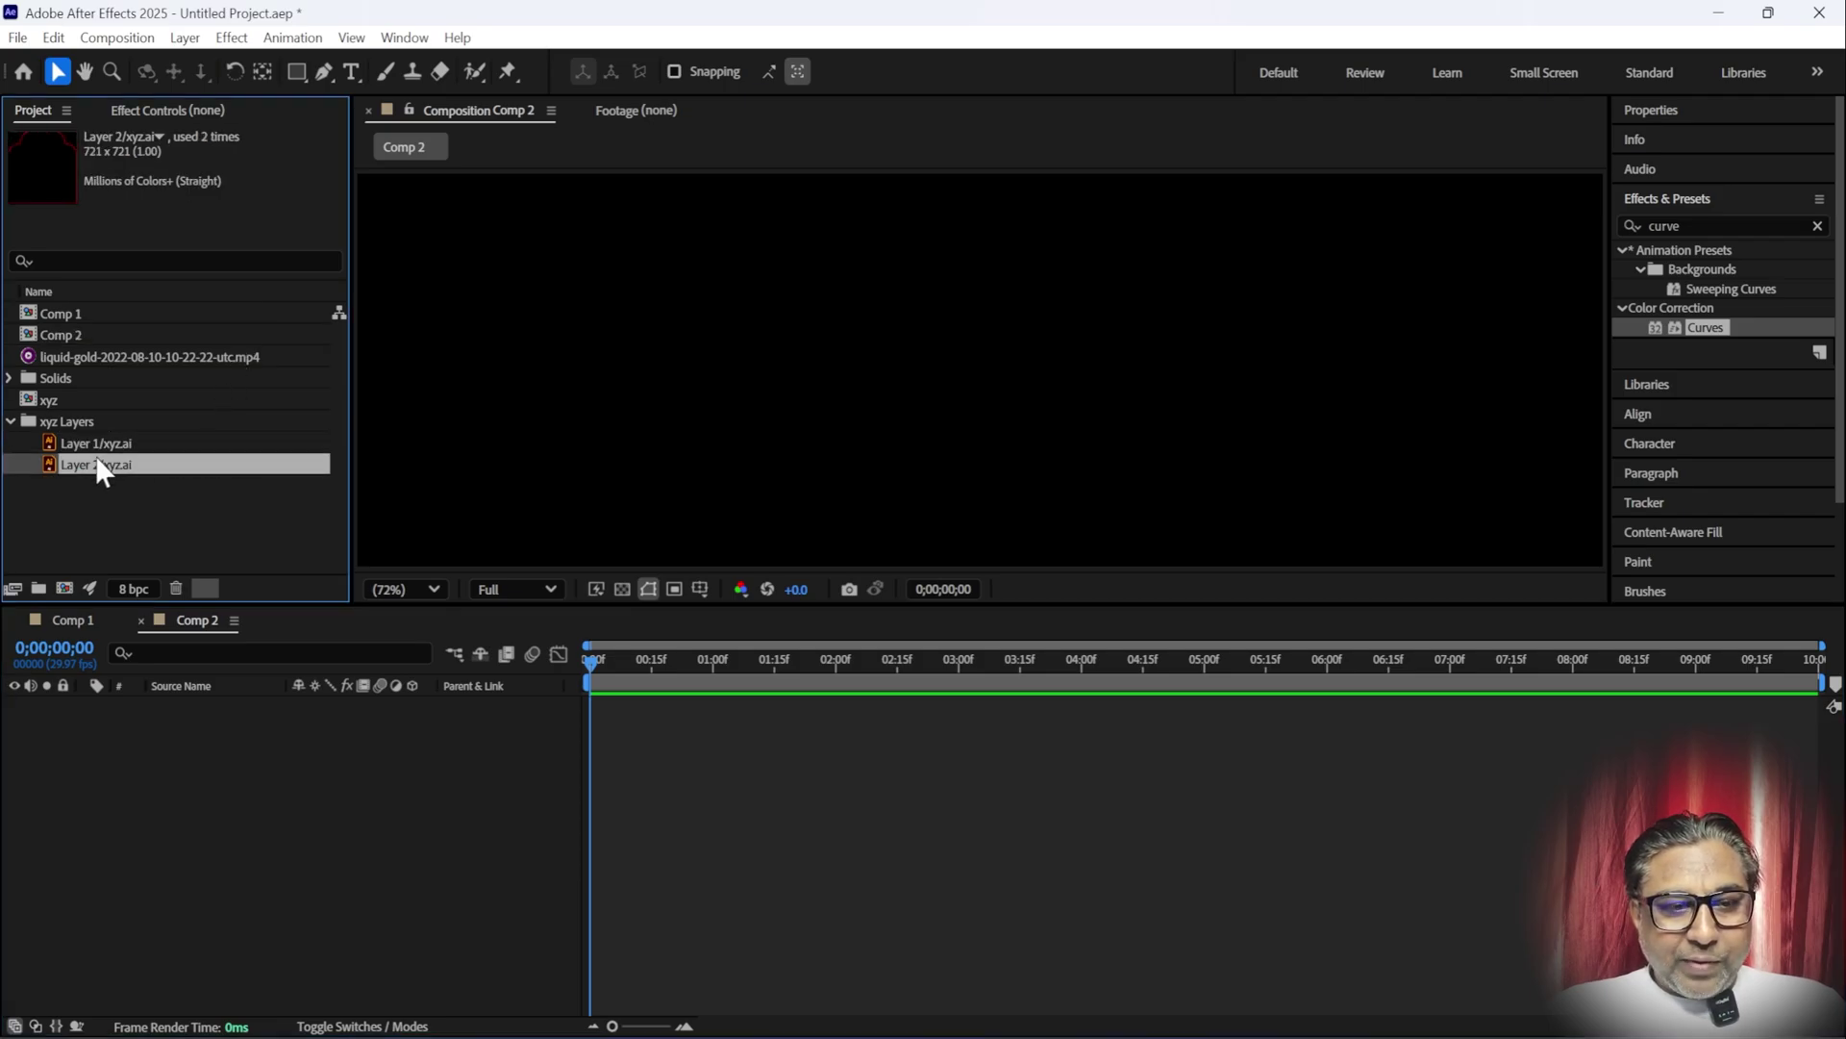
left_click(101, 442)
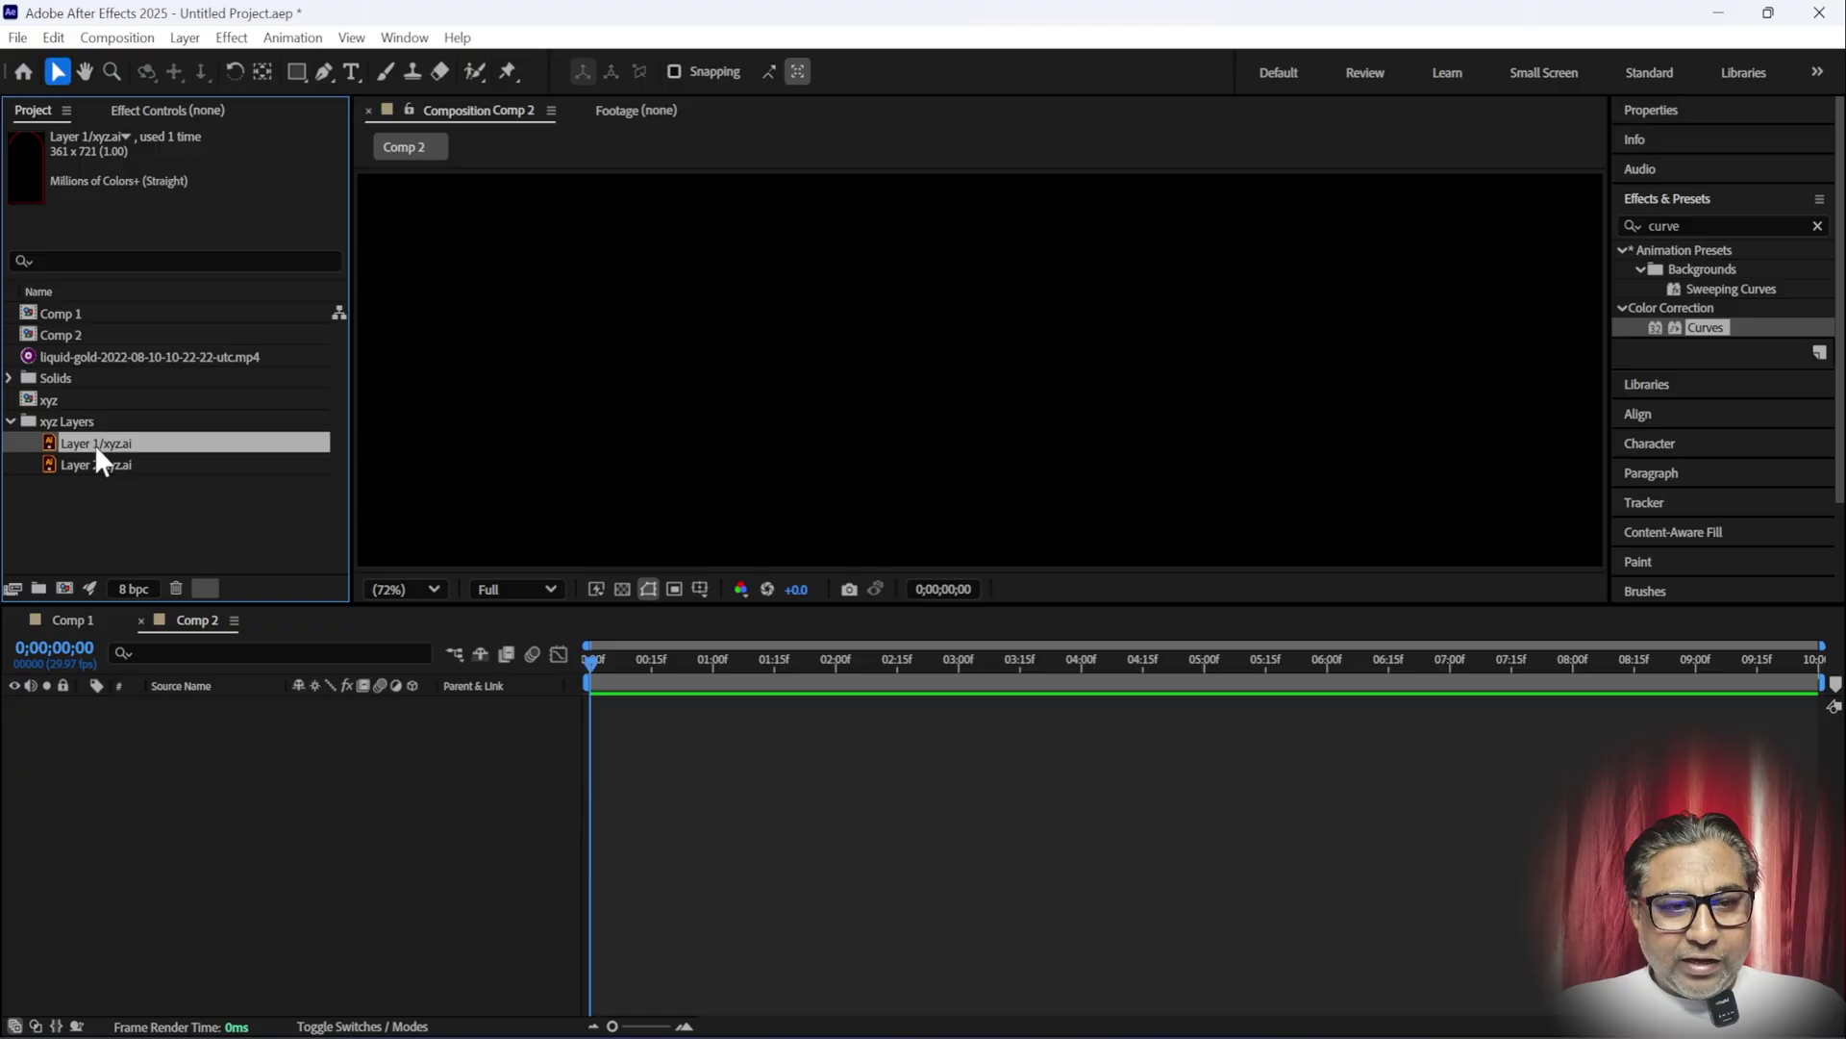
left_click_drag(94, 444, 205, 736)
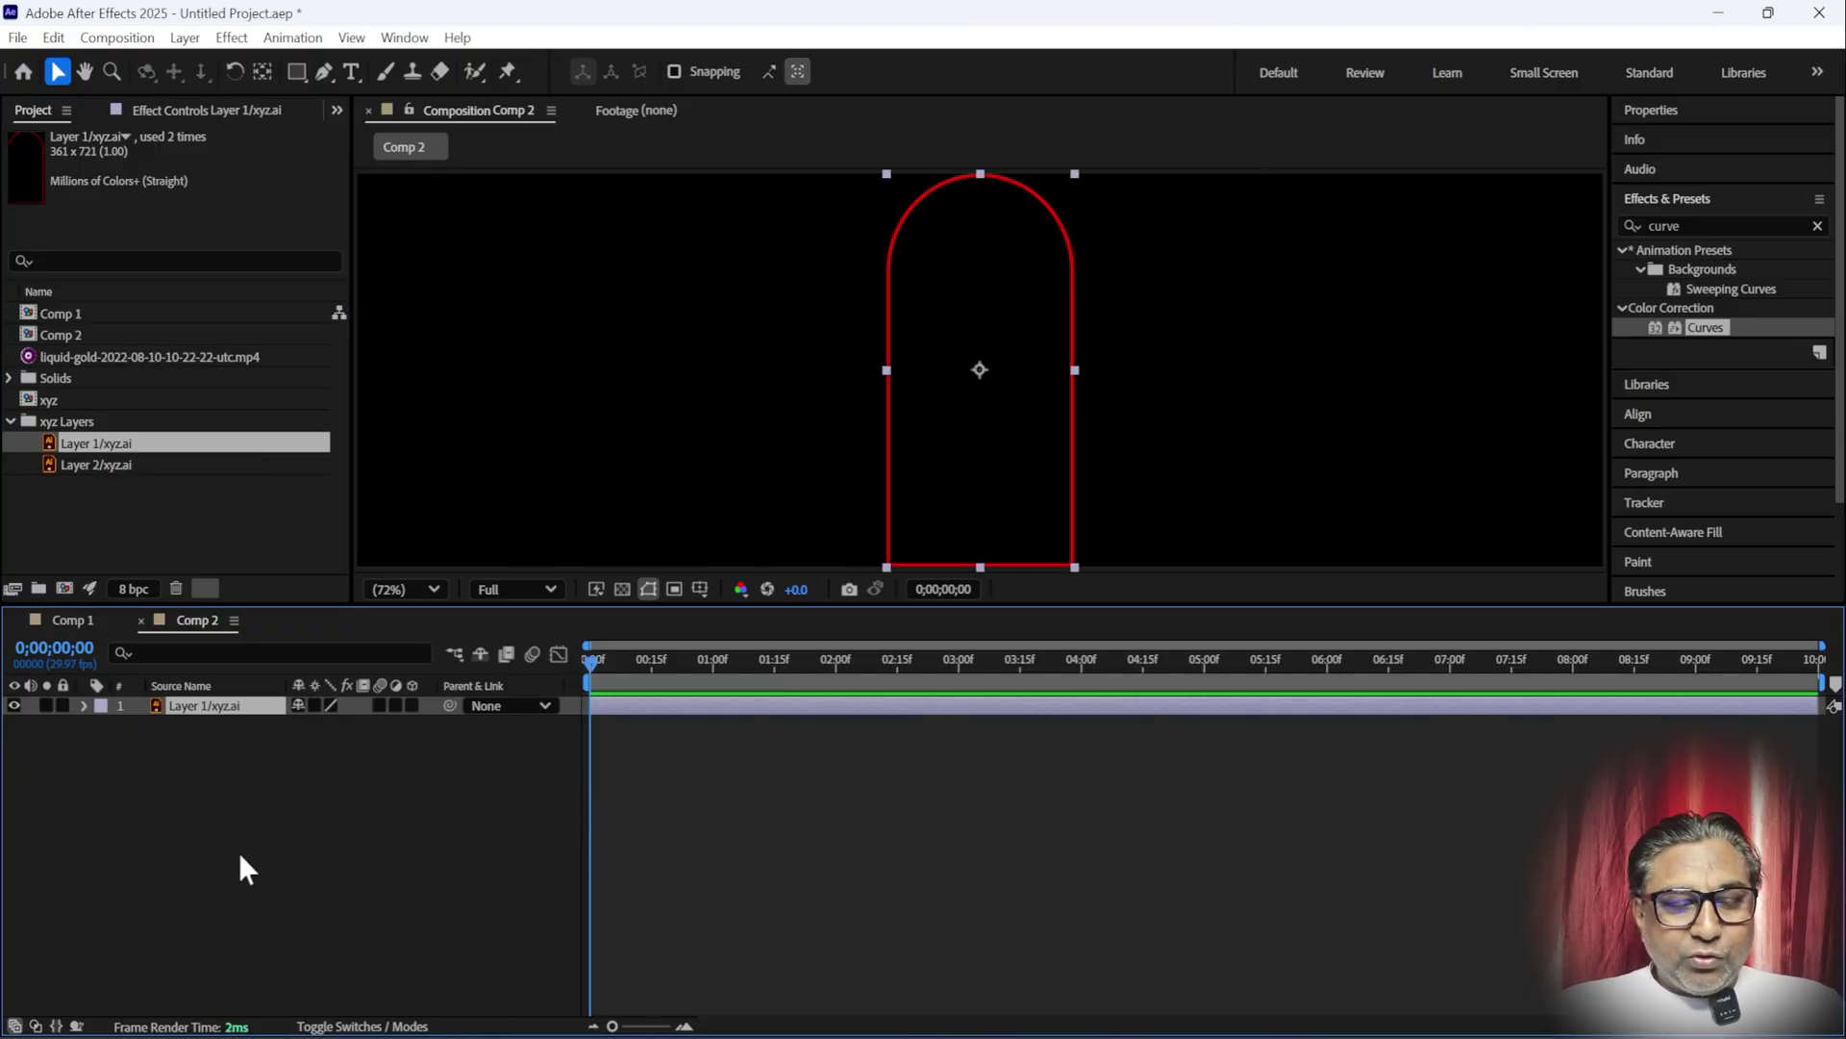
- Convert the arch artwork into a shape layer with a white fill
right_click(232, 705)
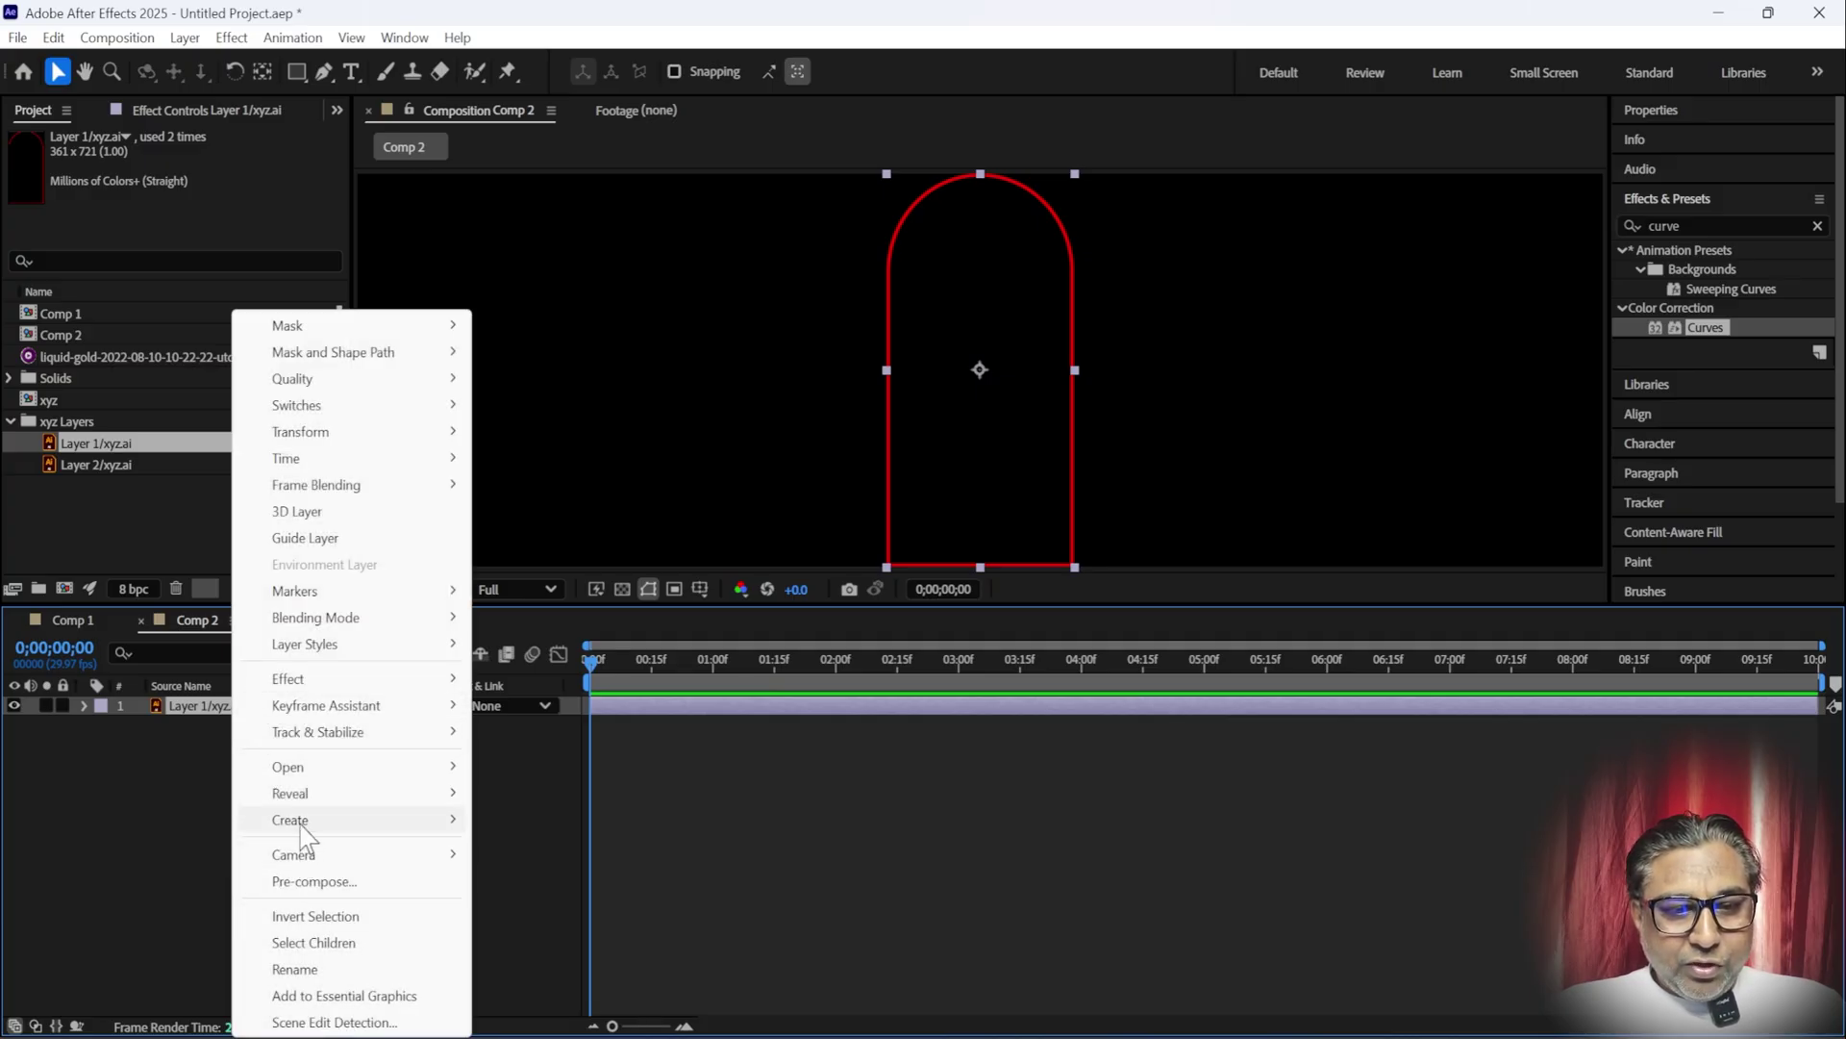
mouse_move(300, 826)
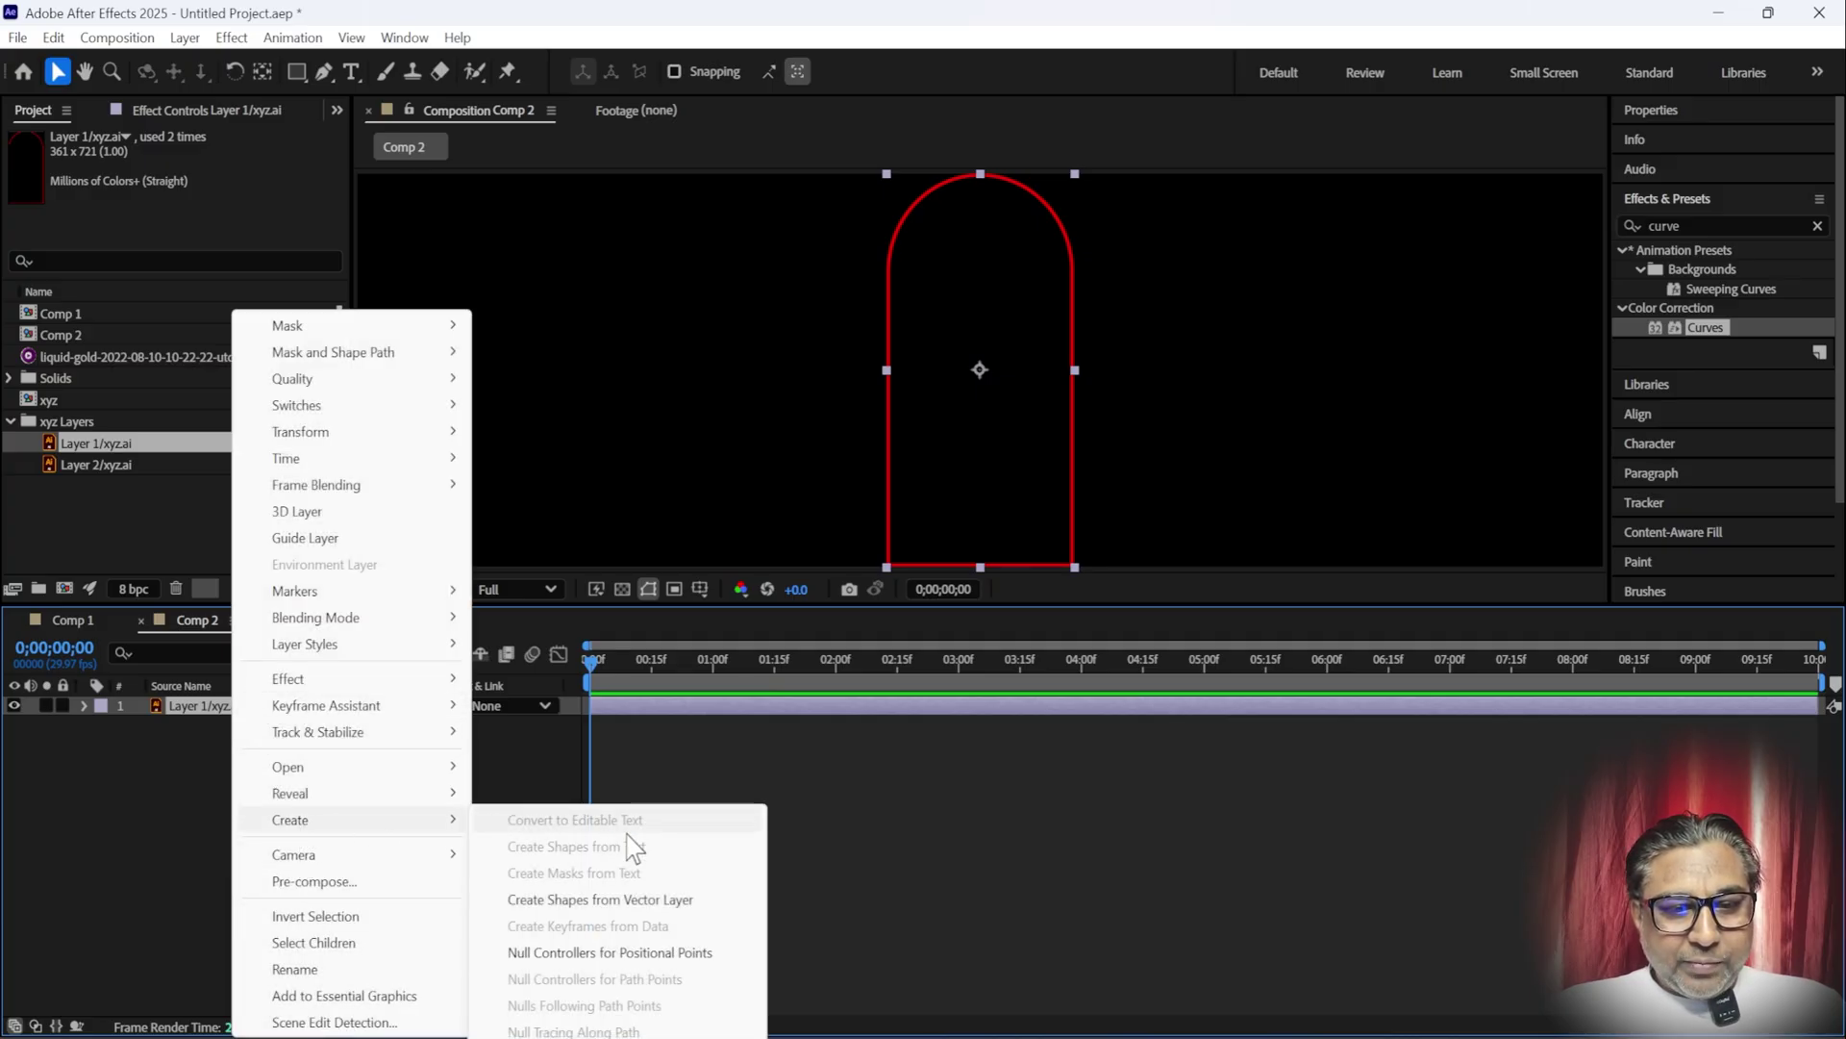
left_click(552, 901)
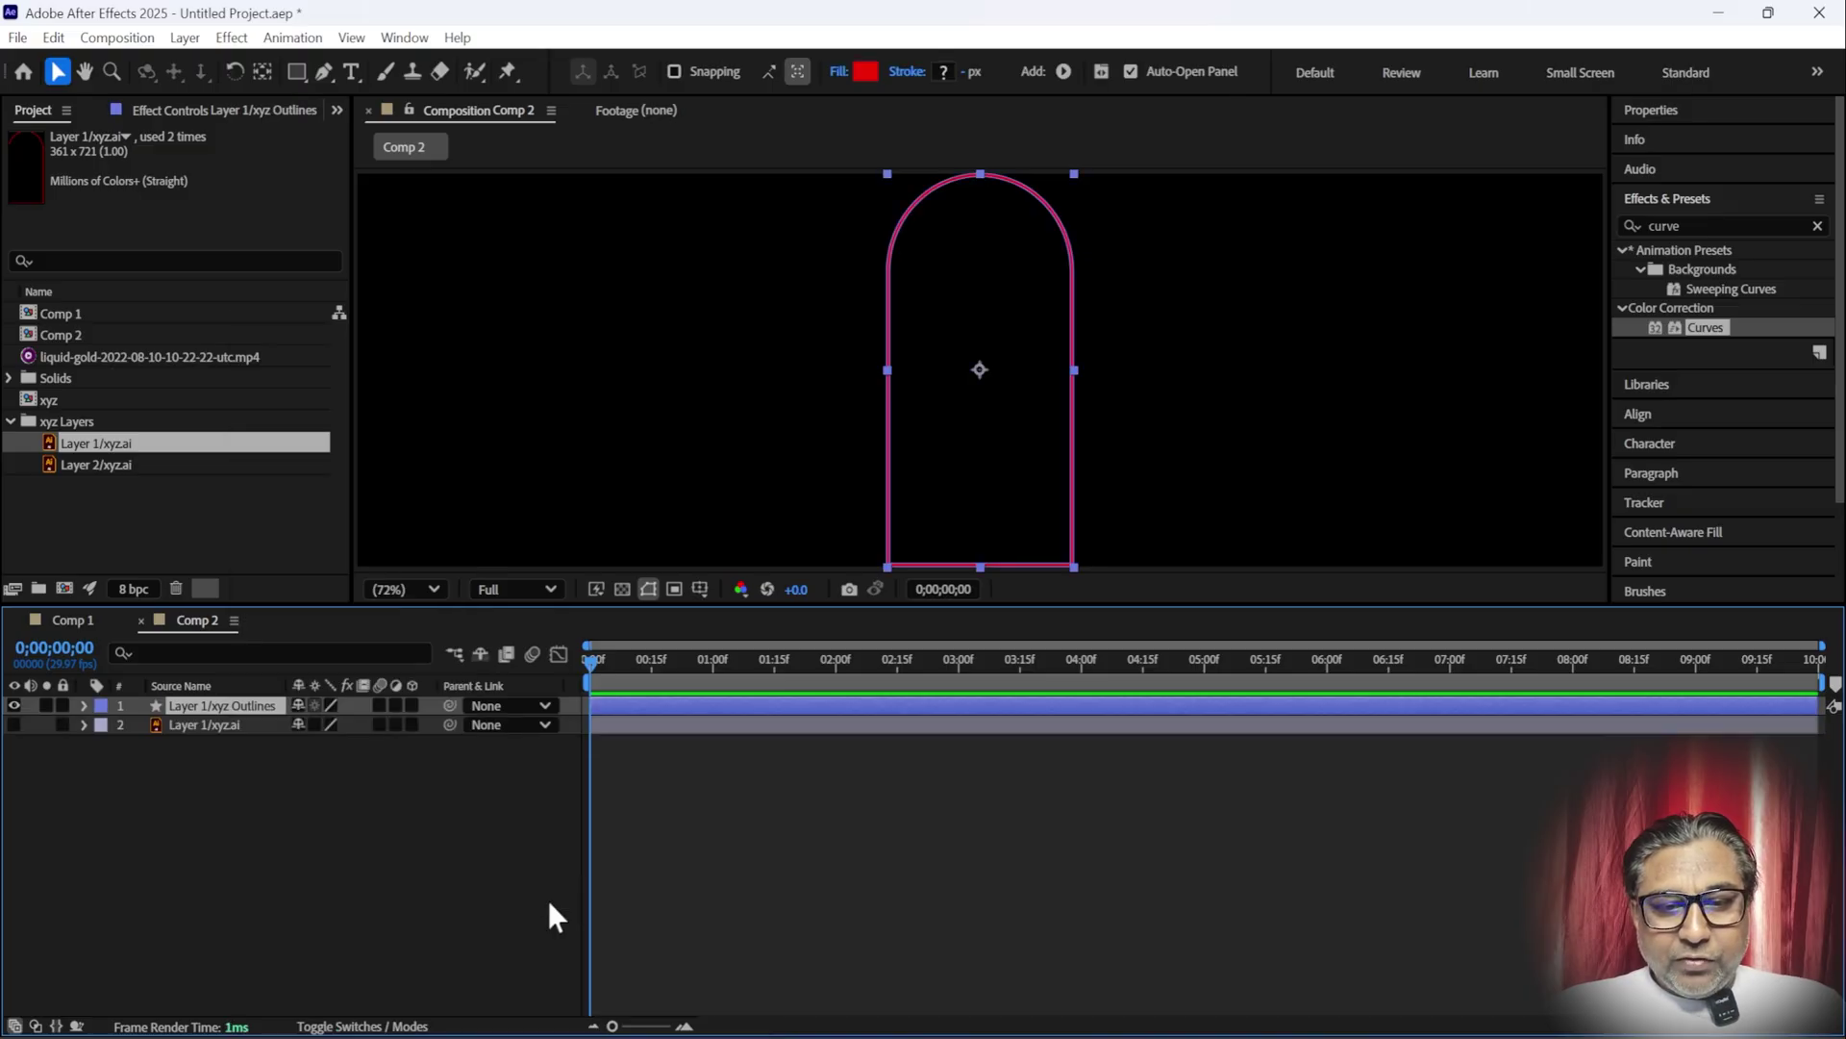
left_click(866, 71)
left_click(679, 387)
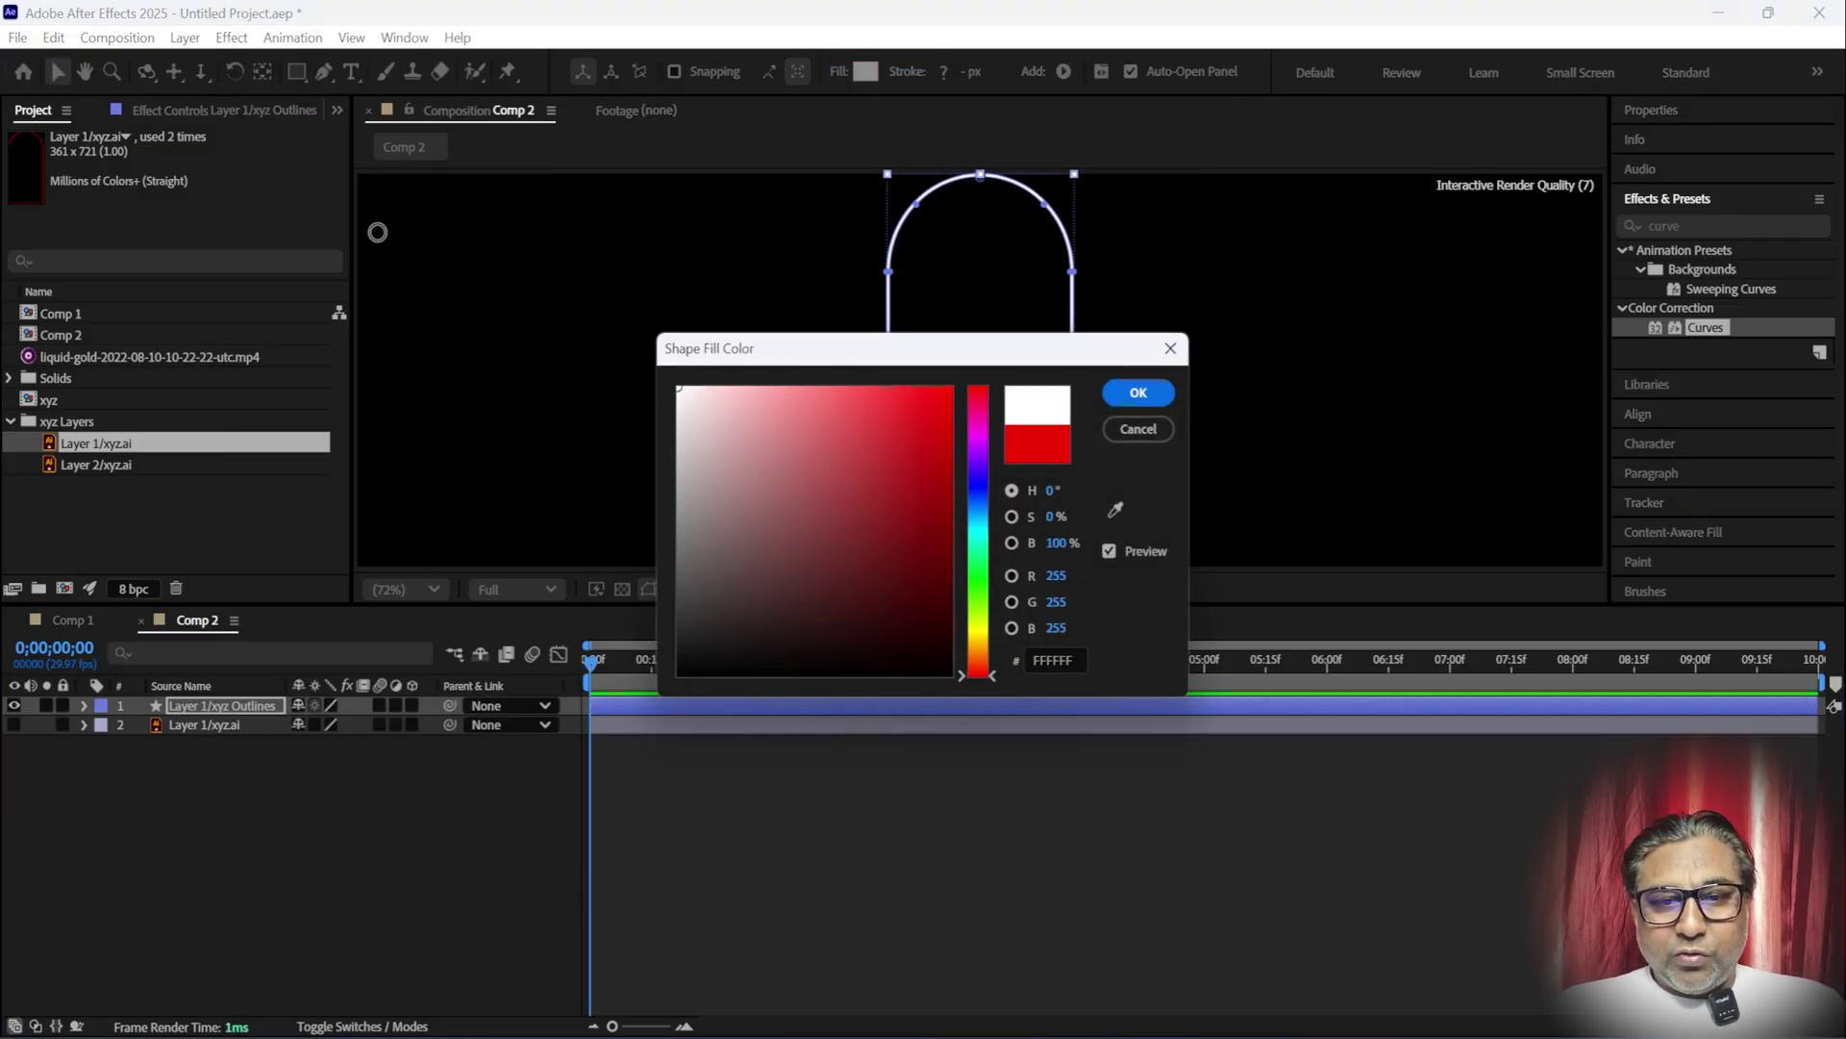
left_click(1139, 393)
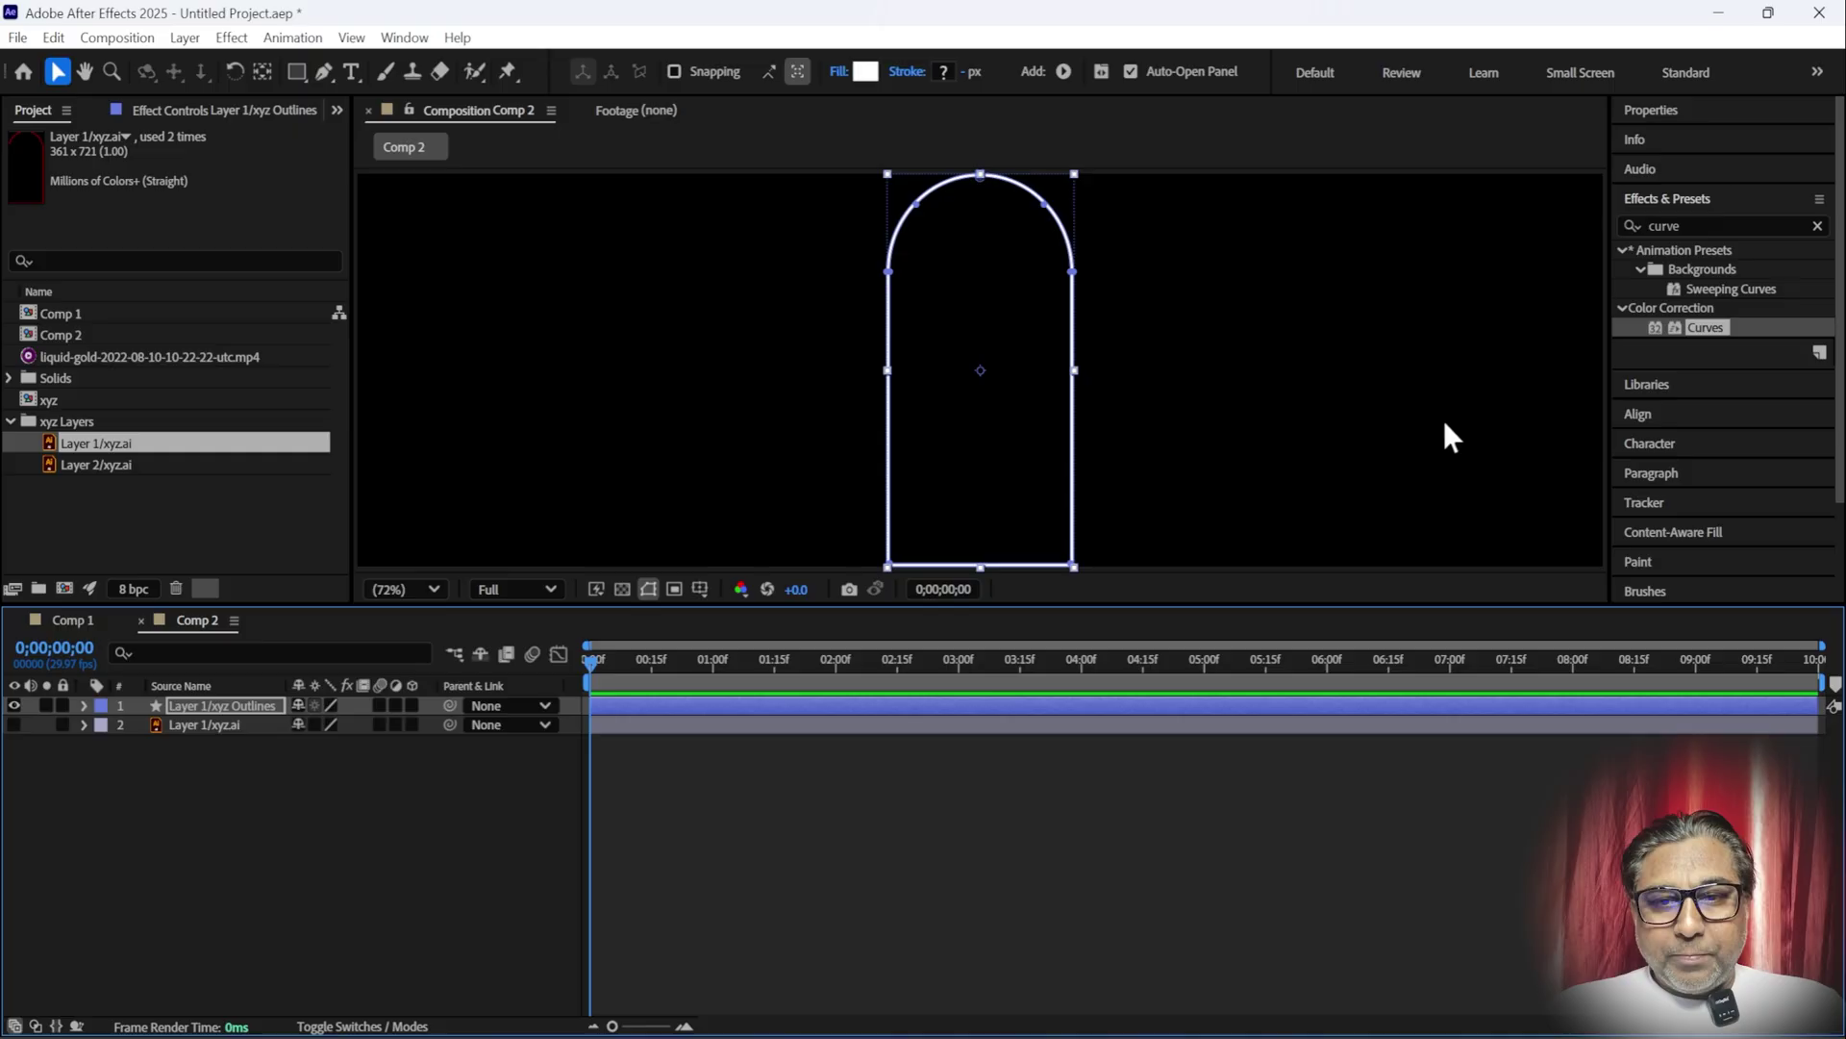
- Make the arch 3D with a Convex bevel, bevel depth 10 and extrusion depth 522
left_click(413, 705)
left_click(82, 705)
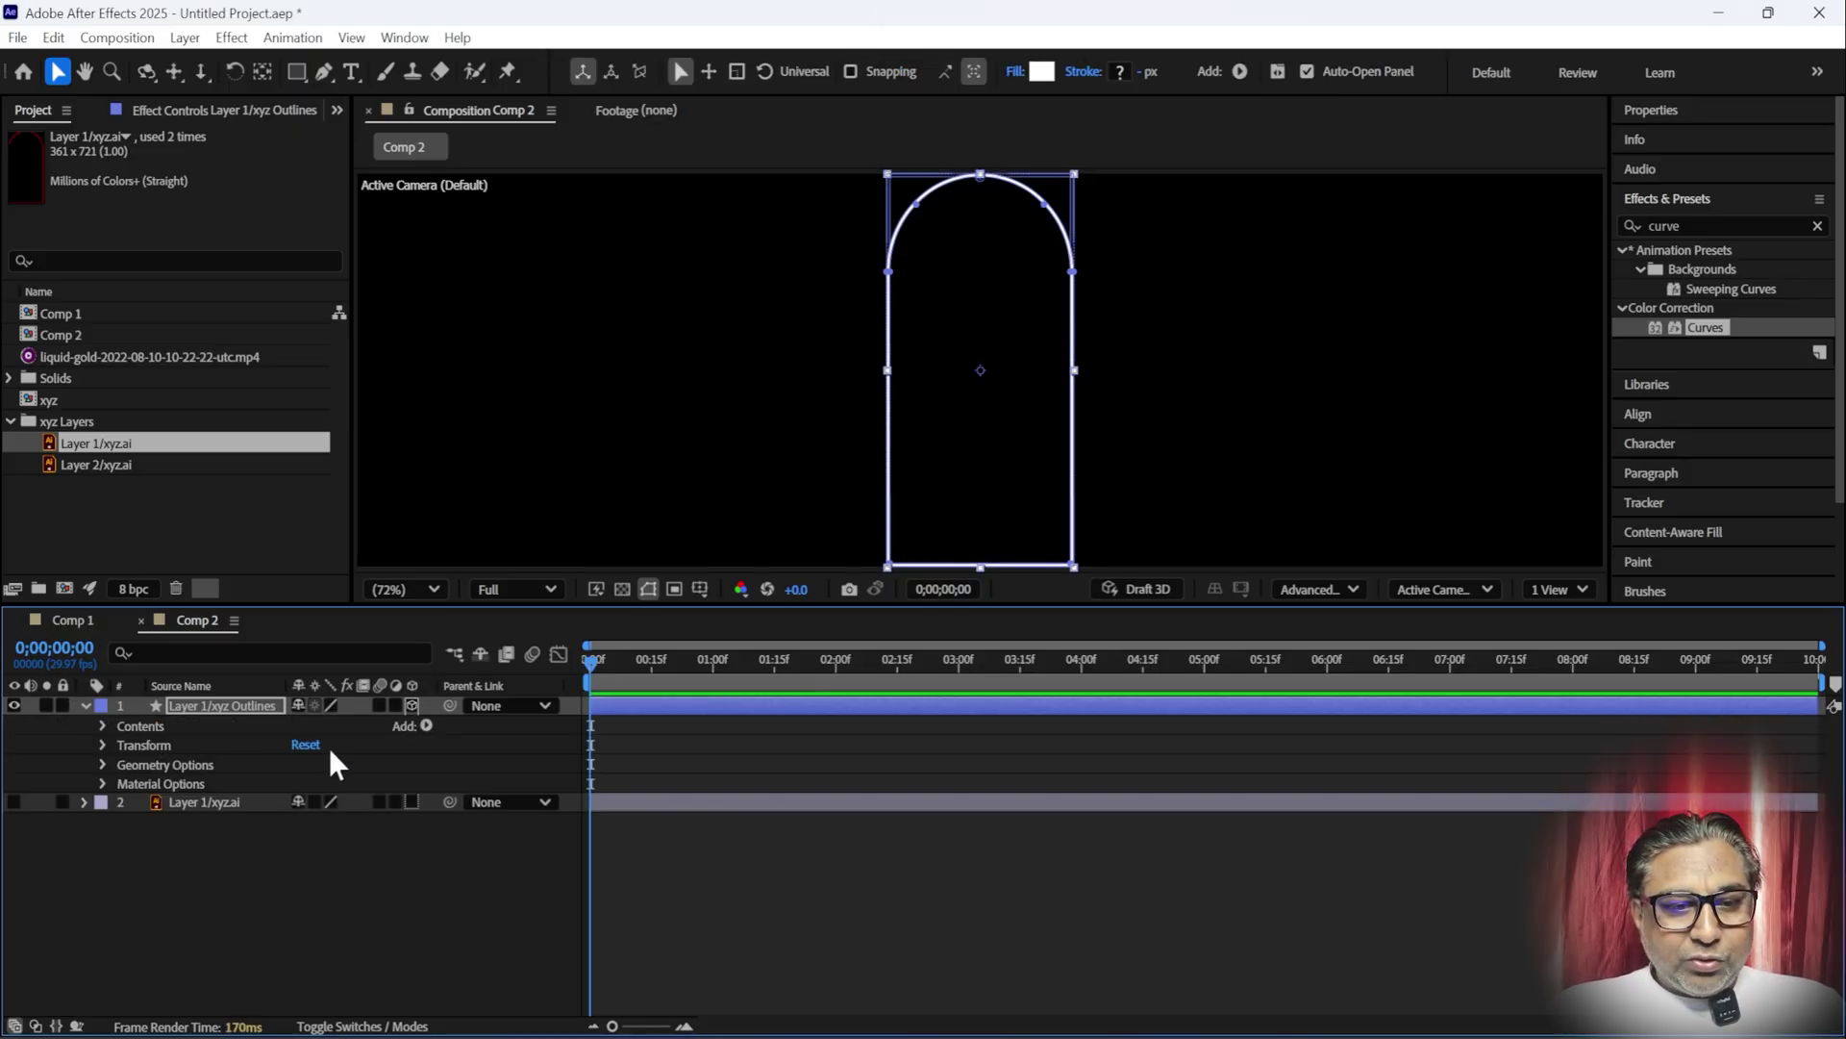
left_click(101, 765)
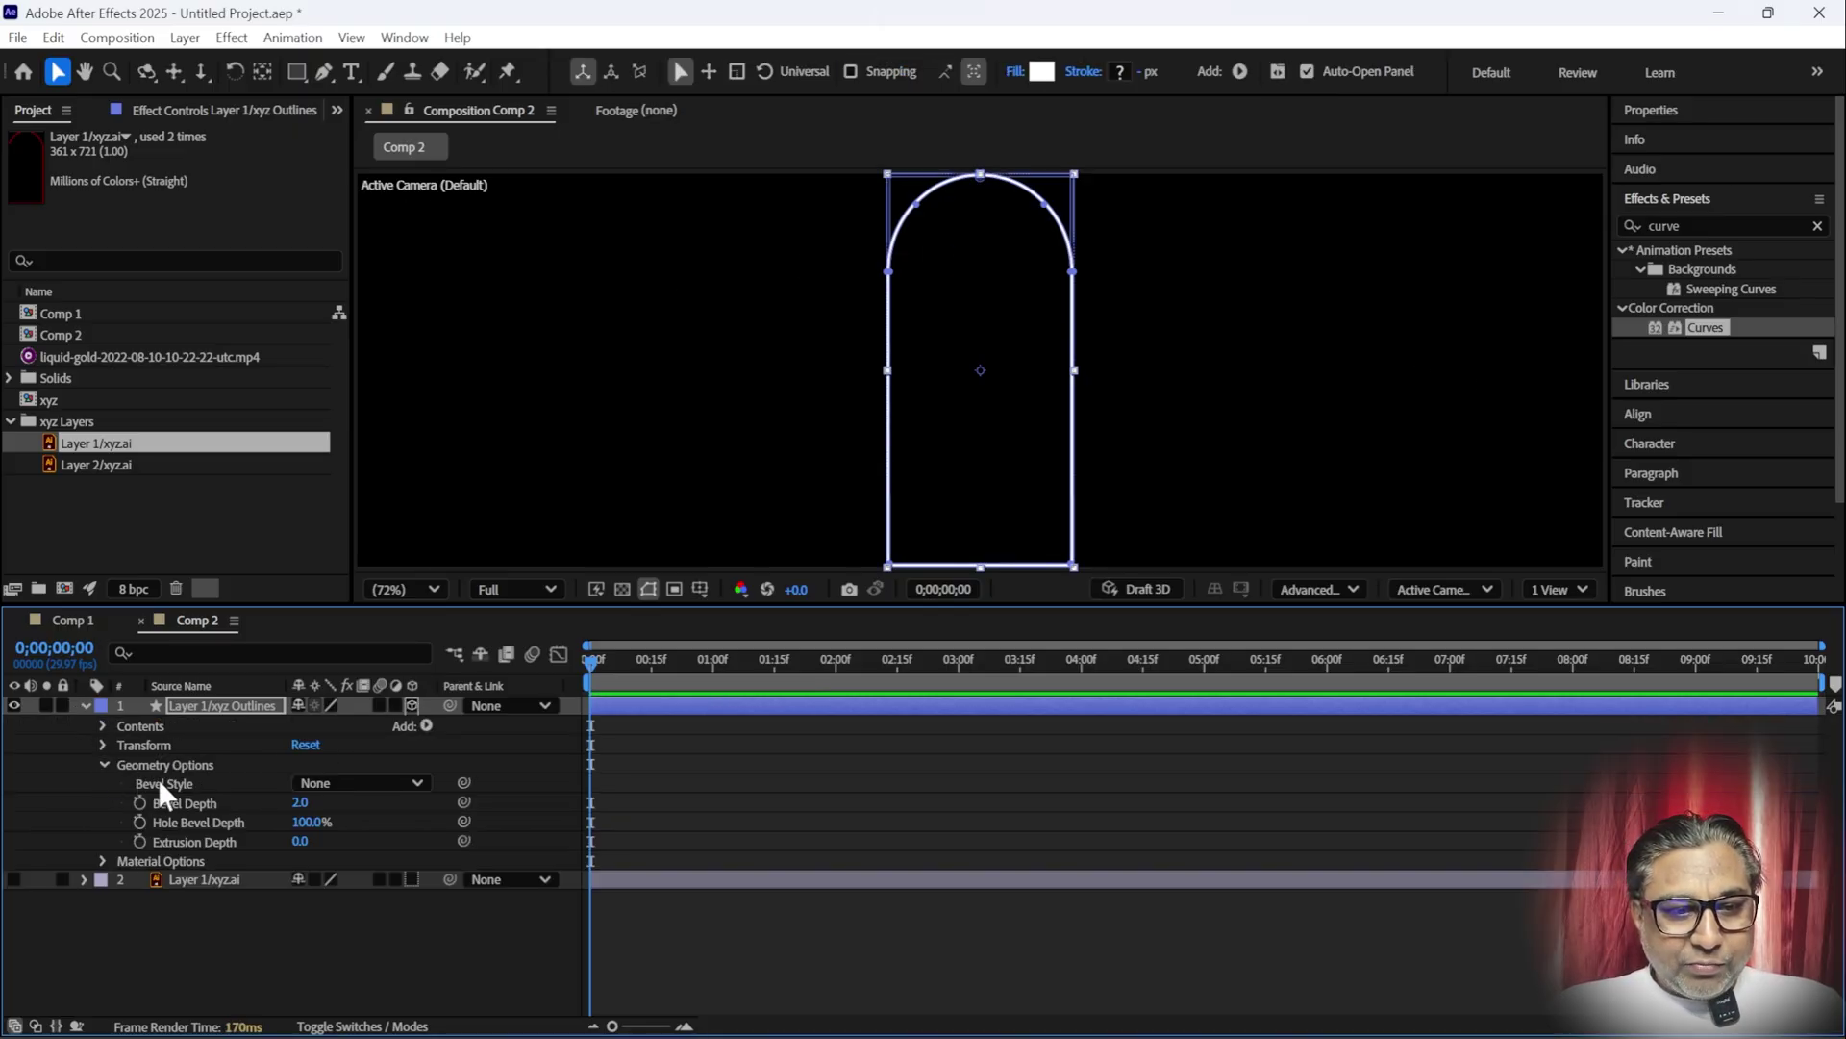
left_click(356, 783)
left_click(370, 886)
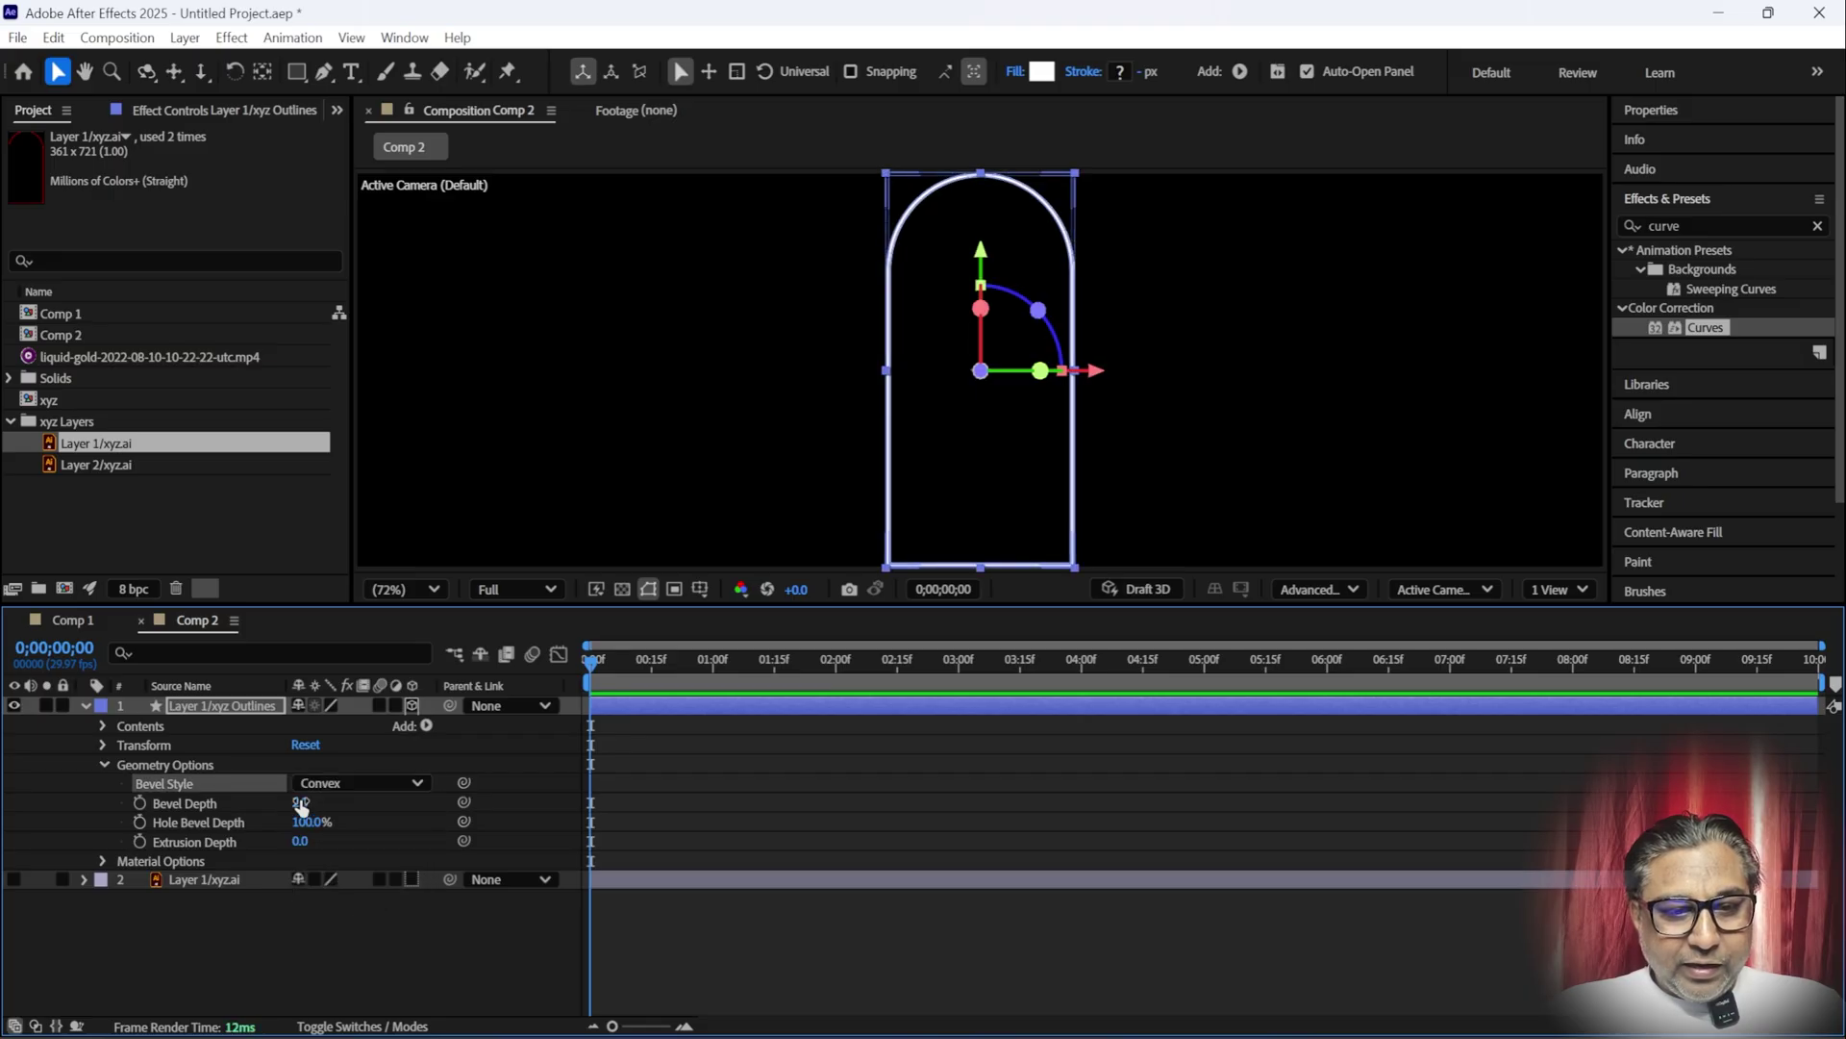
mouse_move(301, 806)
left_mouse_down()
mouse_move(410, 849)
mouse_move(838, 810)
left_mouse_up()
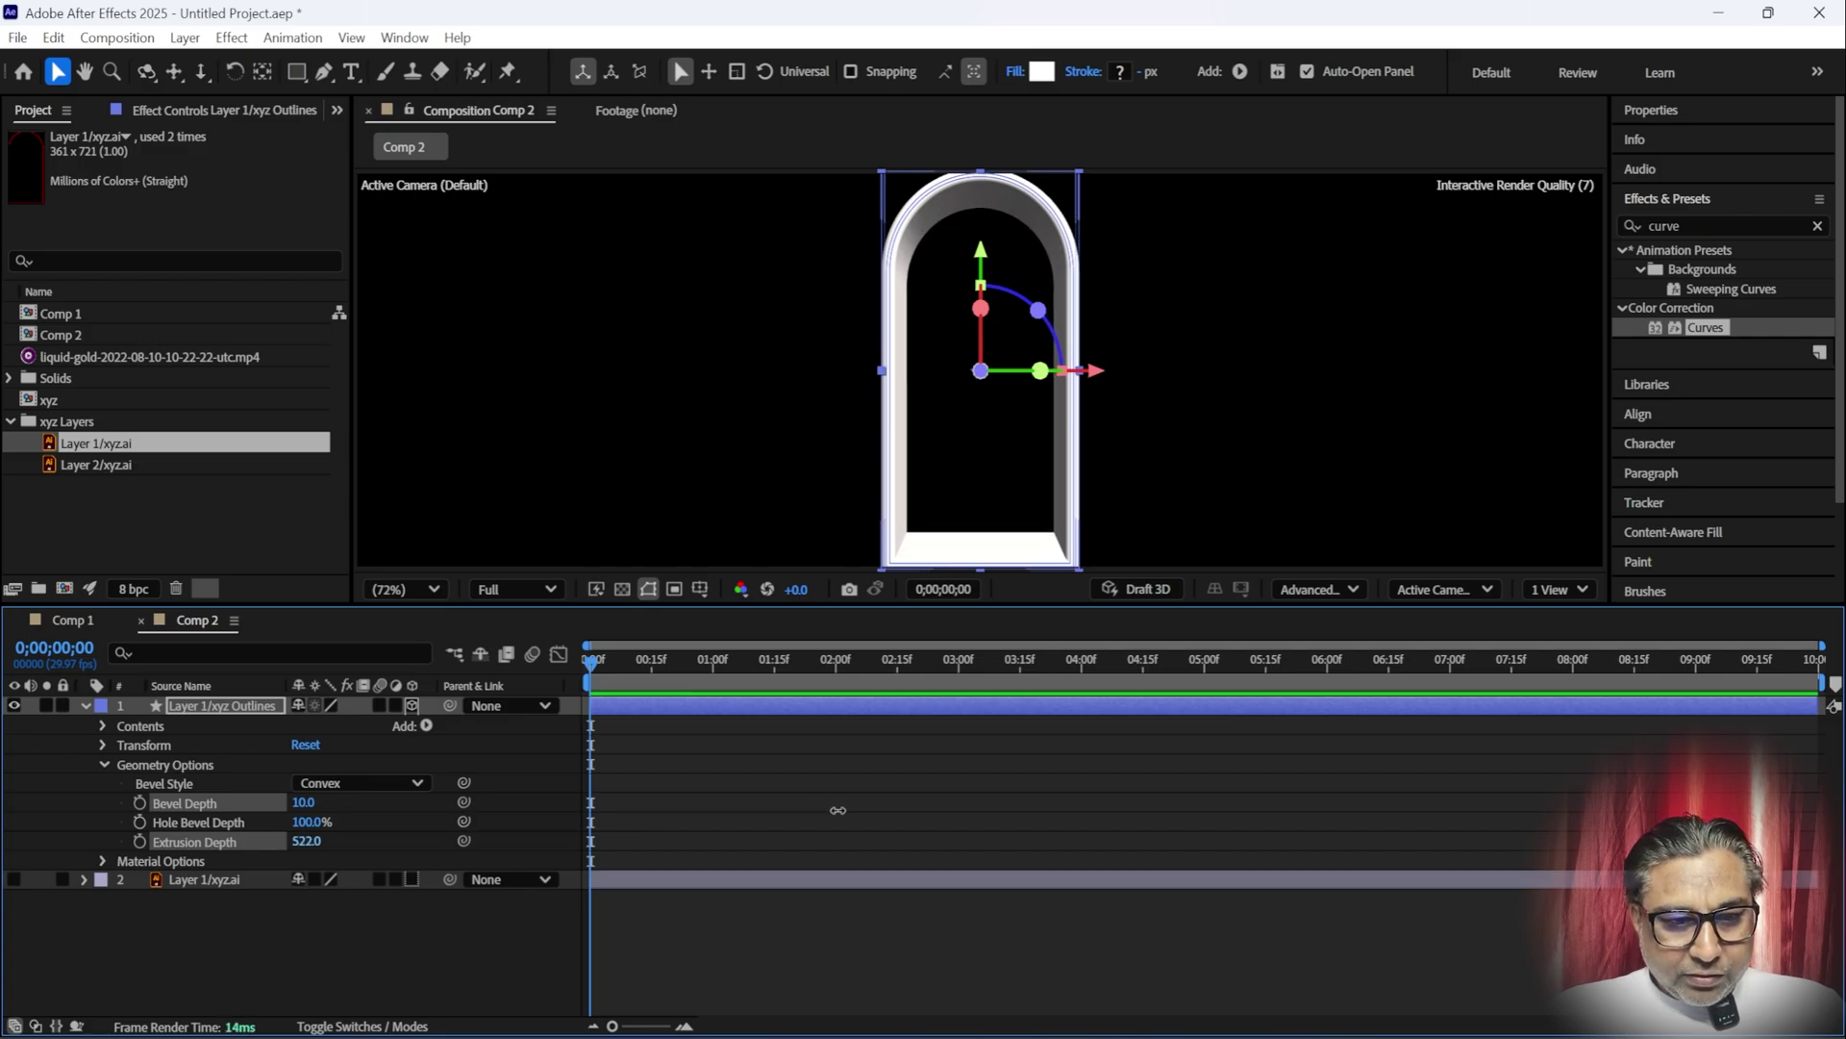
- Raise the arch material's specular intensity and shininess to 100%
left_click(102, 861)
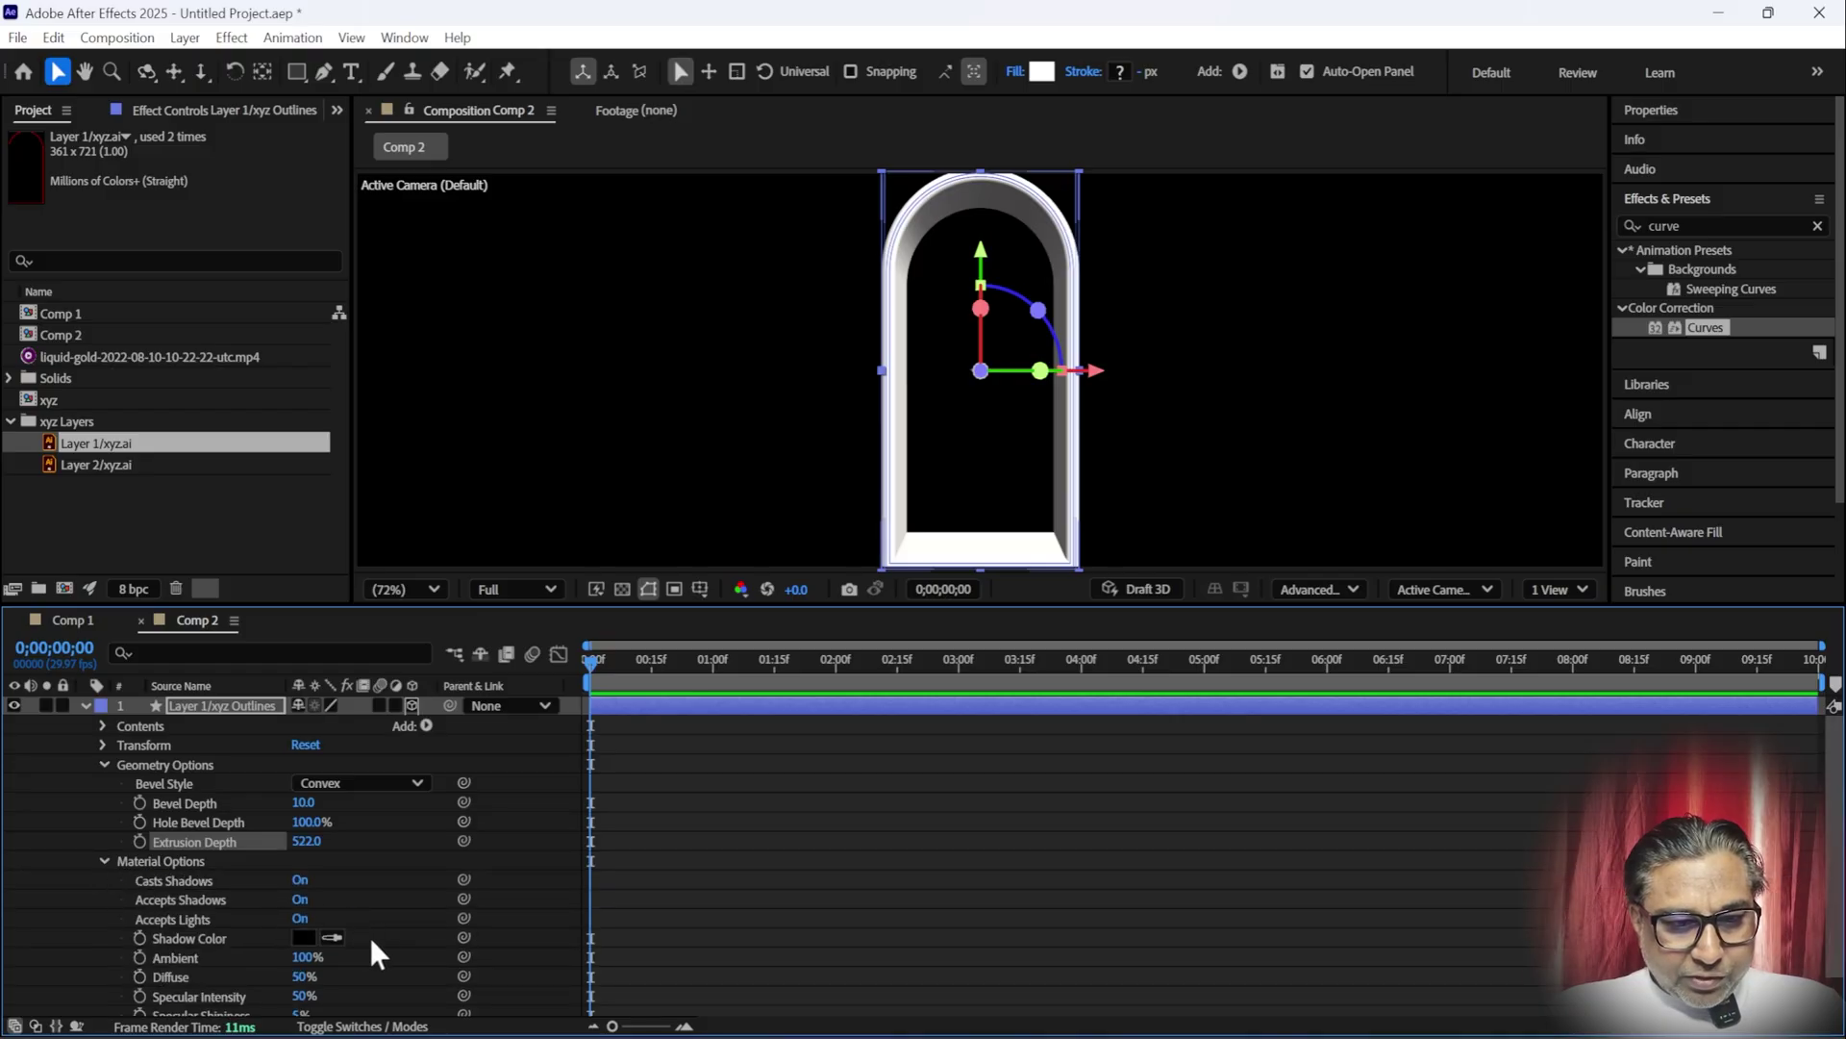
scroll(1808, 894, "down", 2)
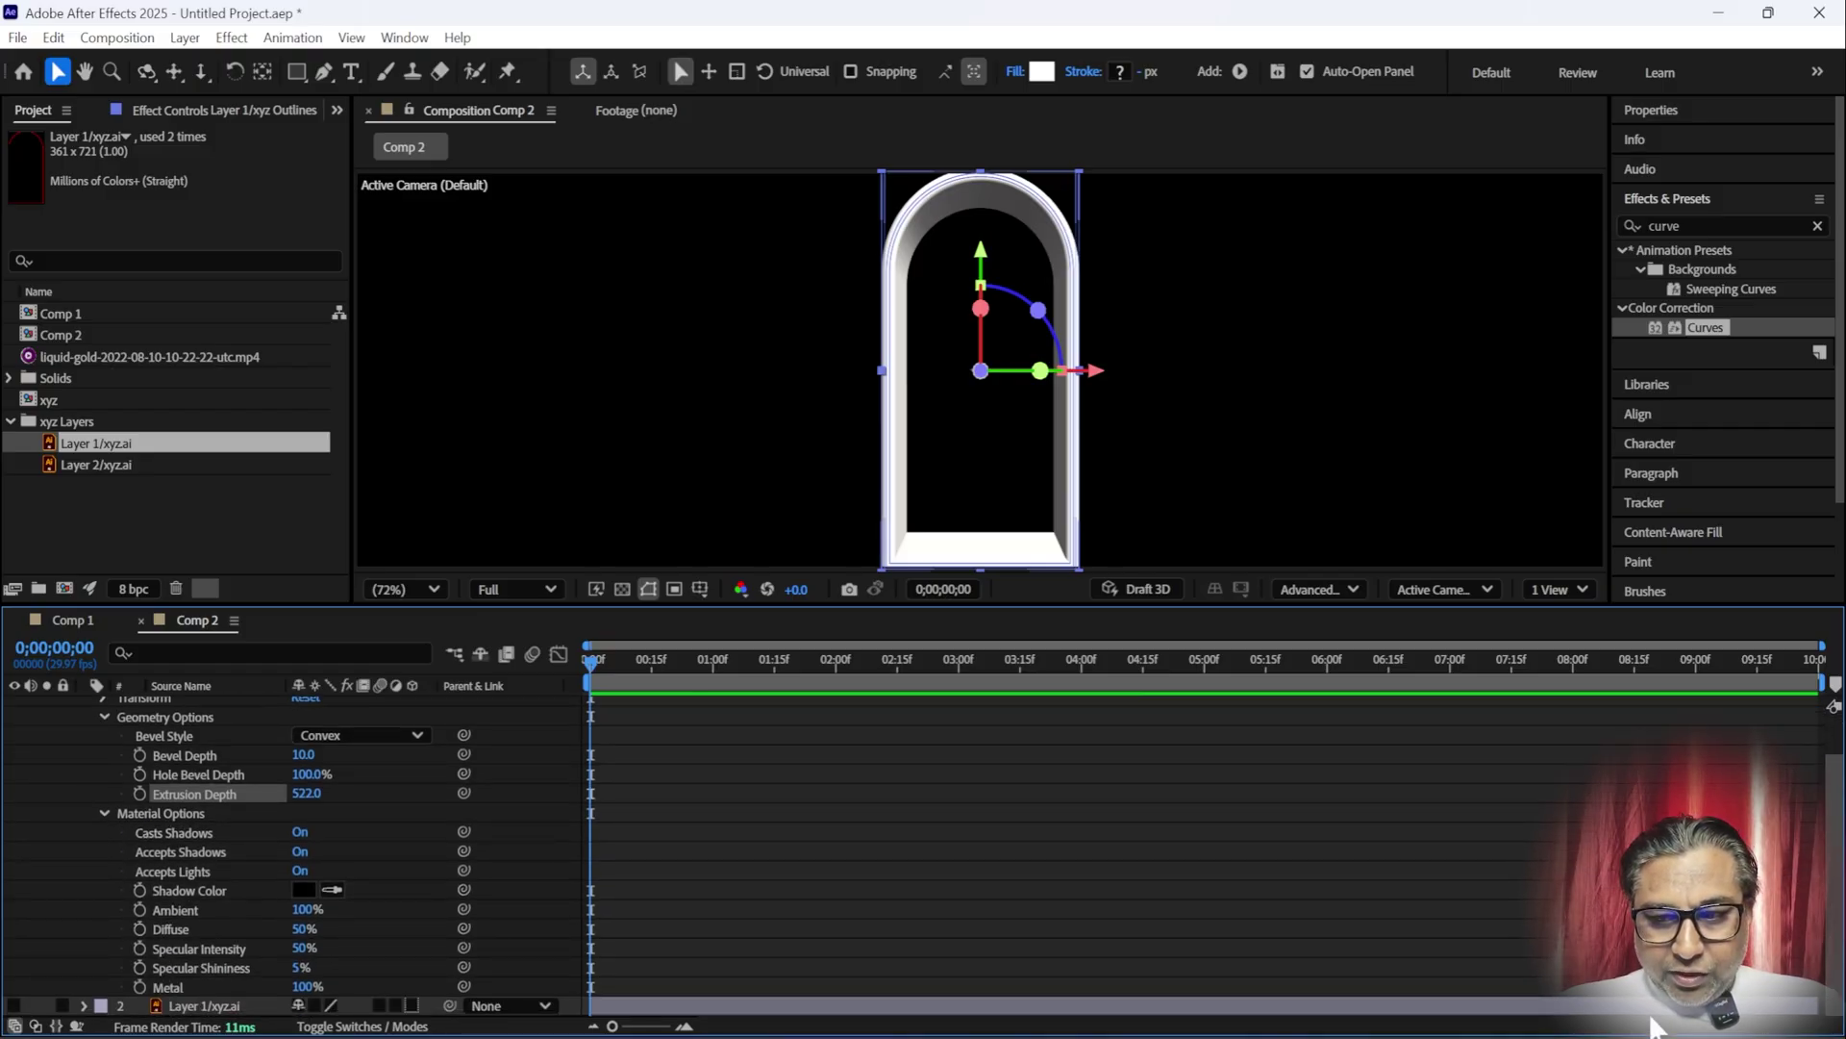
mouse_move(301, 968)
left_mouse_down()
mouse_move(300, 947)
mouse_move(478, 952)
left_mouse_up()
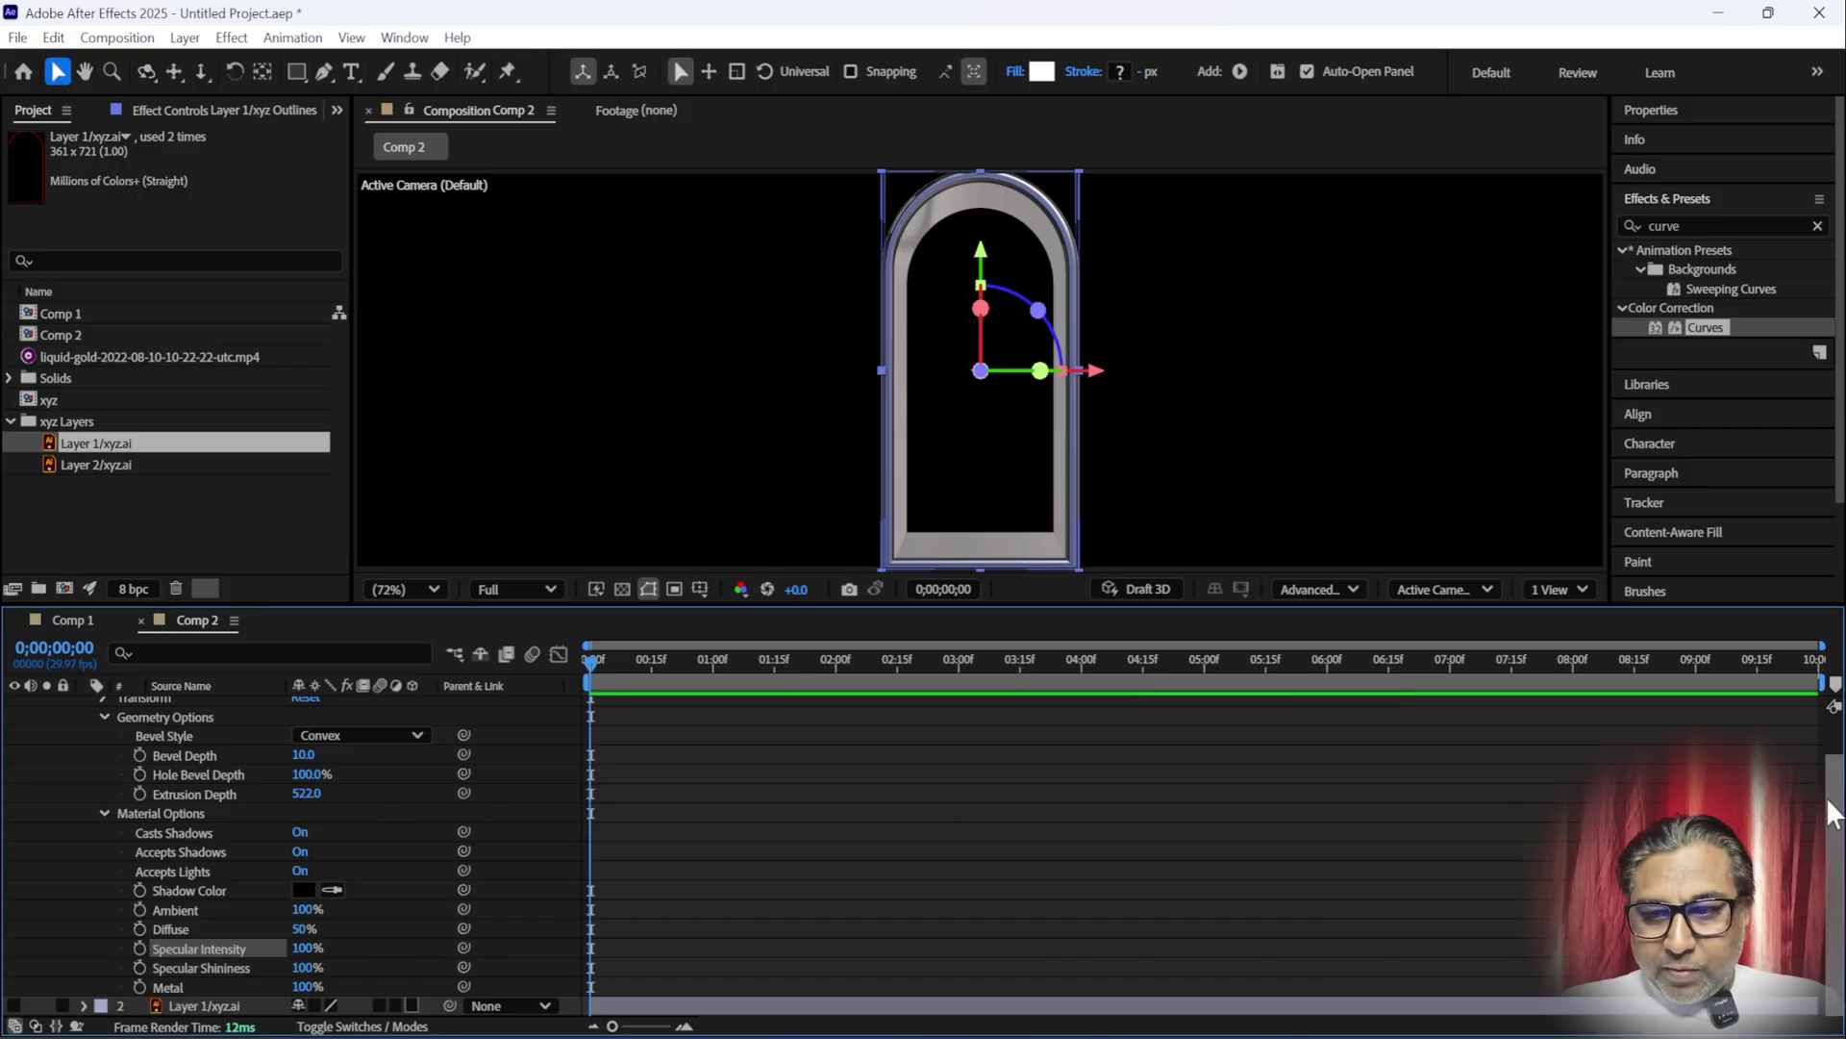
left_click_drag(1832, 769, 1835, 717)
left_click(86, 706)
left_click(385, 871)
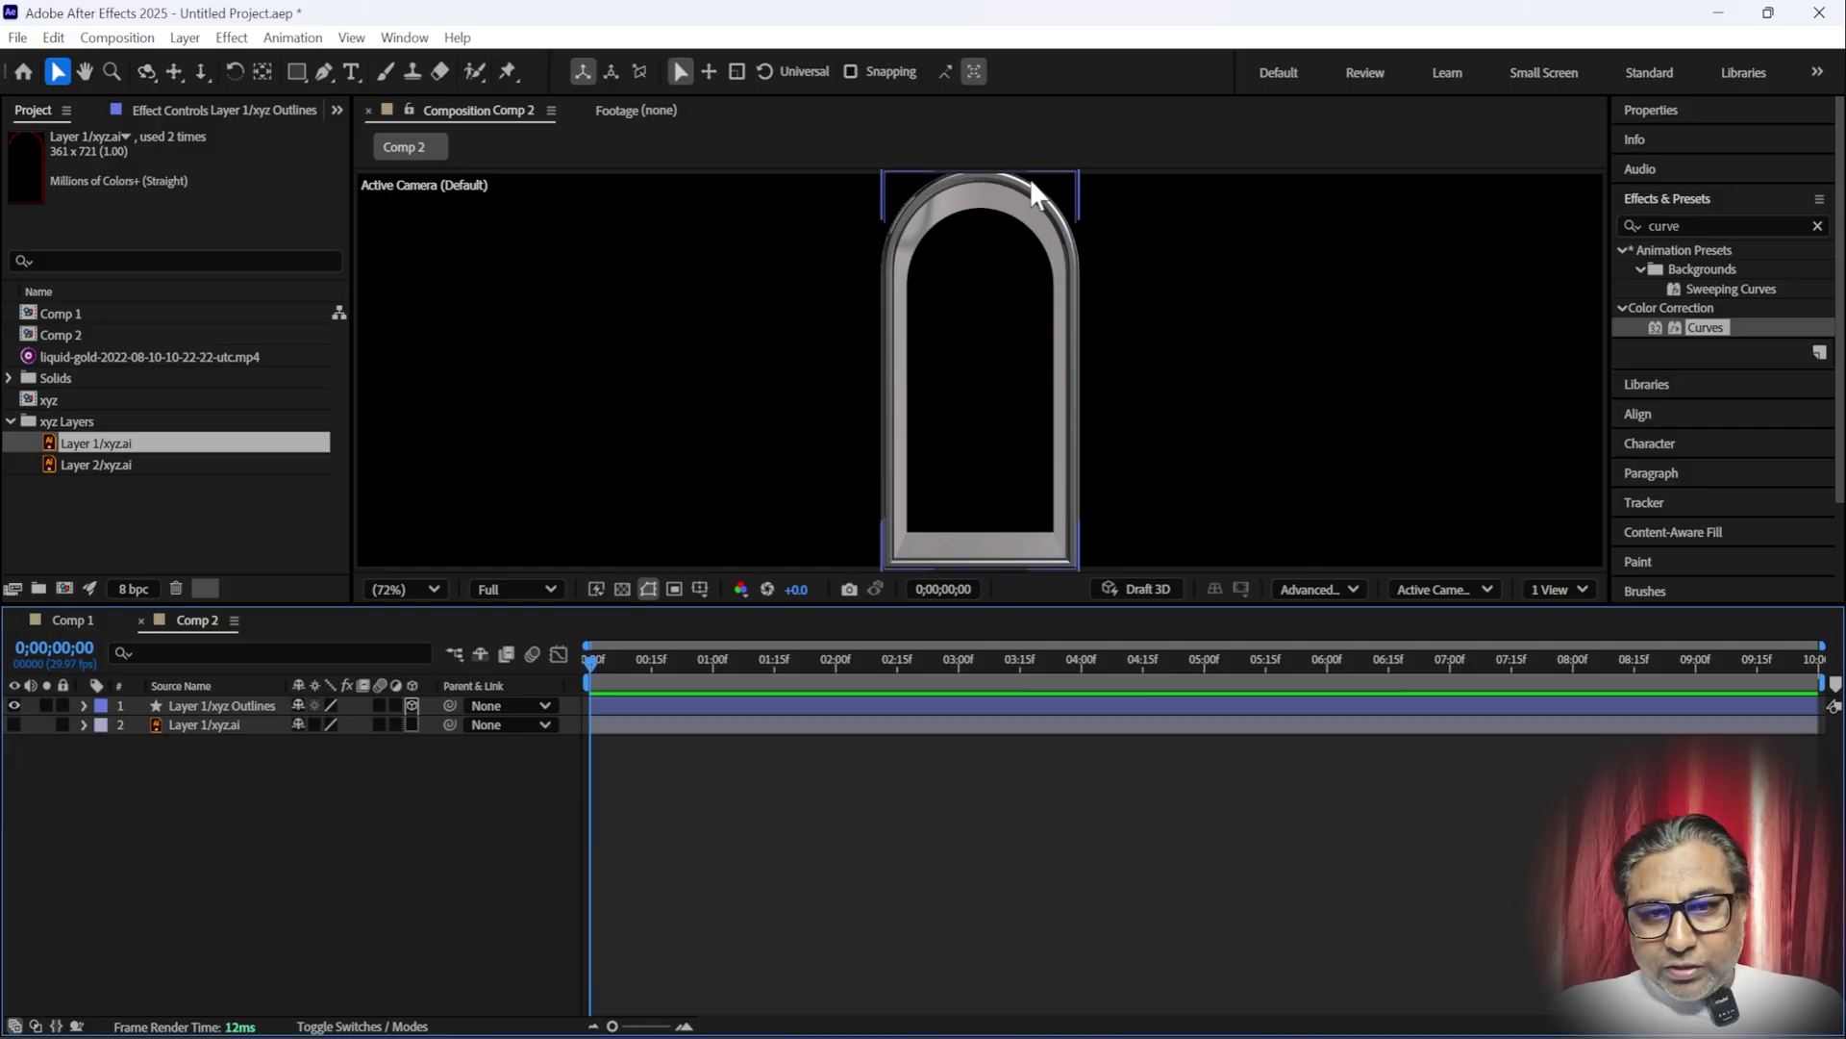
- Scale the arch outlines layer to 96%
left_click(215, 706)
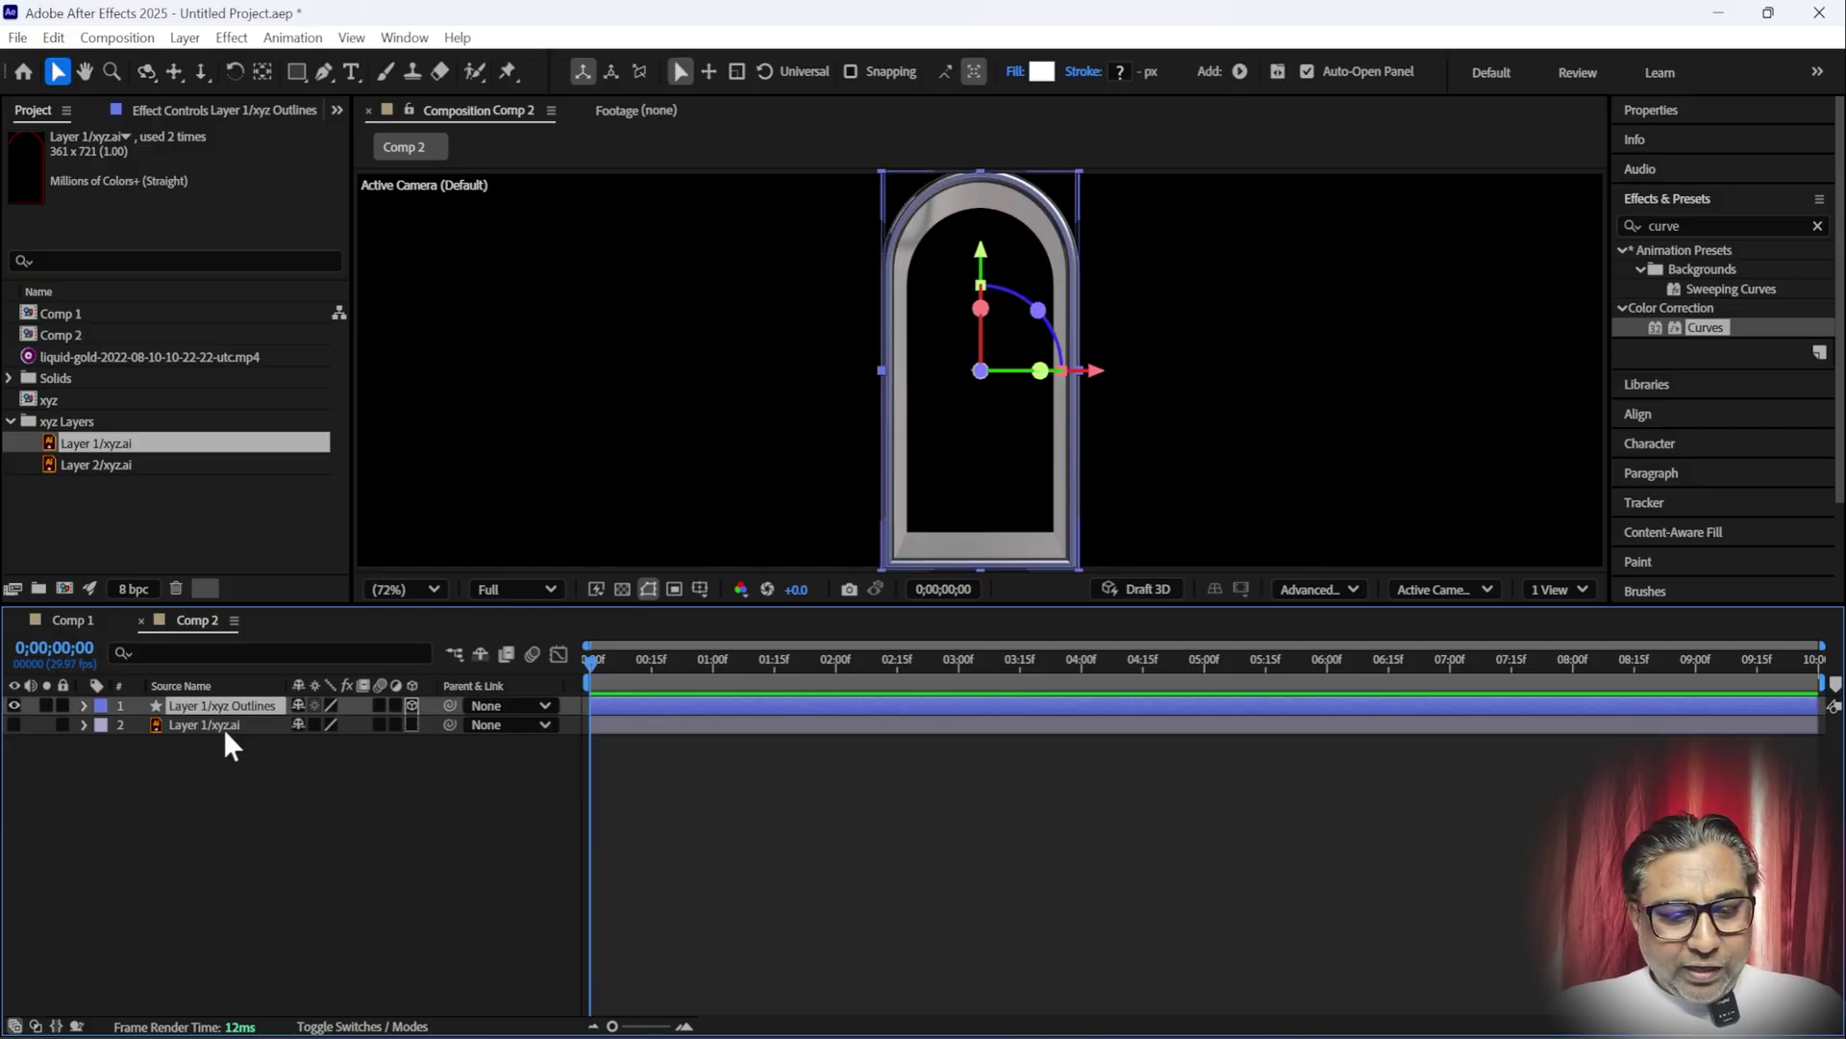
key("s")
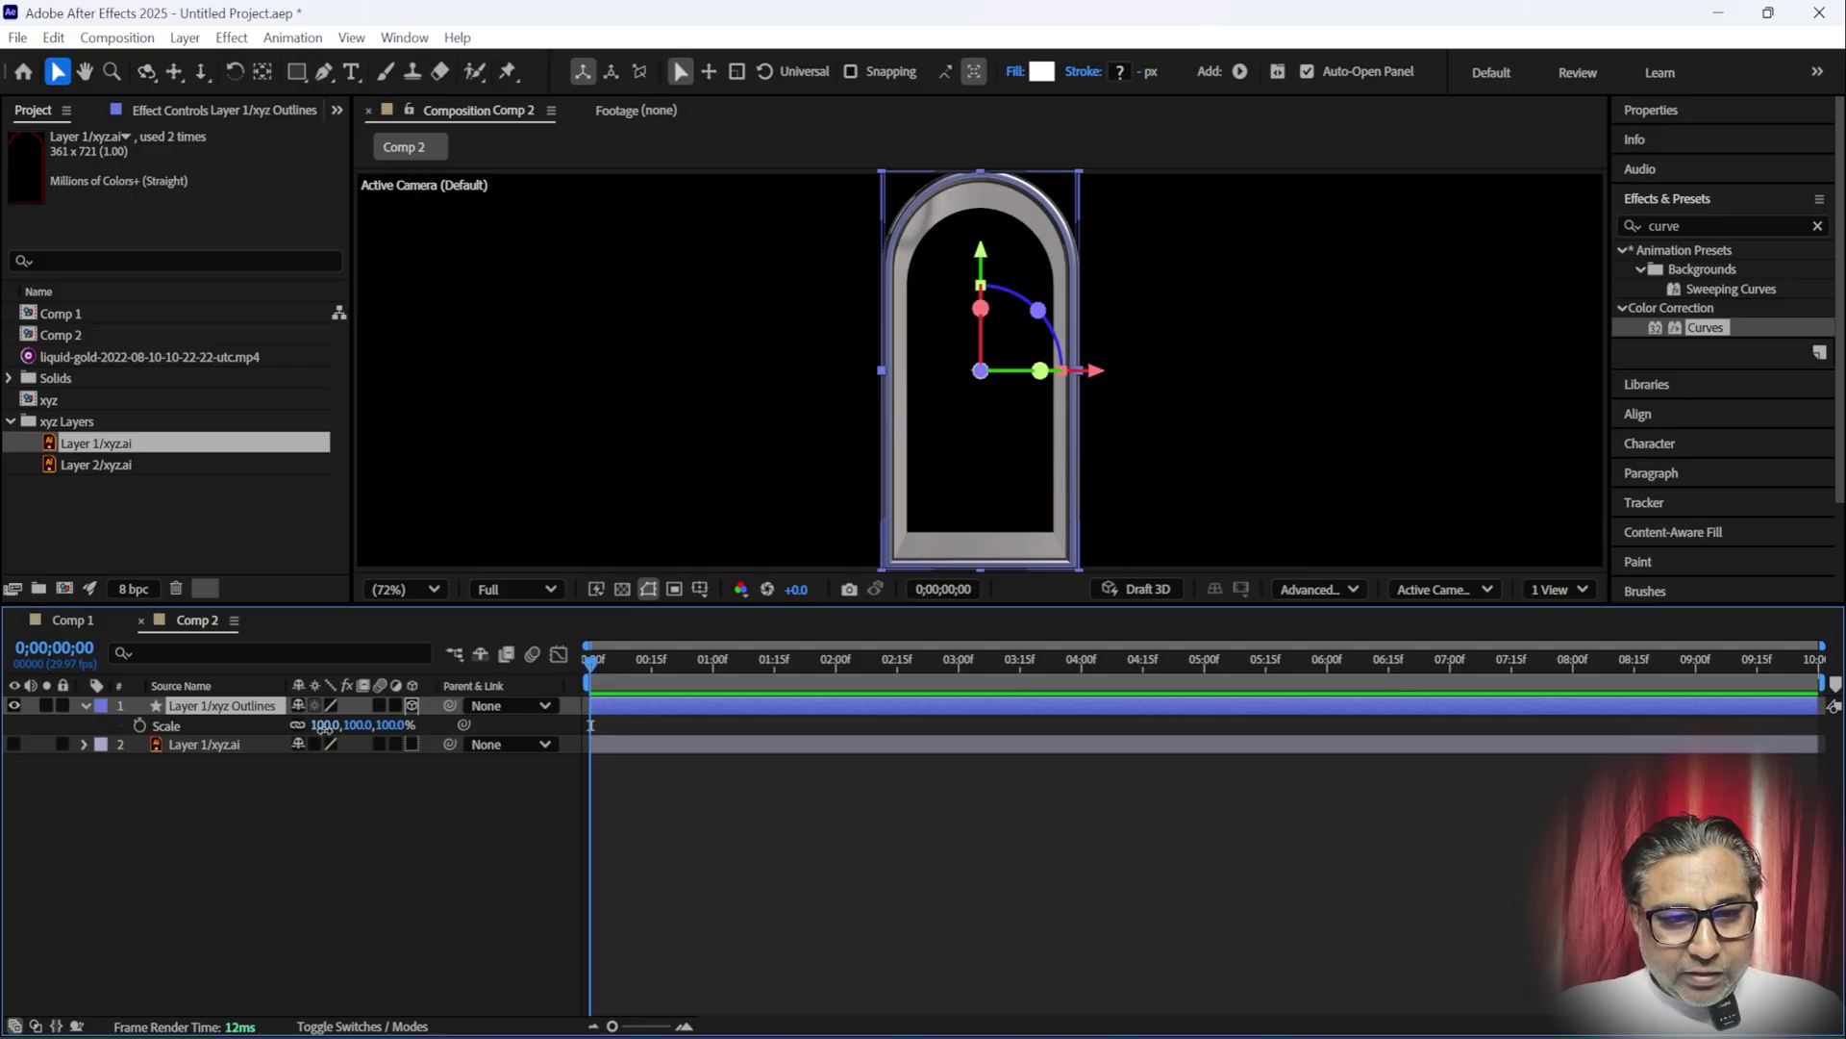
left_click_drag(325, 728, 321, 729)
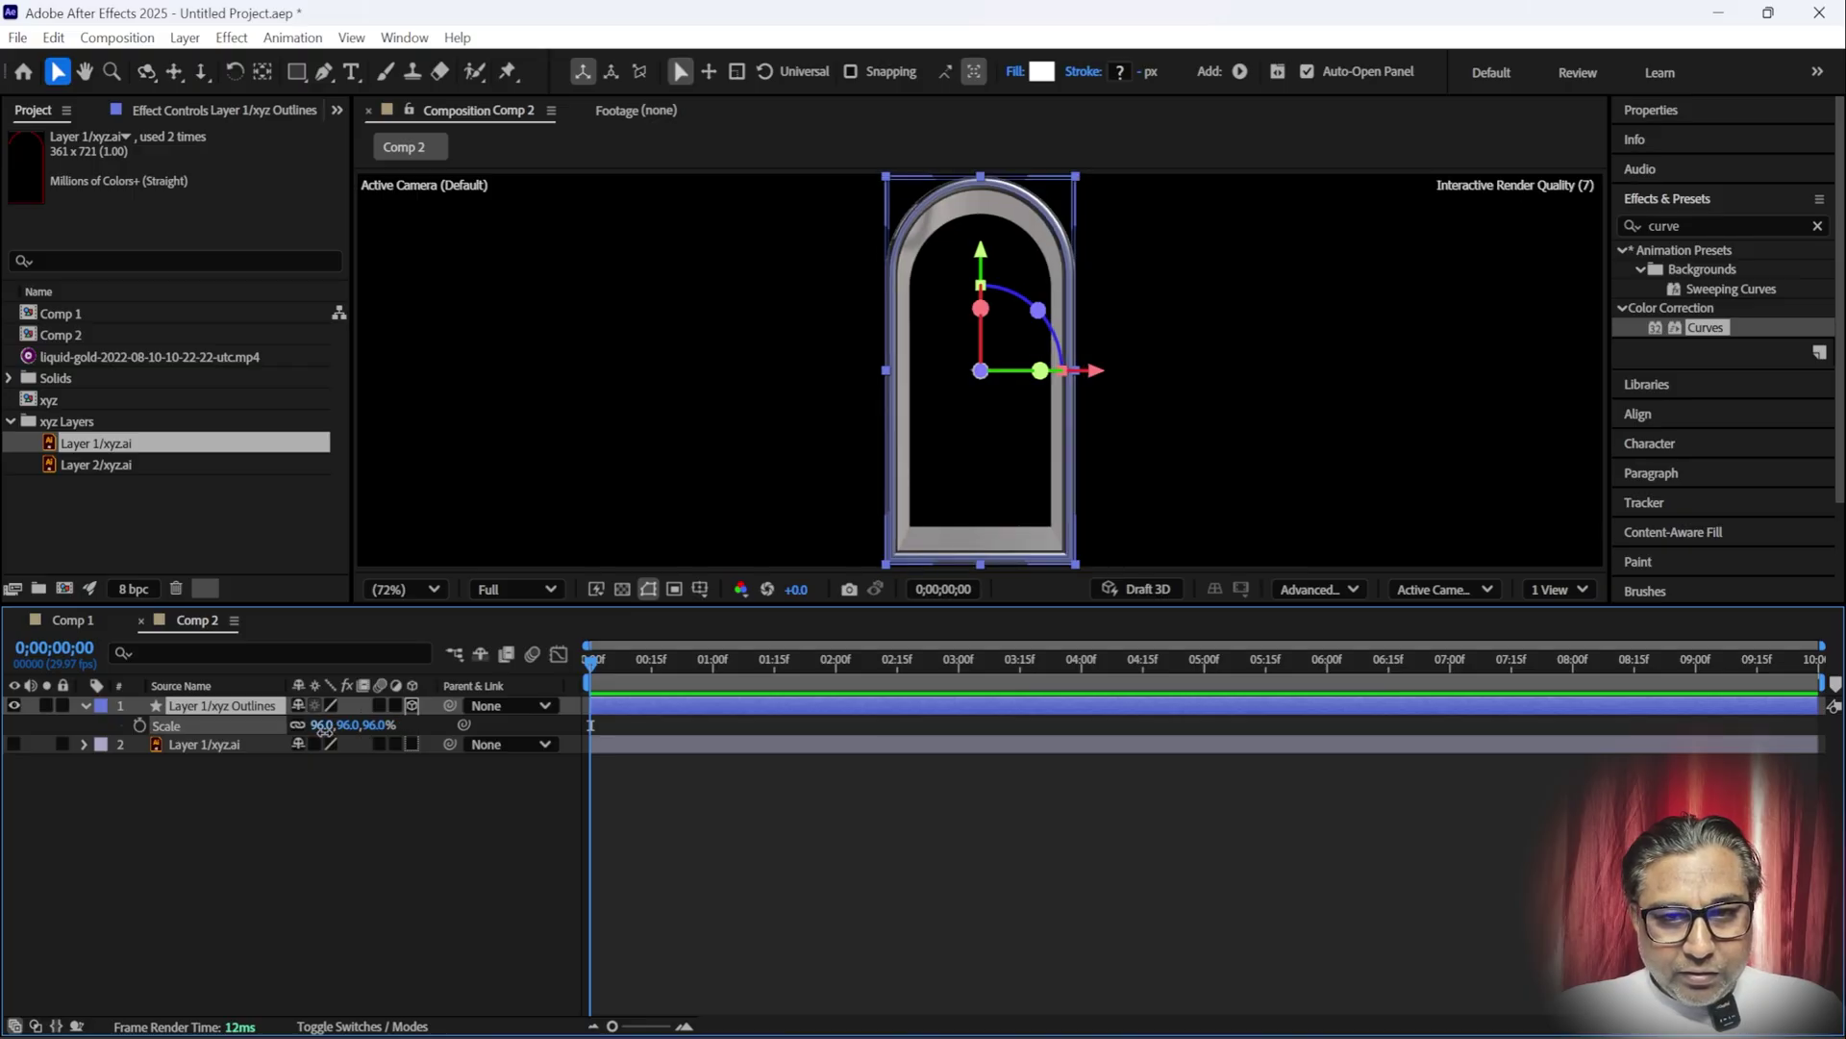
left_click(291, 810)
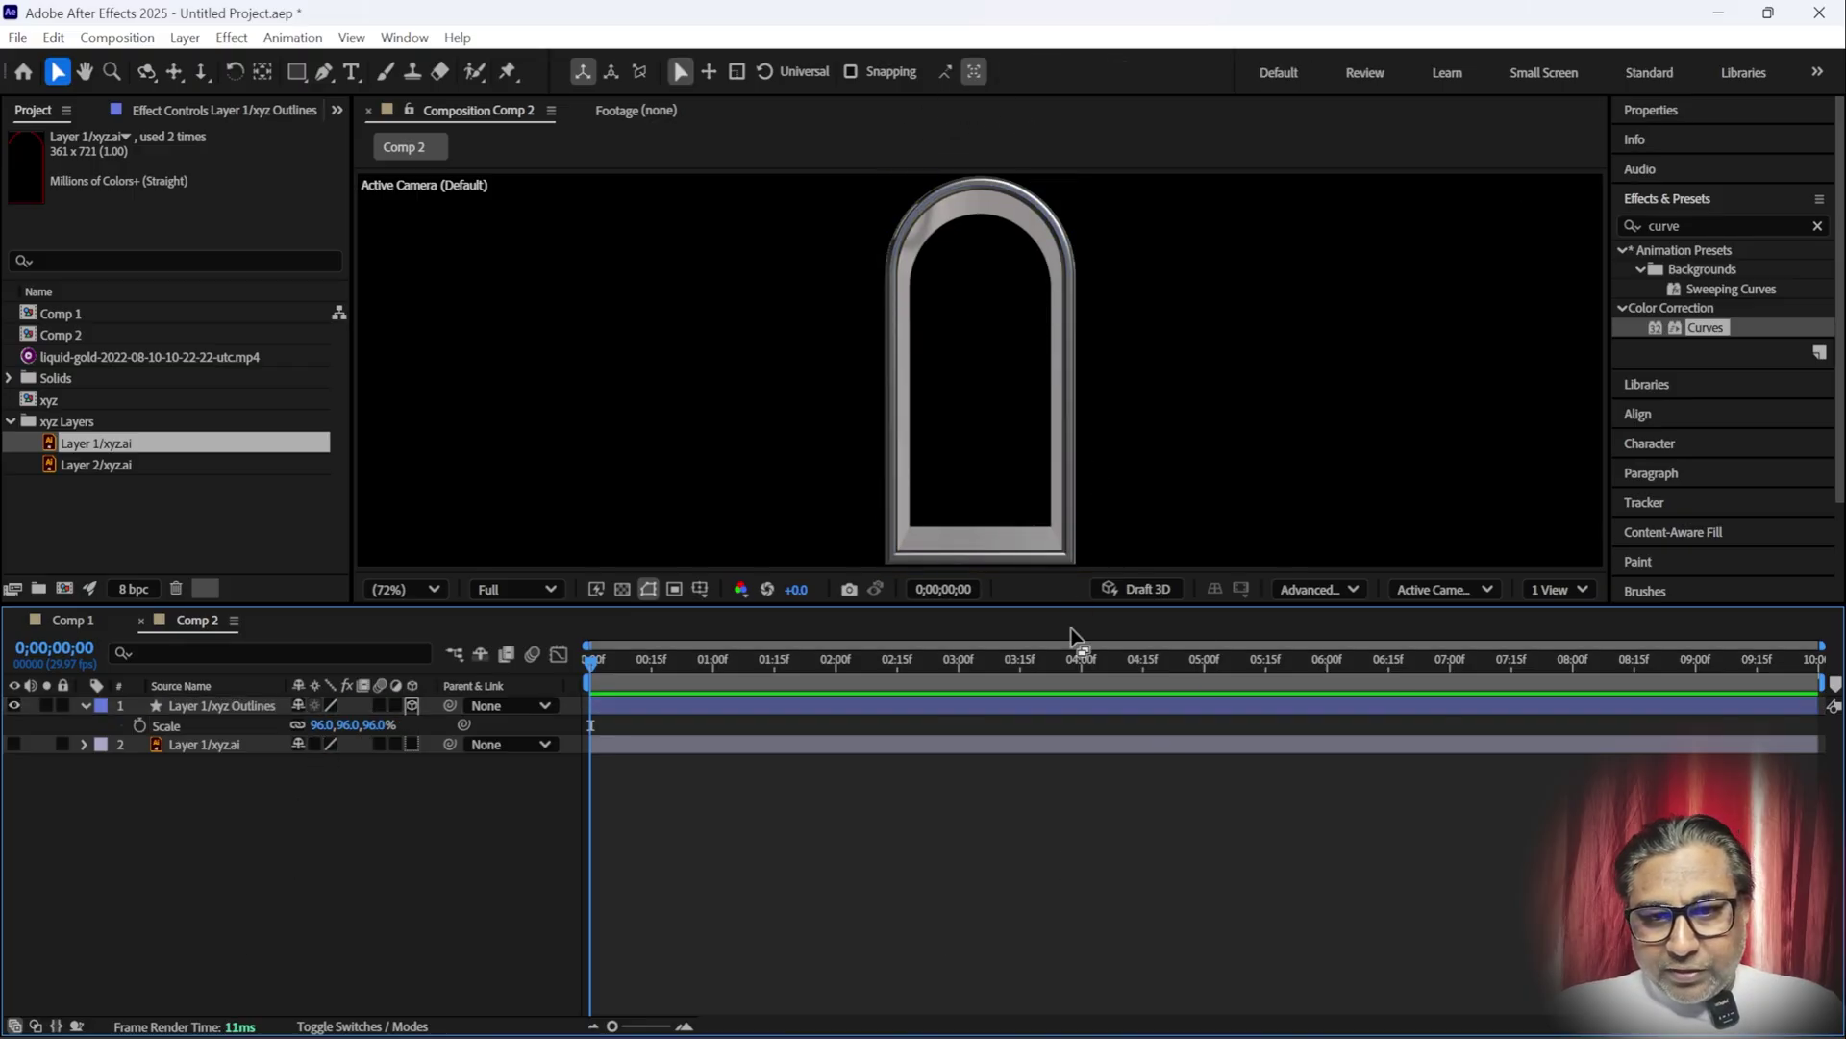
left_click(85, 725)
left_click(84, 706)
left_click(183, 850)
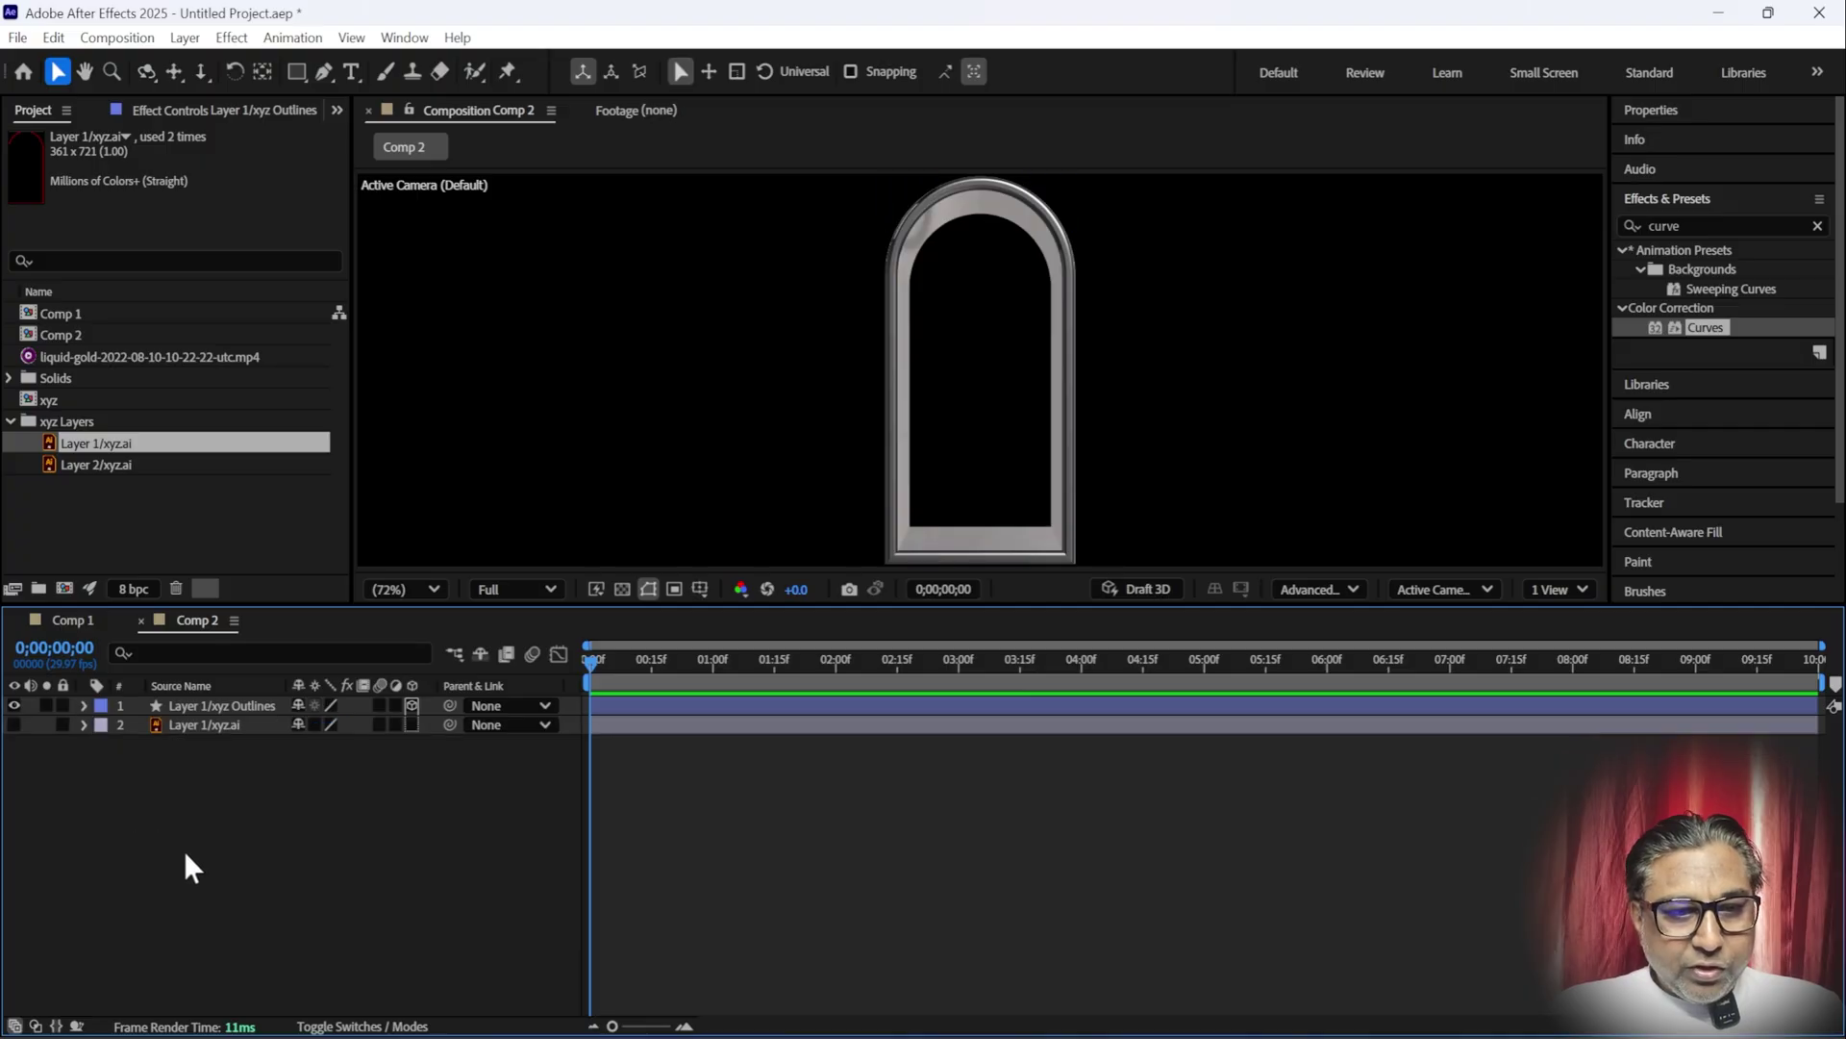
- Copy the liquid-gold footage layer from Comp 1 into Comp 2 and move it to the bottom
left_click(73, 620)
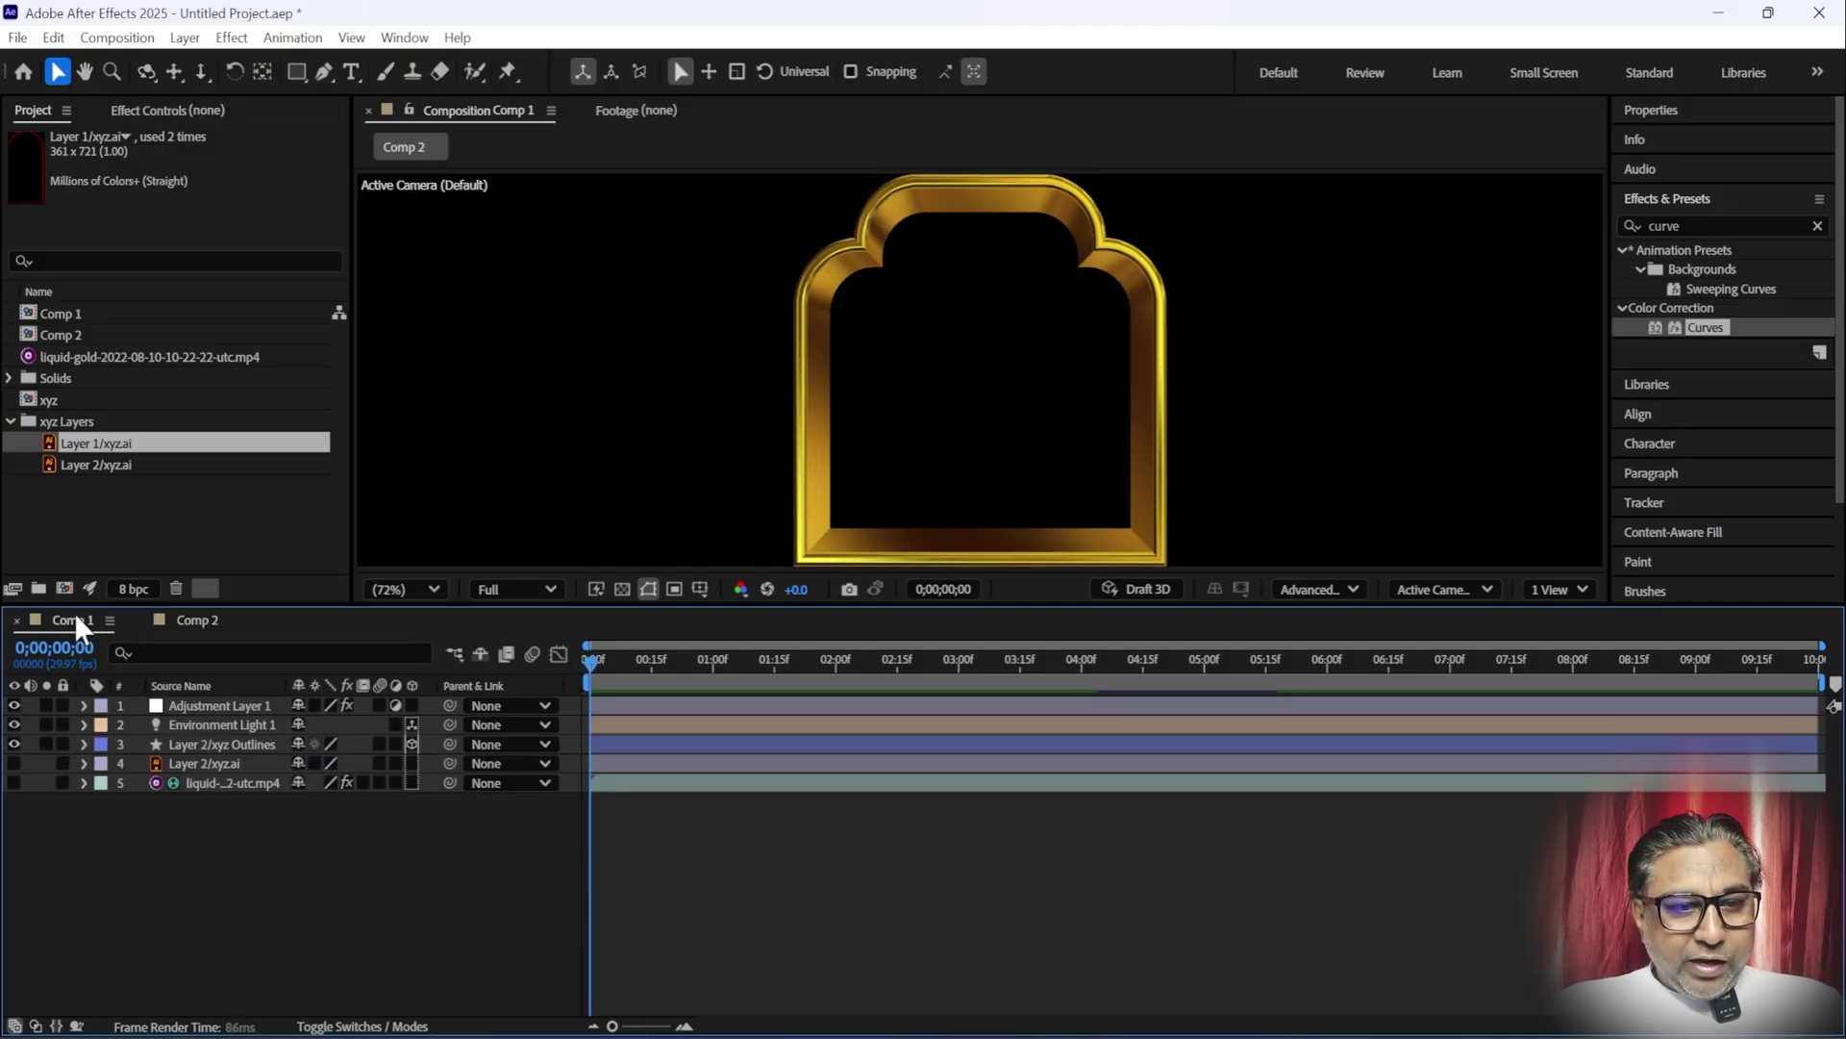
left_click(235, 782)
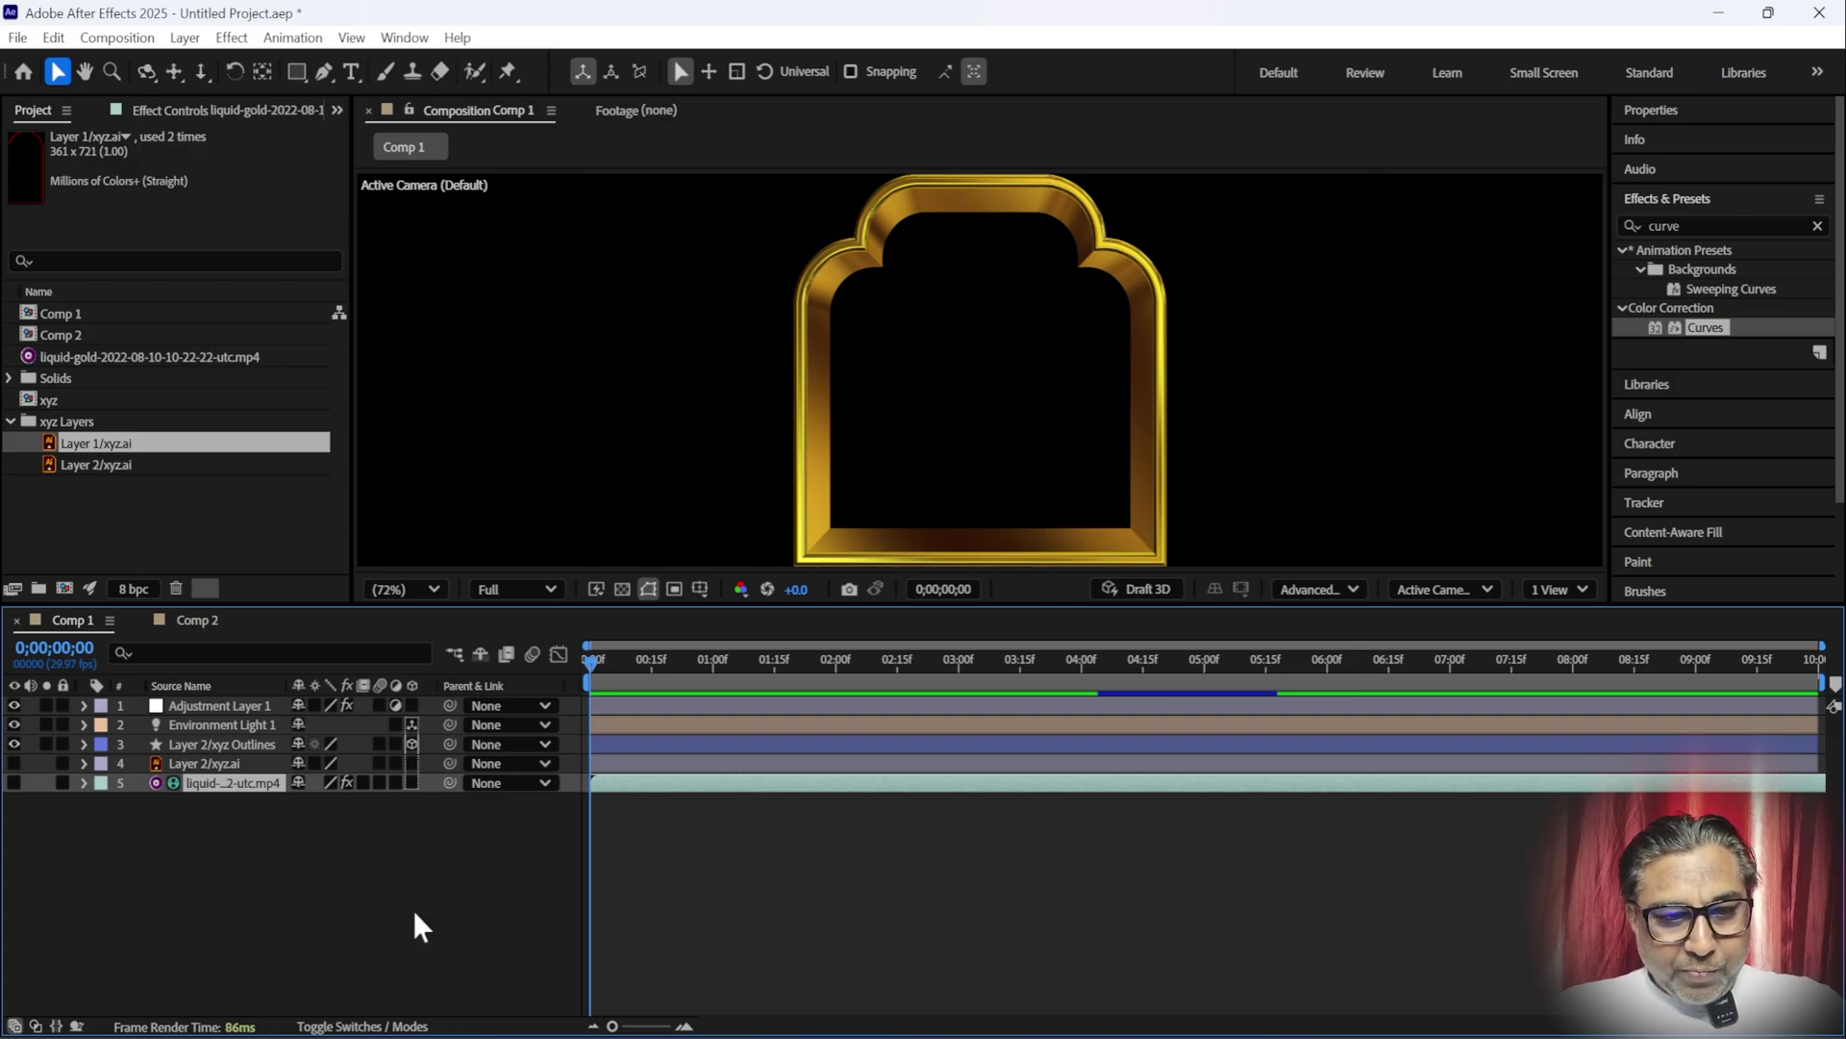
left_click(193, 623)
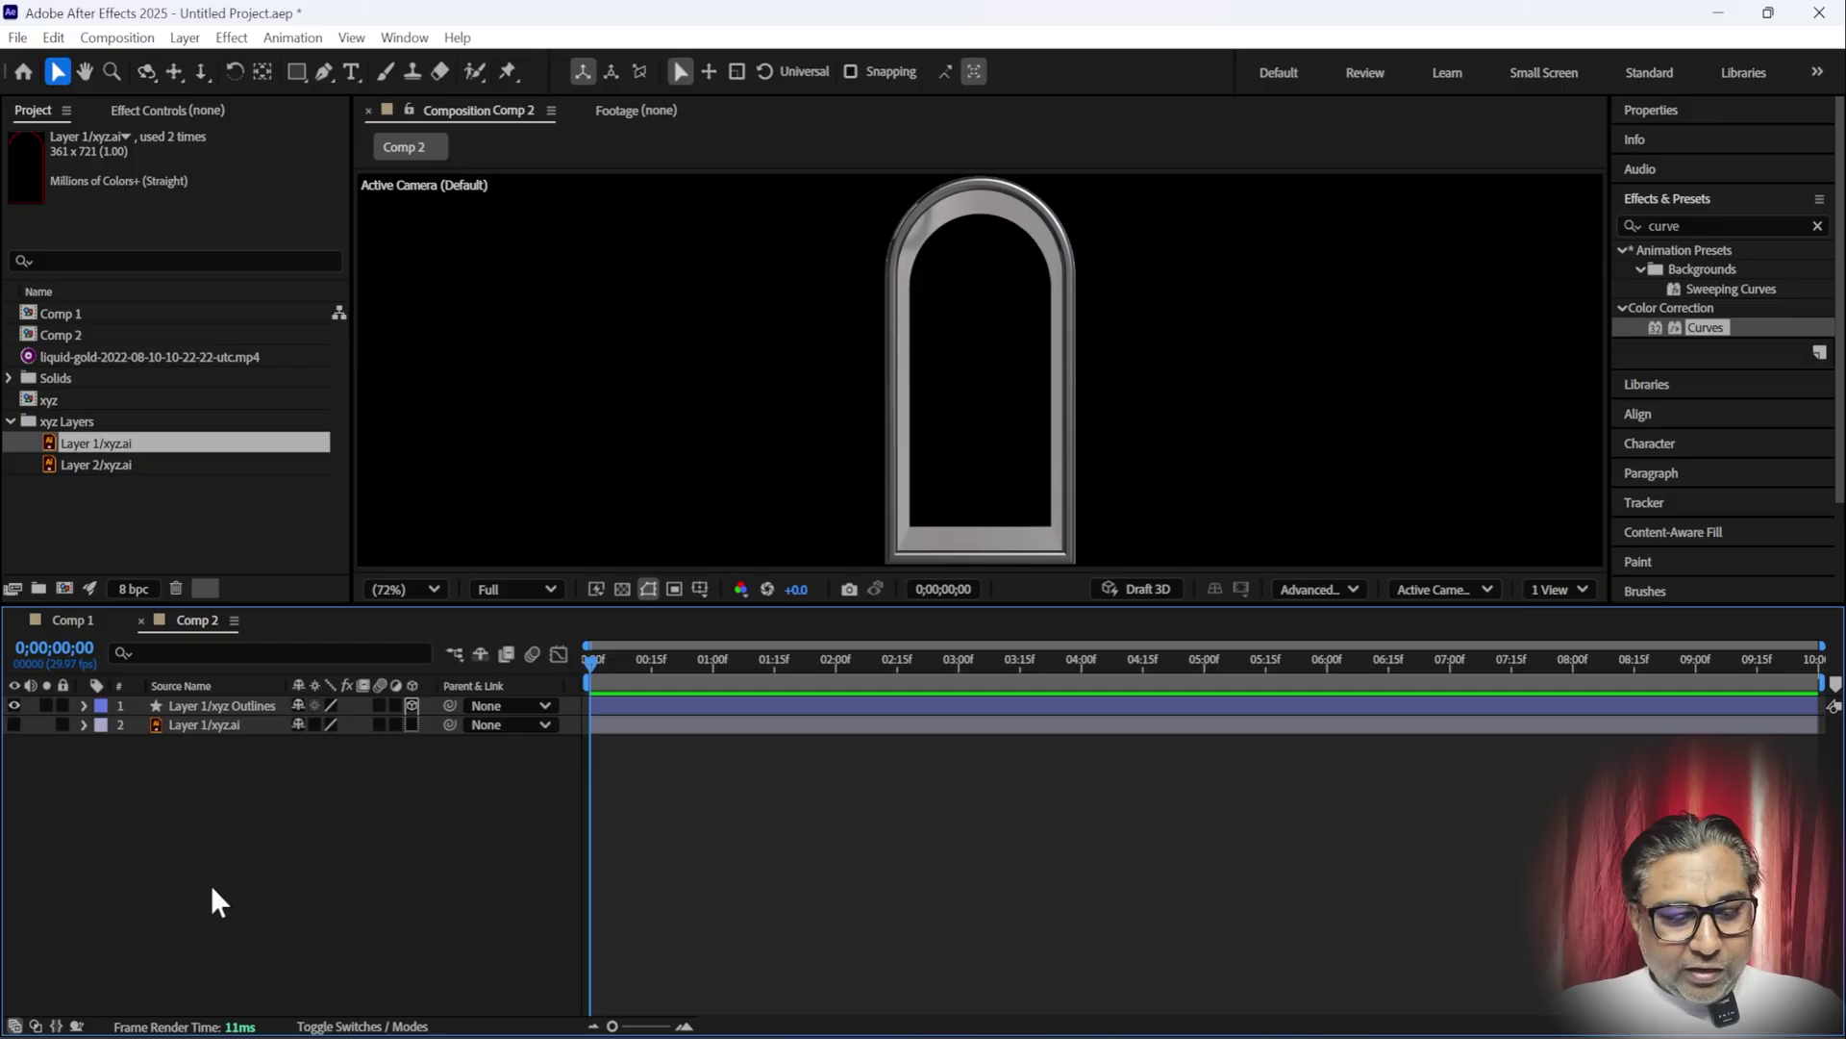
key("ctrl+v")
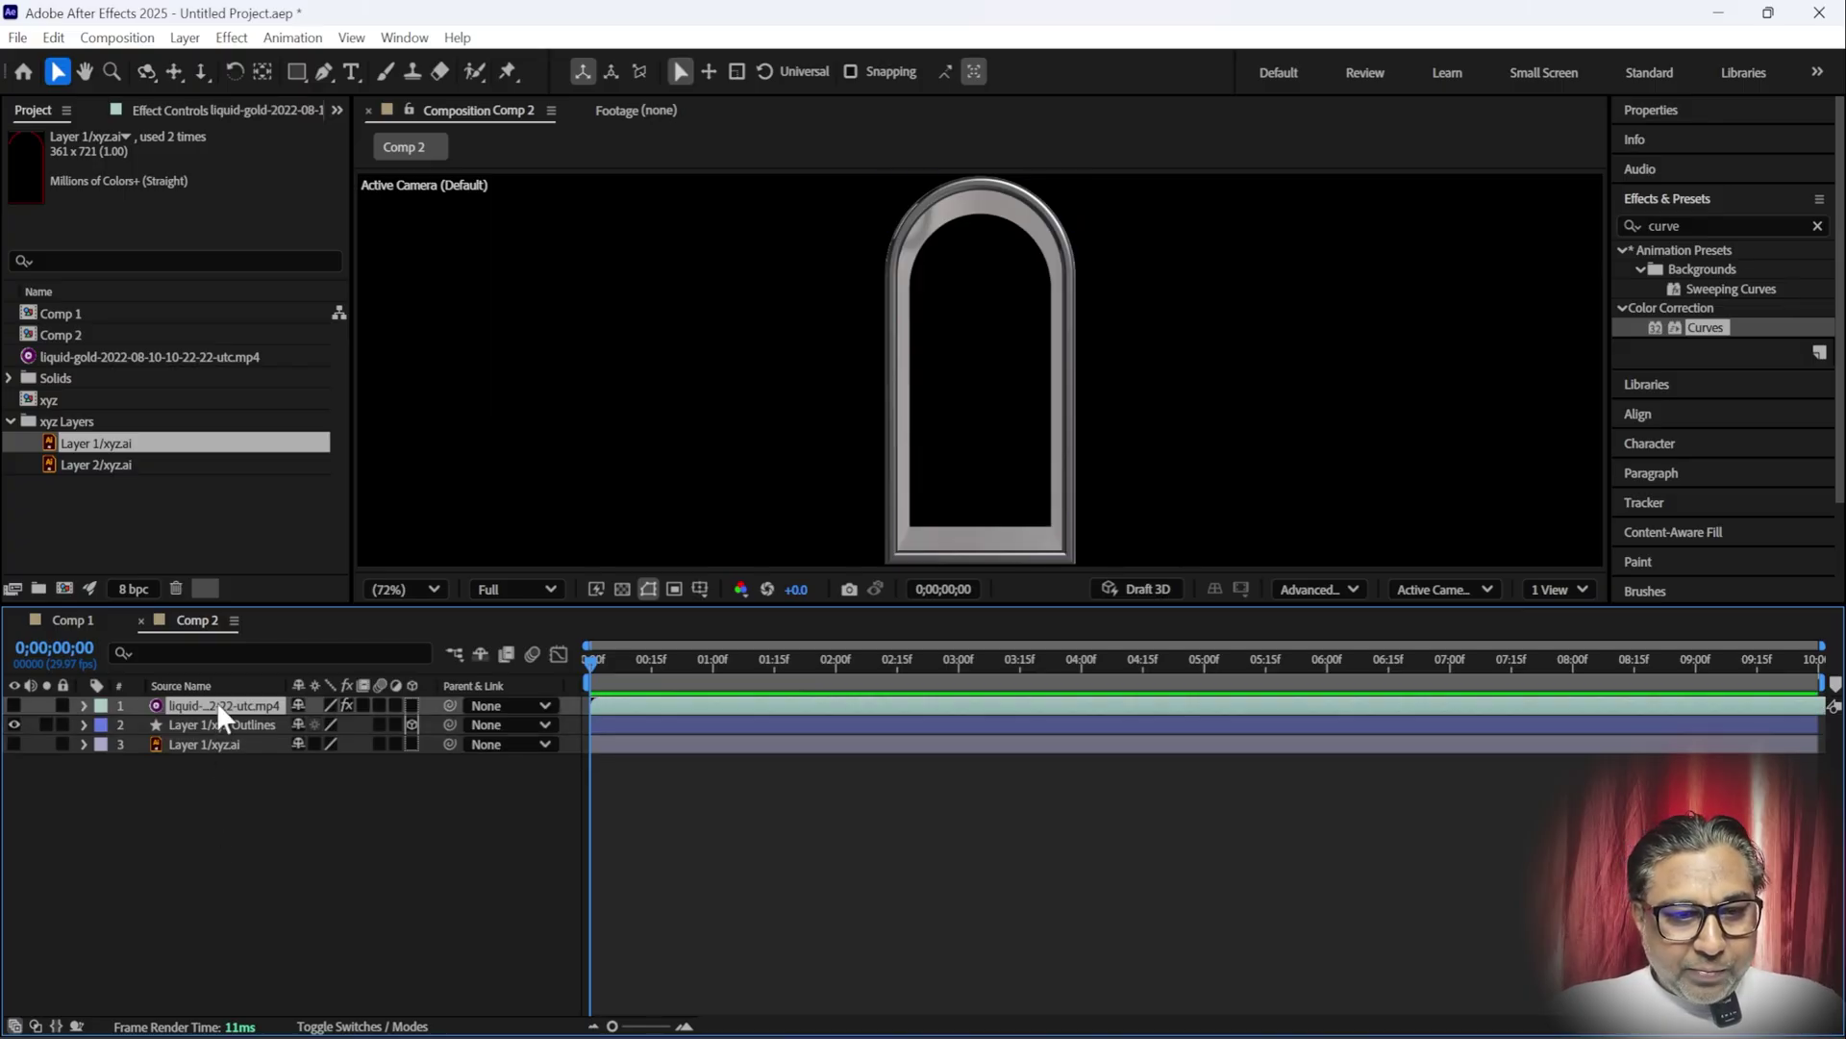
mouse_move(217, 705)
left_mouse_down()
mouse_move(220, 825)
mouse_move(248, 852)
left_mouse_up()
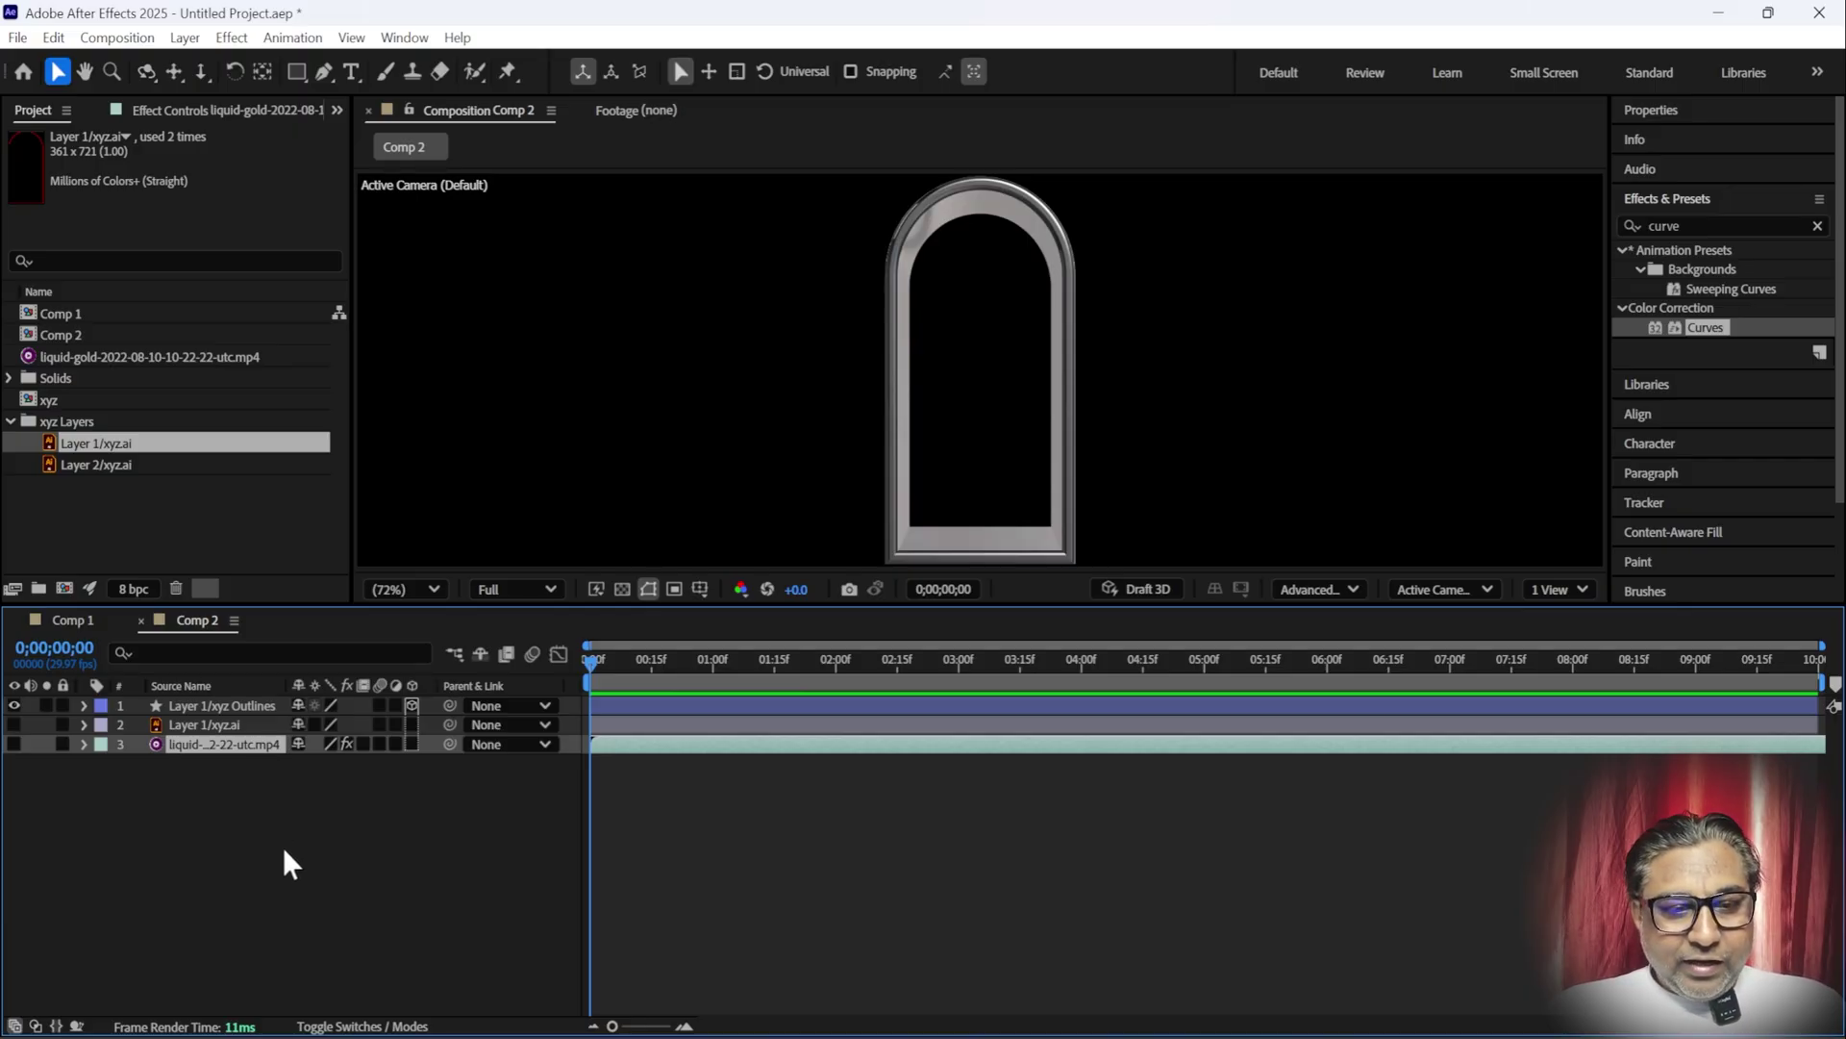
- Add an Environment light to Comp 2 and move it to the top of the stack
right_click(293, 931)
mouse_move(346, 646)
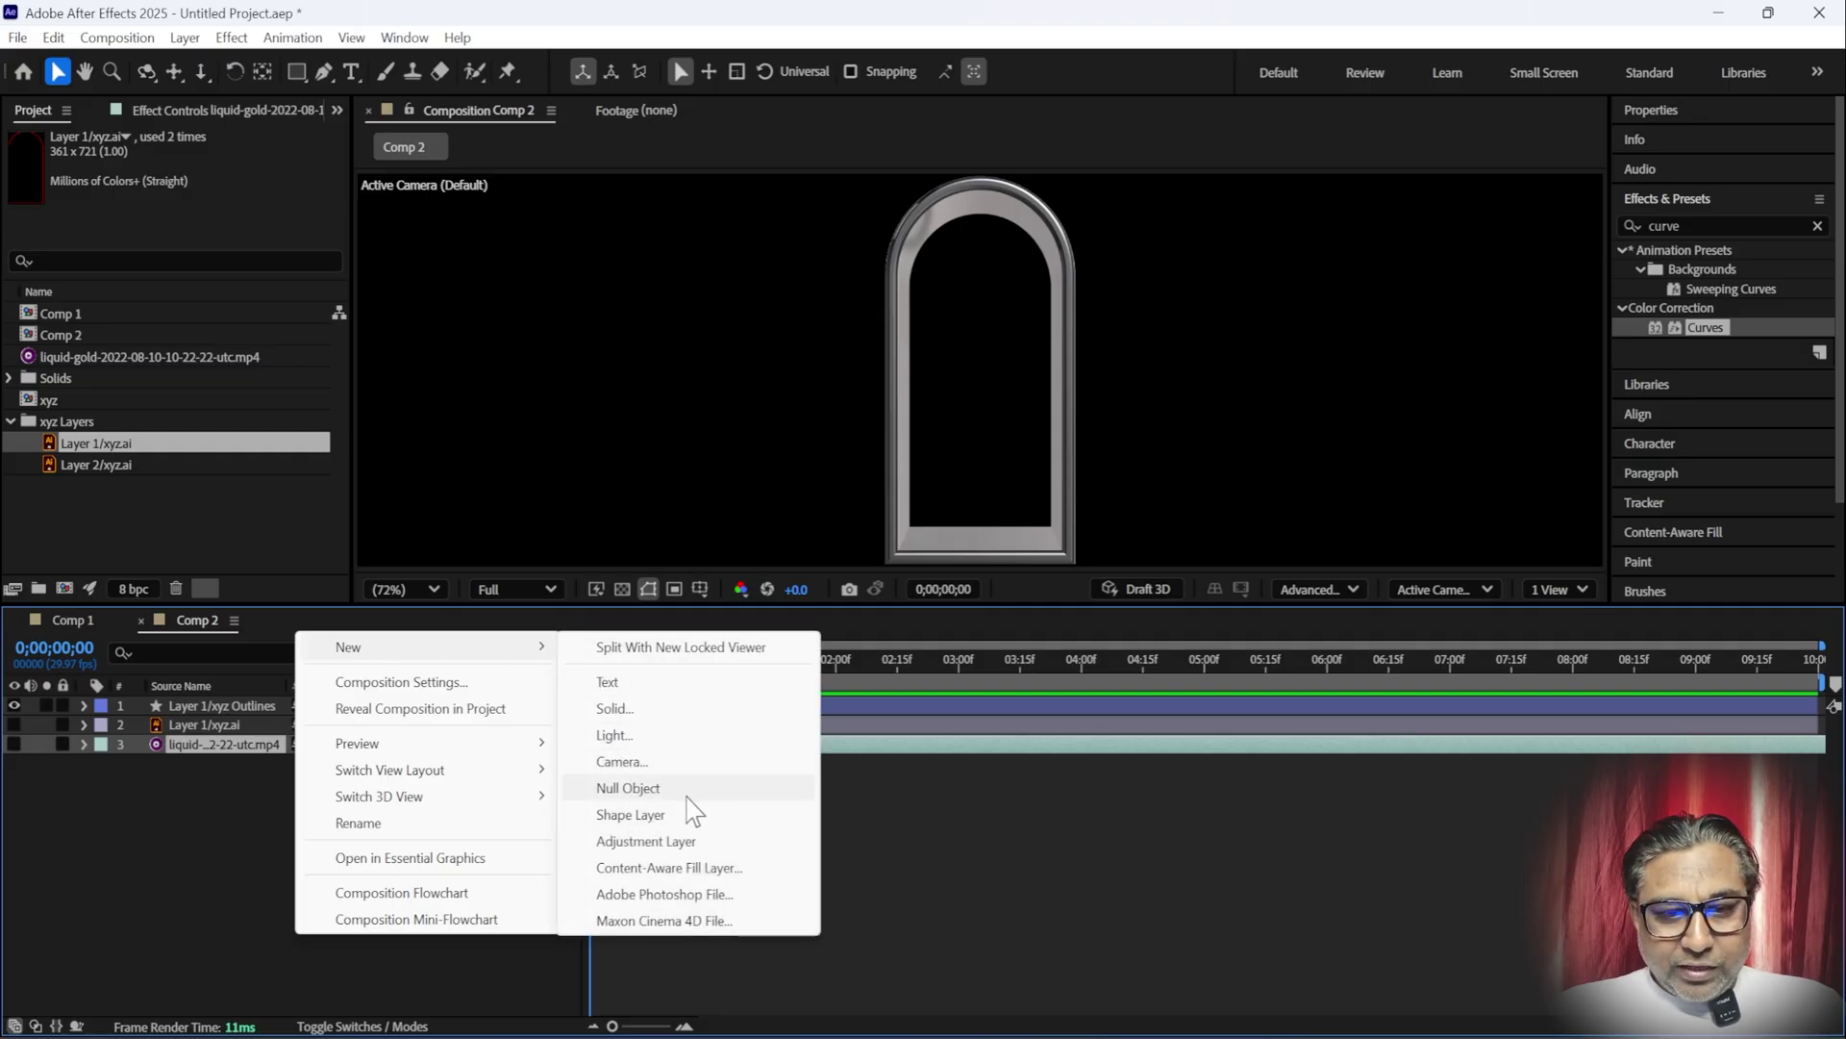
left_click(618, 736)
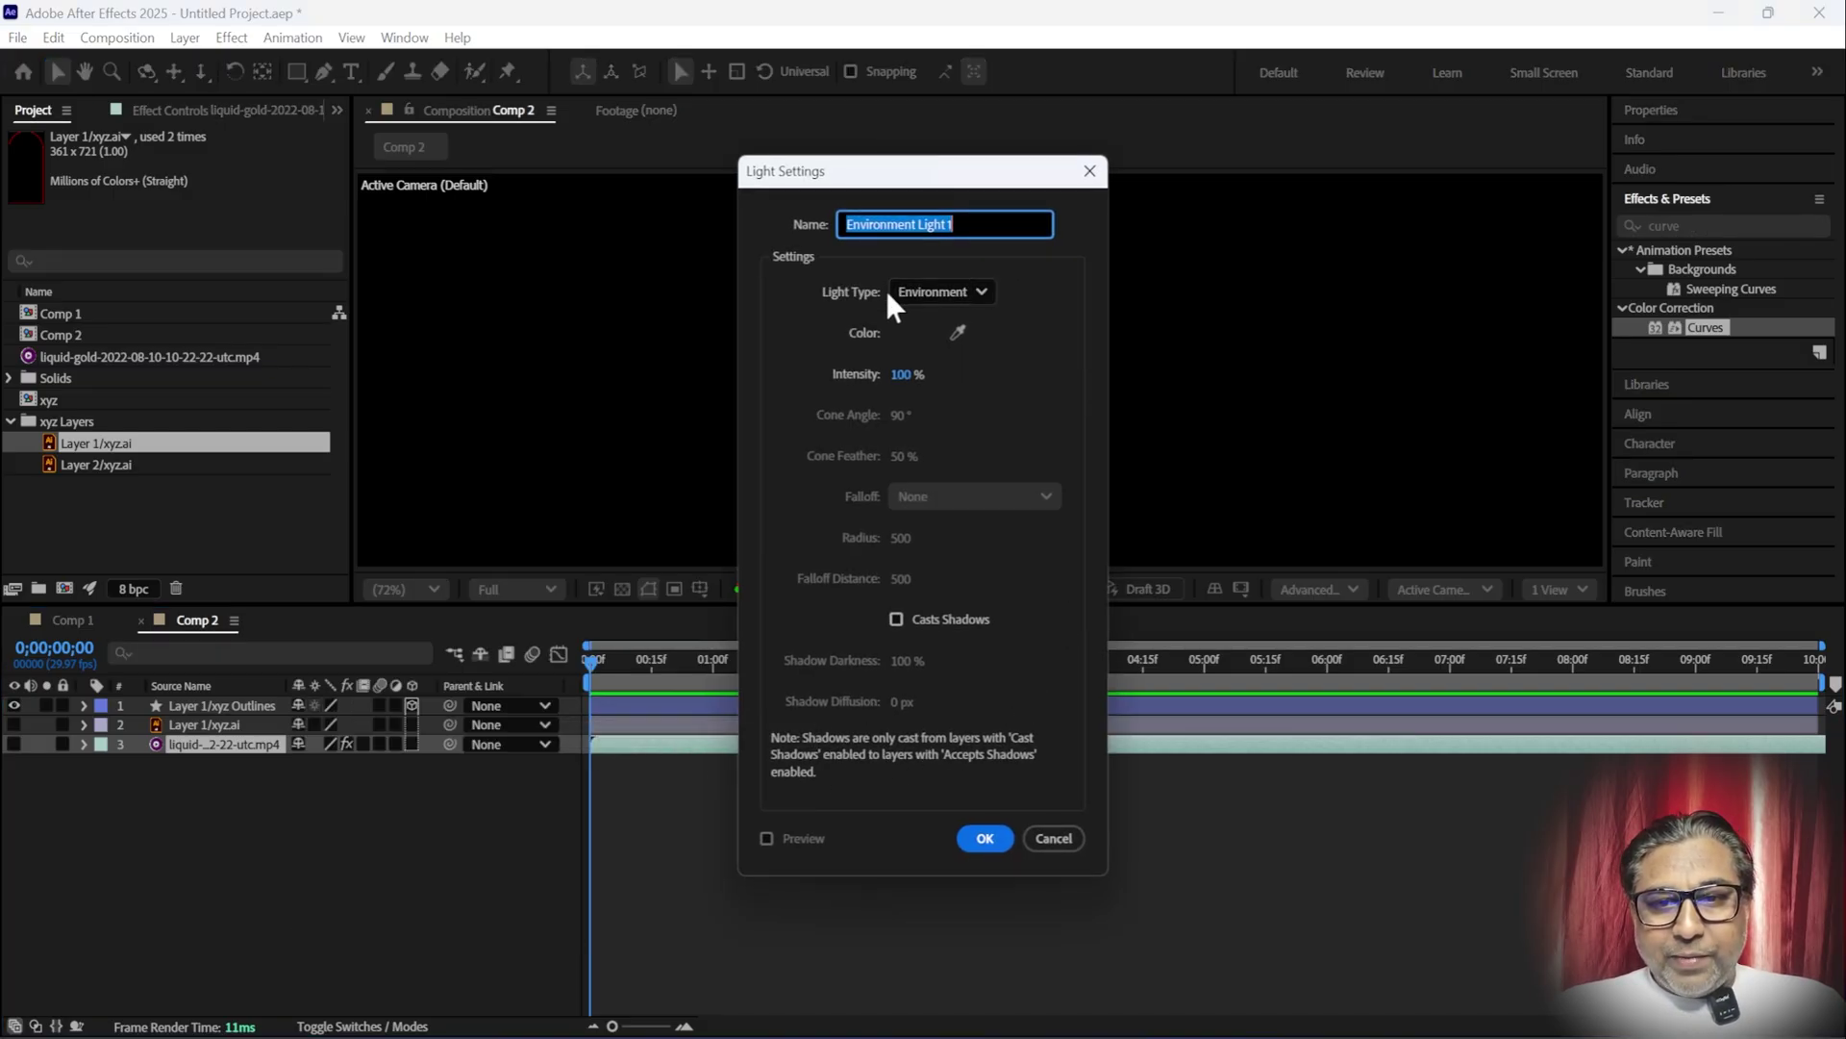
left_click(983, 839)
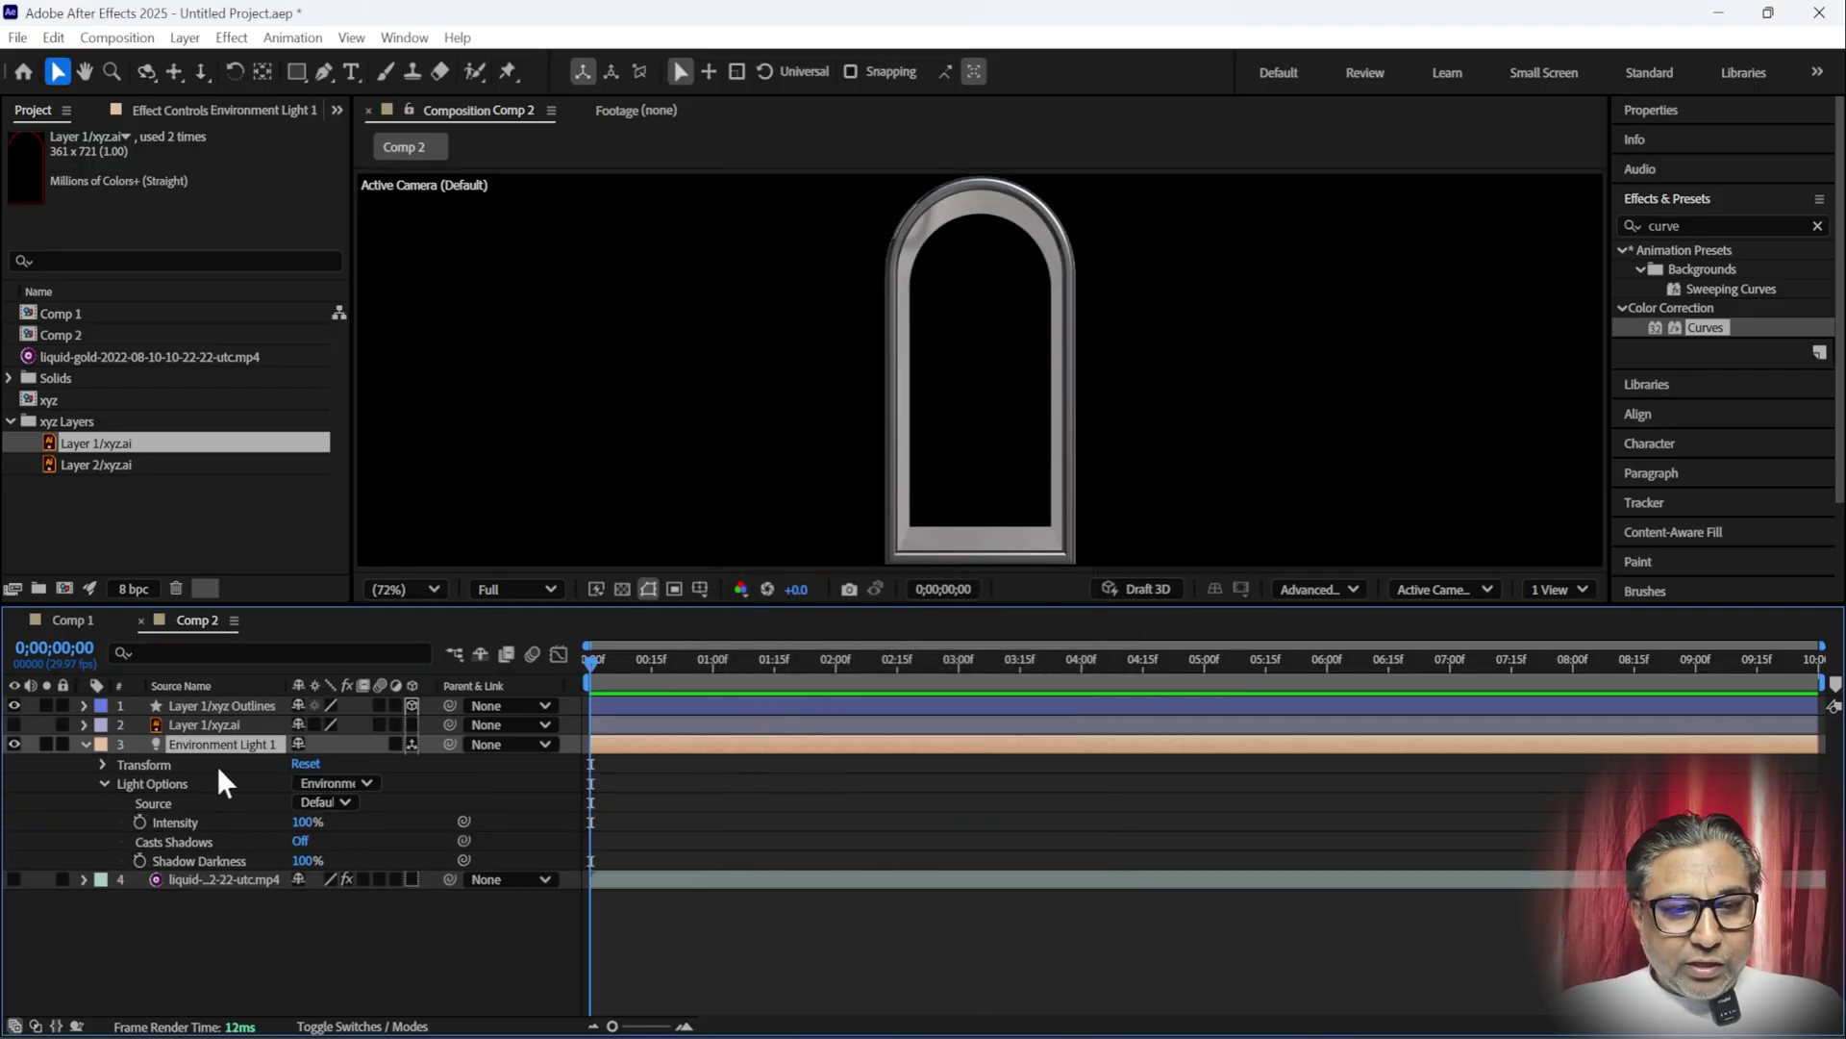
left_click_drag(215, 745, 217, 701)
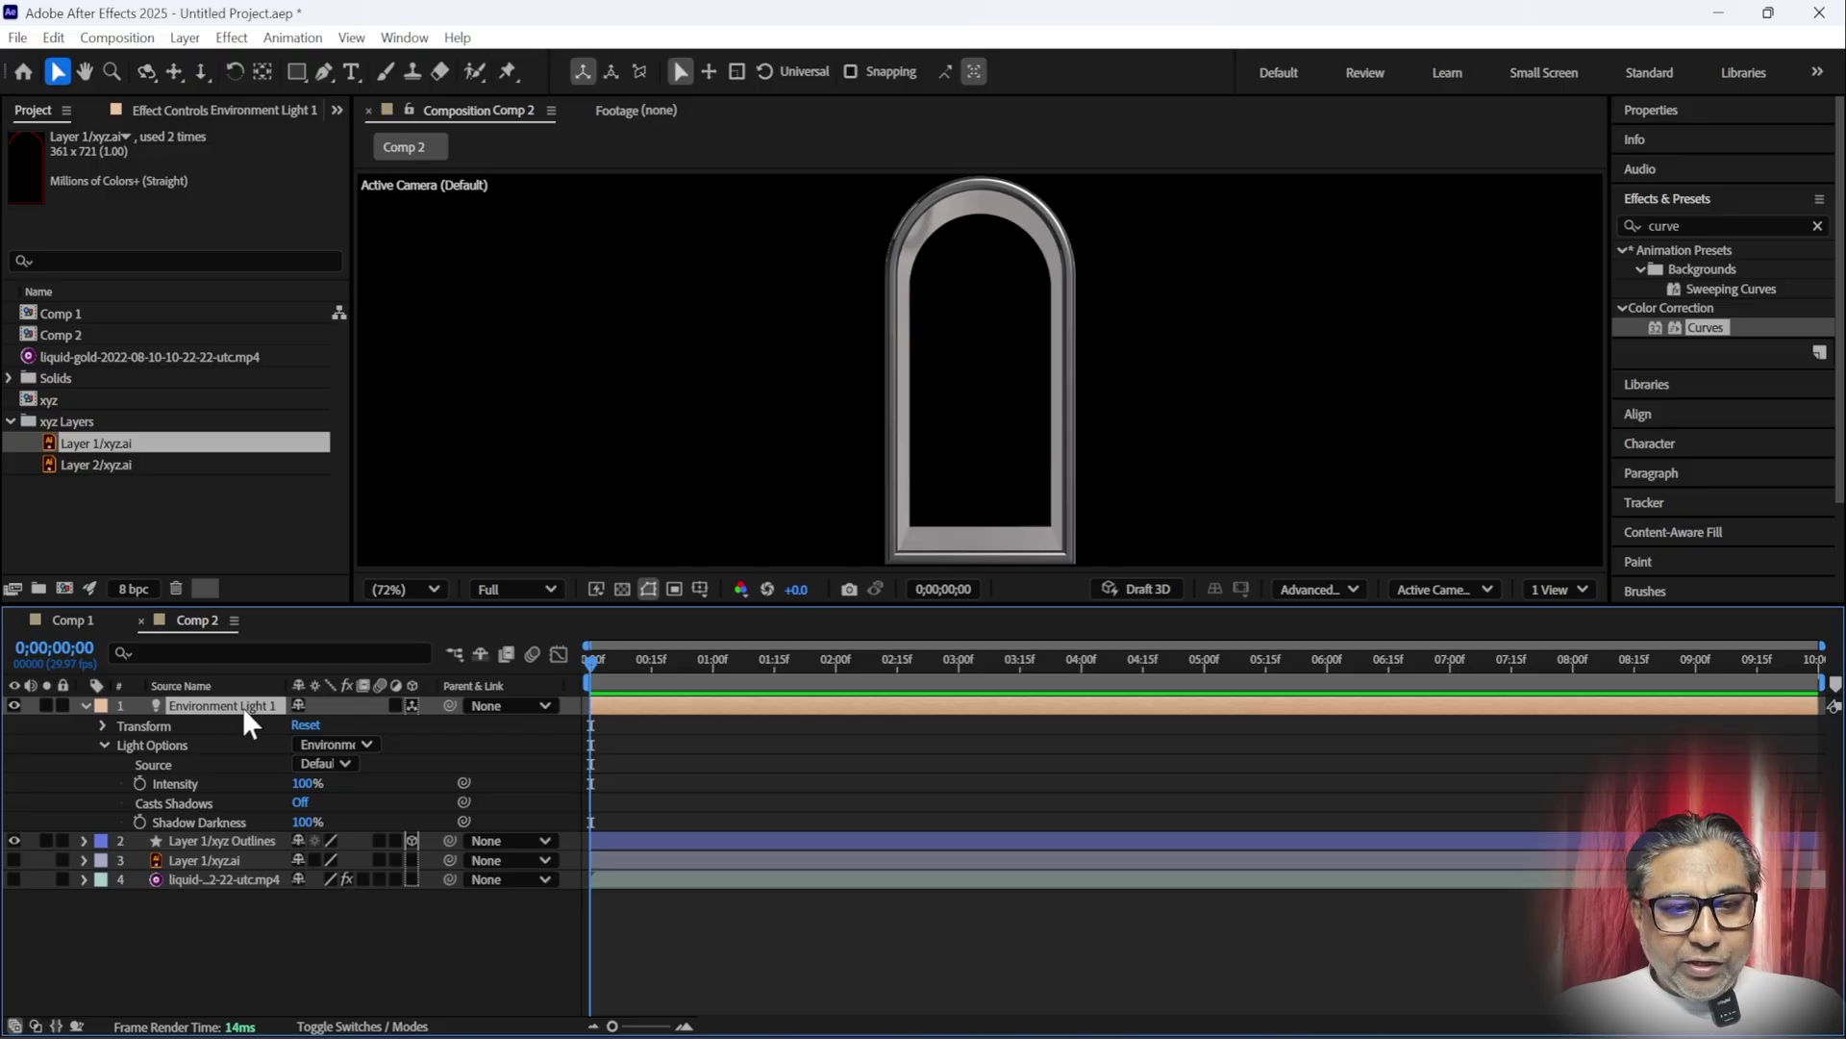
- Source the light from the liquid-gold footage and rotate it 50° X, -3° Y
left_click(332, 764)
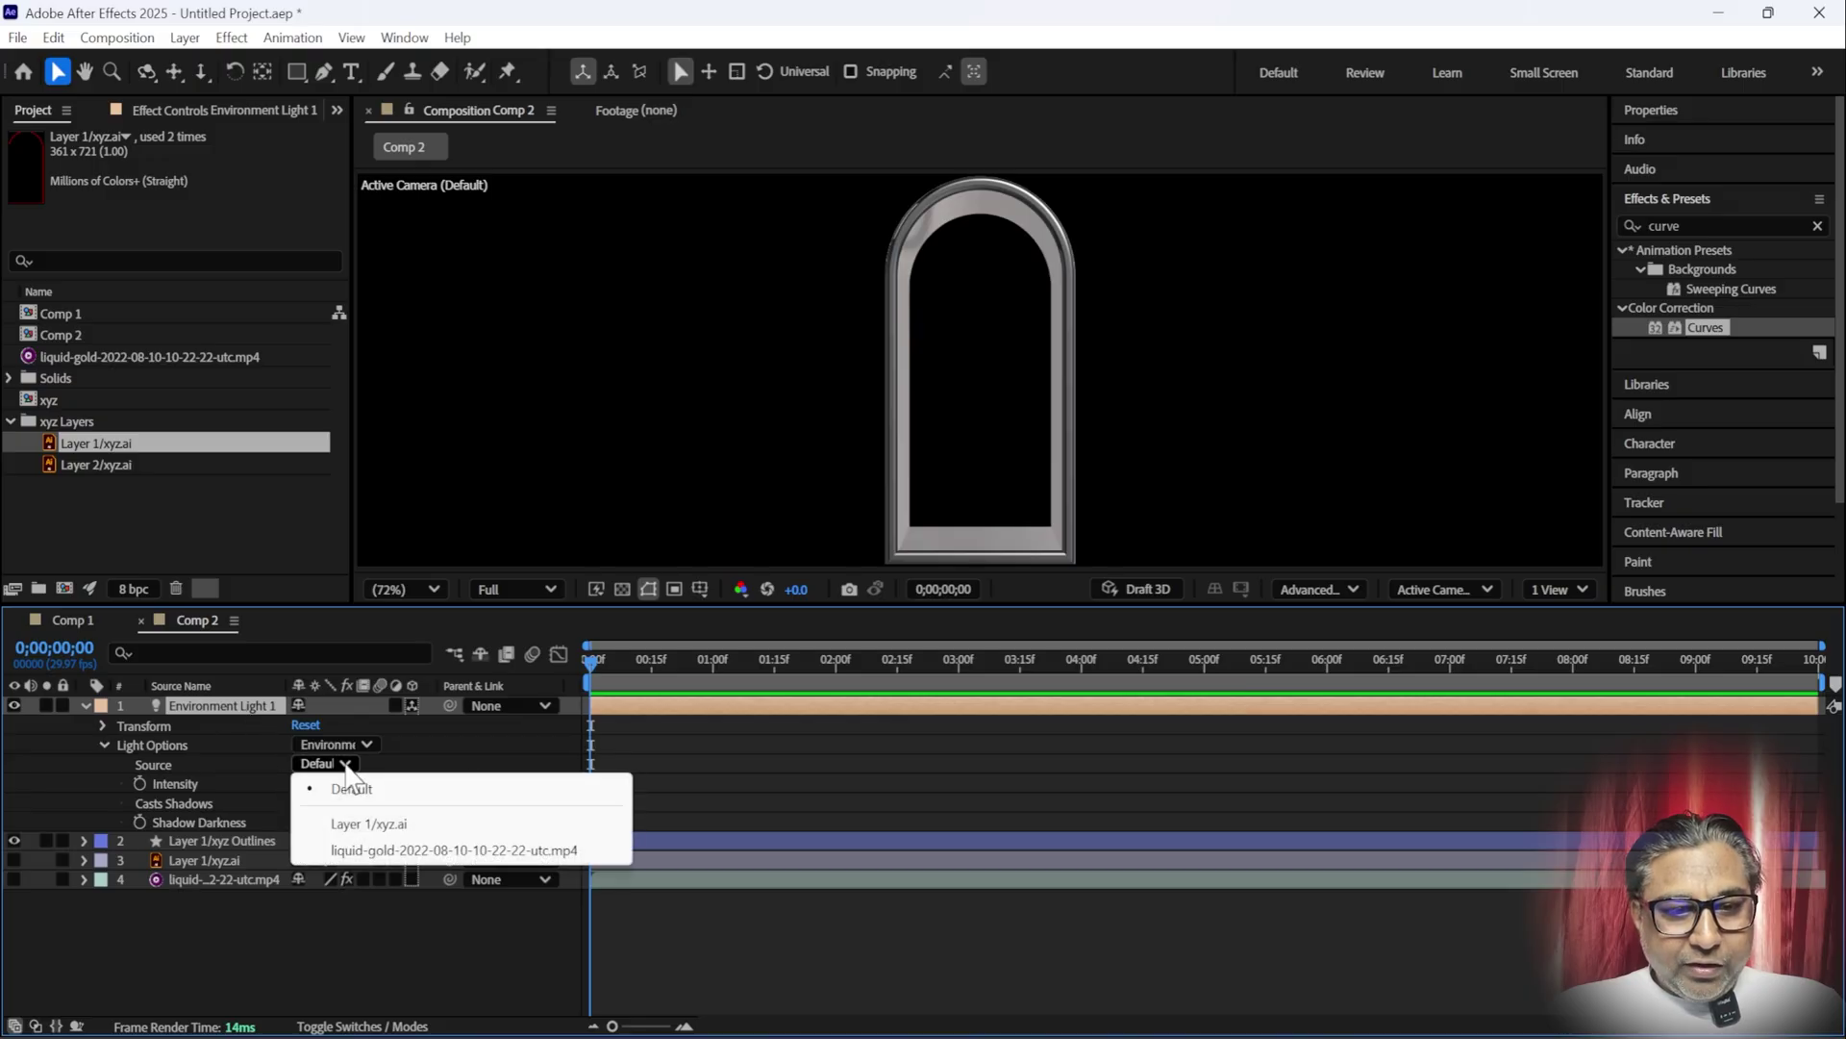
left_click(404, 852)
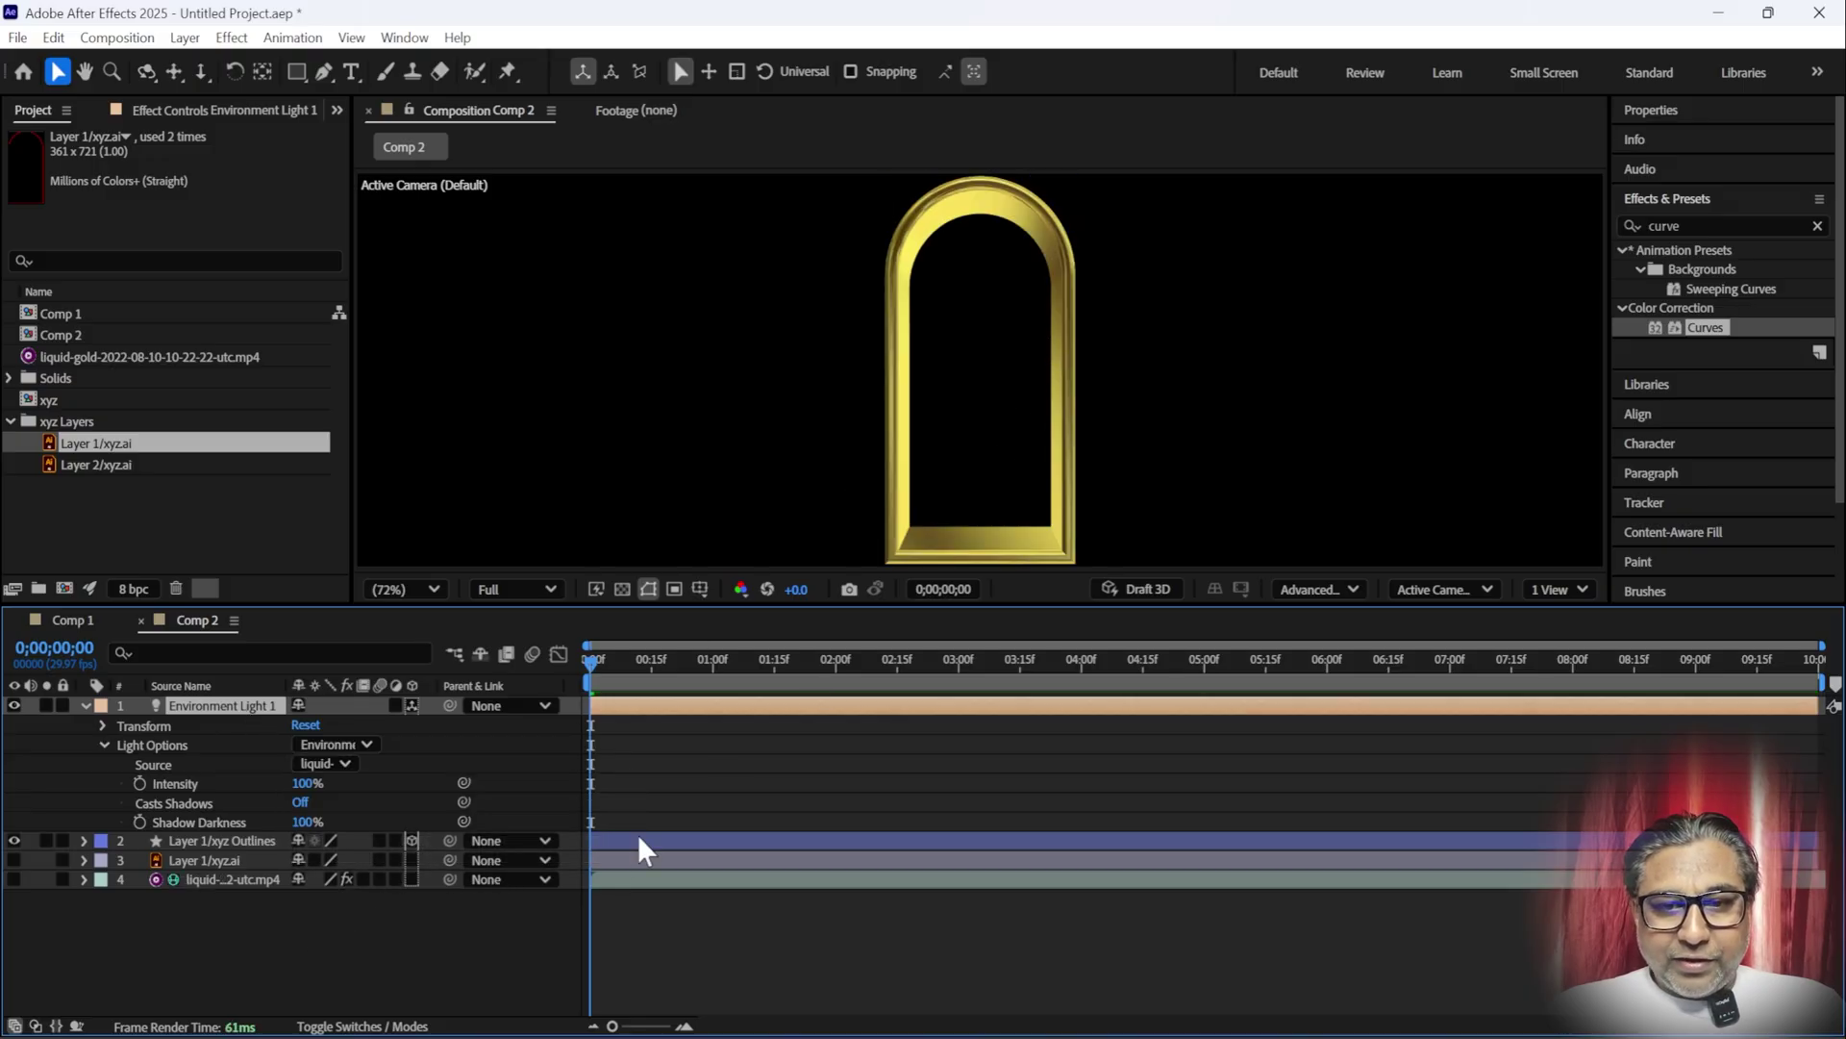
left_click(102, 725)
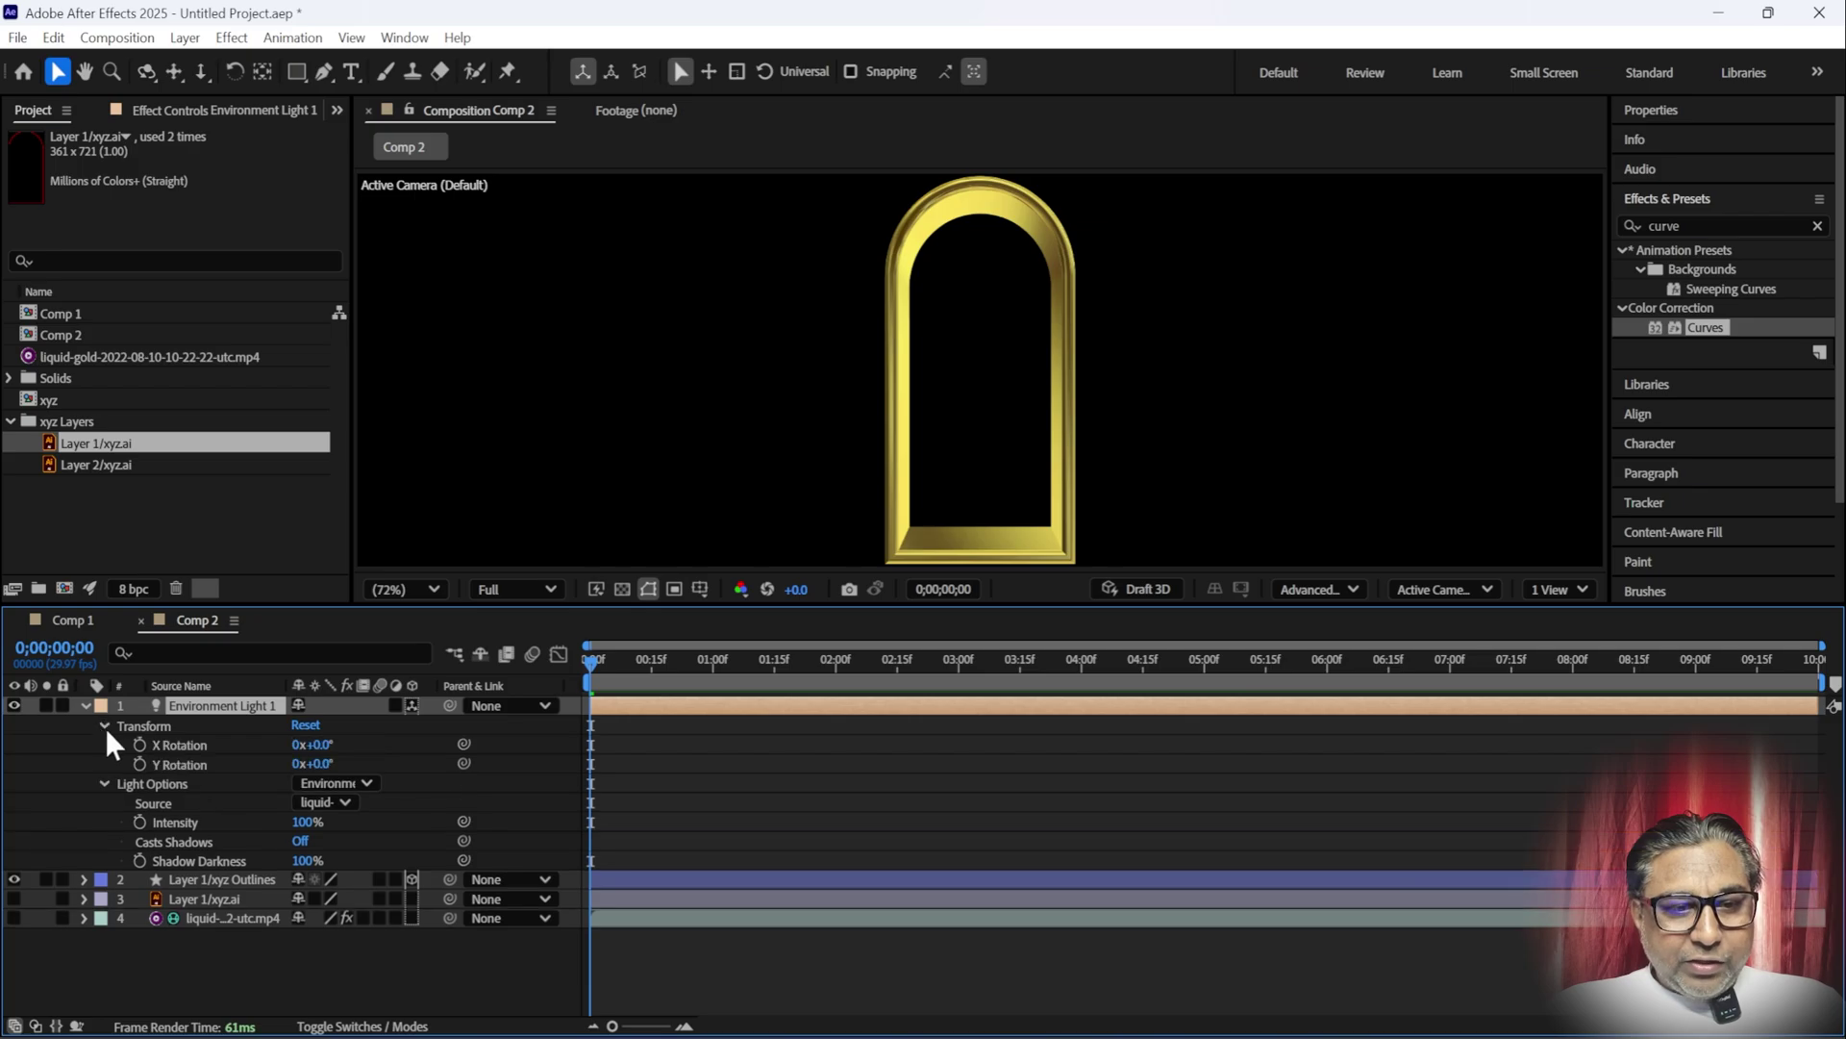
left_click_drag(324, 753, 372, 739)
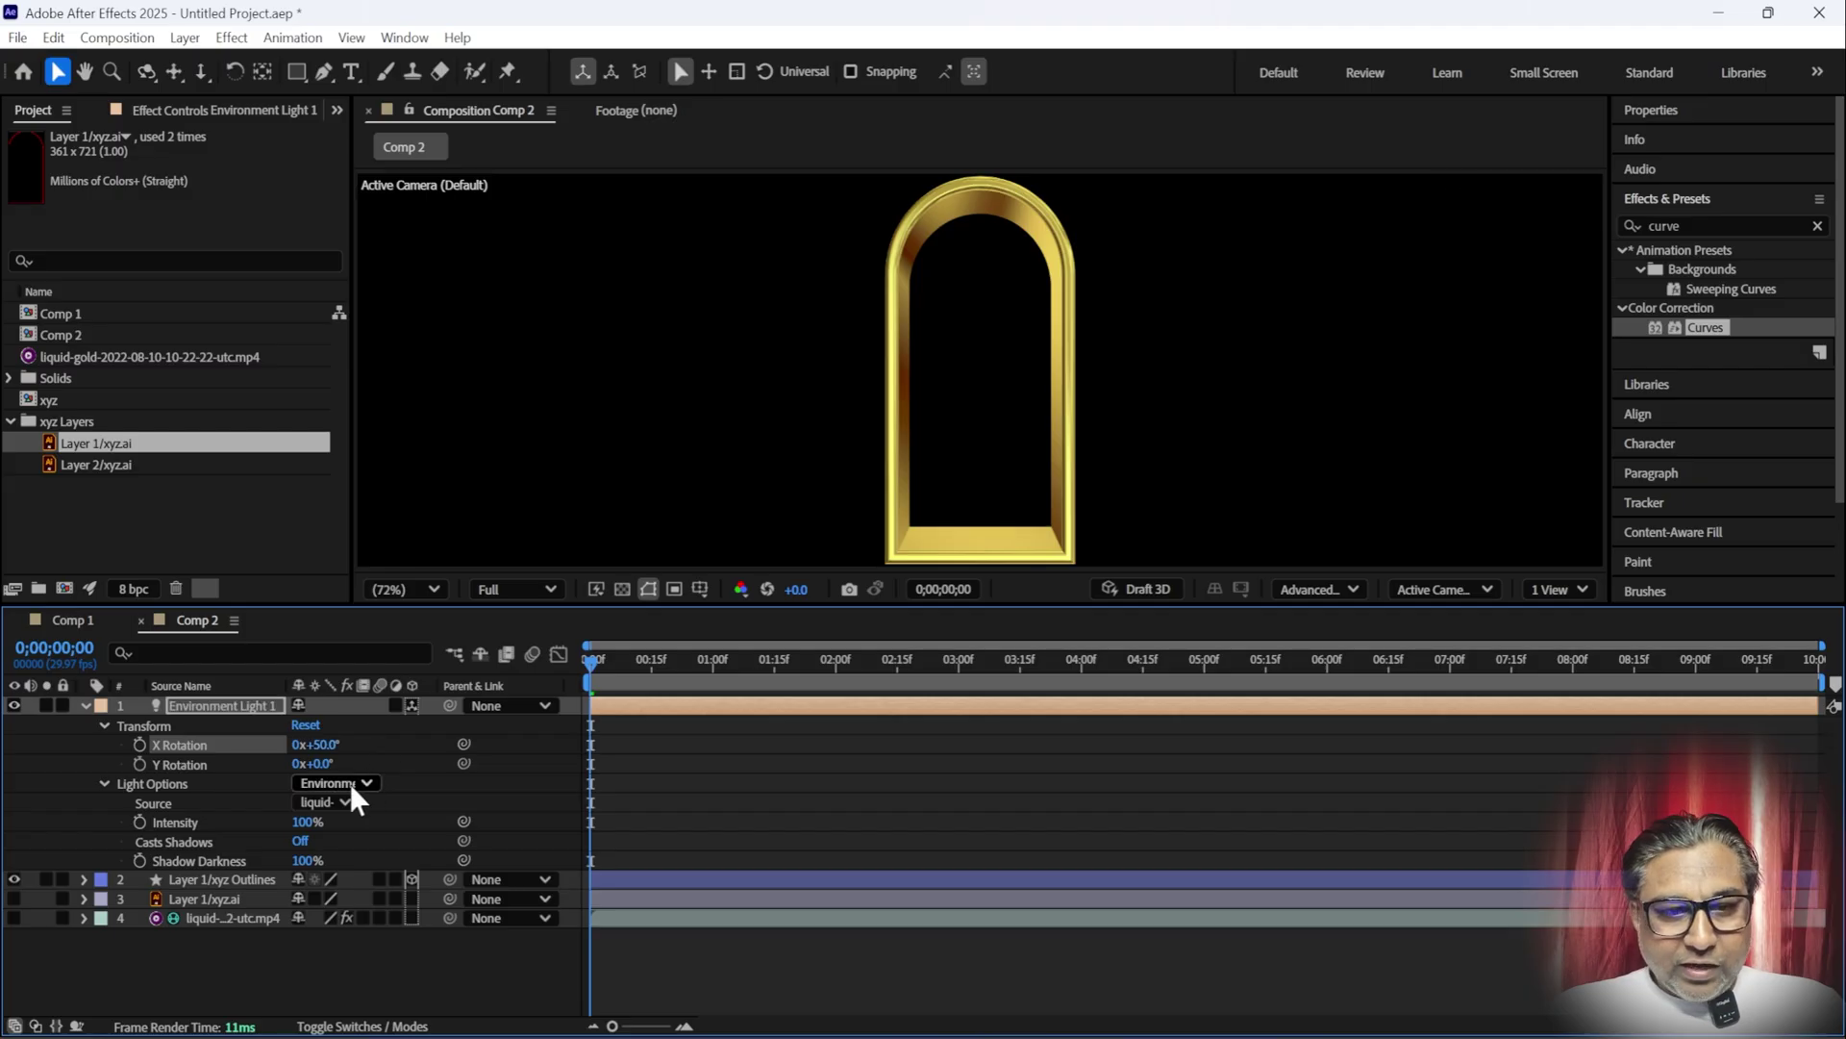
mouse_move(317, 763)
left_mouse_down()
mouse_move(345, 761)
mouse_move(318, 763)
left_mouse_up()
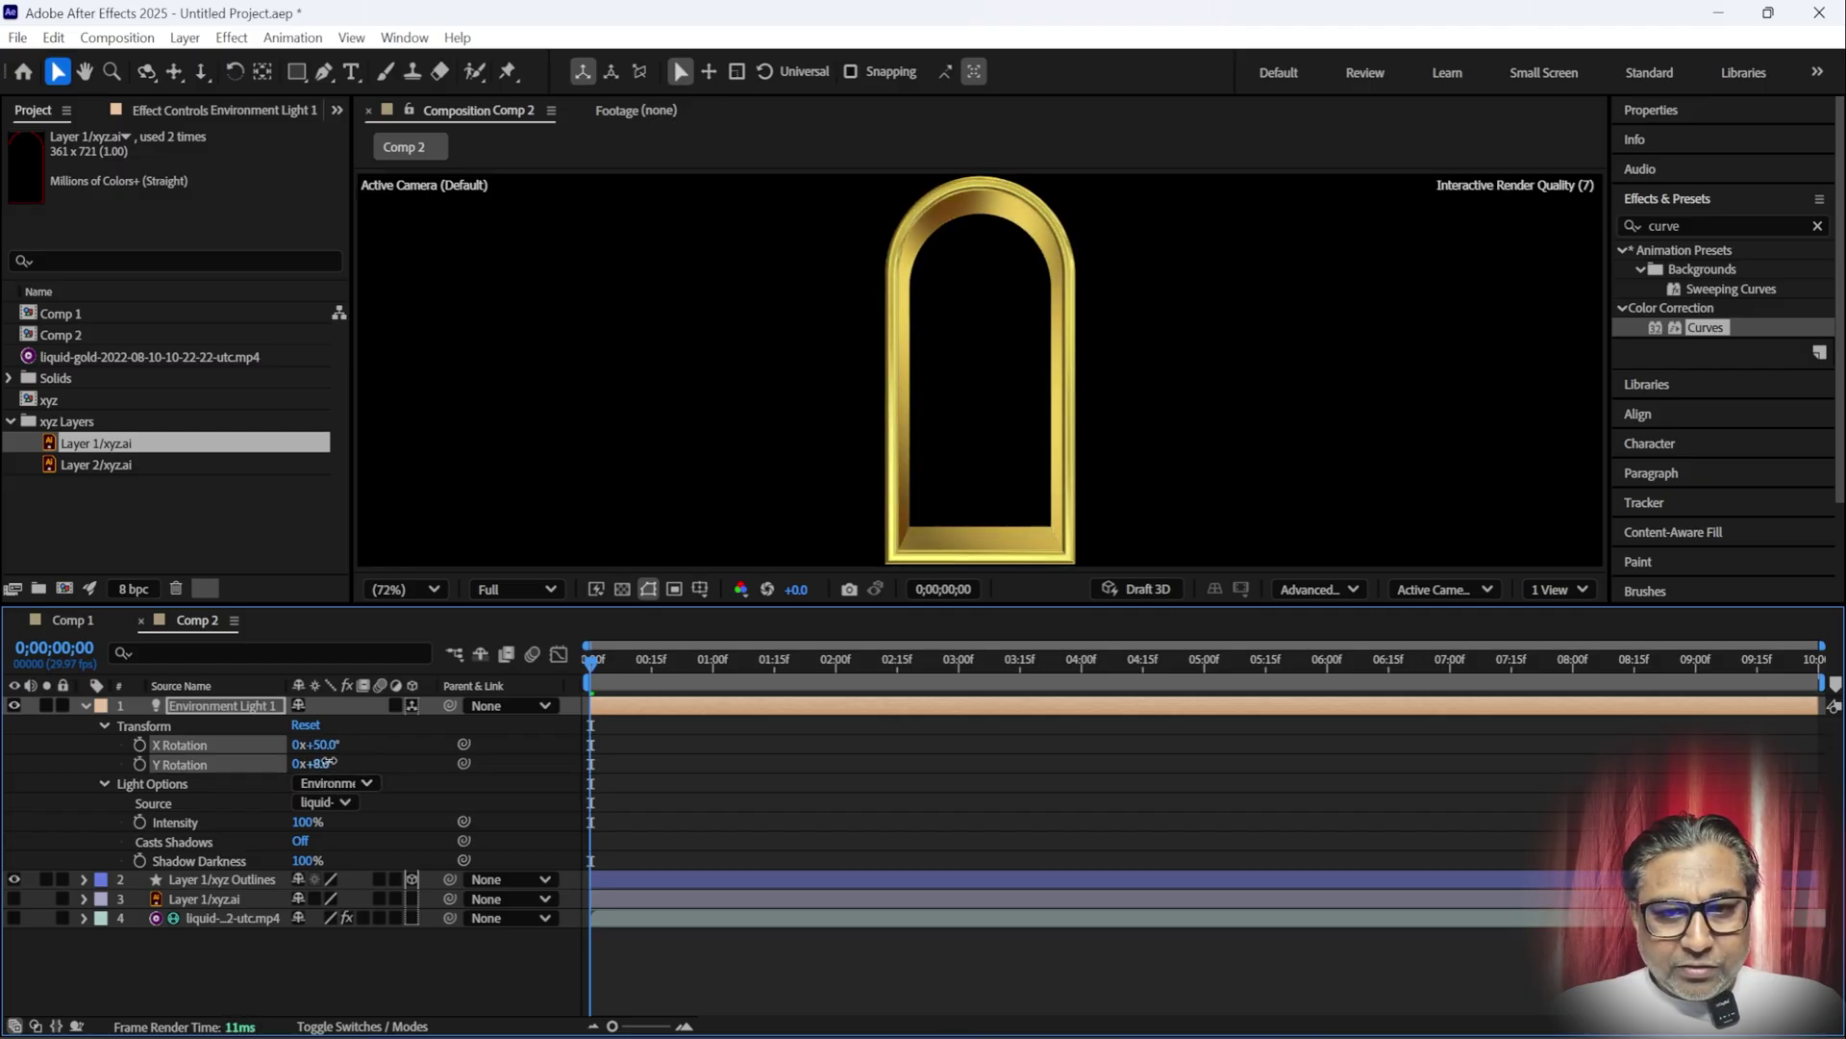
left_click_drag(316, 762, 616, 759)
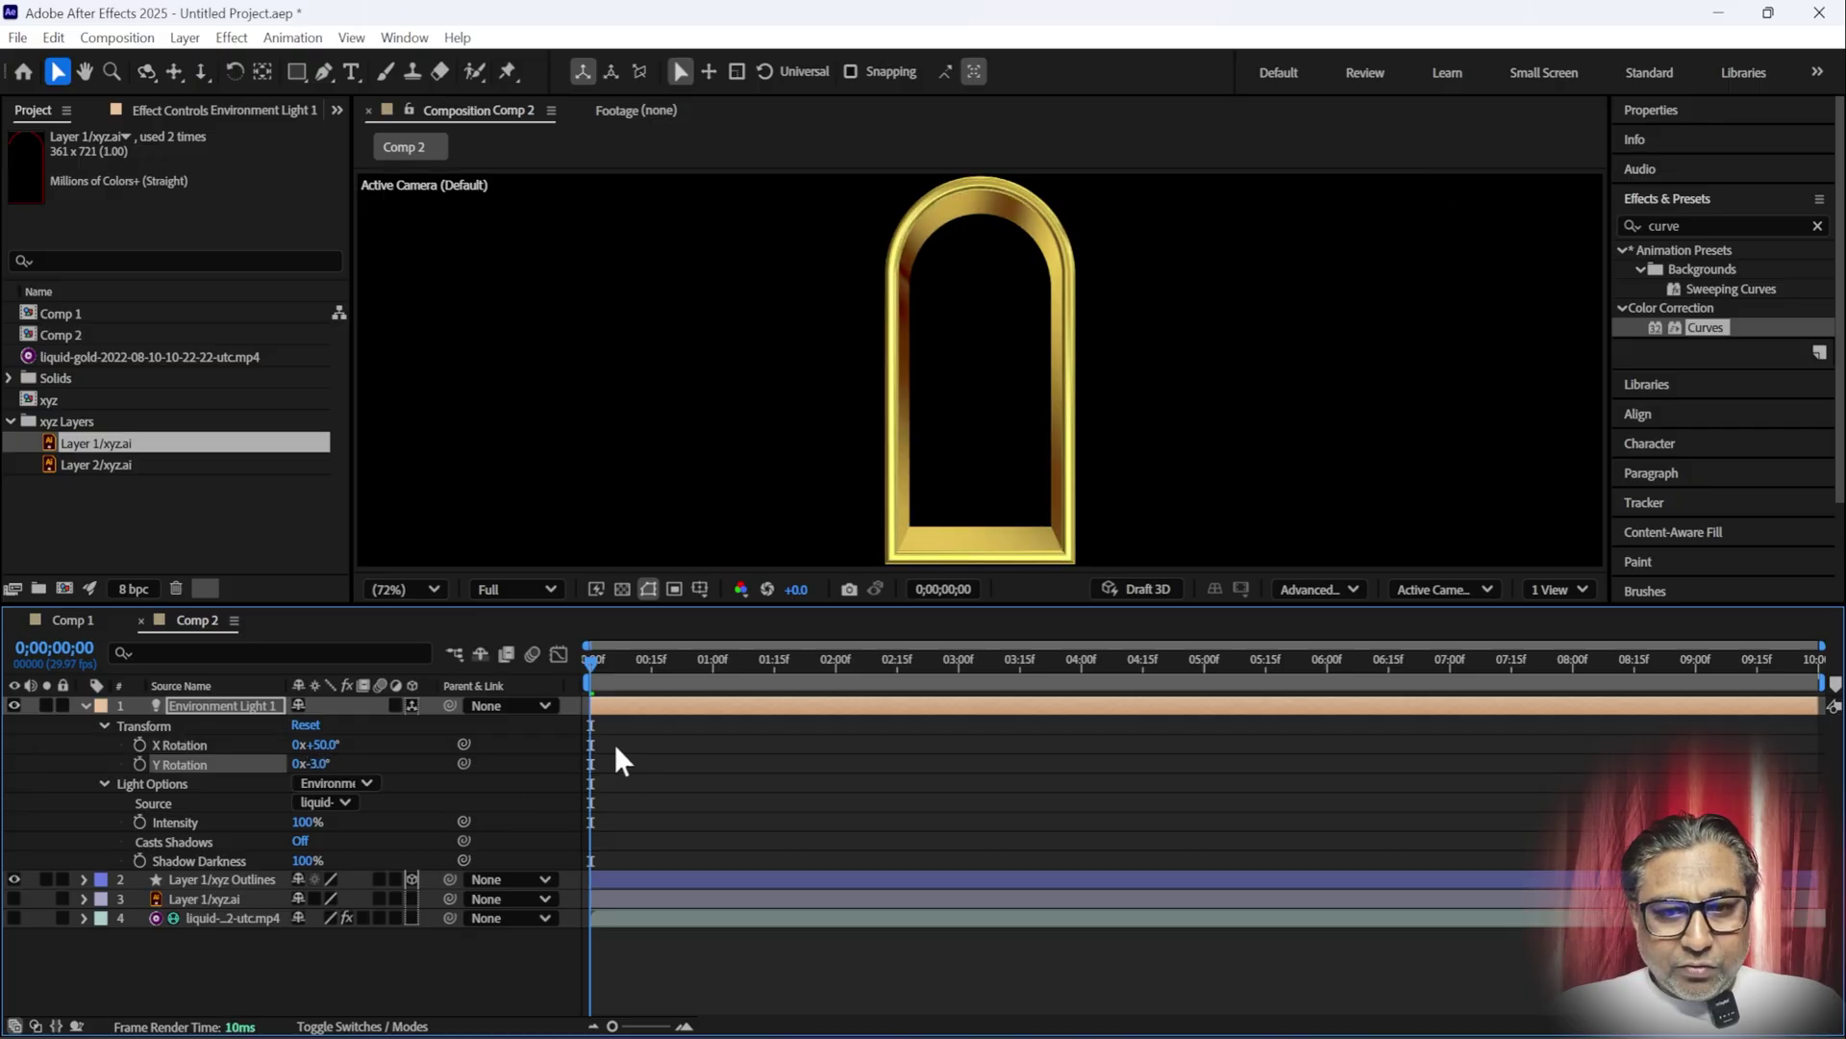
left_click(88, 707)
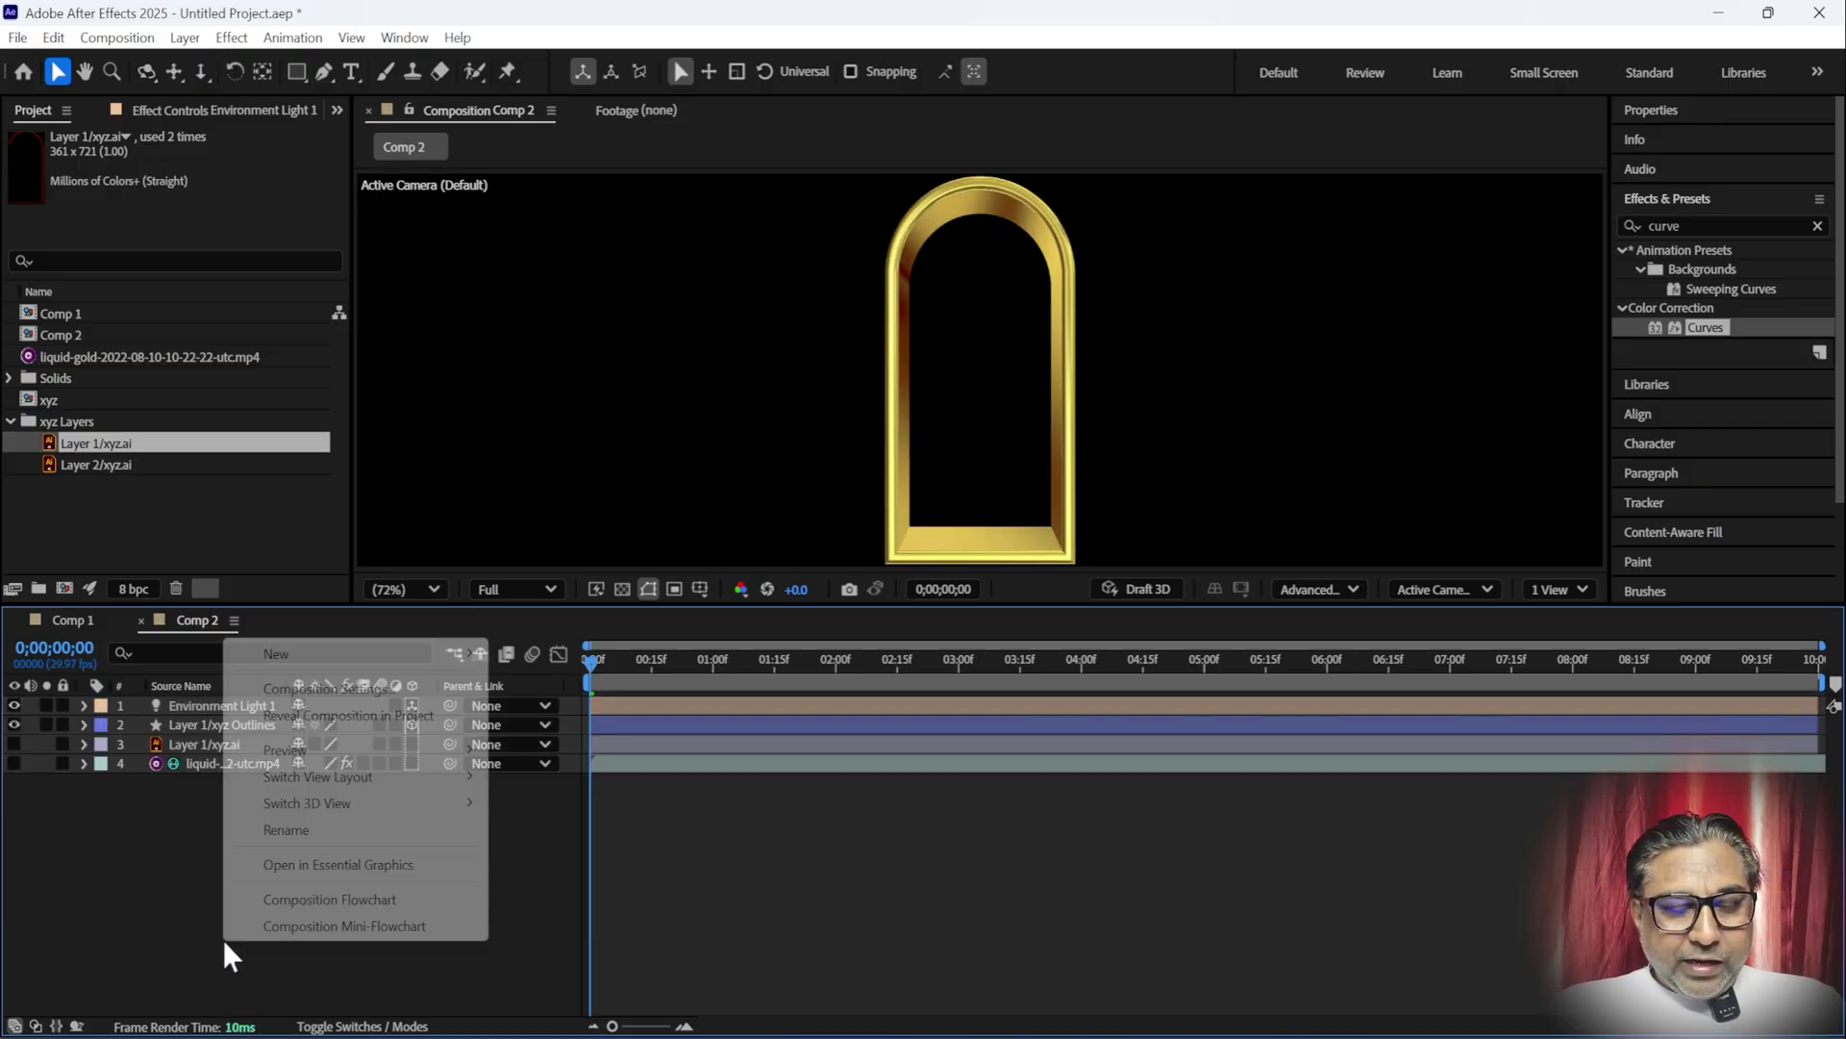
- Add an adjustment layer to Comp 2 with Curves bent down to darken the midtones
right_click(227, 954)
mouse_move(298, 656)
left_click(575, 848)
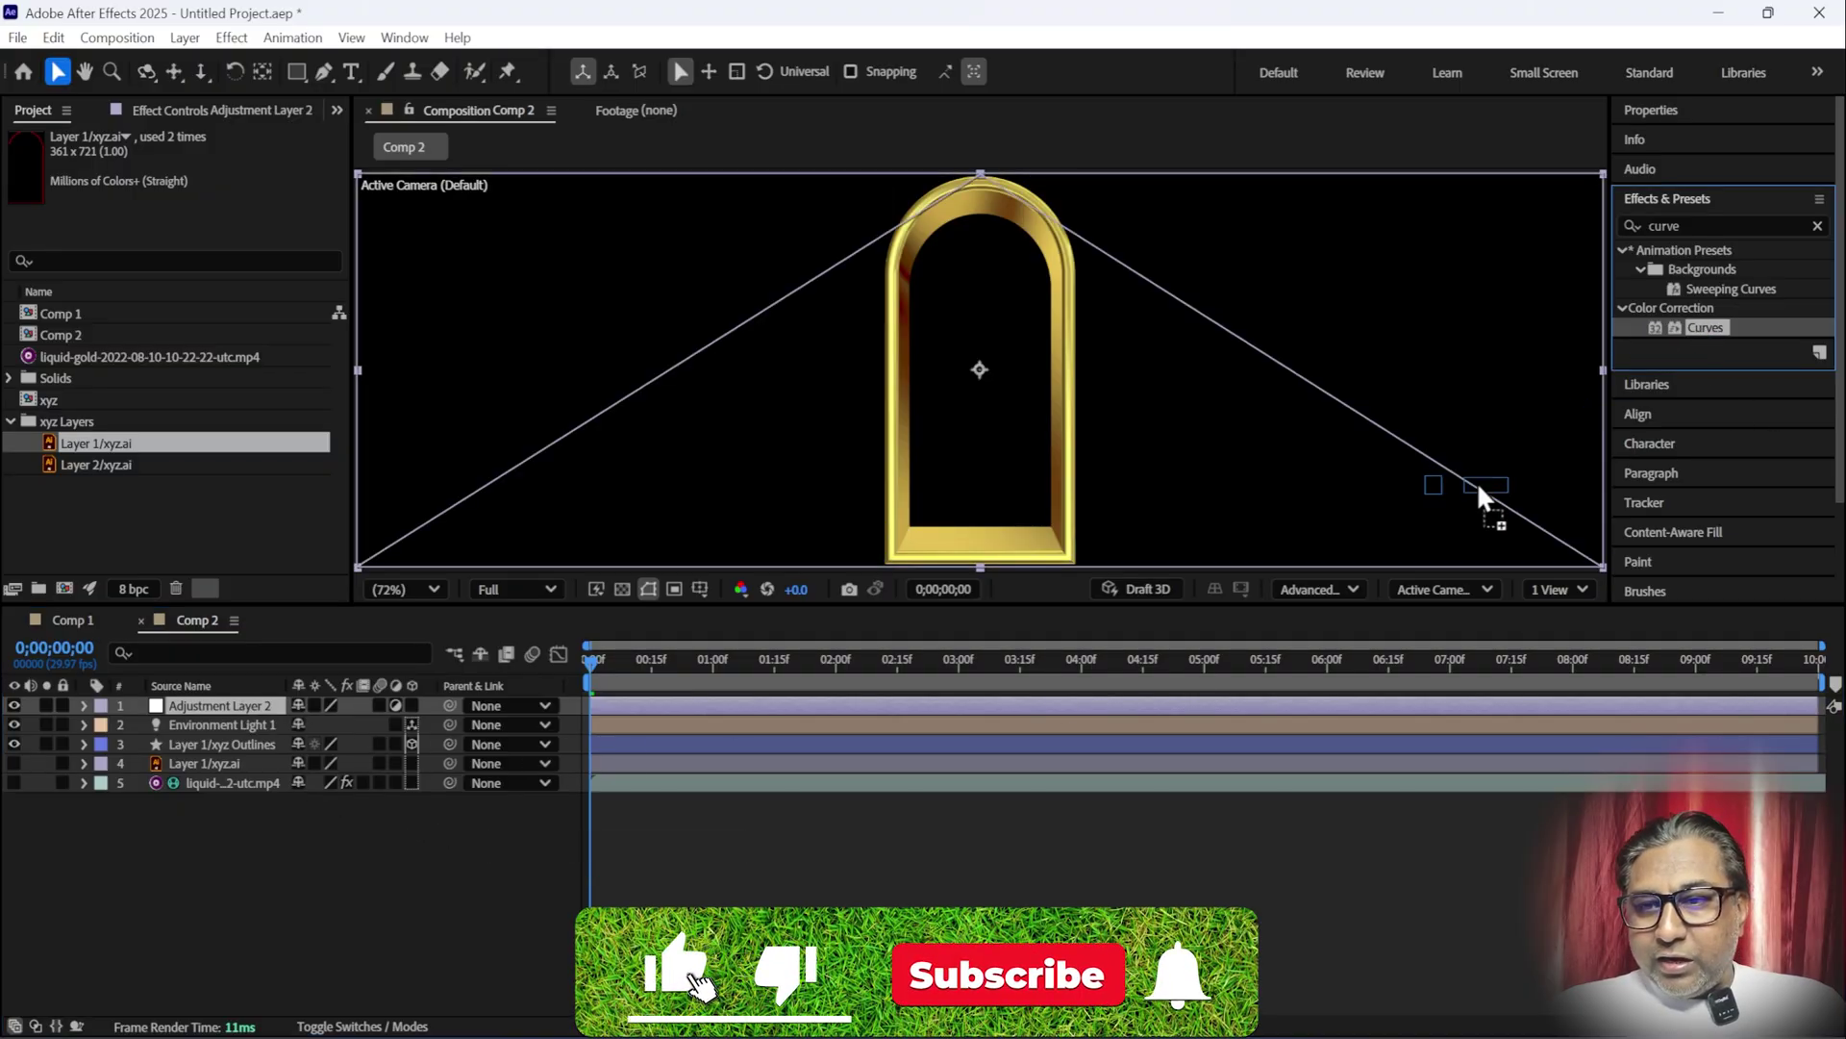
left_click_drag(1702, 334, 246, 707)
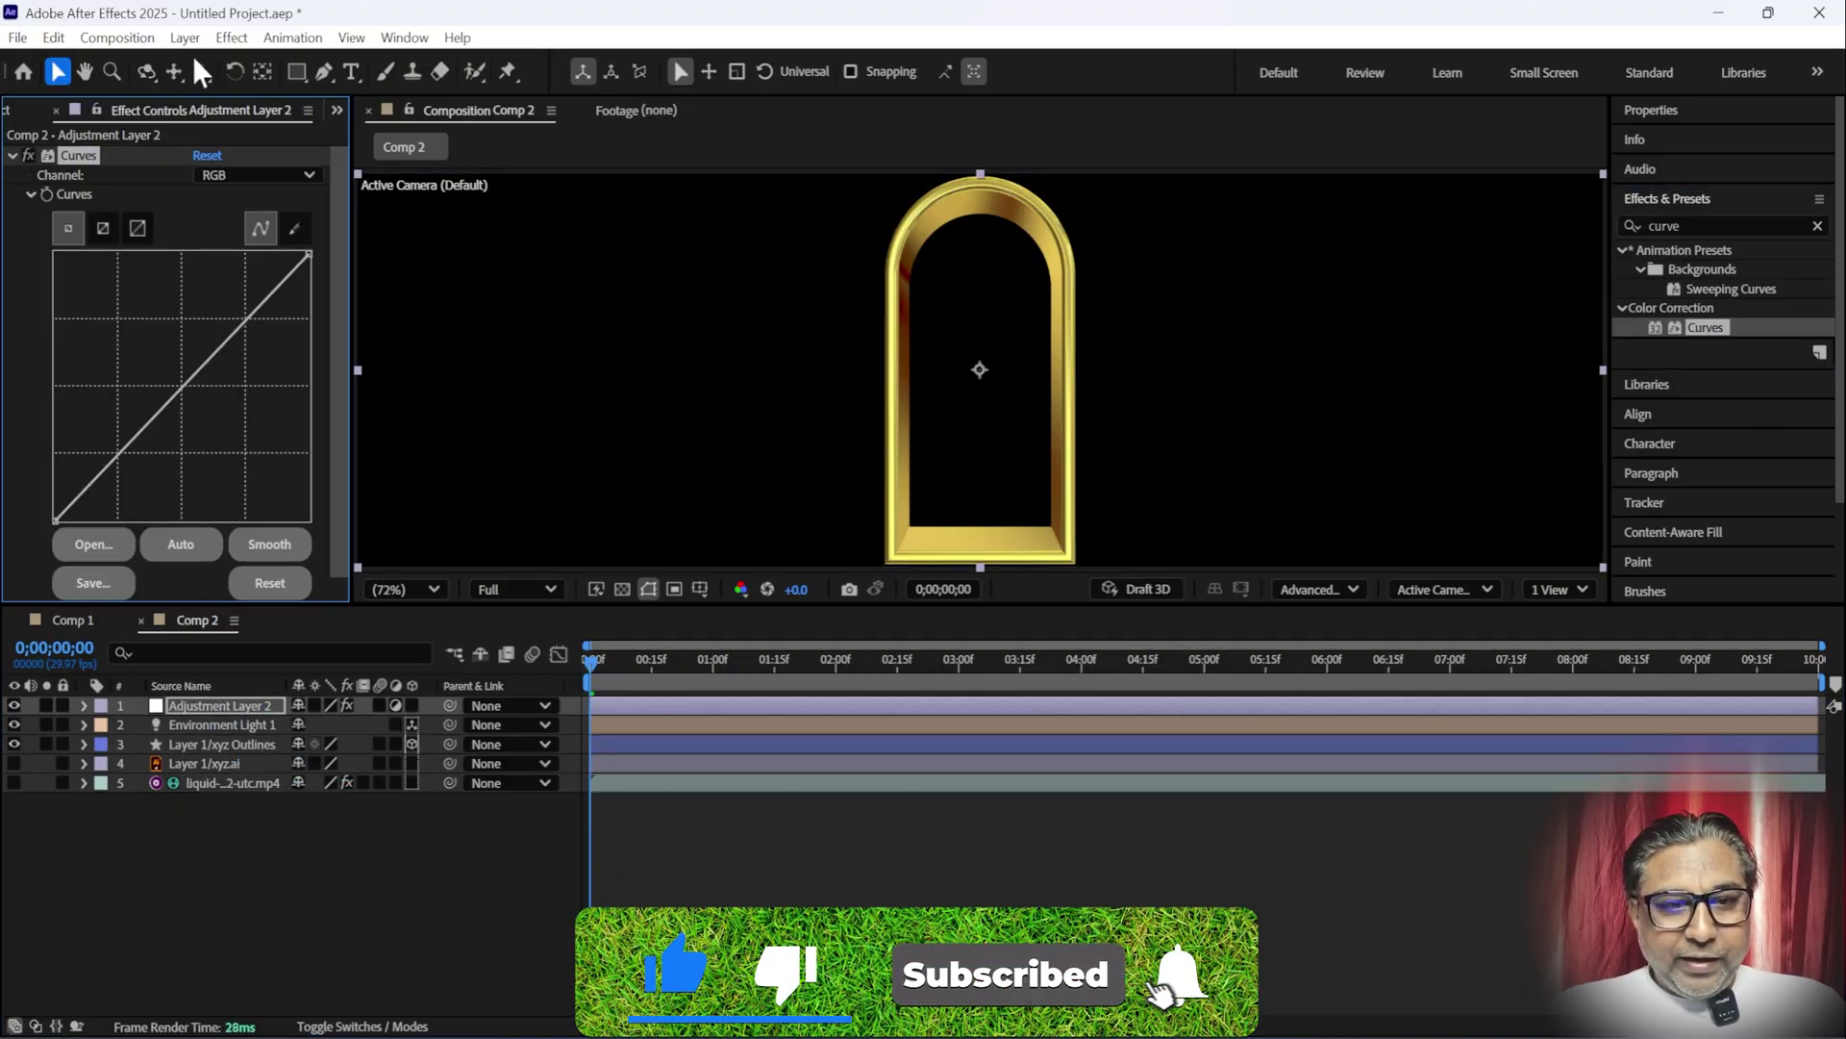
left_click_drag(176, 383, 210, 442)
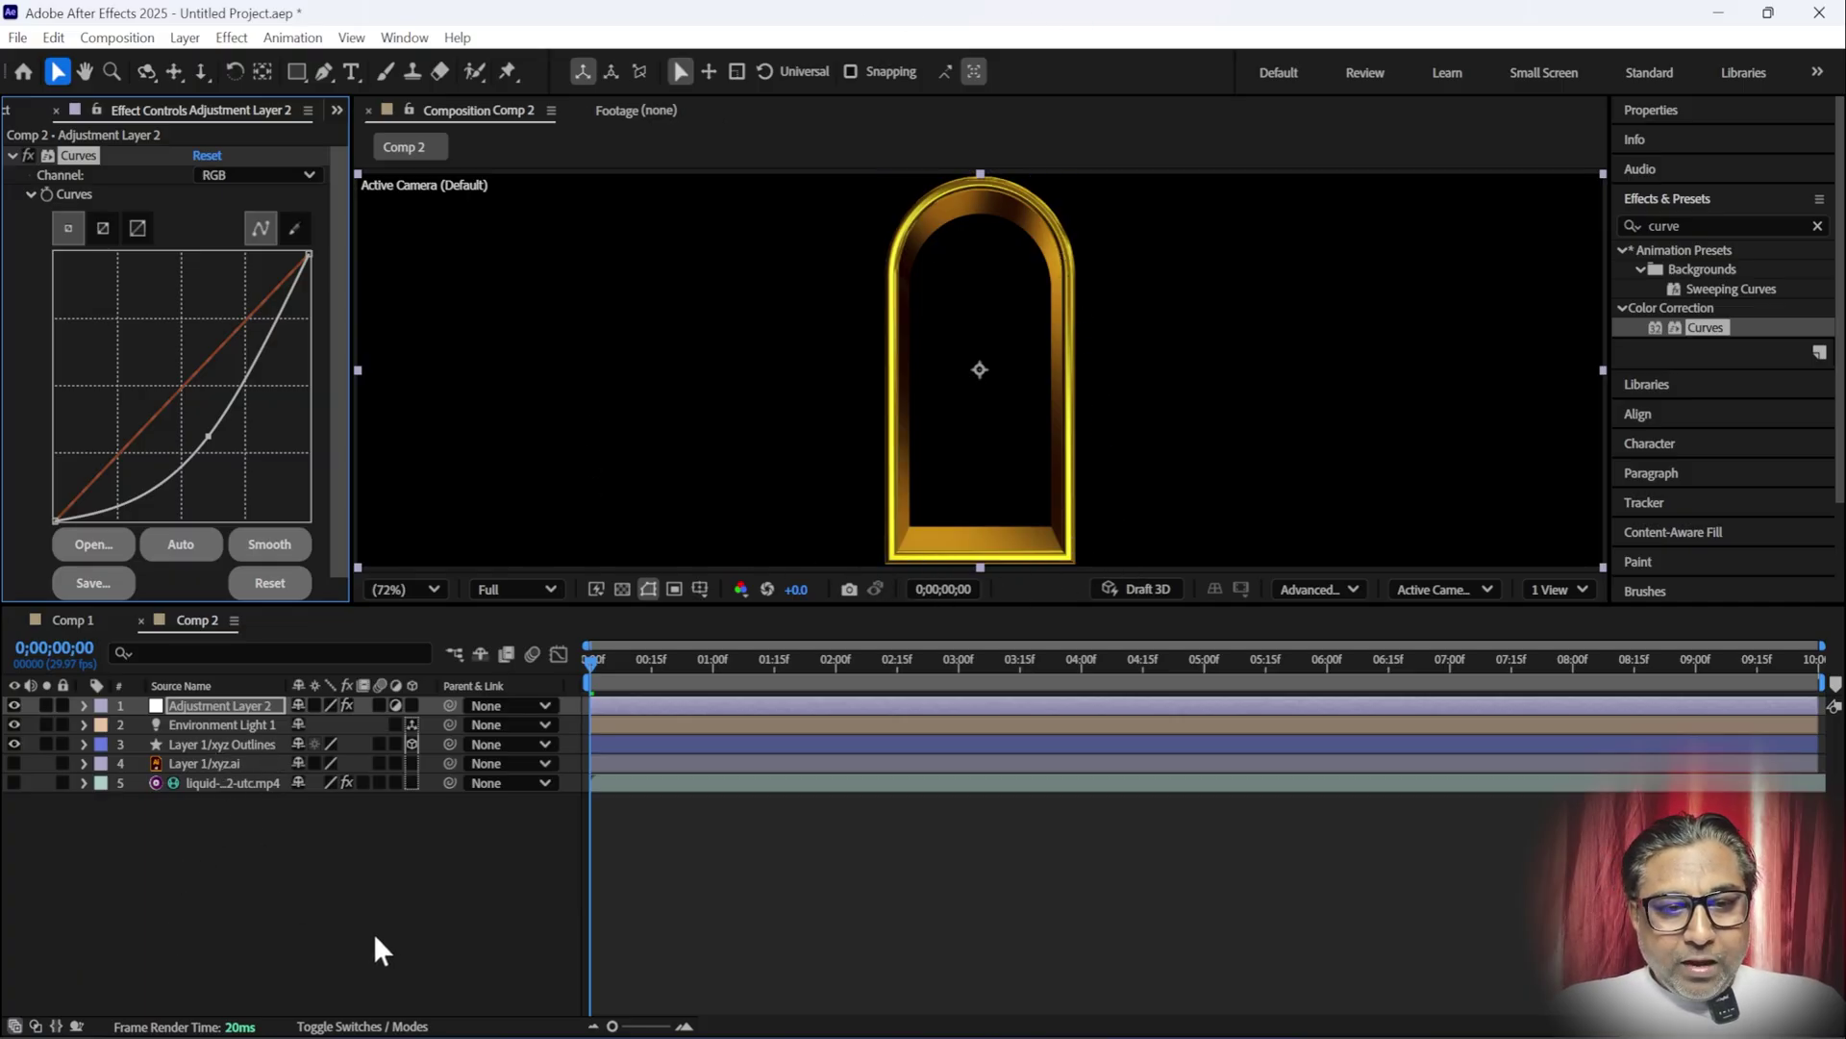
- Preview the graded arch, return to the first frame, and bring back the Project panel
key("space")
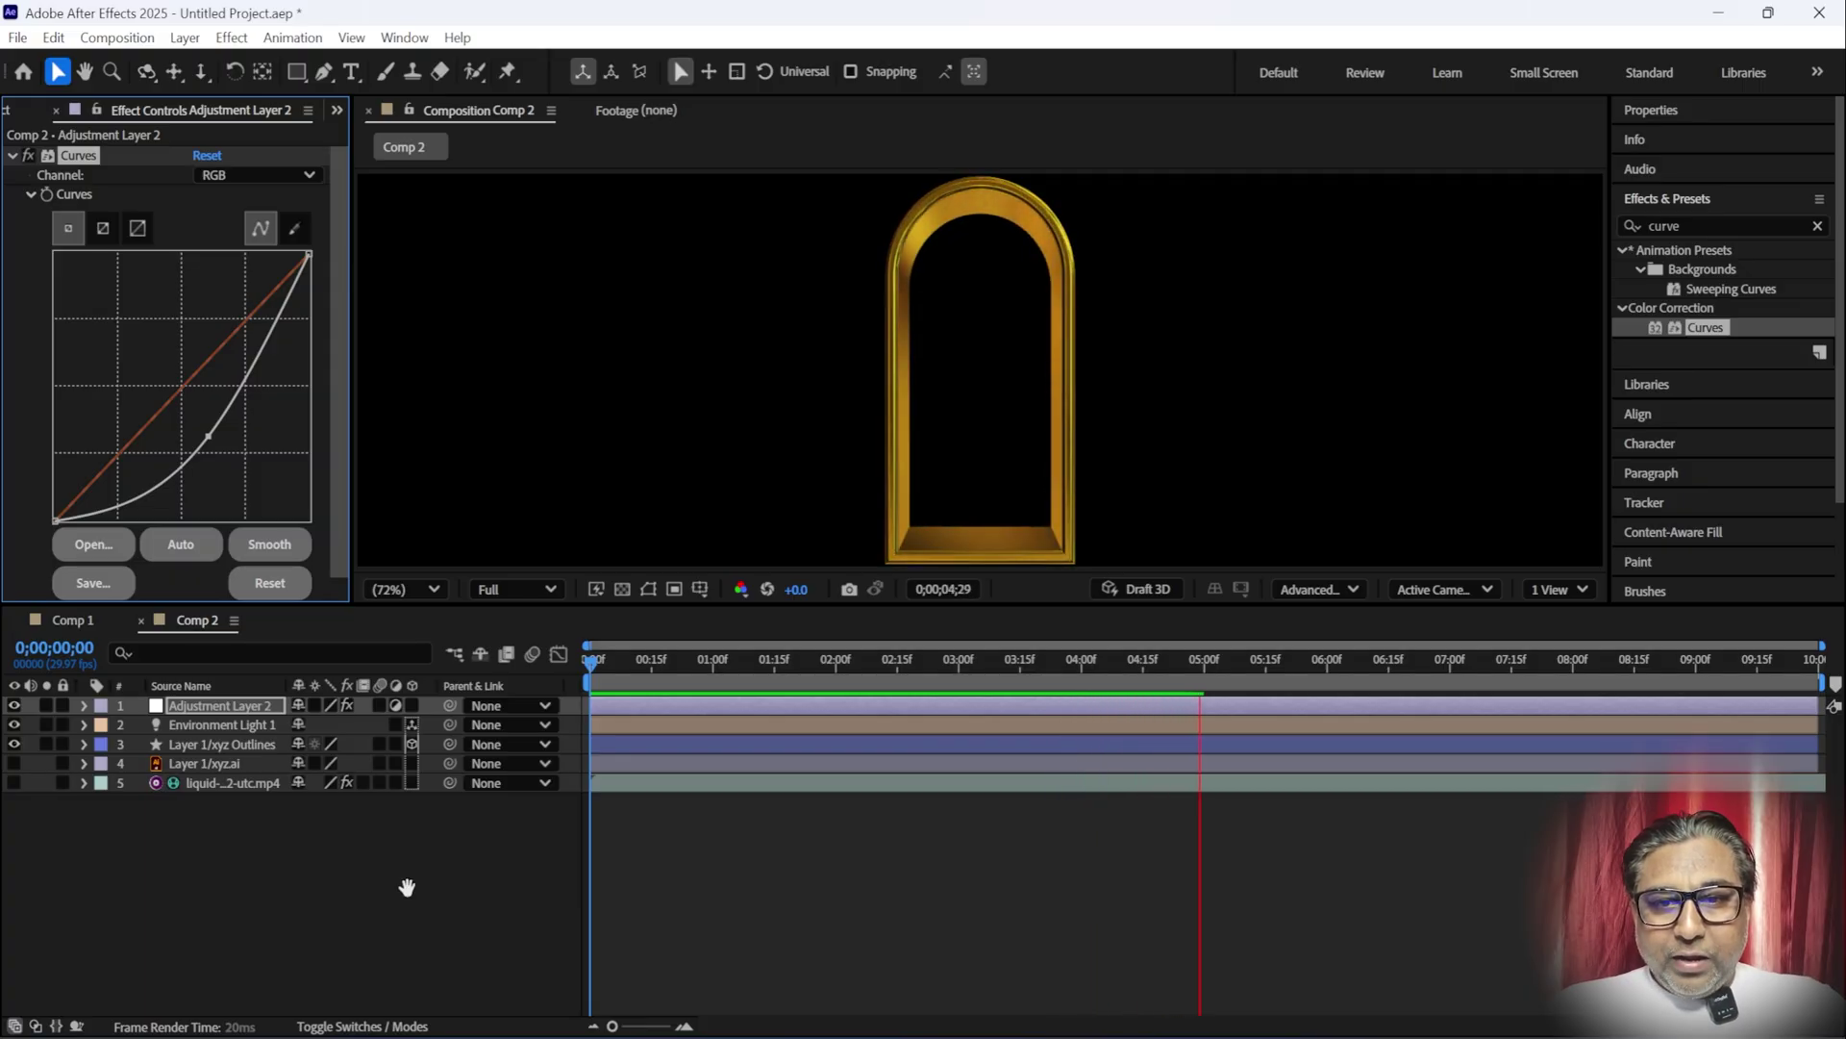
key("space")
key("Home")
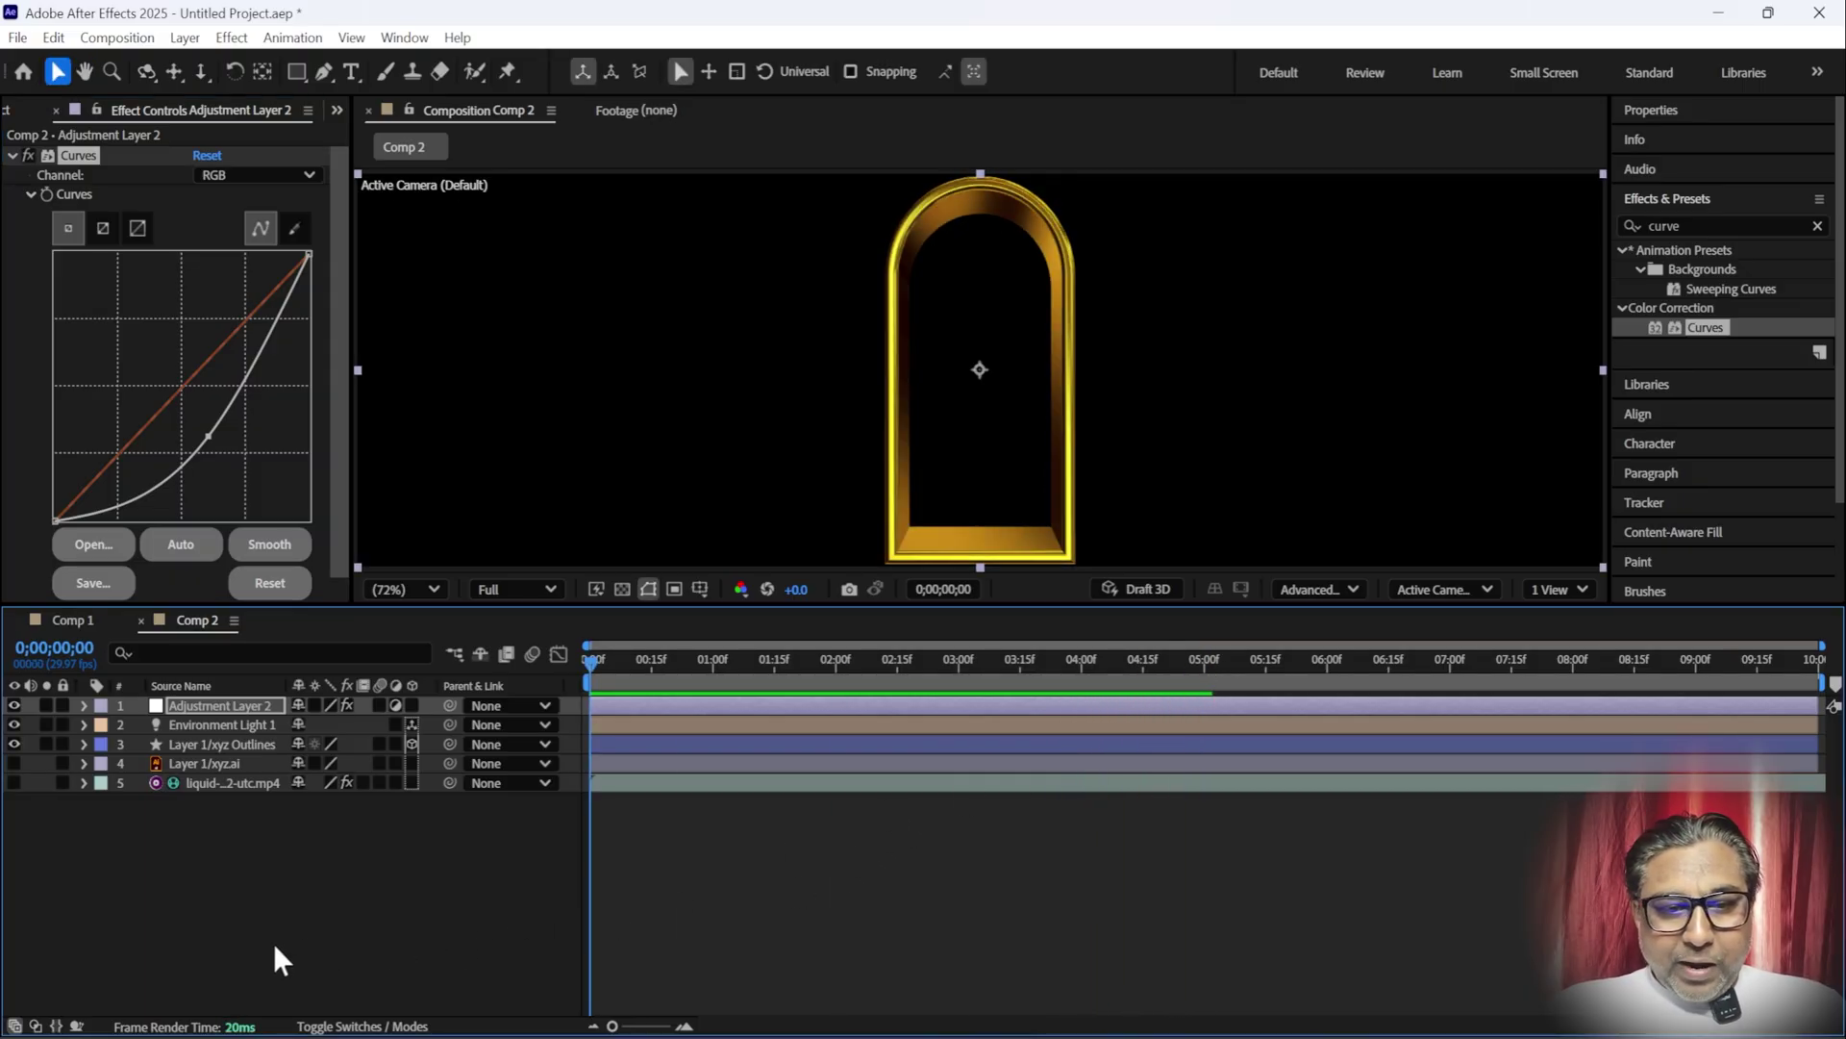
left_click(264, 957)
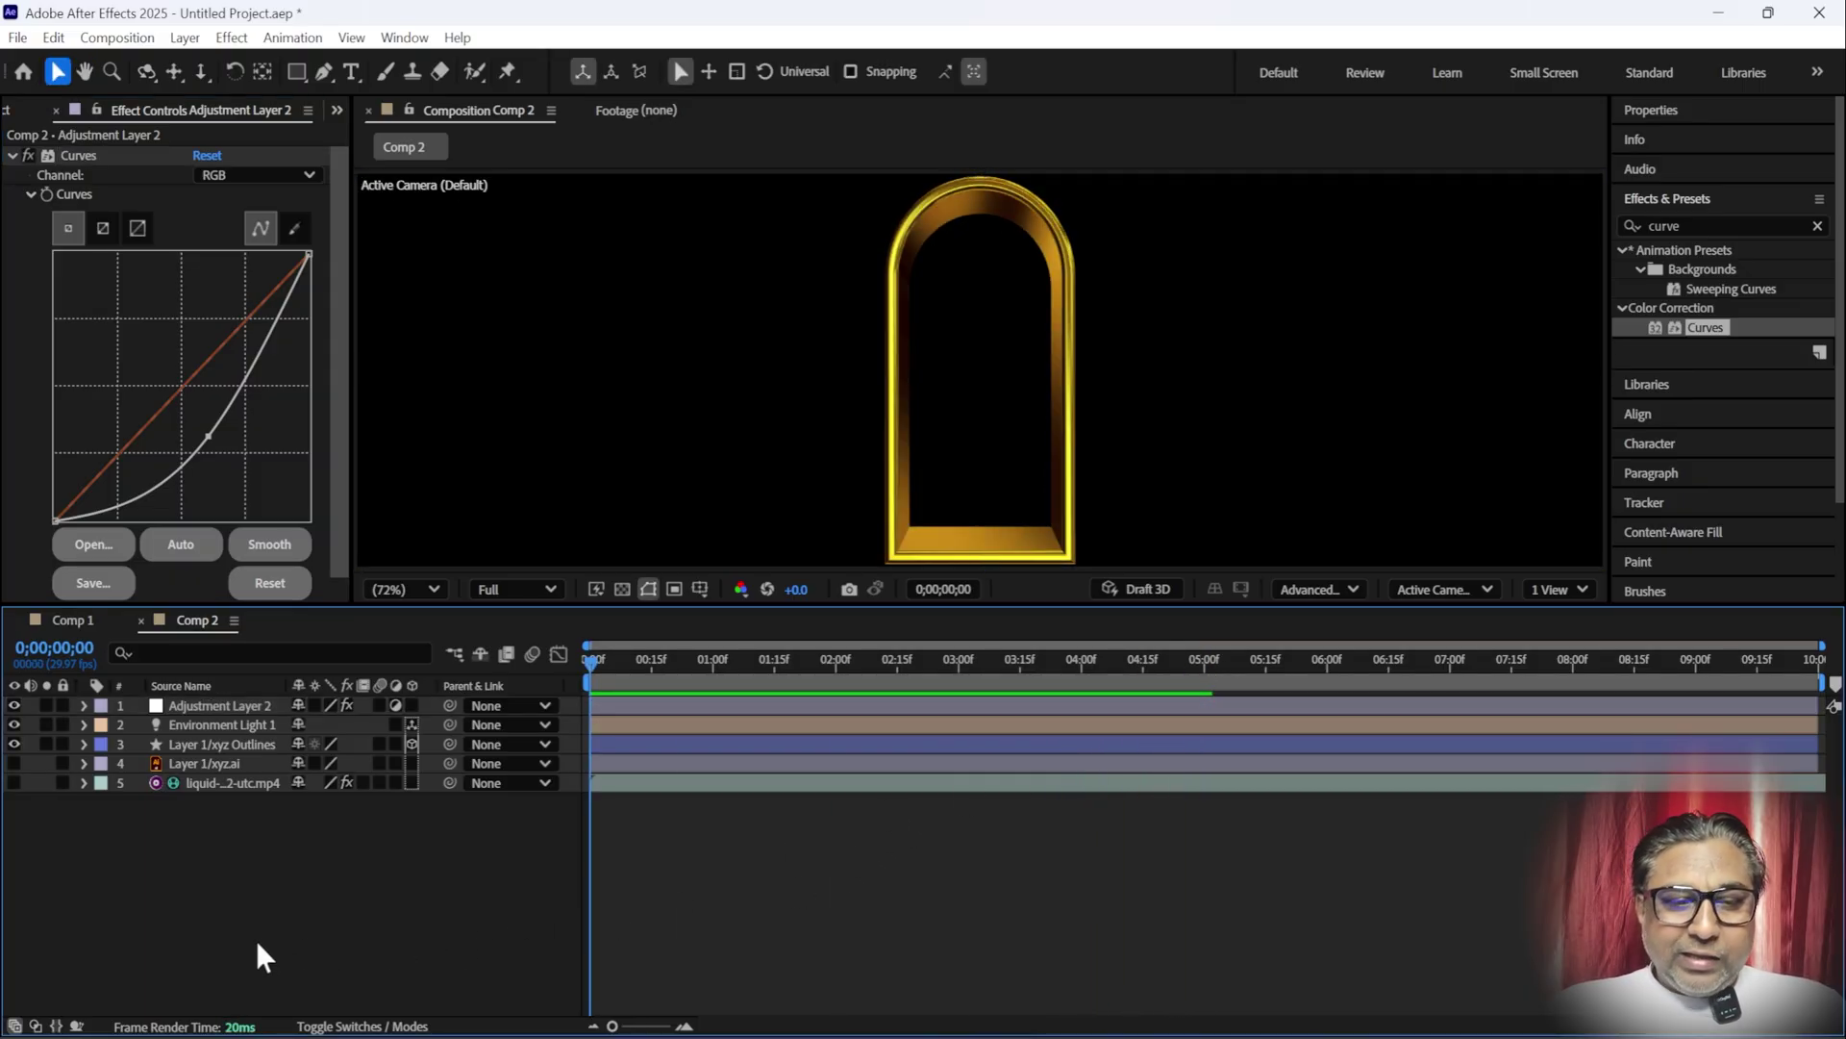
left_click(10, 111)
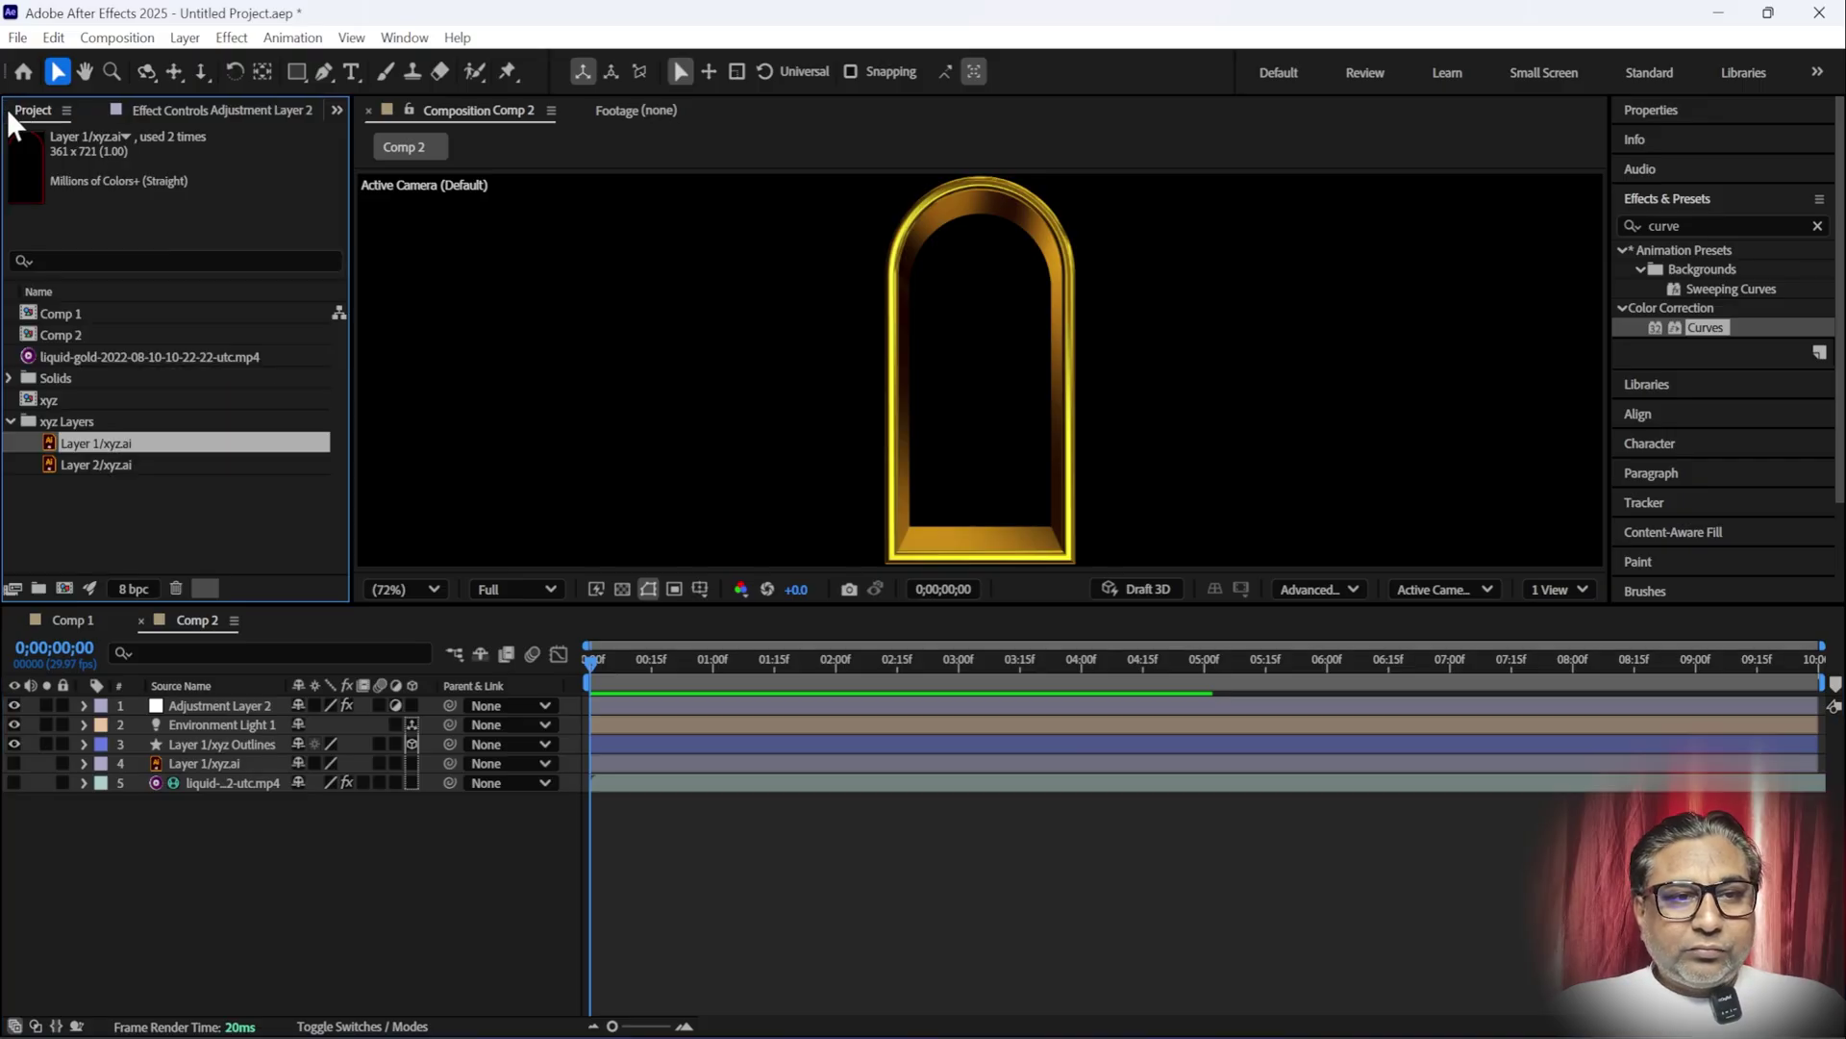
- Create Comp 3 at 2400×720 and nest Comp 1's wide stepped arch inside it
left_click(66, 590)
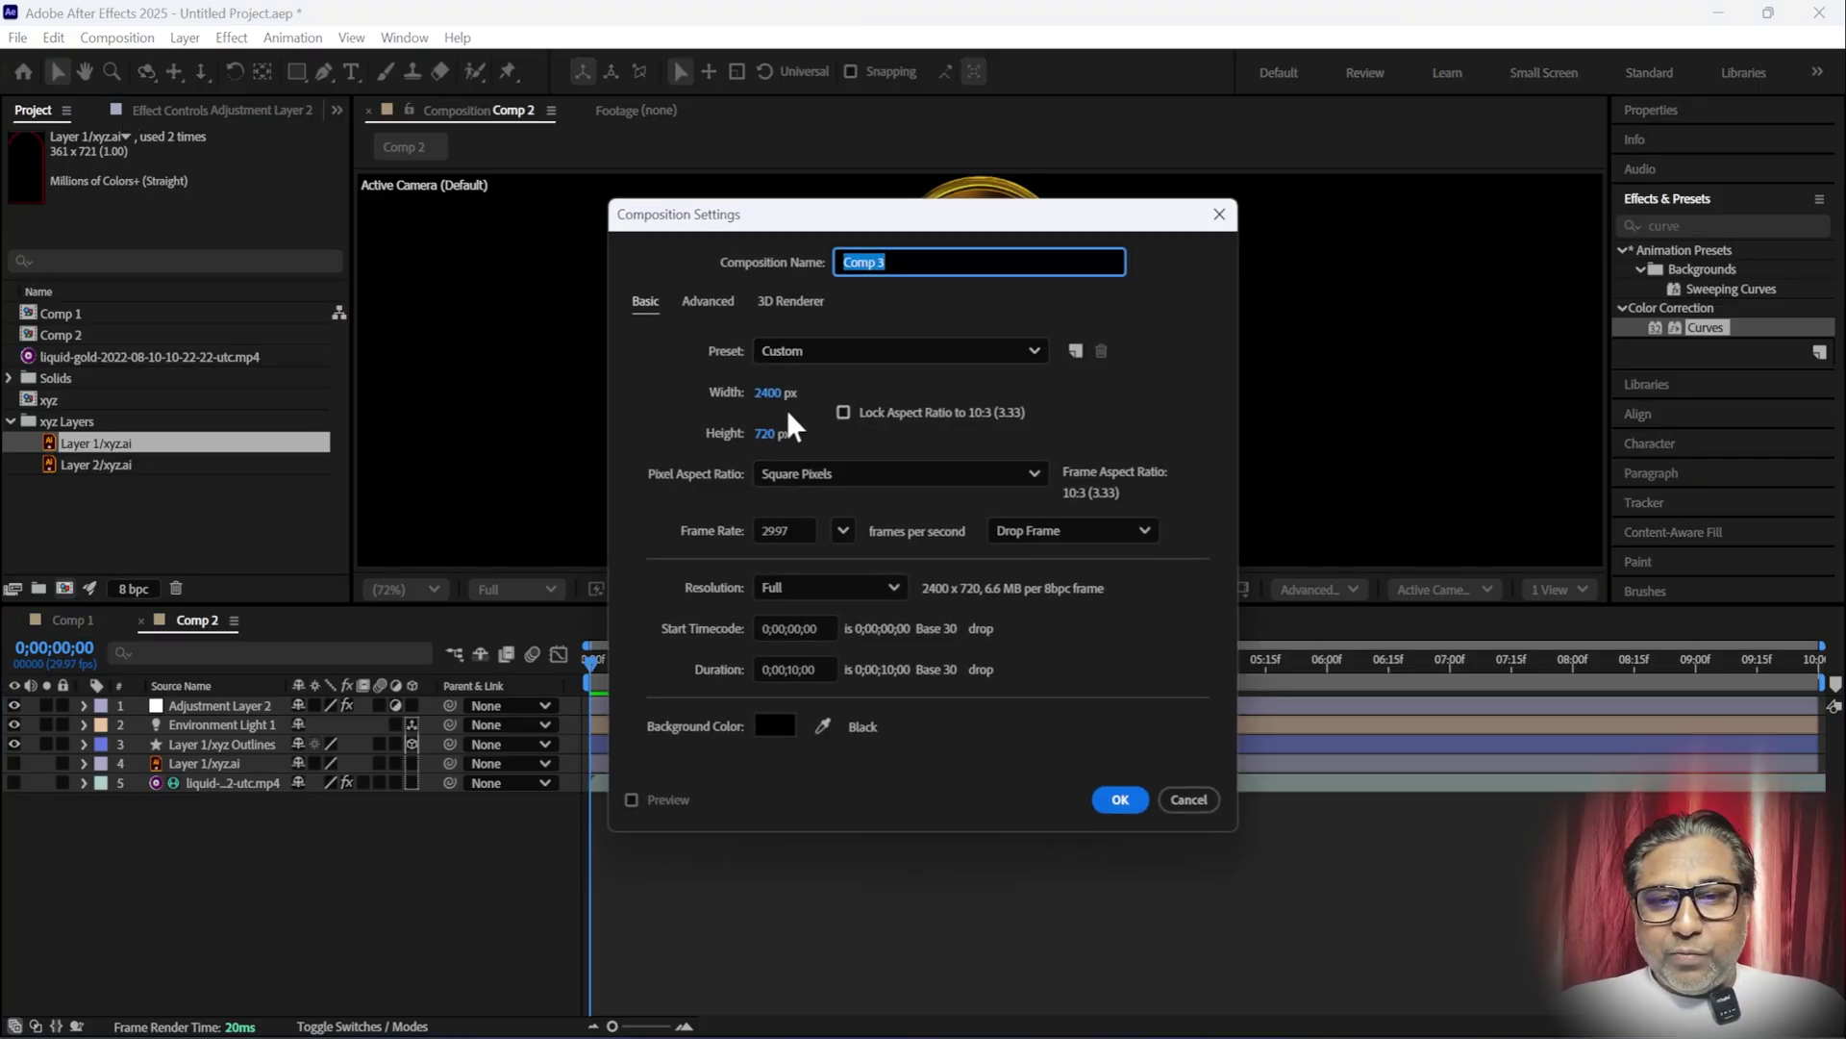
left_click(1121, 801)
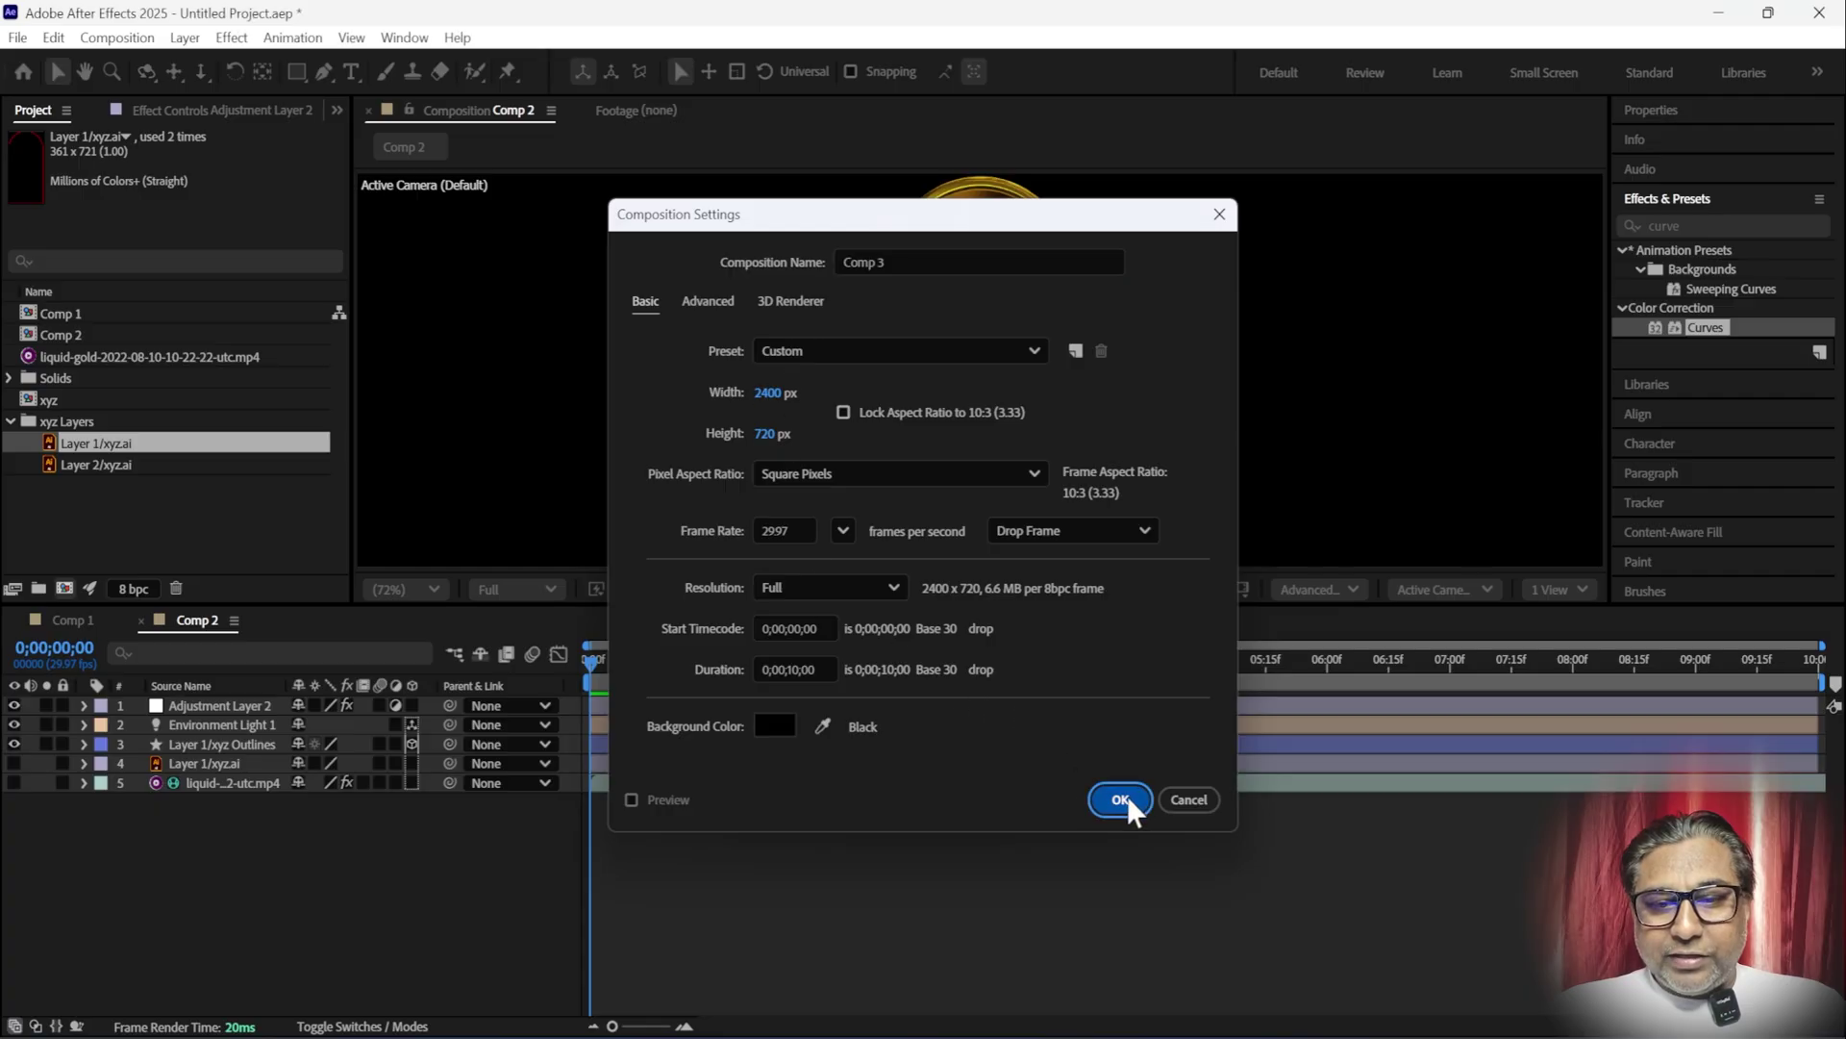
left_click(75, 311)
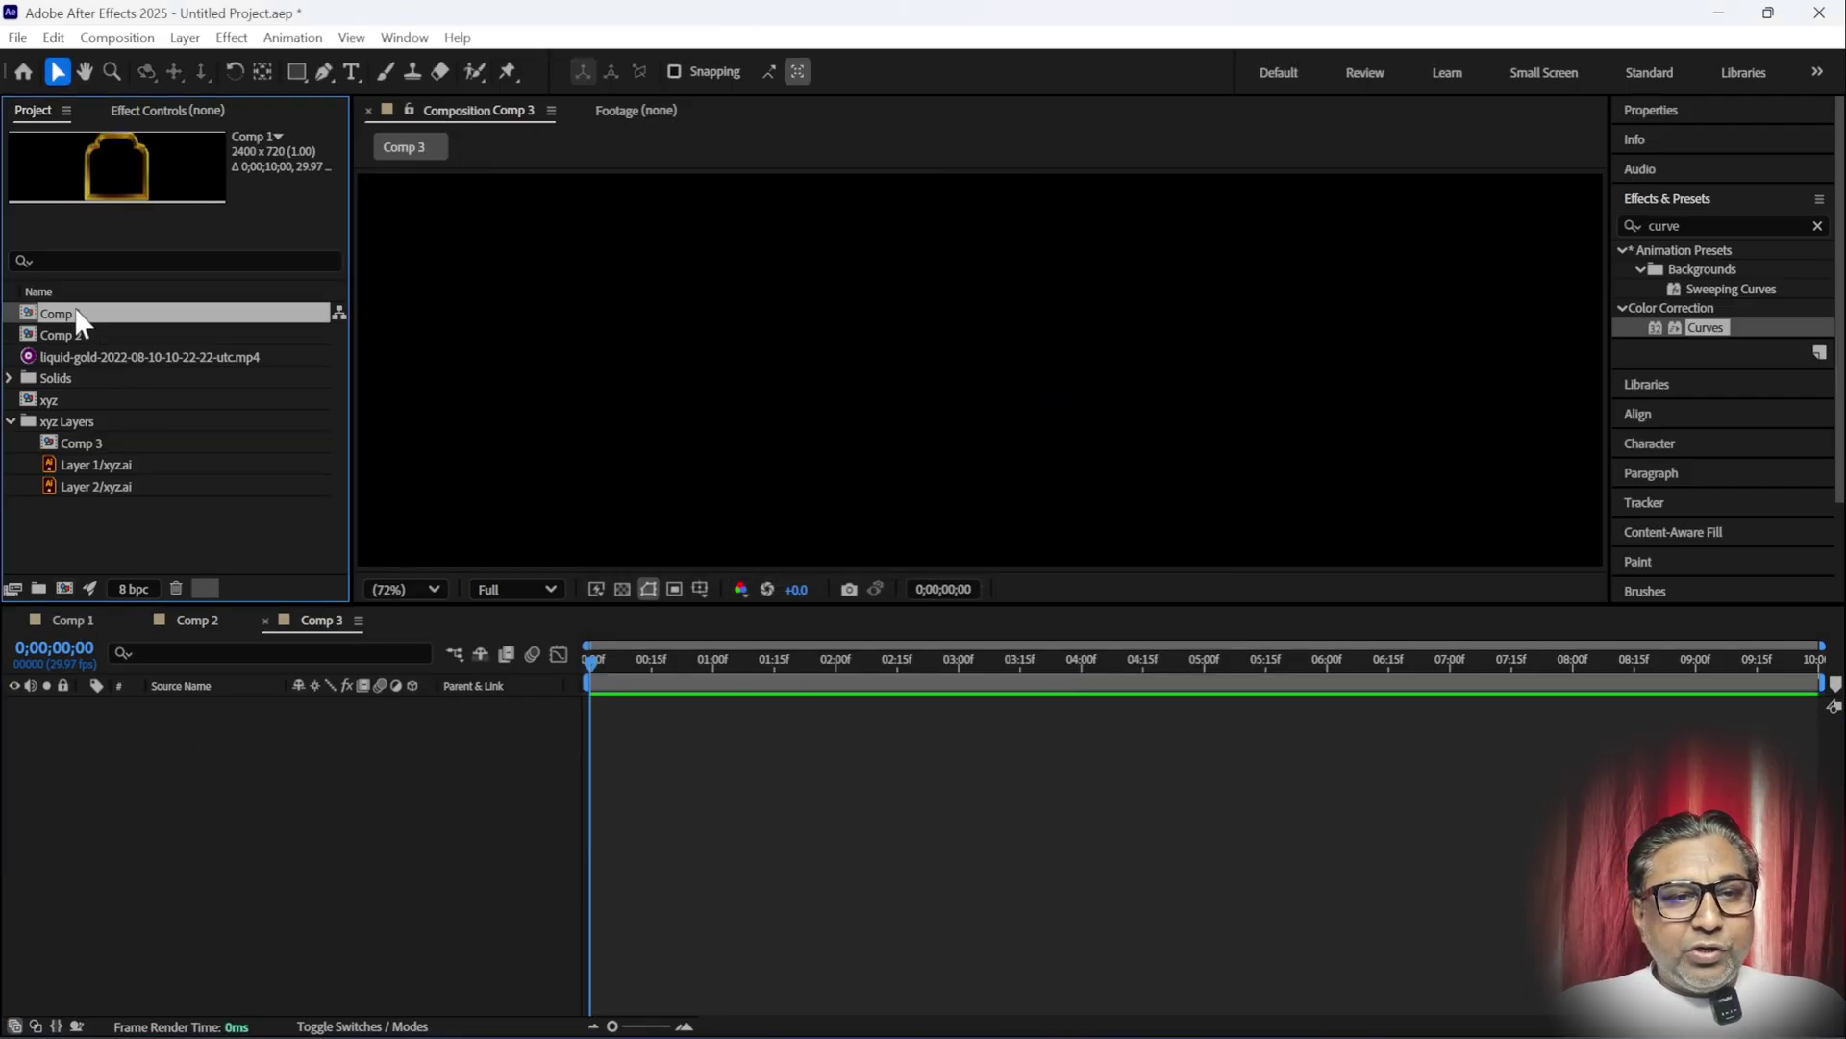
left_click(68, 335)
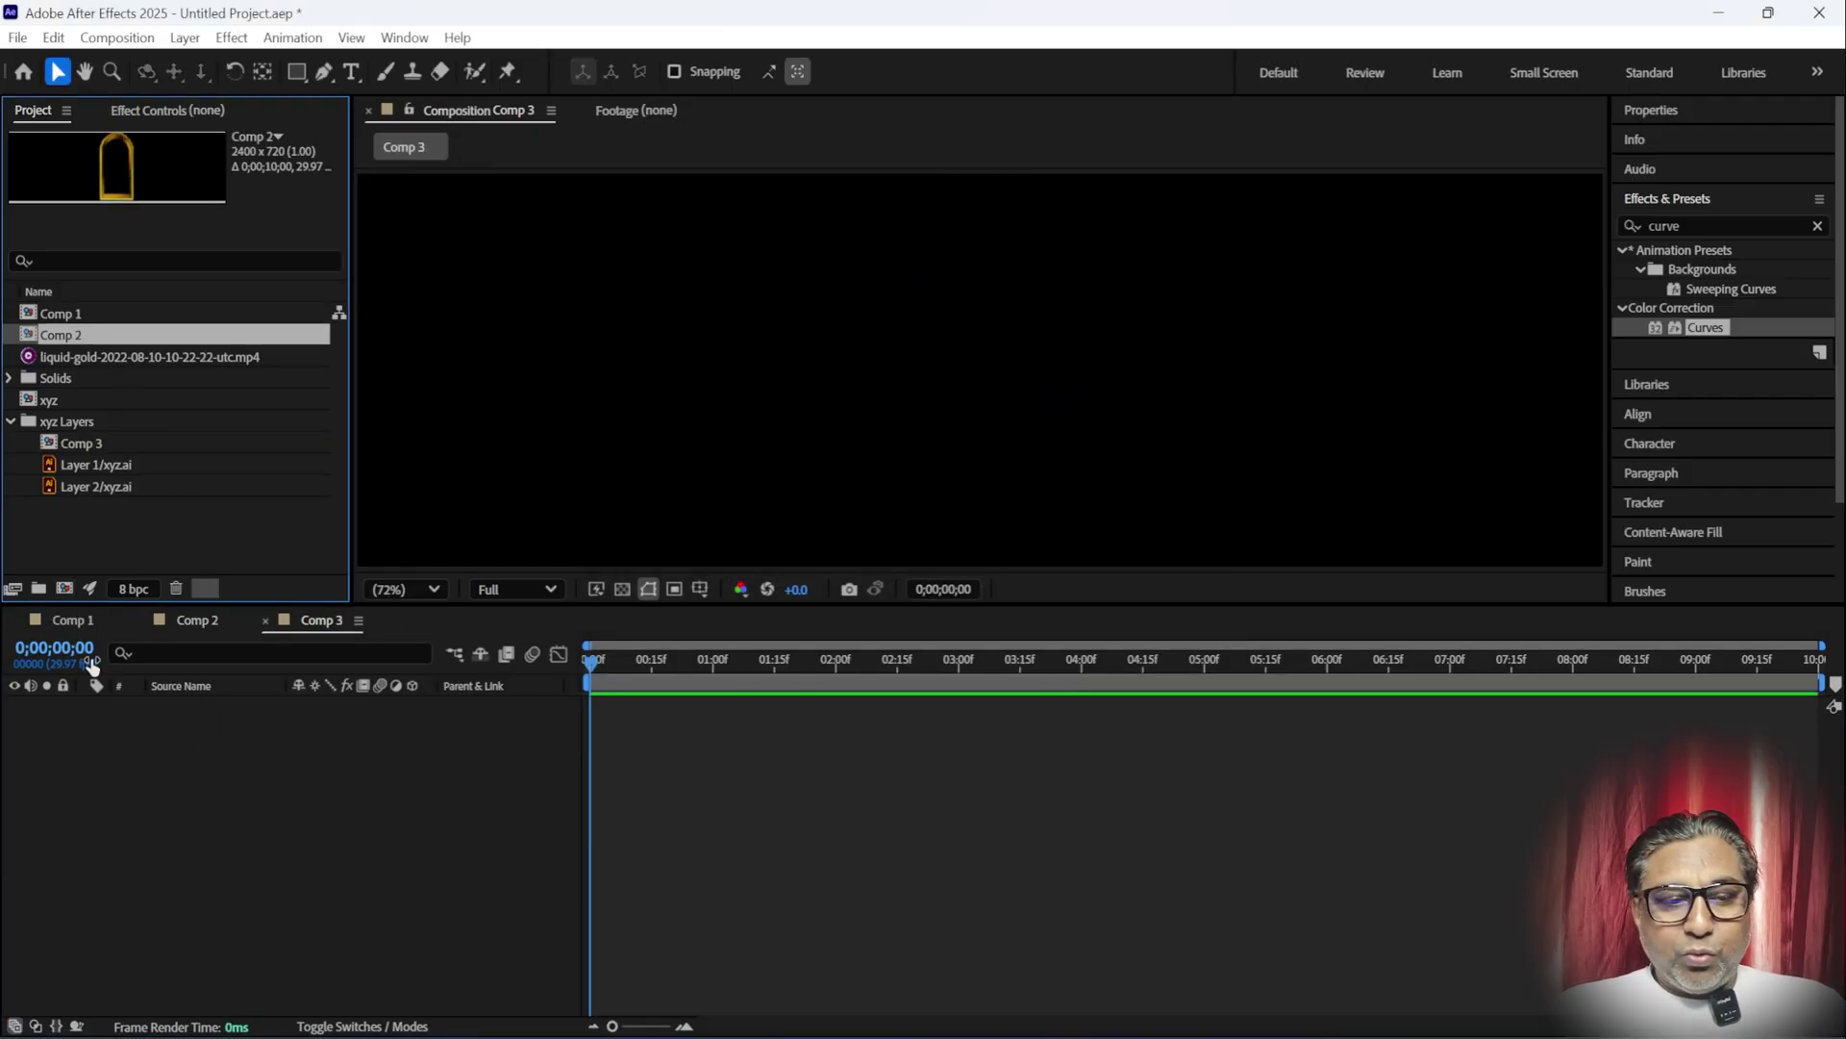
left_click_drag(63, 312, 169, 727)
- Add Comp 2's narrow arch to Comp 3 and shift it right
left_click(63, 335)
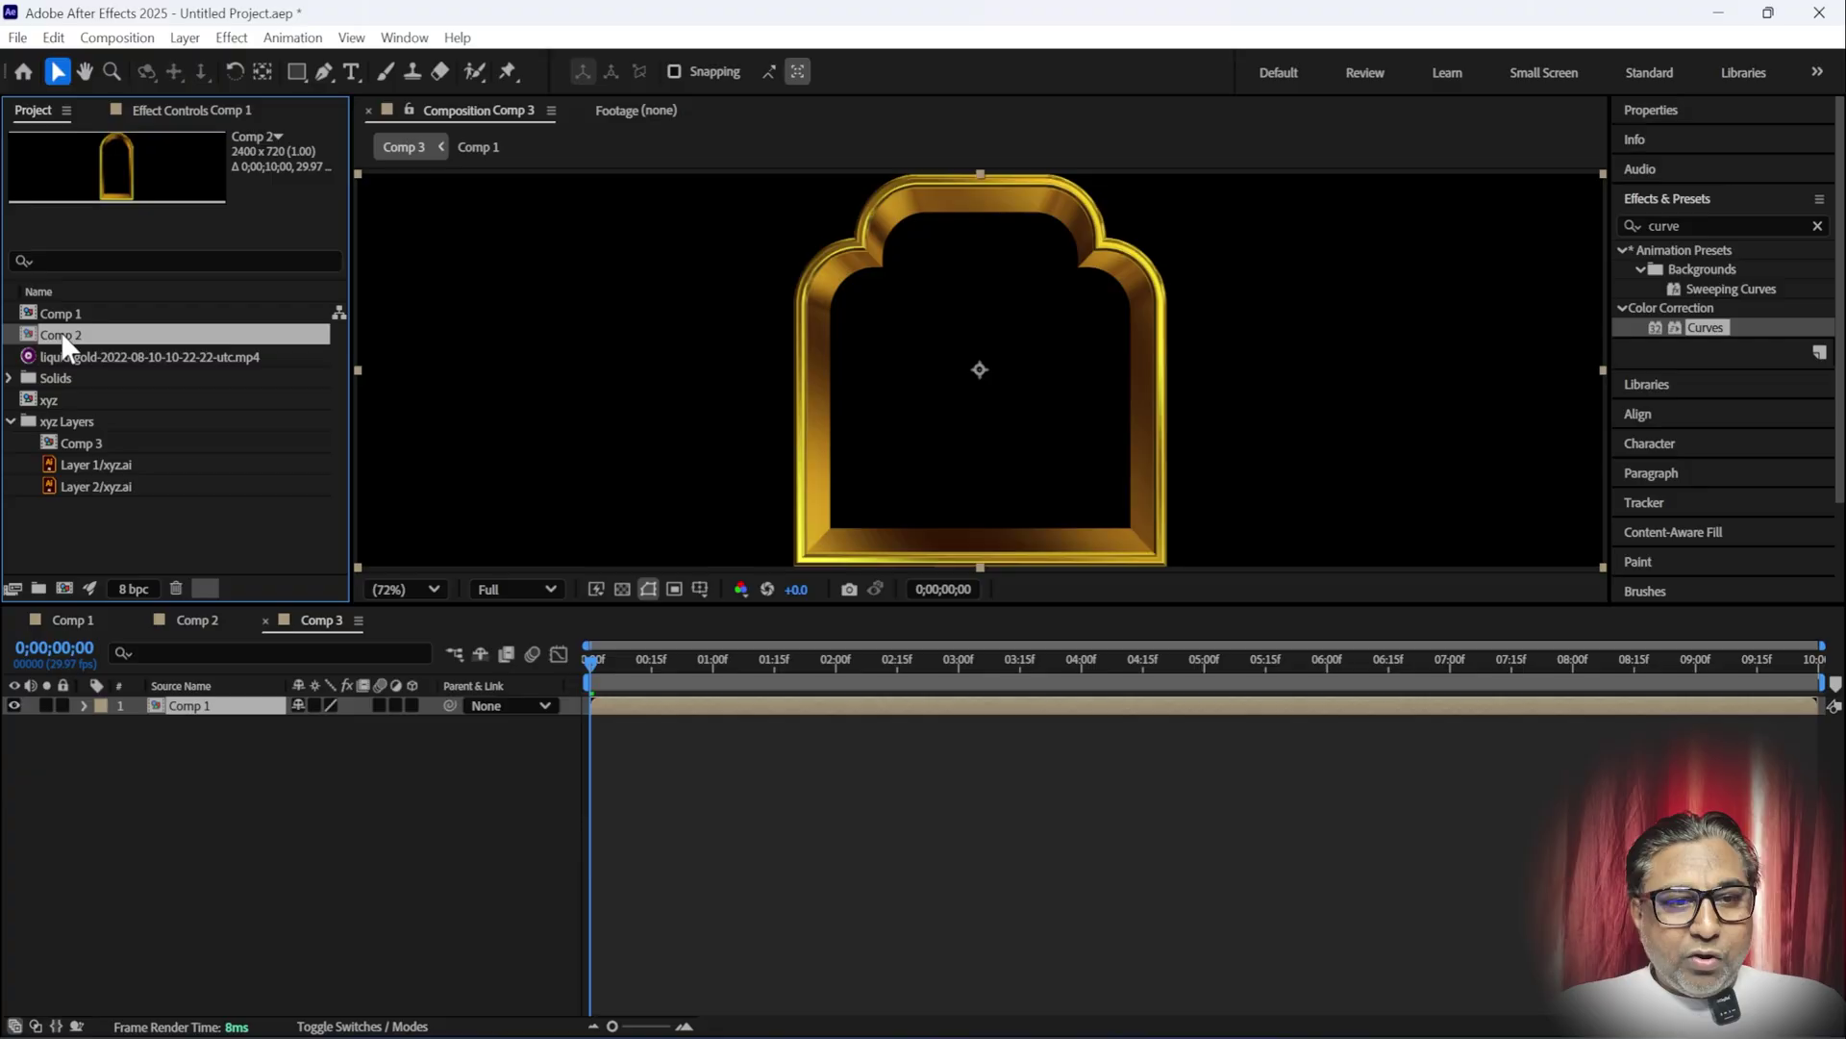
left_click_drag(59, 329, 219, 752)
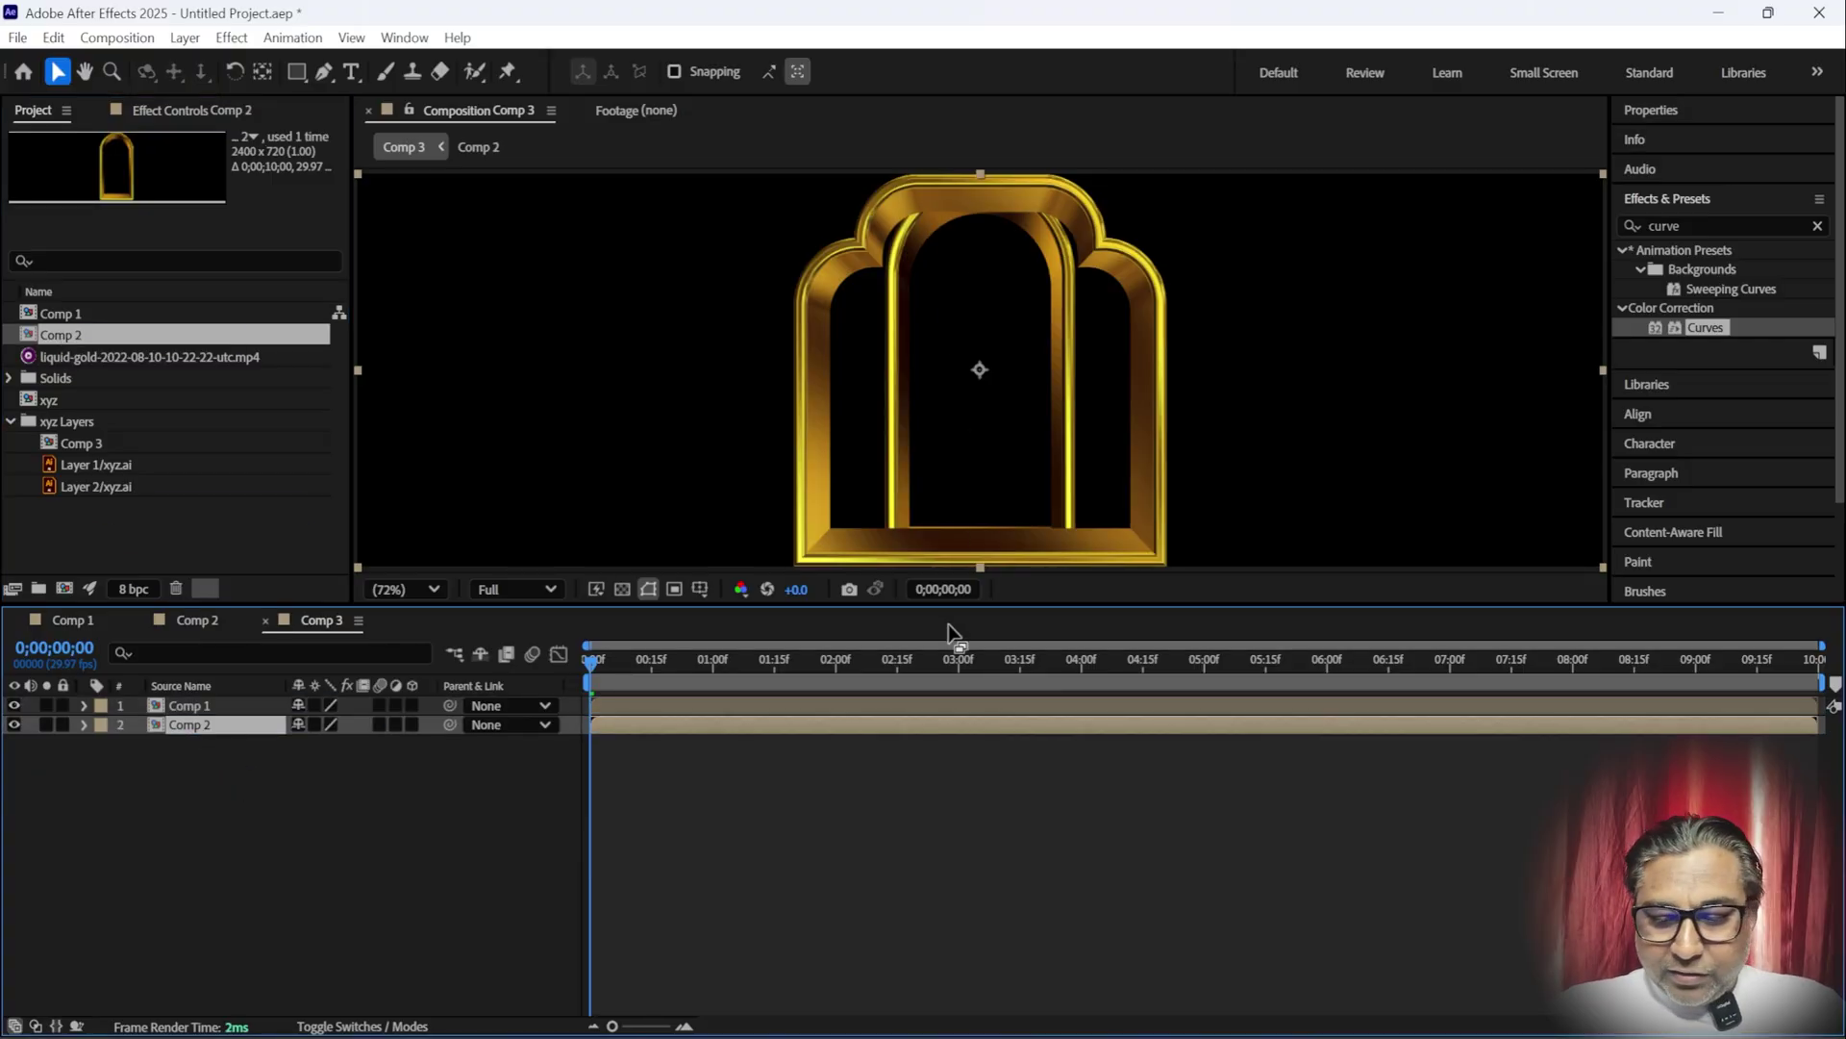
key("shift+Right")
key("shift+Right")
key("shift+Right")
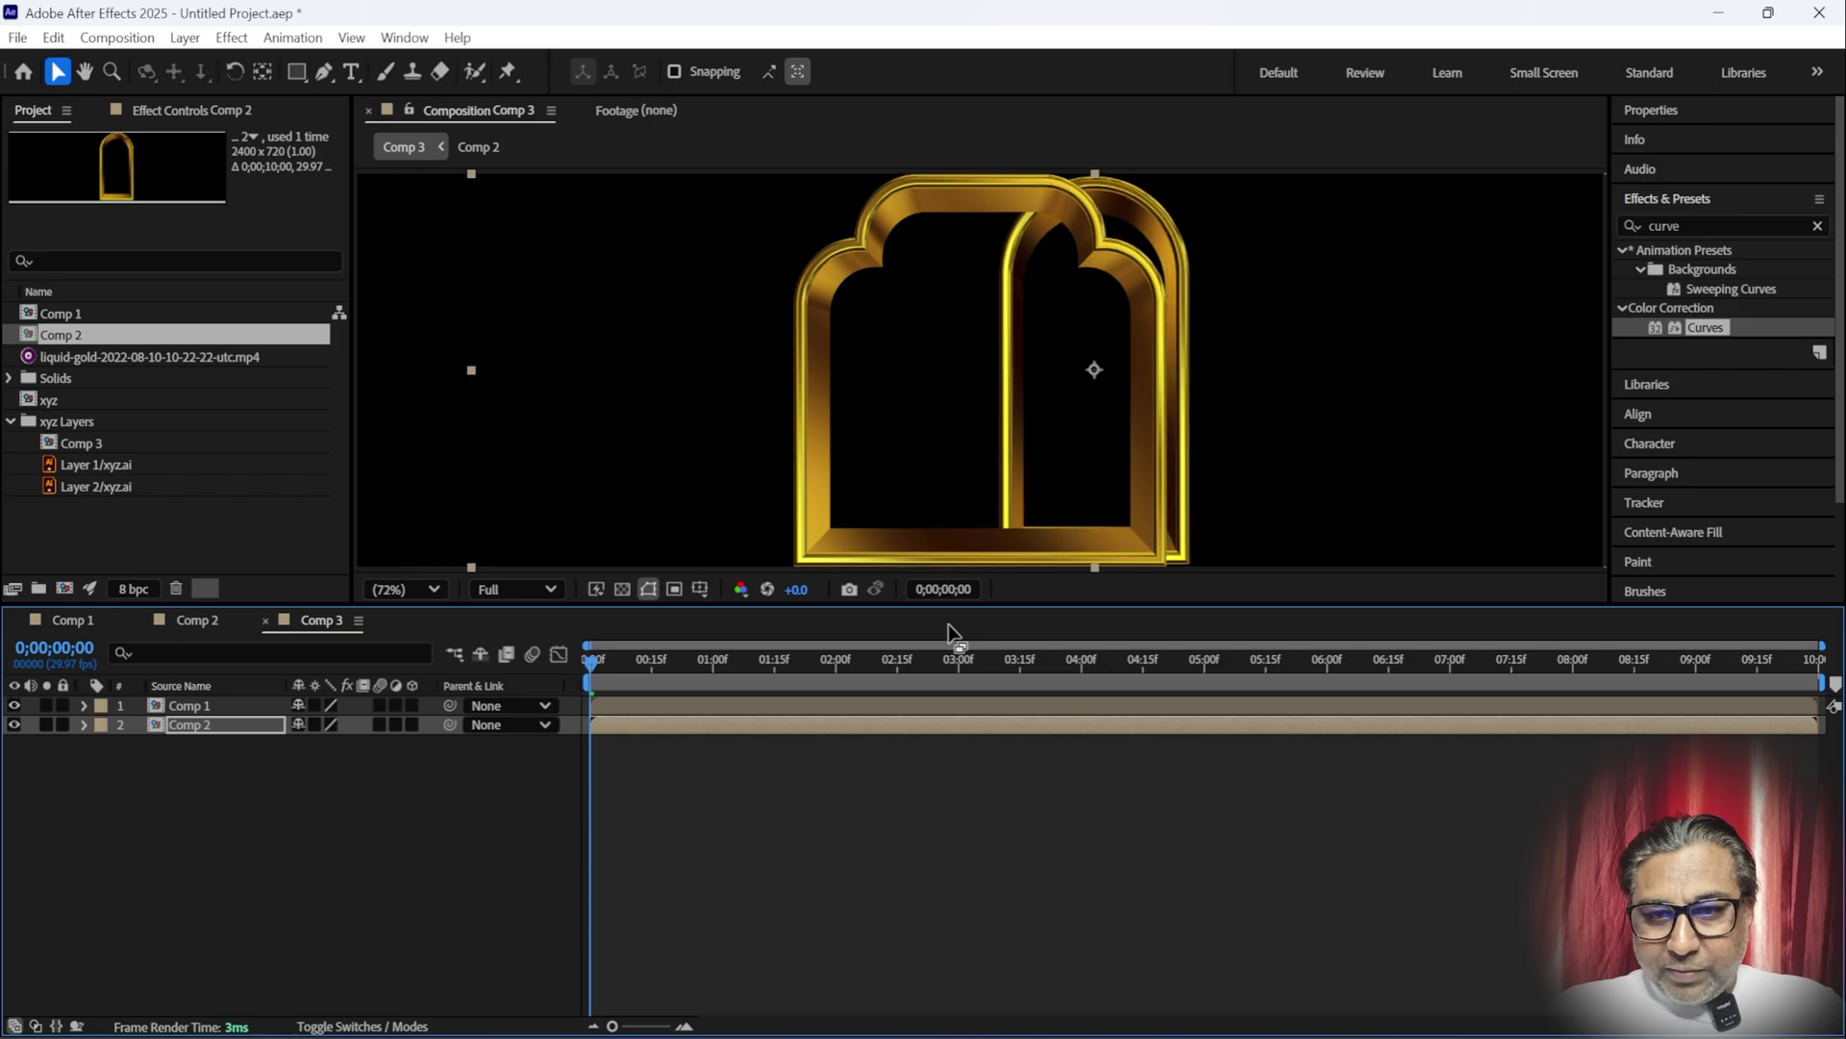
key("shift+Right")
key("shift+Right")
key("shift+Right")
key("shift+Right")
key("shift+Right")
key("shift+Right")
key("shift+Right")
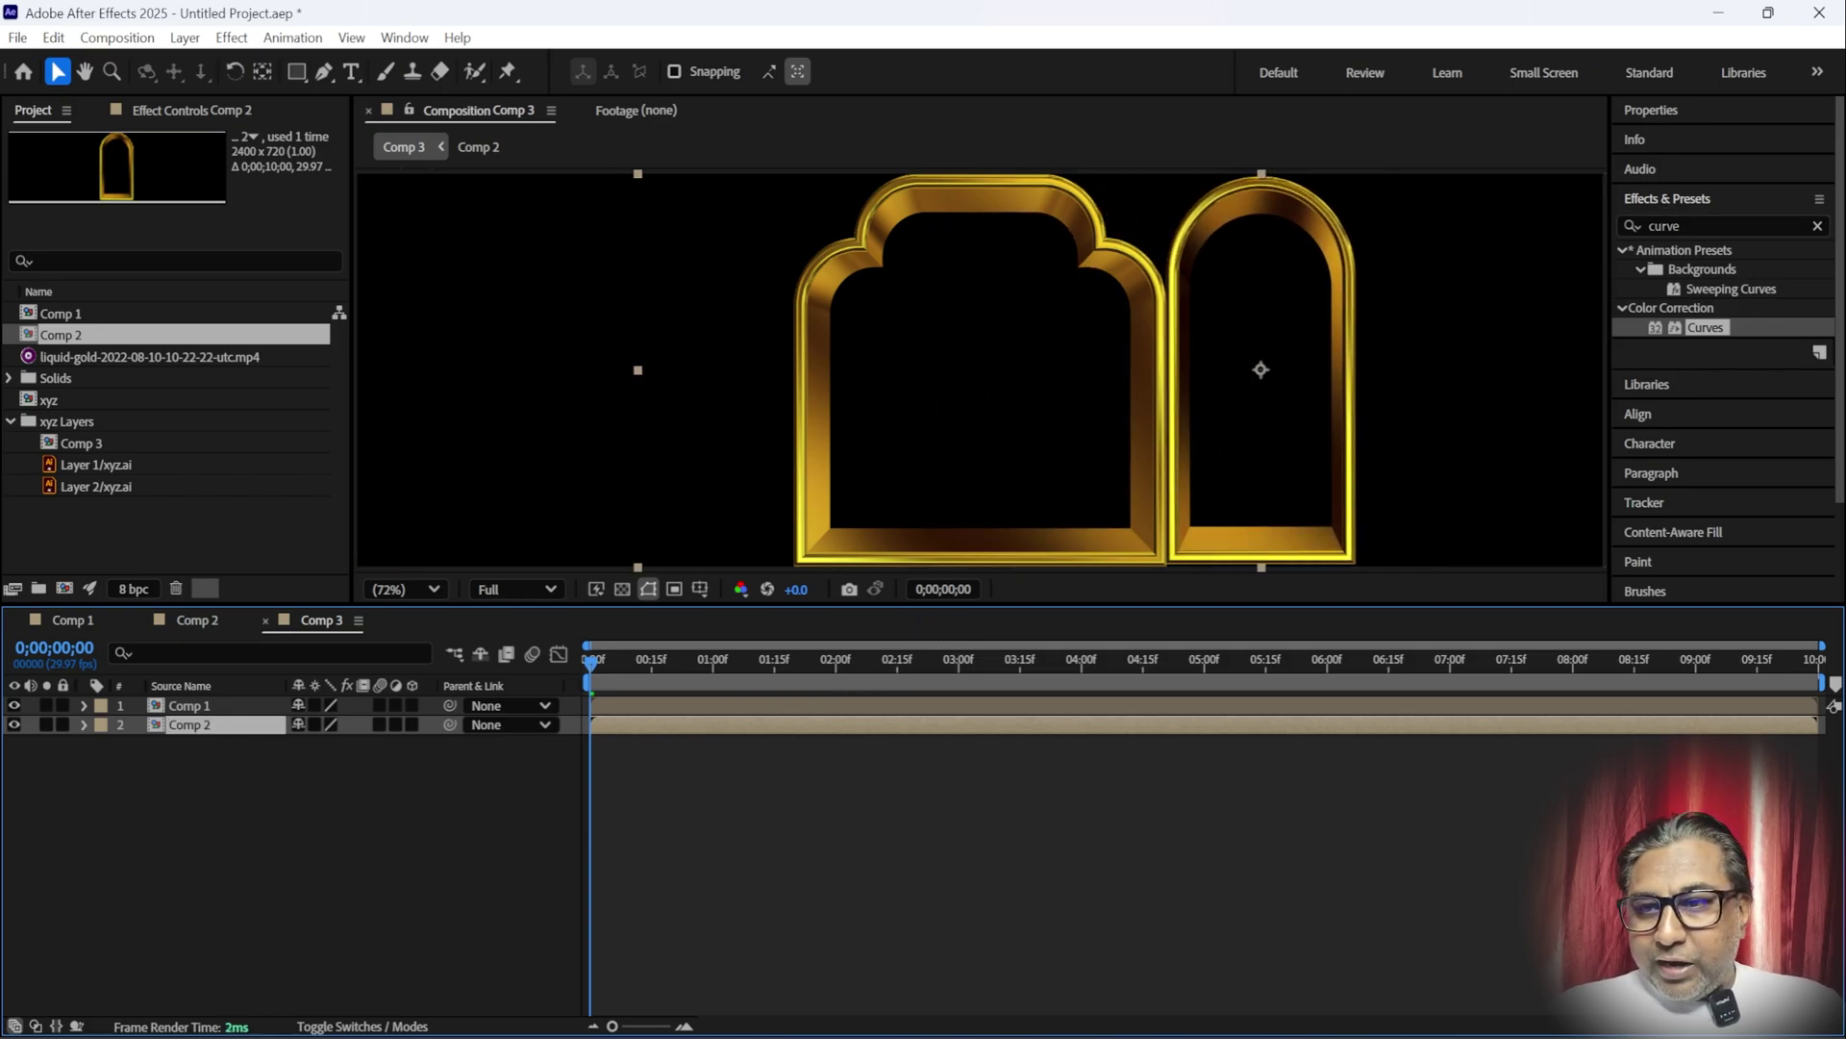
- Centre the narrow arch horizontally in the composition using Align
left_click_drag(1842, 346, 1839, 512)
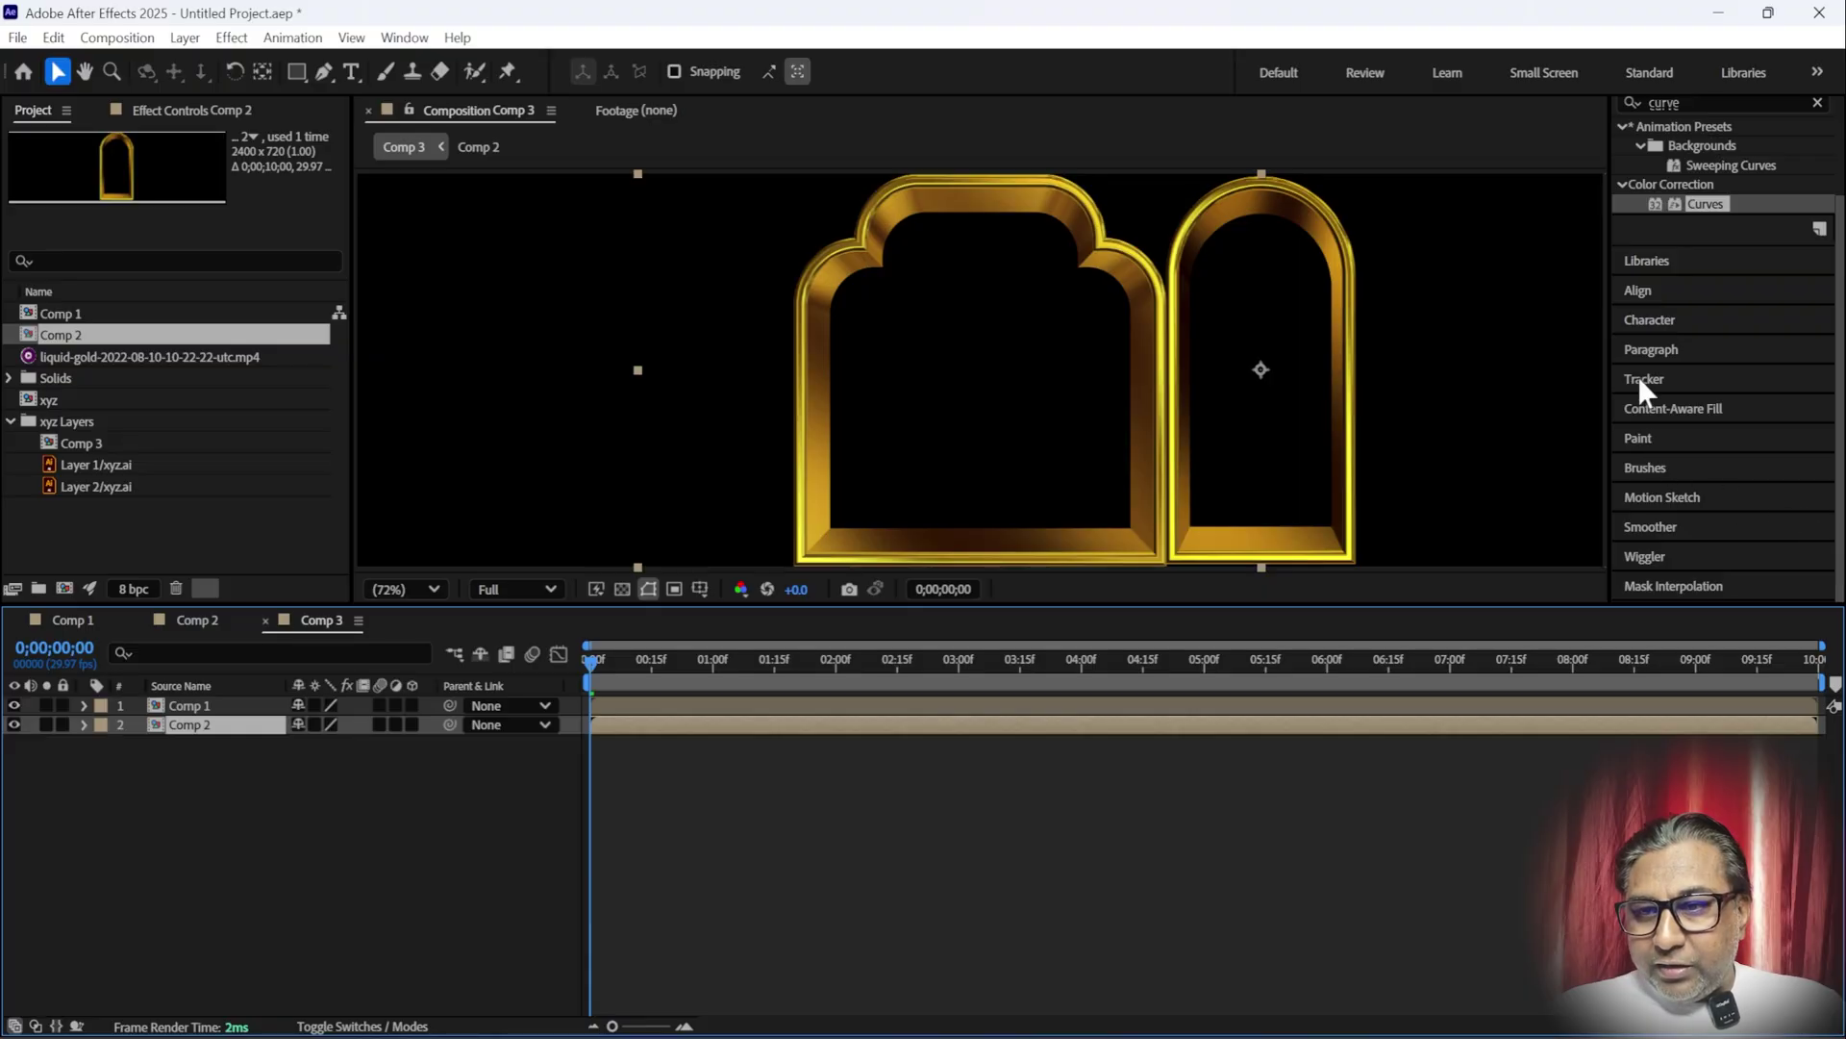
left_click(1673, 293)
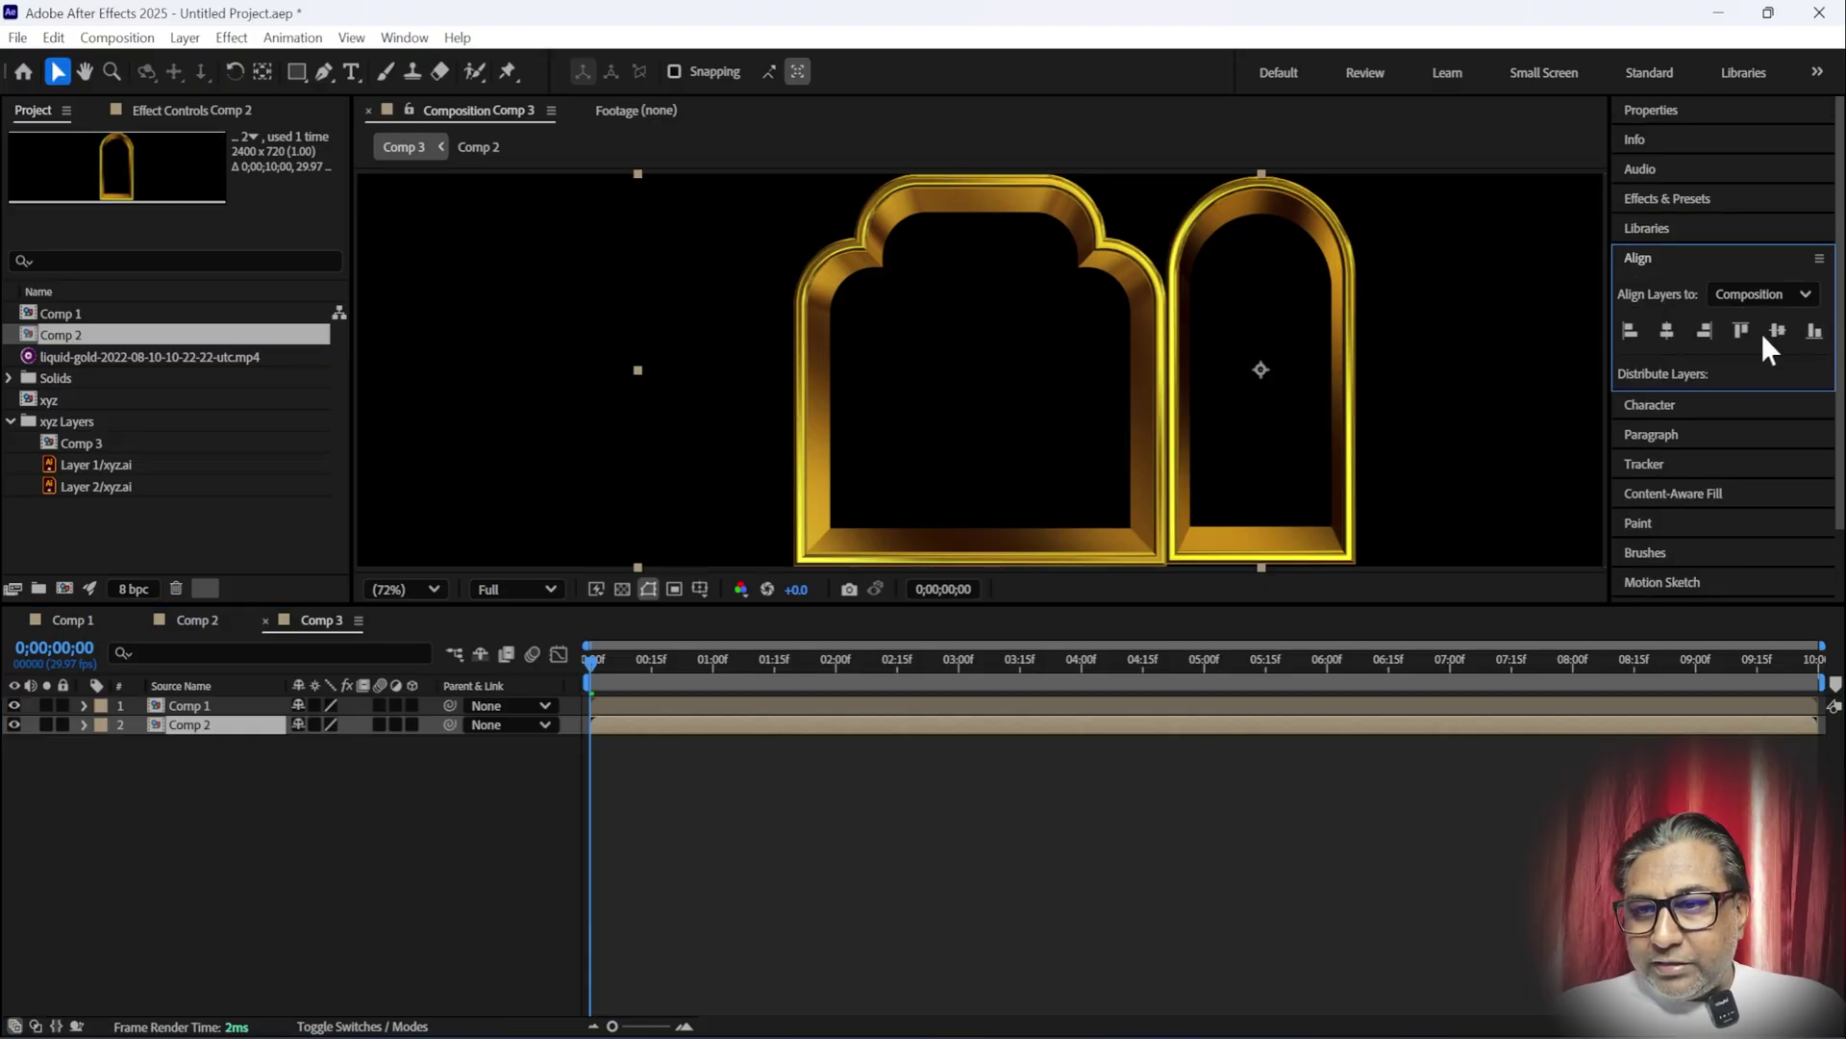
left_click(1705, 331)
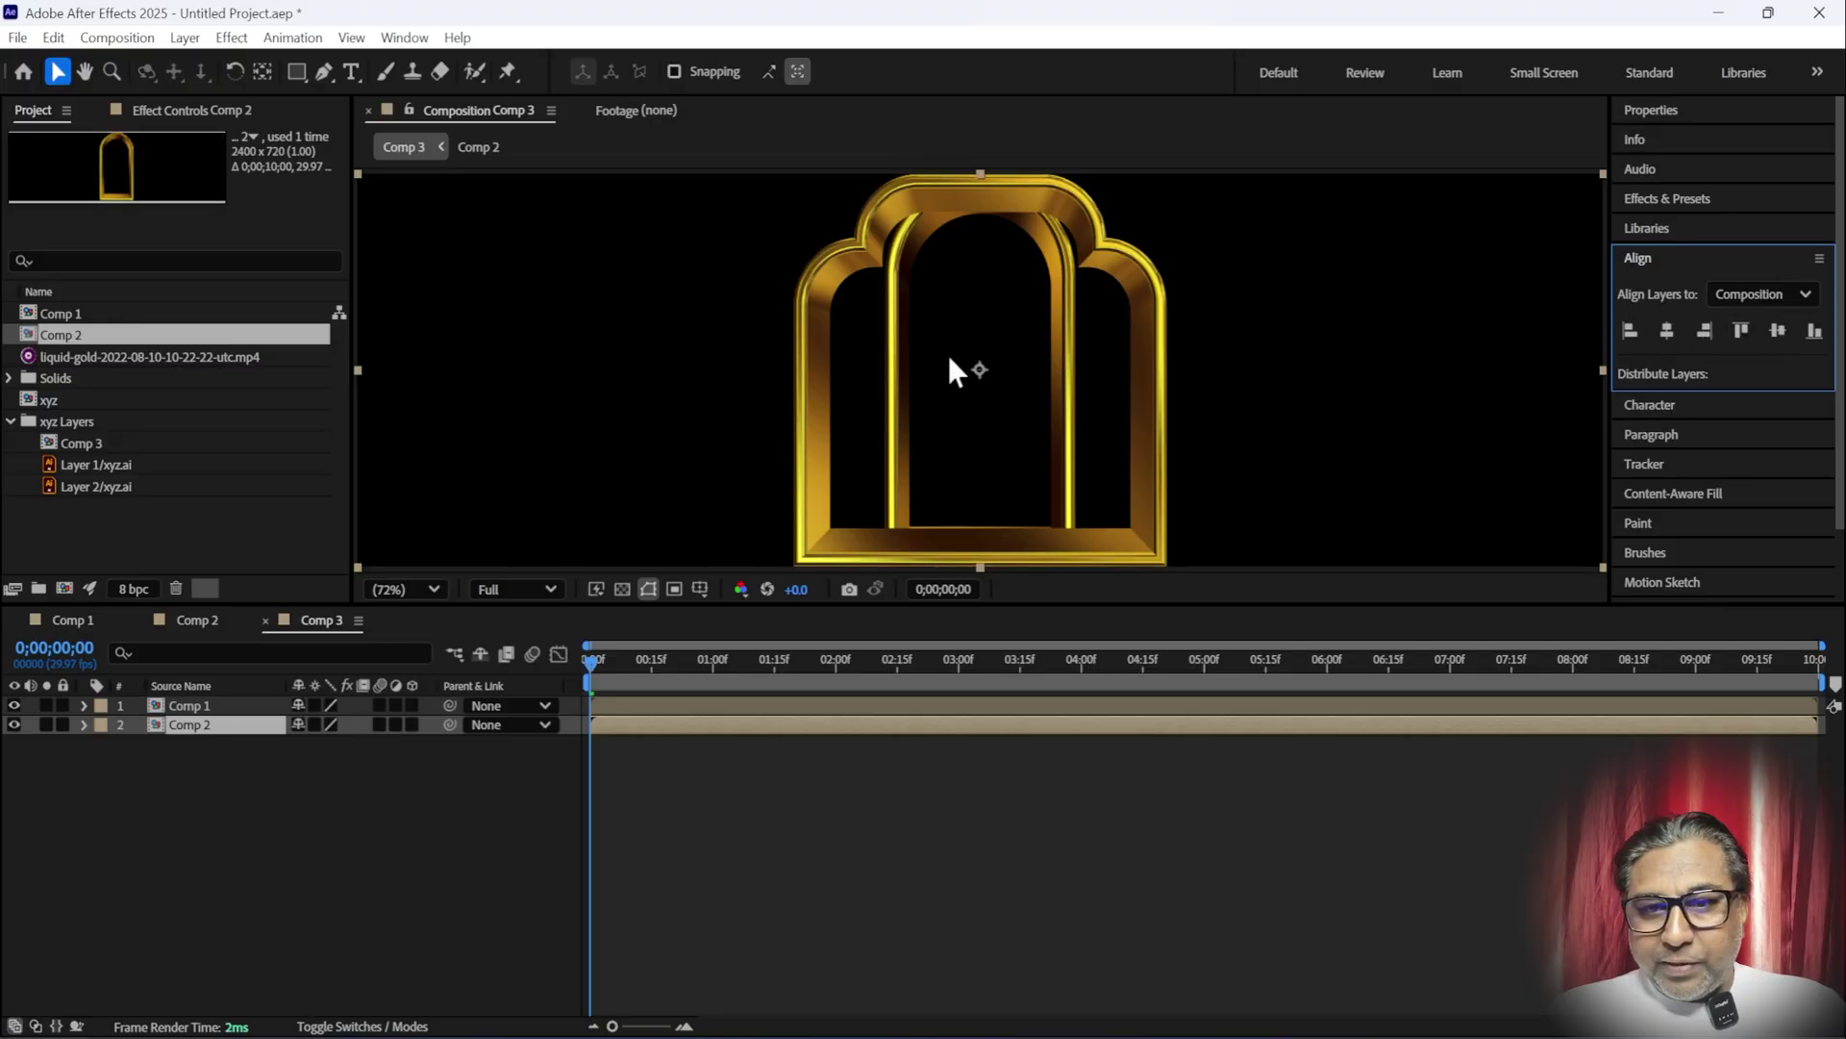
left_click(557, 665)
- Shift the narrow arch further right, past the wide arch's centre
key("shift+Right")
key("shift+Right")
key("shift+Right")
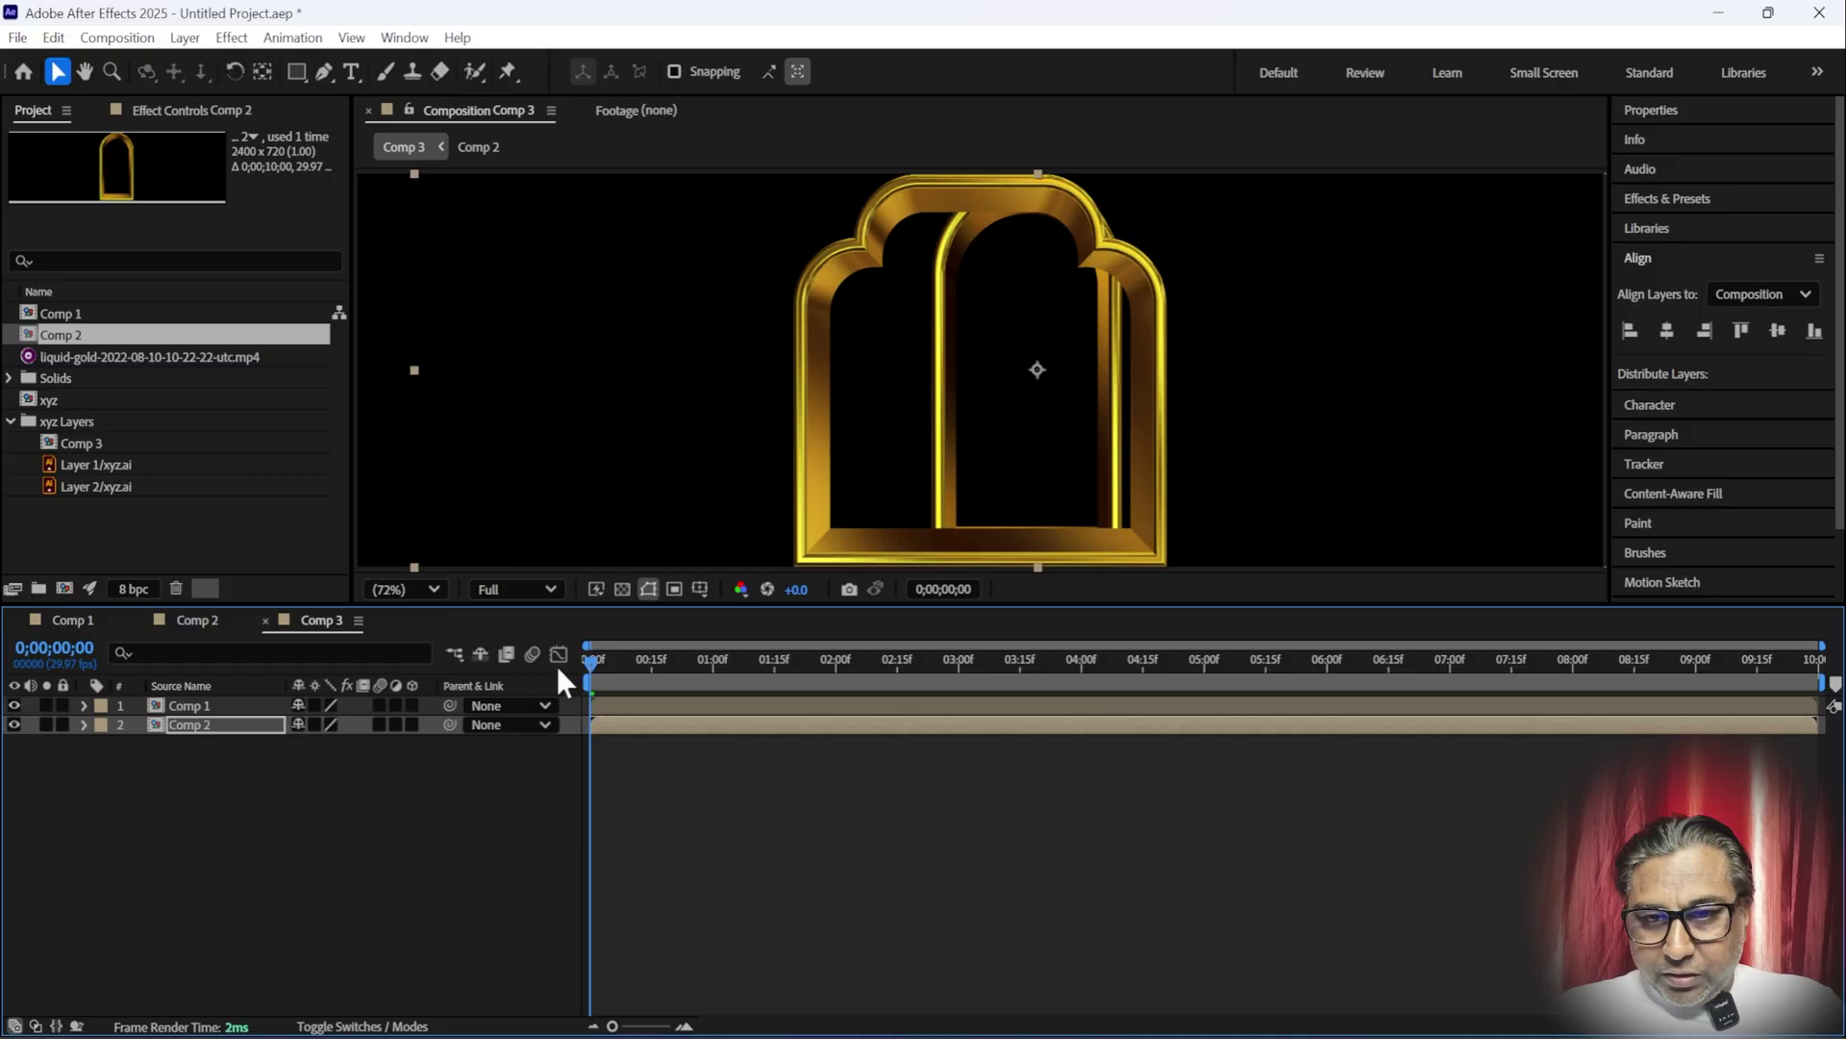
key("shift+Right")
key("shift+Right")
key("shift+Right")
key("shift+Right")
key("shift+Right")
key("shift+Right")
key("shift+Right")
key("shift+Right")
key("shift+Right")
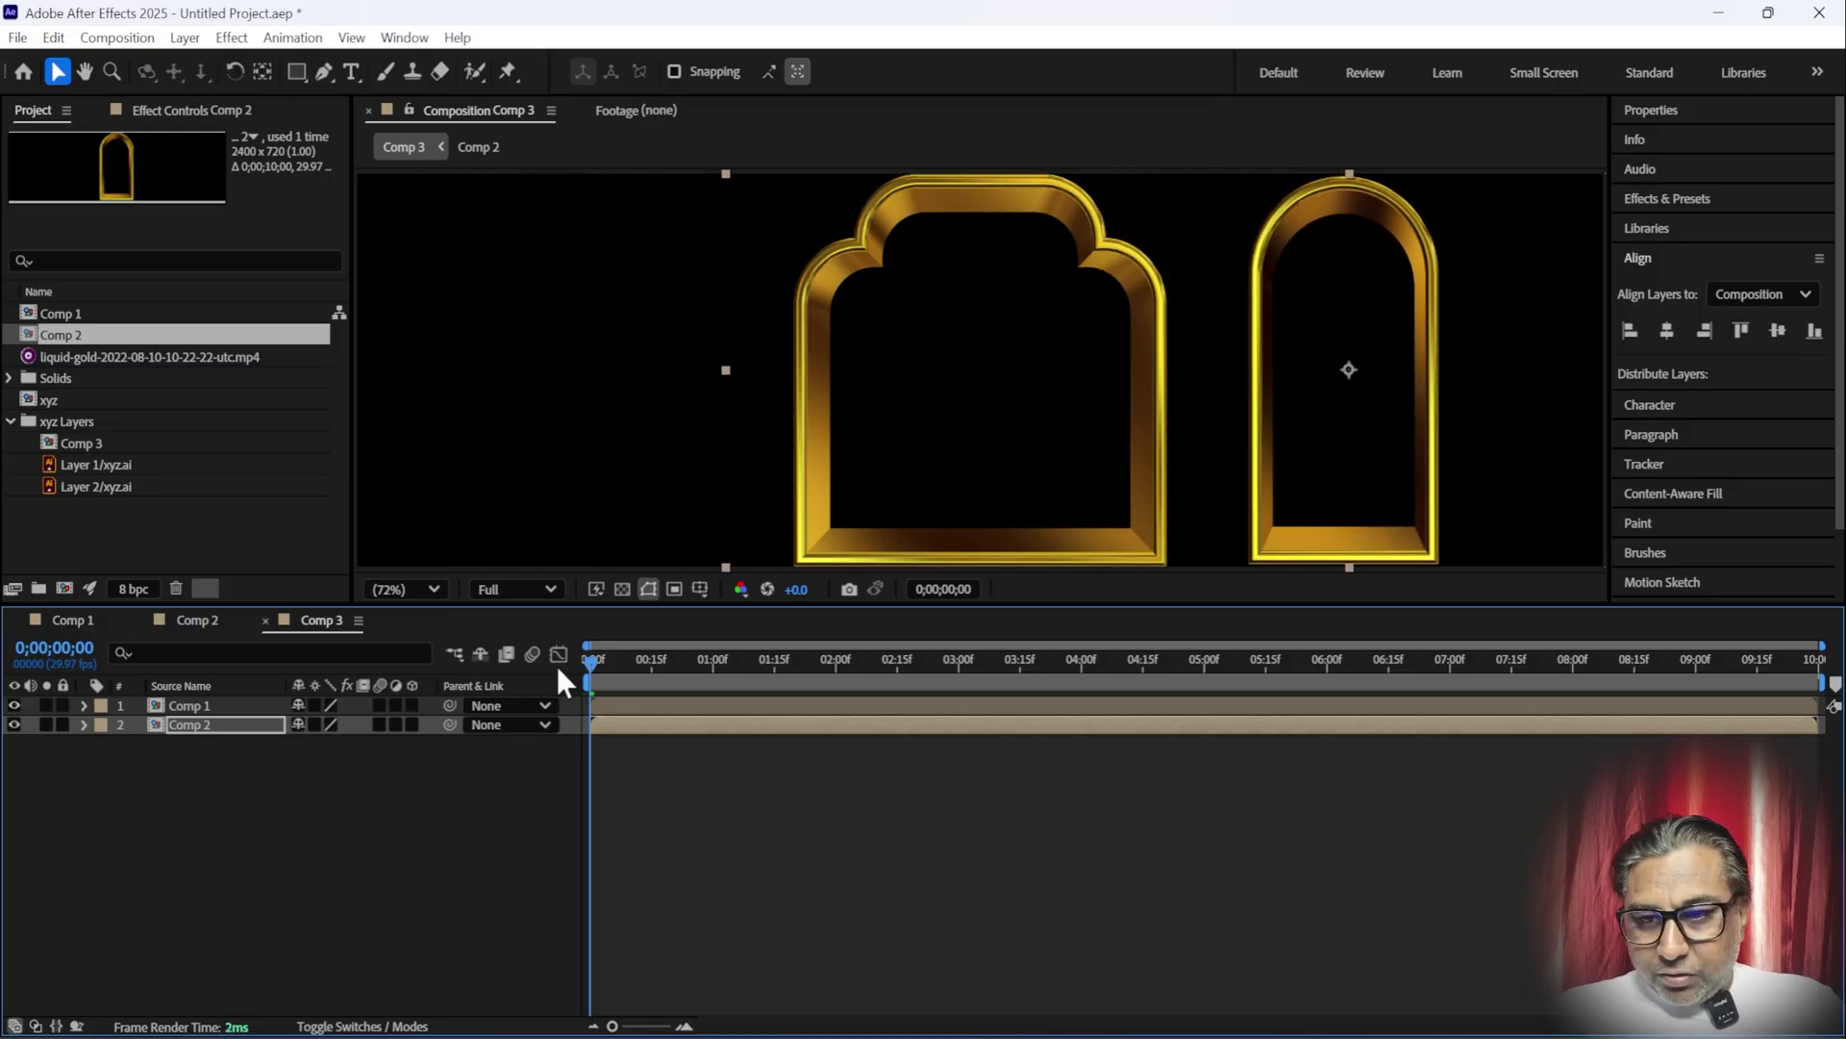
key("shift+Right")
key("shift+Right")
key("shift+Right")
key("shift+Right")
key("shift+Right")
key("shift+Right")
key("shift+Right")
key("shift+Right")
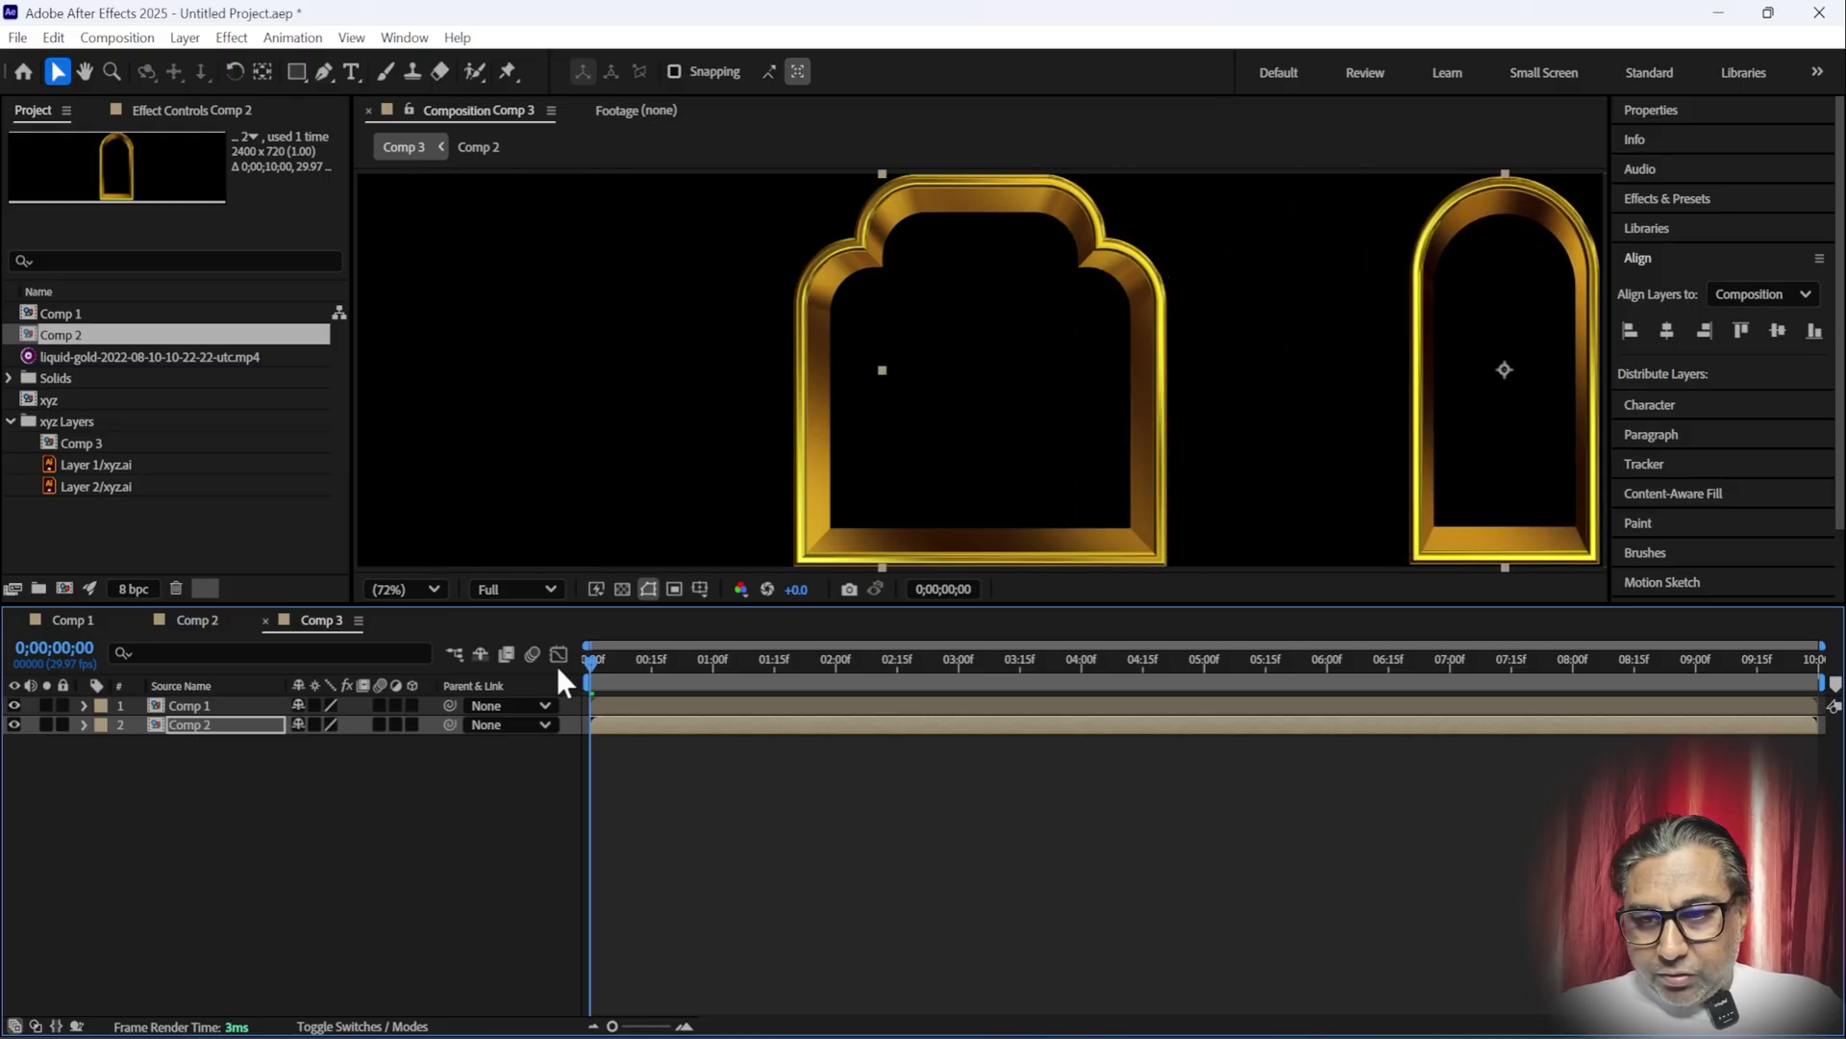
left_click(252, 750)
left_click(204, 726)
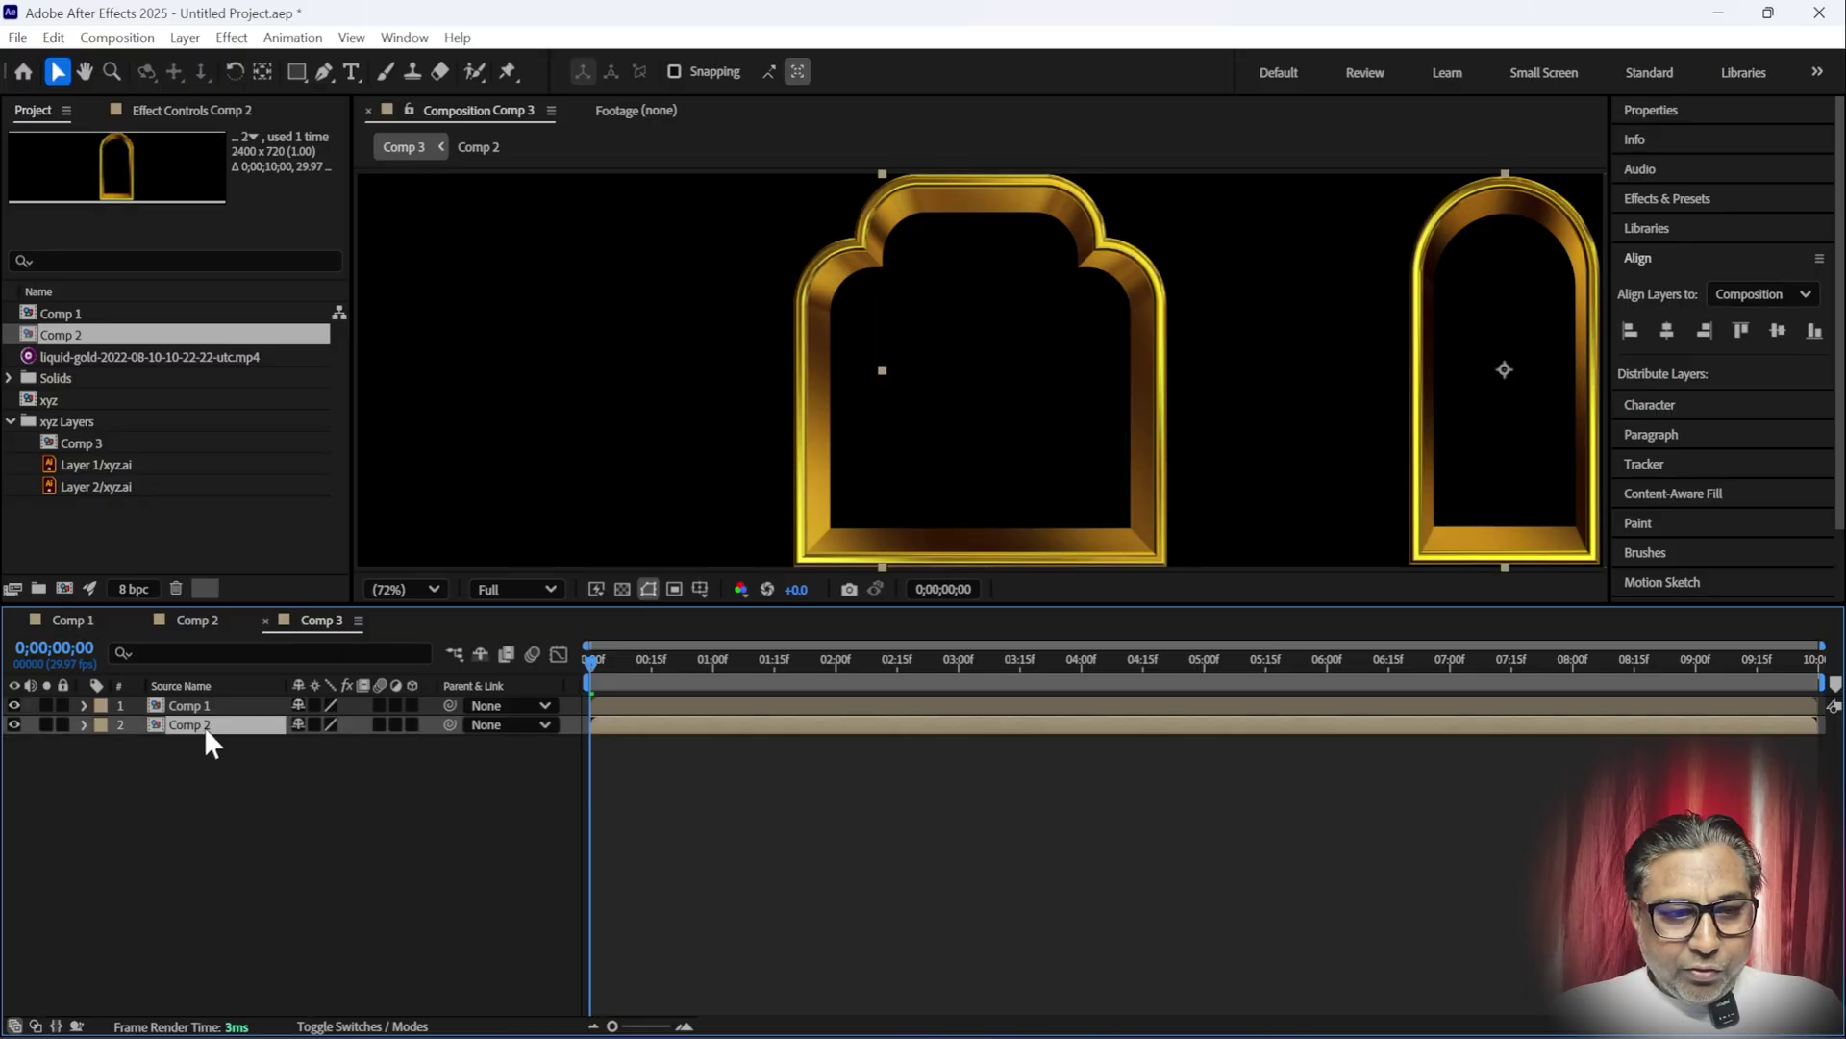
- Duplicate the narrow arch and position the copy beside the original, right of the wide arch
key("ctrl+d")
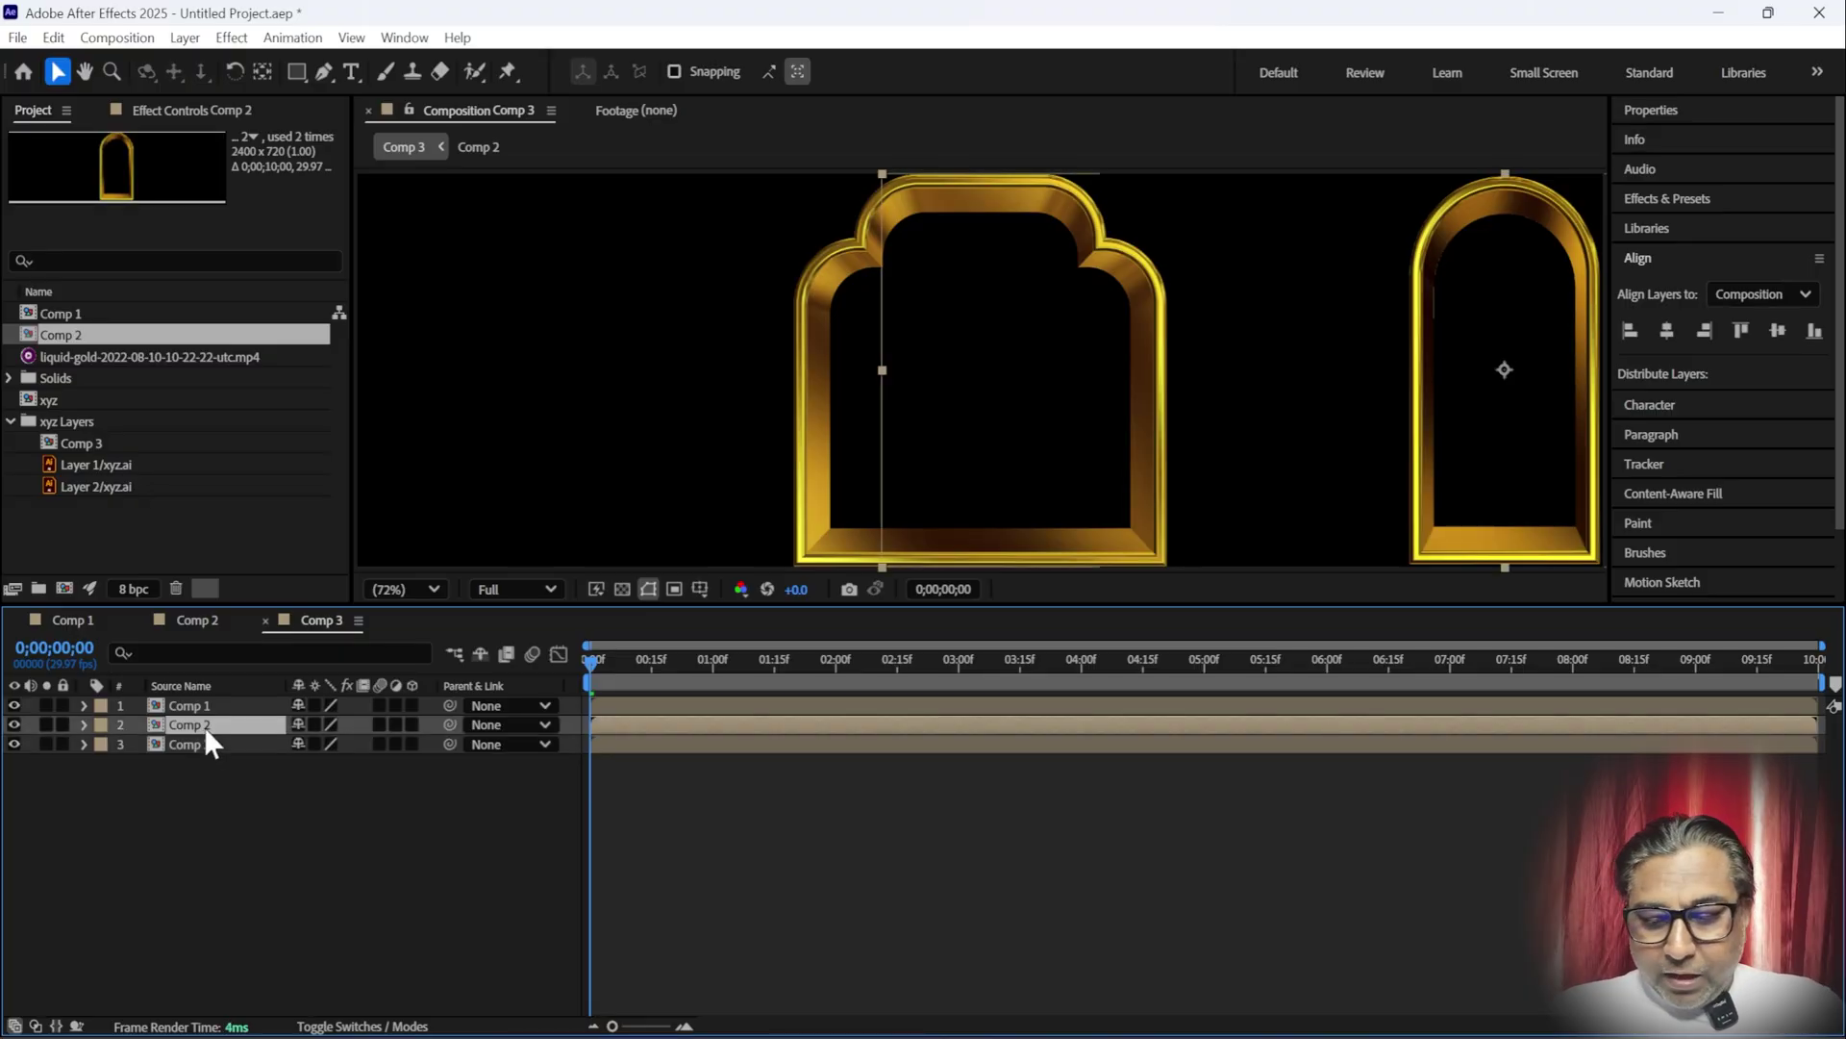
key("shift+Left")
key("Return")
key("shift+Left")
key("shift+Left")
key("shift+Left")
key("shift+Left")
key("shift+Left")
key("shift+Left")
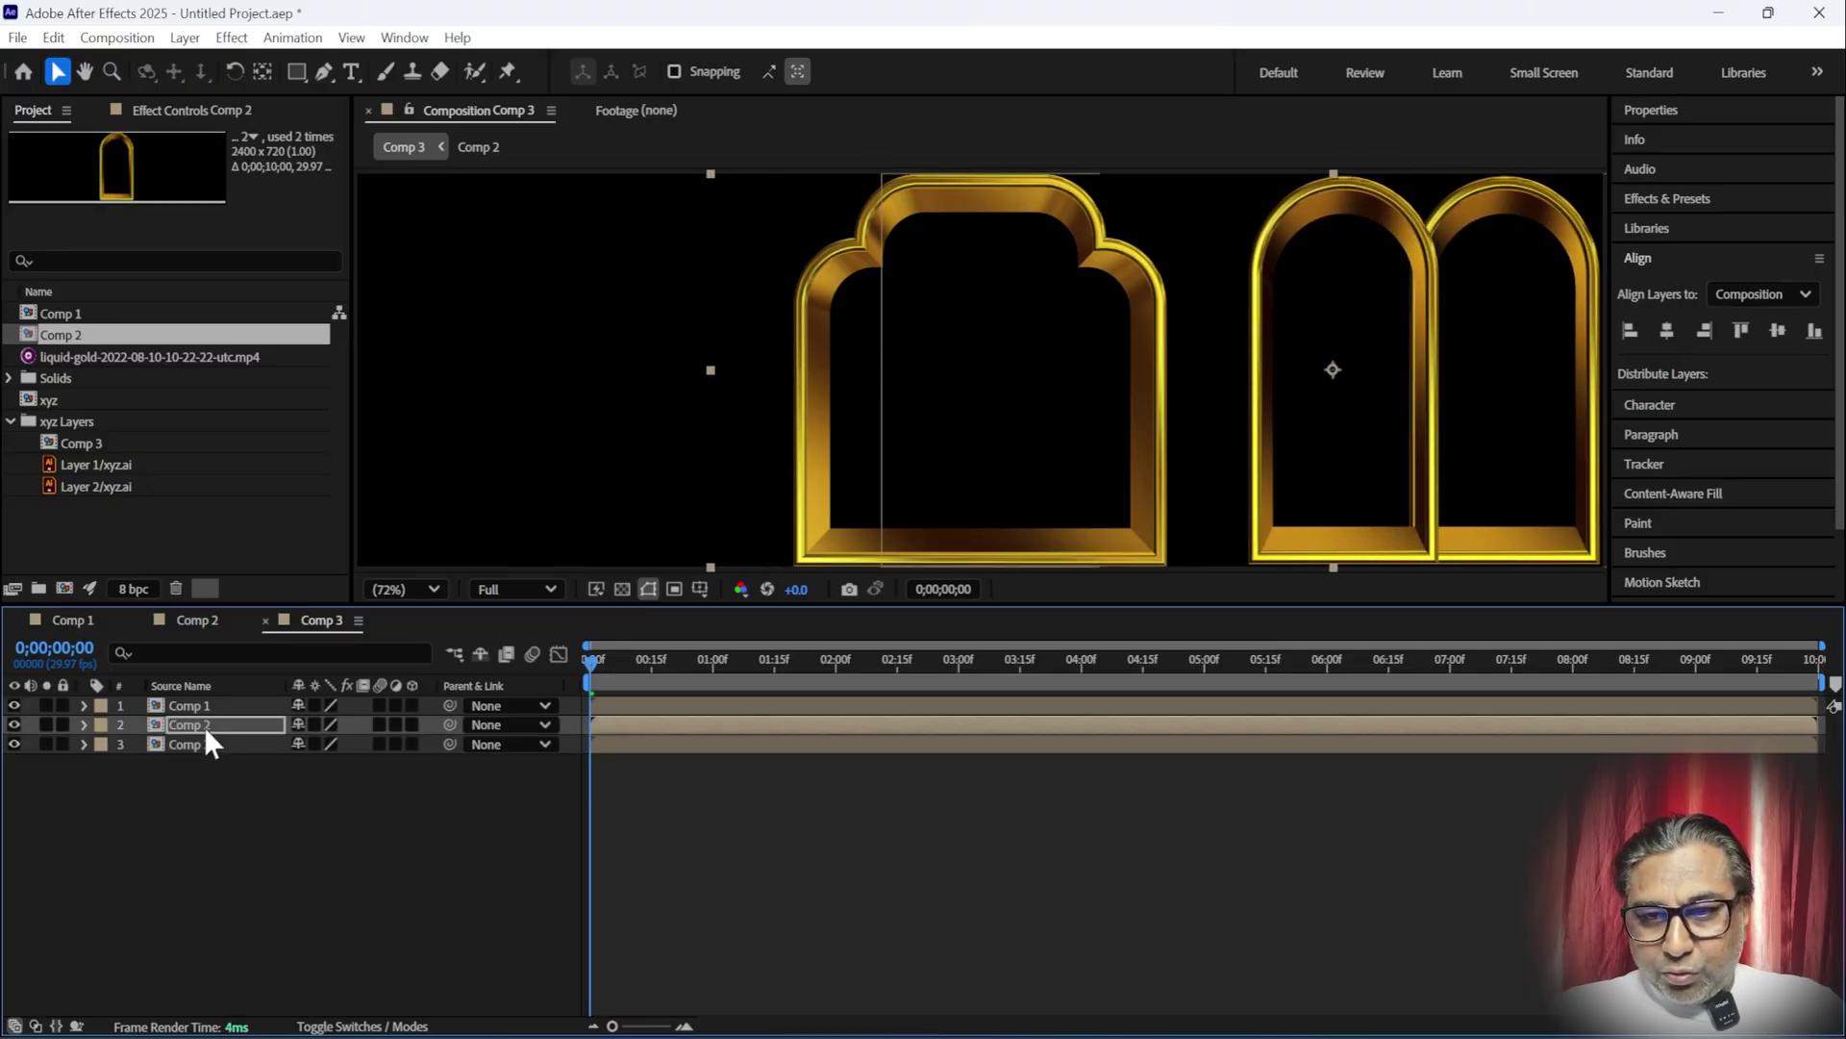
key("shift+Left")
key("shift+Left")
key("shift+Left")
key("shift+Right")
key("shift+Right")
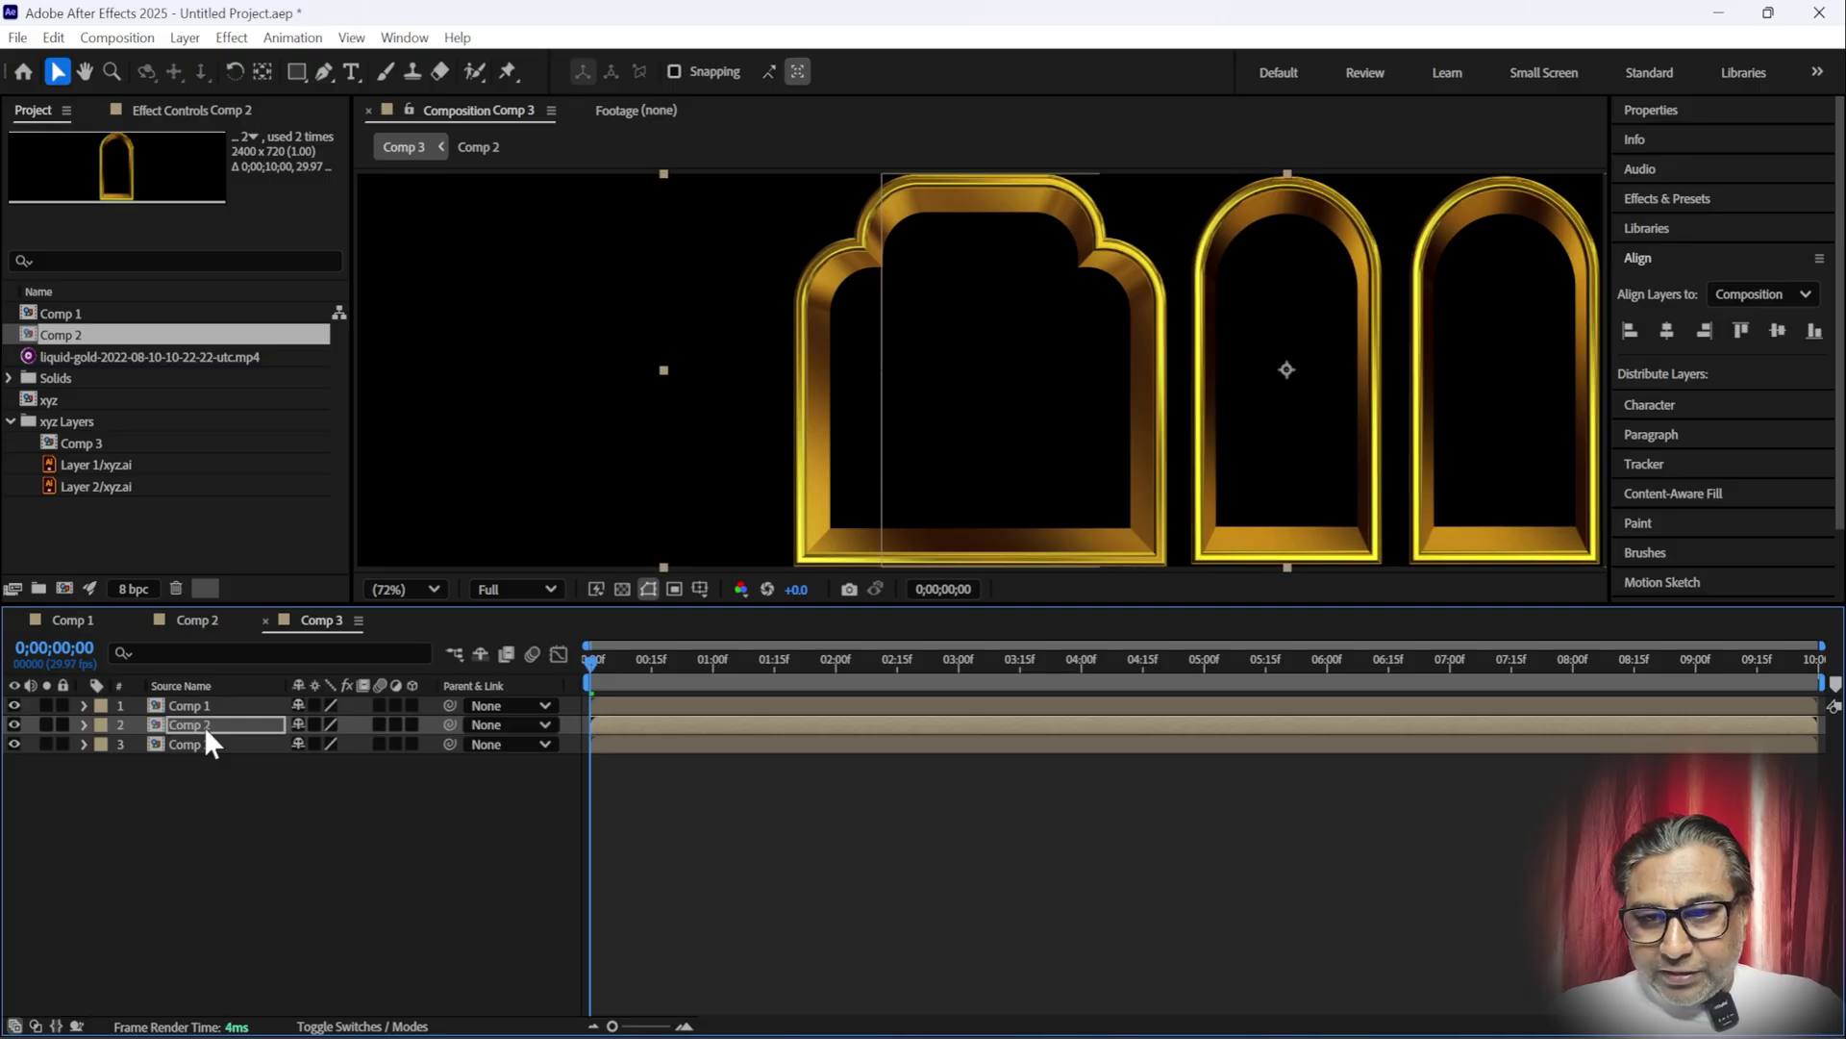
key("shift+Right")
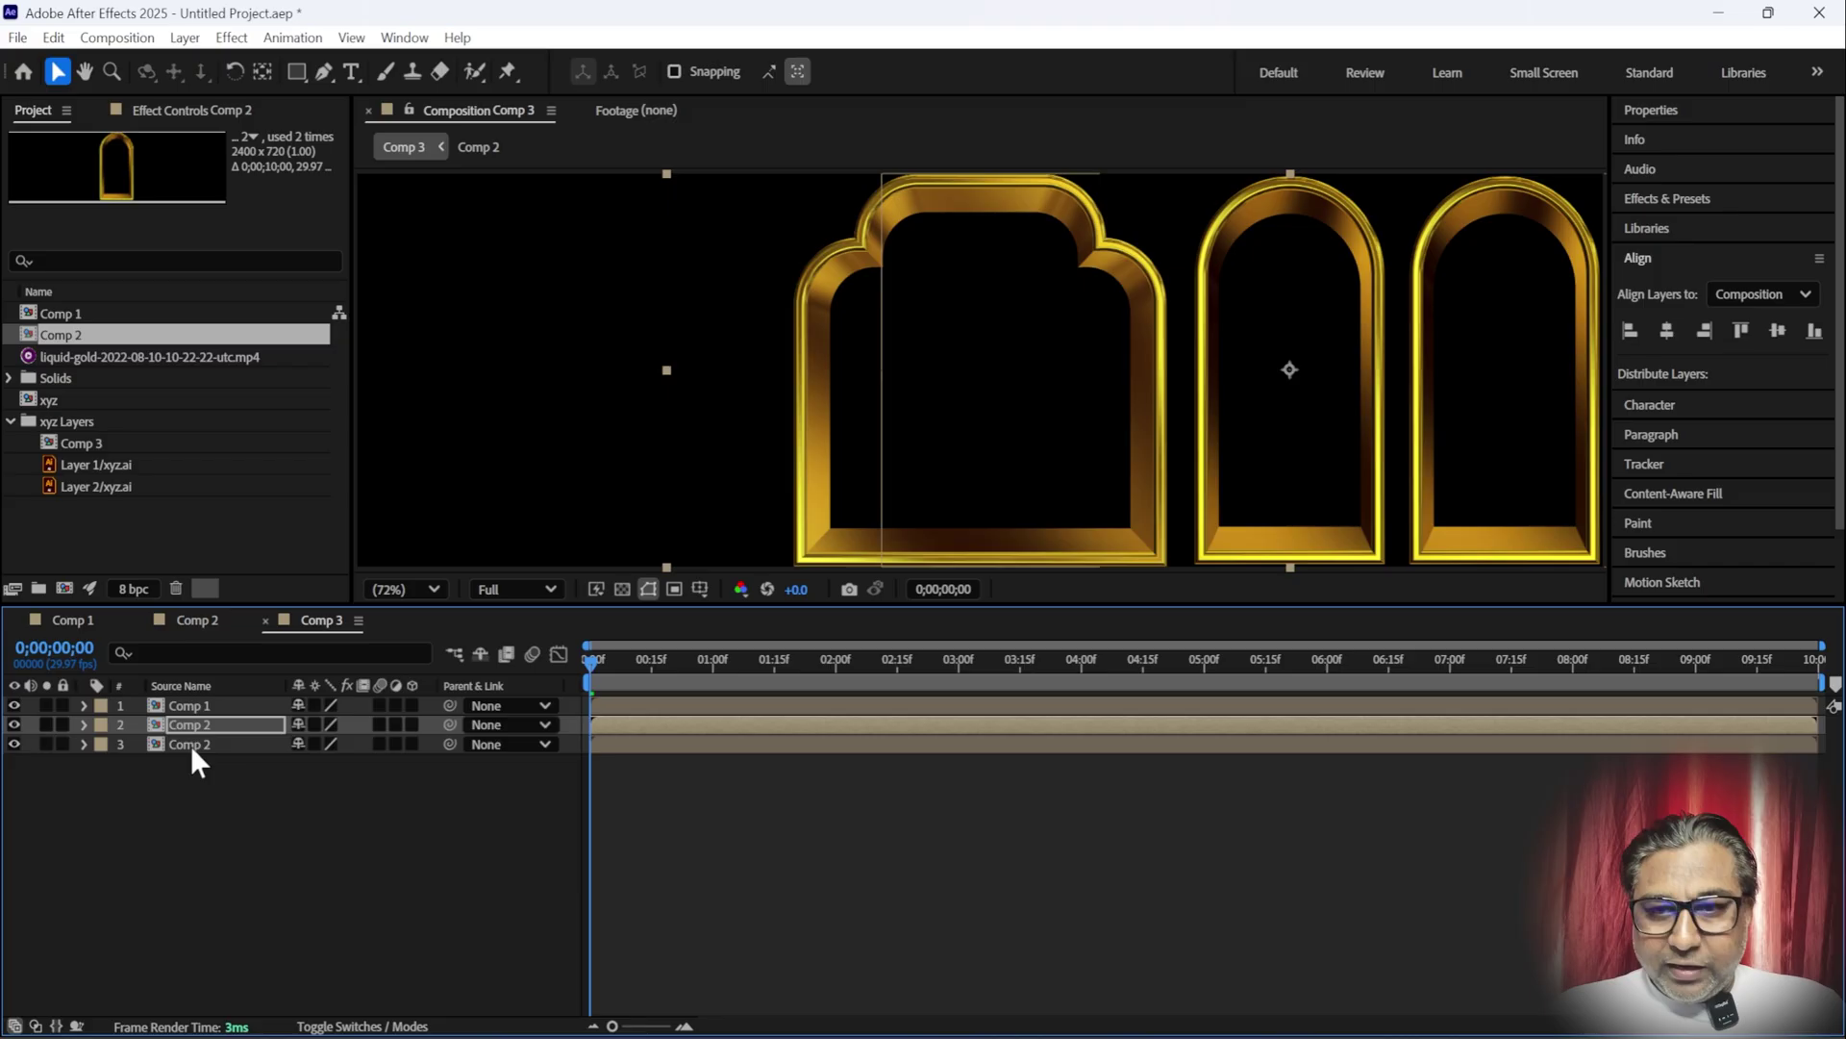
left_click(235, 854)
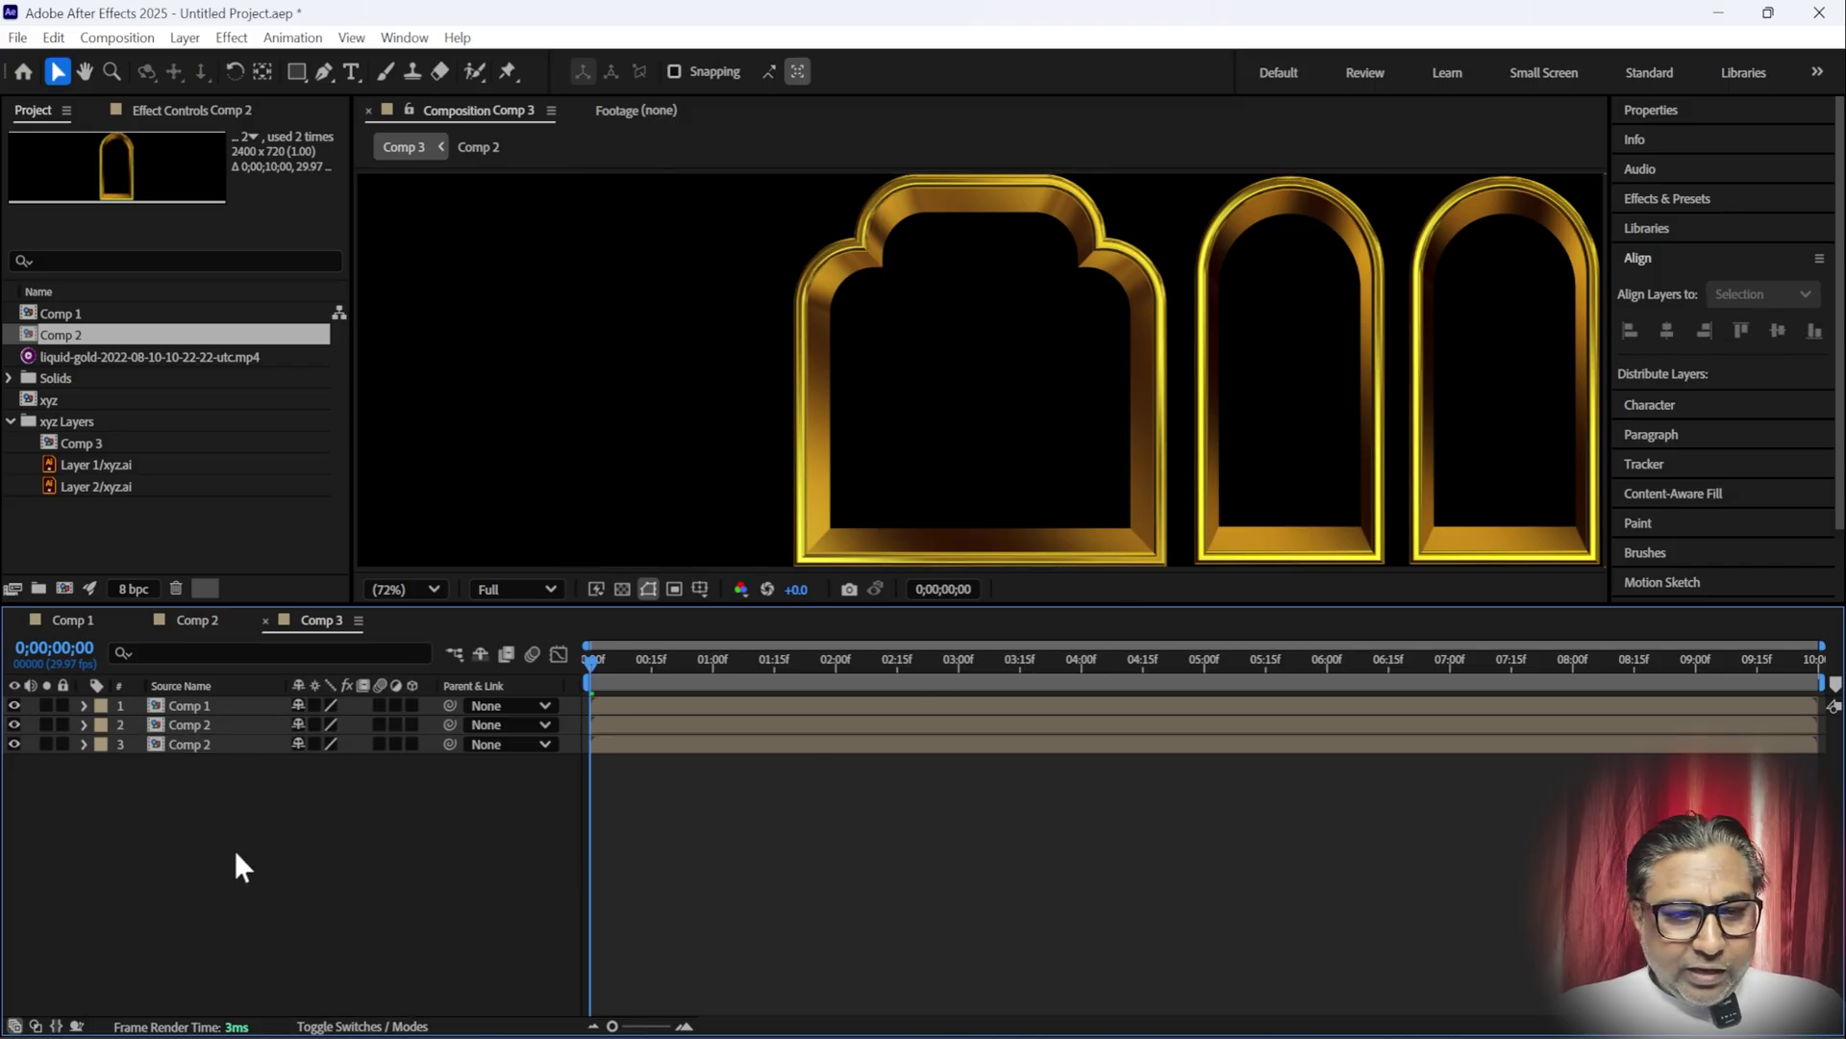
- Pre-compose the two narrow arch layers into Pre-comp 1
key("ctrl+a")
right_click(208, 746)
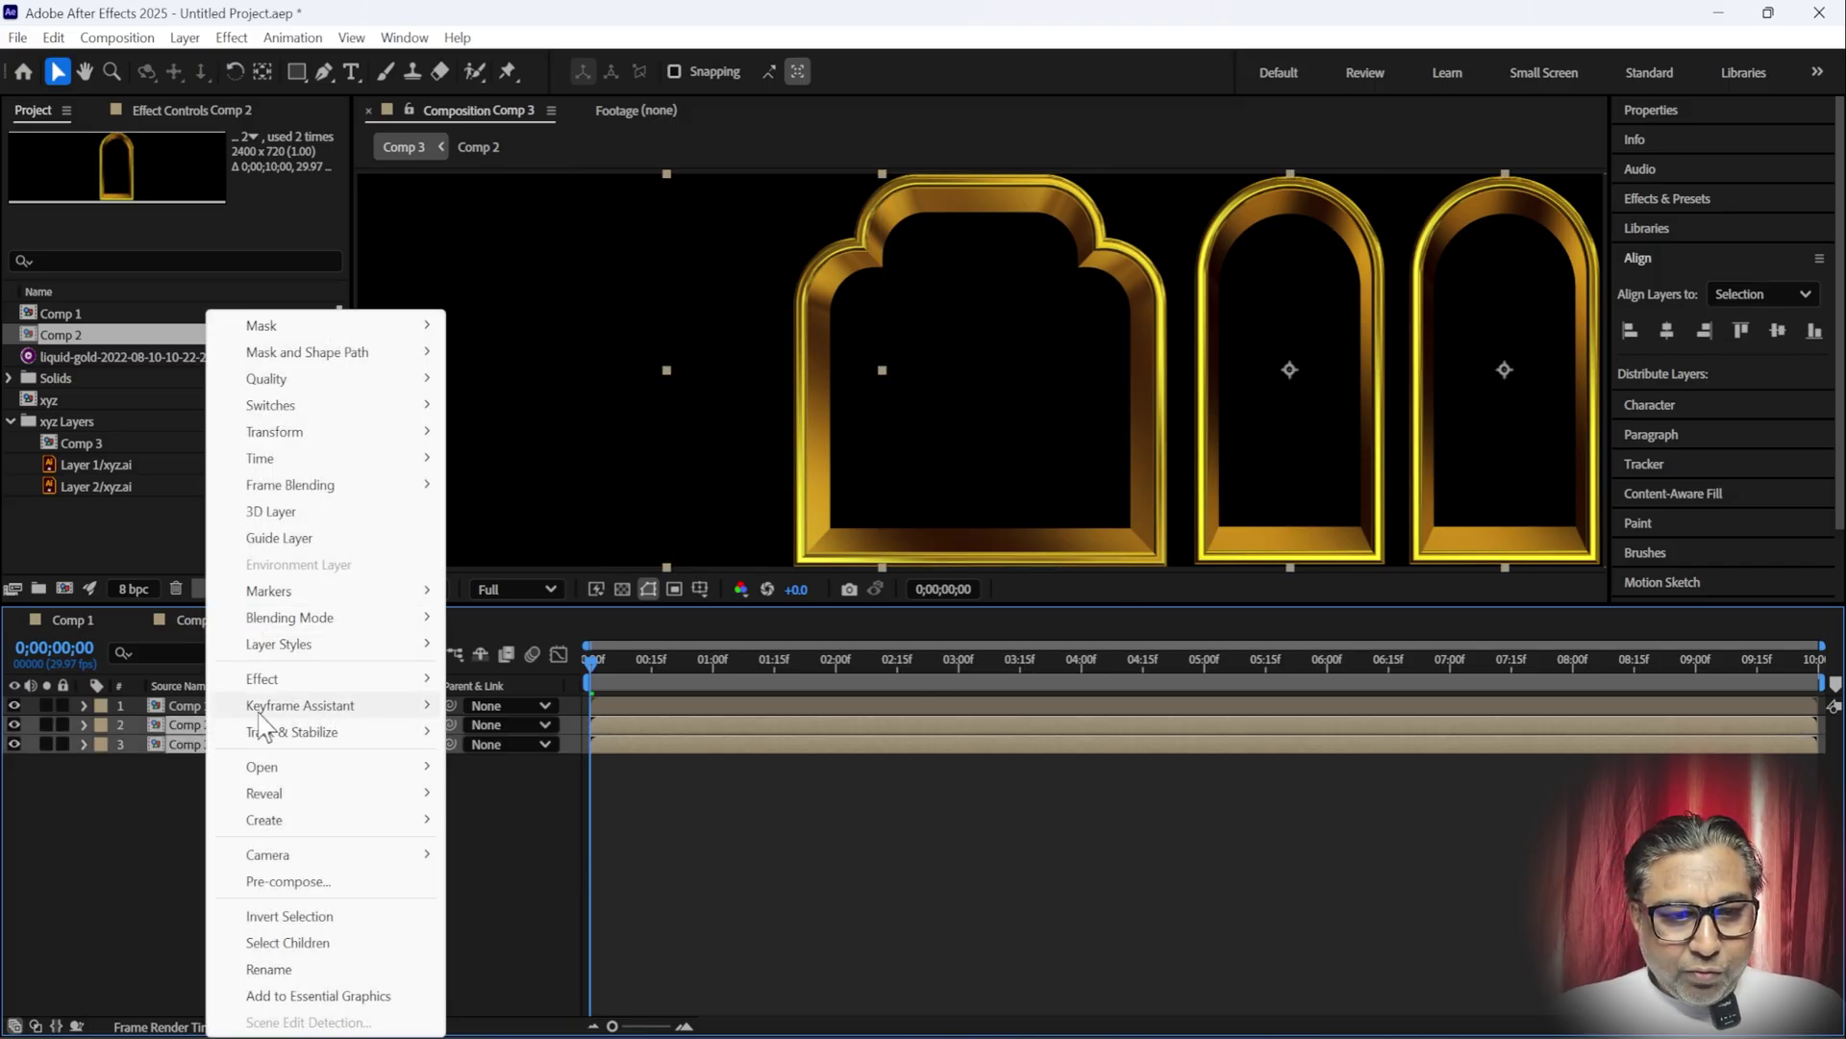
left_click(288, 882)
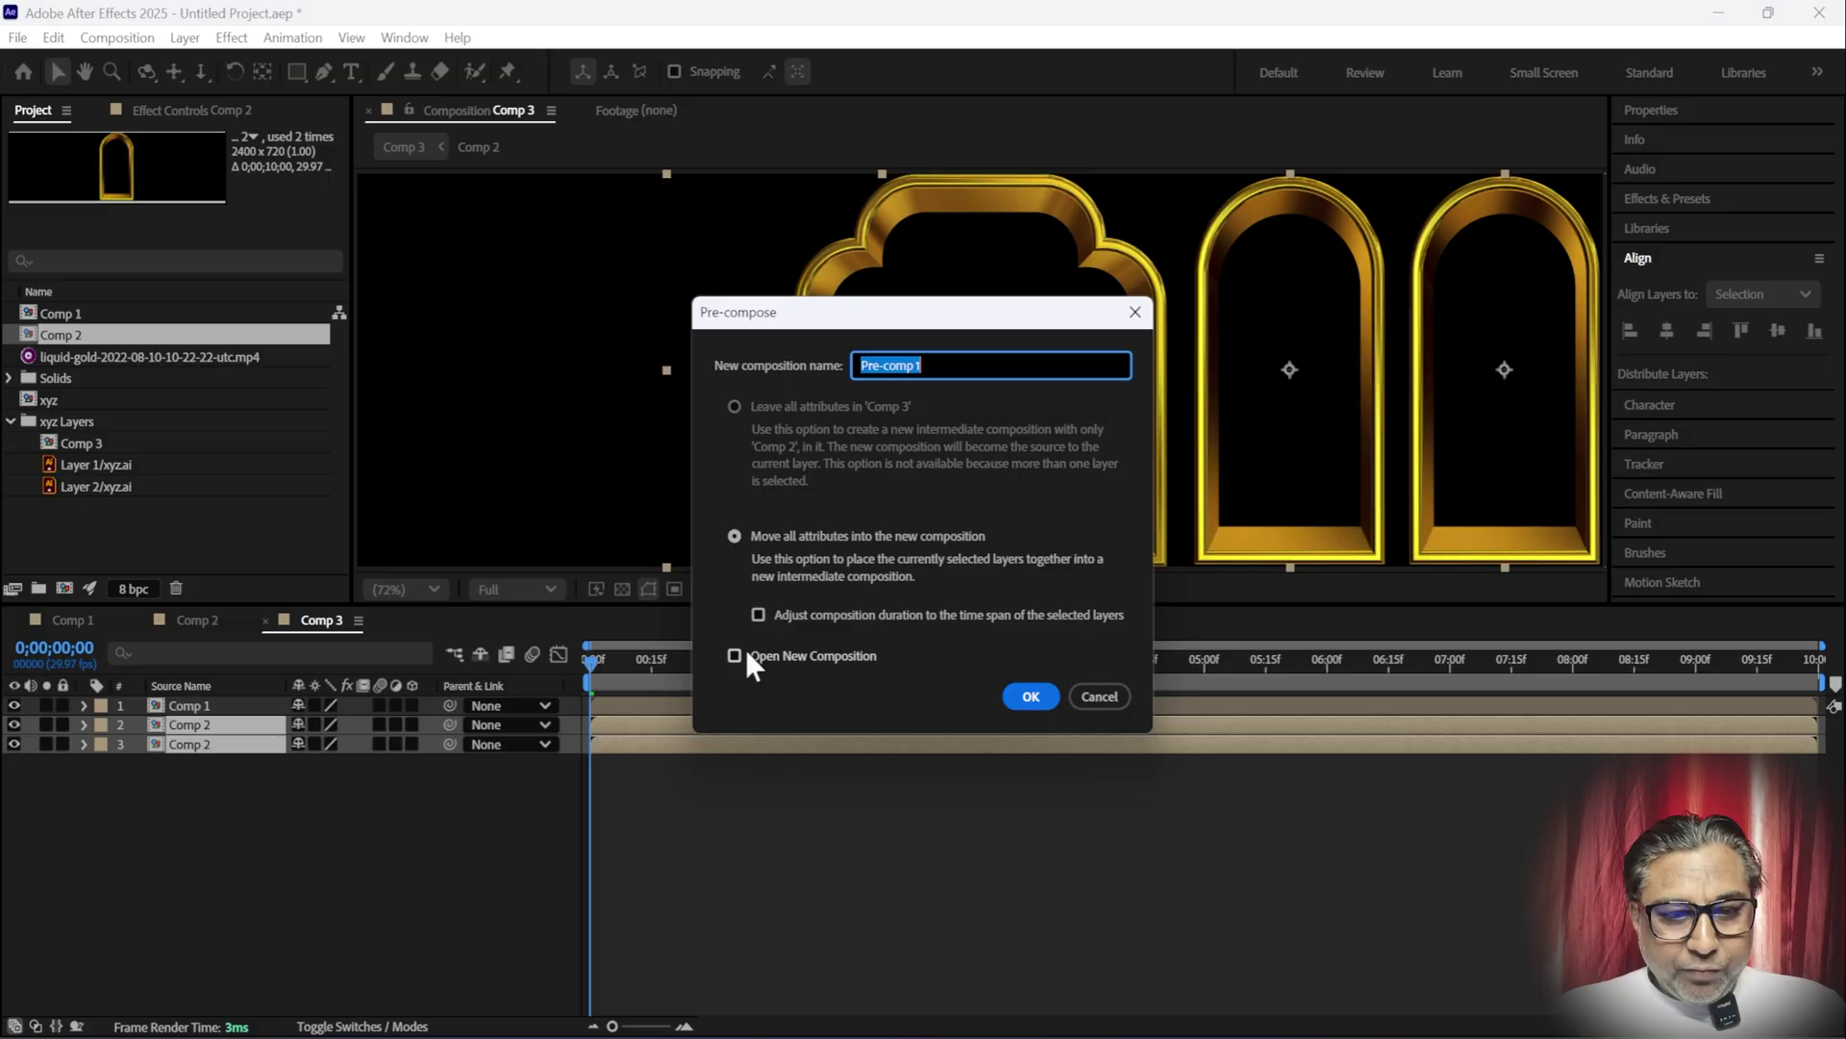
left_click(736, 537)
left_click(1027, 697)
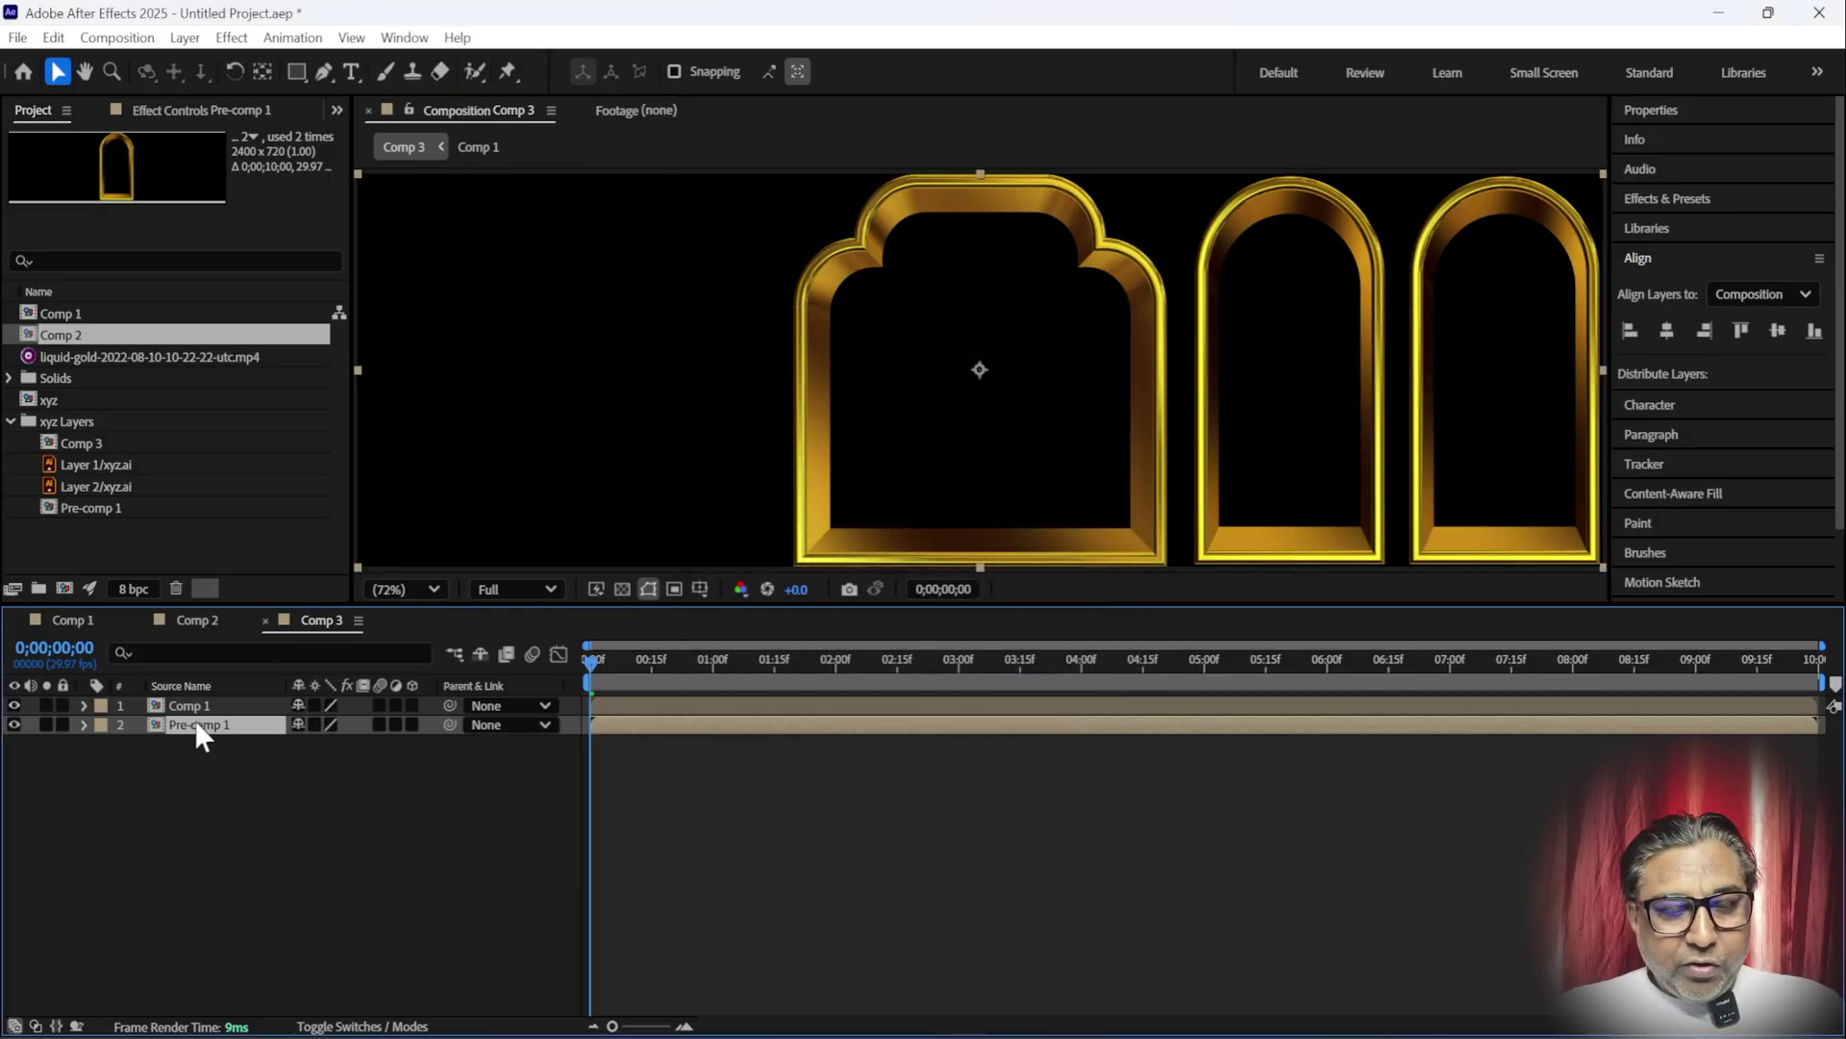
- Duplicate the arch pair, pre-compose the copy, and flip it horizontally onto the left side
key("ctrl+d")
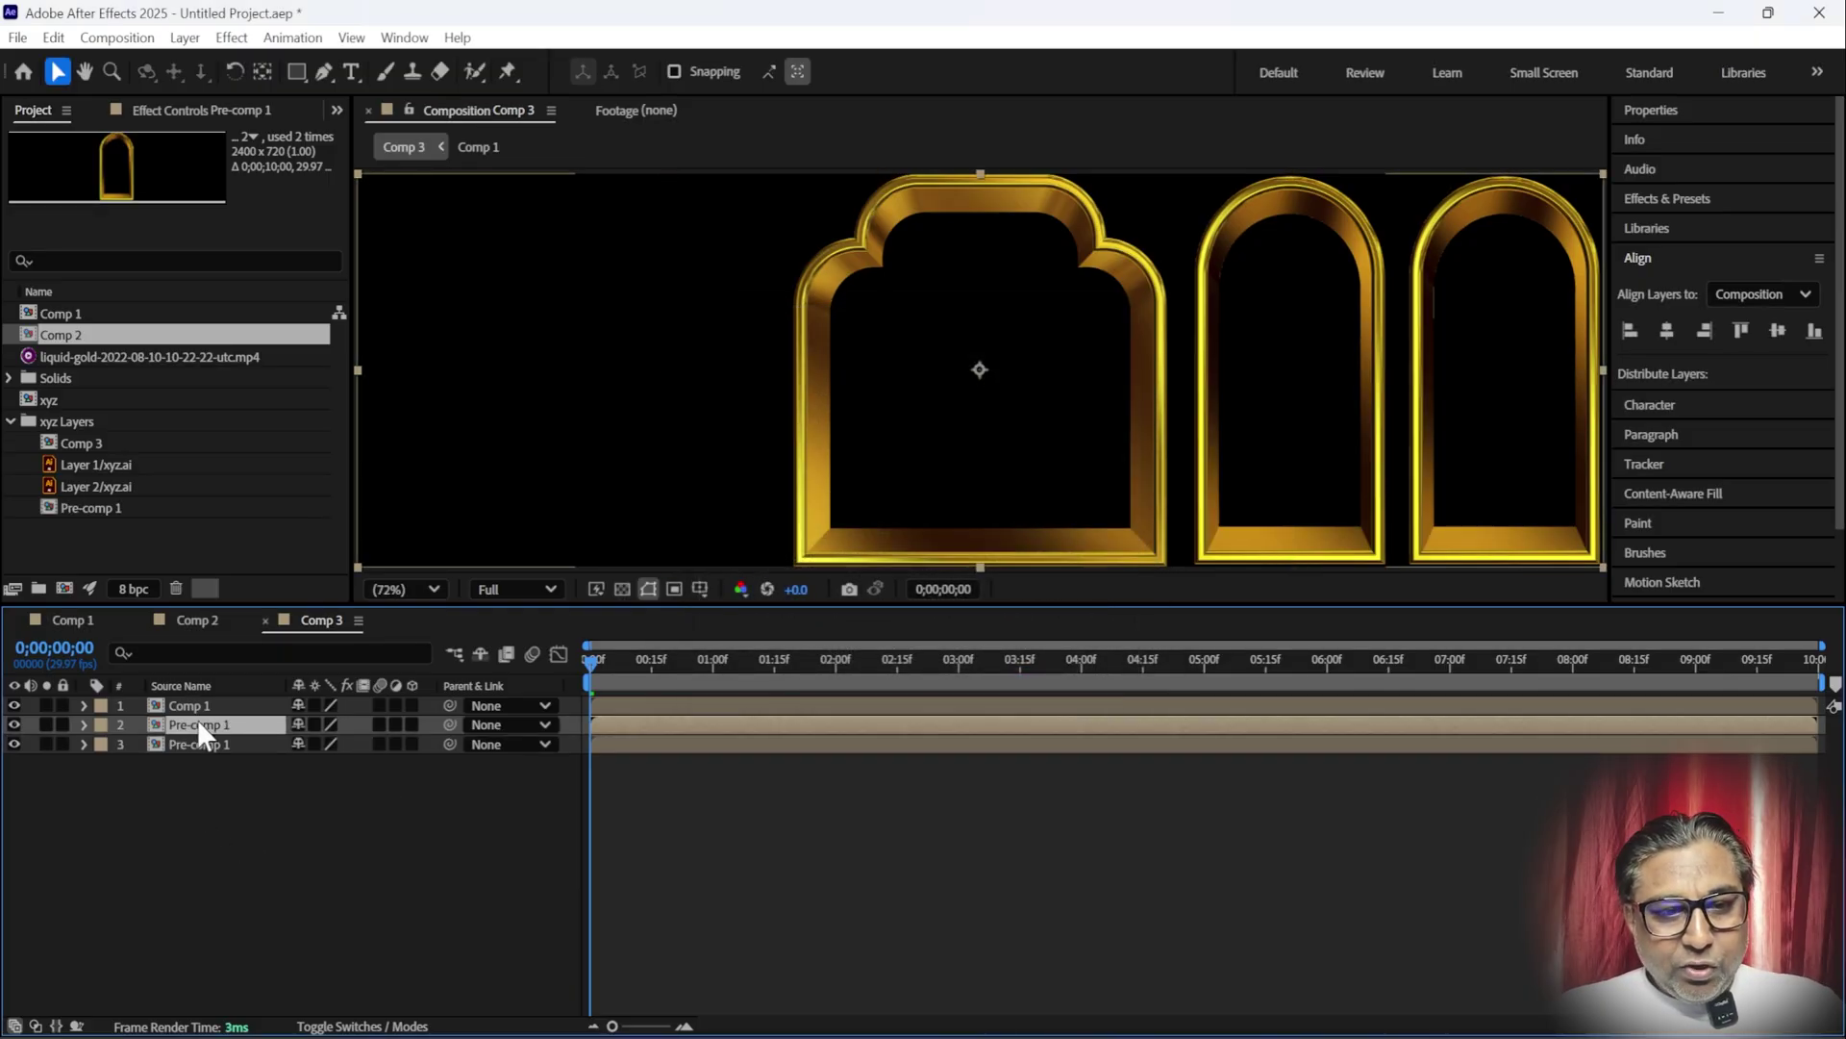
right_click(200, 728)
left_click(279, 881)
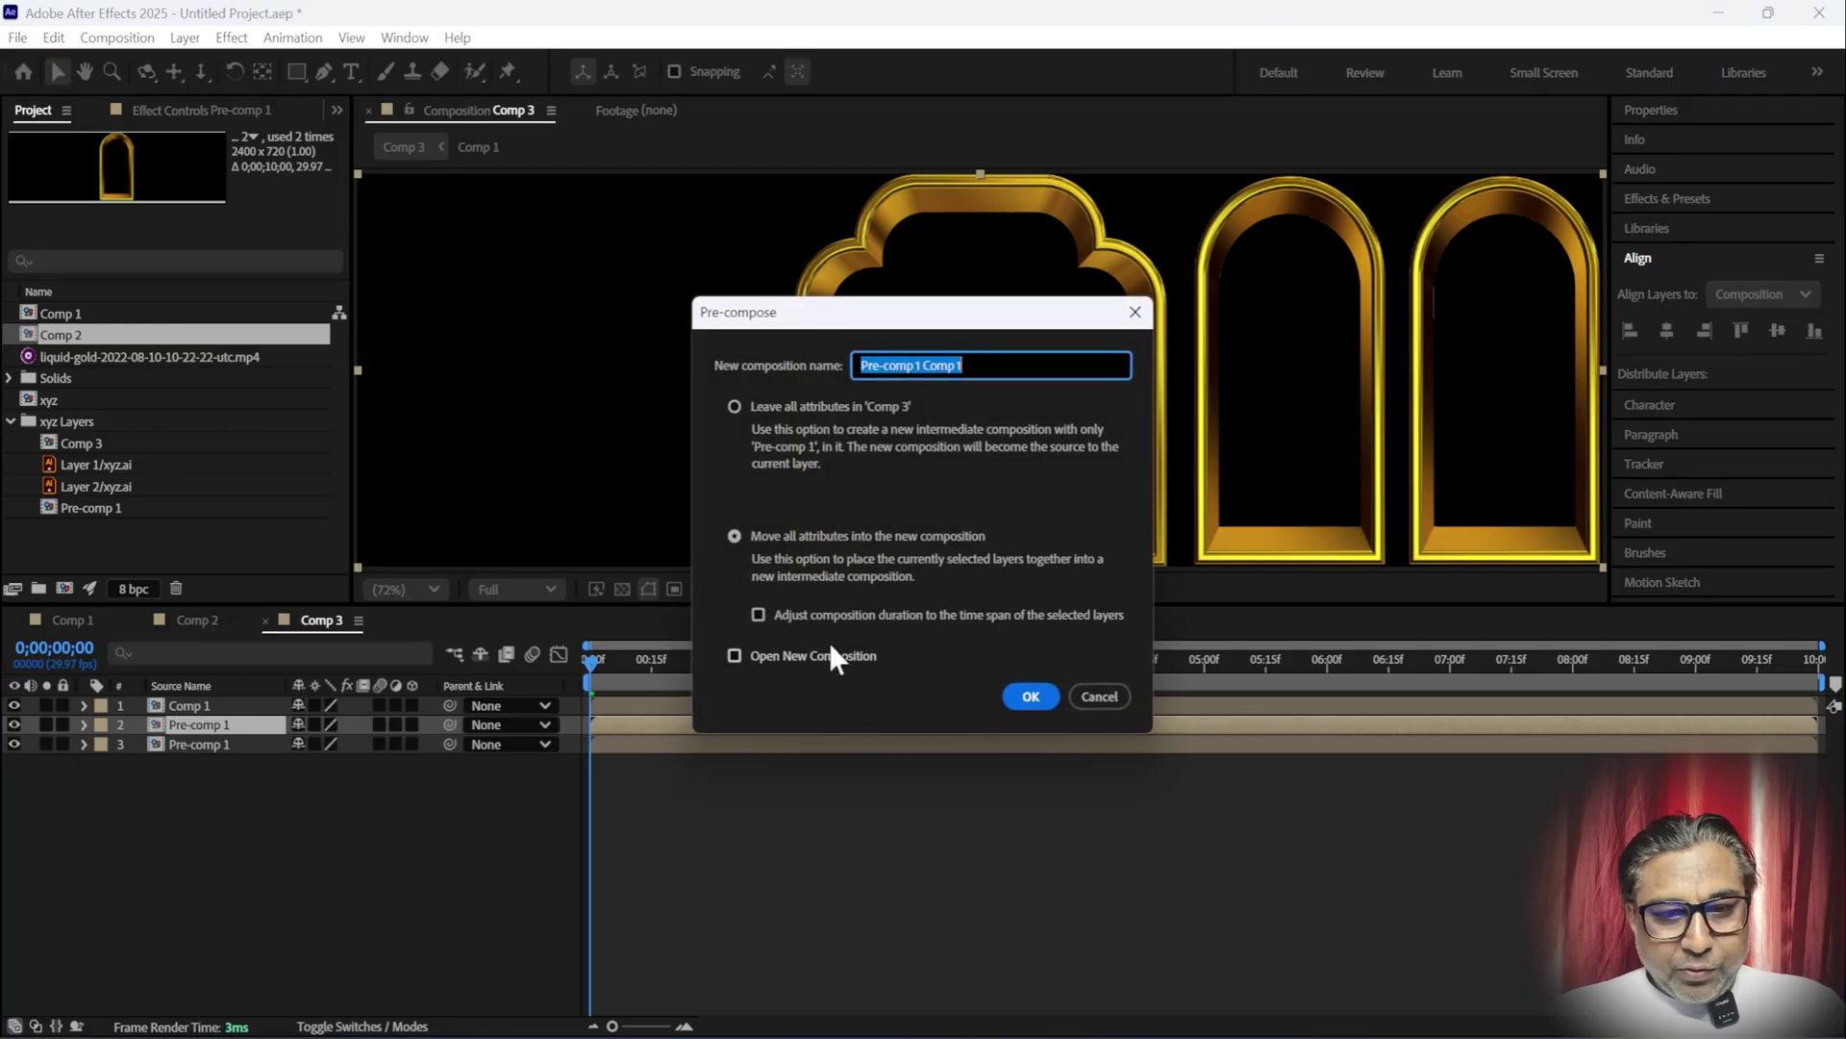
left_click(733, 537)
left_click(1030, 694)
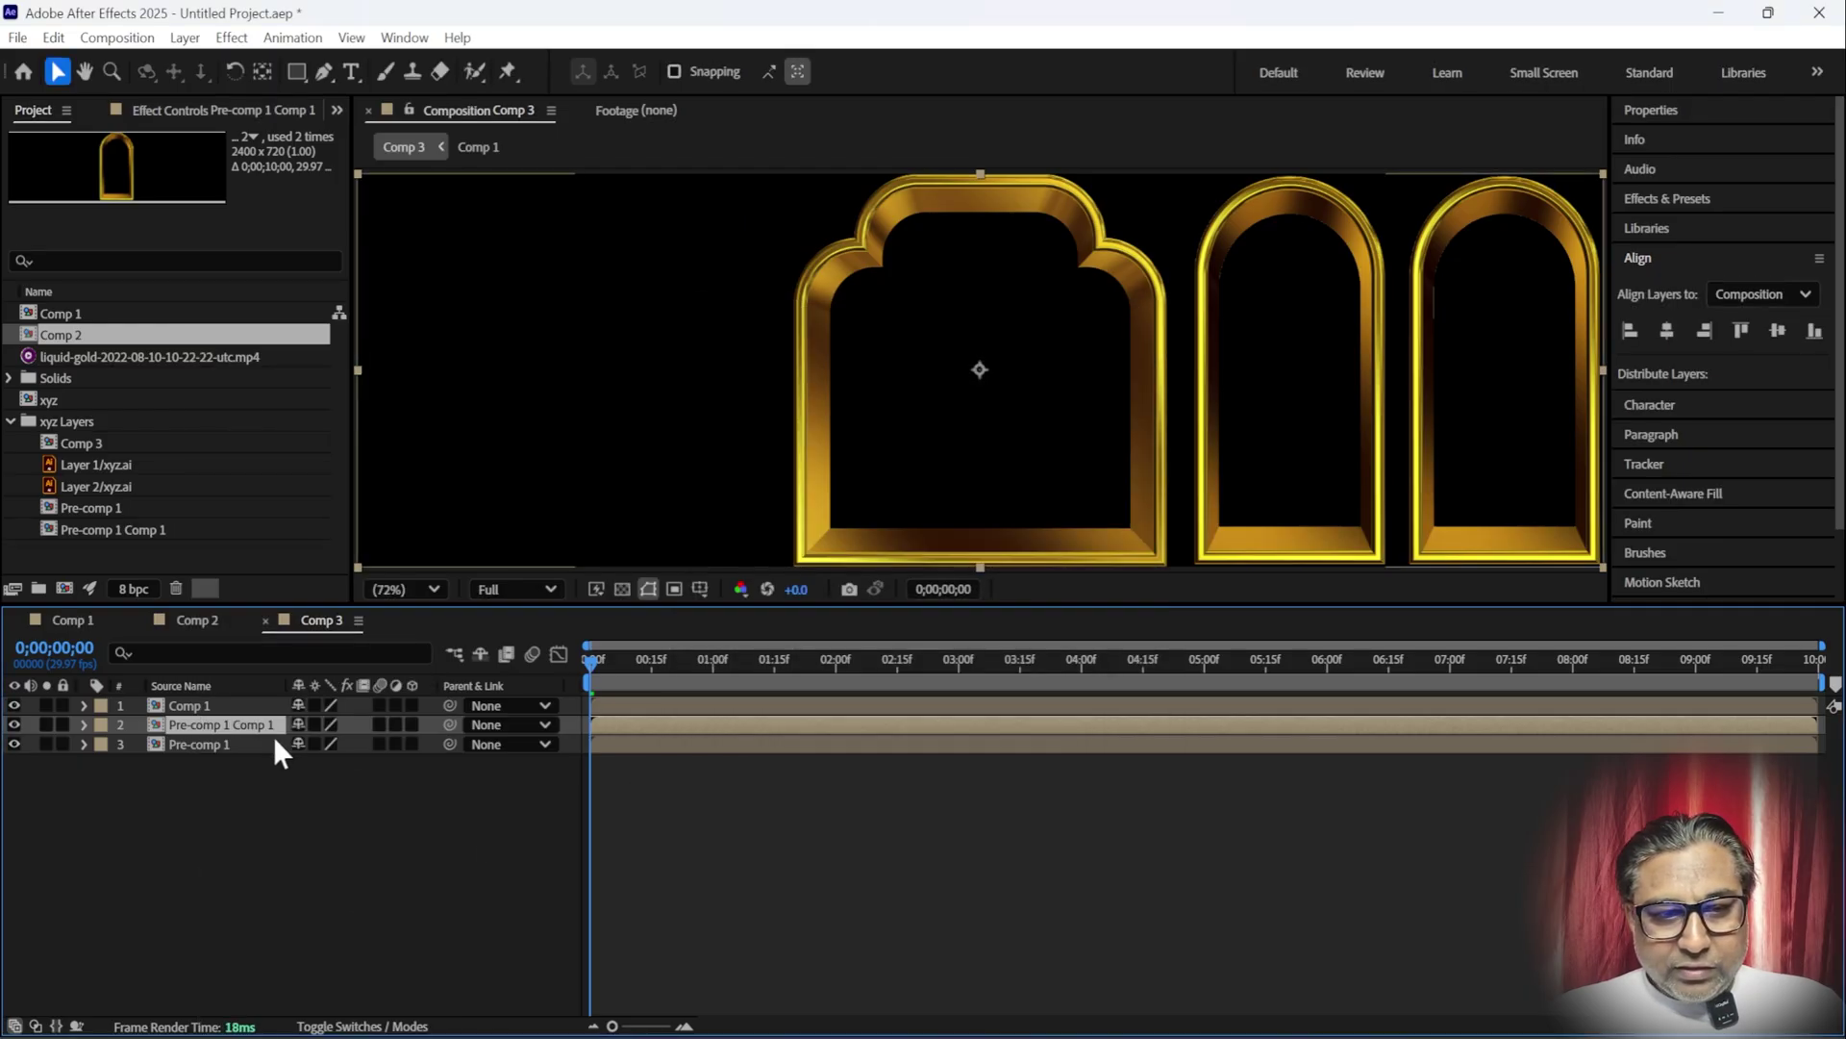
right_click(210, 733)
mouse_move(291, 127)
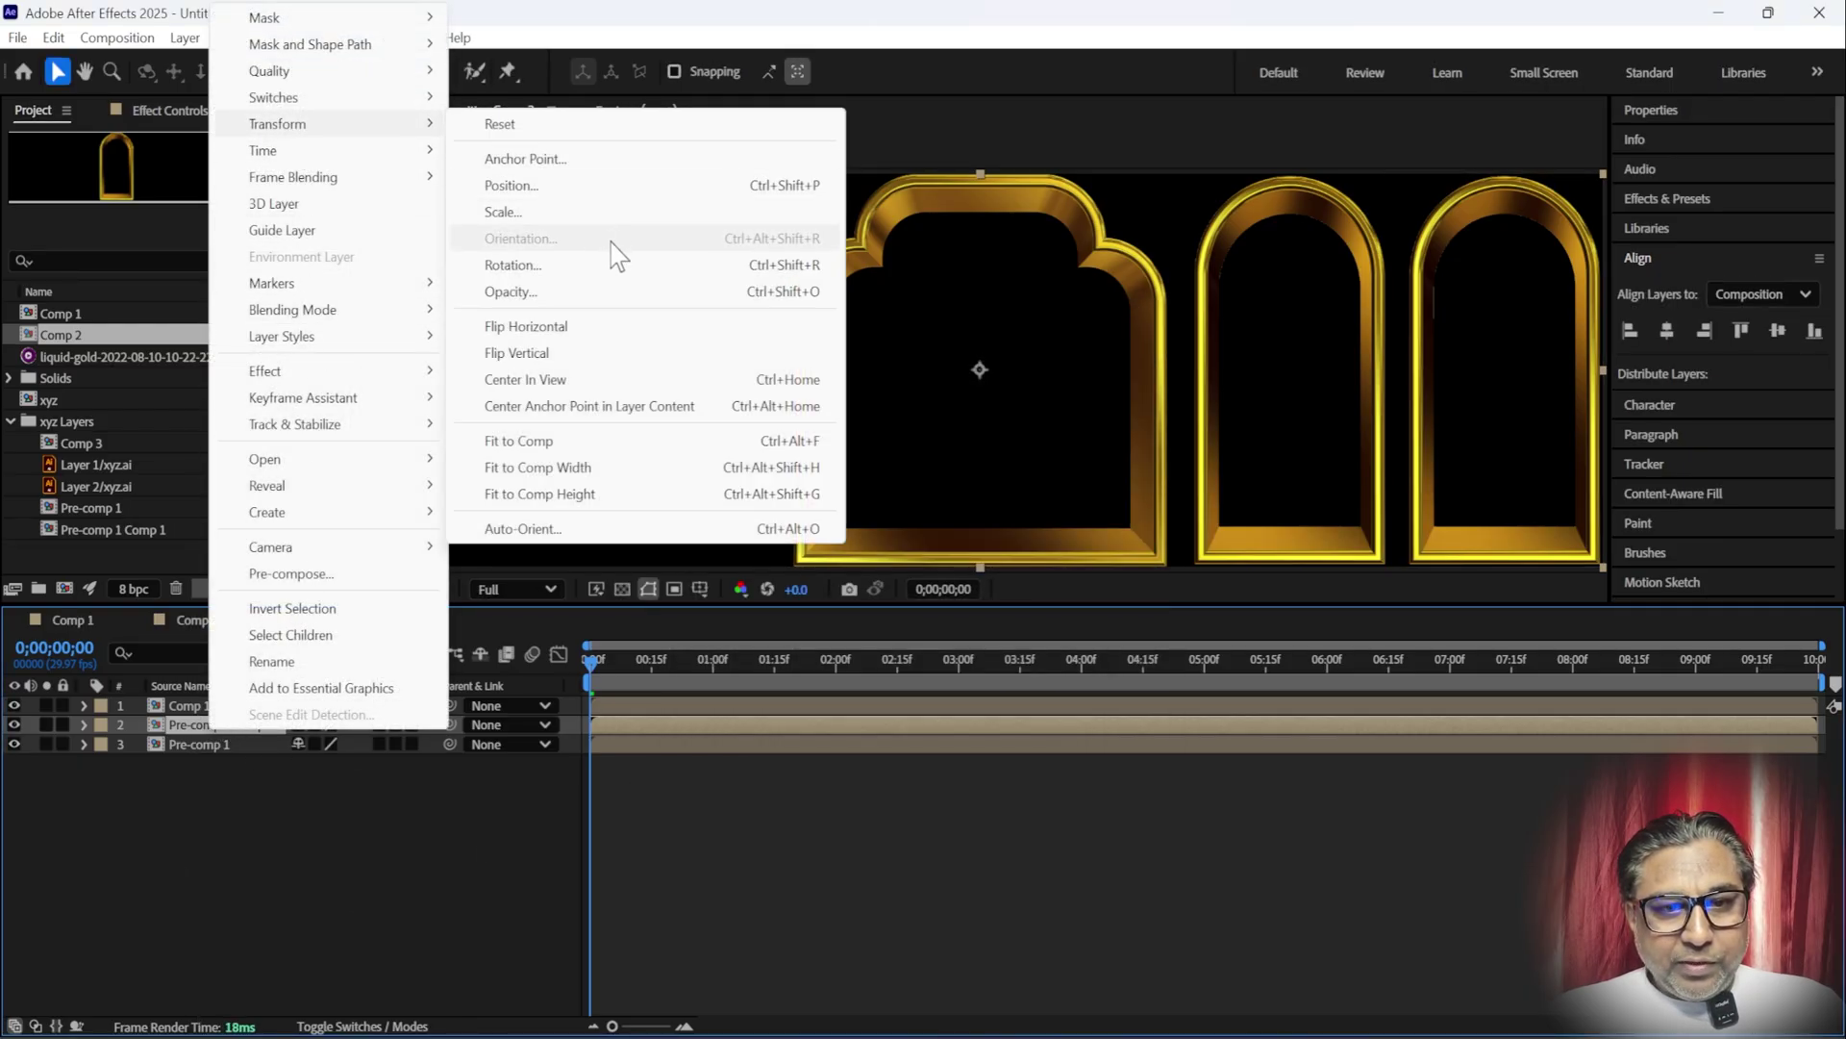
left_click(538, 327)
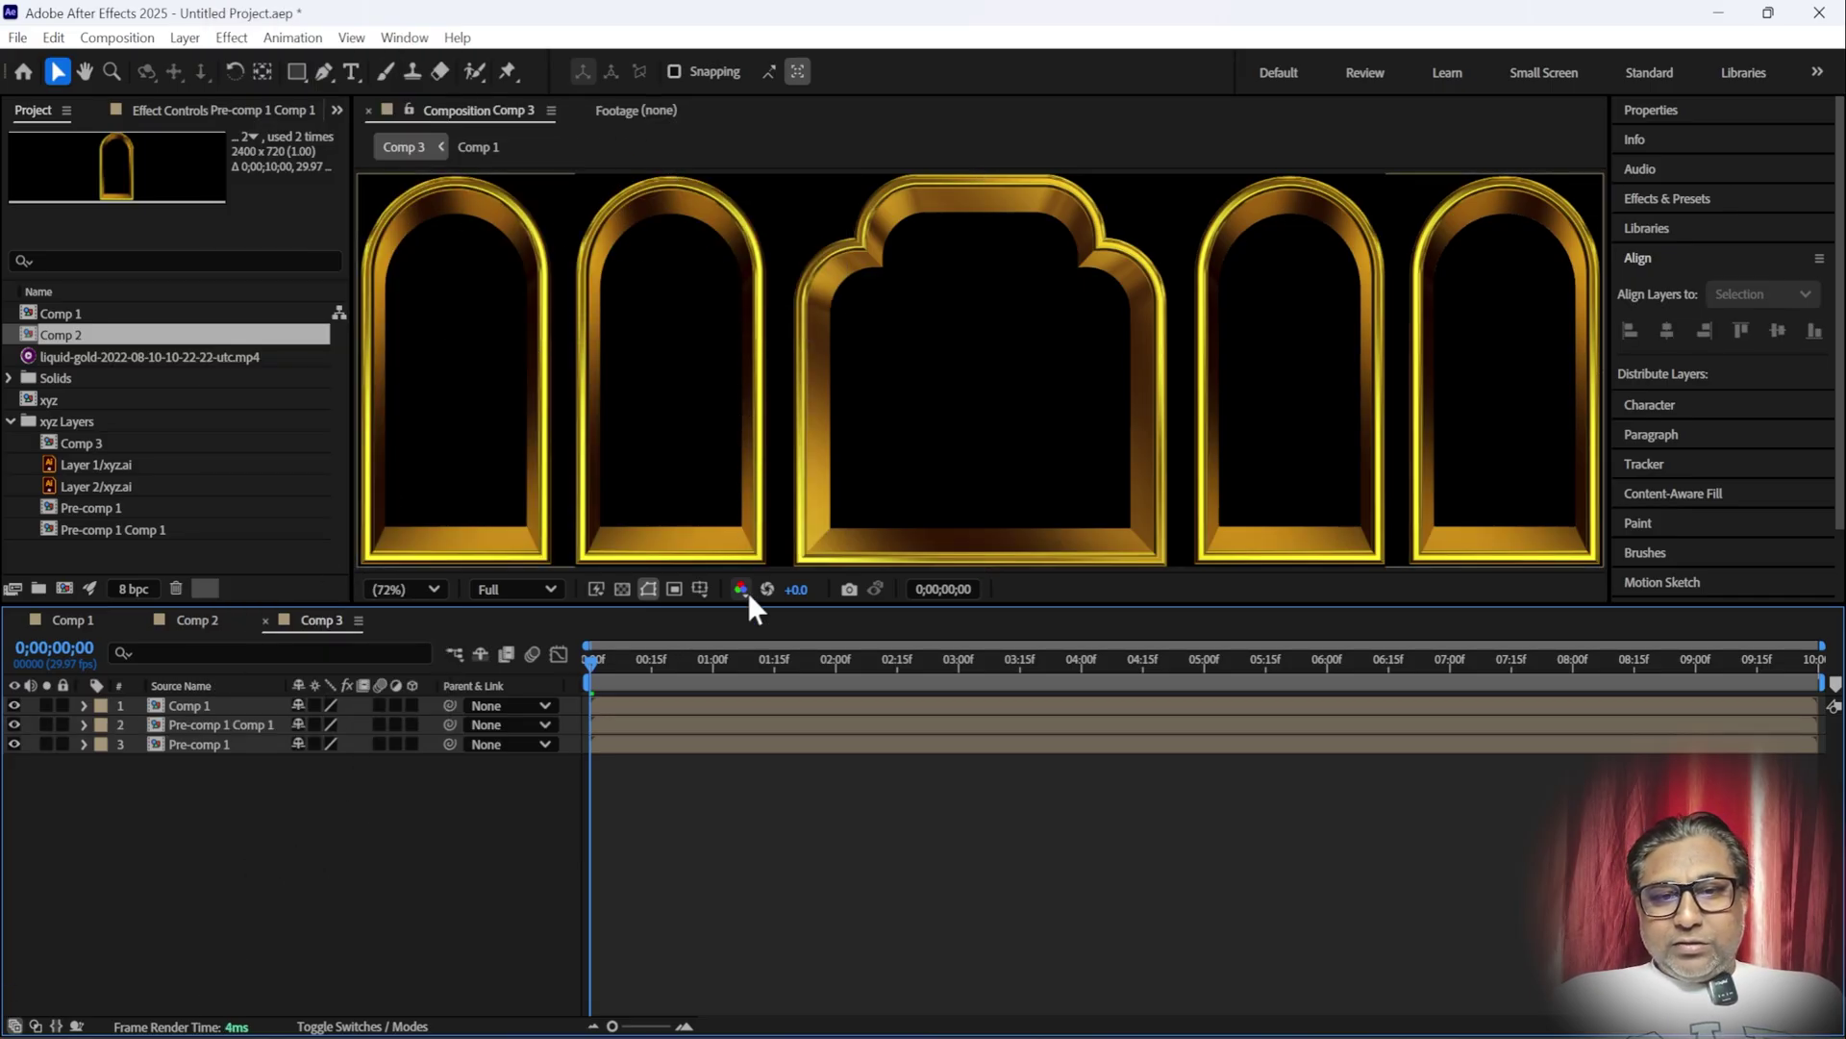
- Play Comp 3 to review the symmetrical row of five gold arches
key("space")
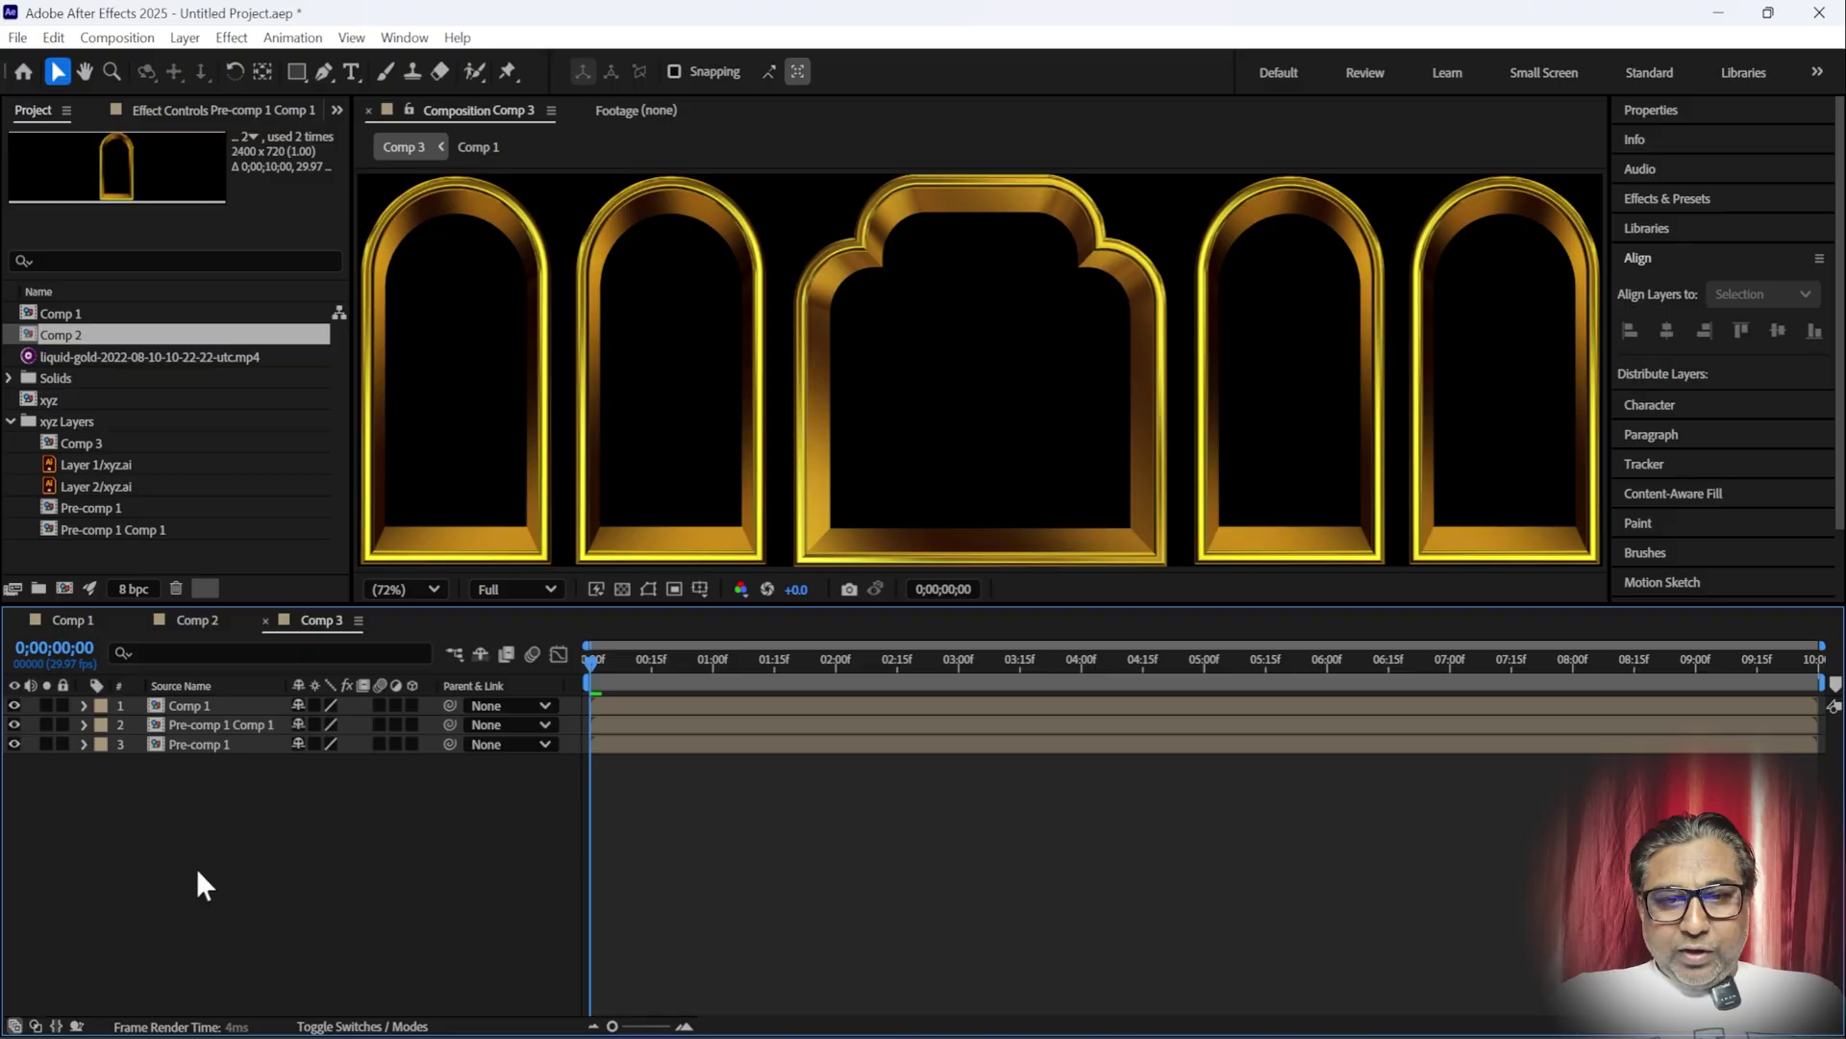